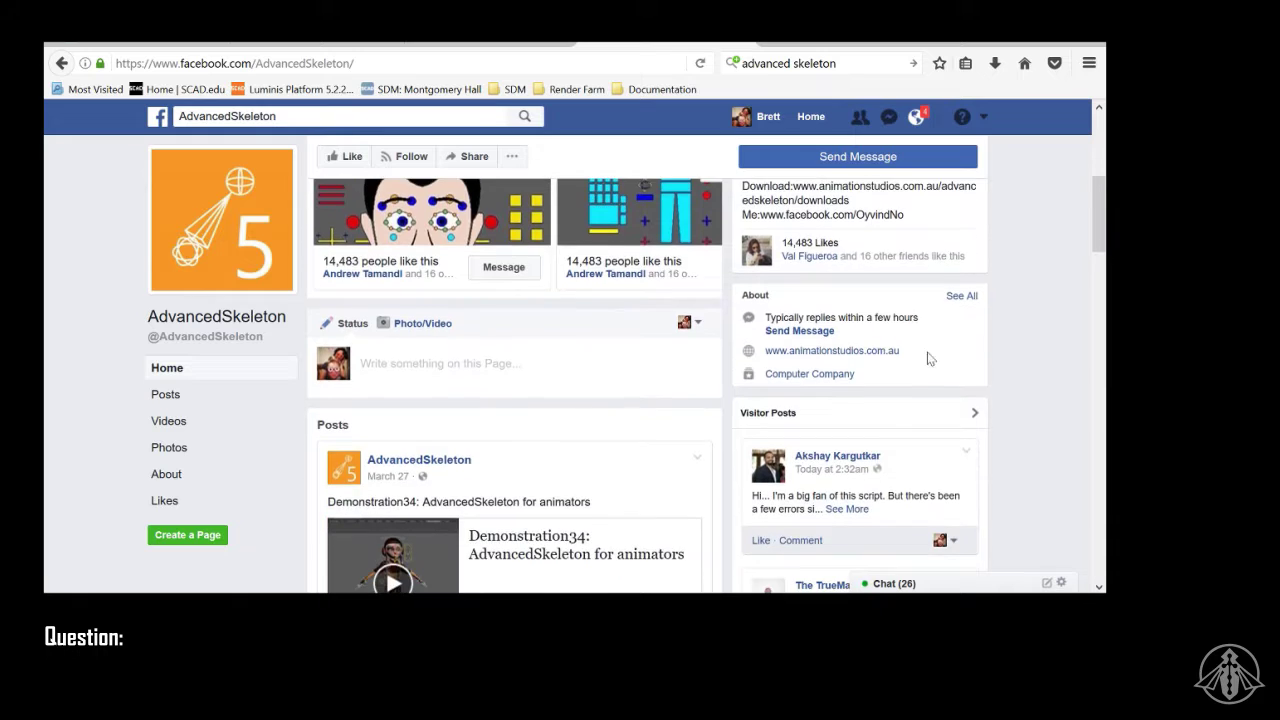
Step: Look through the posts and page information on the AdvancedSkeleton Facebook page
scroll(943, 380, up, 5)
scroll(943, 380, down, 10)
scroll(943, 383, down, 9)
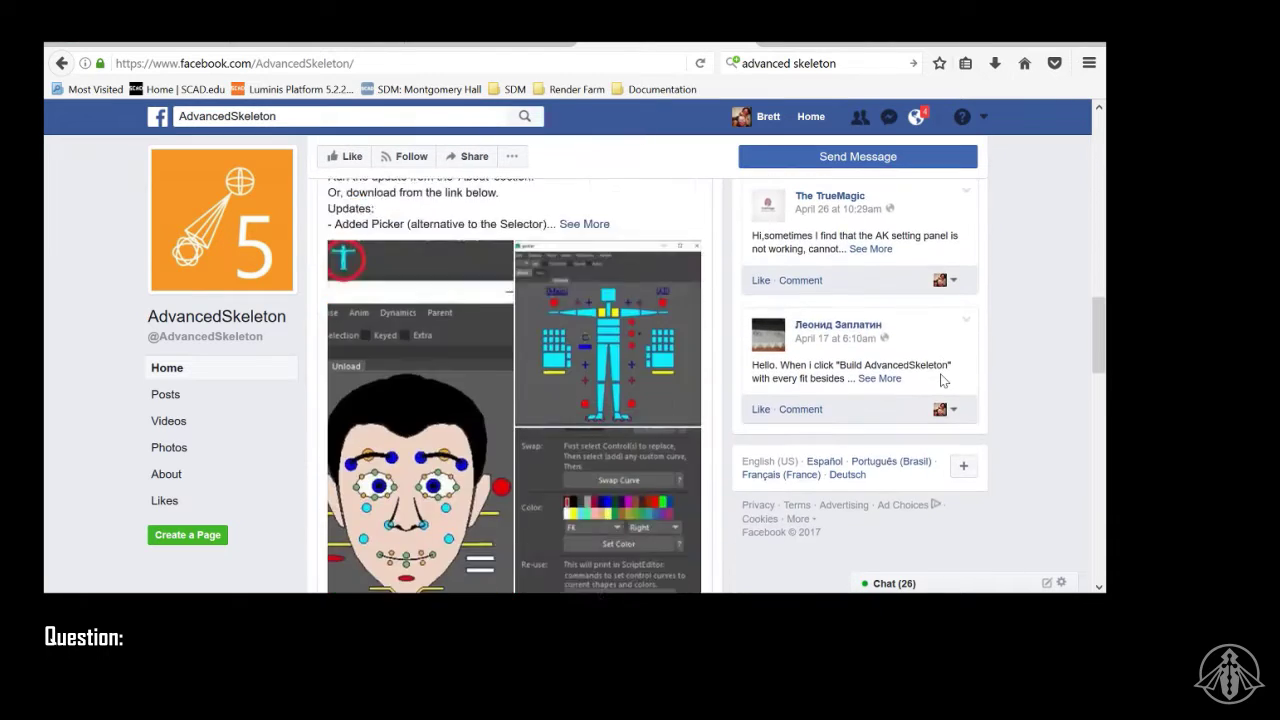
scroll(943, 383, up, 8)
scroll(914, 372, up, 5)
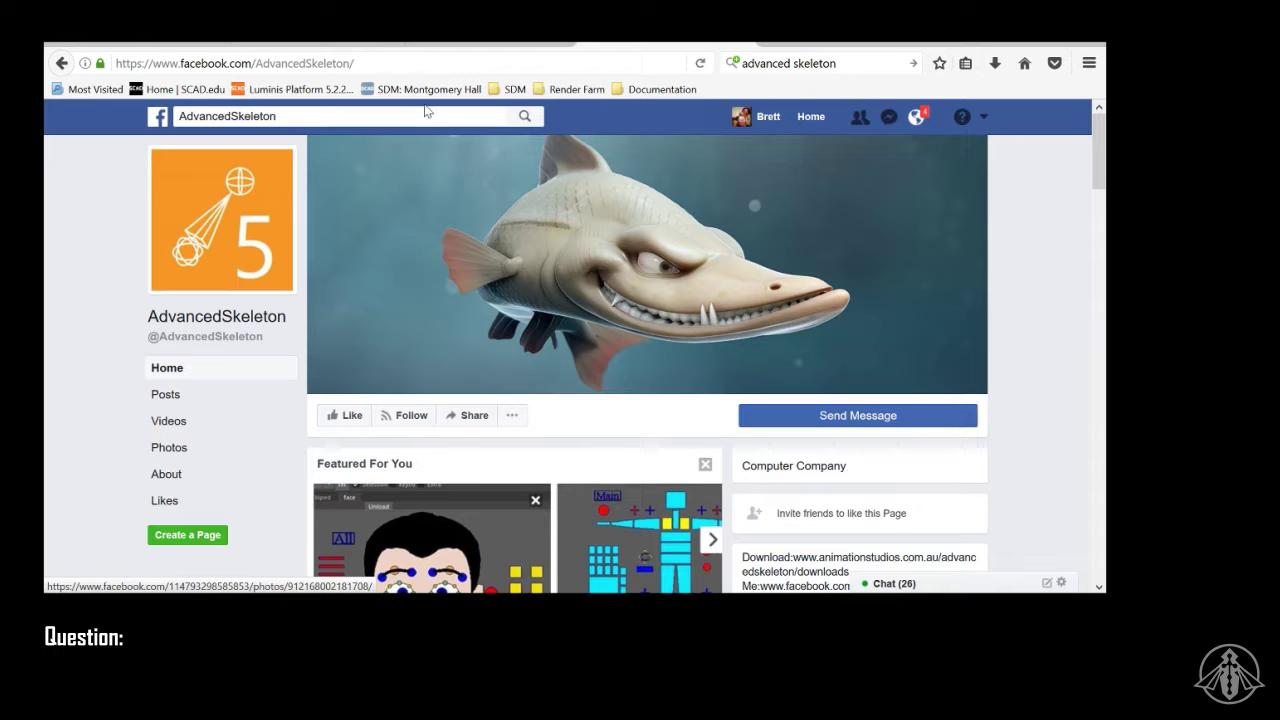
Step: Review the versions on the Advanced Skeleton download page and open its Example rigs
click(310, 45)
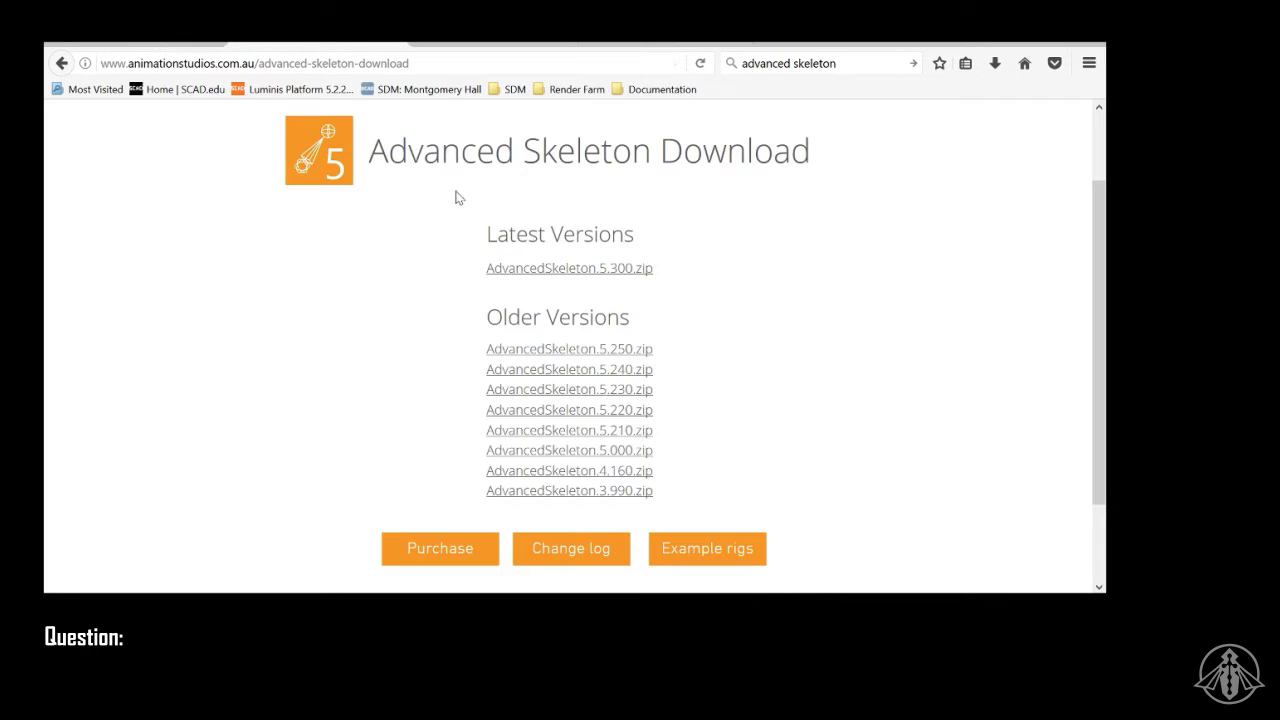
scroll(742, 455, up, 2)
scroll(742, 455, down, 4)
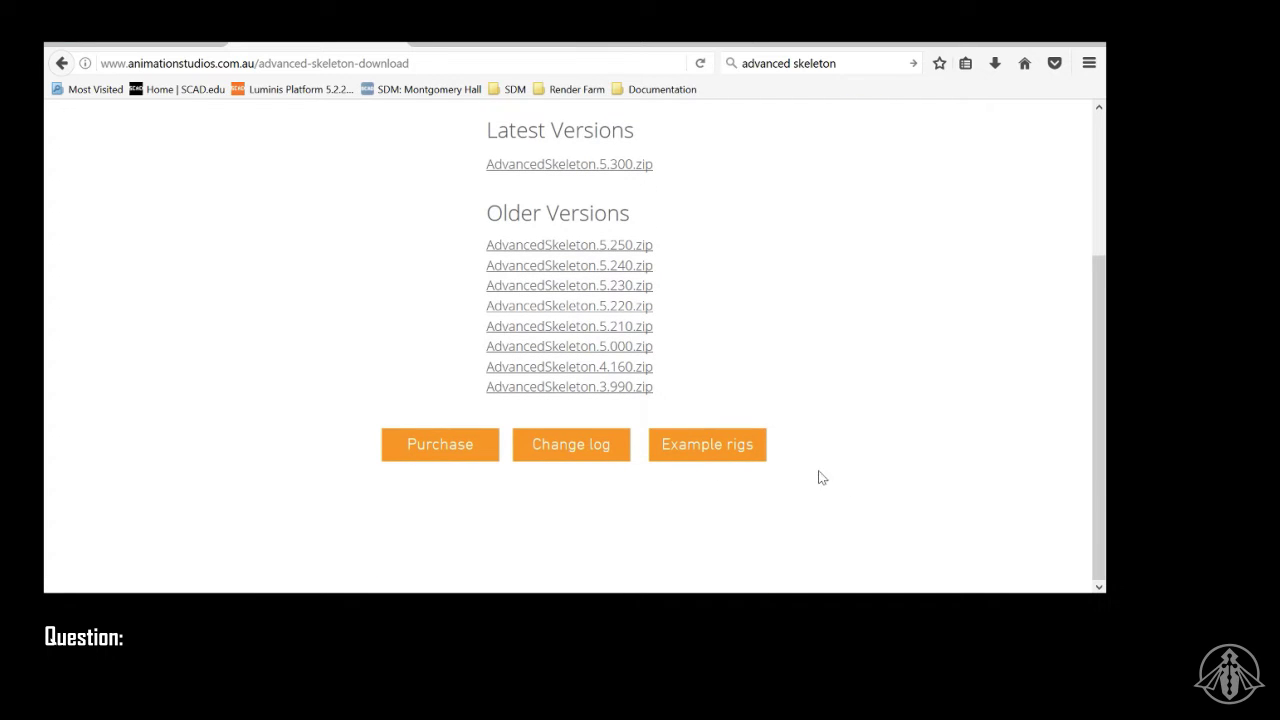
click(706, 450)
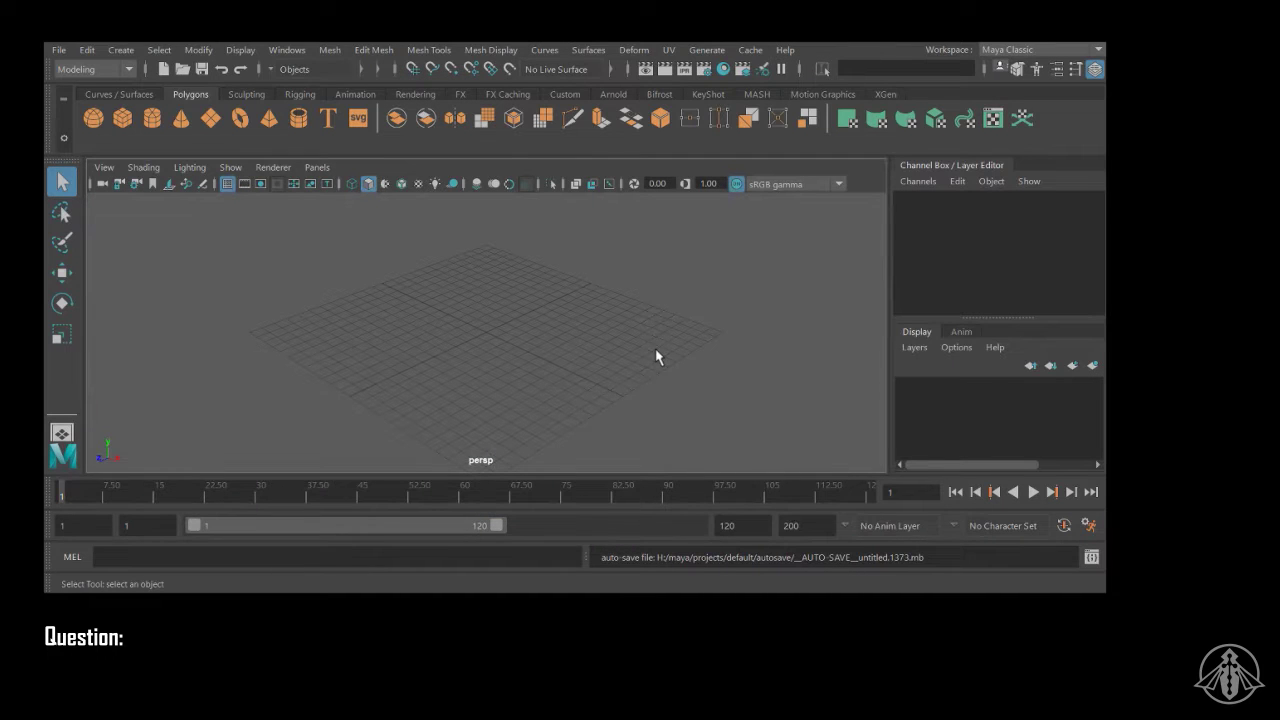
Step: Open a File Explorer window over Maya and go to Documents > SCAD > SCAD_Presentation on the Savannah Employee Home (H:) drive
key(super+e)
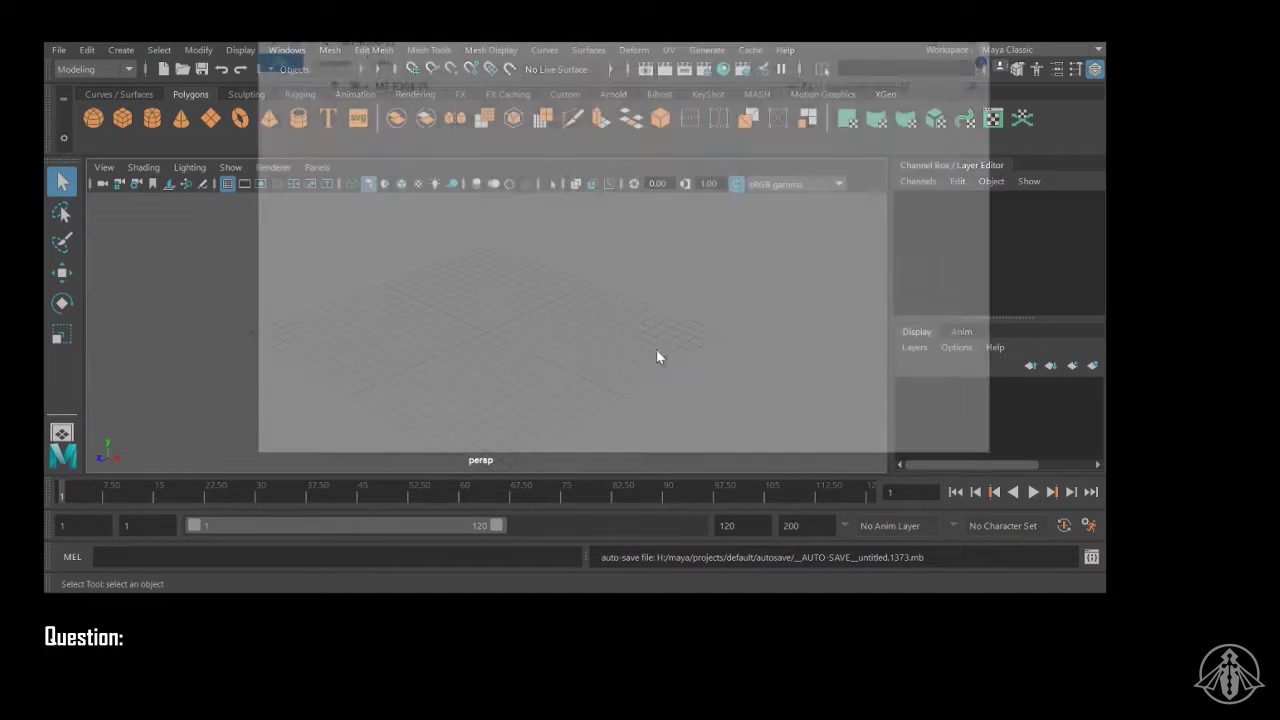
drag(670, 52, 762, 80)
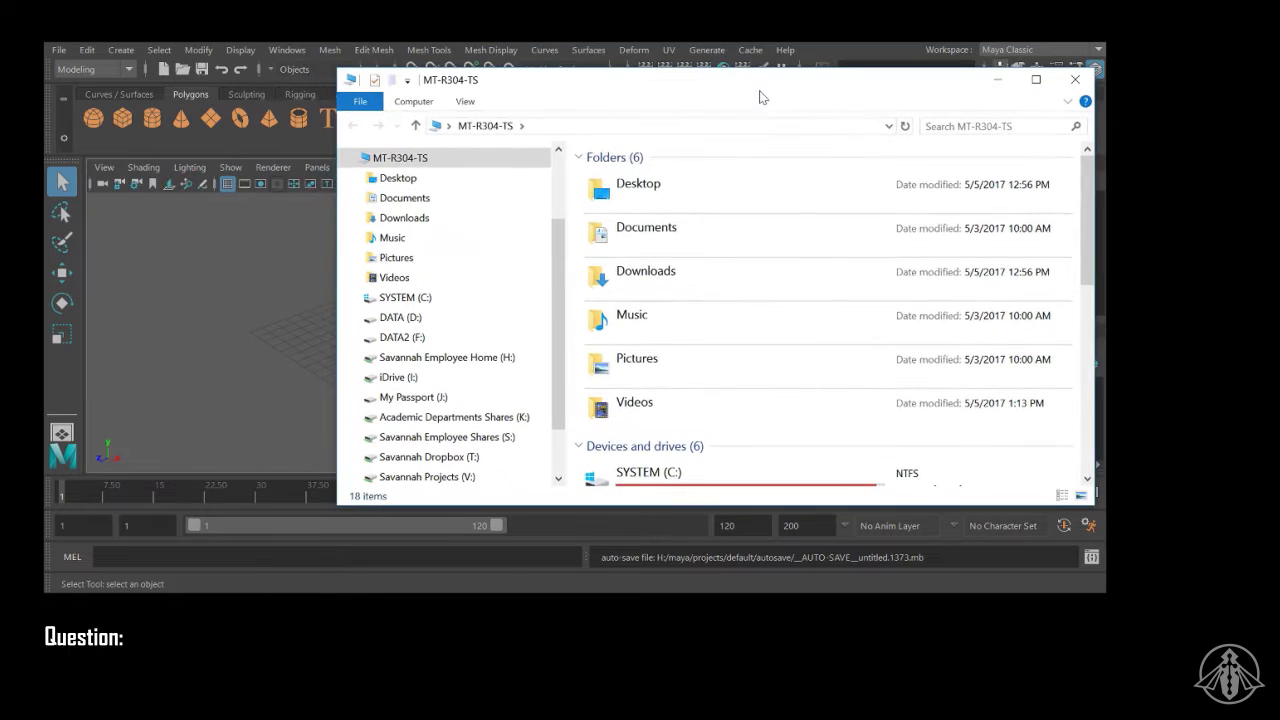
scroll(823, 257, down, 6)
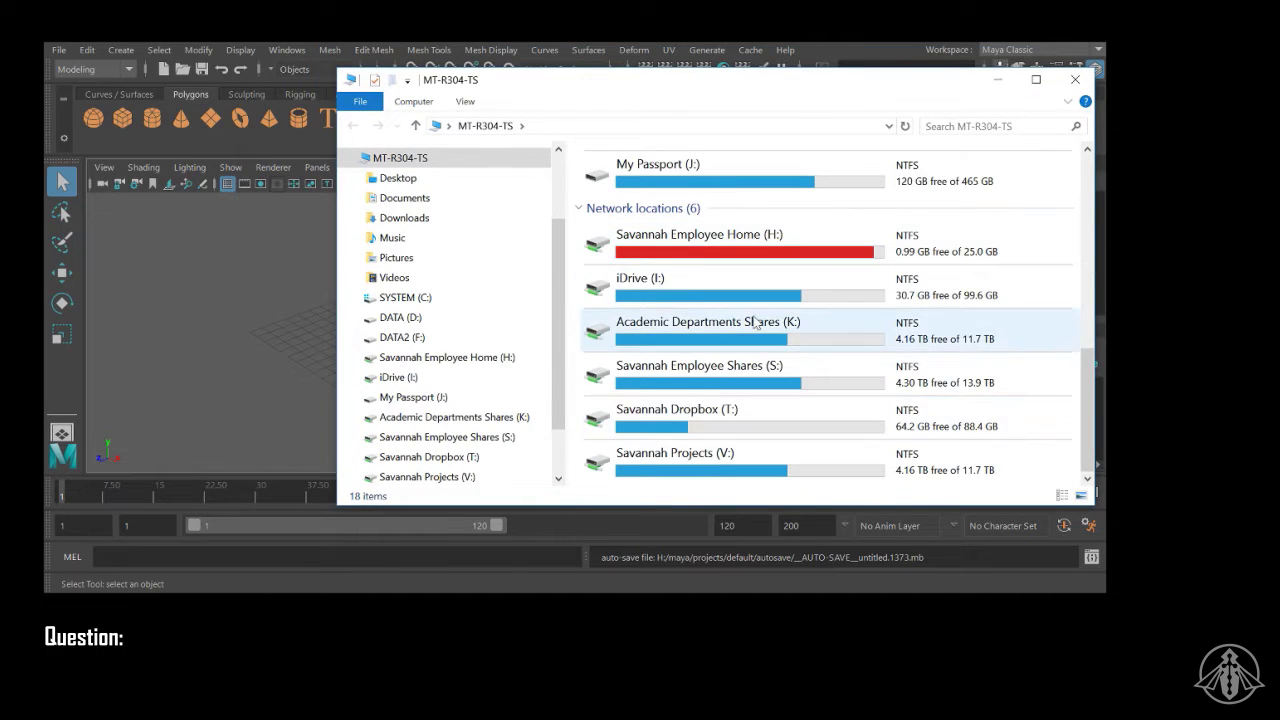
double_click(789, 250)
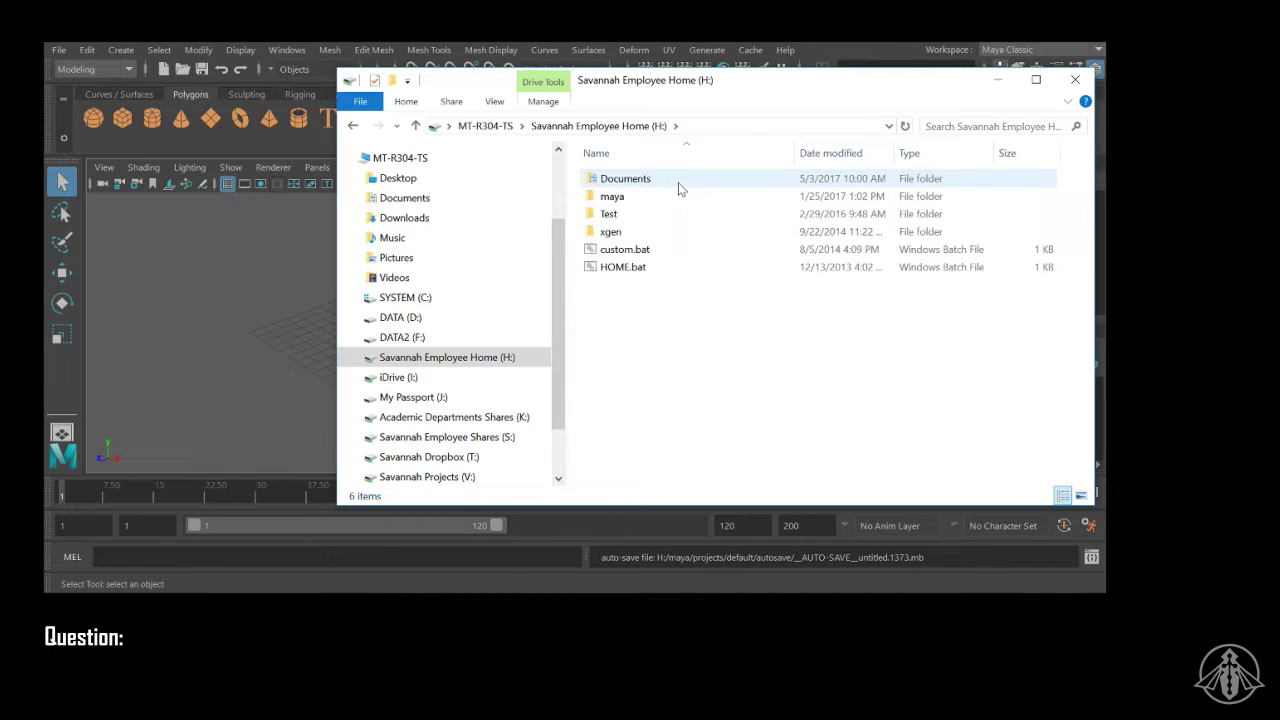
click(642, 179)
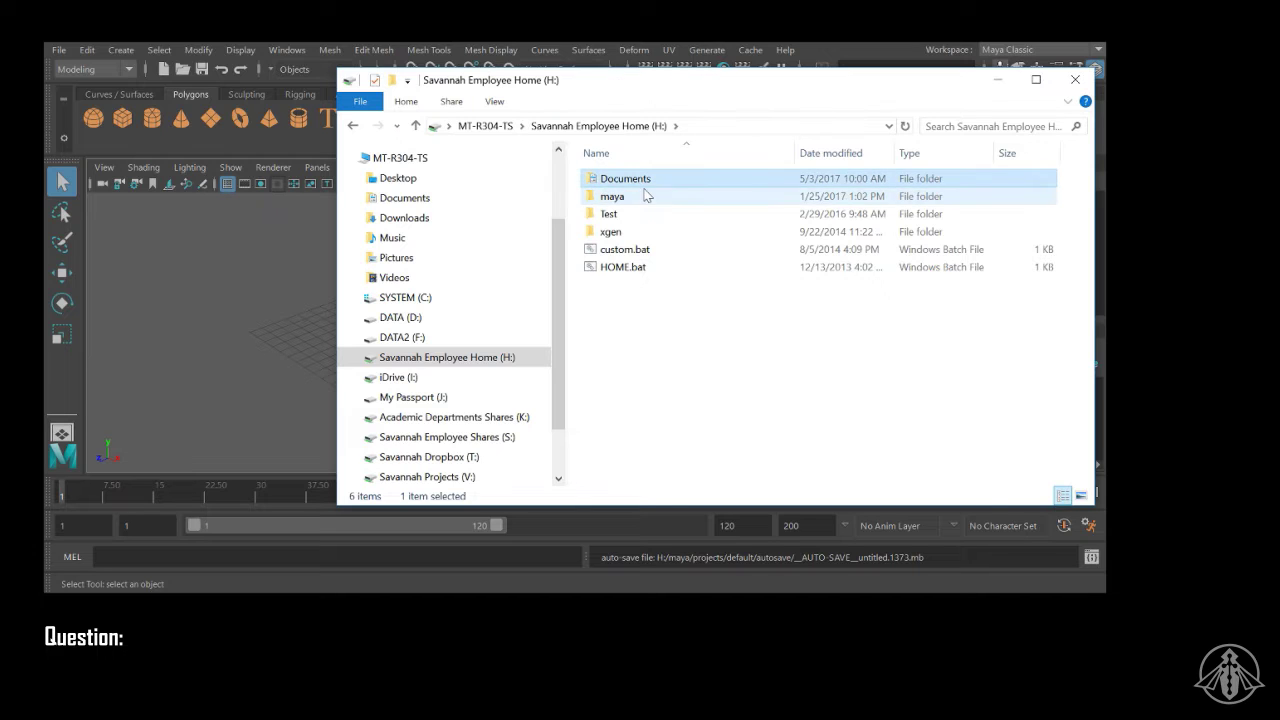
double_click(643, 181)
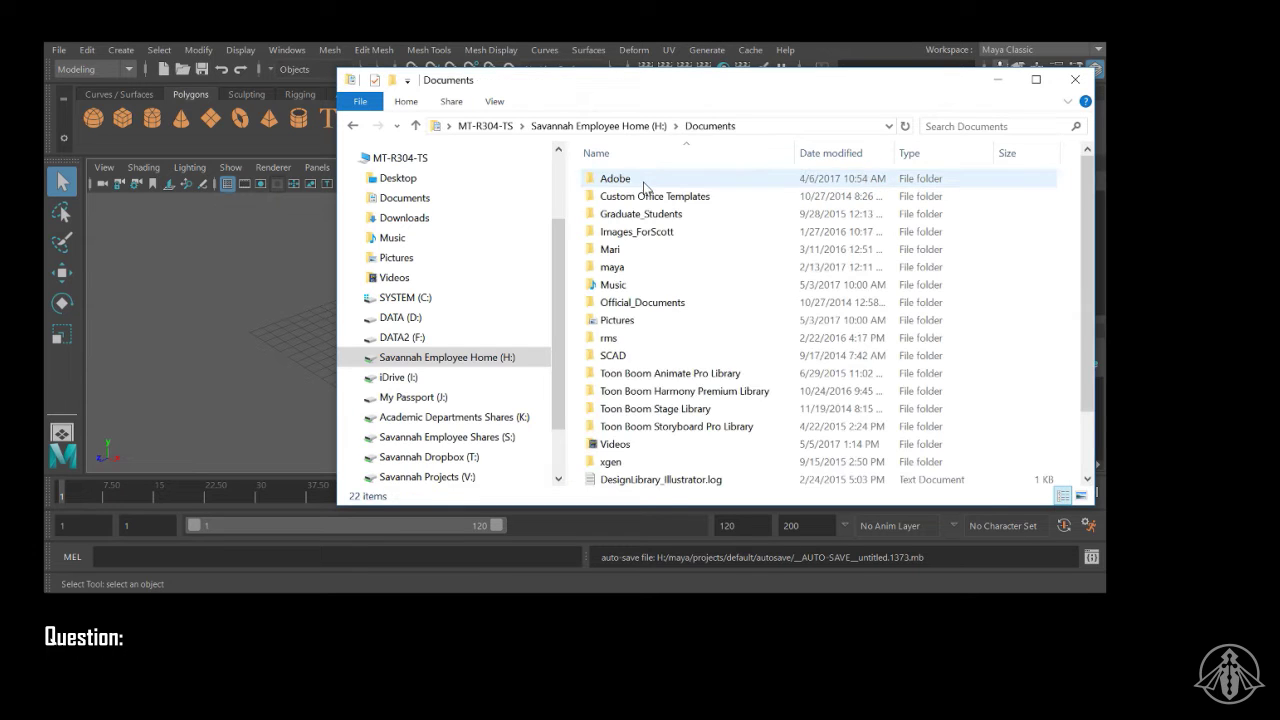
double_click(612, 357)
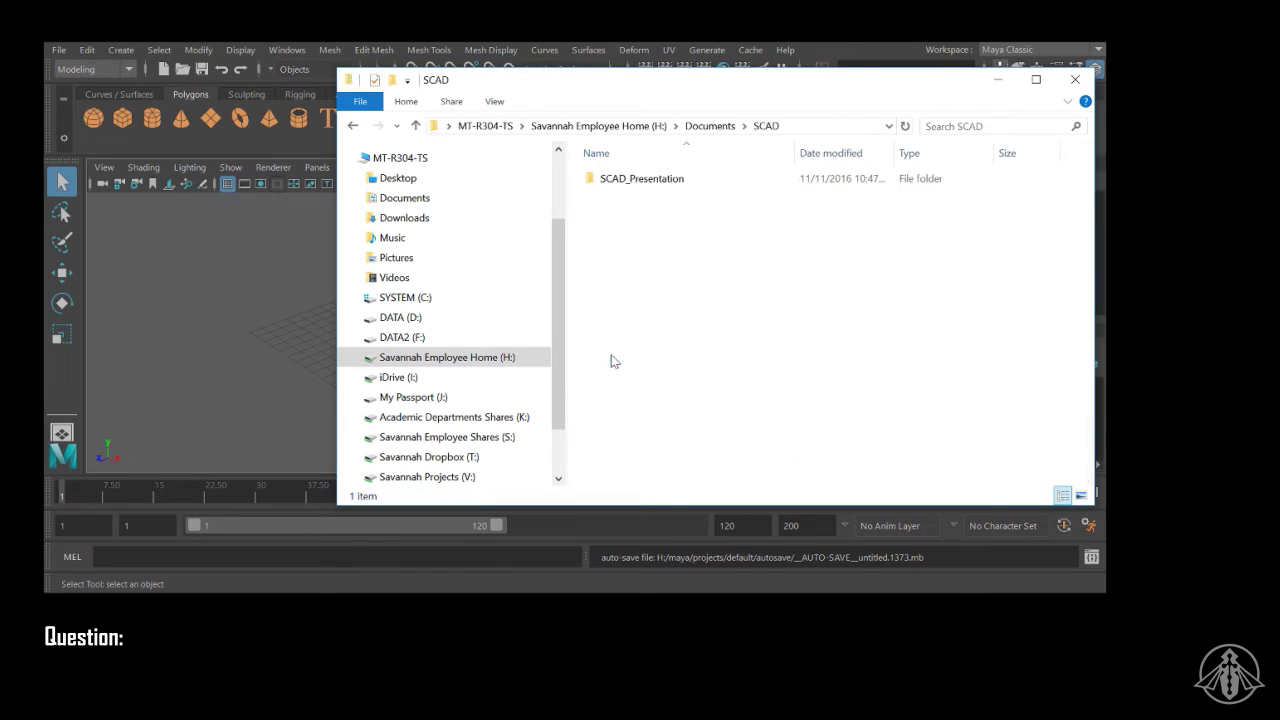
double_click(640, 180)
drag(728, 90, 714, 85)
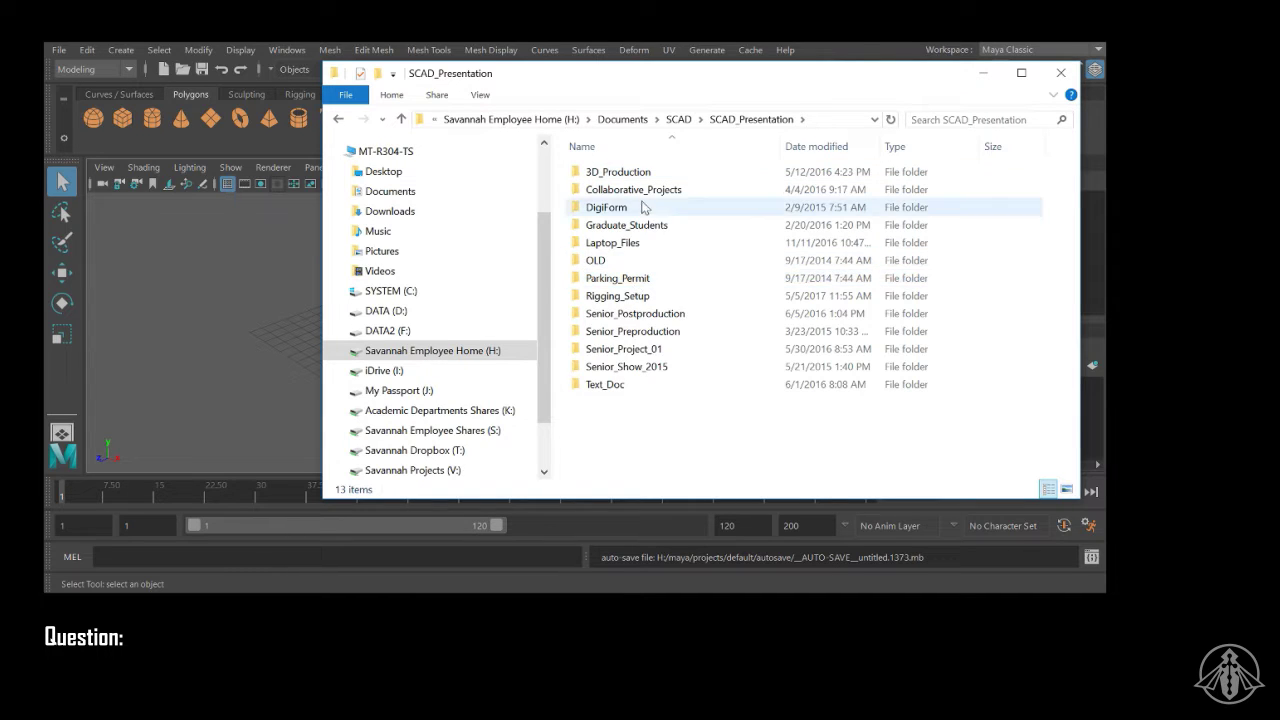
Step: Open the AdvancedSkeleton folder inside Rigging_Setup
double_click(633, 298)
double_click(652, 173)
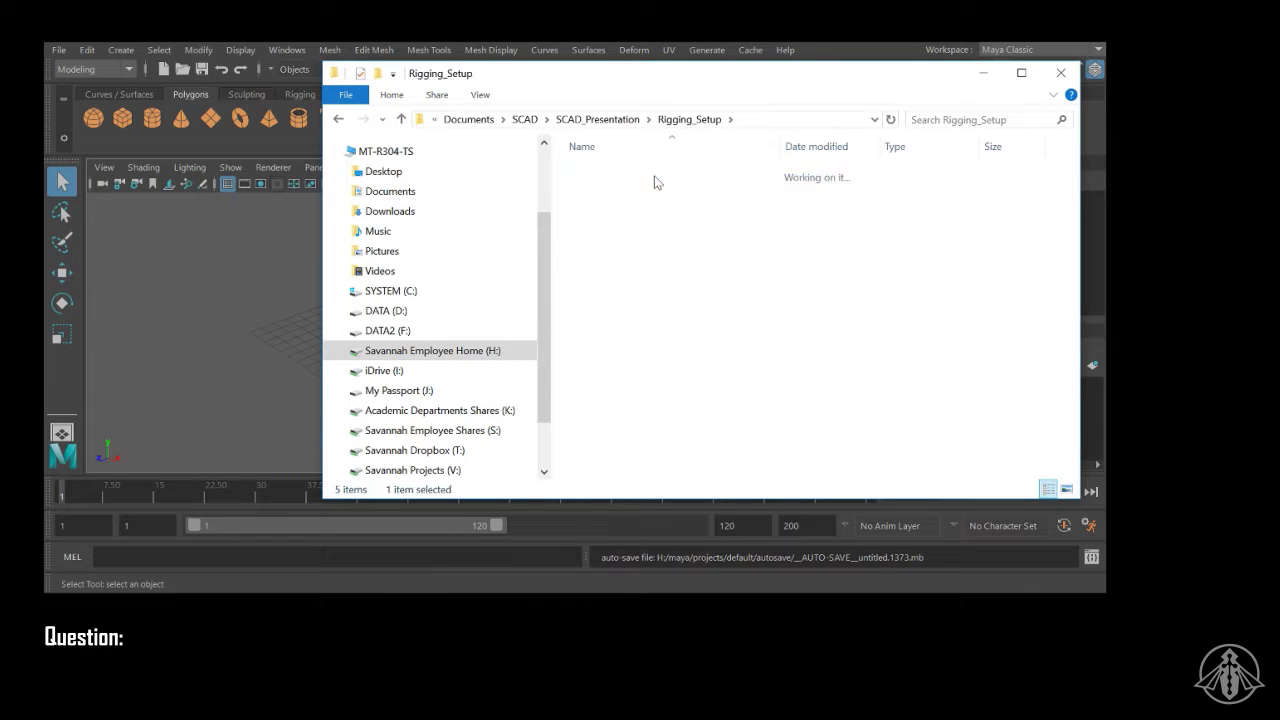
click(401, 119)
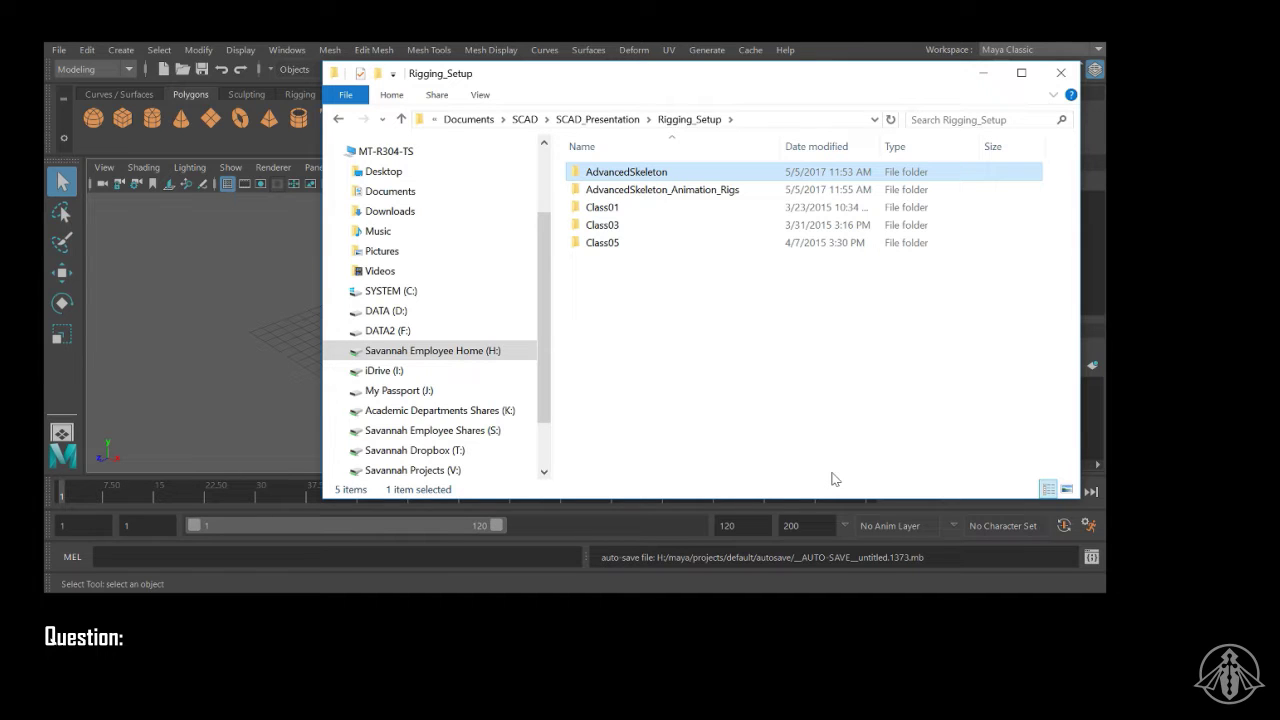
double_click(636, 172)
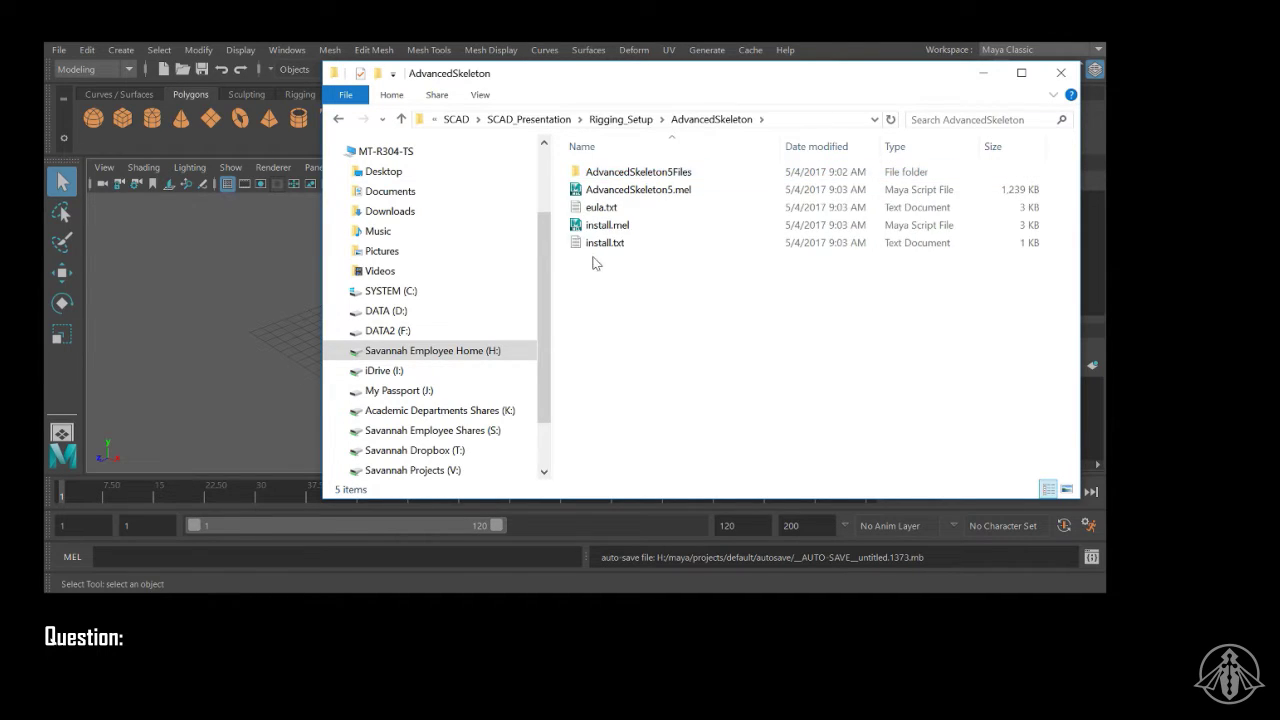
Step: Drop install.mel from the AdvancedSkeleton folder into the Maya viewport to add its tools to the Polygons shelf, and uncover the shelf
click(640, 177)
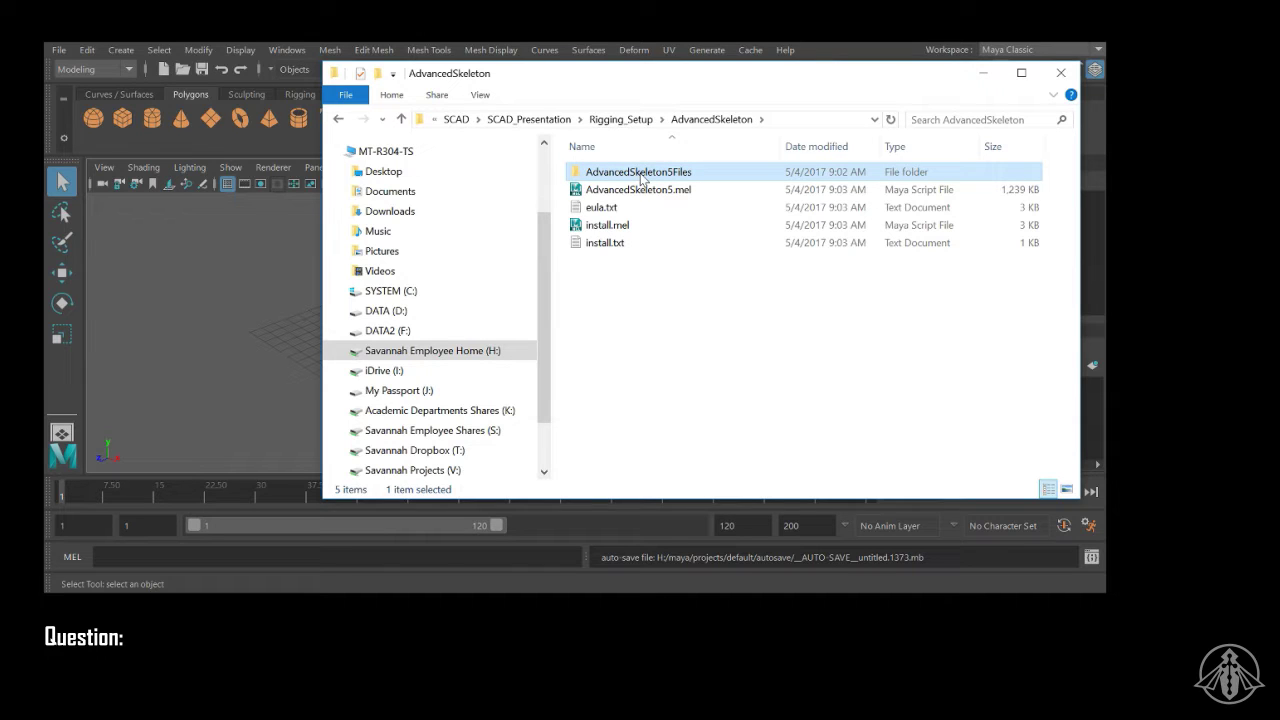
click(640, 190)
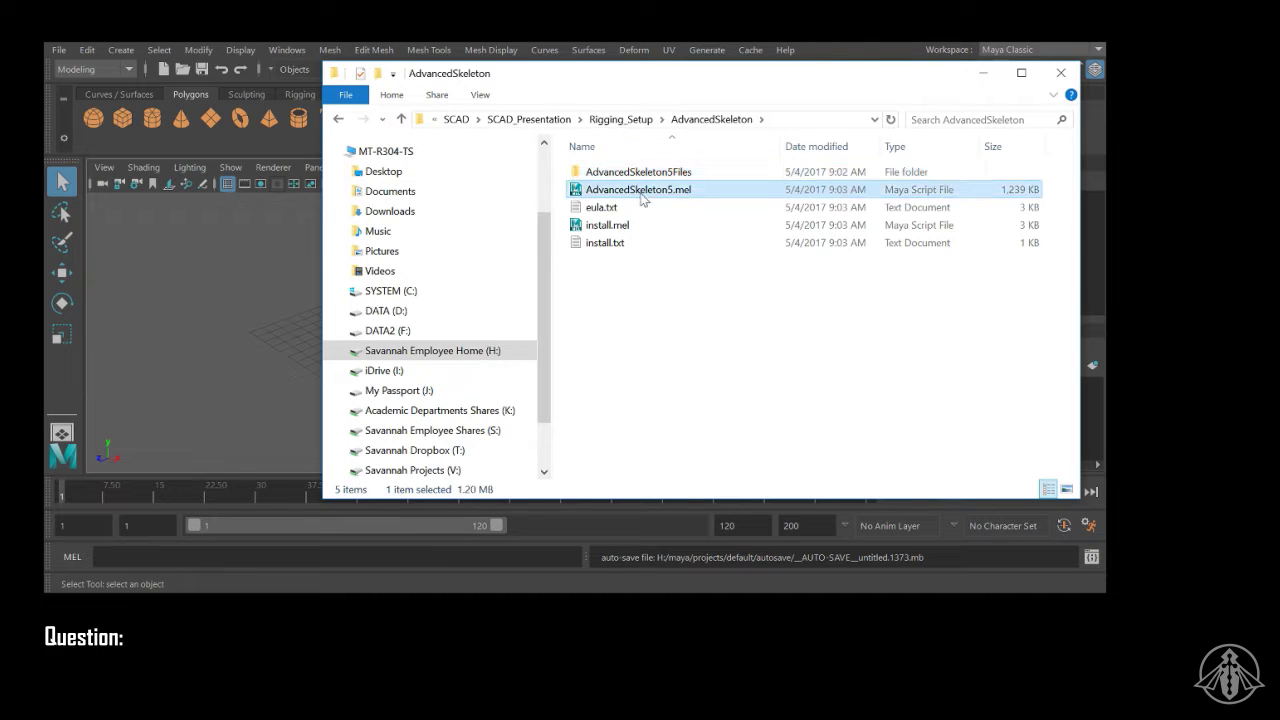
click(628, 225)
click(630, 190)
click(622, 228)
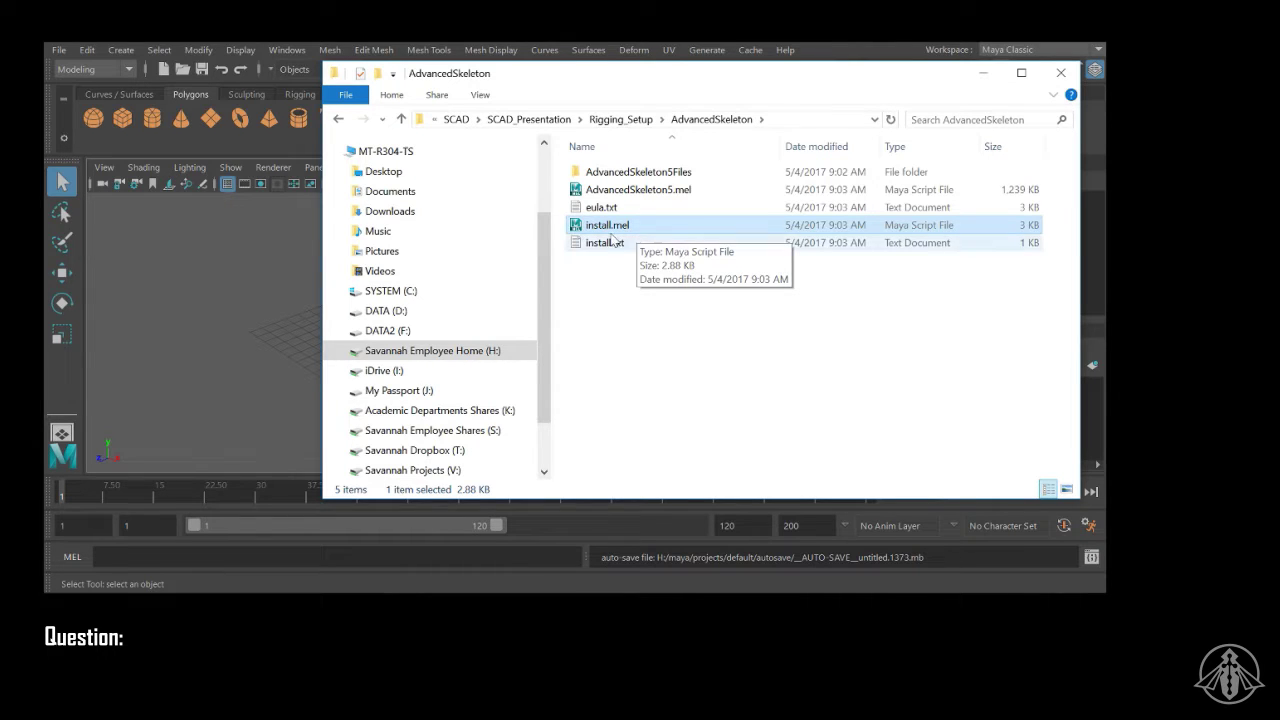
drag(637, 234, 243, 321)
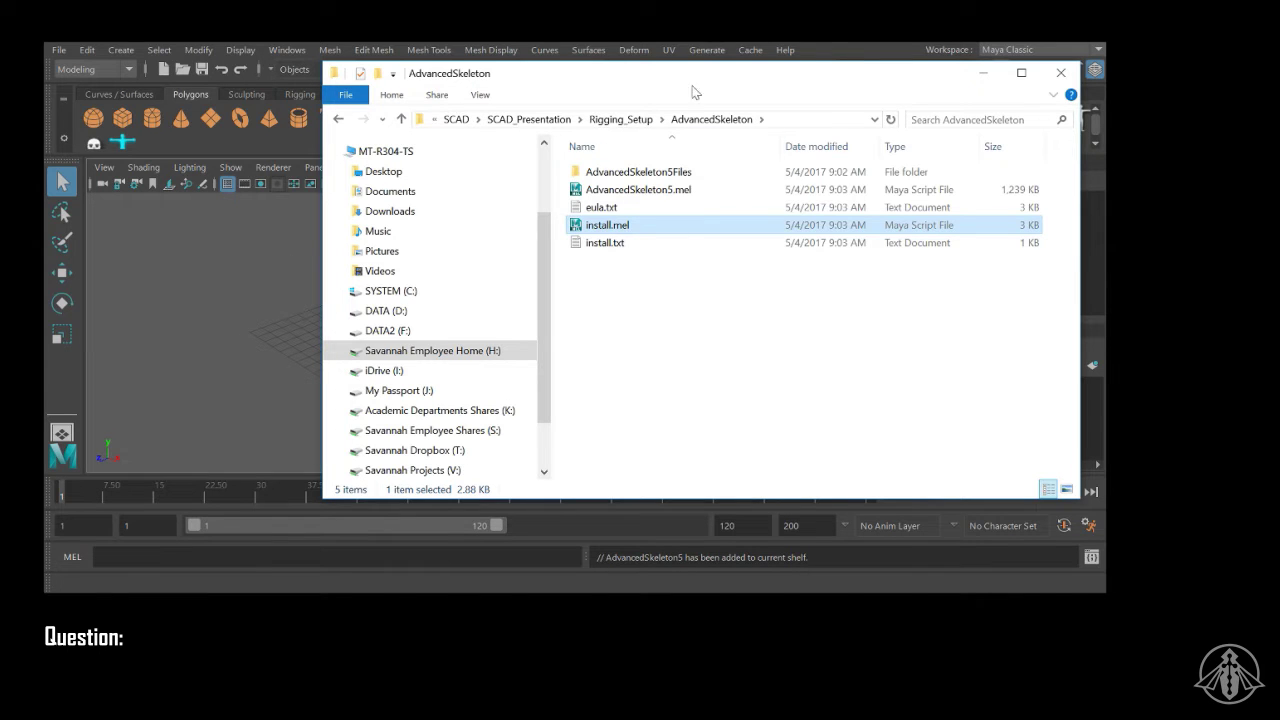
drag(695, 92, 687, 299)
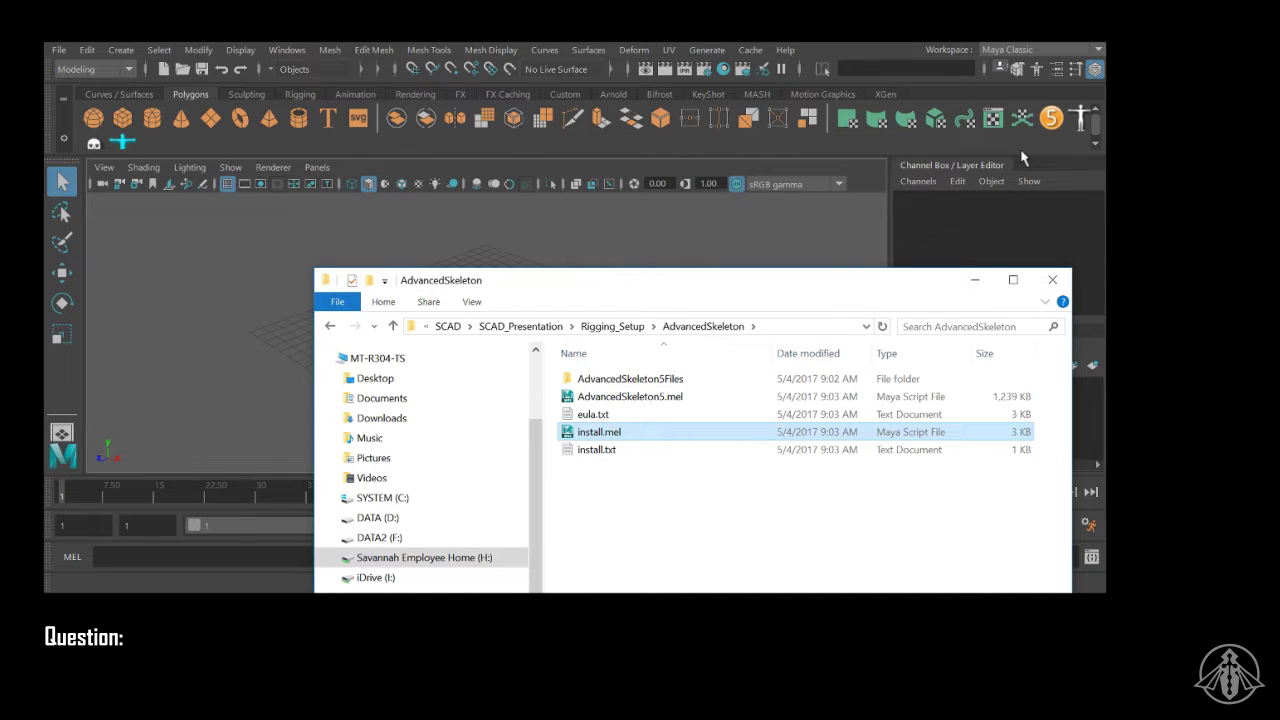
Step: Bring Maya to the front and undo the last scene changes, including the pyramid's deletion
click(165, 270)
key(ctrl+z)
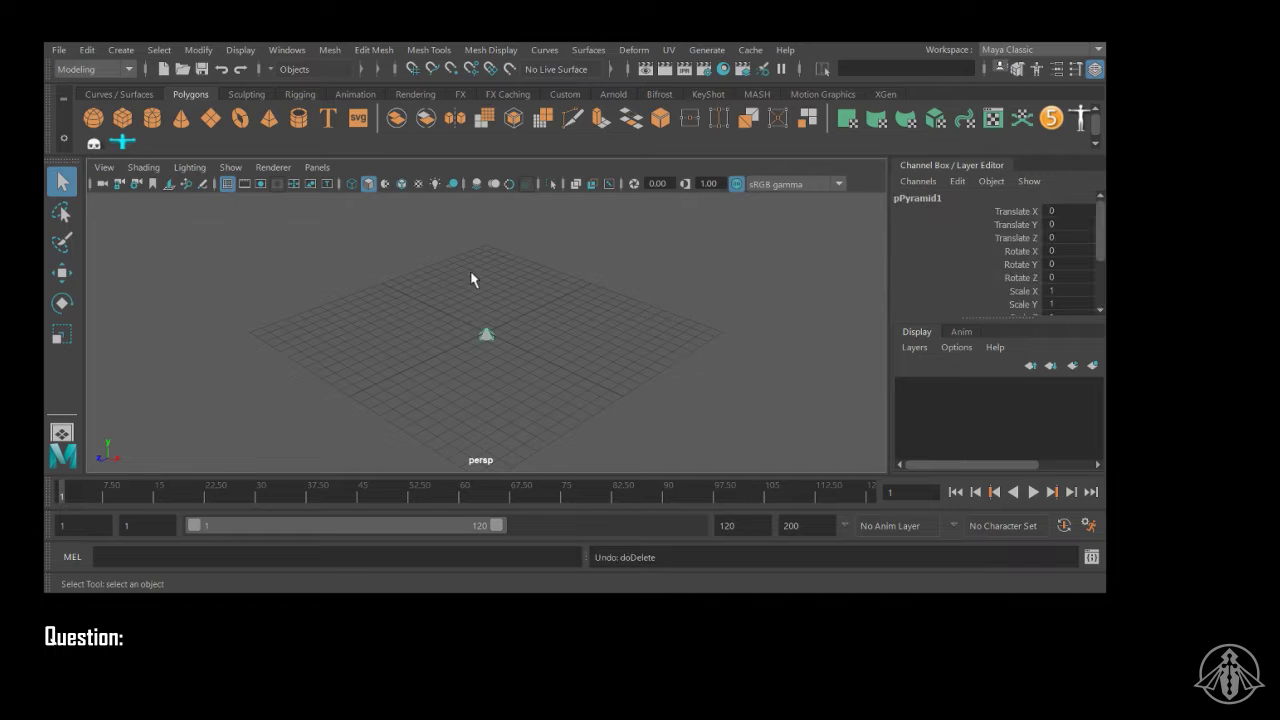
key(ctrl+z)
click(817, 248)
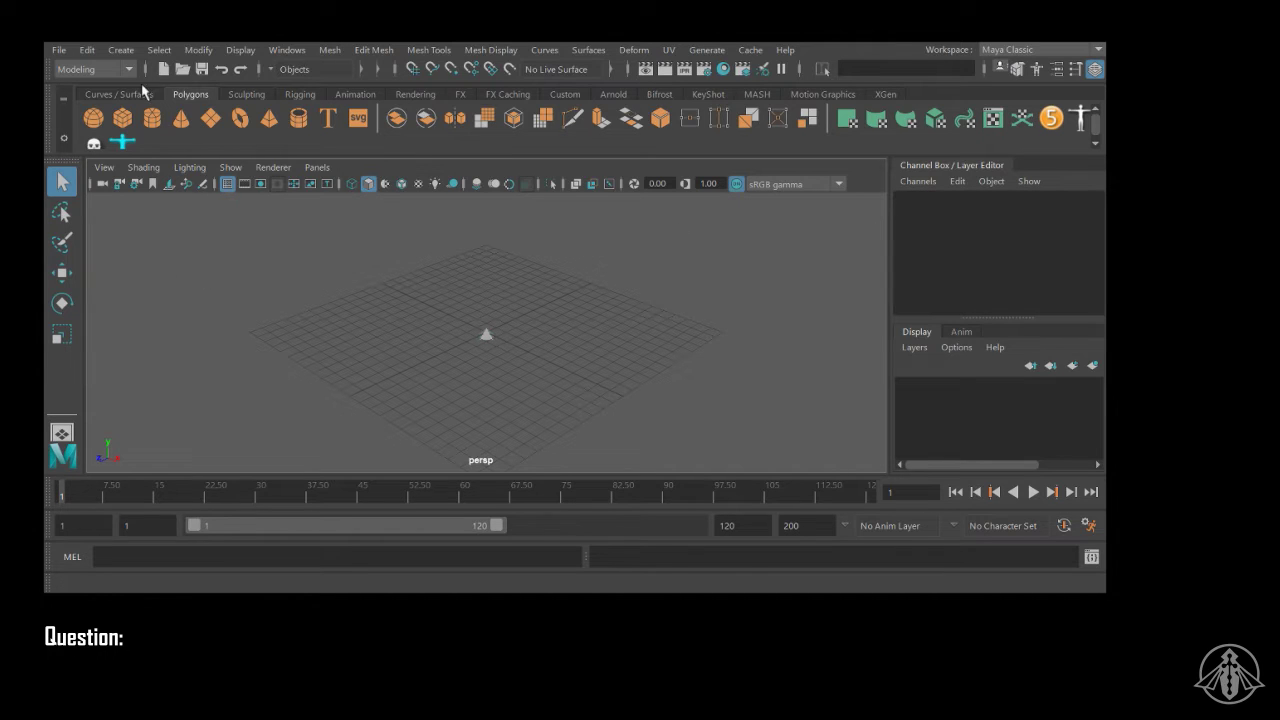
Step: Start a new empty Maya scene, discarding the unsaved changes
click(60, 50)
click(104, 48)
click(576, 322)
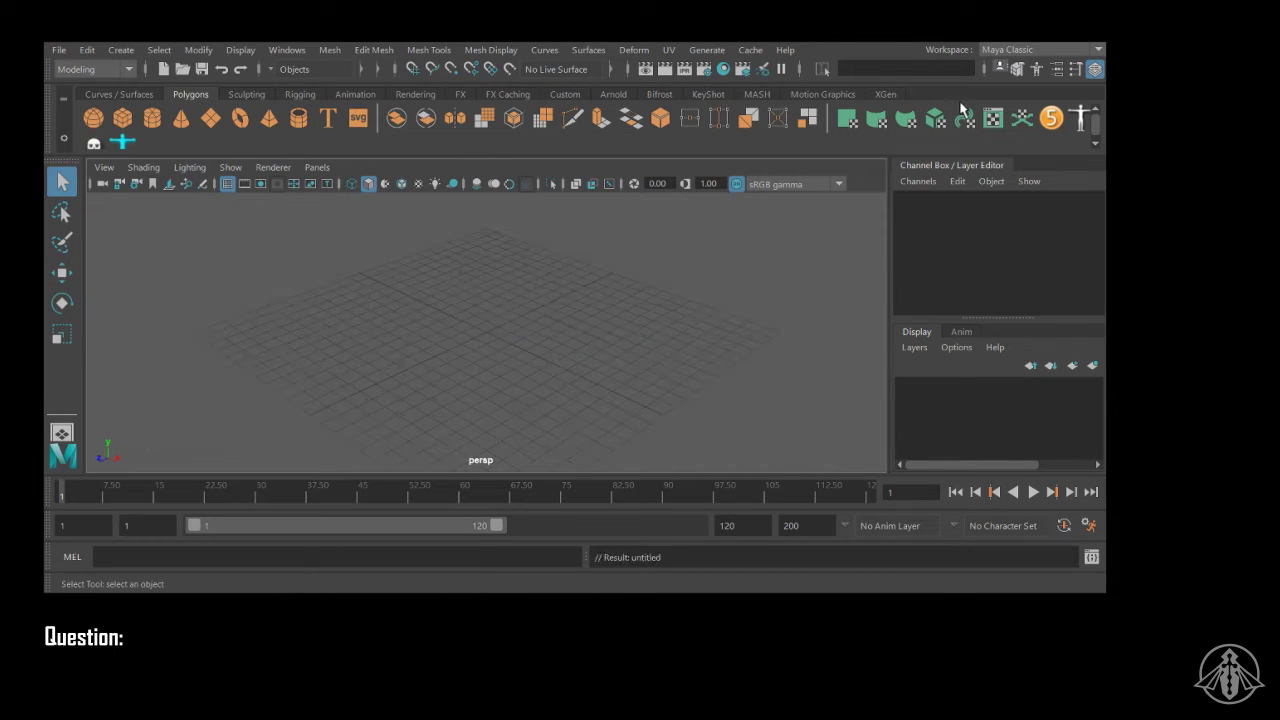
key(ctrl+n)
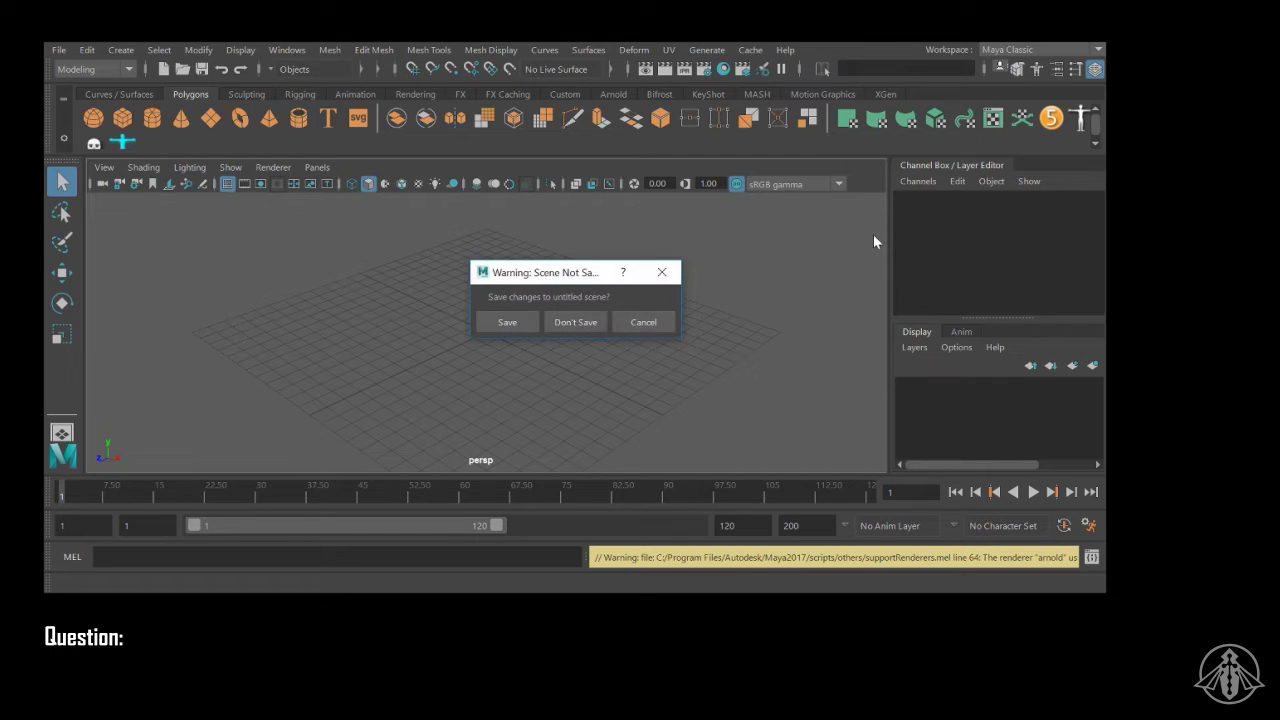
click(585, 321)
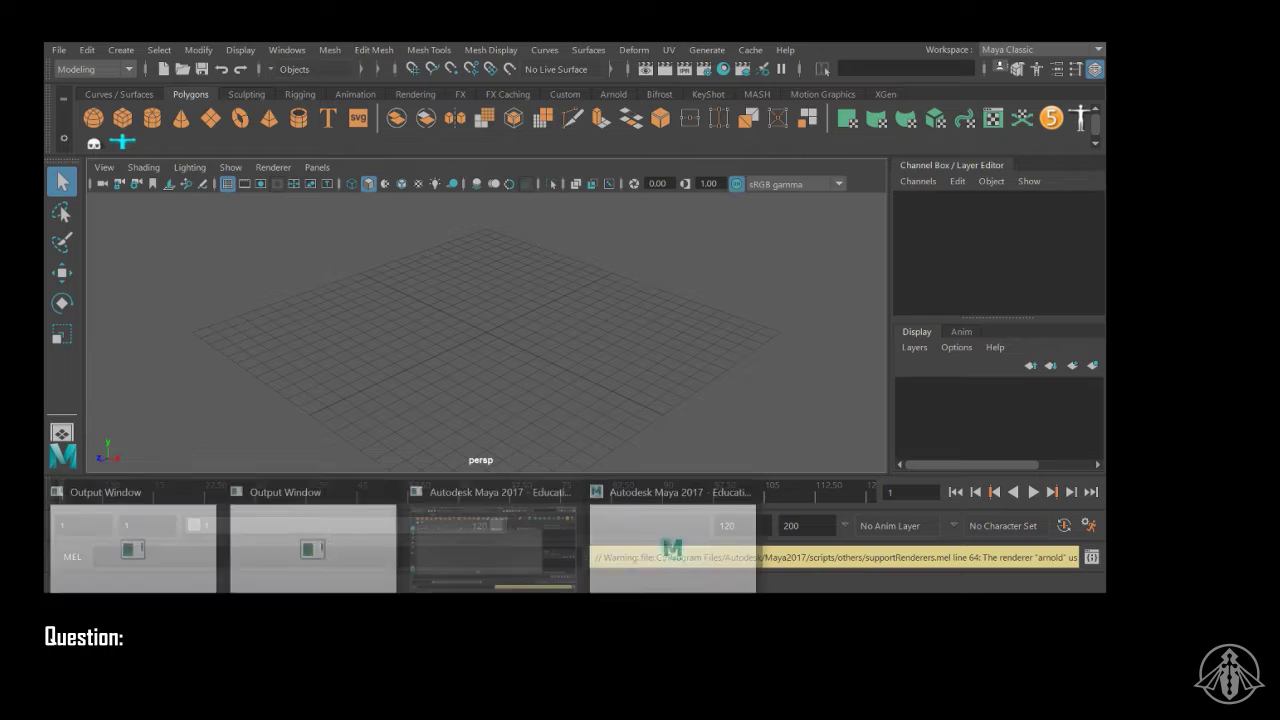
Step: Switch to the other Maya session and minimize its Tool Settings and Component Editor windows
click(504, 550)
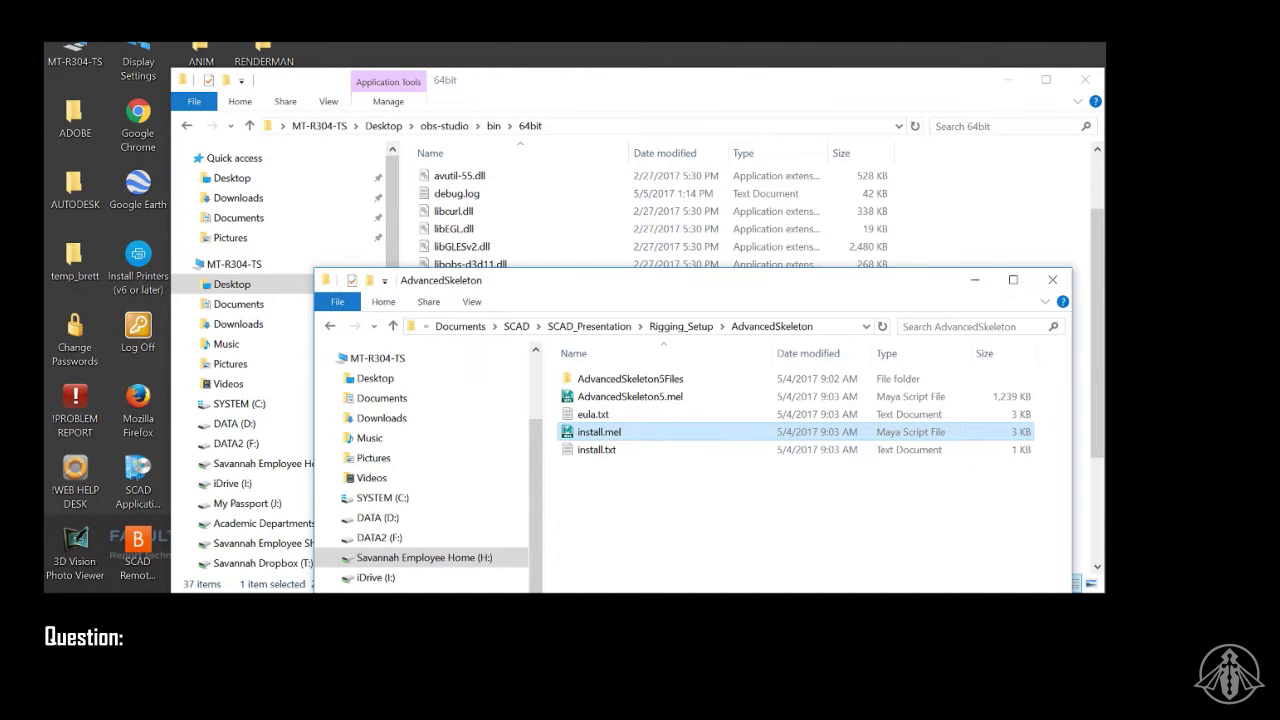
click(353, 543)
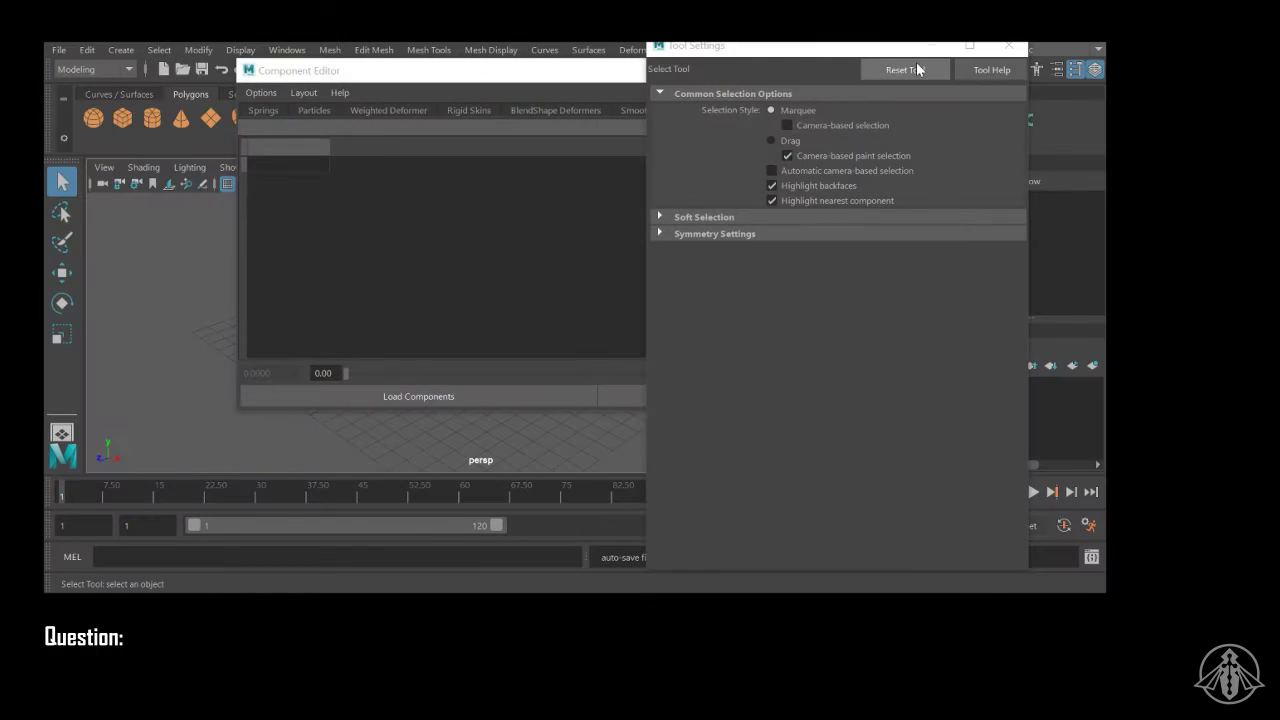
click(930, 47)
click(872, 72)
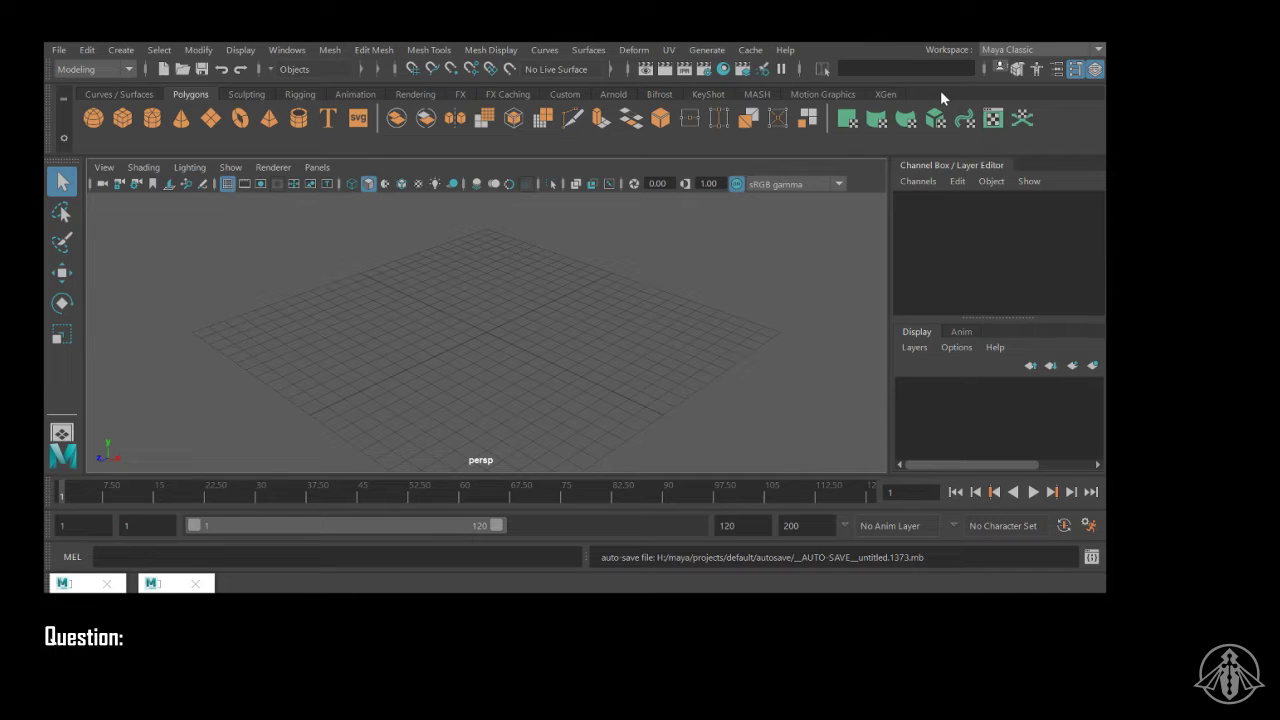
Step: Show the Custom shelf and drop install.mel from the AdvancedSkeleton folder into the viewport to add the AdvancedSkeleton tools there
click(356, 94)
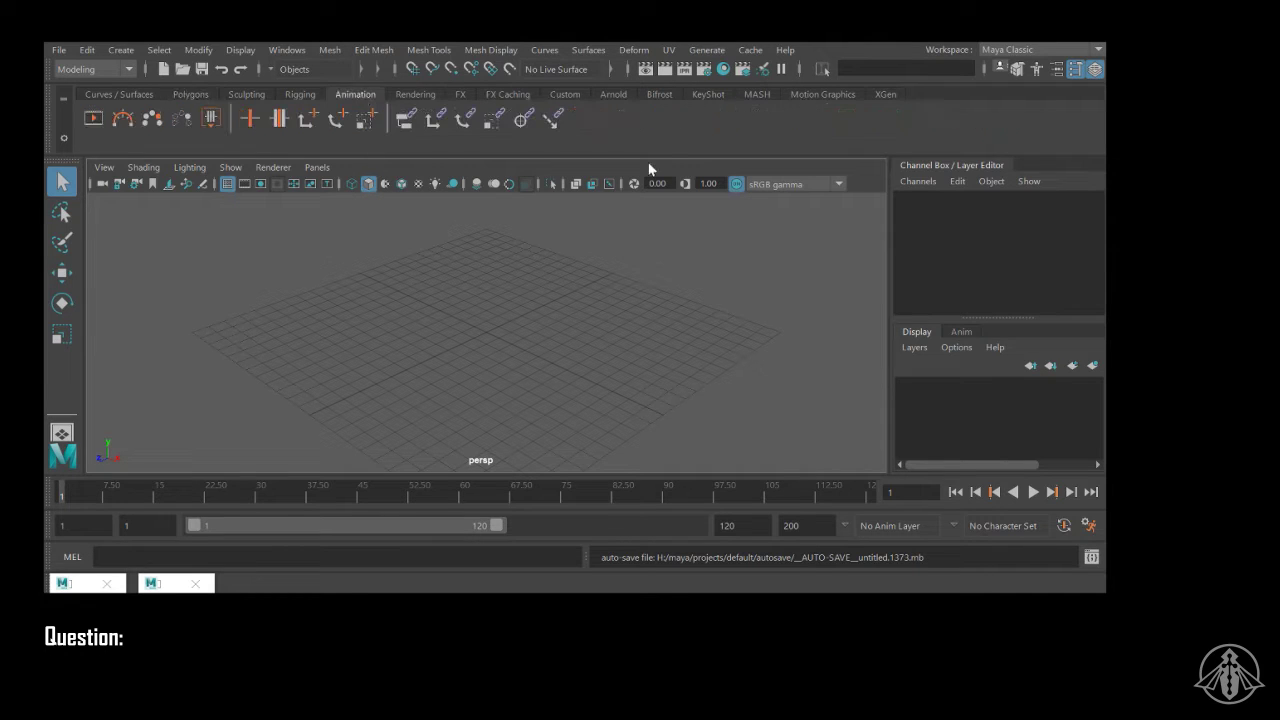
click(568, 94)
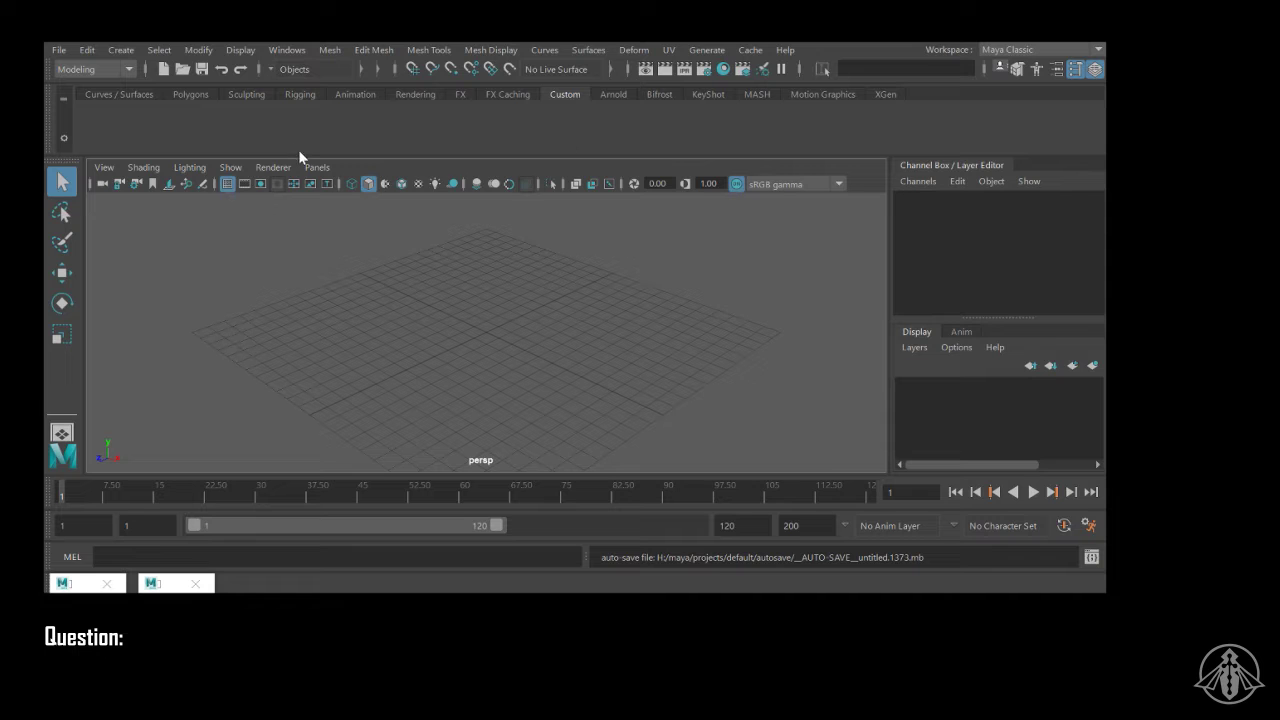
mouse_move(200, 592)
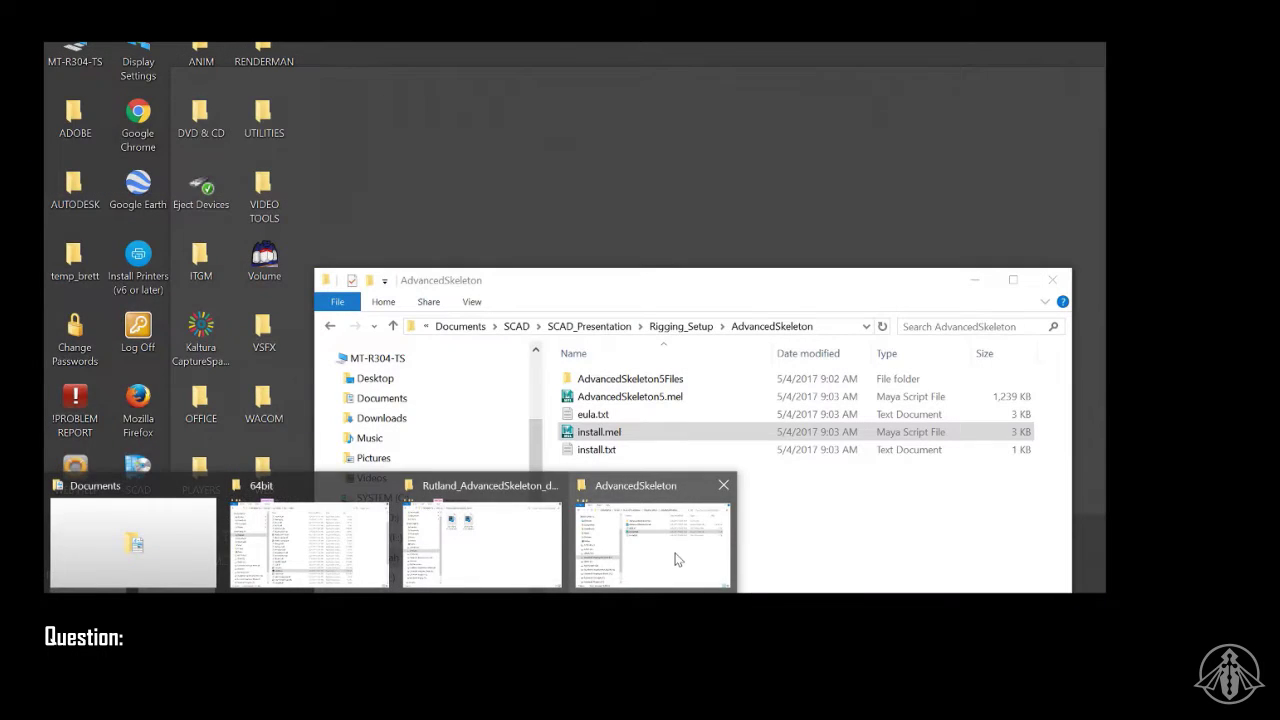
click(674, 560)
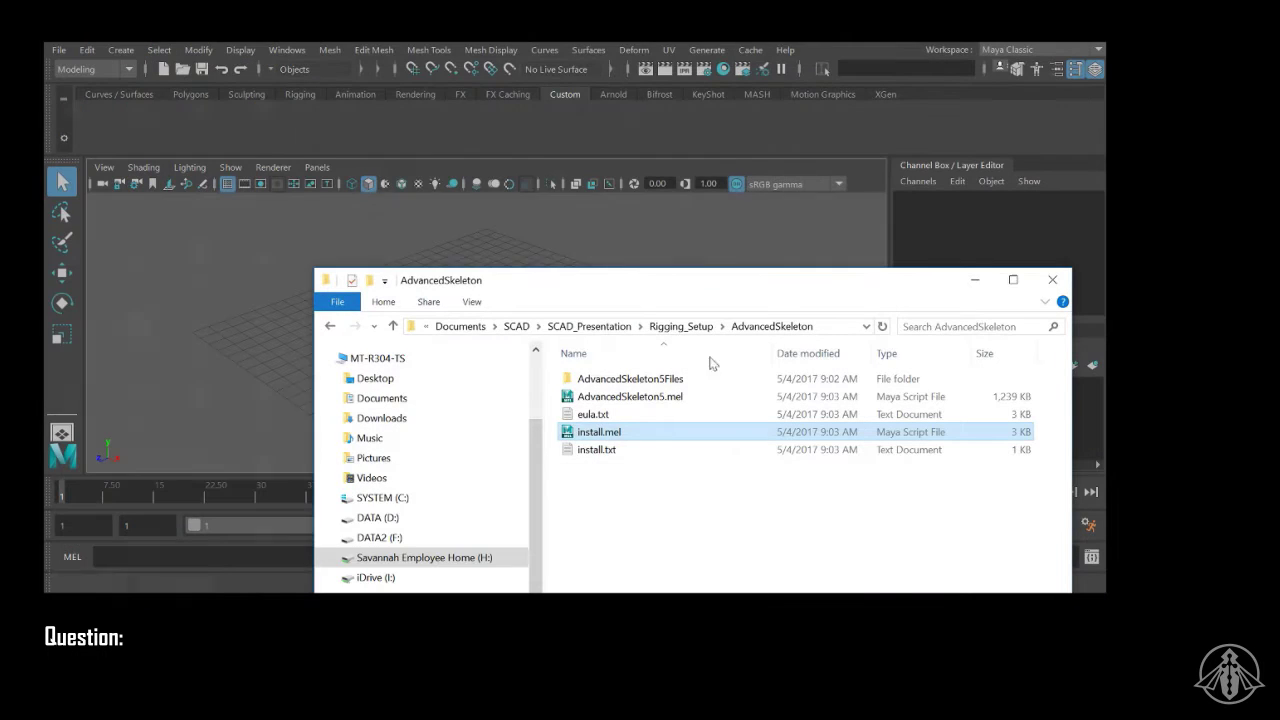
drag(671, 280, 917, 161)
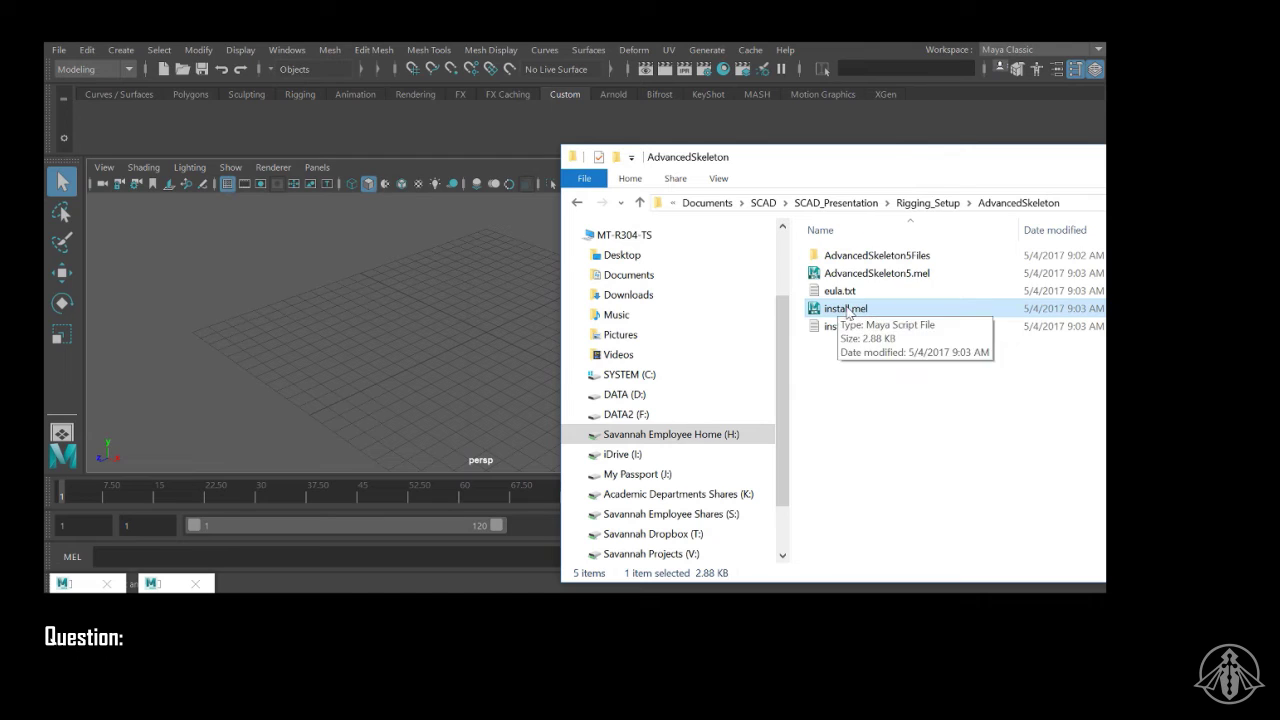
drag(846, 309, 315, 283)
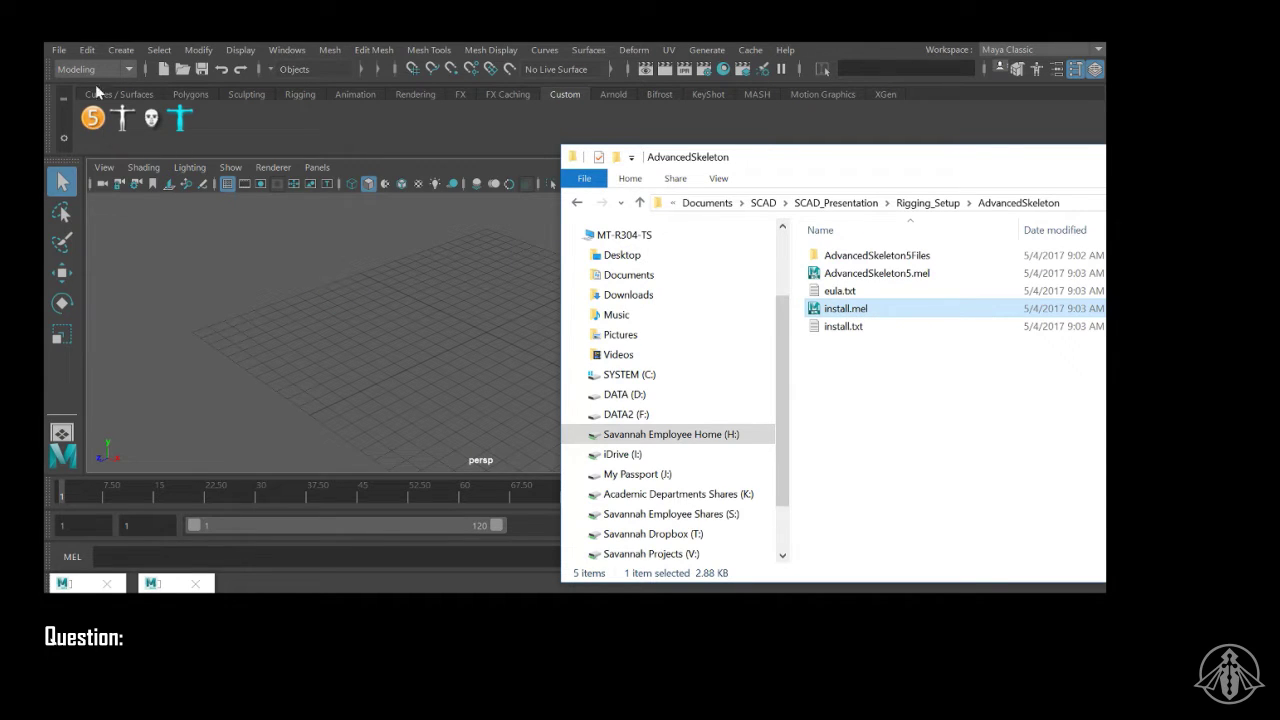
Step: Launch AdvancedSkeleton5 and accept switching the evaluation mode from parallel to DG
click(94, 128)
click(93, 120)
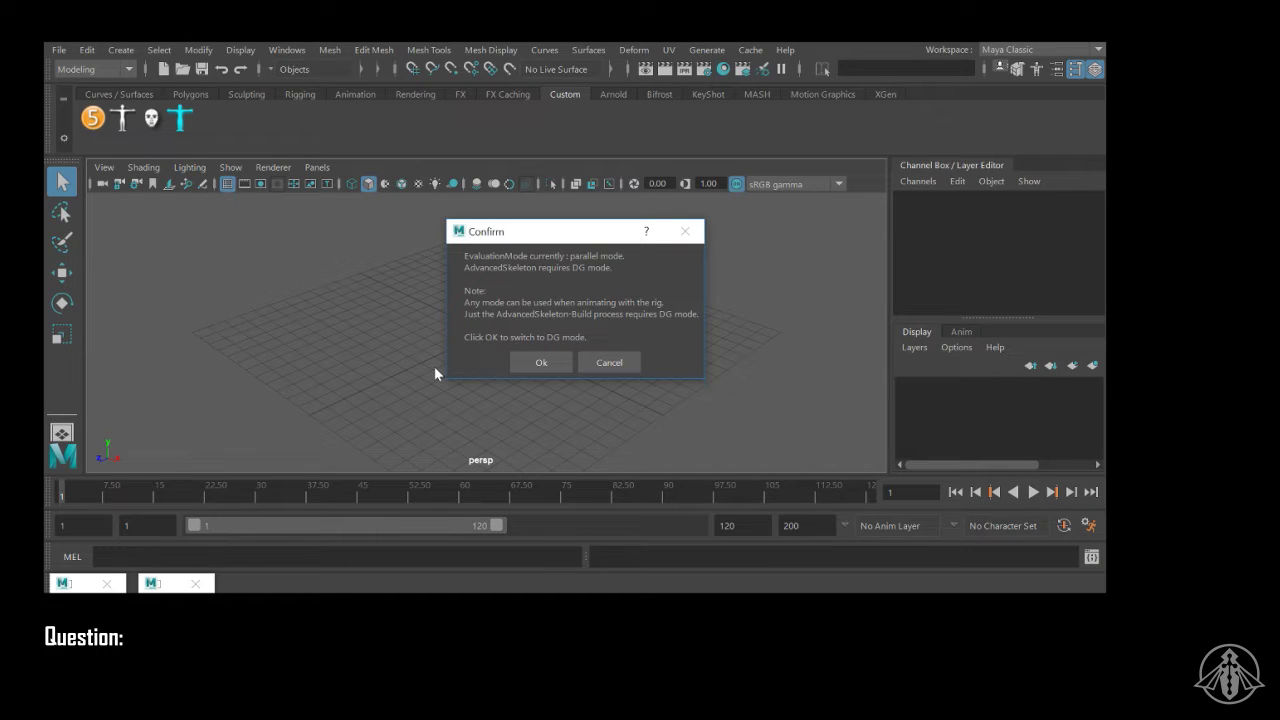
click(546, 366)
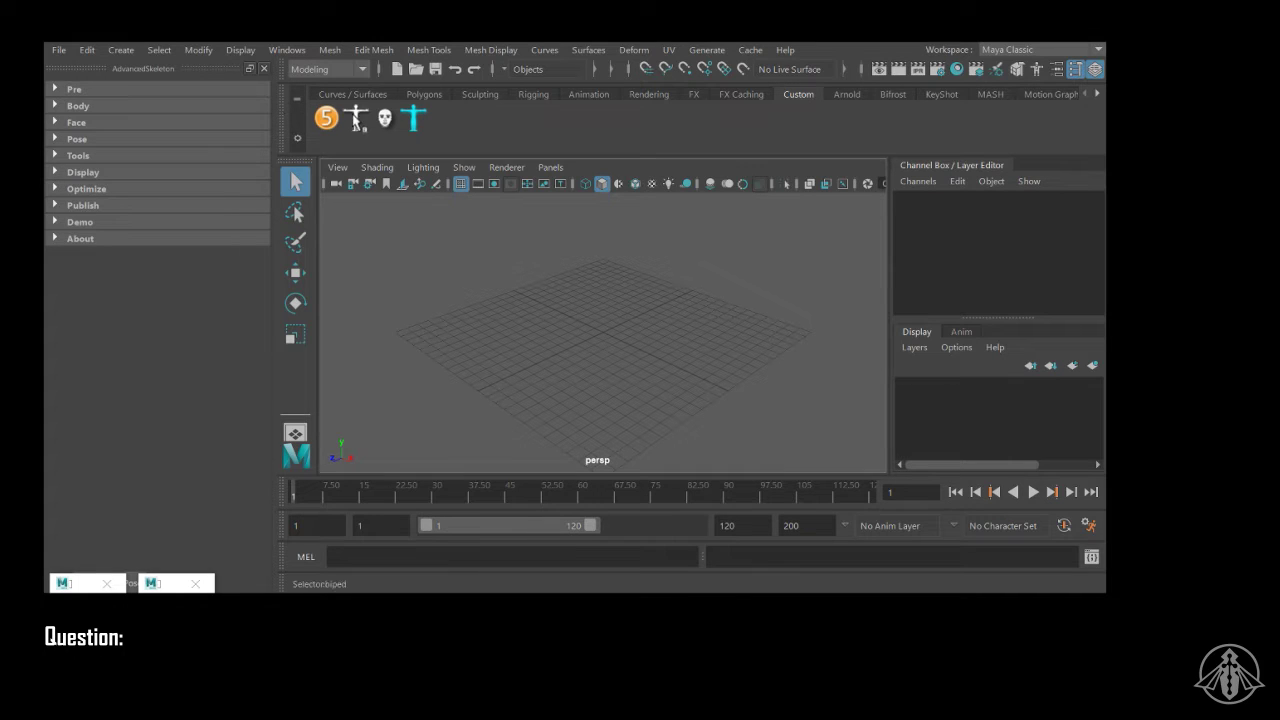
Step: Expand the Pre section of the AdvancedSkeleton panel, and undock and close the panel
click(55, 90)
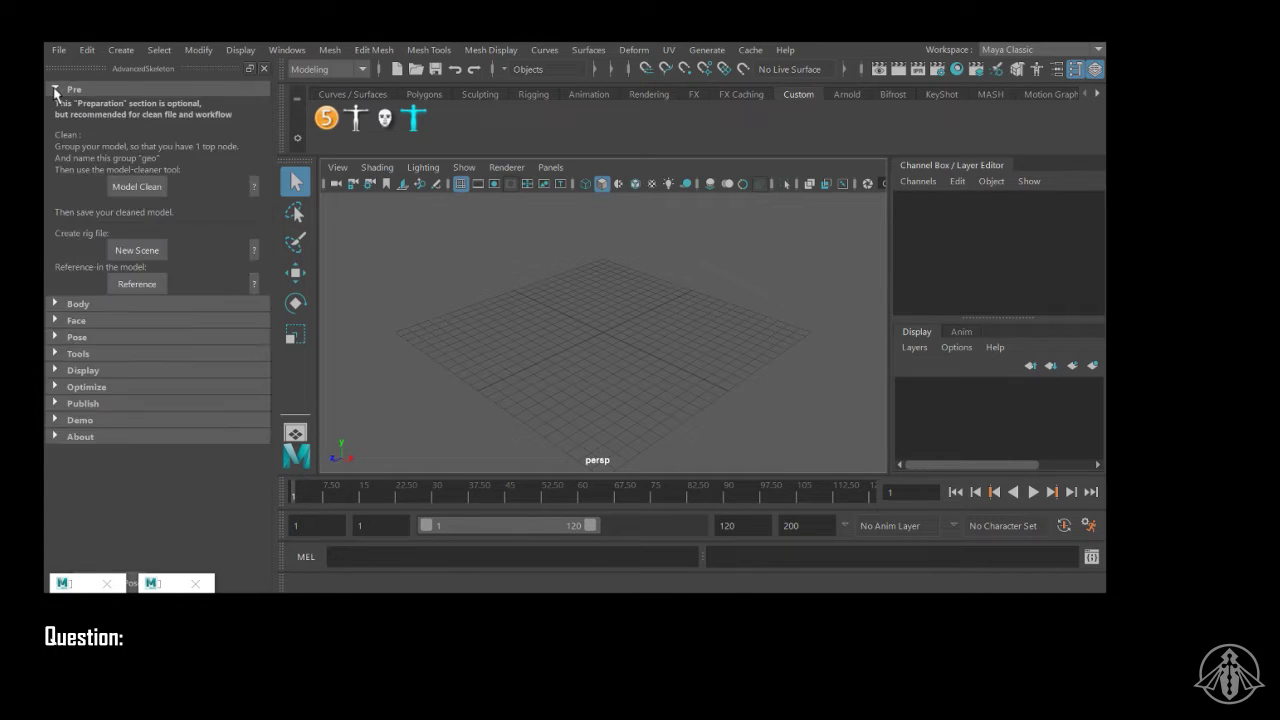
click(55, 90)
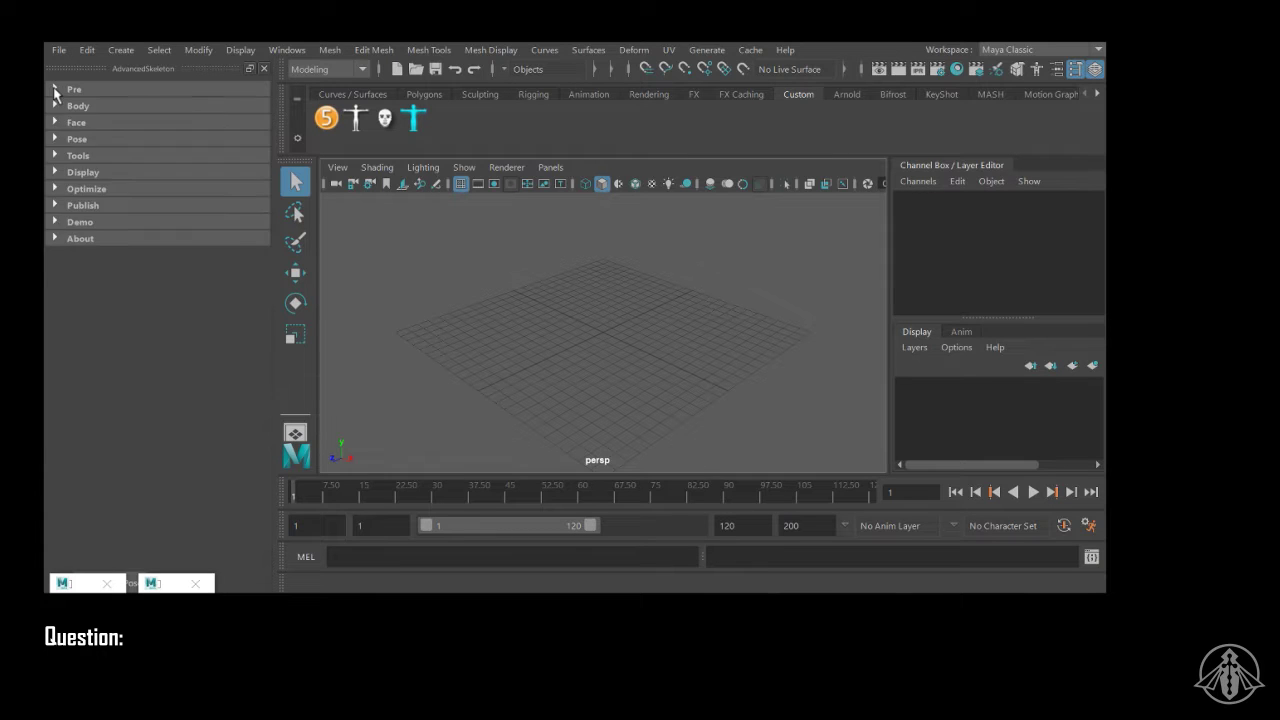
click(55, 90)
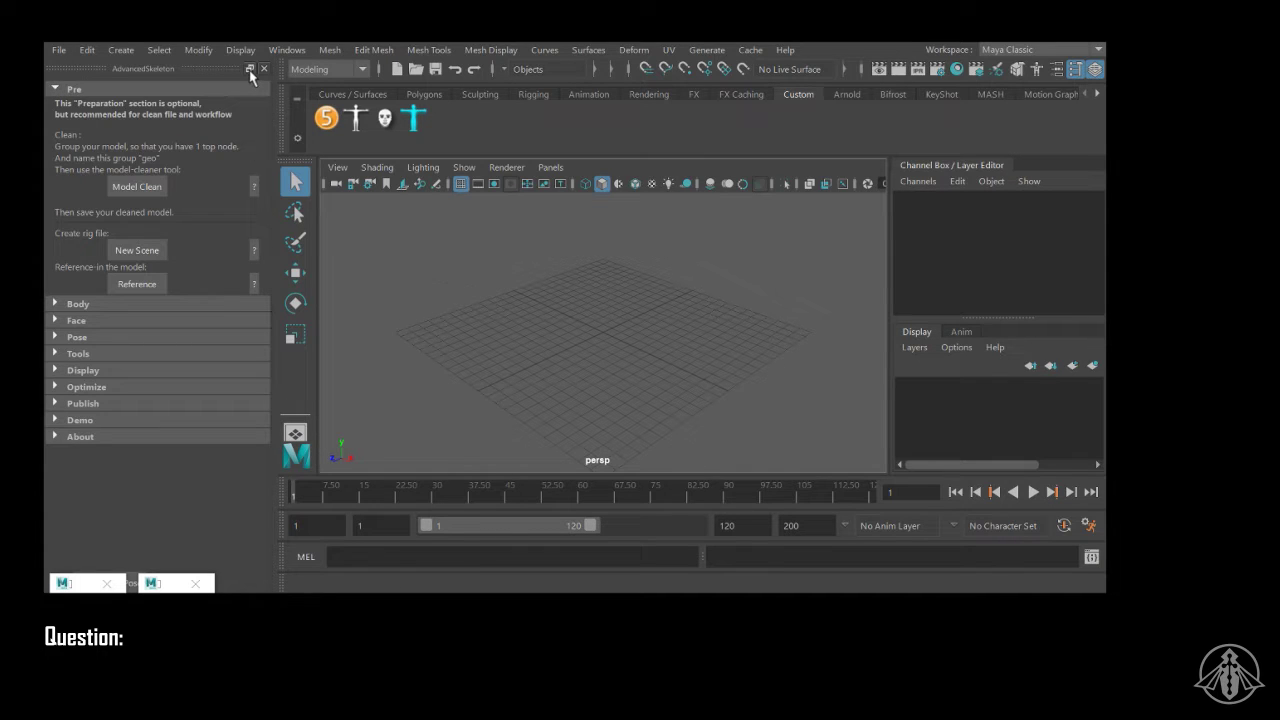
drag(180, 63, 645, 131)
click(634, 126)
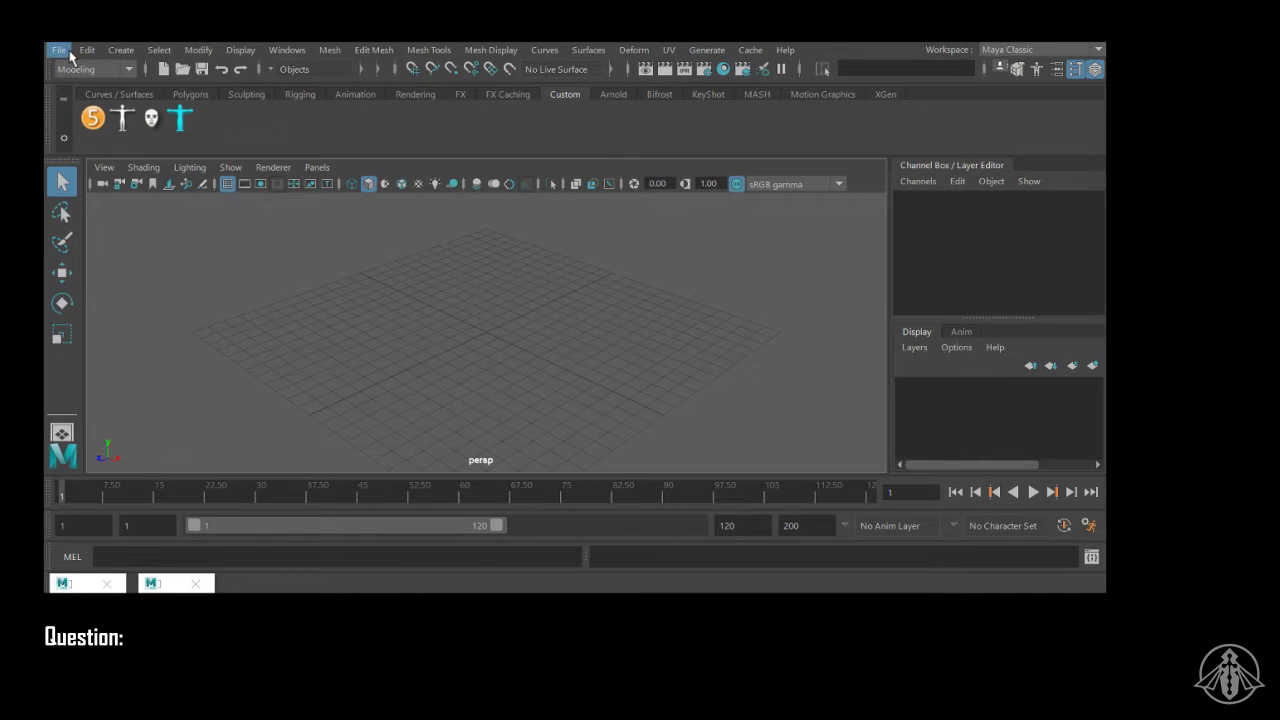
Step: Start opening a scene and browse the H: drive to SCAD_Presentation, Rigging_Setup, AdvancedSkeleton_Animation_Rigs
click(59, 49)
click(98, 62)
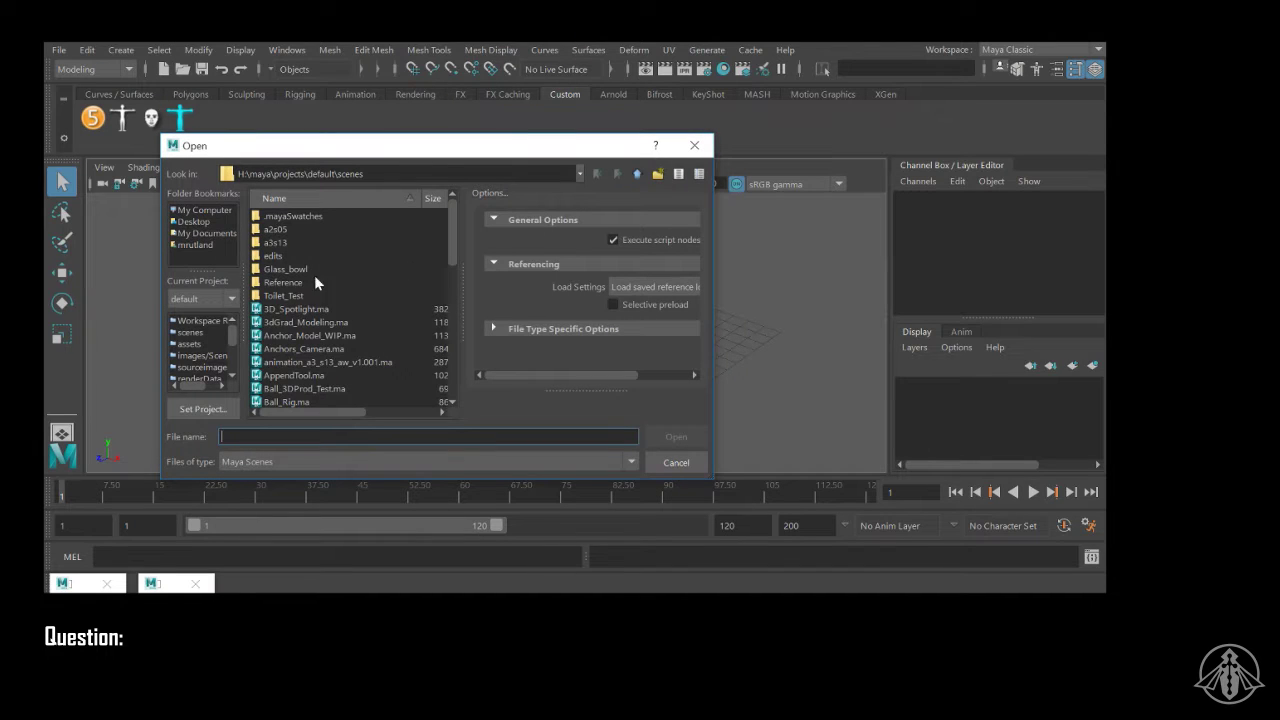
click(210, 211)
click(313, 323)
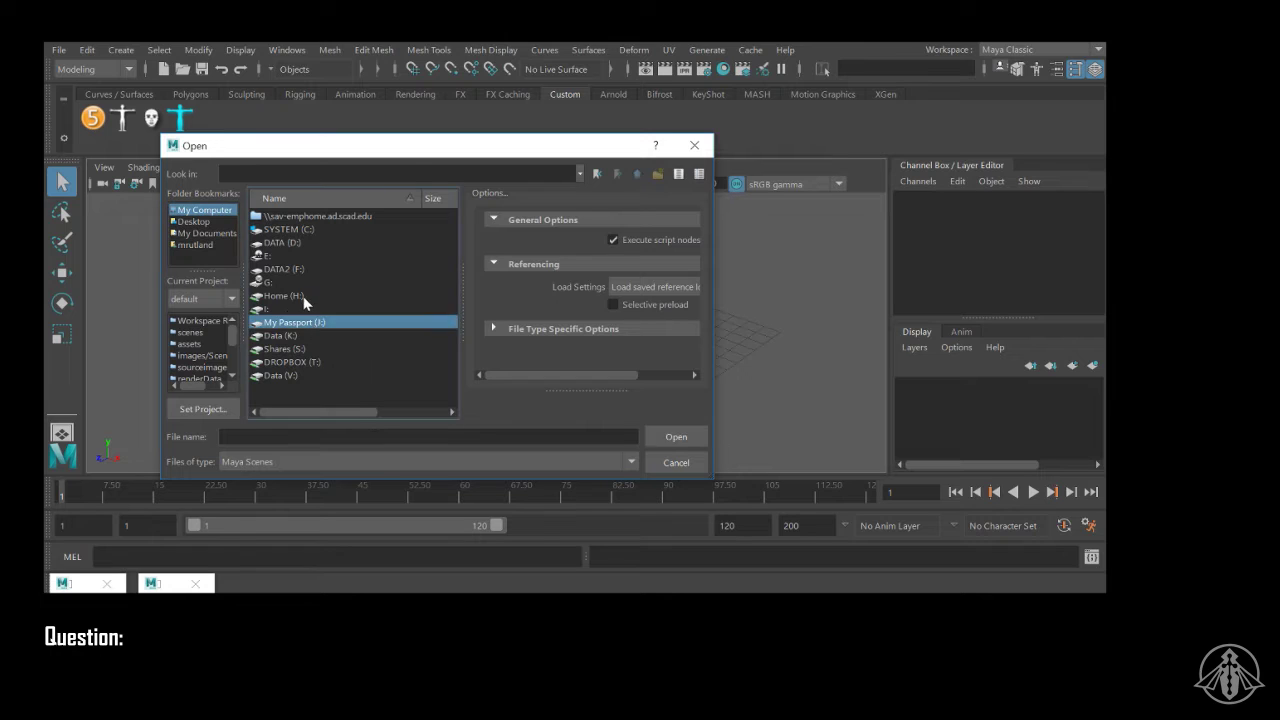
double_click(306, 297)
double_click(293, 228)
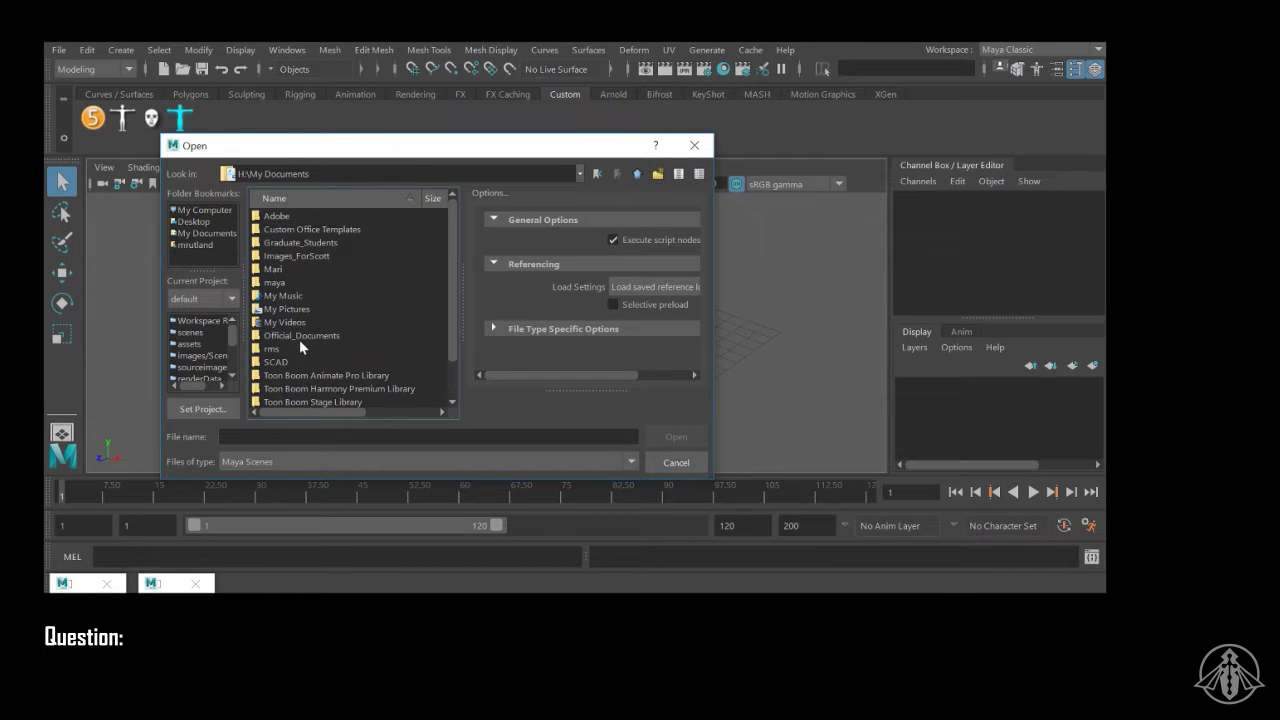
double_click(289, 362)
double_click(319, 216)
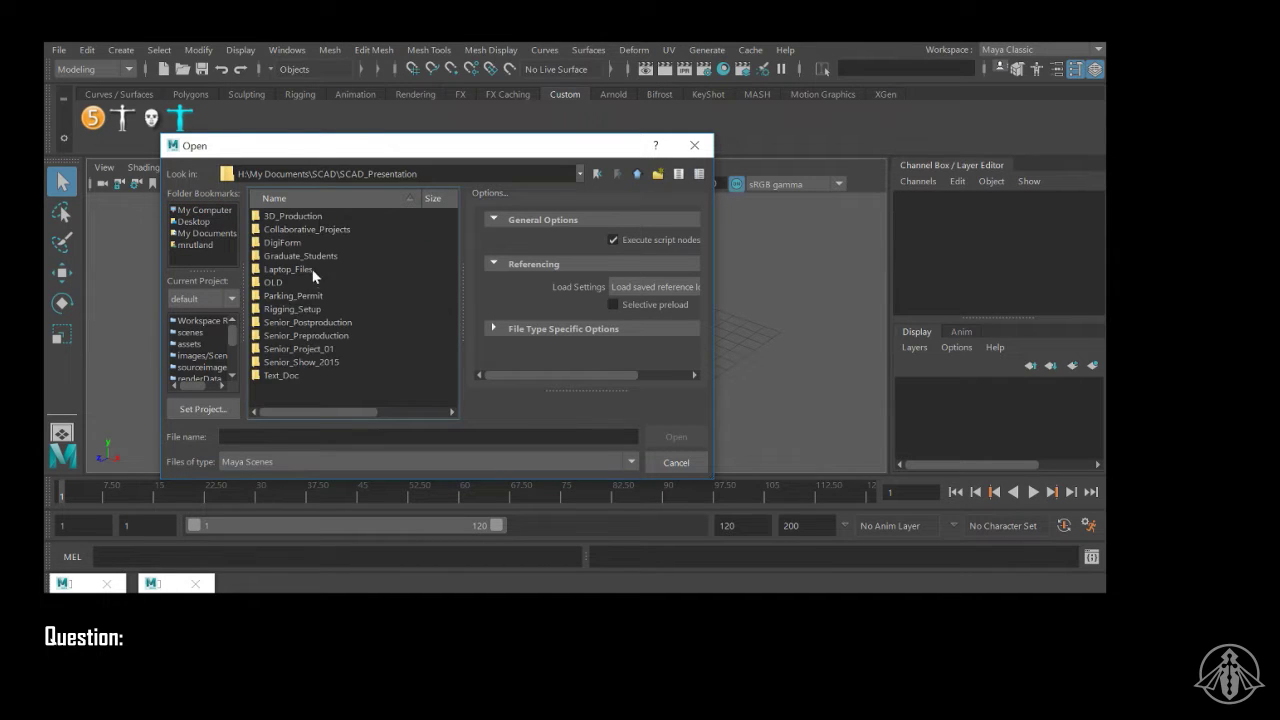
click(325, 310)
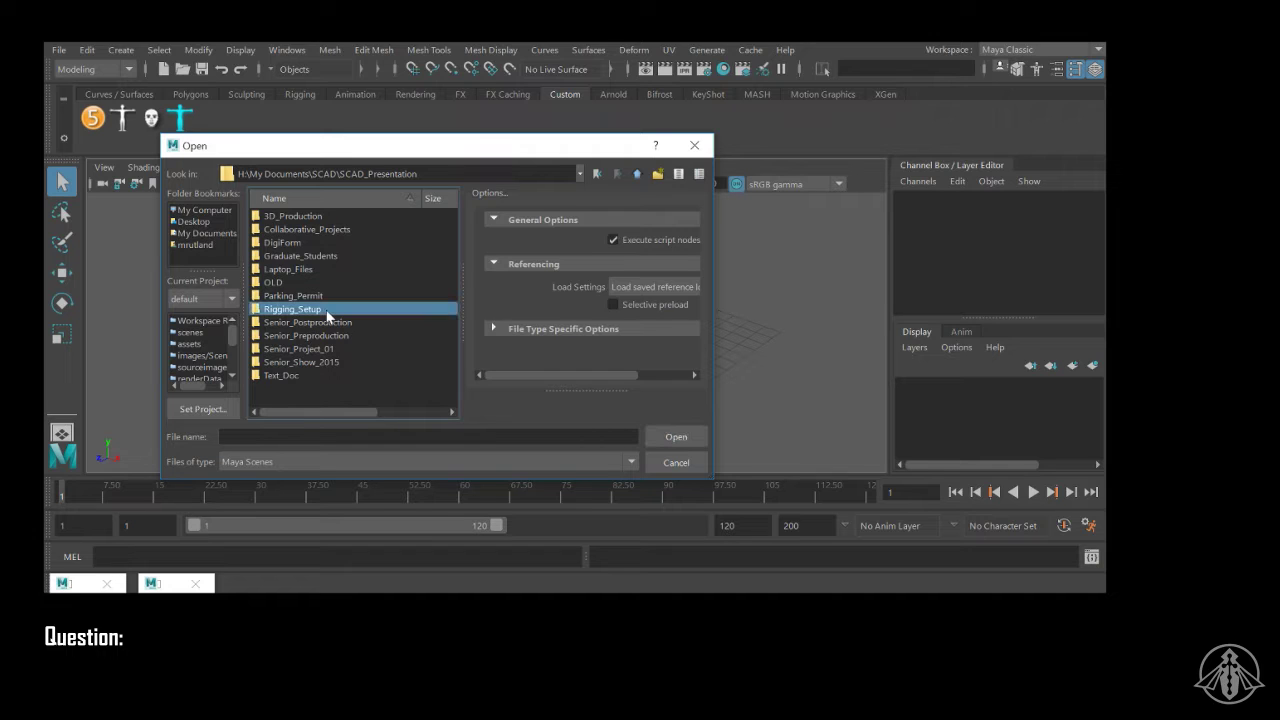
double_click(327, 313)
double_click(313, 231)
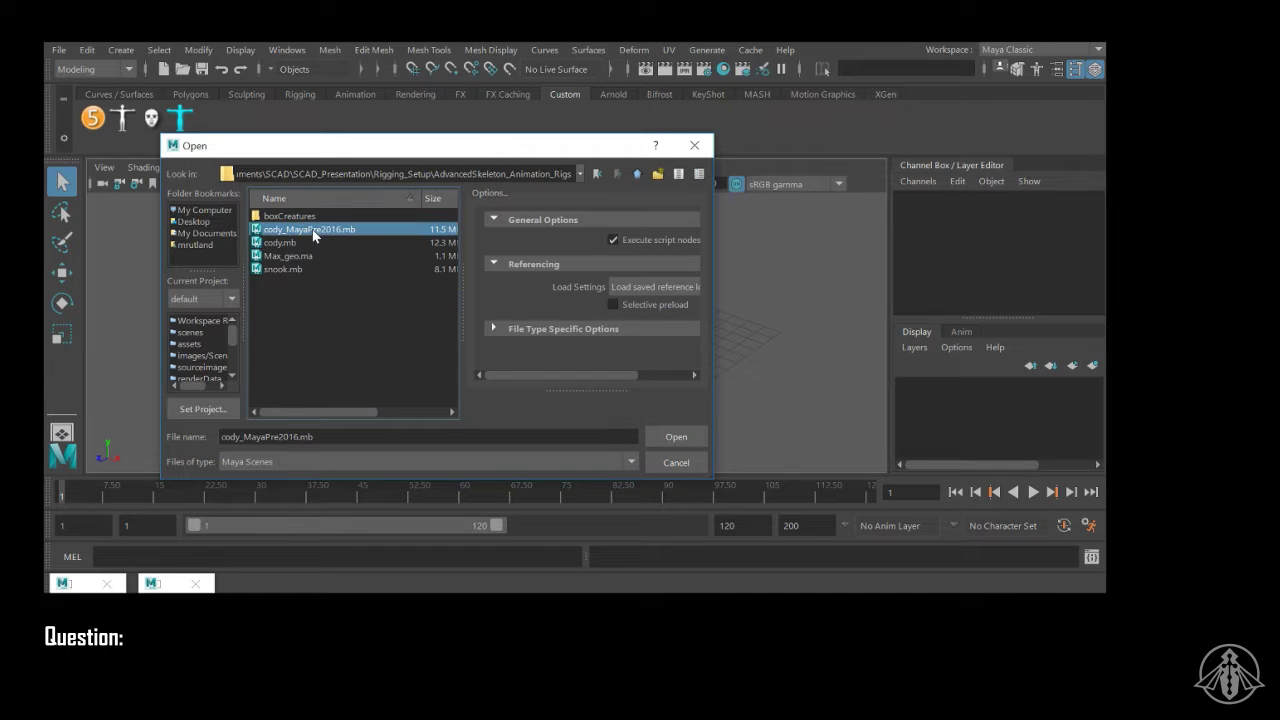
Step: Open the cody.mb scene and dismiss the mental ray nodes notice
click(309, 243)
click(304, 257)
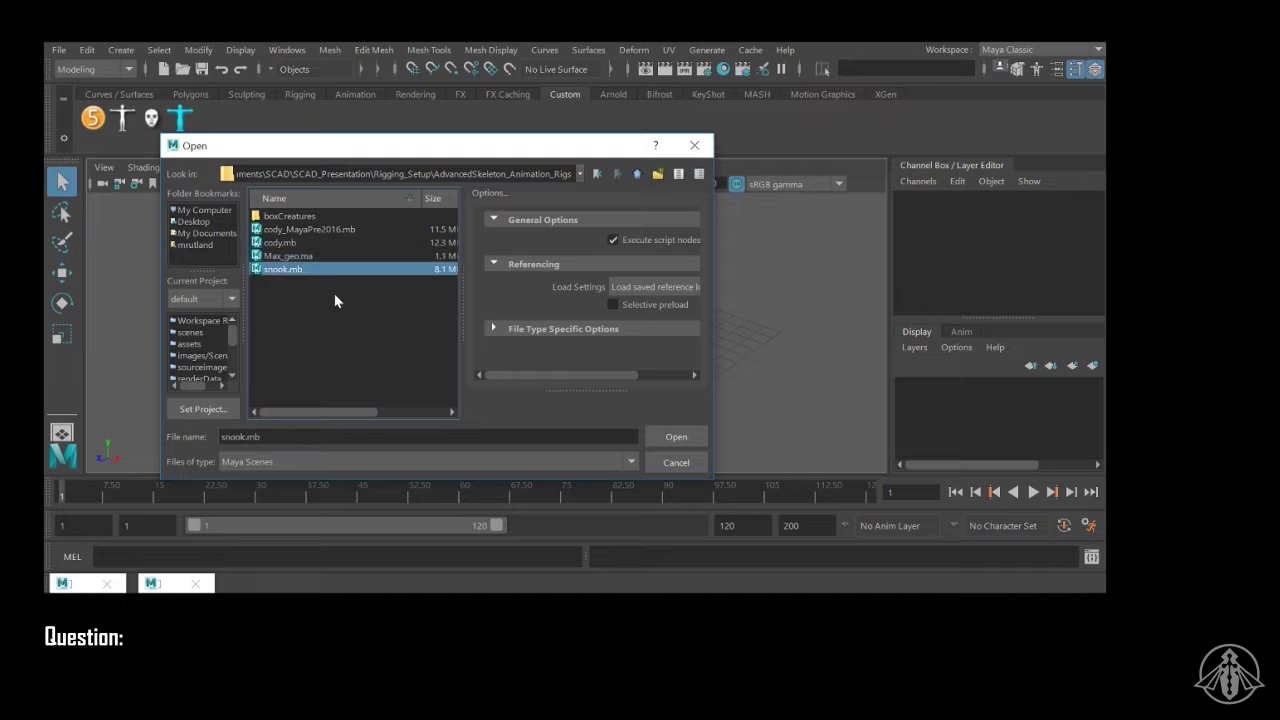
click(300, 270)
click(309, 243)
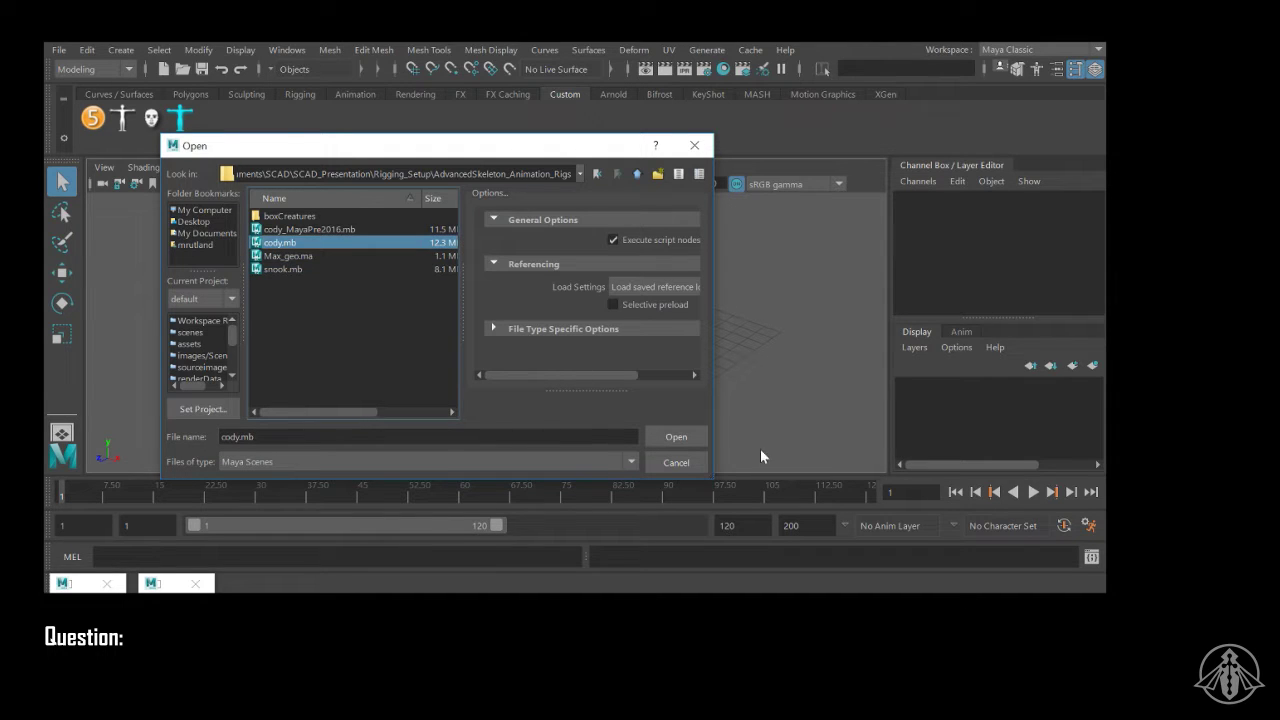
click(690, 440)
click(577, 324)
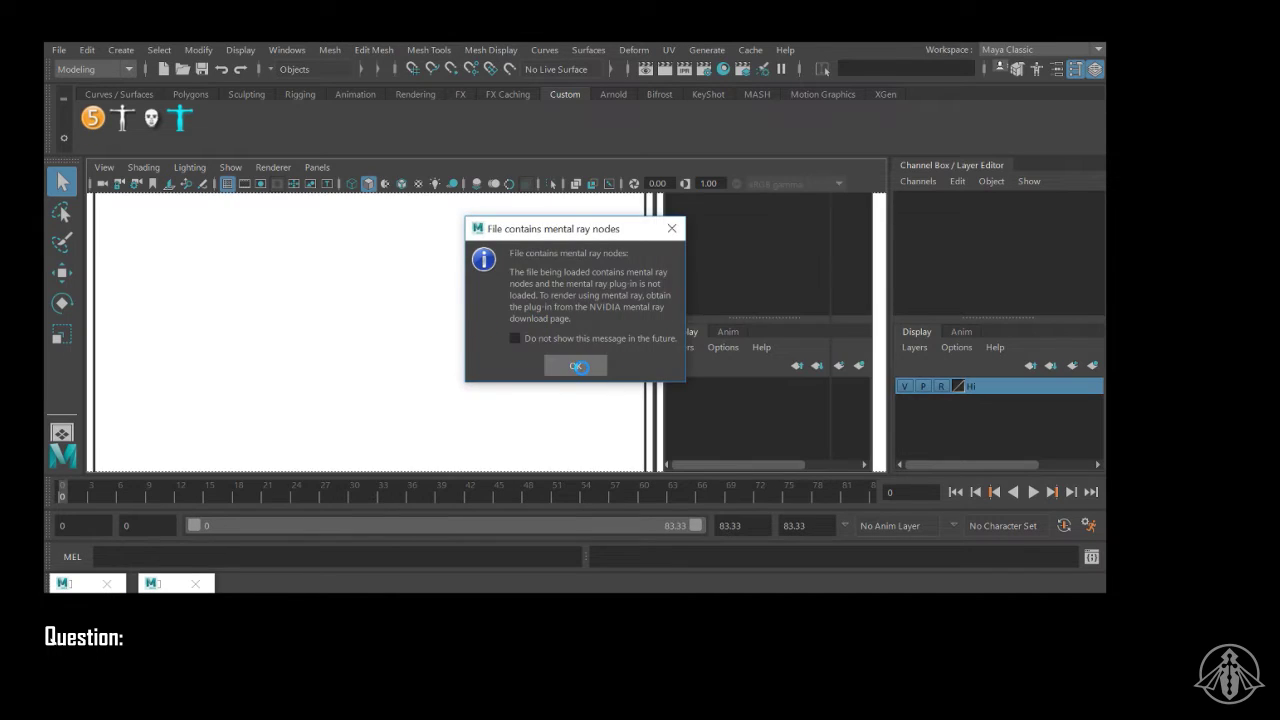
click(577, 366)
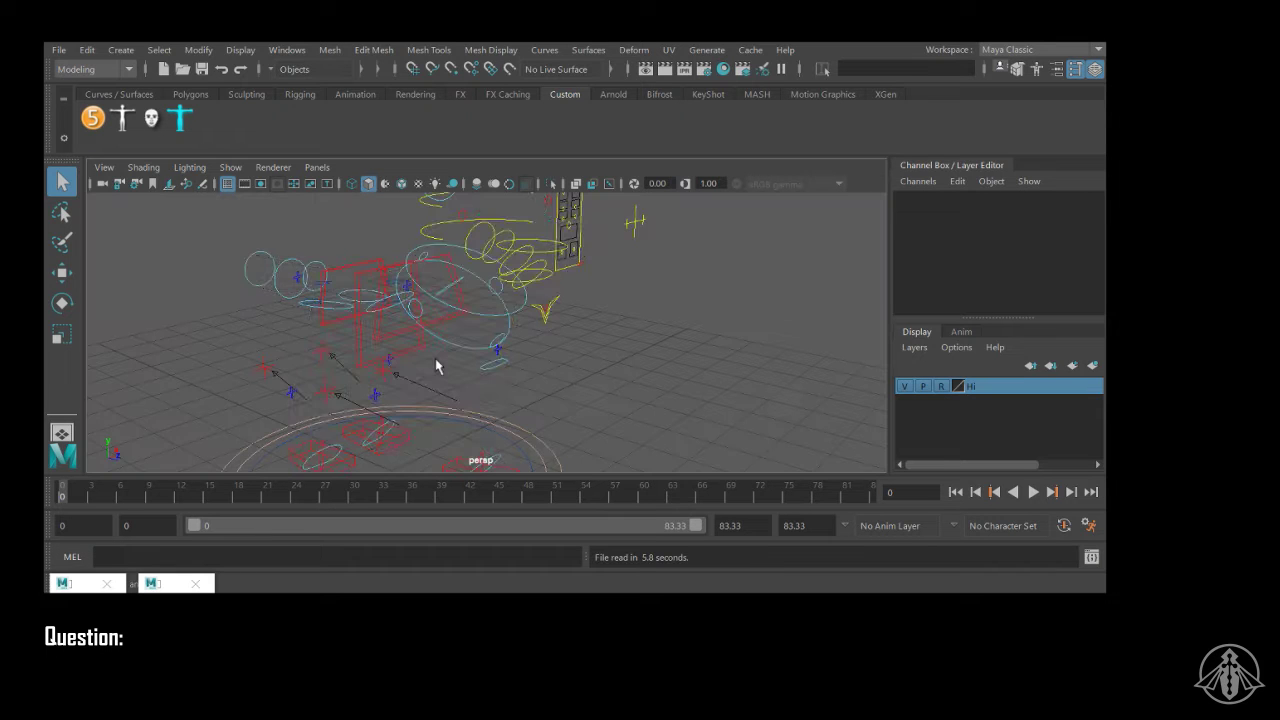
Step: Examine the dog's face rig by selecting the left and right brow controls on its facial control board, and clear the selection
alt+drag(571, 365, 460, 316)
scroll(546, 300, up, 5)
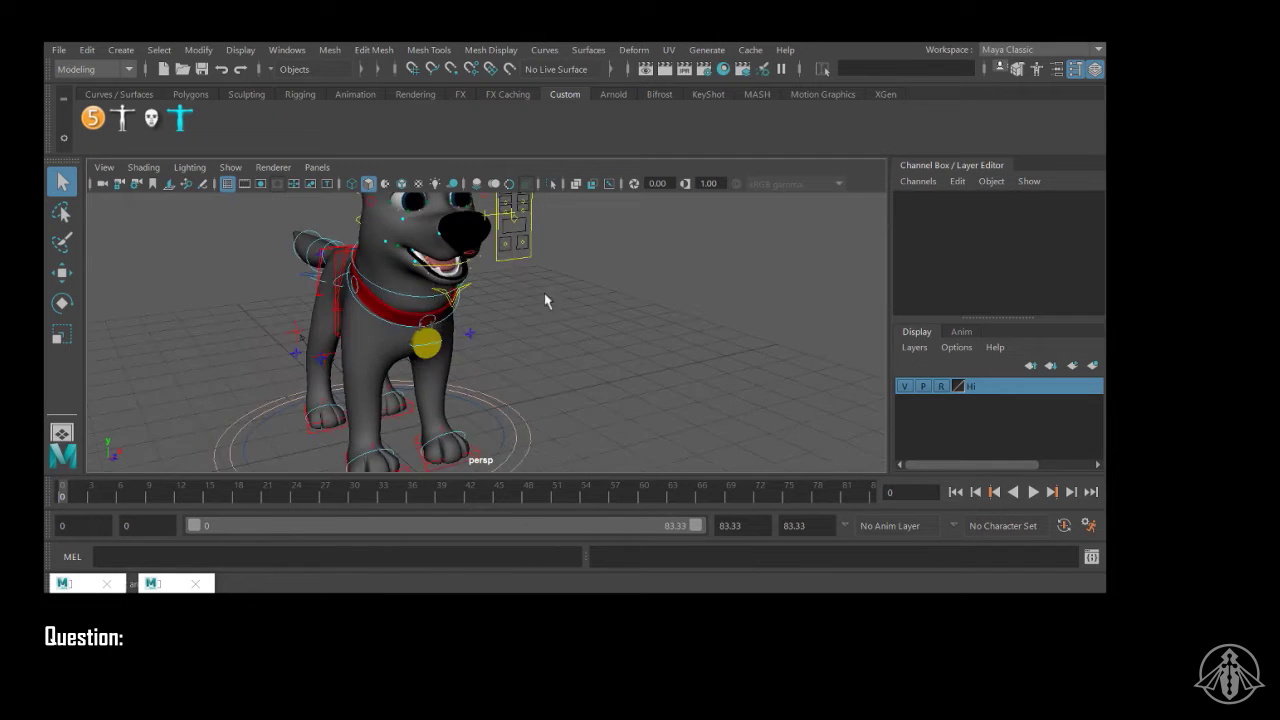
alt+middle_drag(546, 300, 503, 340)
alt+drag(503, 340, 450, 330)
scroll(605, 294, up, 3)
alt+drag(605, 294, 510, 330)
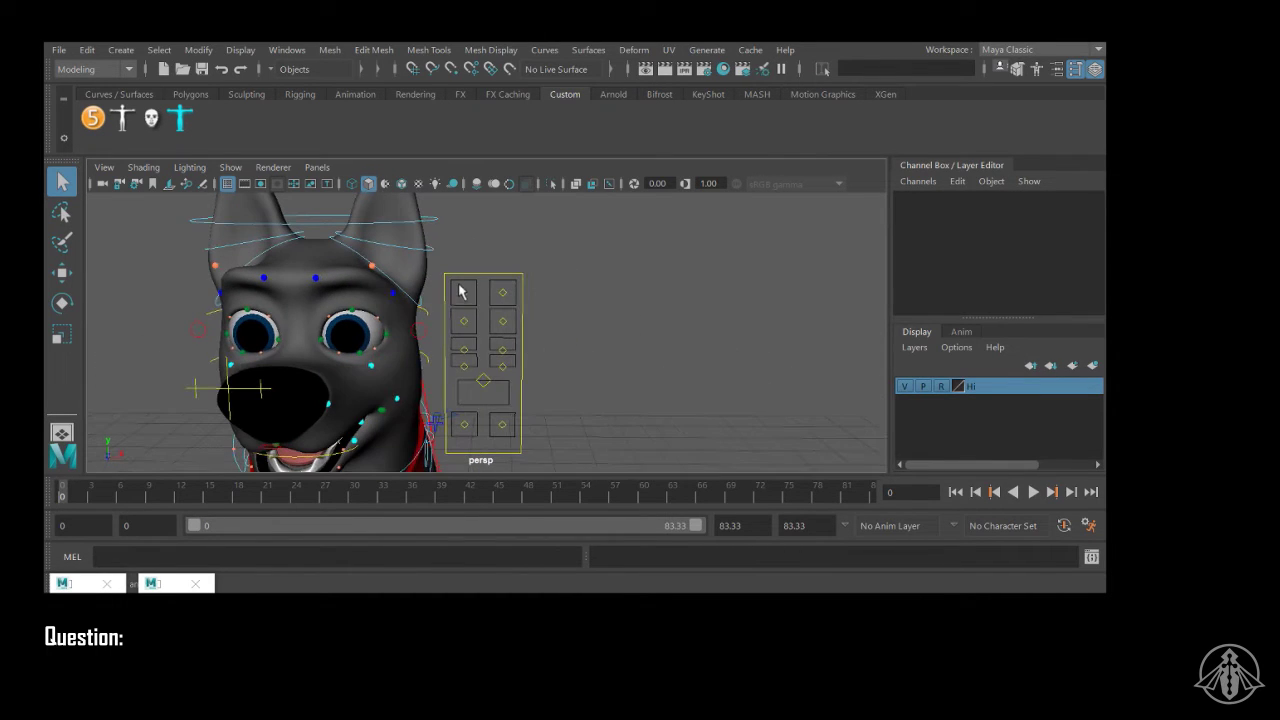
click(523, 314)
click(589, 298)
click(504, 294)
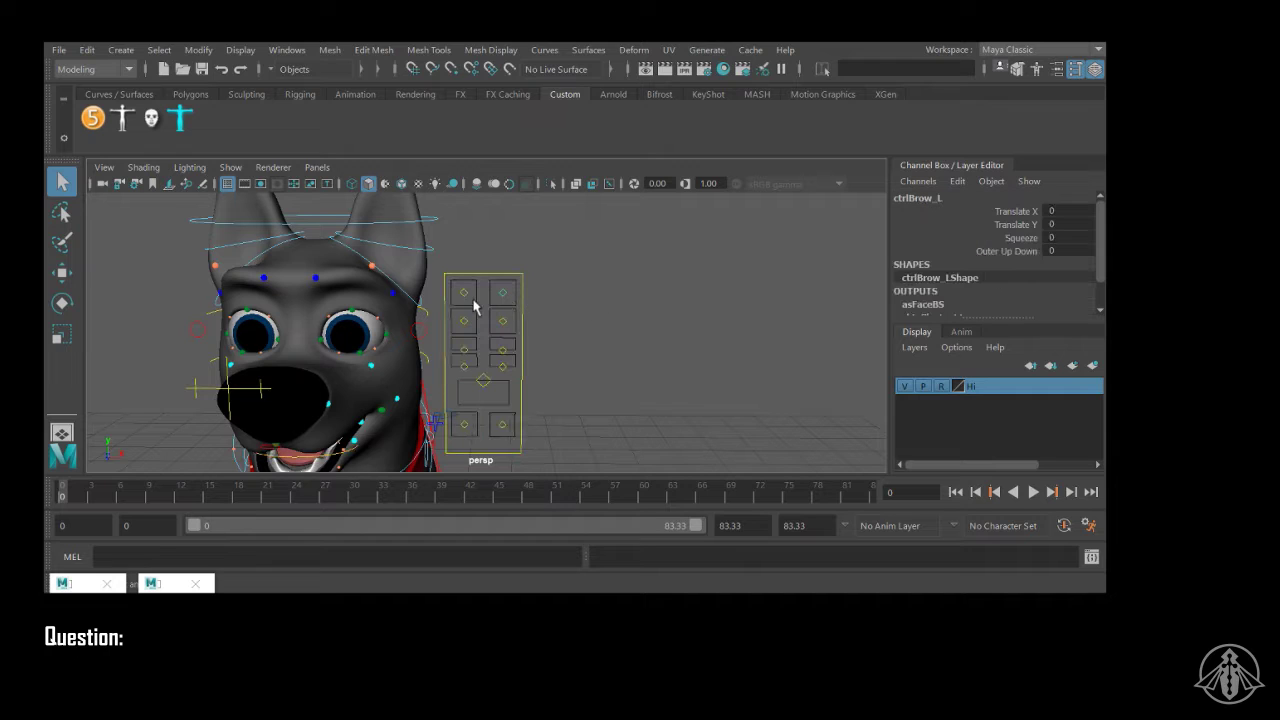
click(463, 293)
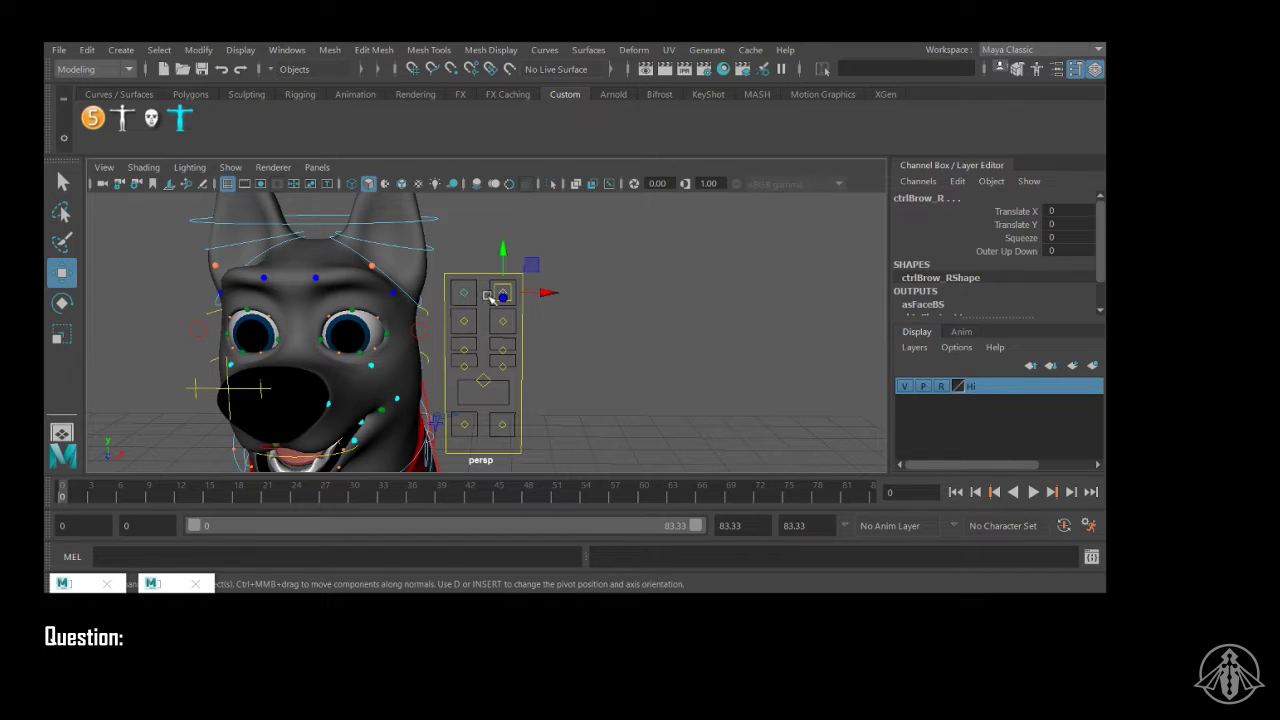
click(603, 339)
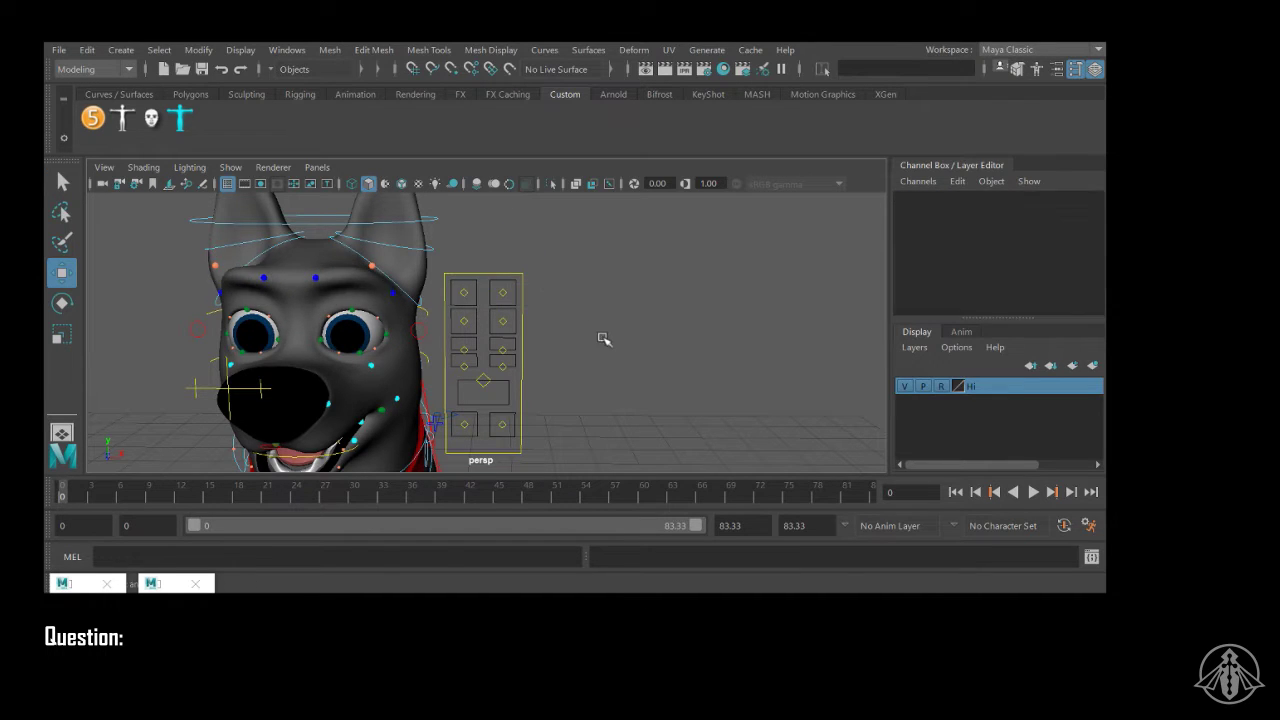
Step: Reopen the AdvancedSkeleton5 window and move it up beside the dog rig
alt+drag(434, 341, 600, 311)
alt+right_drag(612, 312, 451, 327)
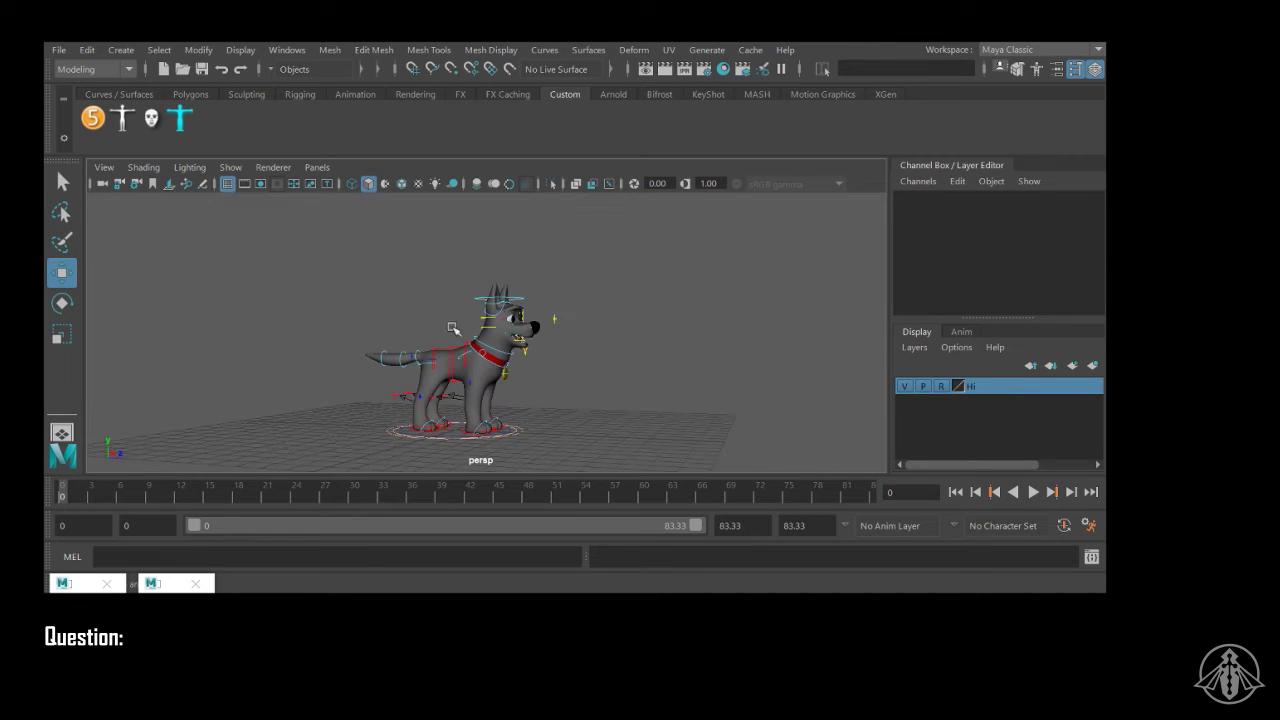
alt+drag(452, 327, 440, 298)
alt+right_drag(440, 298, 624, 286)
alt+middle_drag(624, 286, 610, 299)
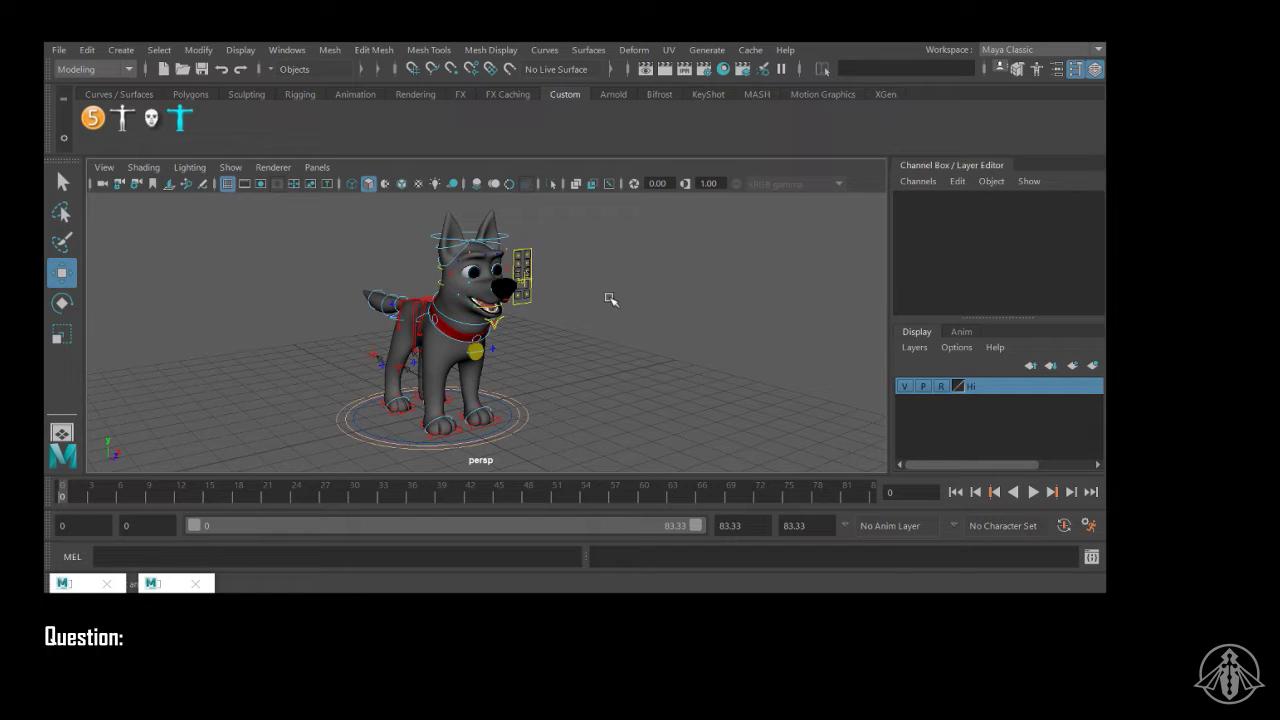
click(180, 118)
drag(511, 224, 330, 103)
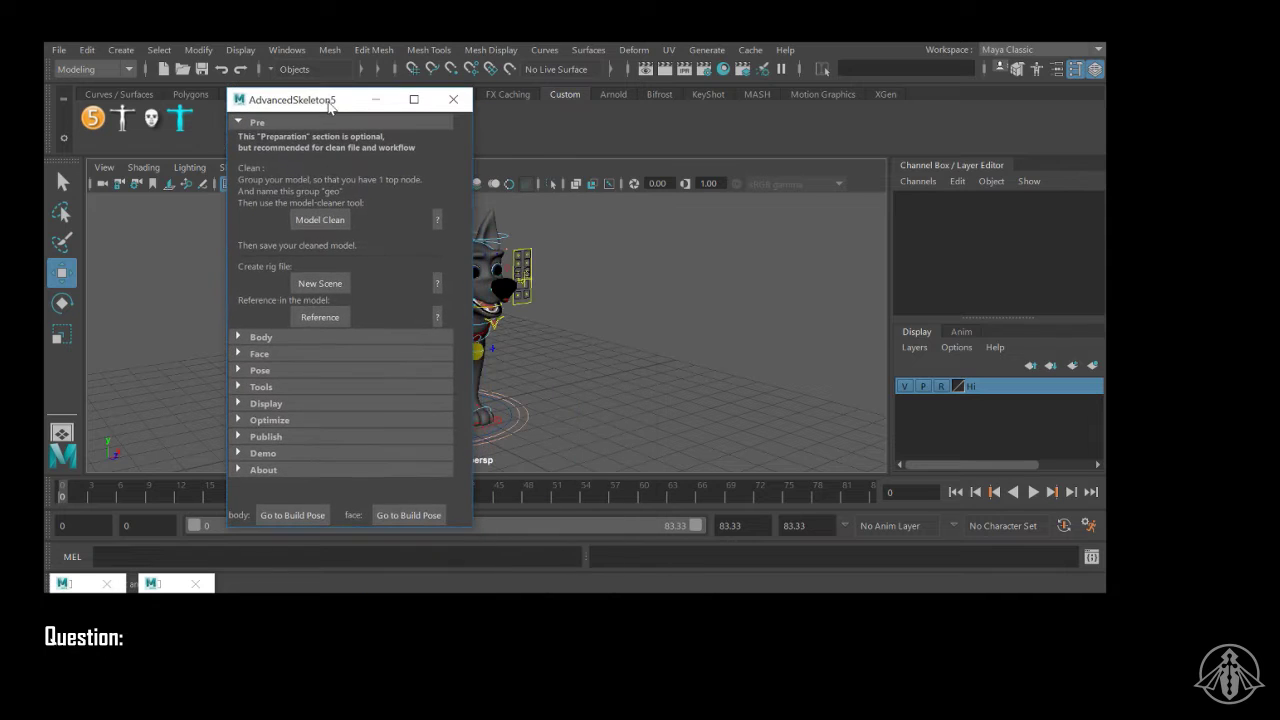
Step: Expand the Demo and About sections of AdvancedSkeleton5 and dock its window into the Maya interface
click(262, 453)
scroll(278, 475, down, 1)
click(263, 493)
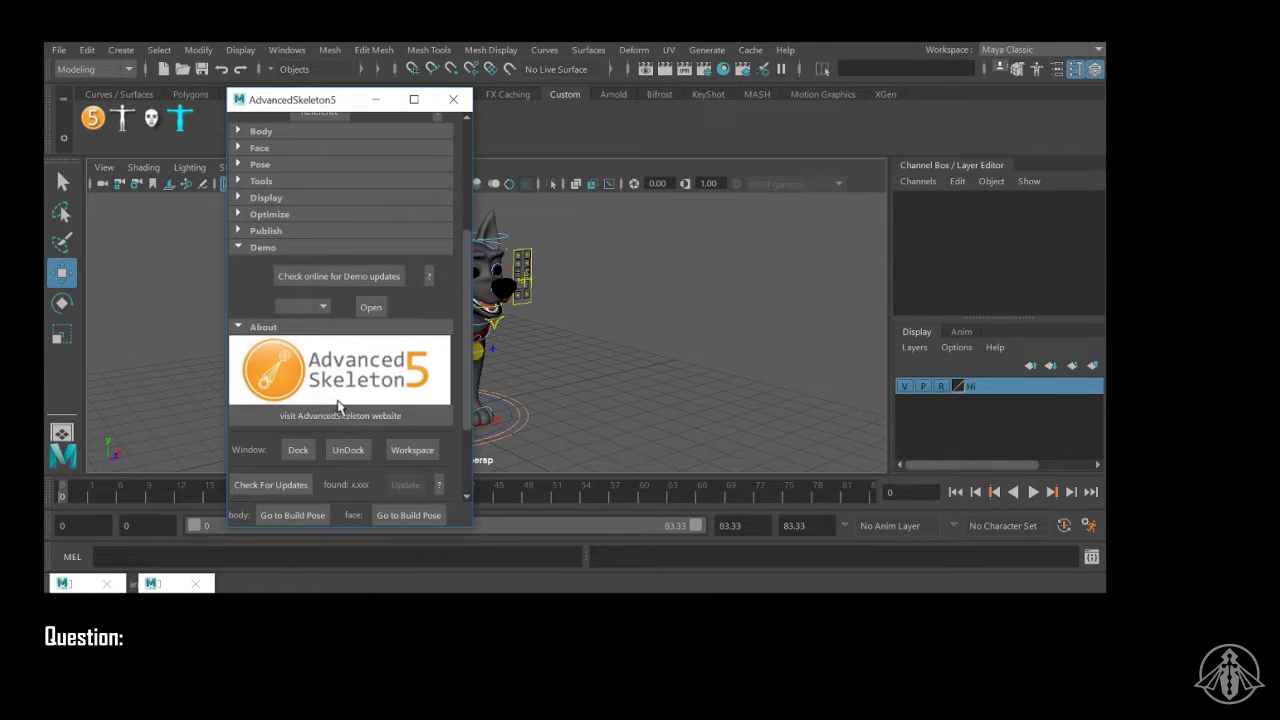
scroll(355, 466, down, 3)
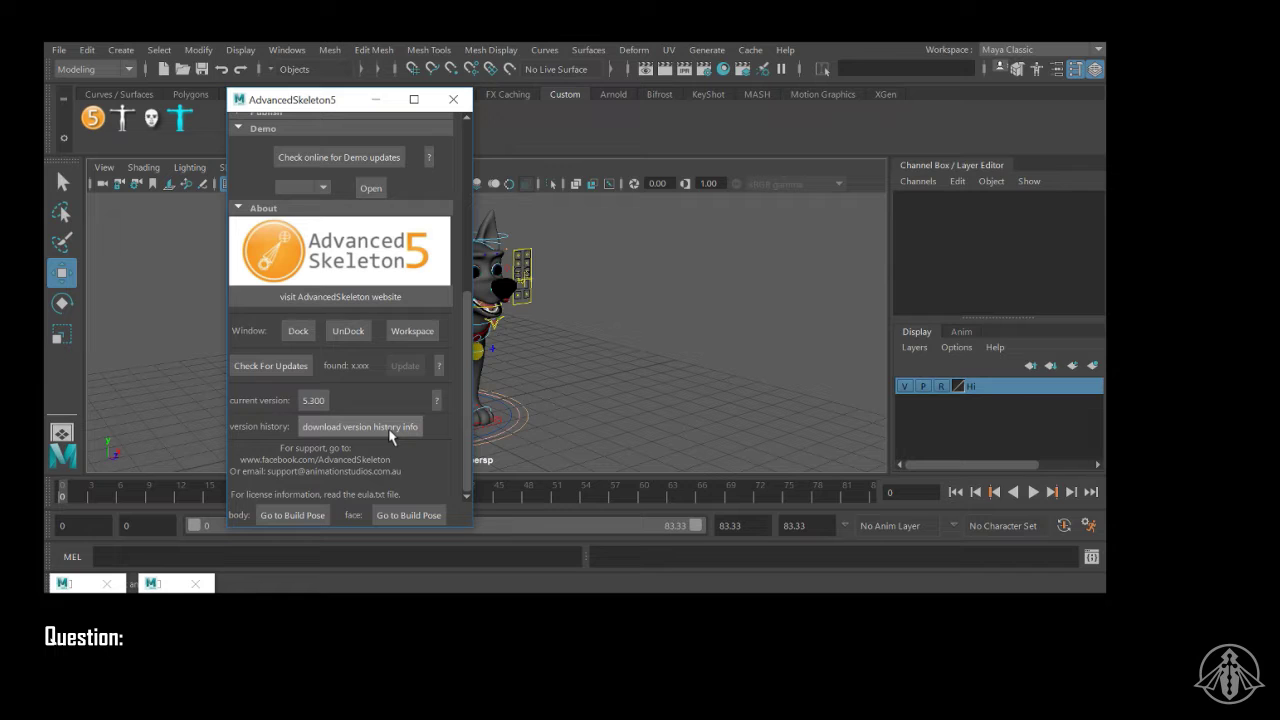
click(298, 331)
scroll(179, 366, down, 6)
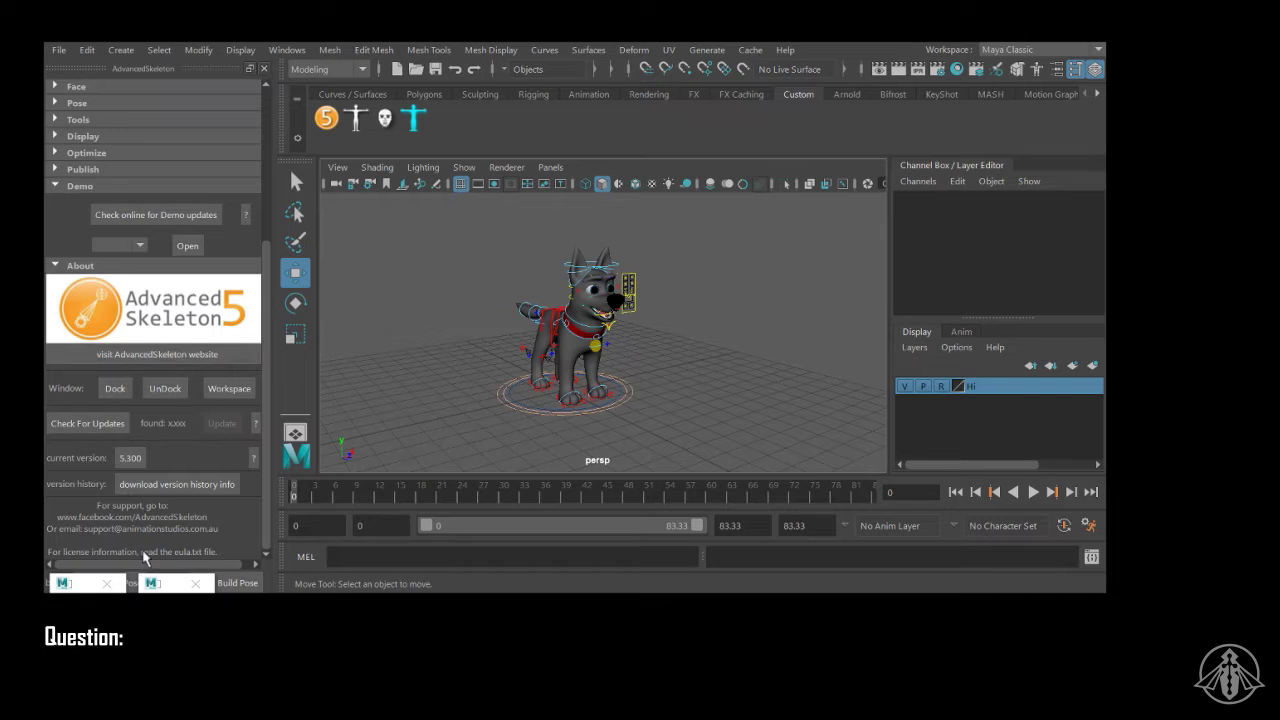
Step: Examine the sections of the docked AdvancedSkeleton panel, including the options under Publish
scroll(116, 540, up, 1)
click(94, 206)
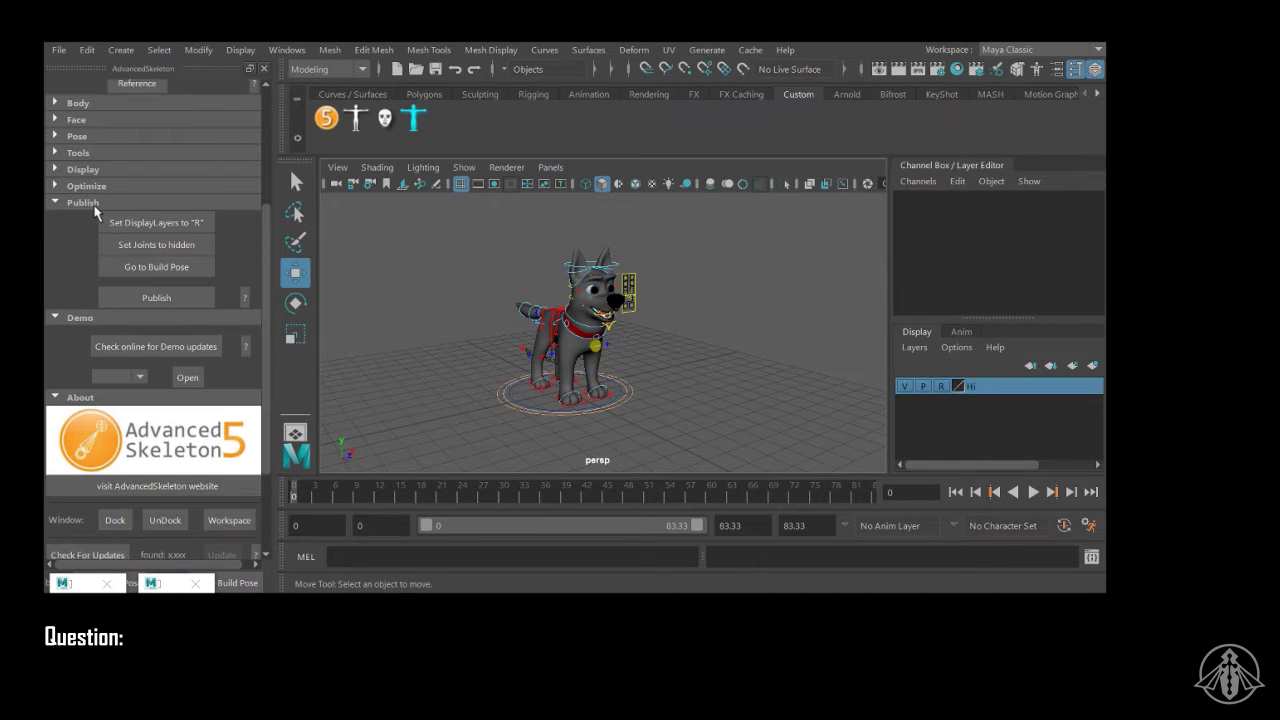
click(90, 204)
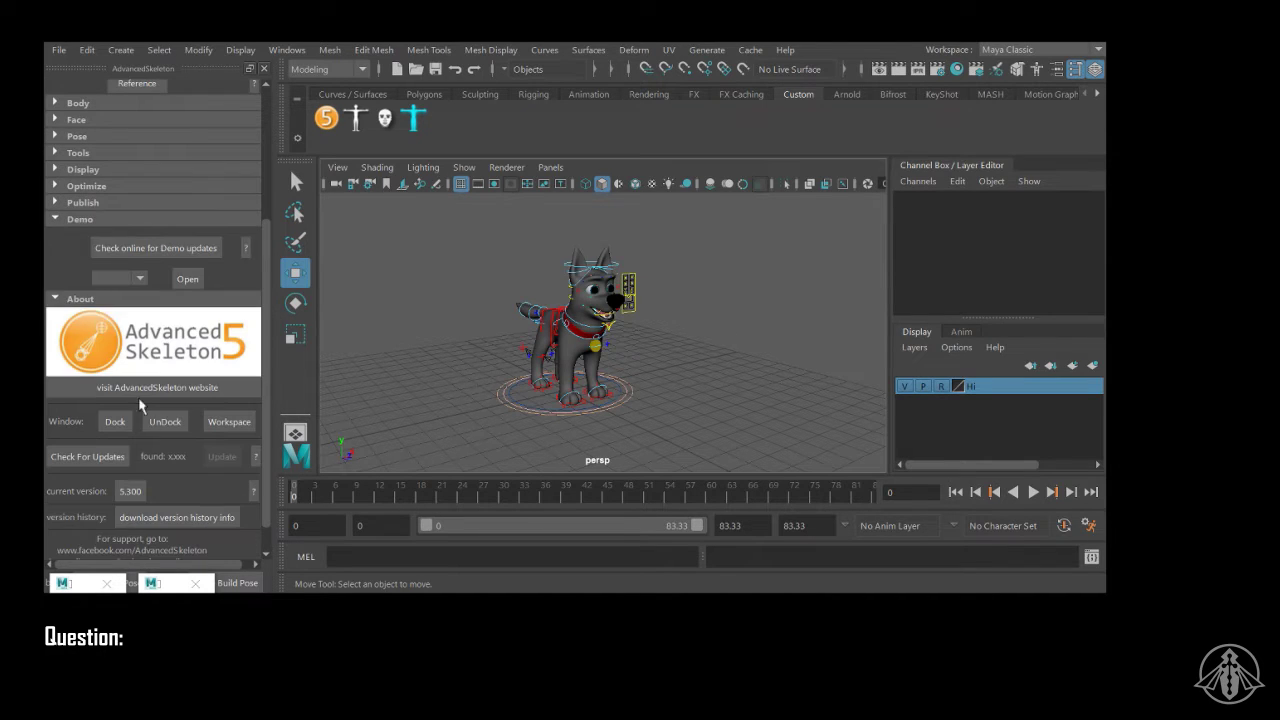
scroll(175, 411, down, 1)
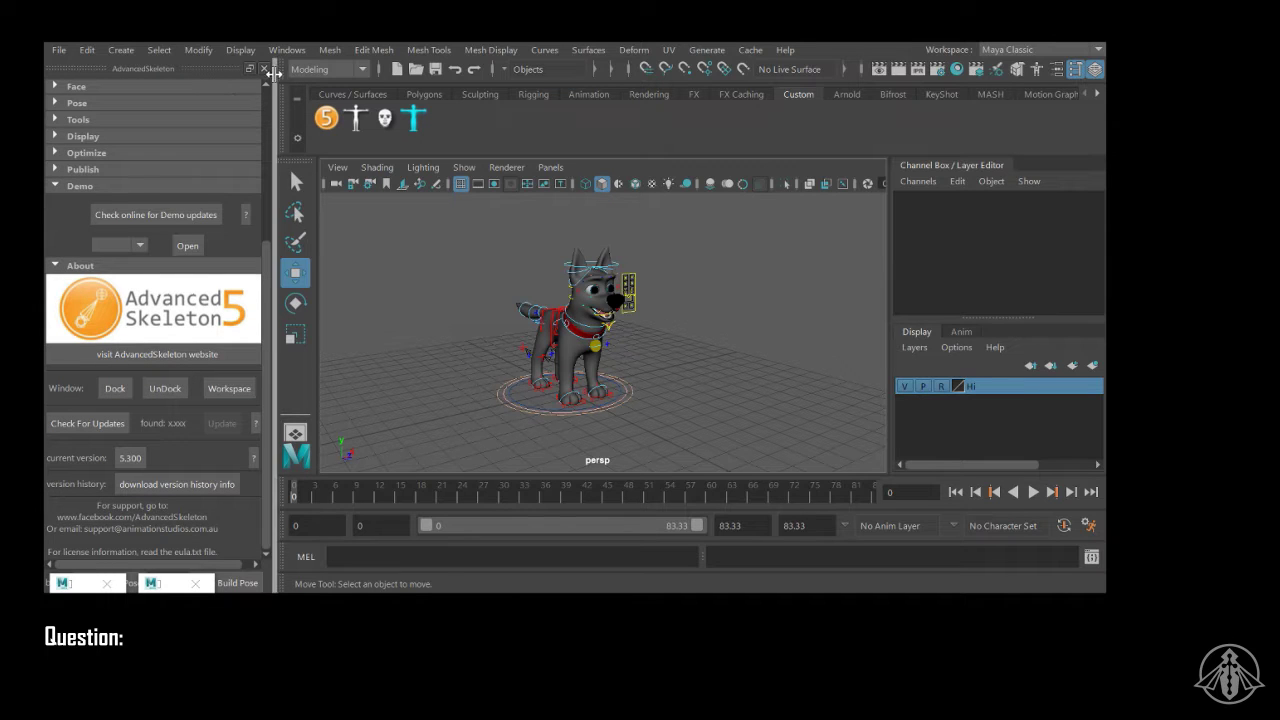
scroll(140, 330, up, 7)
scroll(140, 319, down, 5)
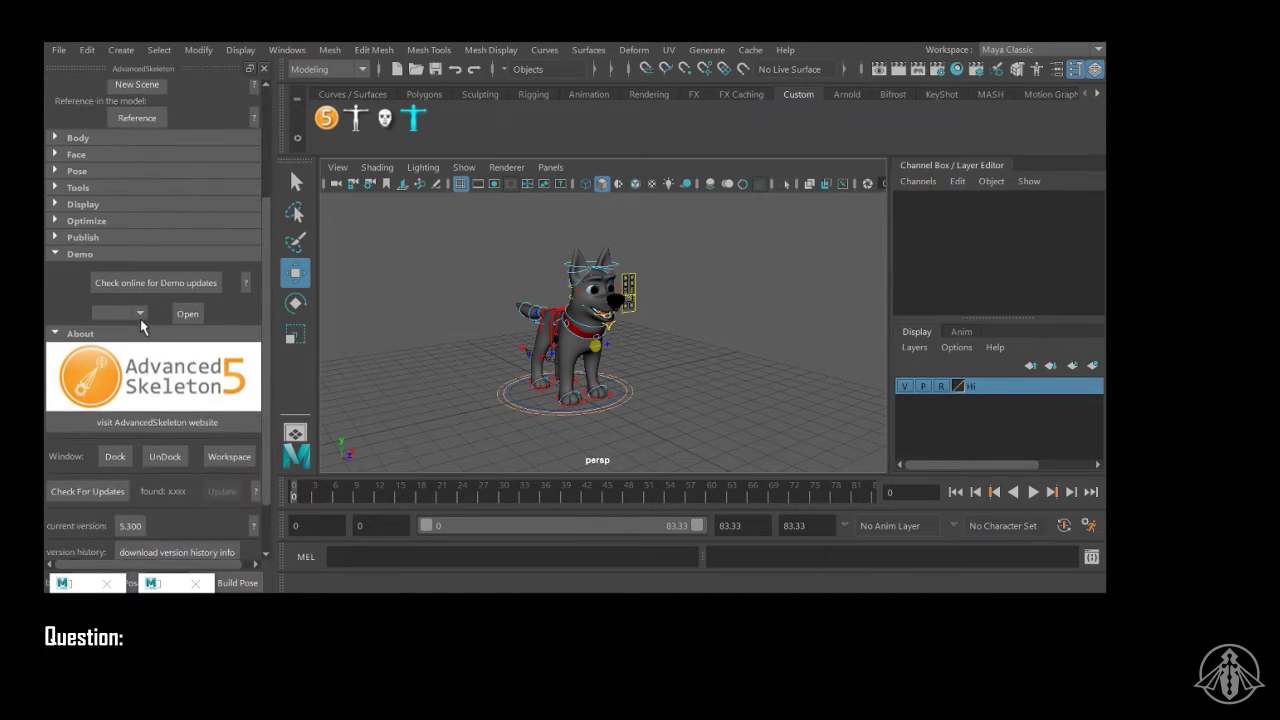
scroll(139, 319, up, 5)
scroll(140, 330, down, 7)
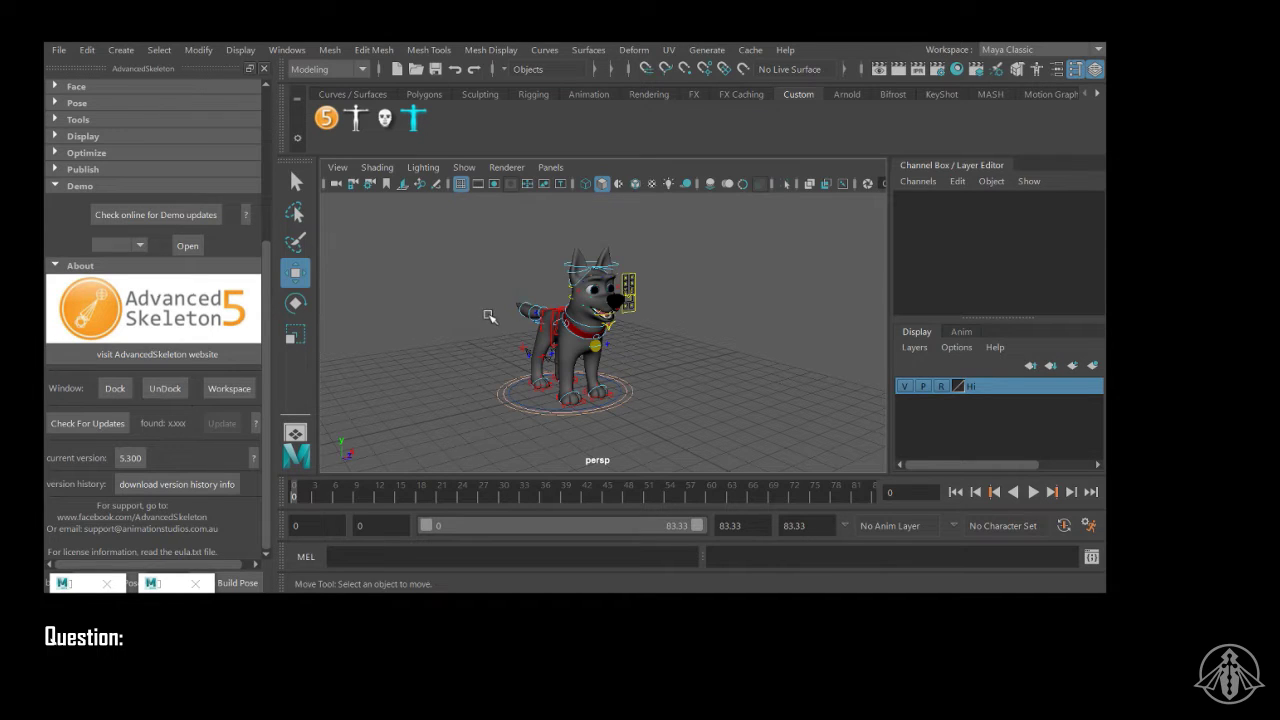
click(52, 49)
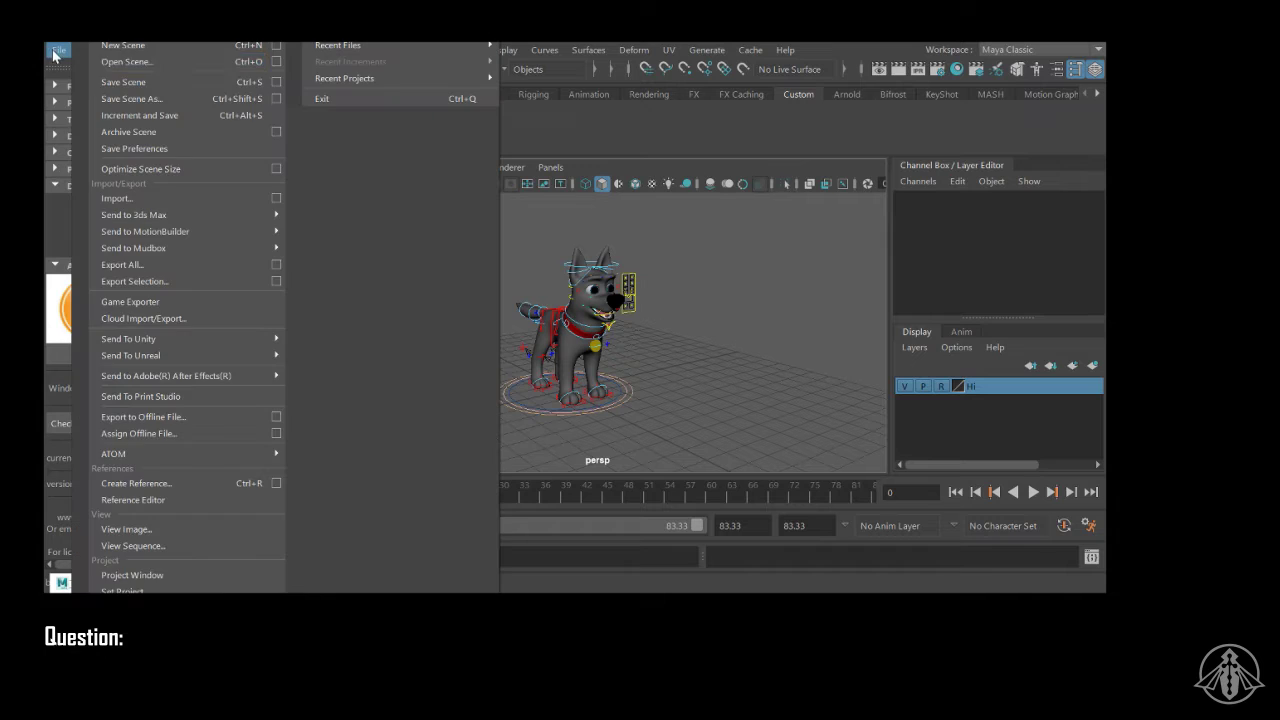
click(155, 58)
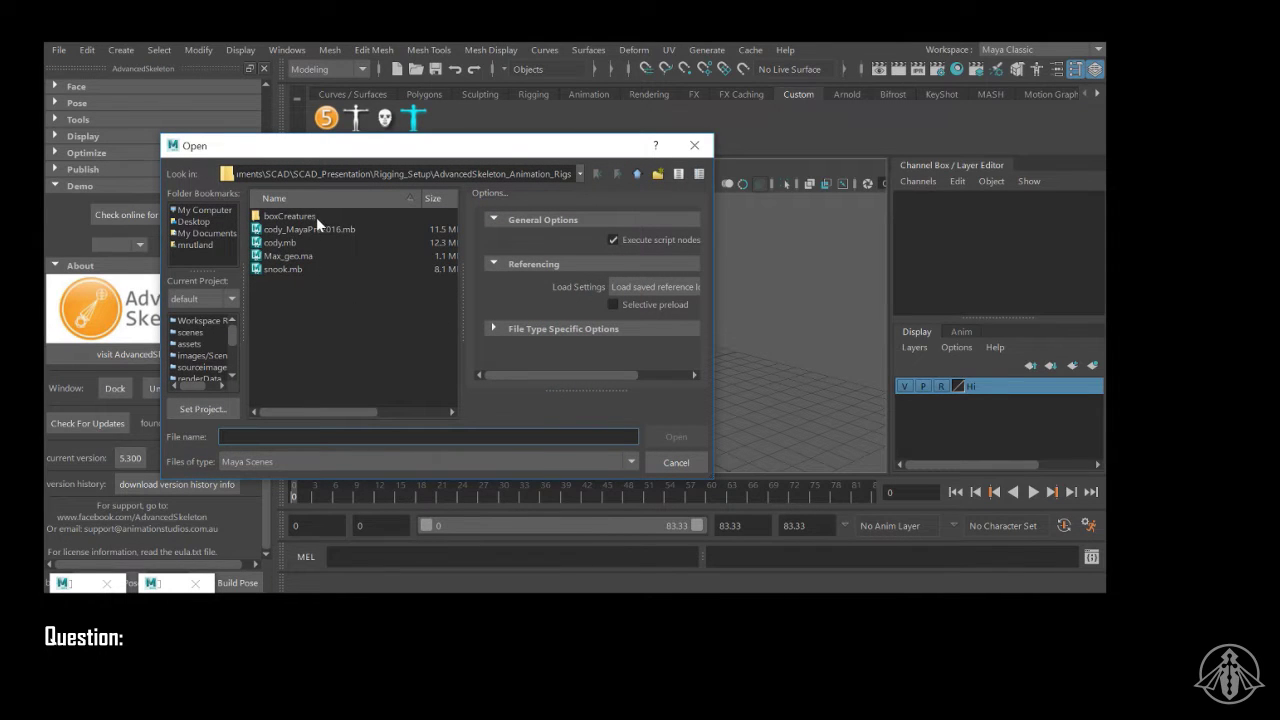
click(309, 256)
click(307, 270)
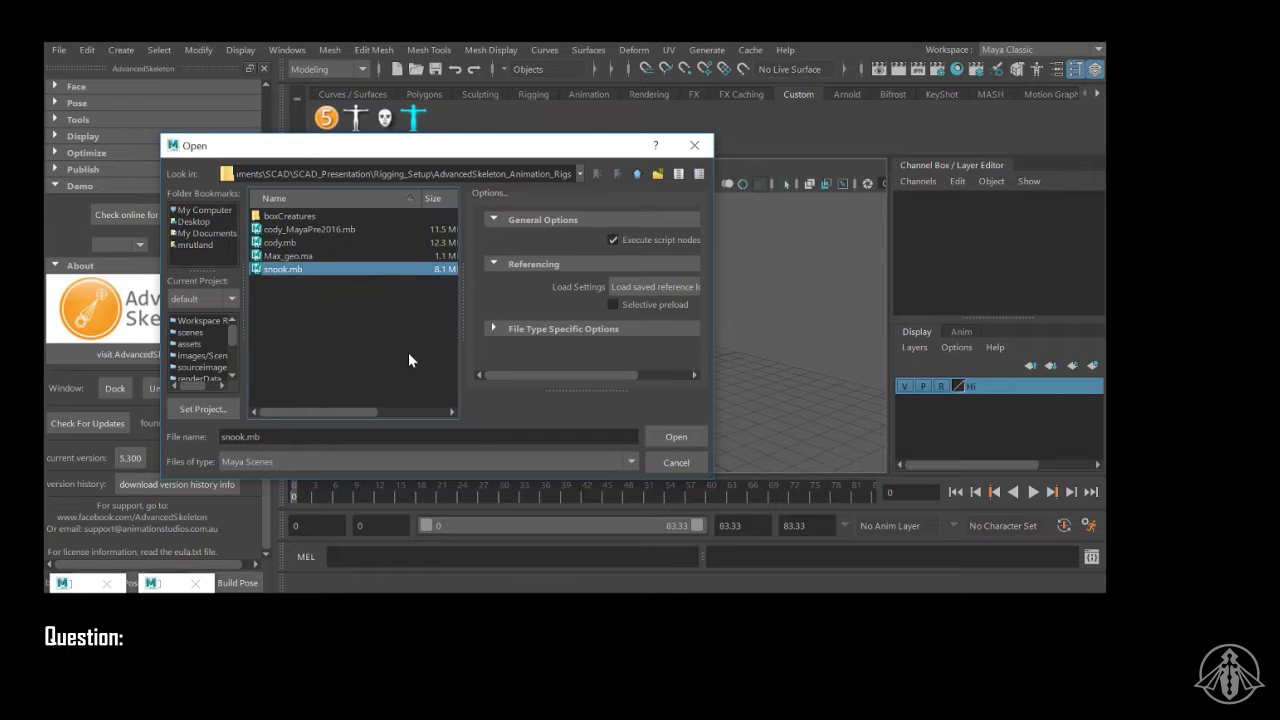
click(676, 436)
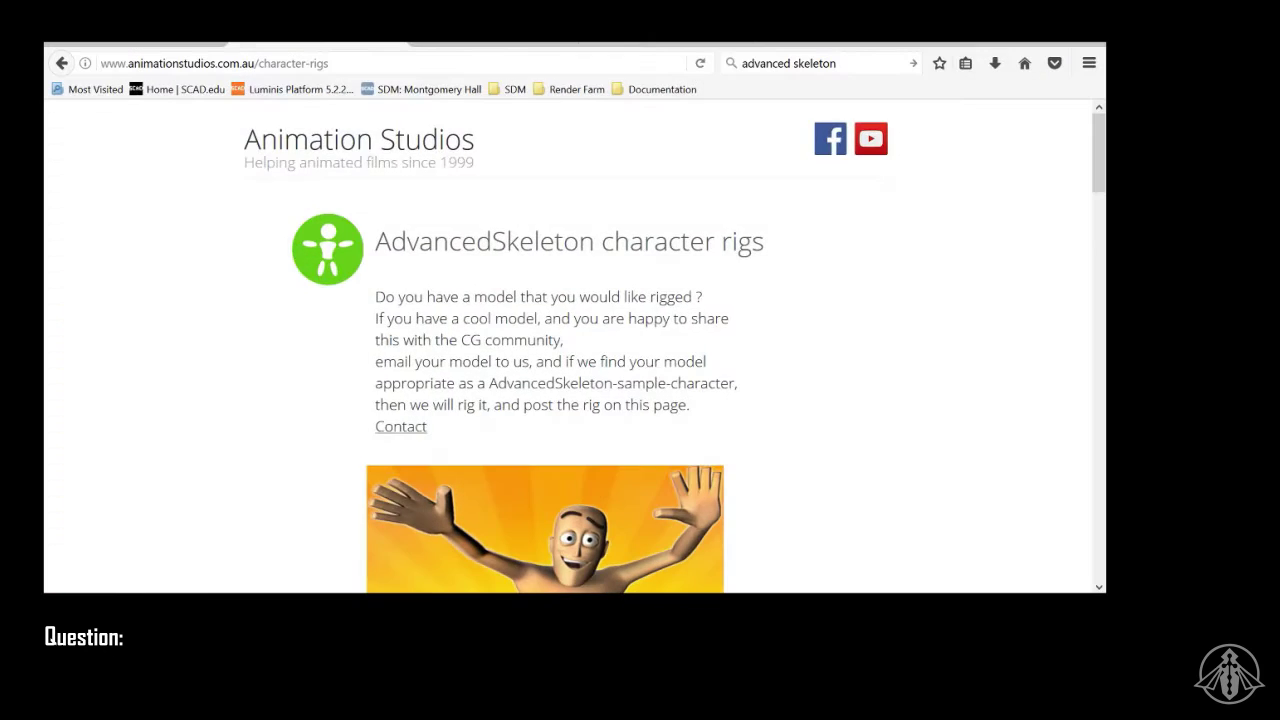
Step: Switch to the browser and download the first character on the AdvancedSkeleton character rigs page, saving the max.7z file
scroll(740, 334, down, 5)
scroll(792, 407, up, 3)
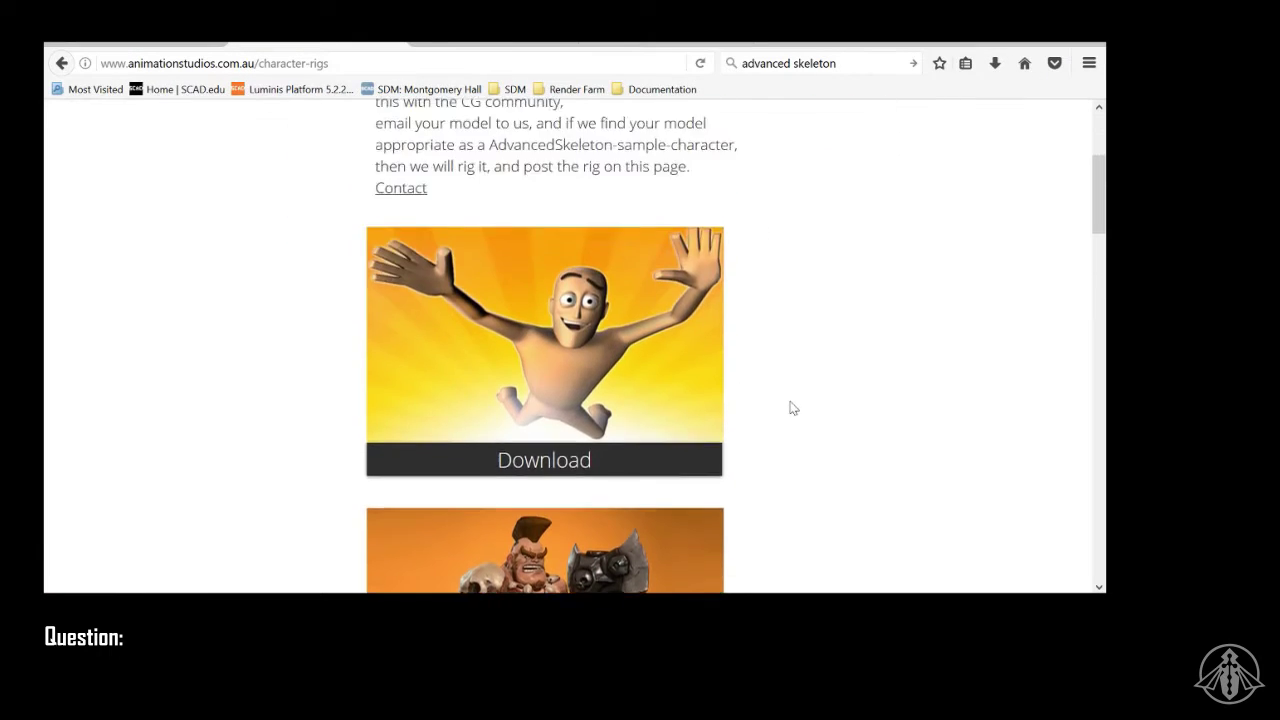
scroll(815, 428, down, 1)
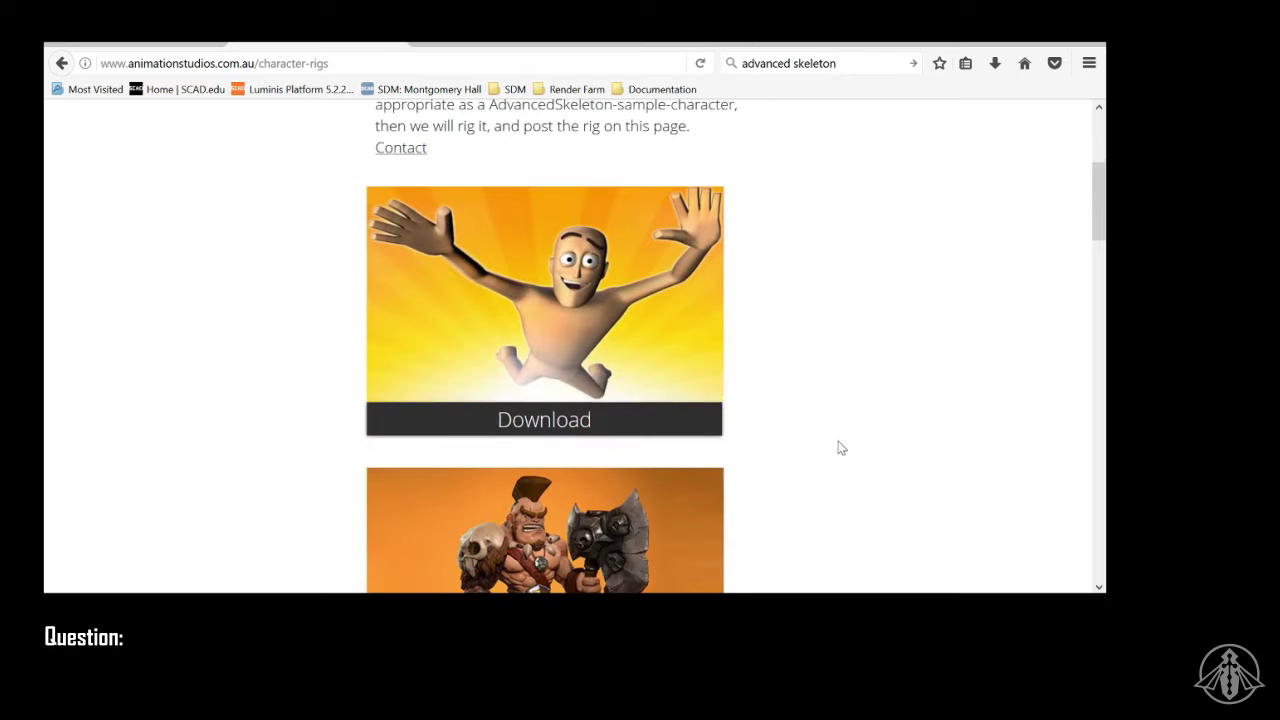
click(572, 425)
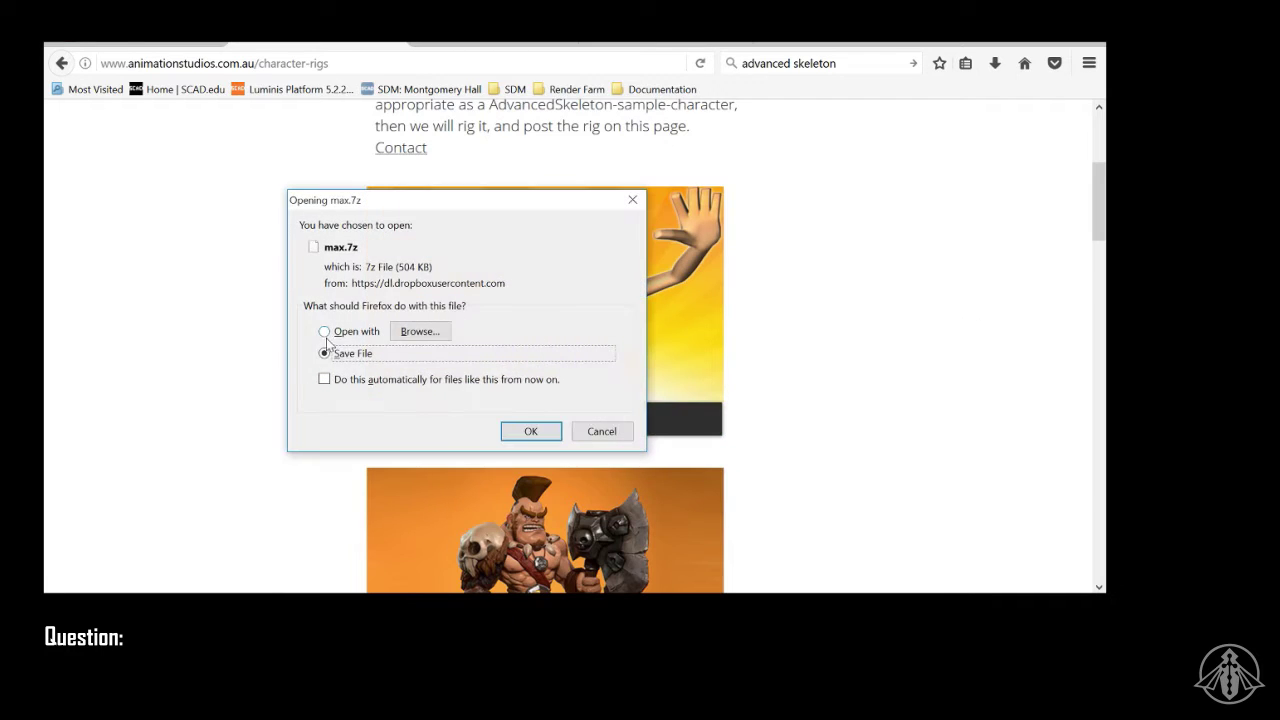
click(531, 431)
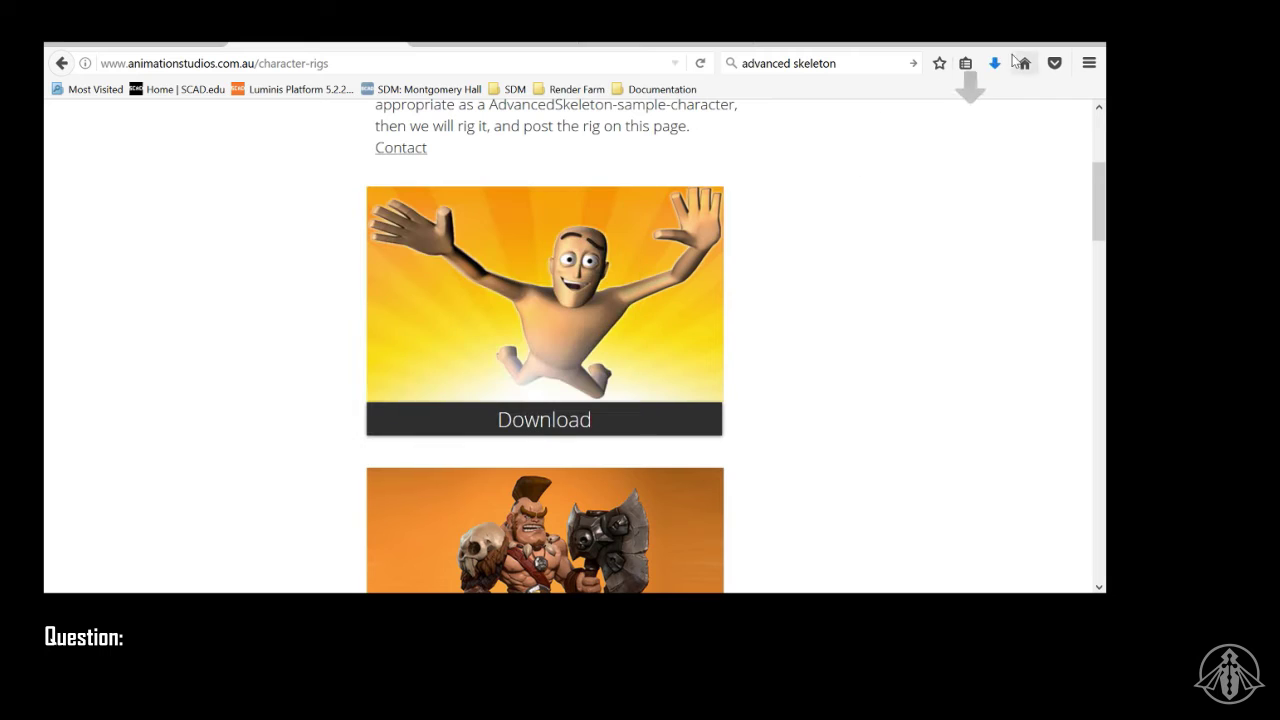
Step: Open the Downloads folder containing max.7z from the browser's download list and move its window over the page
click(744, 112)
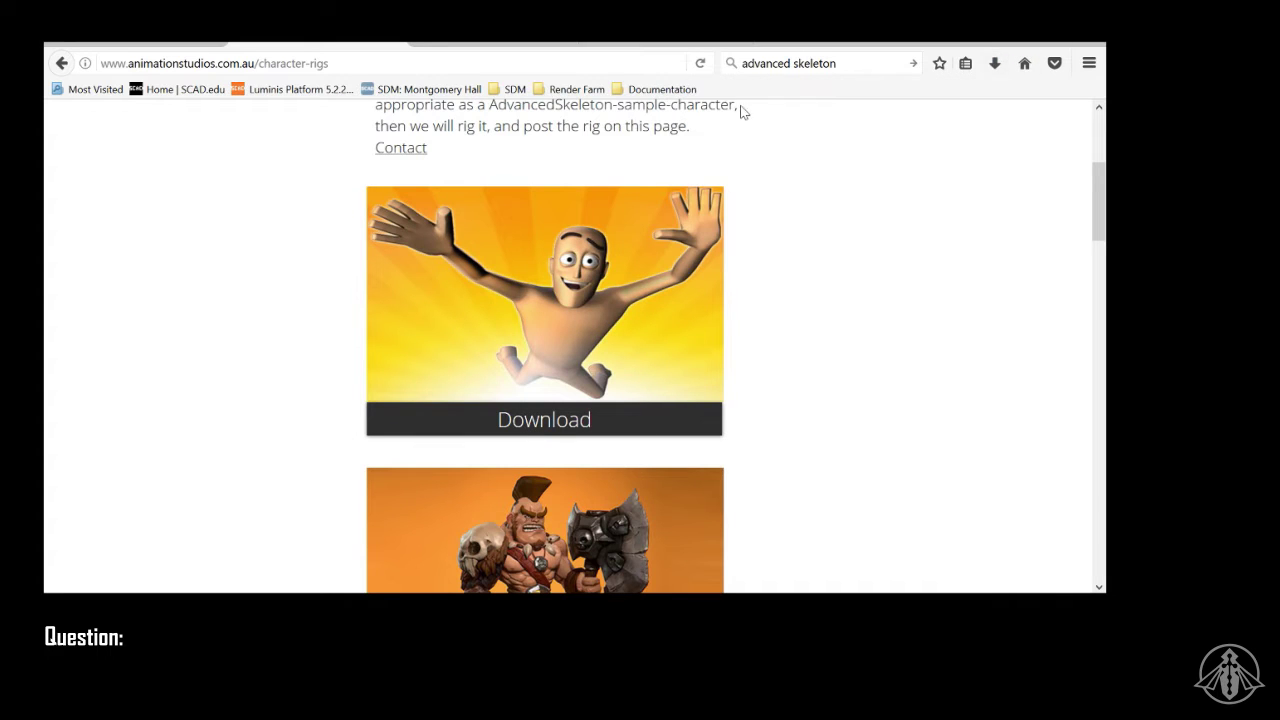
right_click(996, 70)
click(994, 63)
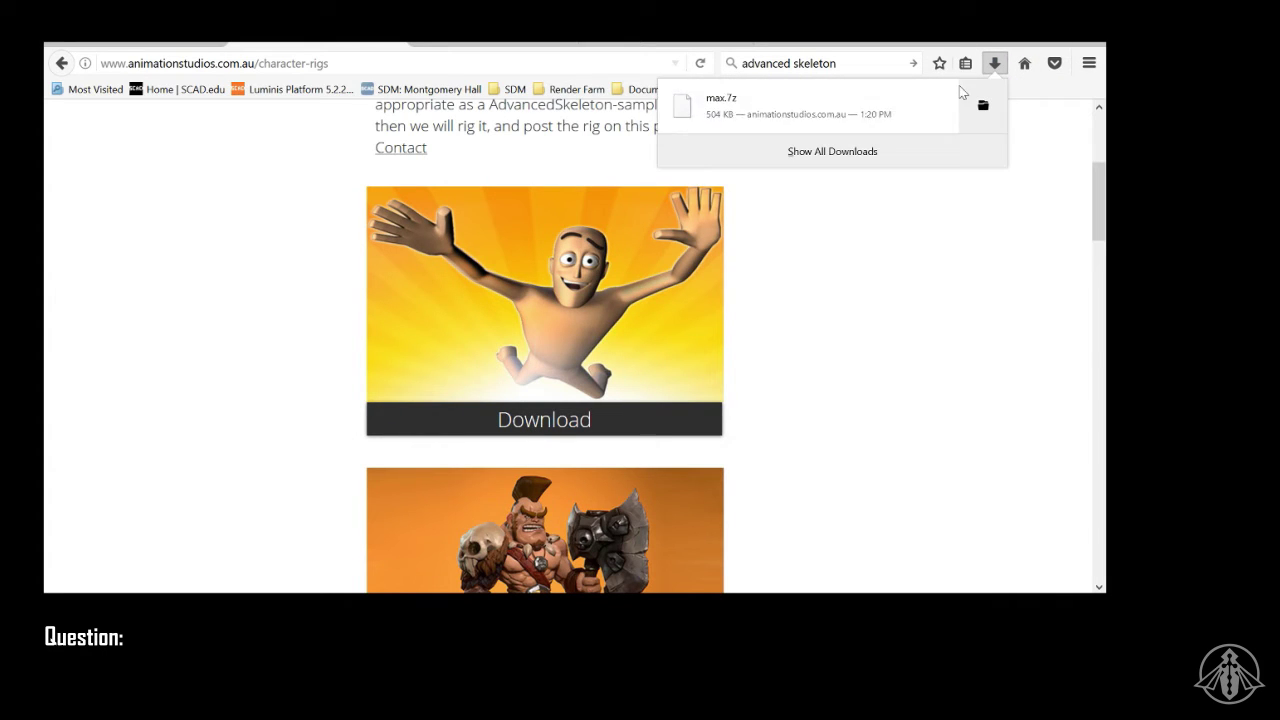
right_click(760, 107)
click(862, 133)
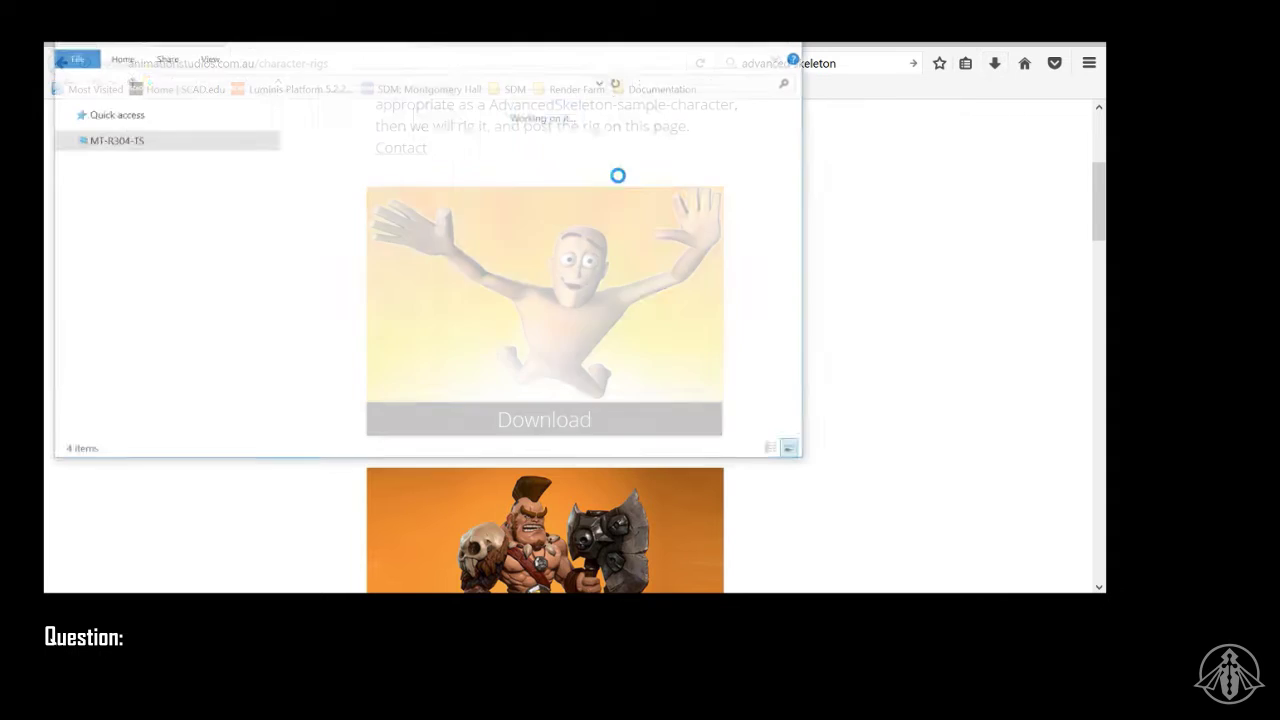
drag(491, 51, 571, 77)
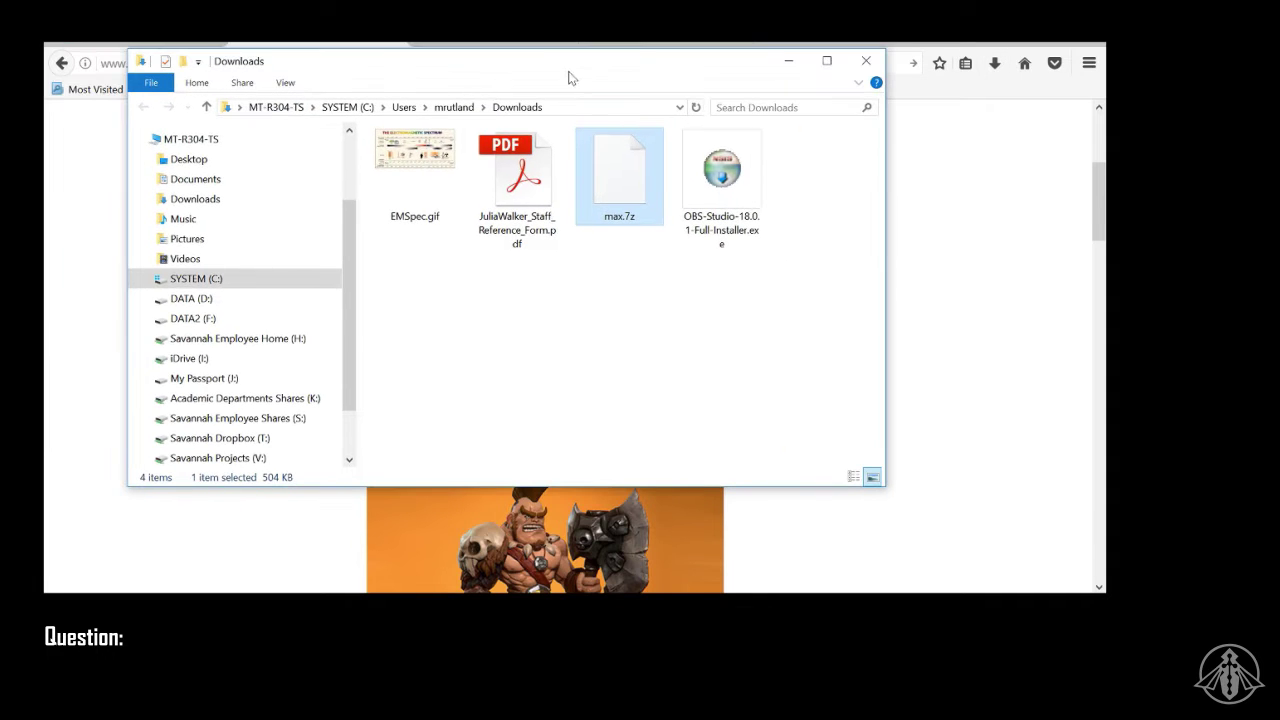
Step: Open the max.7z archive in 7-Zip and select credit.txt and max.mb inside it
right_click(596, 185)
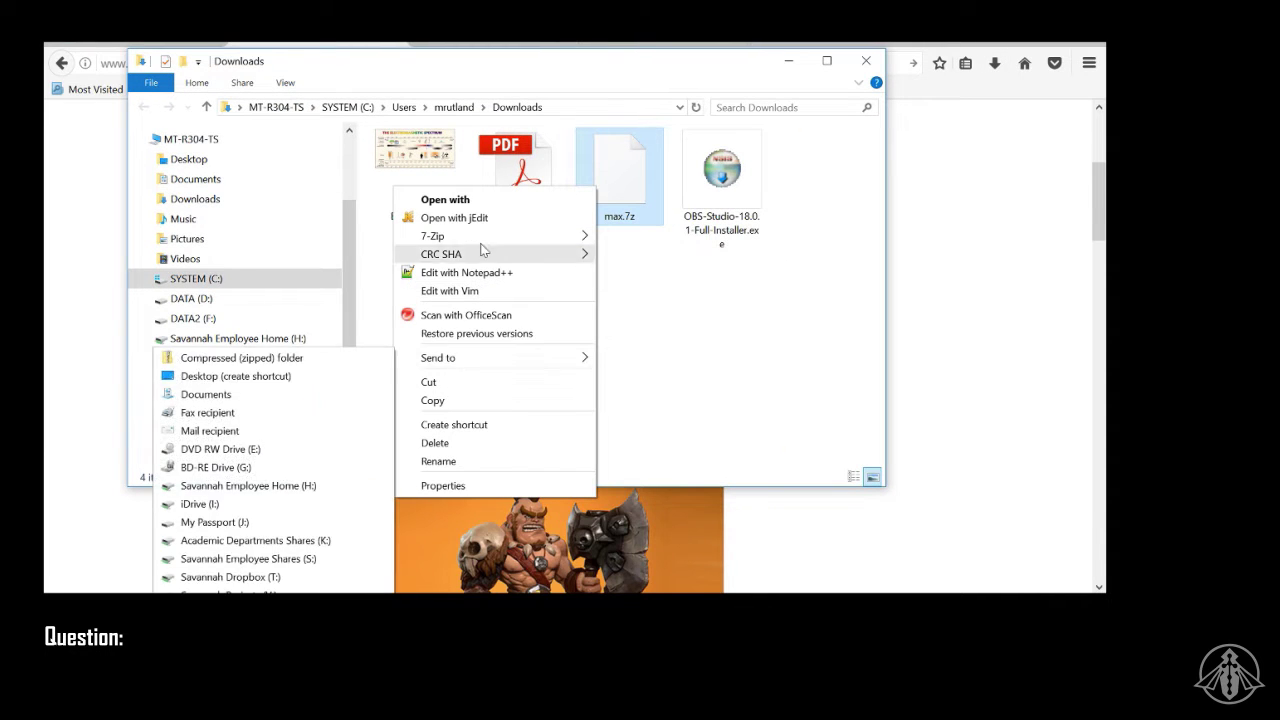
mouse_move(486, 236)
click(360, 239)
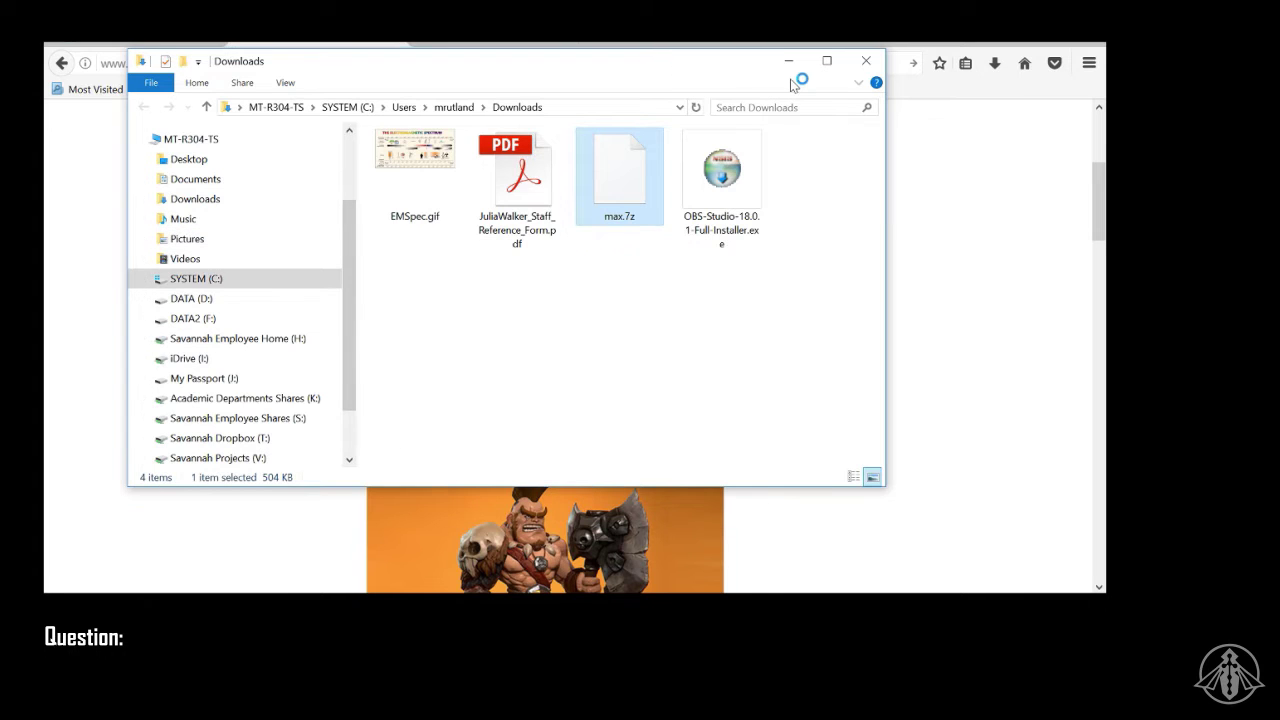
drag(301, 67, 605, 107)
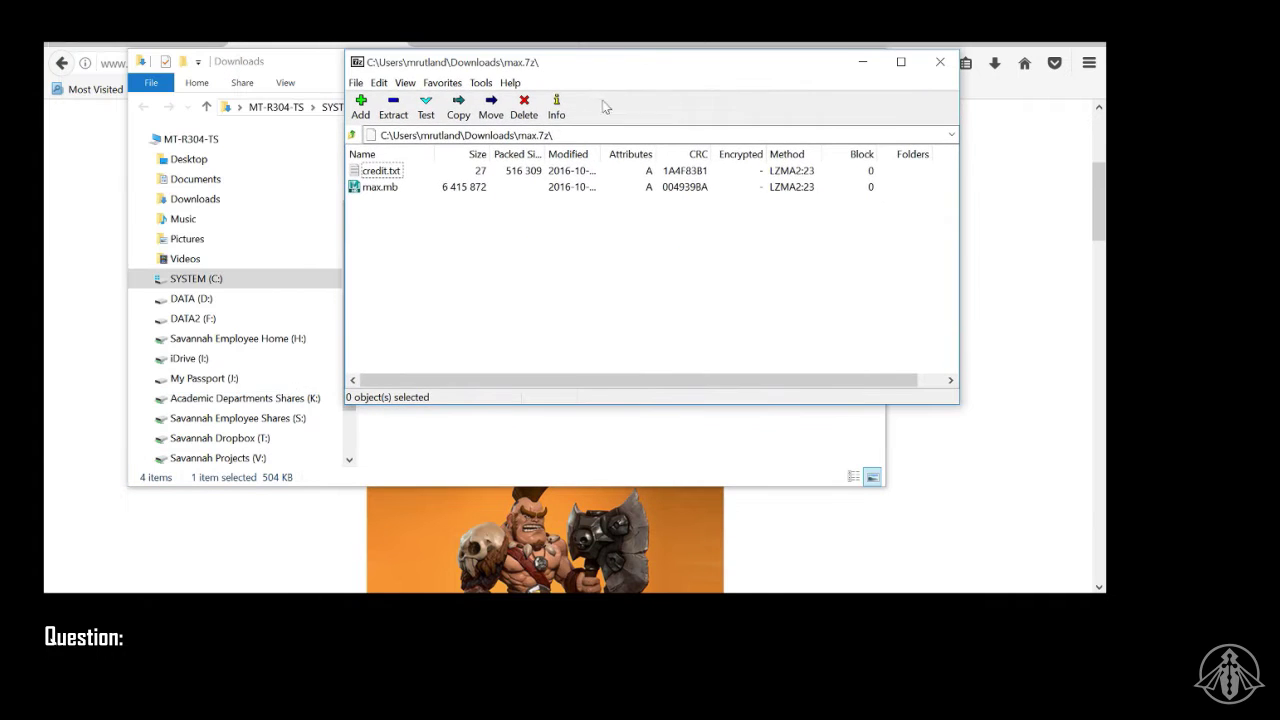
click(397, 190)
shift+click(400, 173)
Step: Clear the browser away and rearrange the 7-Zip and Downloads windows over Maya
drag(836, 52, 911, 68)
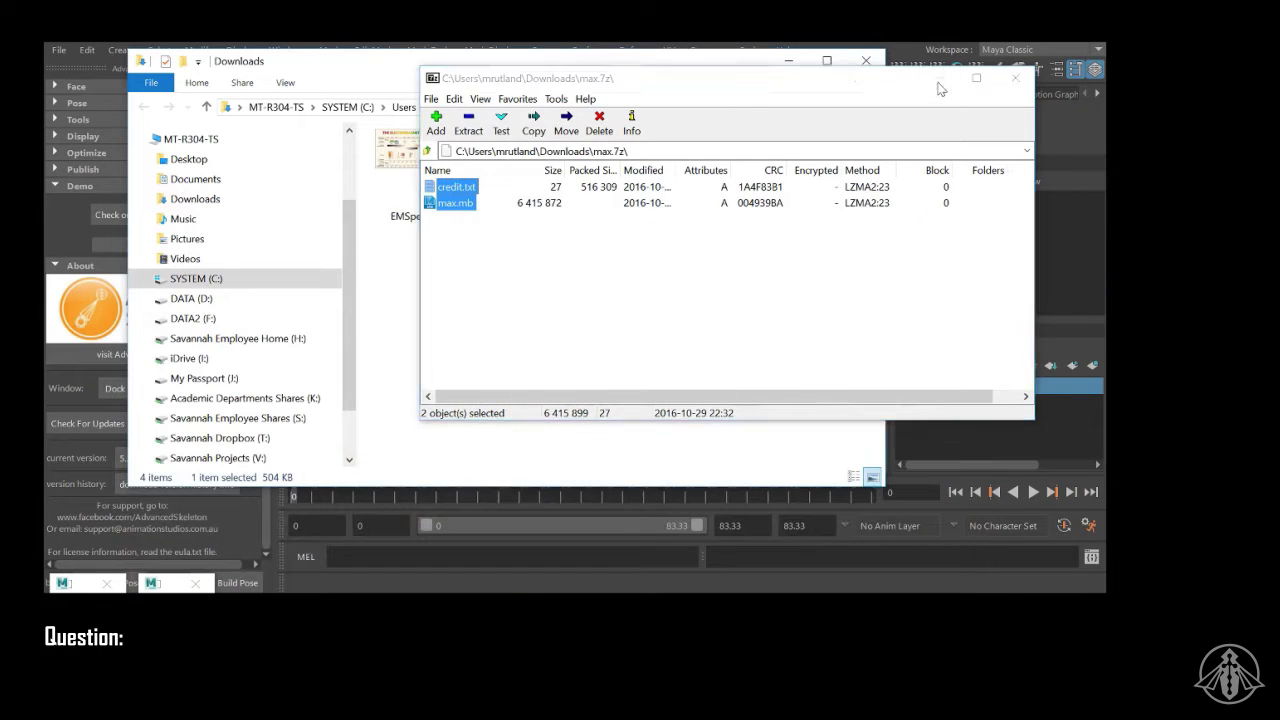
key(alt+F4)
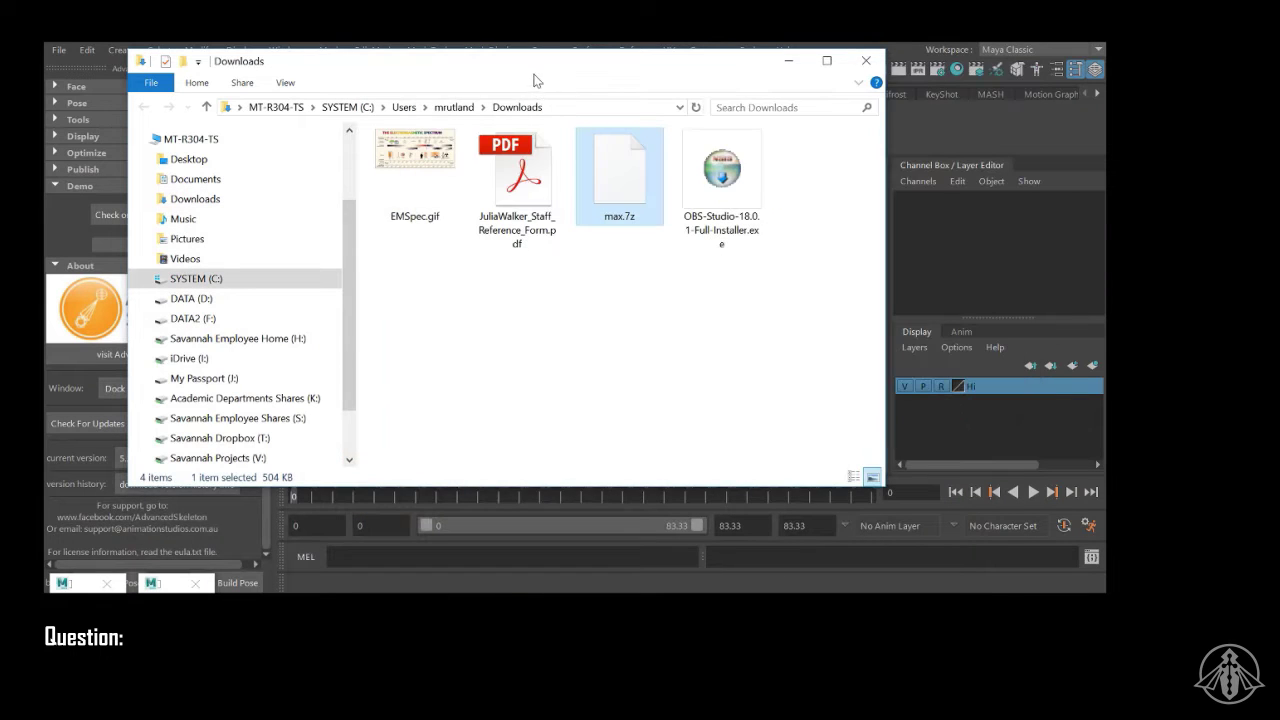
drag(533, 80, 795, 118)
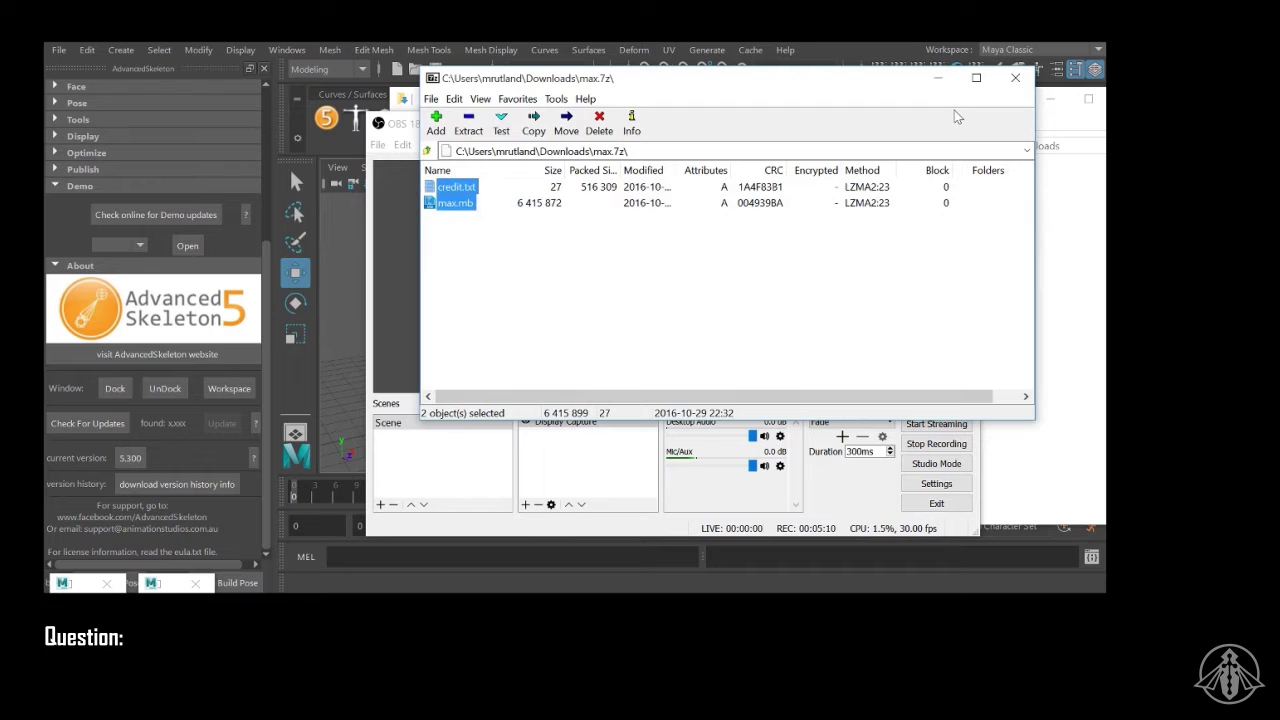
Step: Open a new File Explorer window and go to Documents\SCAD\SCAD_Presentation\Rigging_Setup\AdvancedSkeleton_Animation_Rigs on the H: drive
key(super+e)
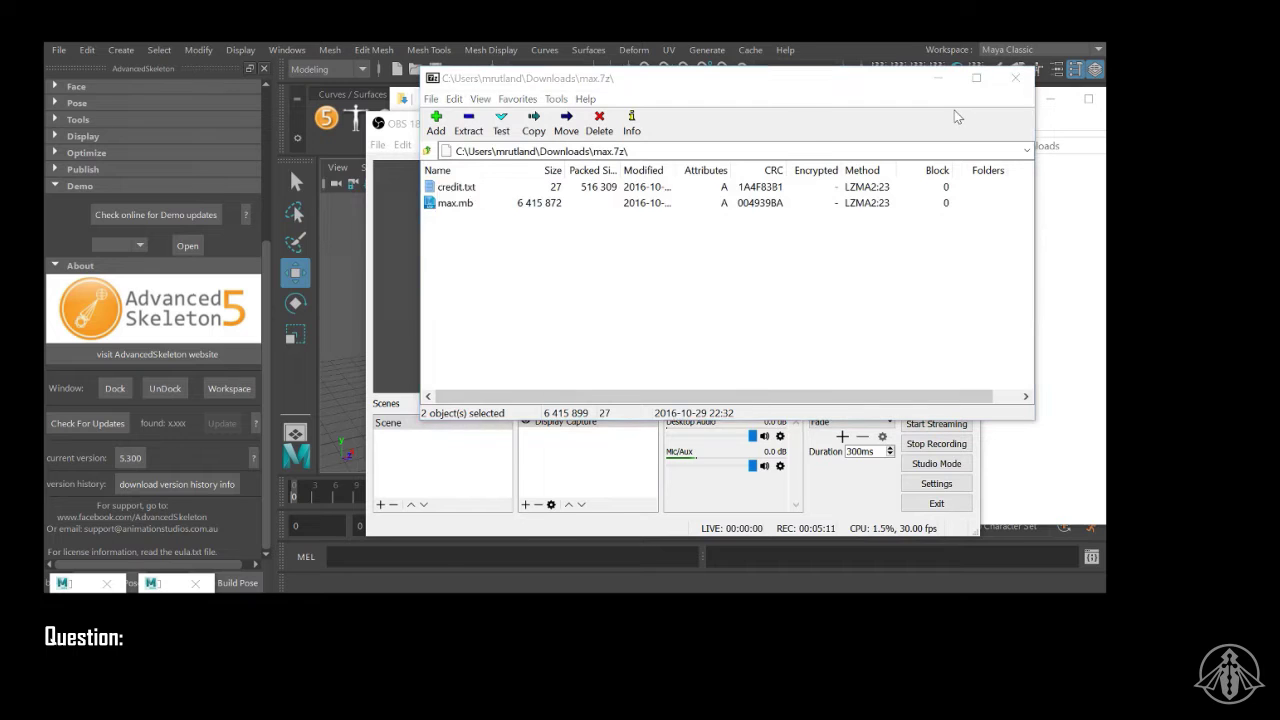
scroll(318, 289, down, 6)
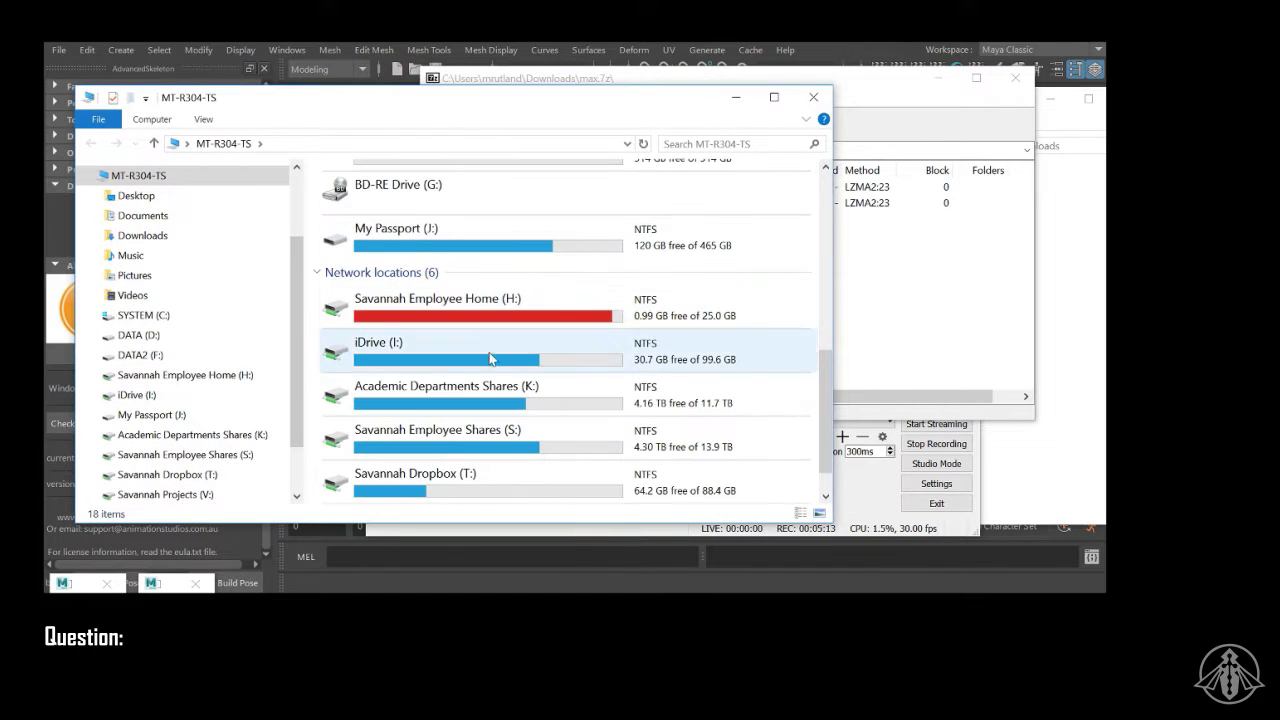
double_click(480, 296)
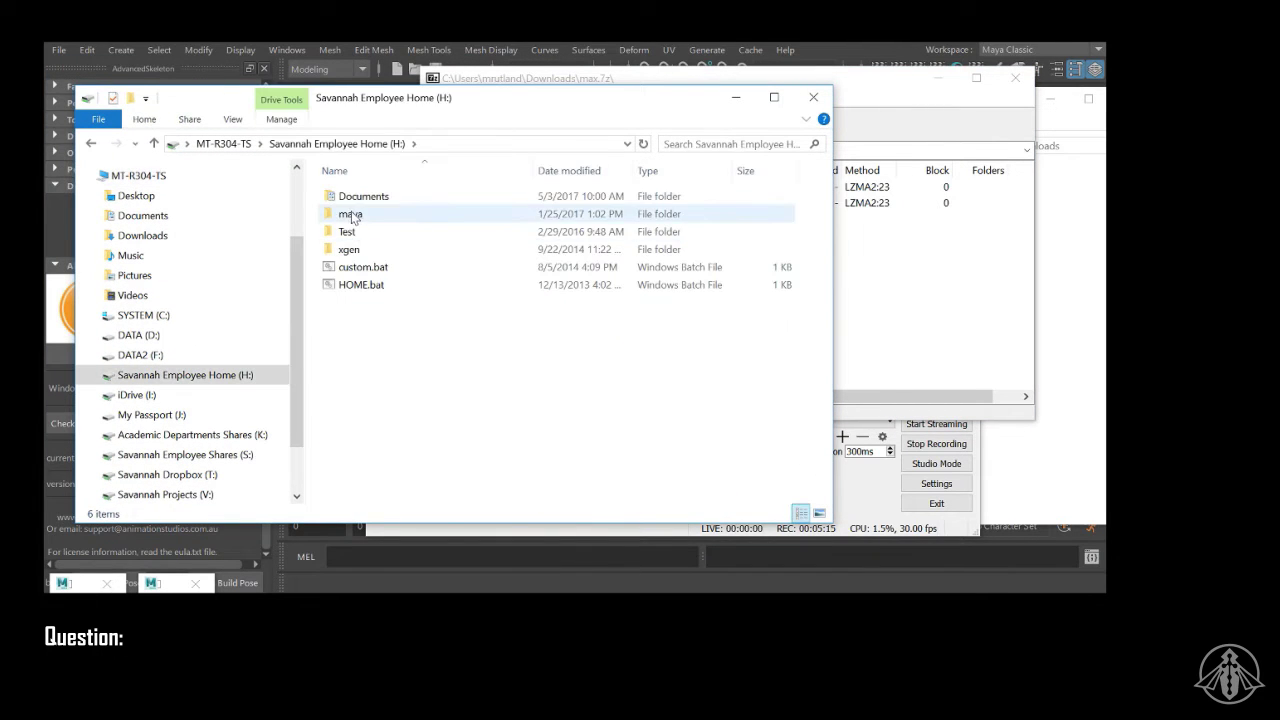
double_click(368, 198)
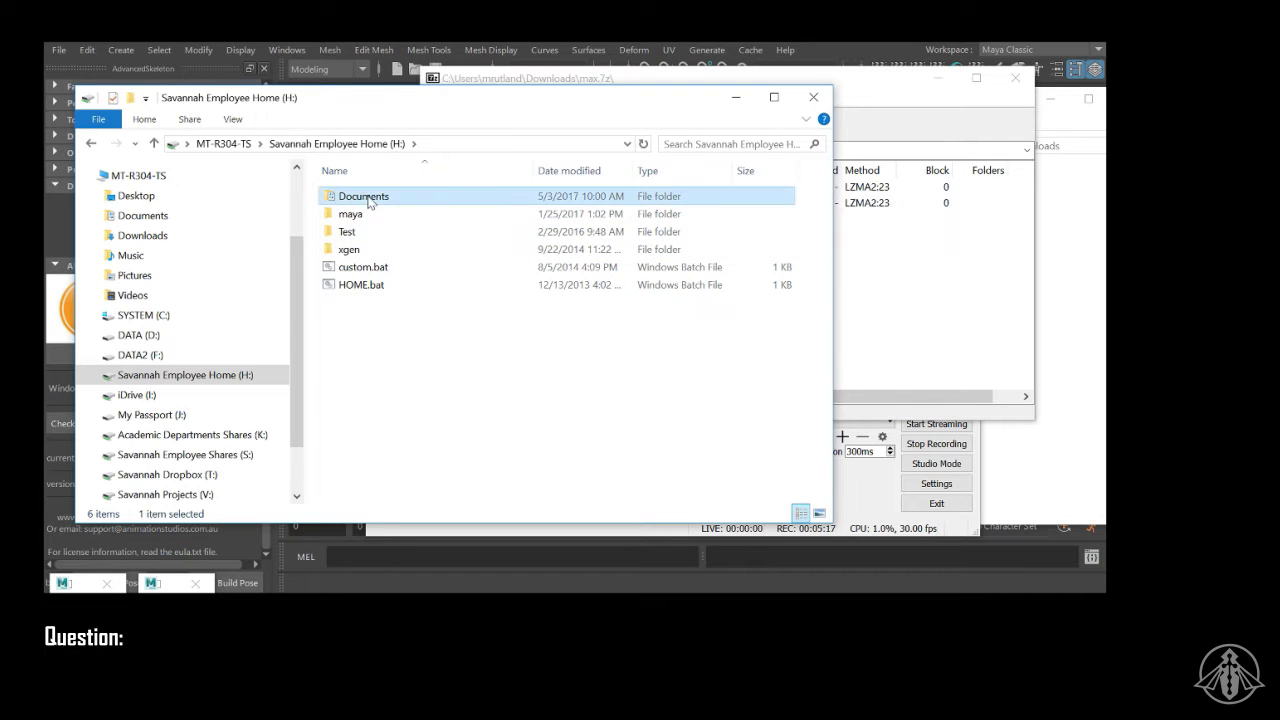
double_click(362, 374)
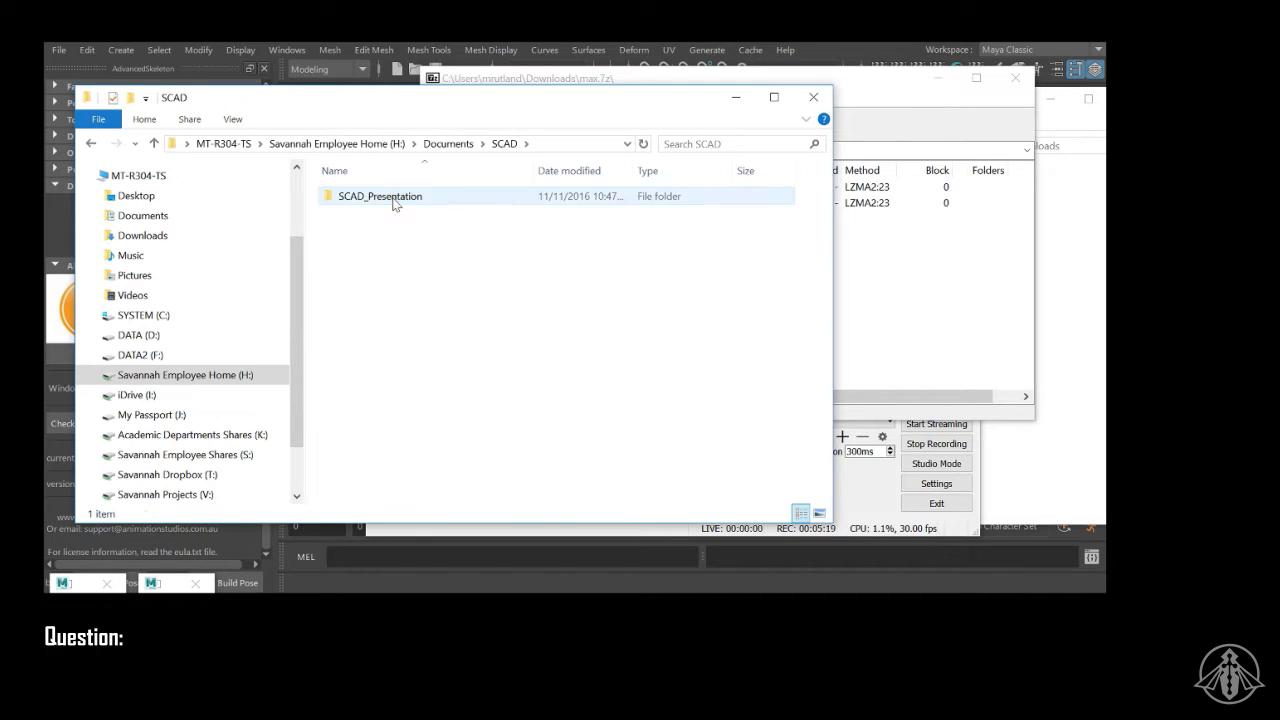
double_click(380, 197)
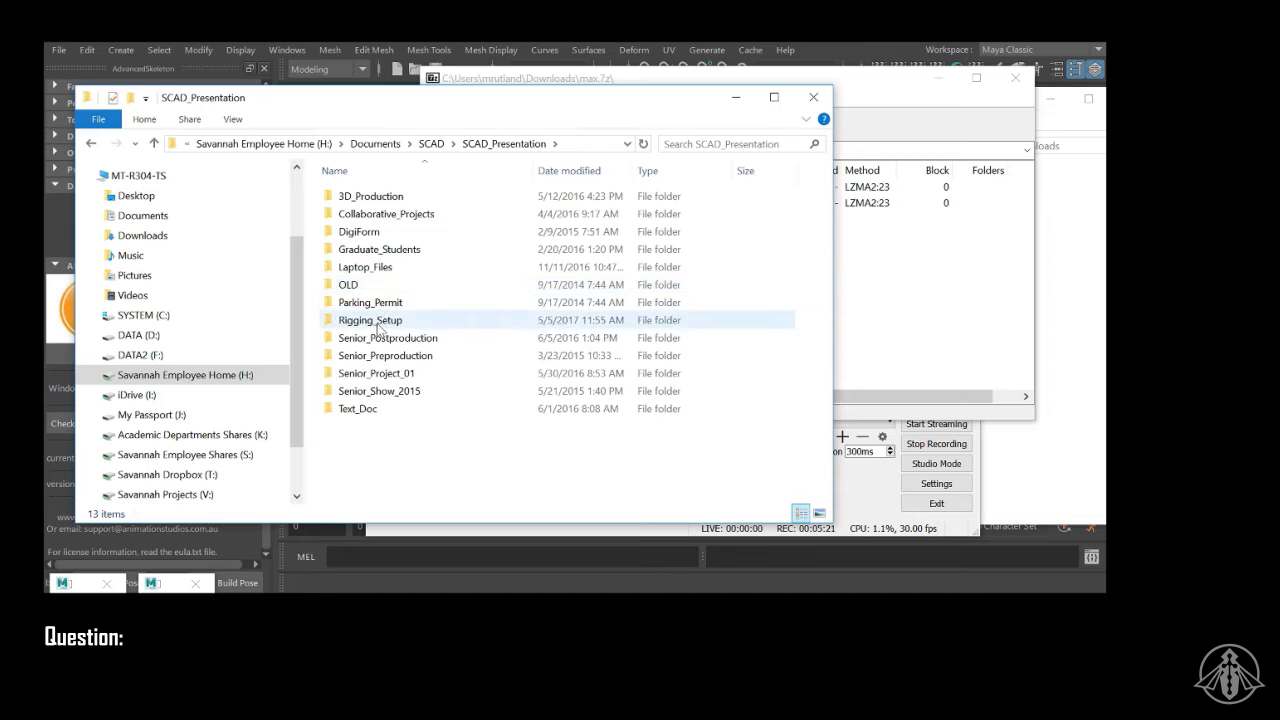
double_click(378, 321)
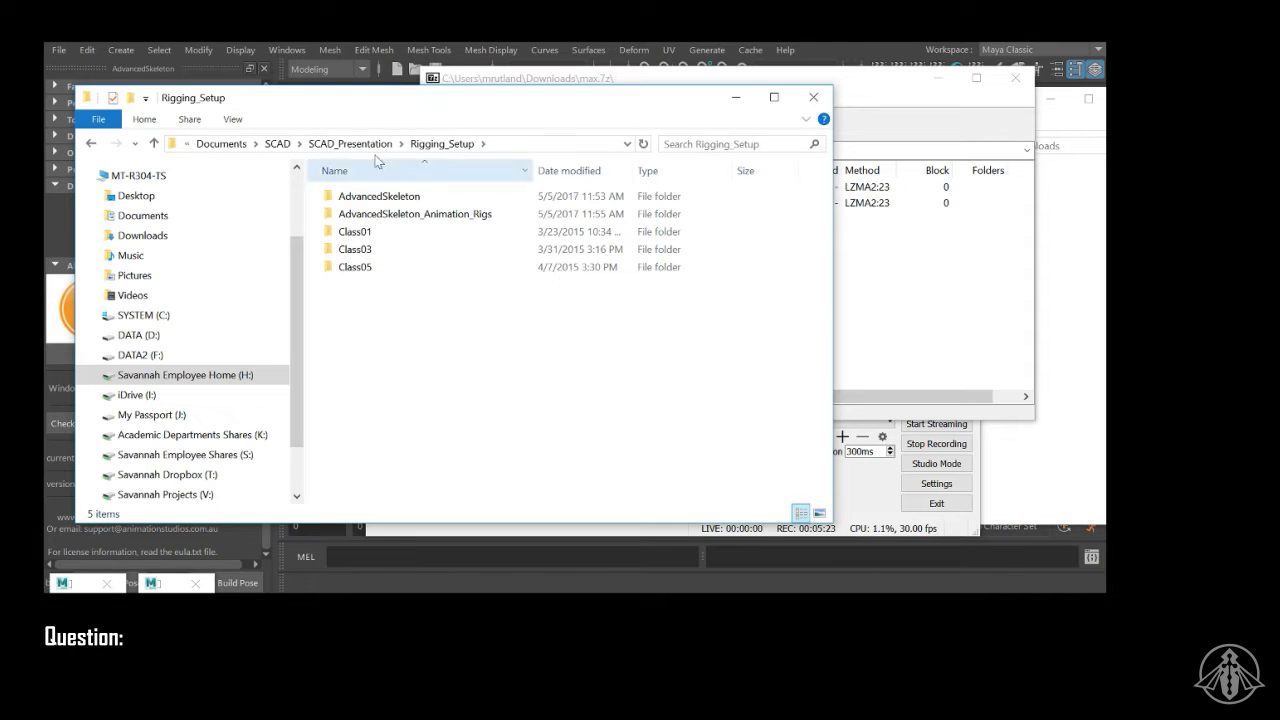
drag(400, 100, 386, 135)
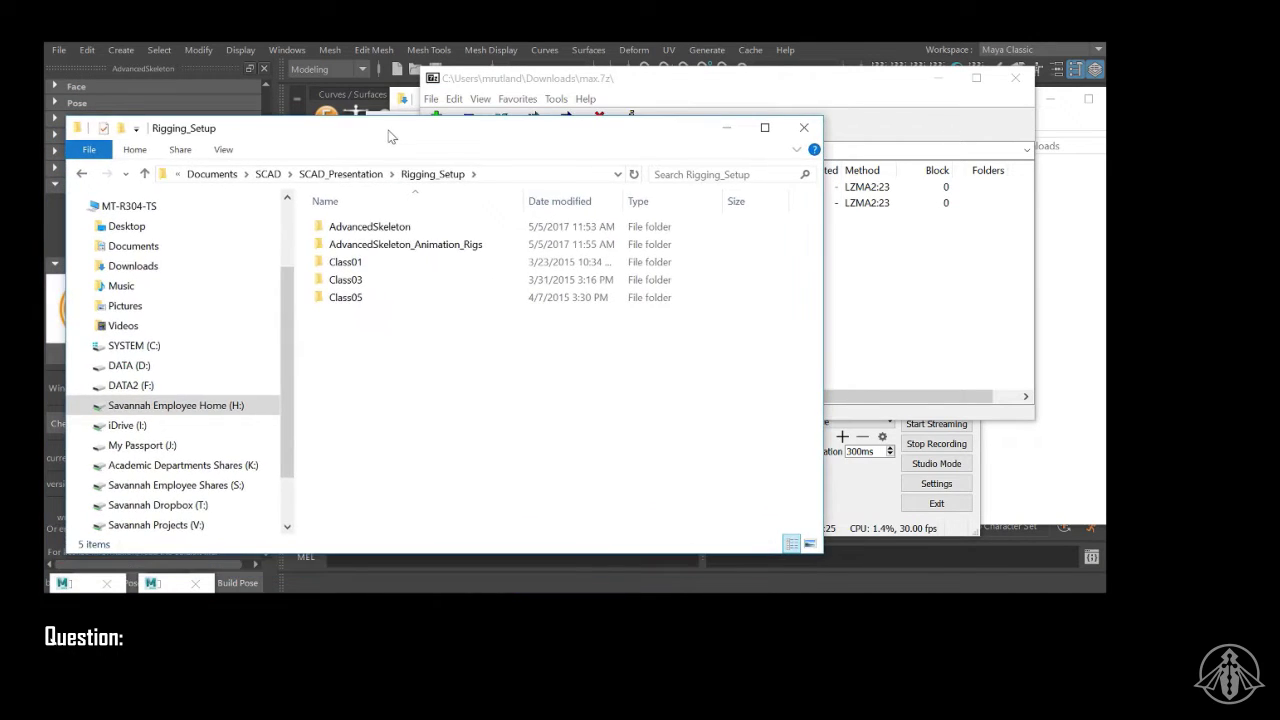
double_click(400, 244)
Step: Position the AdvancedSkeleton_Animation_Rigs folder beside the 7-Zip window and extract max.mb from the archive into it
drag(479, 131, 467, 196)
drag(627, 203, 625, 267)
click(519, 226)
click(452, 205)
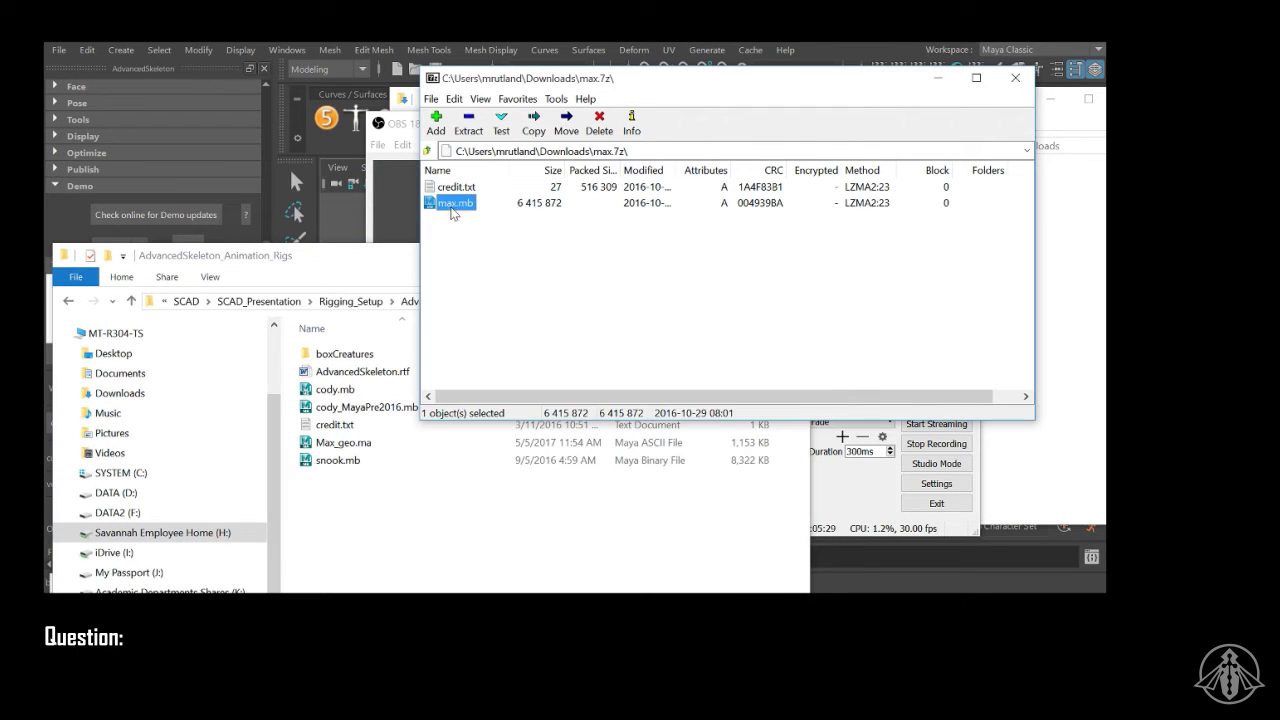
drag(445, 264, 374, 540)
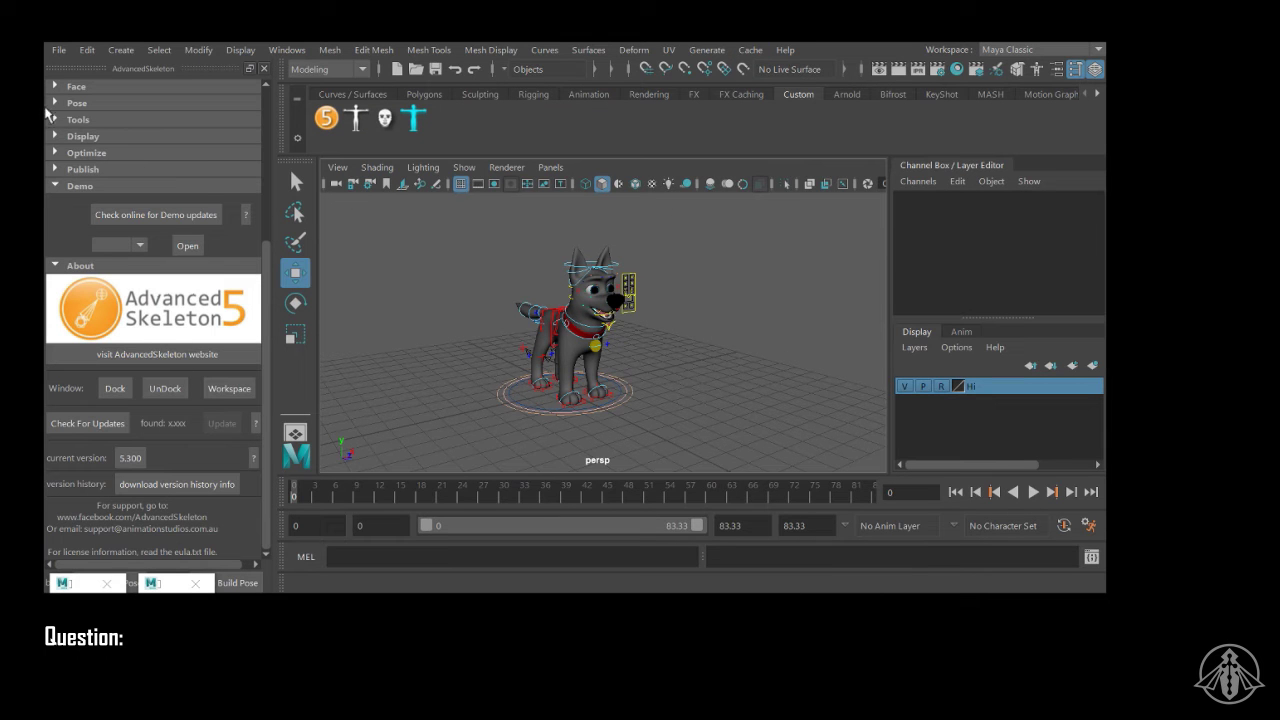
Step: Close the docked AdvancedSkeleton panel in Maya and open the max.mb scene from the AdvancedSkeleton_Animation_Rigs folder
click(264, 69)
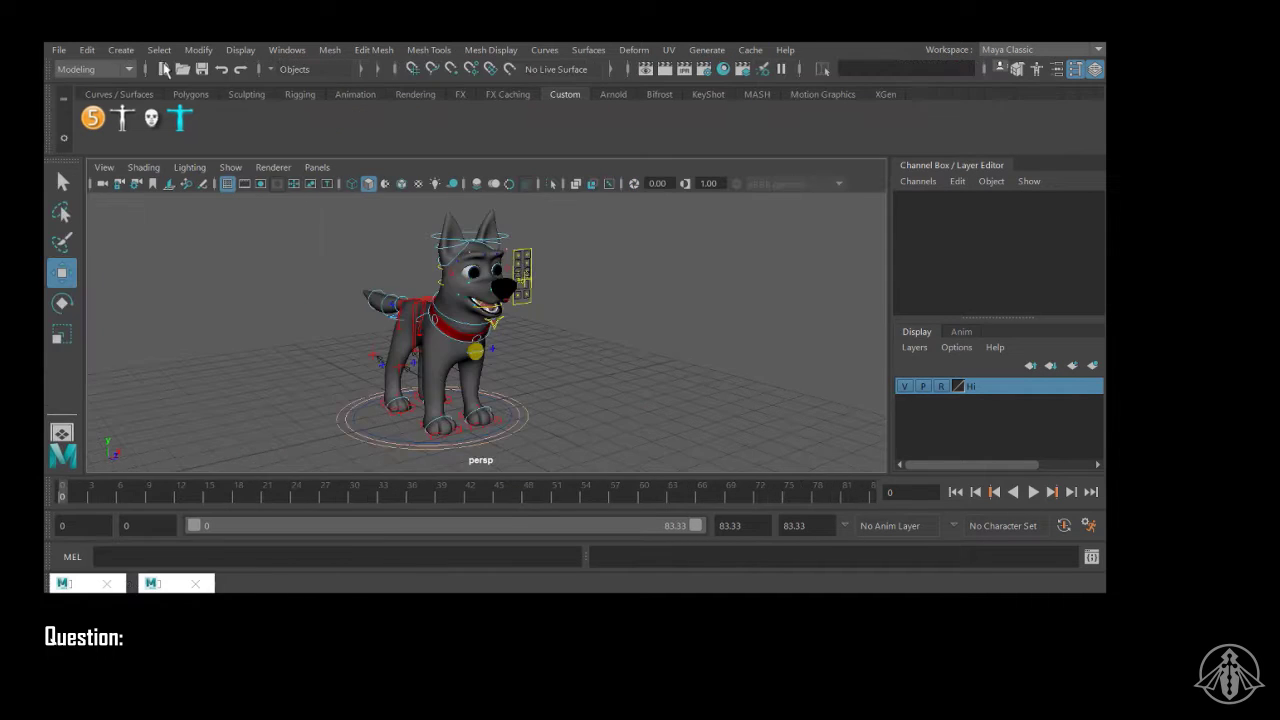
click(60, 50)
click(160, 57)
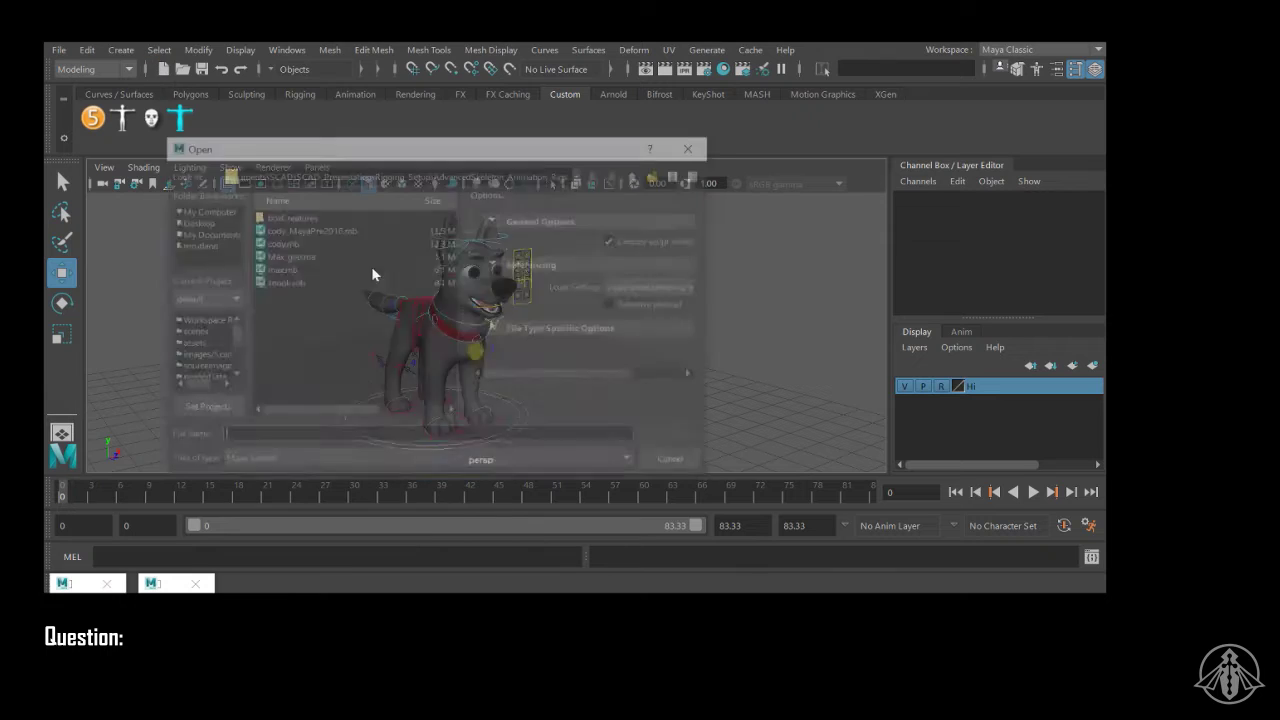
click(283, 283)
click(668, 436)
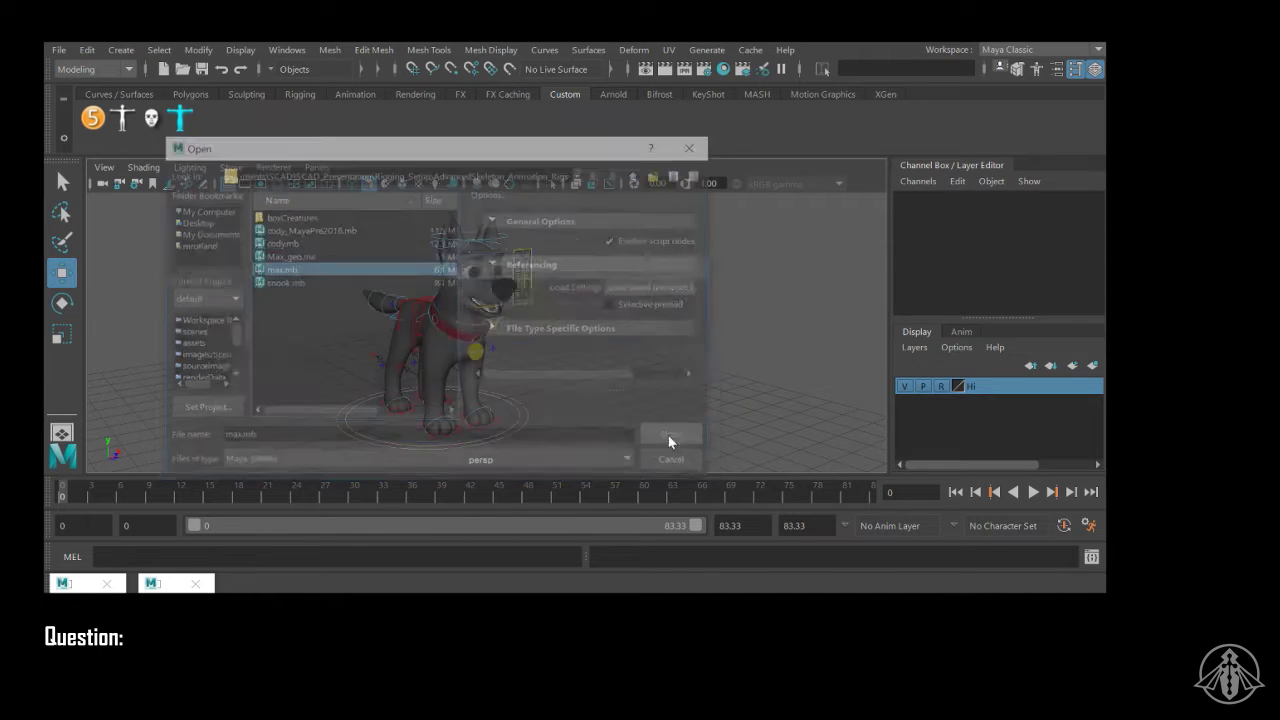
click(588, 330)
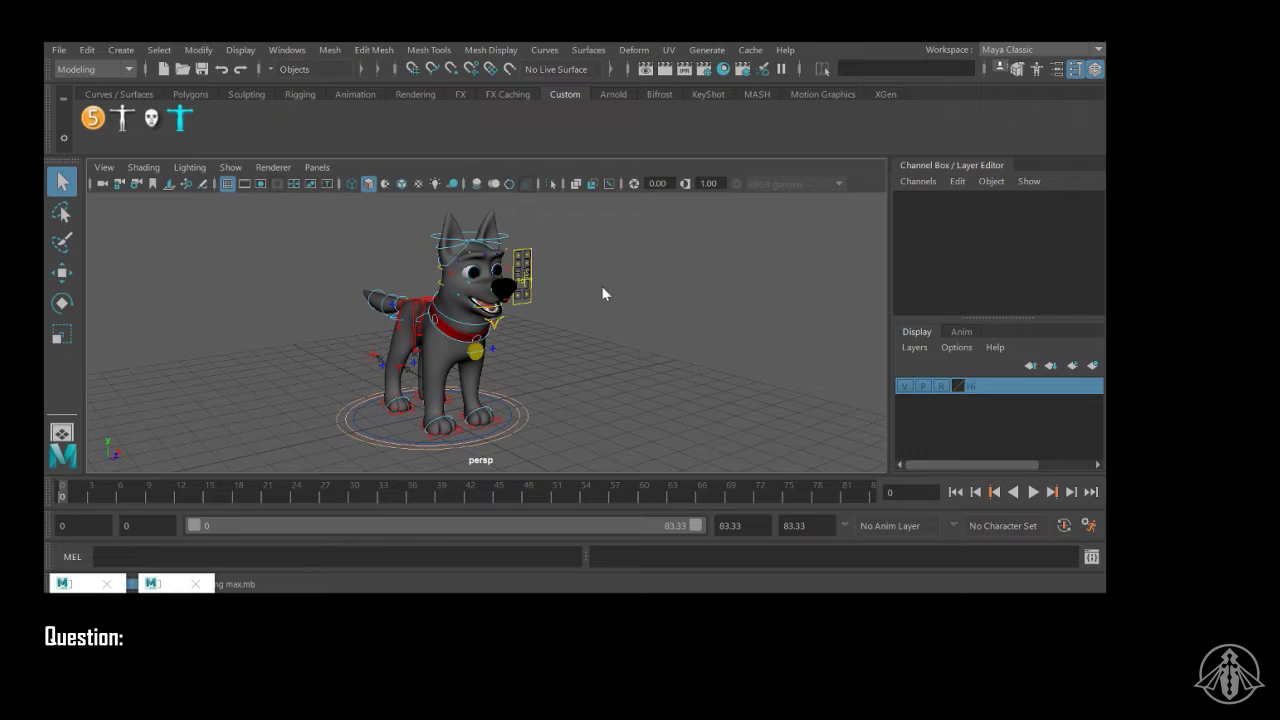
click(575, 366)
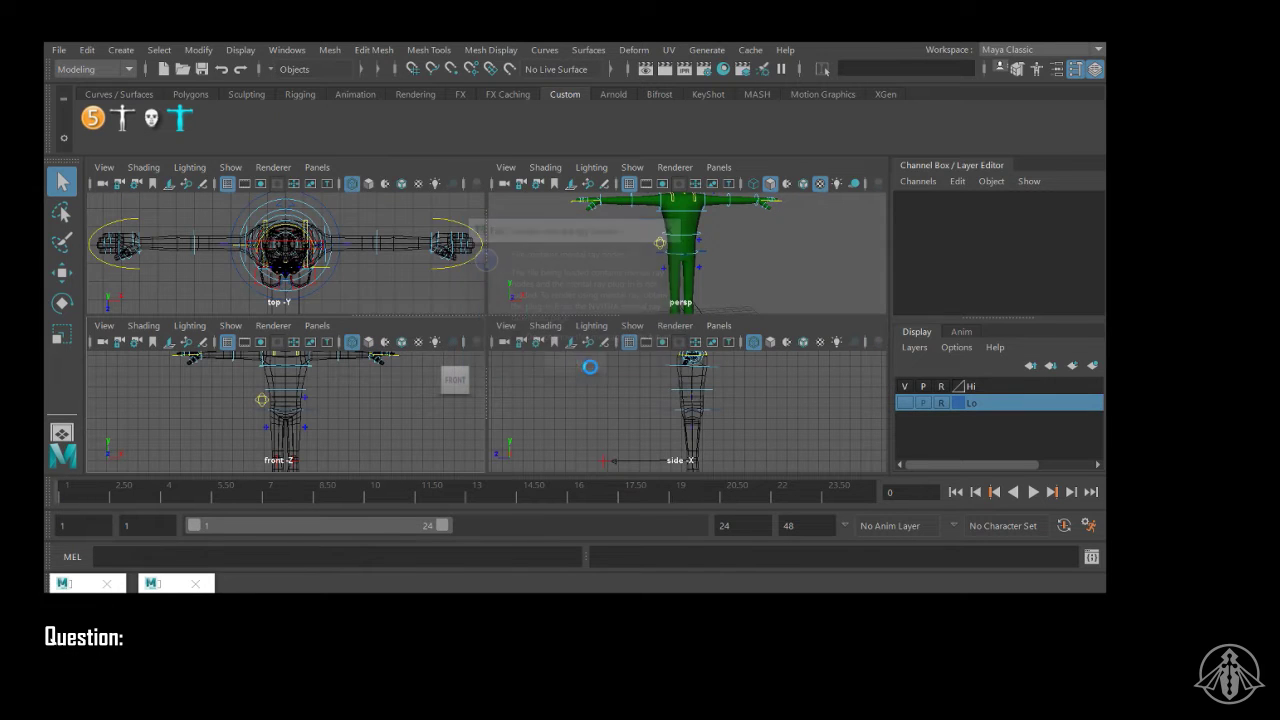
Step: Examine the Max rig's head, arms and facial control board up close in the full-size perspective view
alt+right_drag(408, 300, 490, 298)
alt+middle_drag(505, 294, 517, 326)
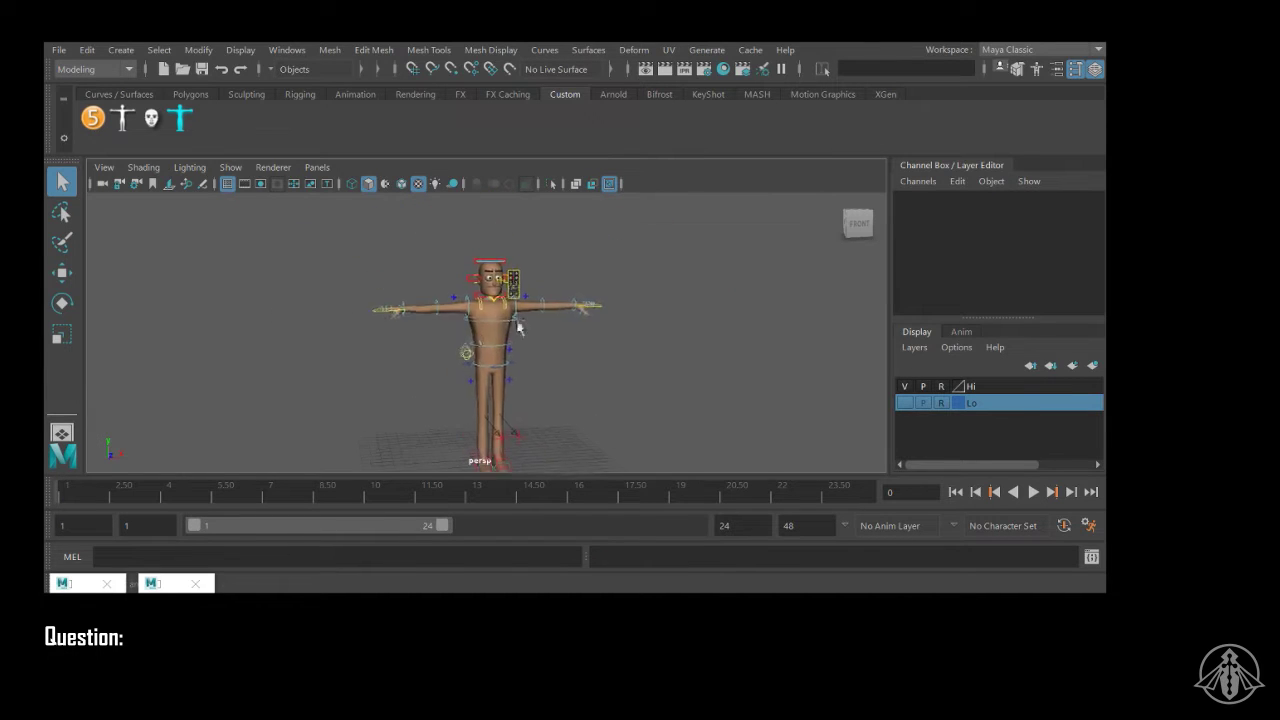
alt+right_drag(384, 311, 648, 303)
alt+middle_drag(648, 303, 680, 362)
alt+right_drag(314, 311, 562, 330)
alt+middle_drag(650, 356, 588, 331)
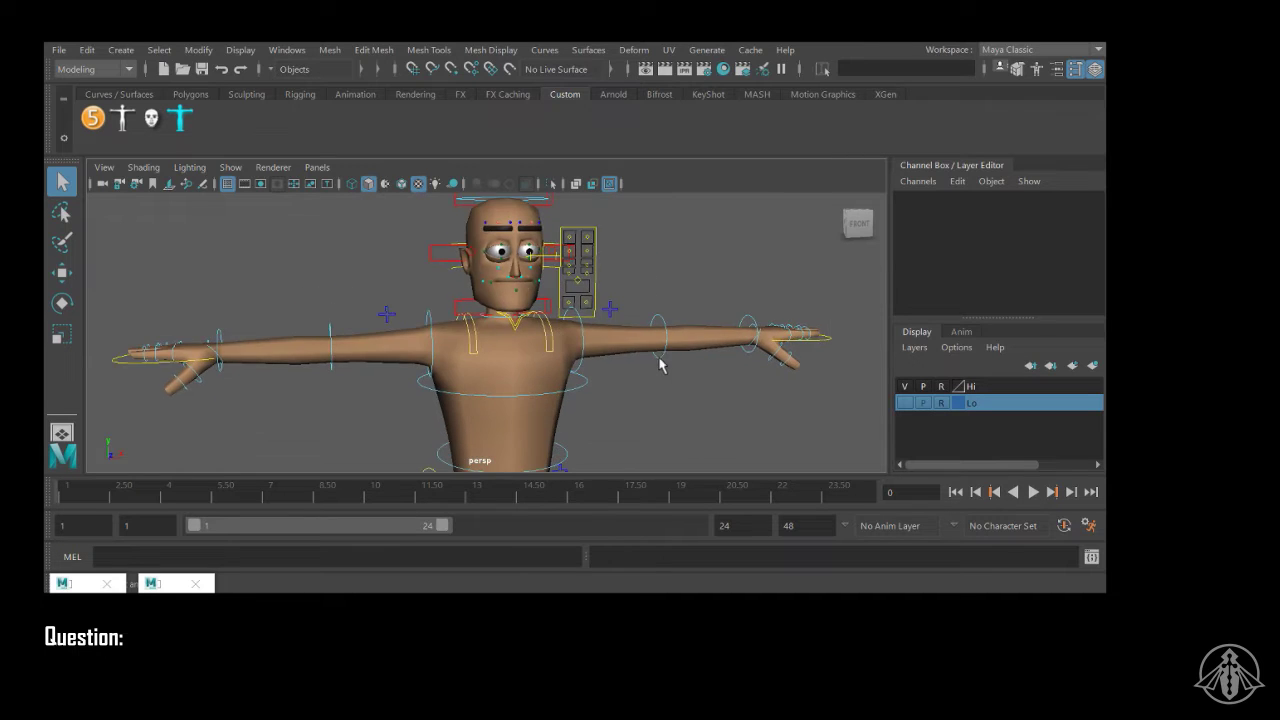
Step: Try moving the squashTop_M control above Max's head to deform the head, and undo the move
alt+right_drag(660, 363, 560, 352)
alt+drag(538, 338, 580, 347)
alt+right_drag(552, 299, 640, 302)
alt+middle_drag(640, 302, 630, 388)
alt+drag(610, 364, 576, 358)
alt+middle_drag(576, 358, 585, 235)
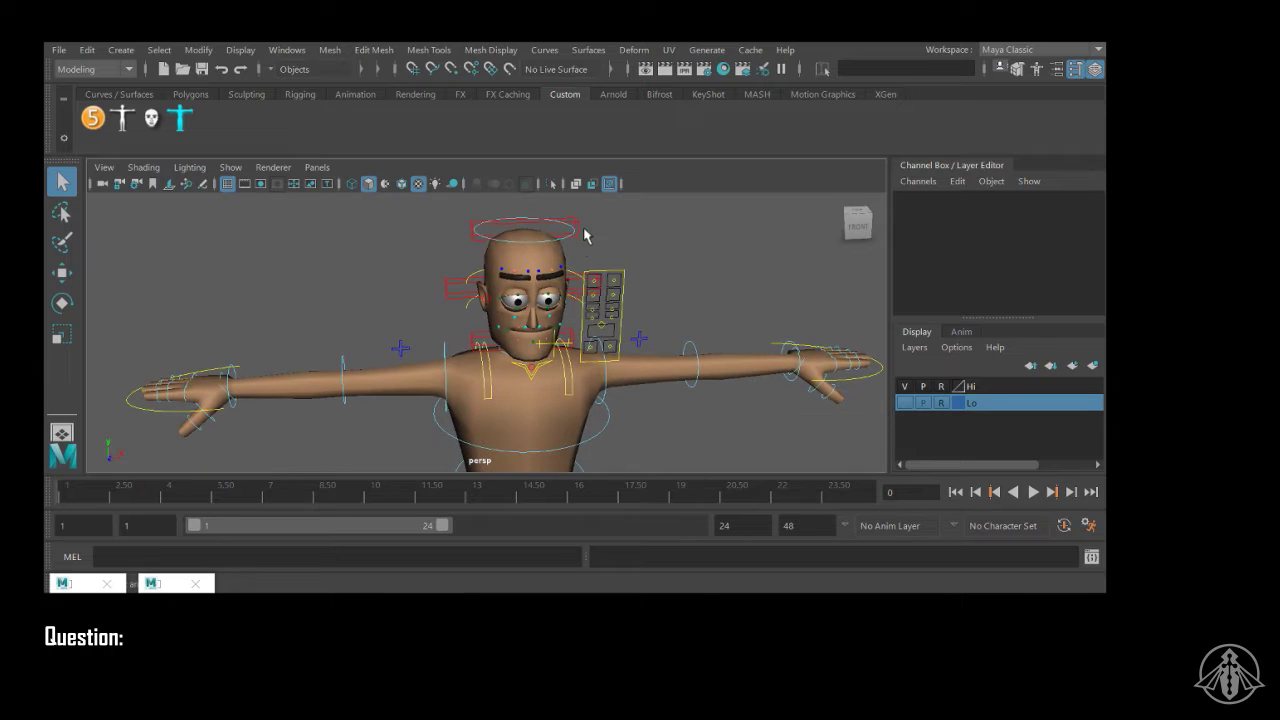
click(577, 231)
alt+right_drag(657, 277, 566, 286)
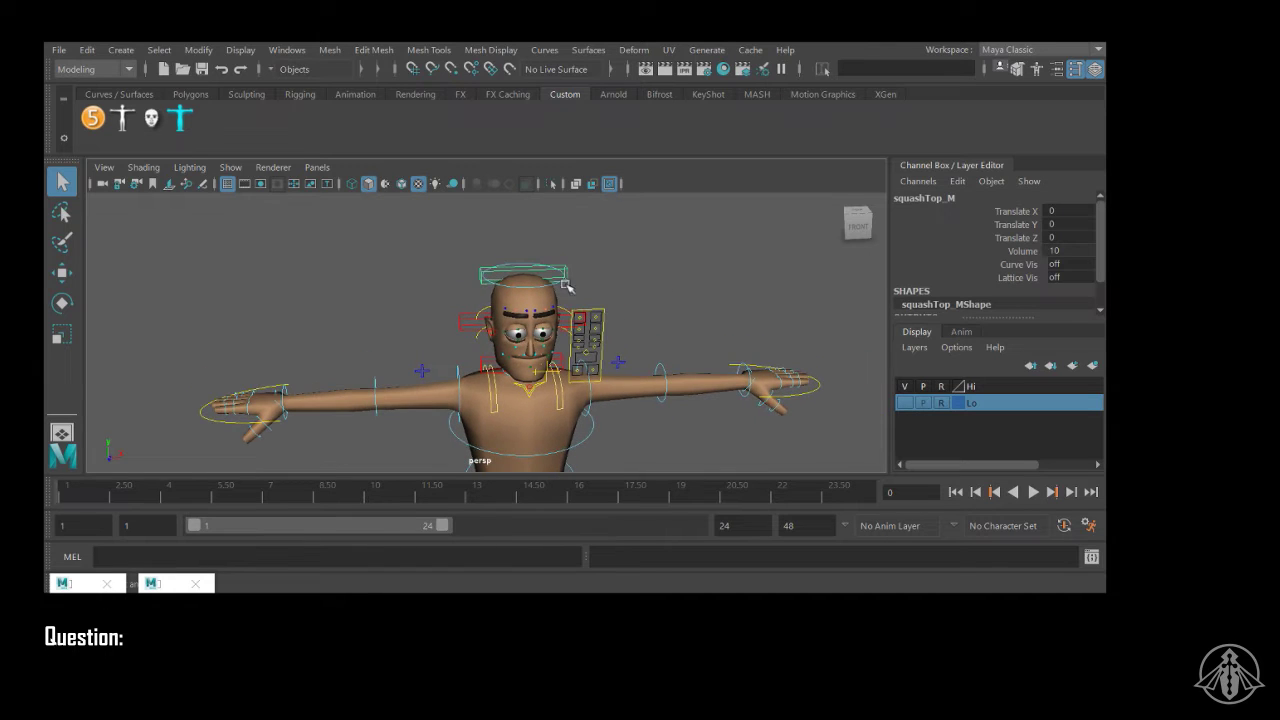
key(w)
drag(526, 241, 538, 268)
key(ctrl+z)
key(ctrl+z)
Step: Try moving the squashMiddle_M and squashBase_M controls to deform the middle and base of the head, undoing each move
alt+right_drag(456, 302, 457, 393)
click(446, 346)
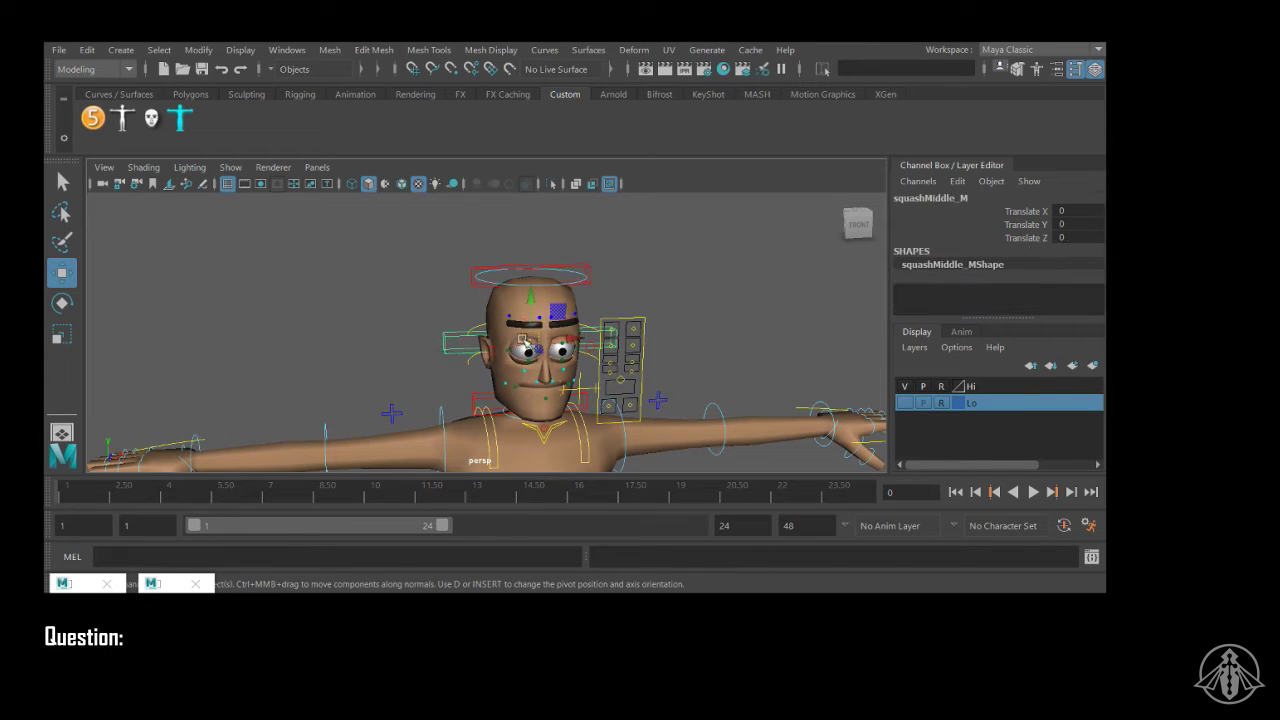
mouse_move(538, 349)
mouse_down()
mouse_move(517, 336)
mouse_move(584, 338)
mouse_move(531, 338)
mouse_up()
key(ctrl+z)
click(481, 400)
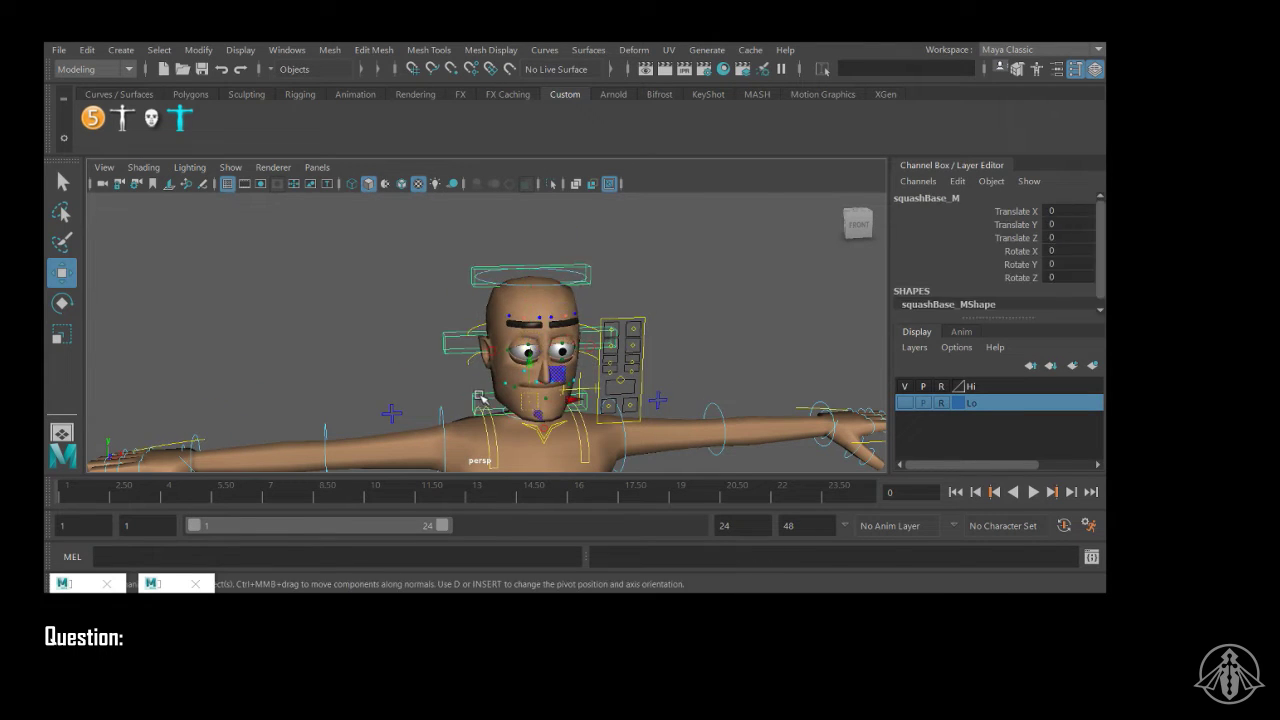
drag(538, 414, 560, 398)
key(ctrl+z)
key(ctrl+z)
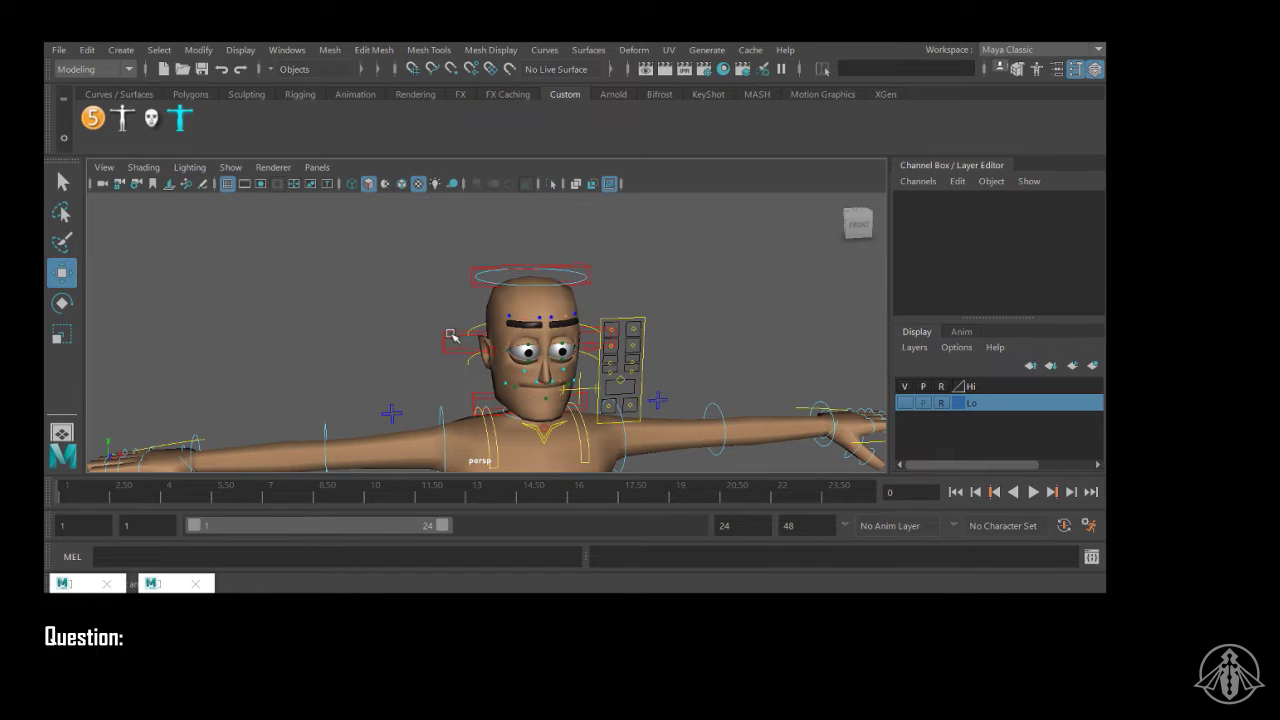
click(446, 337)
drag(538, 349, 500, 328)
key(ctrl+z)
Step: Select the left and right eye controls on the facial control board and try moving the right one, undoing the move
alt+right_drag(490, 327, 755, 335)
alt+middle_drag(755, 335, 673, 283)
mouse_move(673, 283)
alt+mouse_down()
mouse_move(637, 309)
mouse_move(726, 291)
mouse_move(672, 286)
mouse_move(682, 299)
mouse_move(681, 259)
alt+mouse_up()
key(ctrl+z)
click(722, 329)
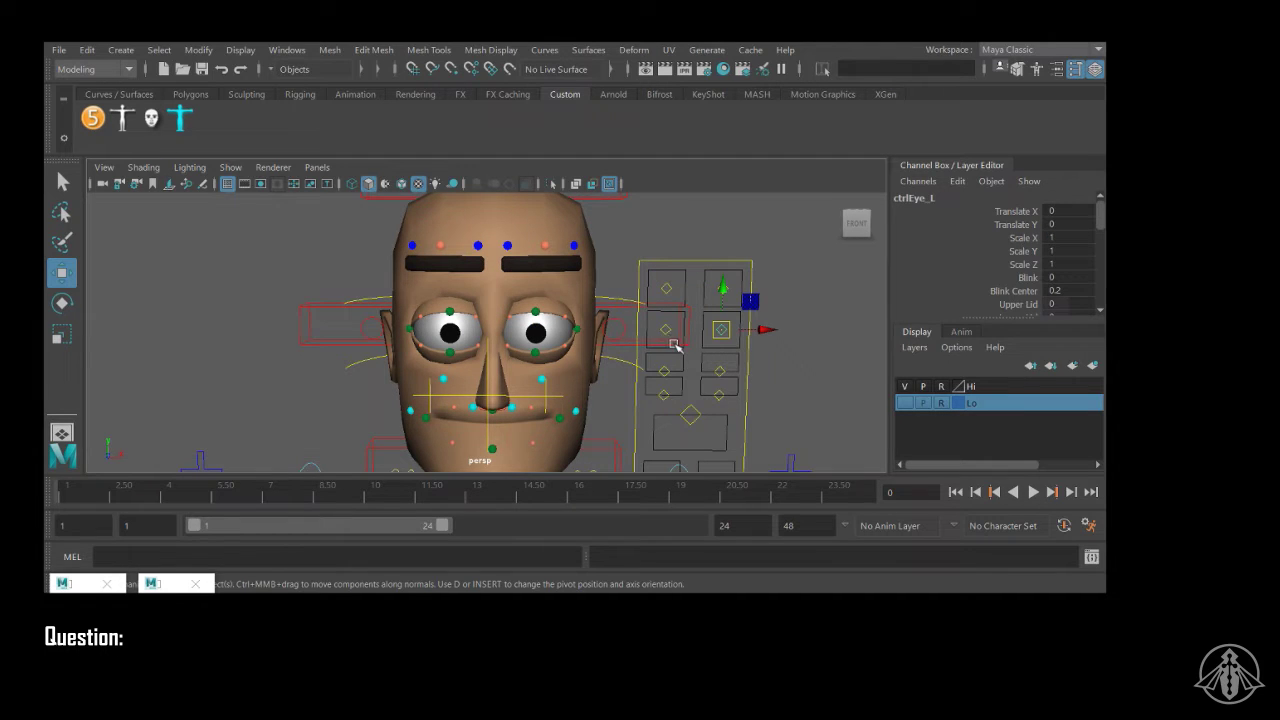
click(667, 332)
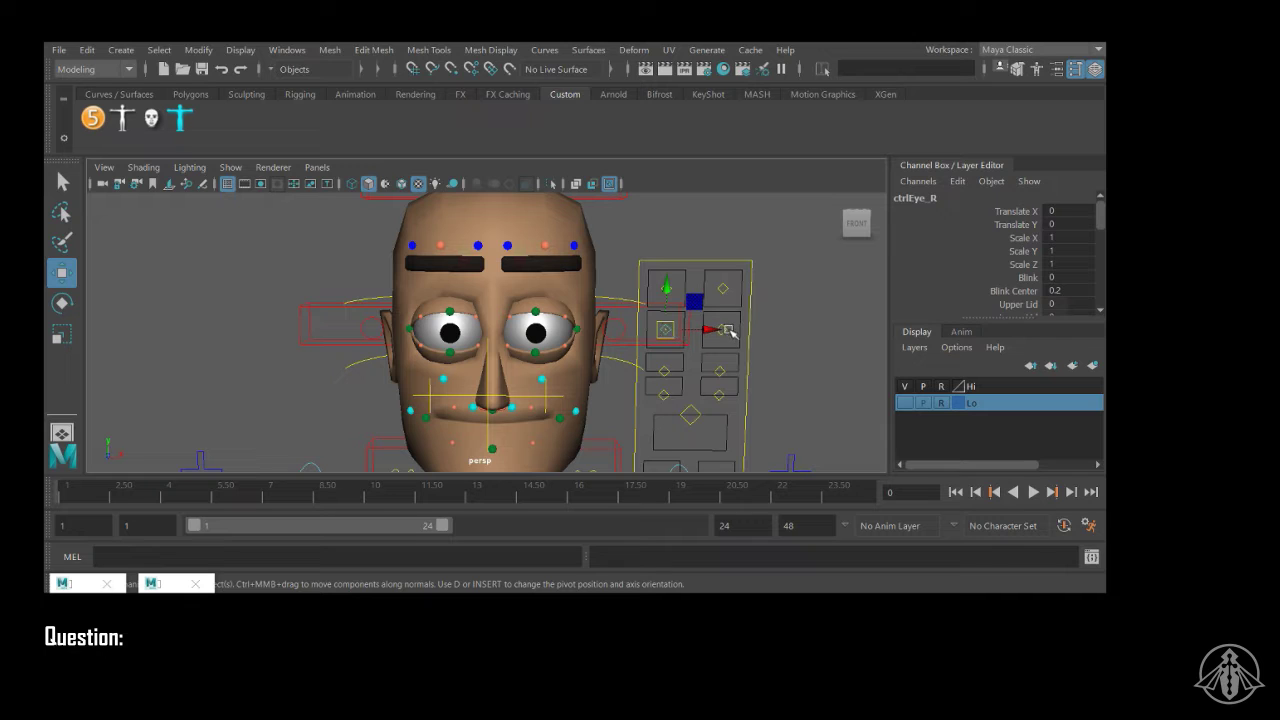
mouse_move(669, 330)
mouse_down()
mouse_move(696, 320)
mouse_move(659, 309)
mouse_move(666, 328)
mouse_up()
key(ctrl+z)
Step: Move the AimEye_M control off-centre to Translate X 0.926, Y 0.346 and Z 0.525
scroll(620, 340, down, 1)
alt+middle_drag(620, 340, 662, 285)
click(564, 310)
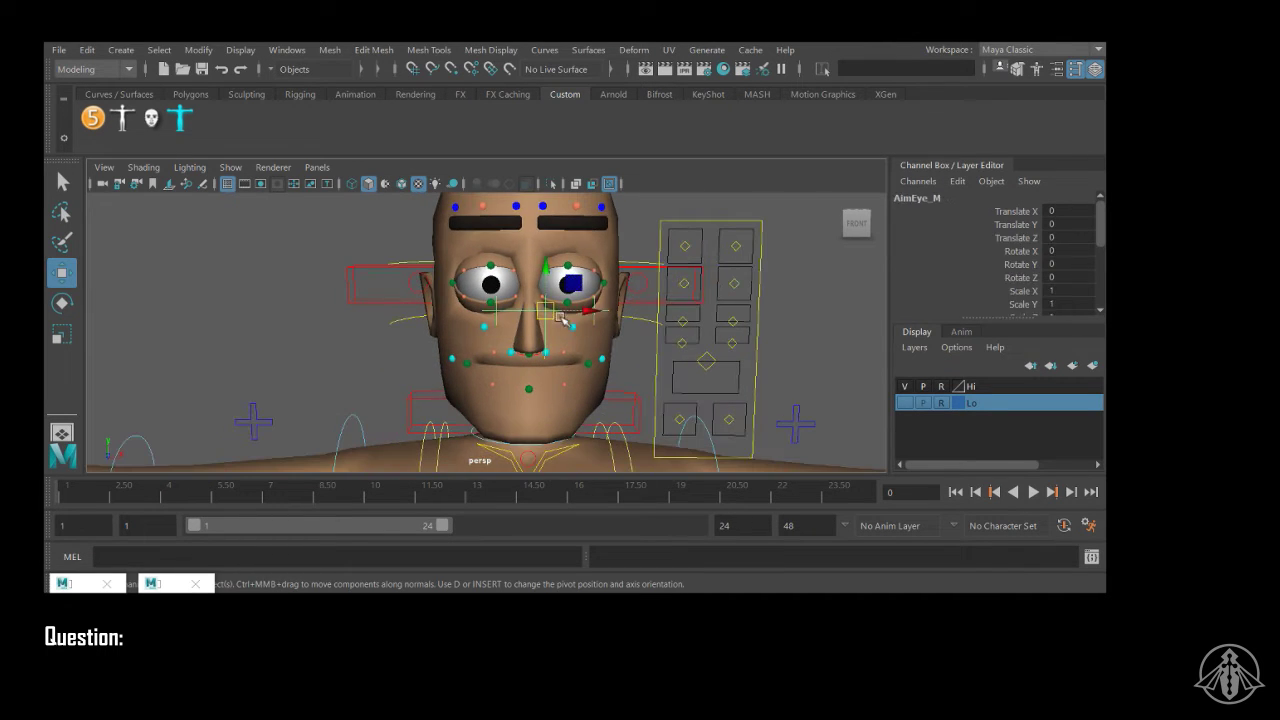
alt+drag(565, 314, 760, 256)
scroll(762, 257, down, 5)
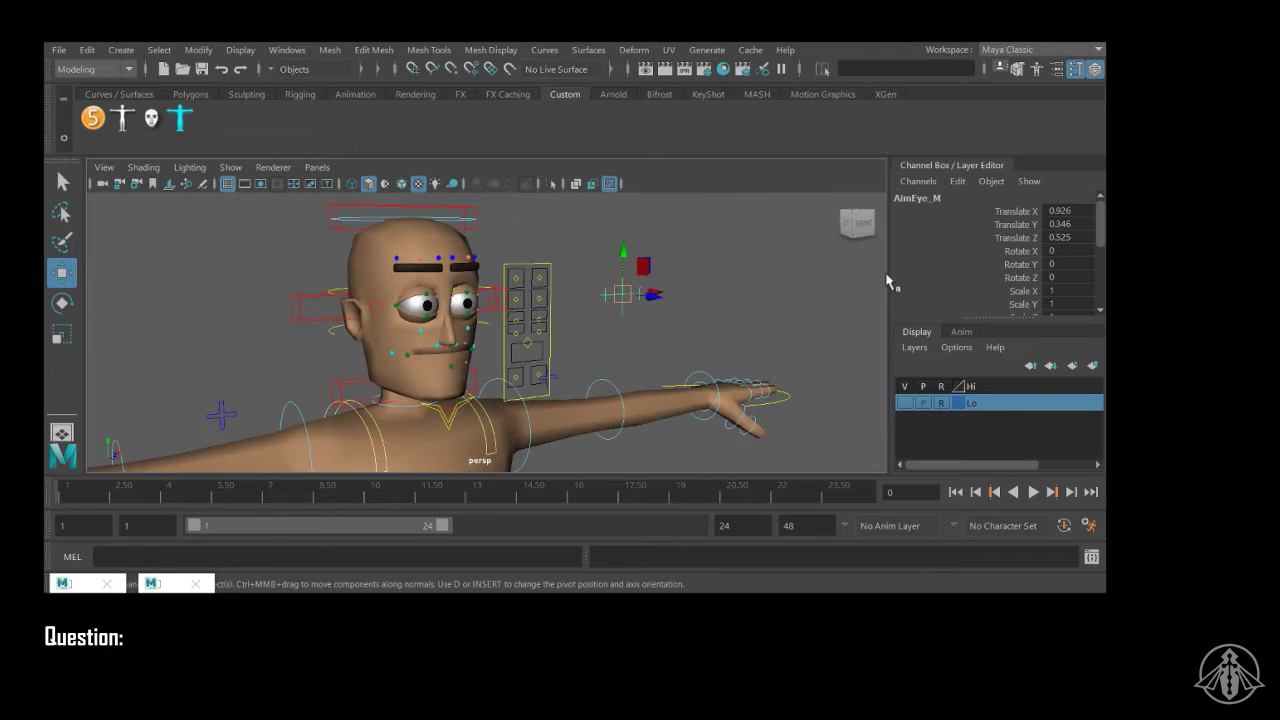
scroll(967, 258, down, 4)
scroll(1072, 306, up, 2)
Step: Test the eye aim control with another move, undo that move, and set its Aim attribute to 0
click(1028, 284)
click(1028, 270)
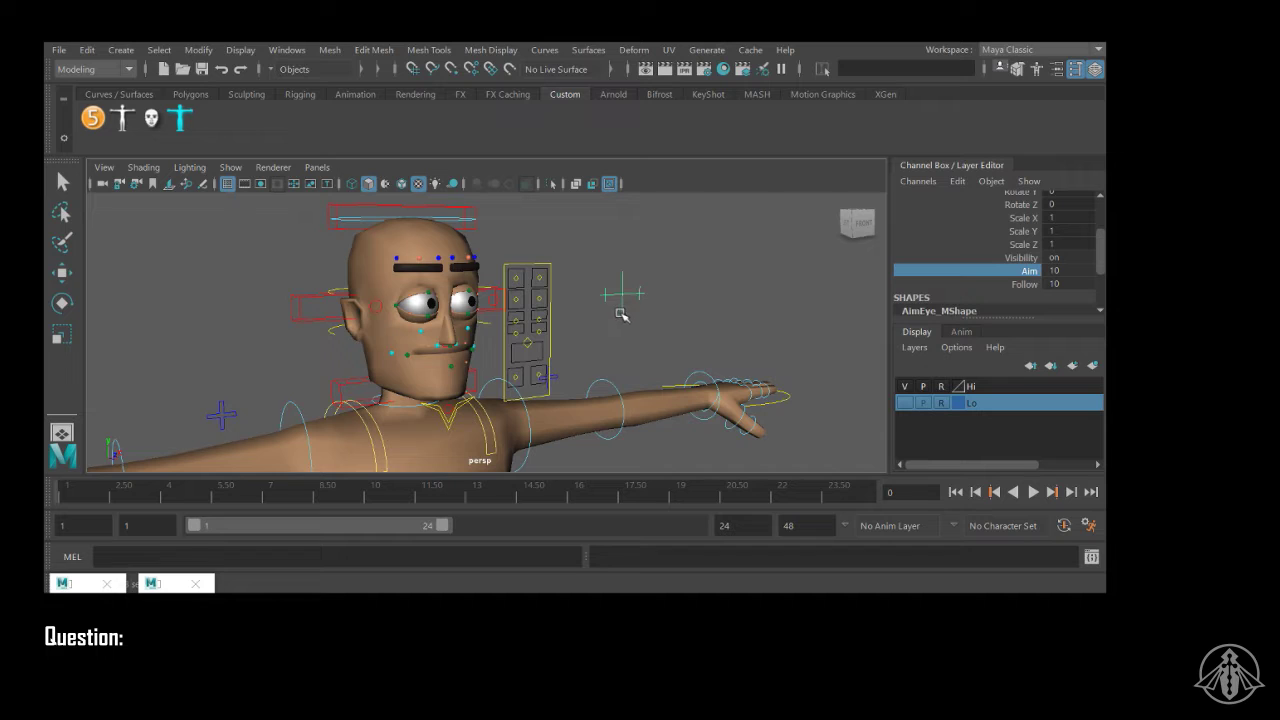
key(w)
drag(622, 298, 591, 295)
key(ctrl+z)
click(1028, 272)
middle_drag(844, 318, 470, 298)
Step: Select both eye controls on the facial board and try moving them together, undo the move, and clear the selection
alt+right_drag(440, 264, 678, 312)
alt+middle_drag(678, 312, 688, 334)
alt+drag(688, 334, 617, 346)
alt+middle_drag(617, 346, 634, 294)
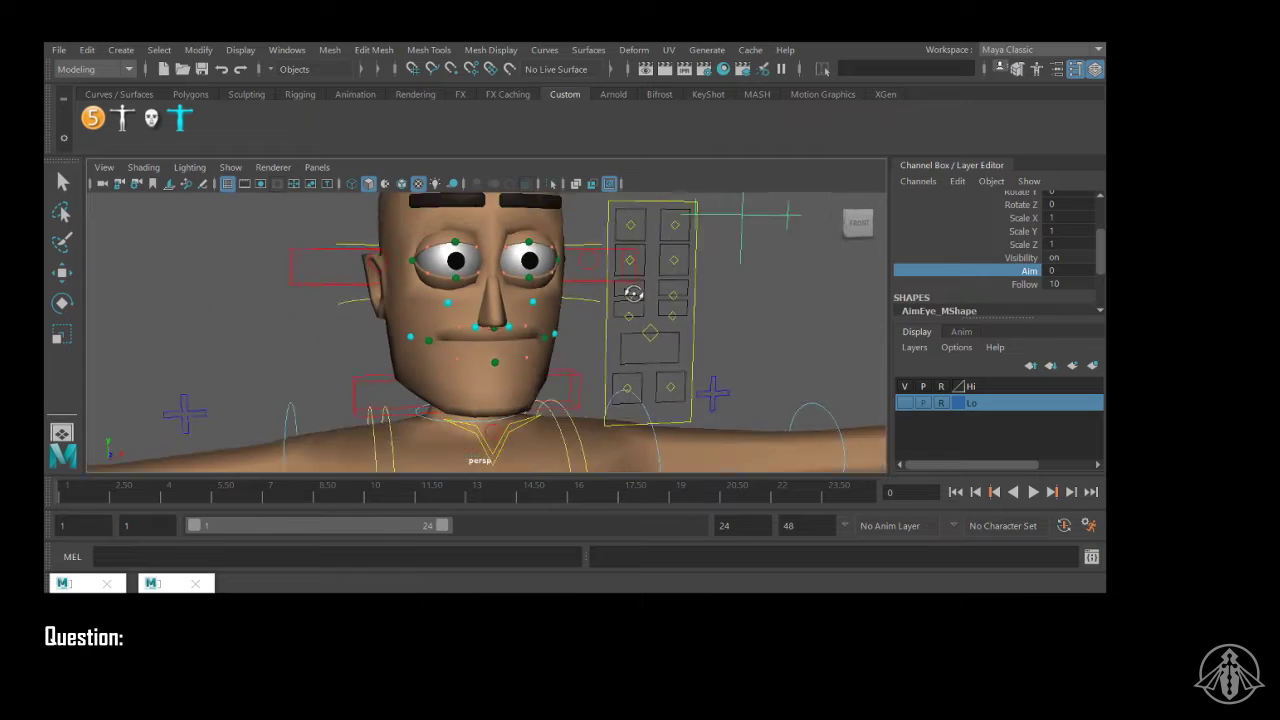
alt+right_drag(634, 294, 749, 277)
alt+middle_drag(749, 277, 728, 349)
alt+right_drag(728, 349, 609, 329)
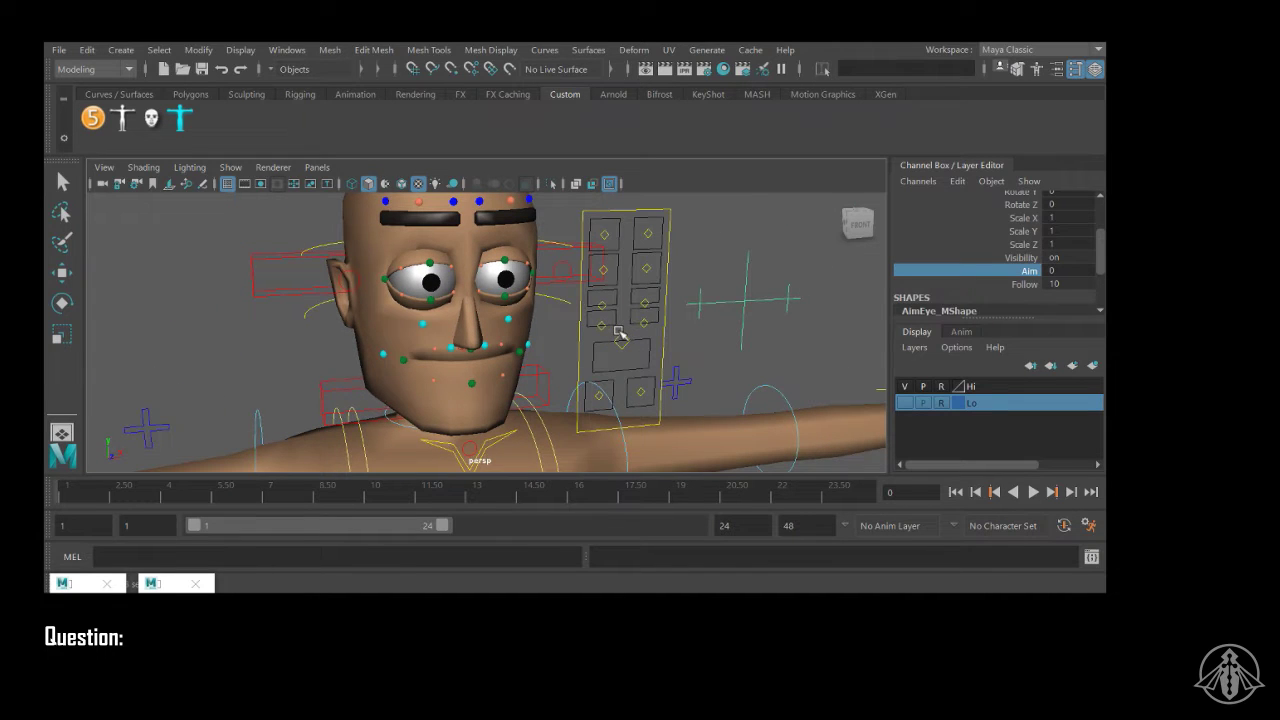
click(598, 278)
key(w)
click(580, 246)
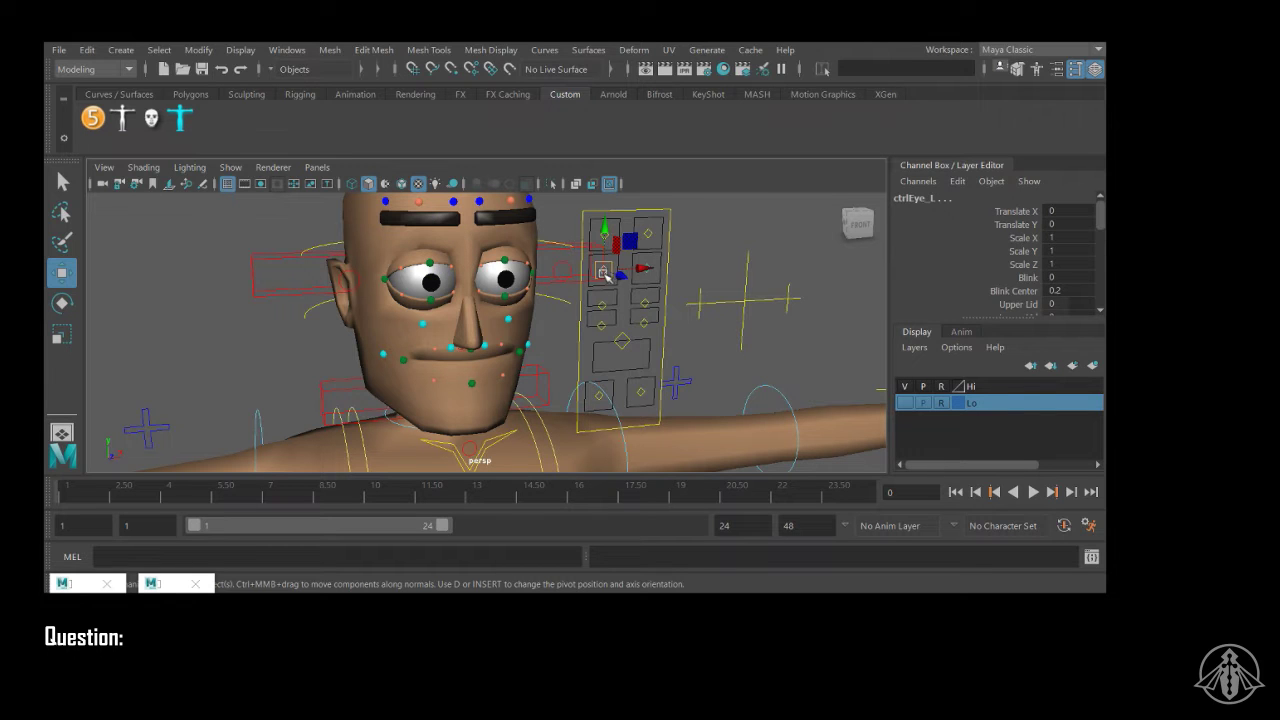
drag(602, 271, 617, 301)
key(ctrl+z)
click(702, 276)
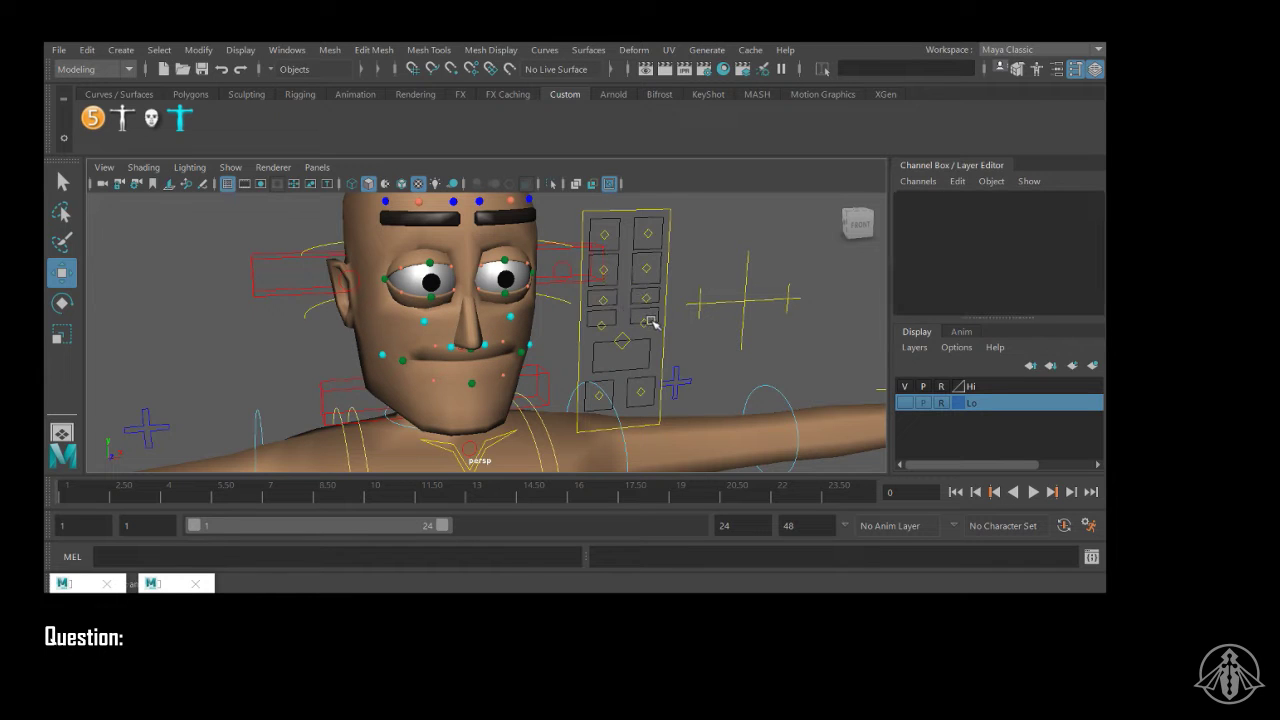
Step: Try out the small control above the mouth box and the ctrlMouth_M control on the facial board, undoing the changes
click(602, 326)
drag(604, 328, 611, 354)
key(ctrl+z)
click(658, 348)
click(622, 347)
key(ctrl+z)
Step: Select both mouth corner controls at the base of the facial board and try moving them together, undoing the move
scroll(653, 351, down, 1)
alt+middle_drag(653, 351, 697, 351)
alt+drag(697, 351, 586, 311)
alt+middle_drag(586, 311, 645, 338)
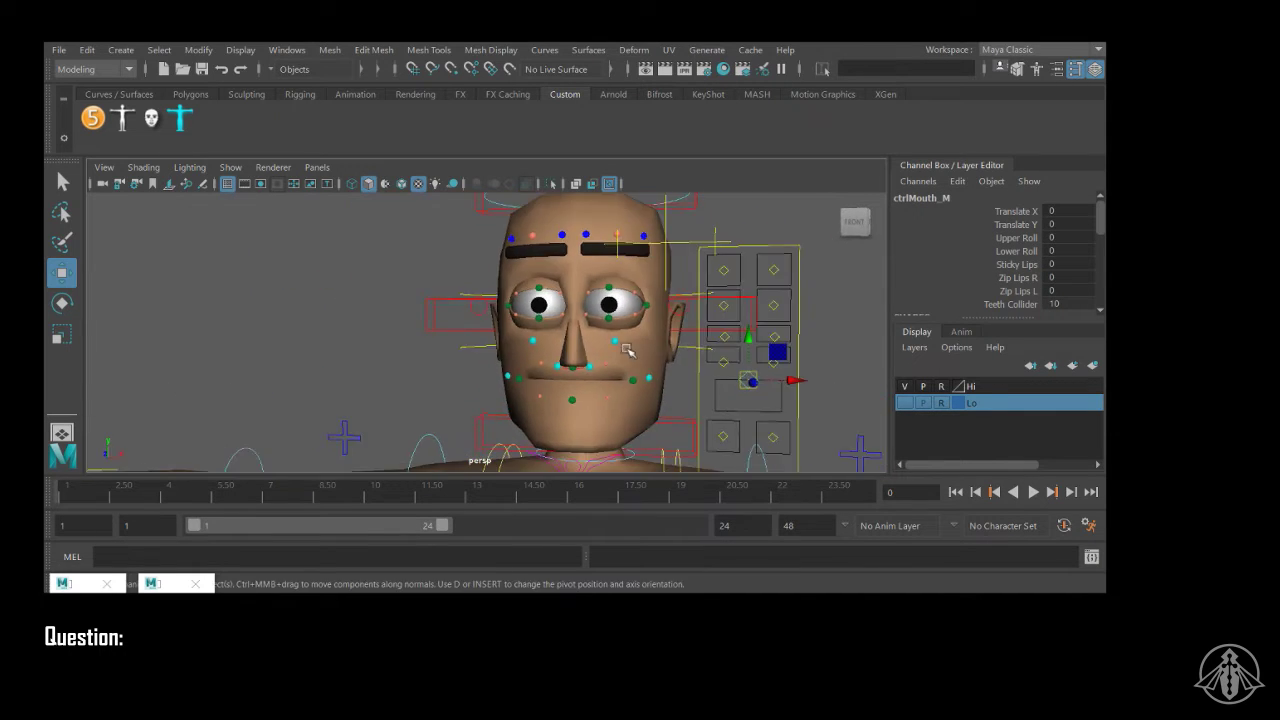
alt+drag(645, 342, 673, 346)
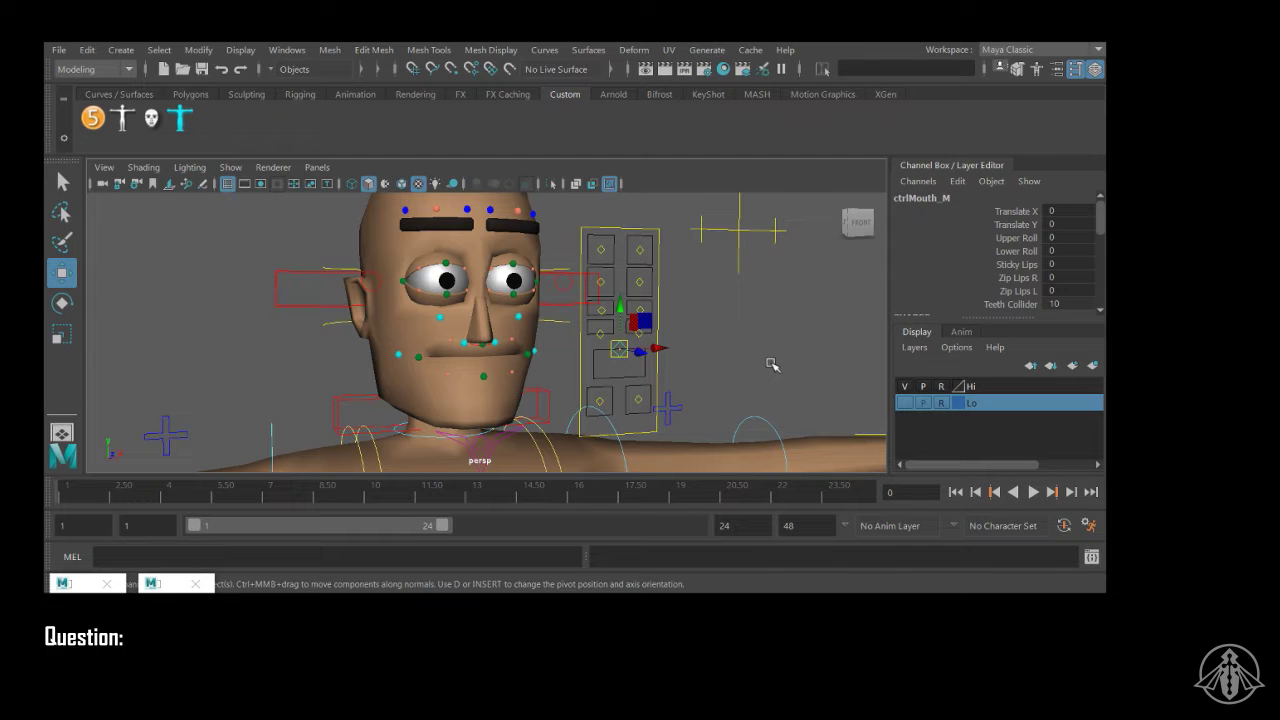
alt+middle_drag(772, 365, 734, 294)
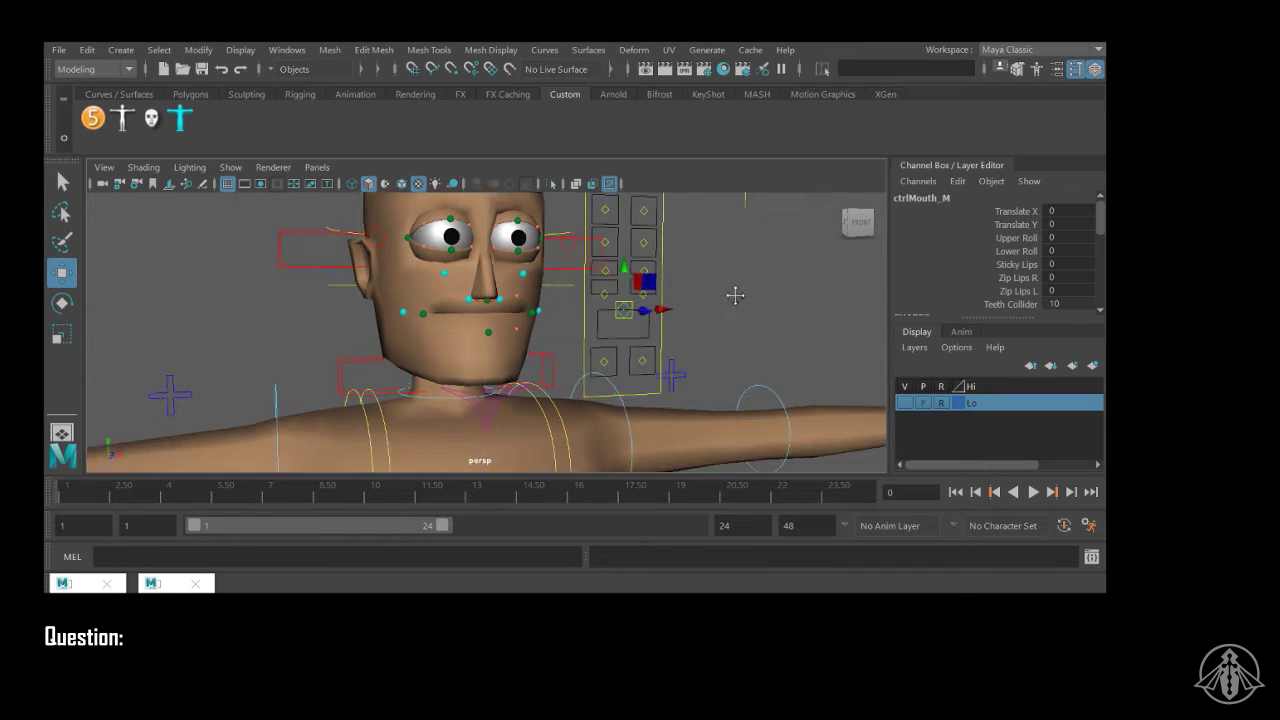
alt+drag(734, 294, 706, 281)
drag(706, 326, 739, 331)
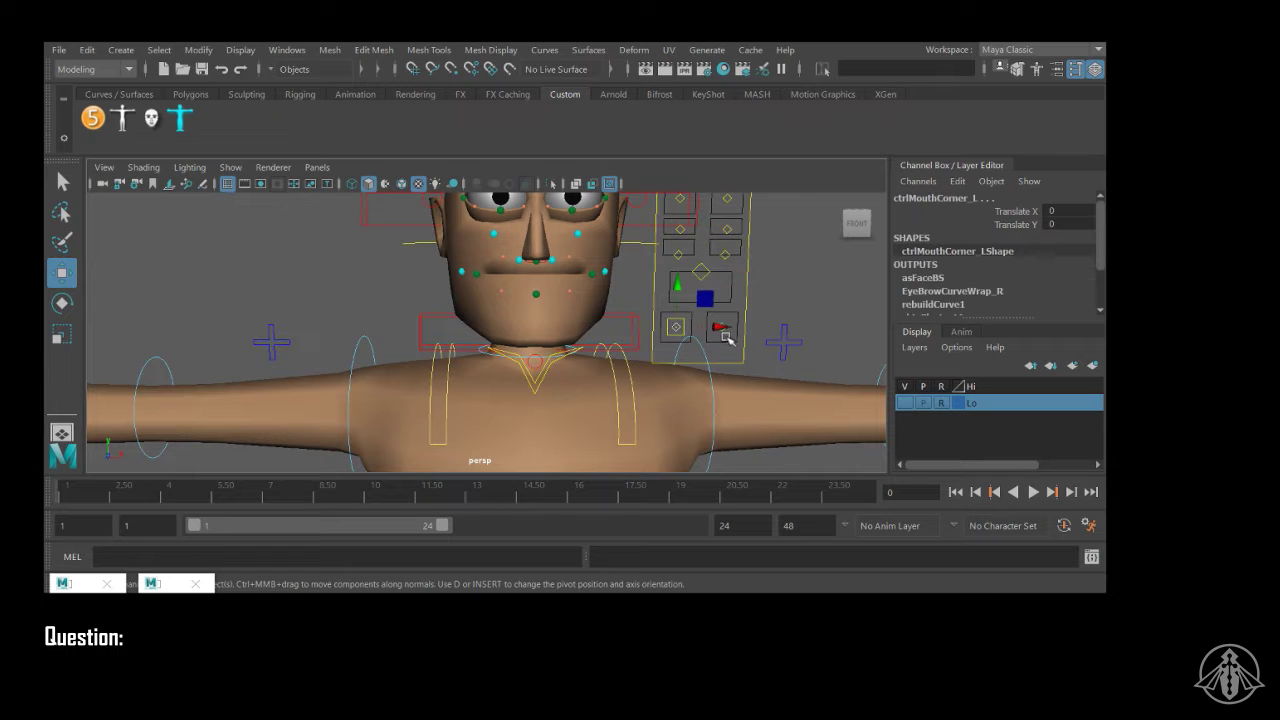
middle_drag(699, 327, 750, 325)
key(ctrl+z)
Step: Frame the Fingers_L control and try curling the index, middle, ring, pinky and thumb together, undoing the curl
alt+right_drag(750, 325, 586, 324)
alt+drag(586, 324, 523, 336)
click(574, 333)
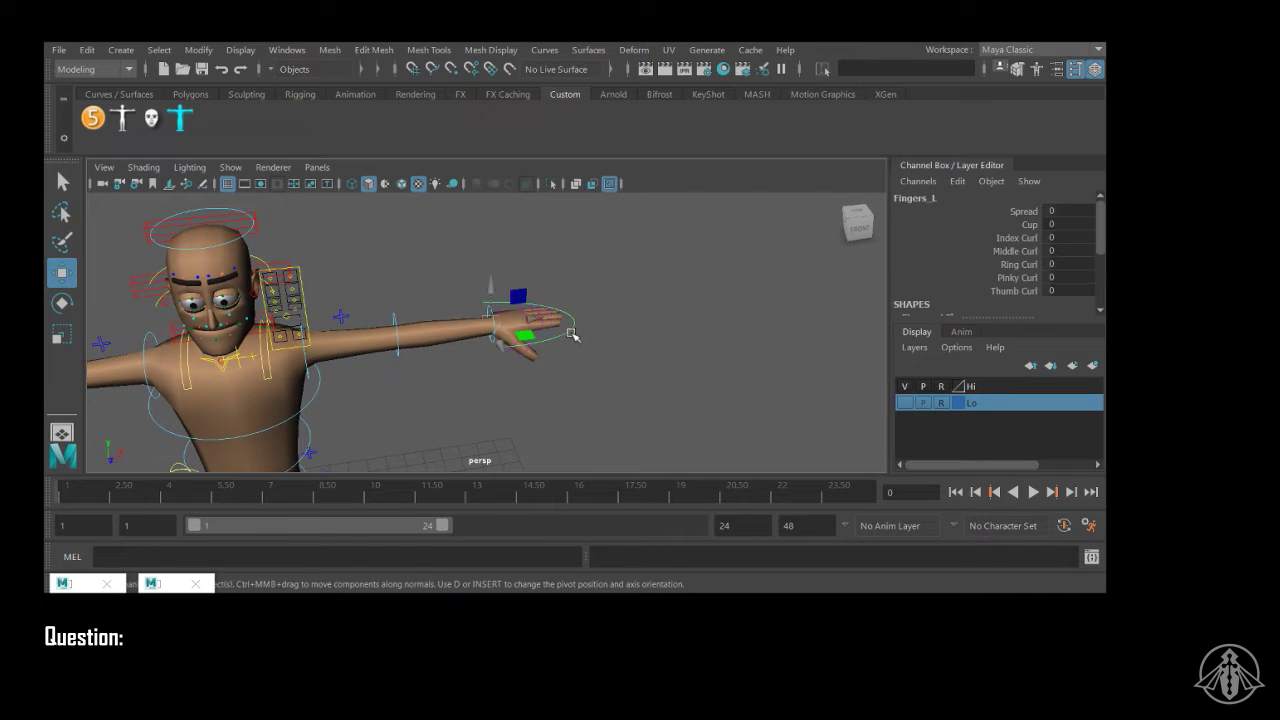
key(f)
drag(1034, 240, 1020, 292)
middle_drag(711, 318, 723, 315)
key(ctrl+z)
key(ctrl+z)
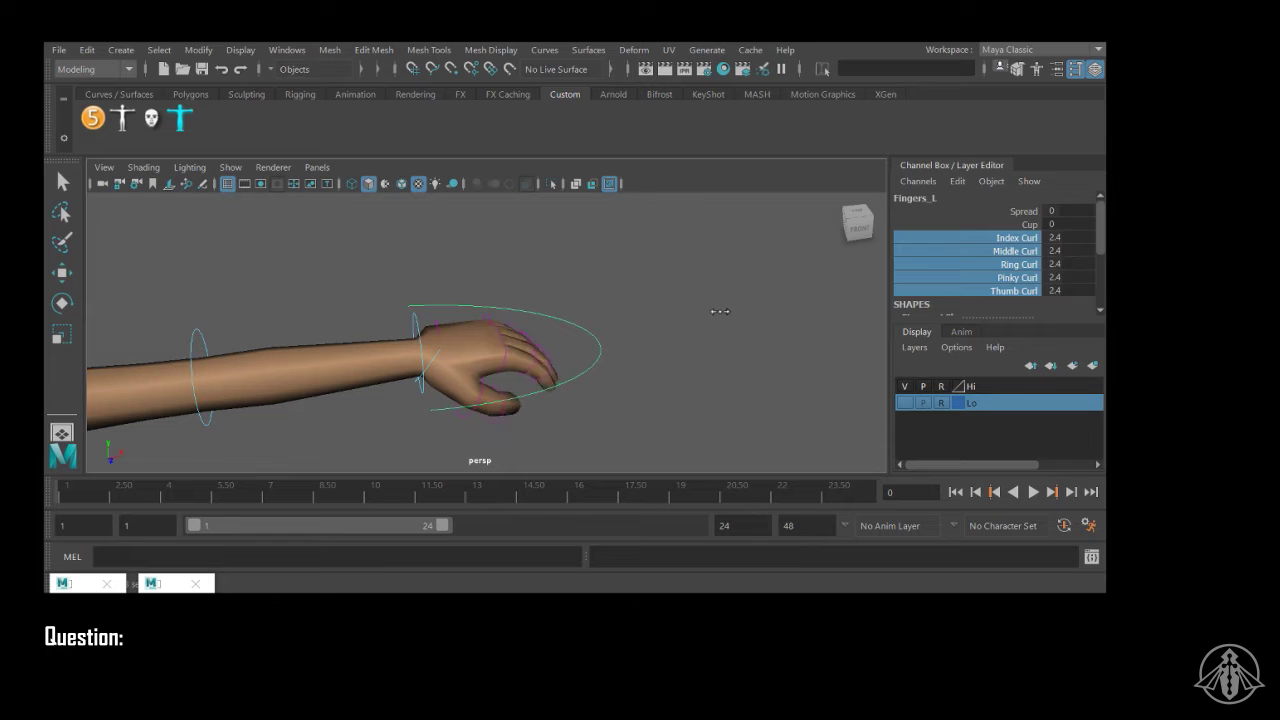
Step: Try the Cup and Spread attributes of the Fingers_L control on the left hand, undoing both changes
click(1008, 225)
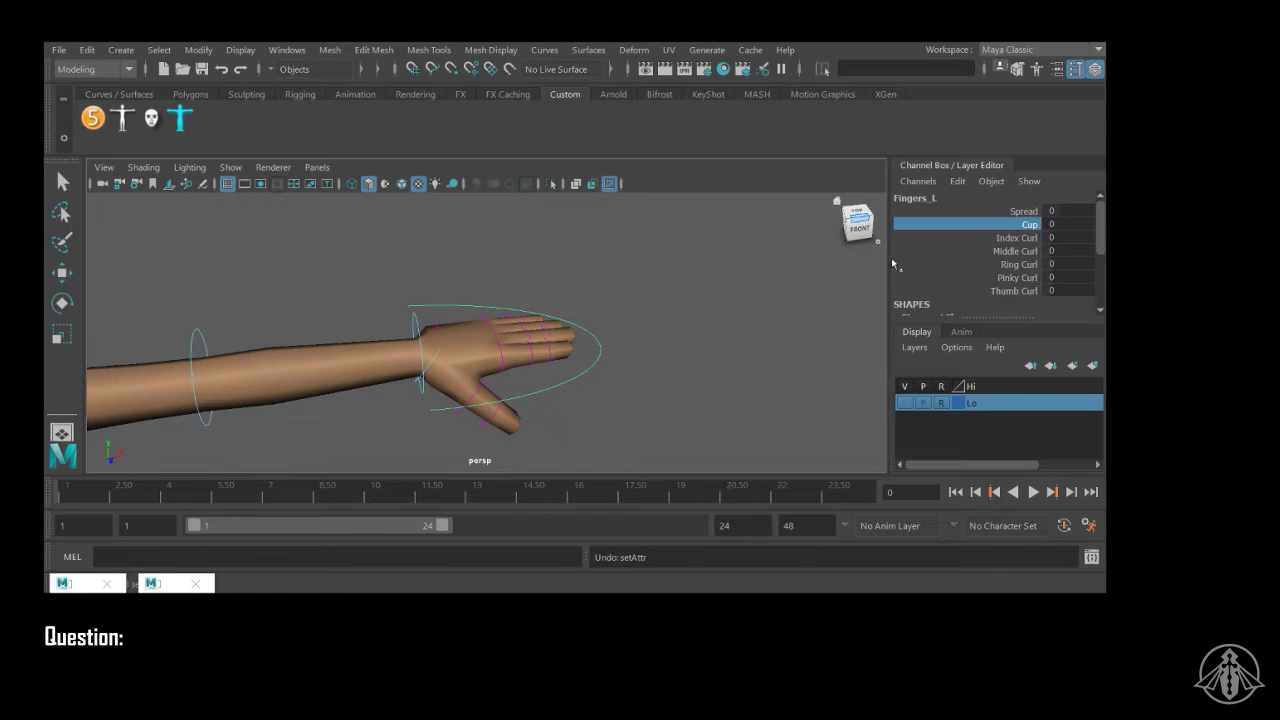
middle_drag(590, 345, 618, 349)
alt+drag(666, 366, 591, 329)
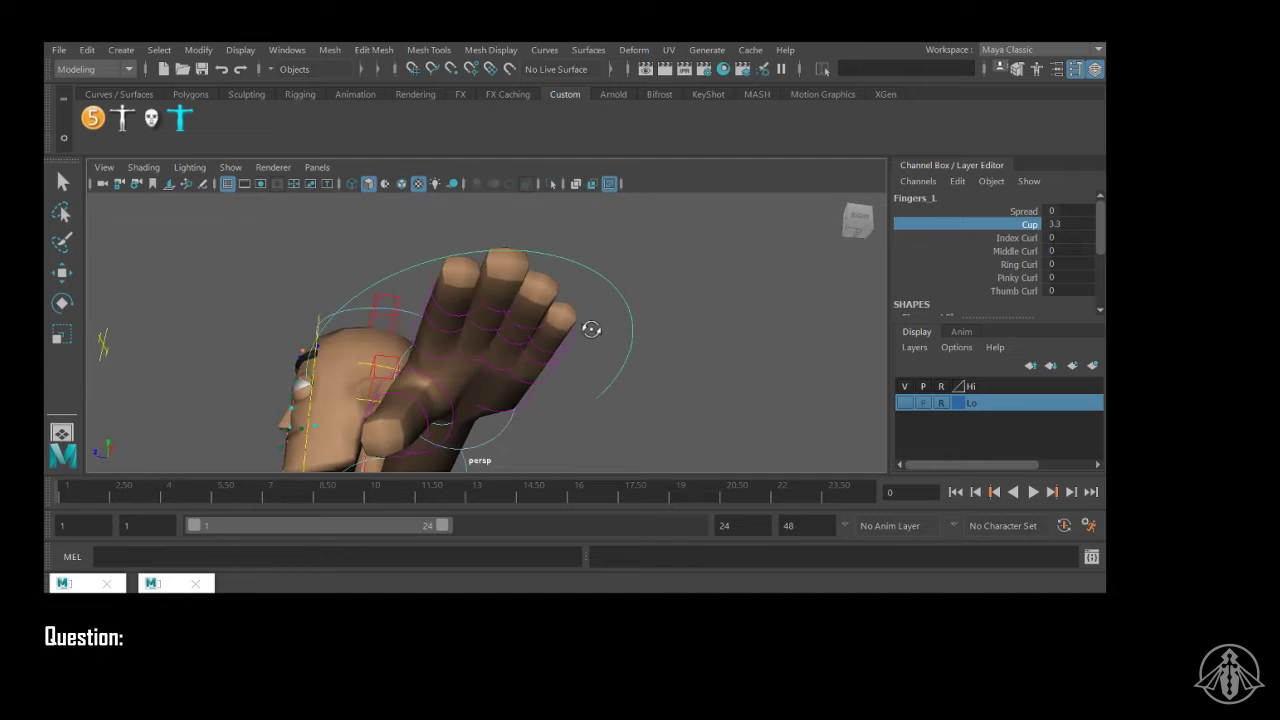
click(1018, 211)
middle_drag(560, 331, 595, 331)
key(ctrl+z)
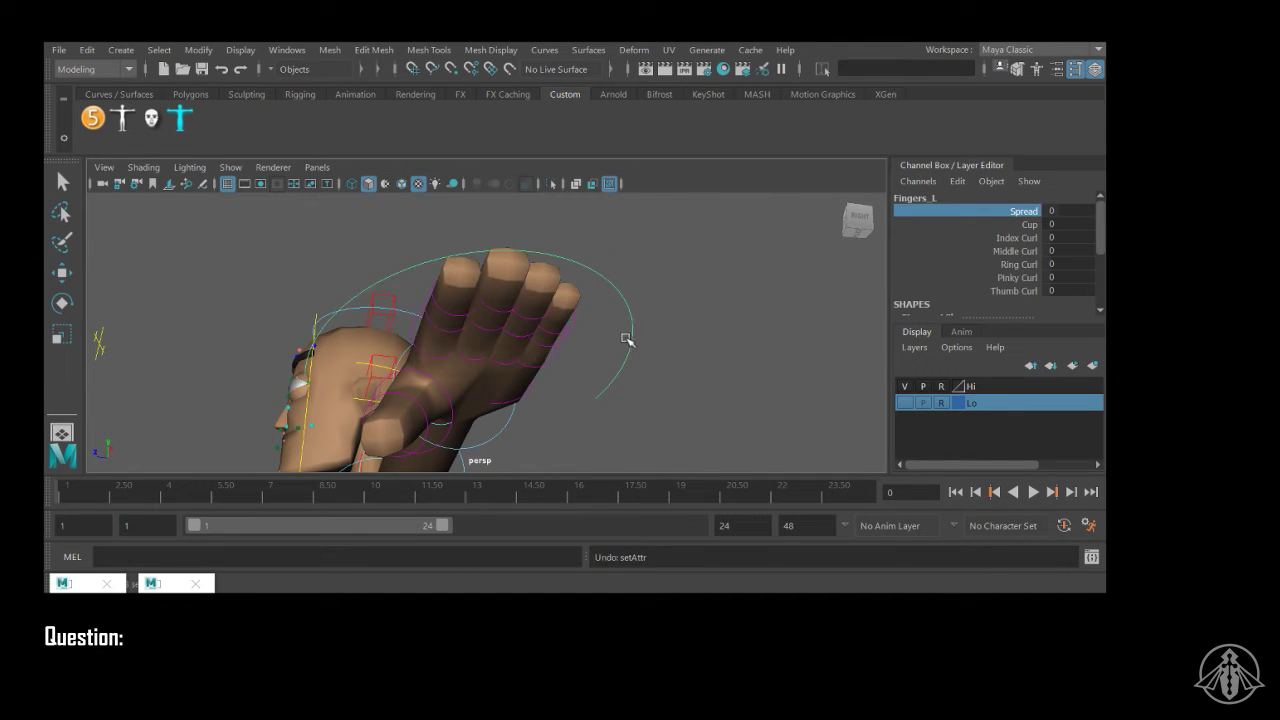
Step: Examine the left hand and arm controls of the Max rig from several angles
alt+right_drag(628, 340, 434, 306)
alt+drag(434, 306, 509, 392)
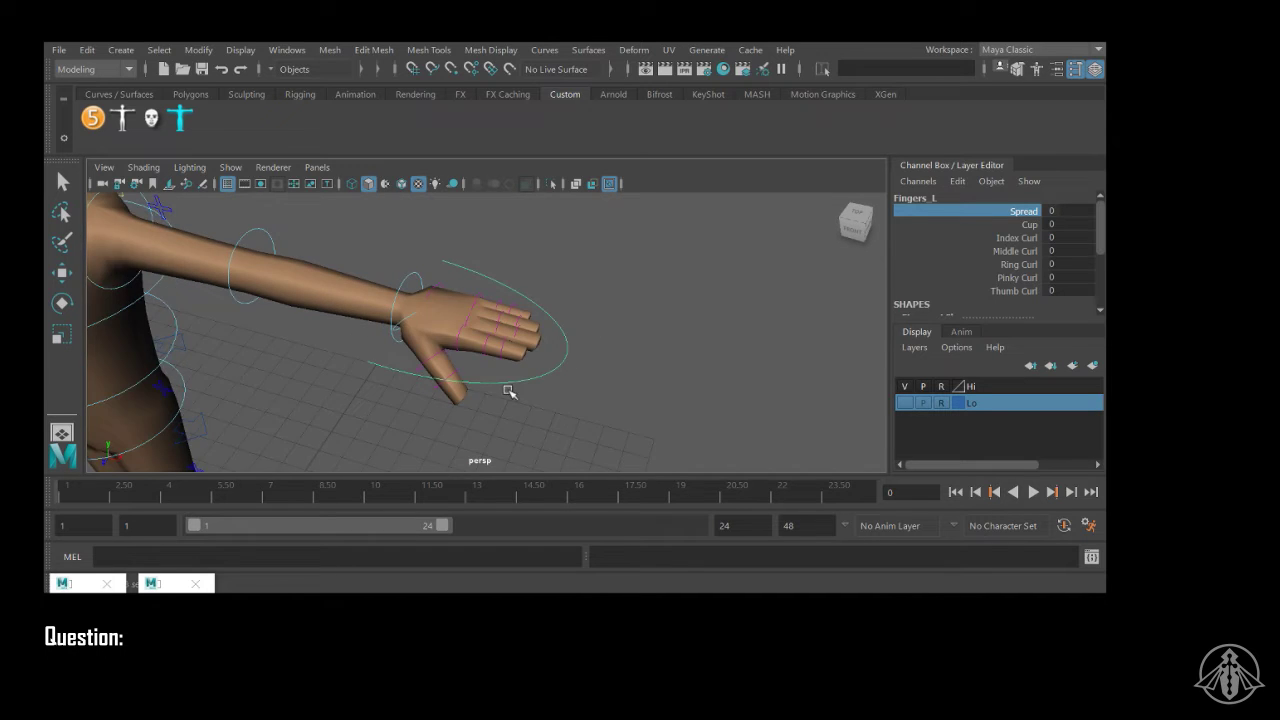
alt+right_drag(509, 392, 490, 385)
alt+middle_drag(520, 362, 624, 353)
alt+right_drag(624, 353, 675, 358)
alt+middle_drag(675, 358, 699, 350)
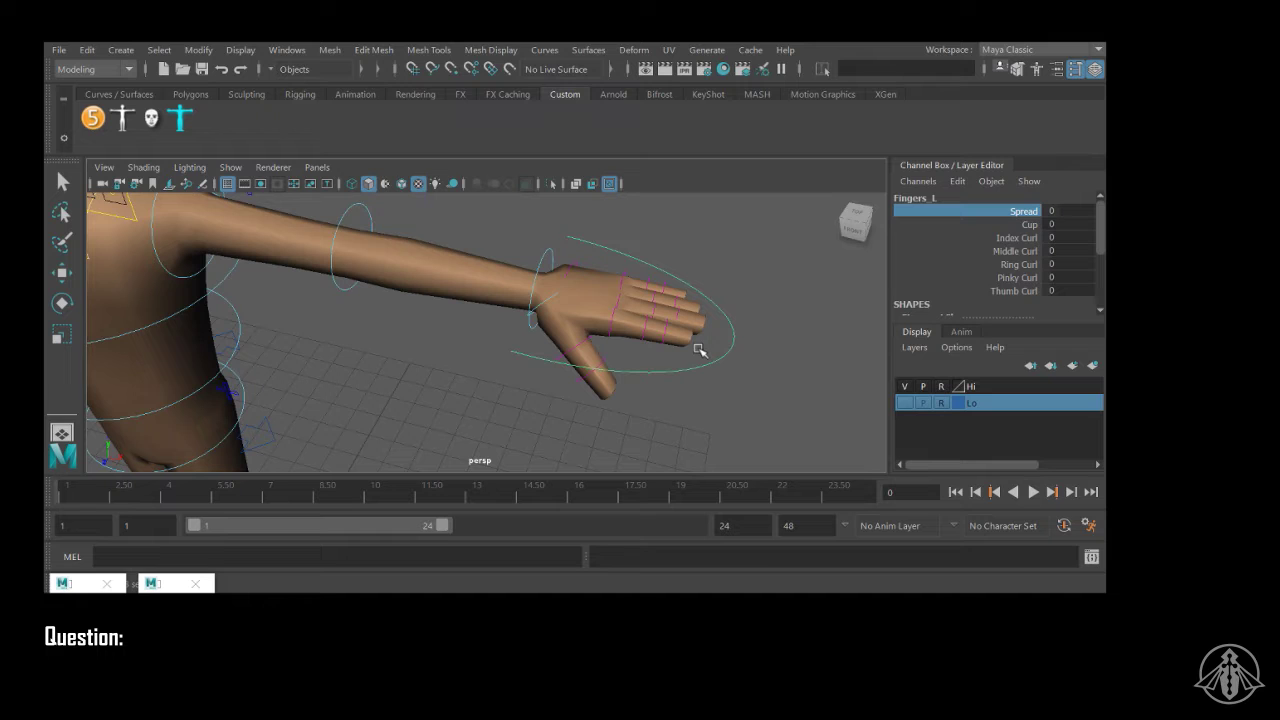
alt+drag(760, 331, 617, 283)
alt+middle_drag(617, 283, 655, 302)
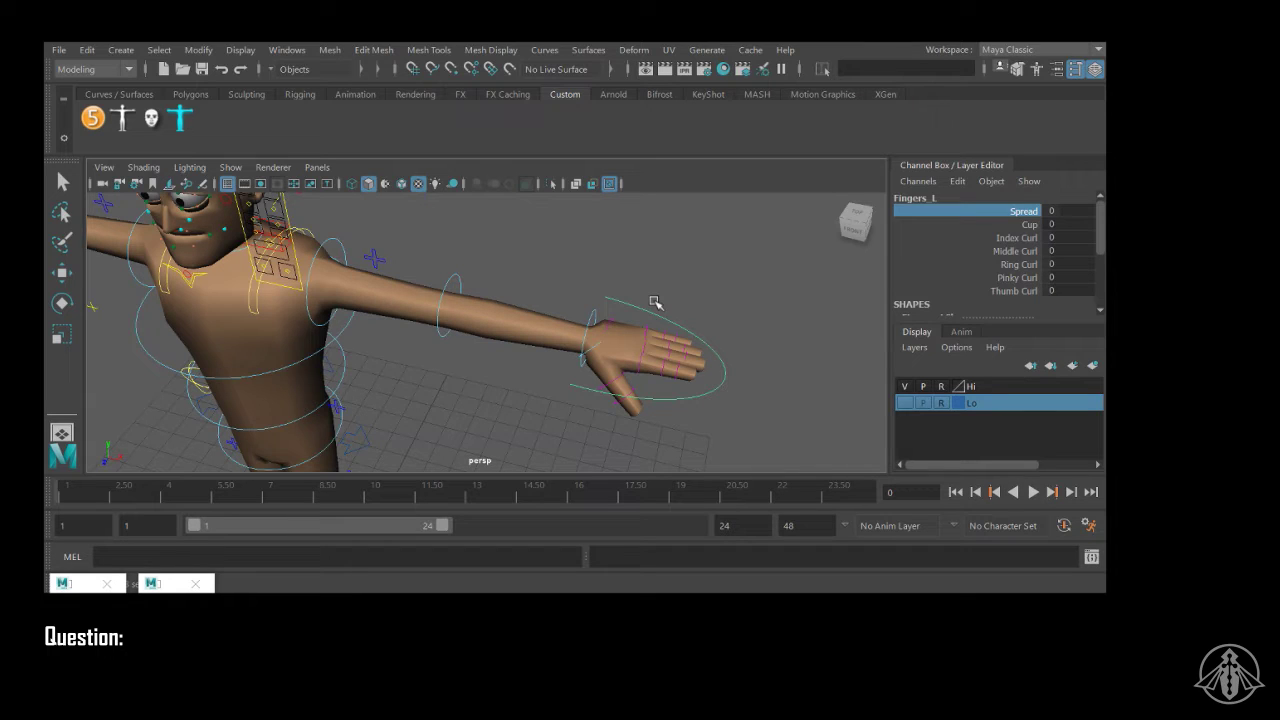
Step: Switch the left arm to IK by setting FKIKBlend to 10 on the FKIKArm_L control beside the shoulder
alt+right_drag(609, 296, 514, 303)
alt+drag(514, 303, 682, 268)
alt+middle_drag(682, 268, 725, 292)
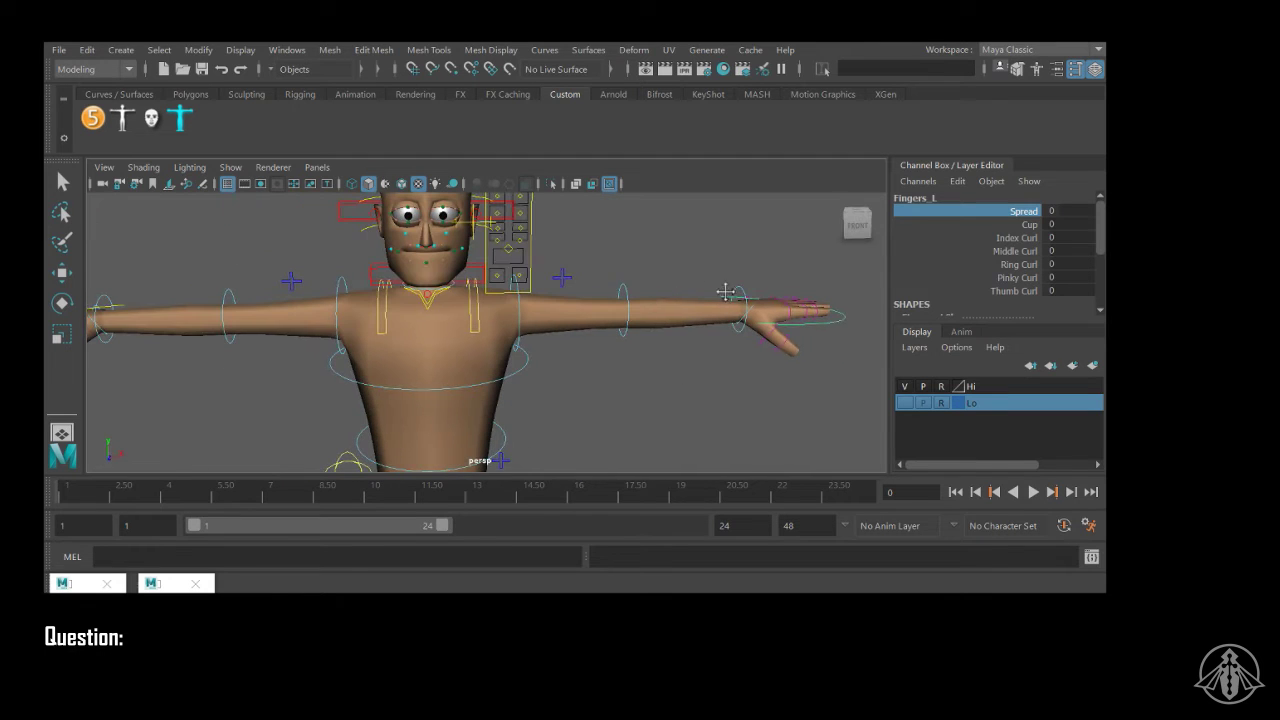
click(562, 277)
alt+right_drag(667, 291, 520, 290)
alt+drag(520, 290, 566, 286)
click(1005, 212)
middle_drag(612, 277, 663, 272)
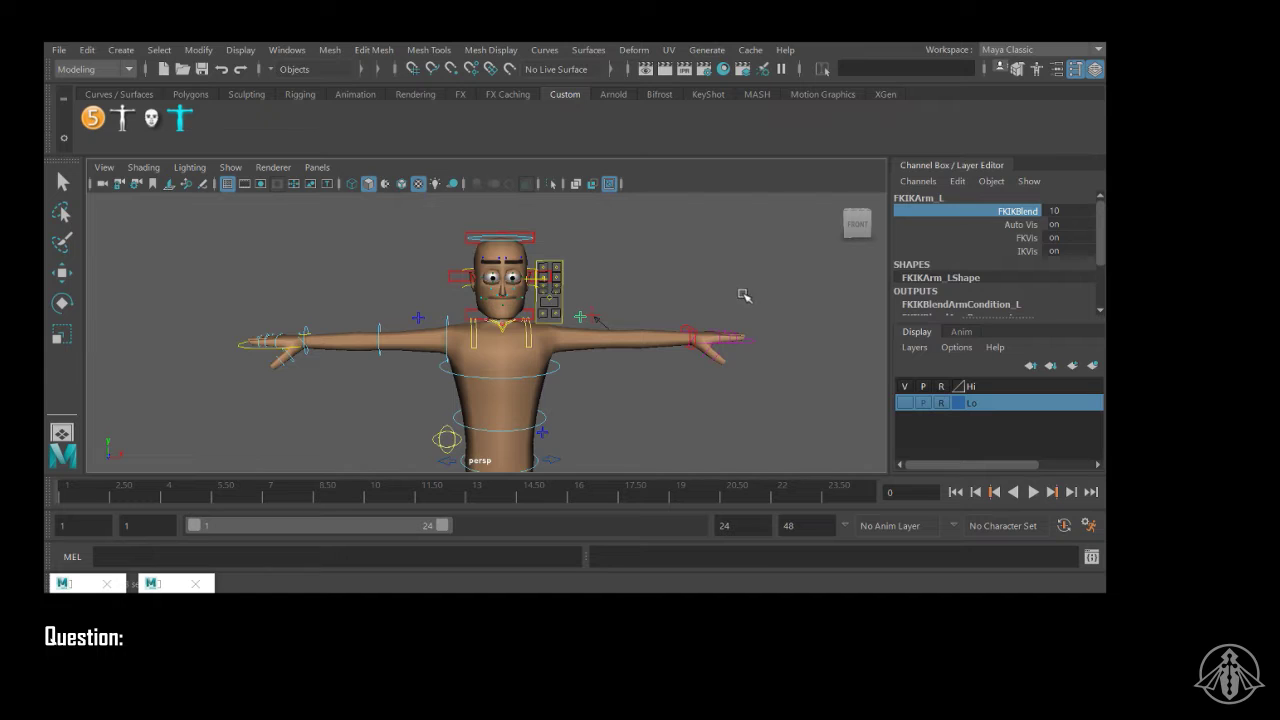
Step: Try bending the left arm by moving the IKArm_L wrist control inward and down
alt+right_drag(487, 257, 711, 280)
alt+middle_drag(711, 280, 603, 266)
alt+drag(603, 266, 603, 281)
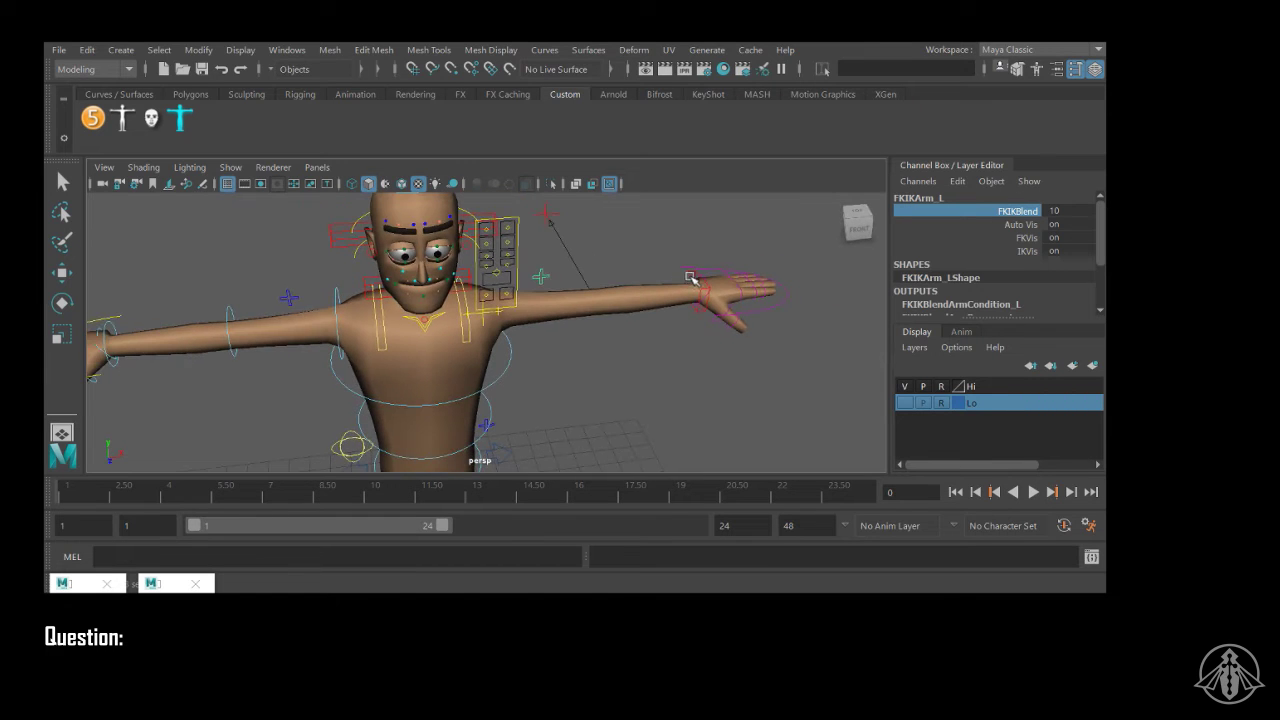
click(700, 287)
key(w)
alt+drag(714, 312, 703, 300)
mouse_move(723, 316)
middle_down()
mouse_move(708, 354)
mouse_move(708, 321)
middle_up()
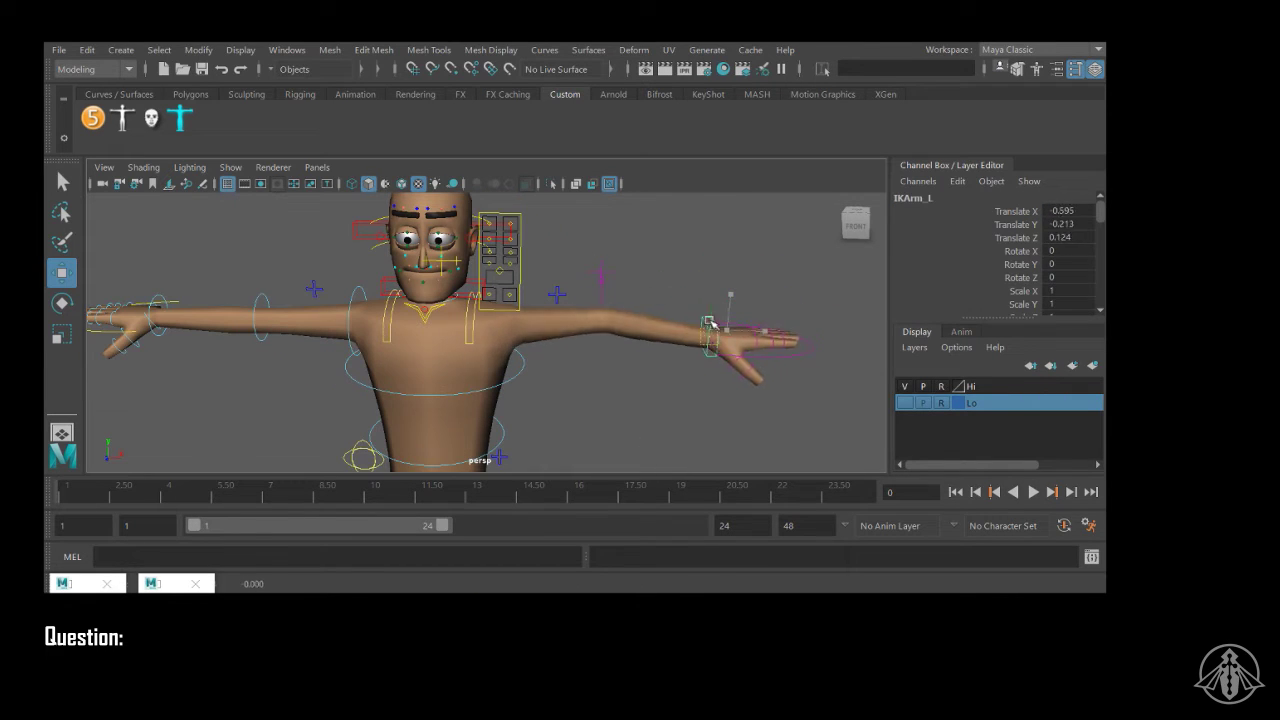
Step: Select the left elbow's PoleArm_L control, try raising it to Translate Y 2.308, and undo the move
click(604, 278)
alt+drag(608, 277, 598, 243)
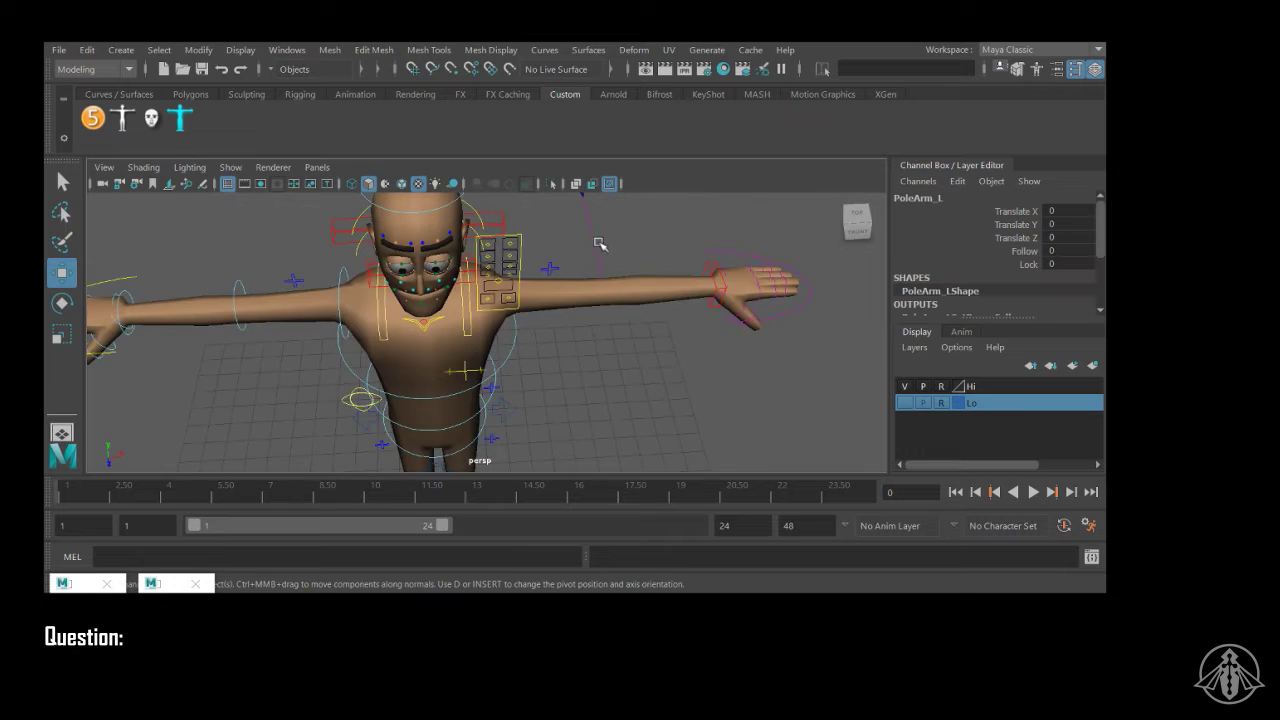
alt+middle_drag(598, 243, 611, 346)
alt+drag(611, 346, 554, 234)
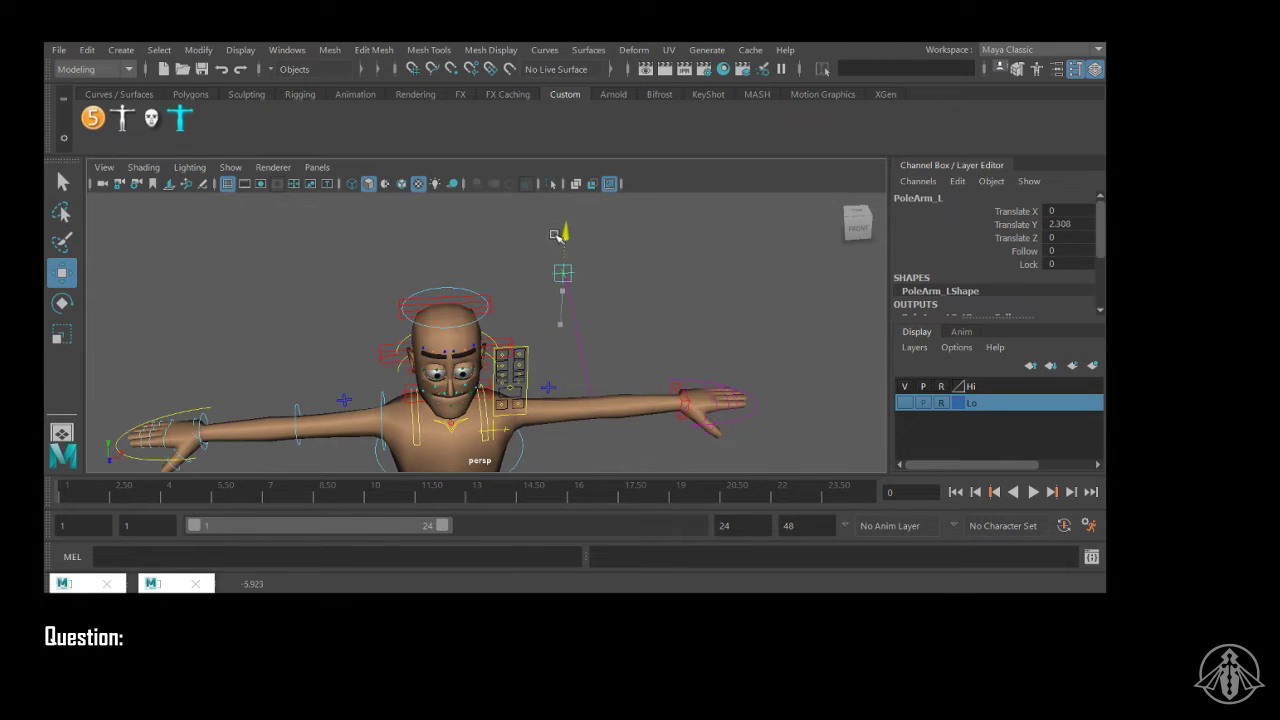
key(ctrl+z)
Step: Select the left wrist's IK control, and switch the arm back to FK by setting FKIKBlend to 0 on FKIKArm_L
alt+drag(609, 386, 626, 286)
alt+middle_drag(626, 286, 560, 267)
click(560, 267)
alt+drag(560, 267, 625, 272)
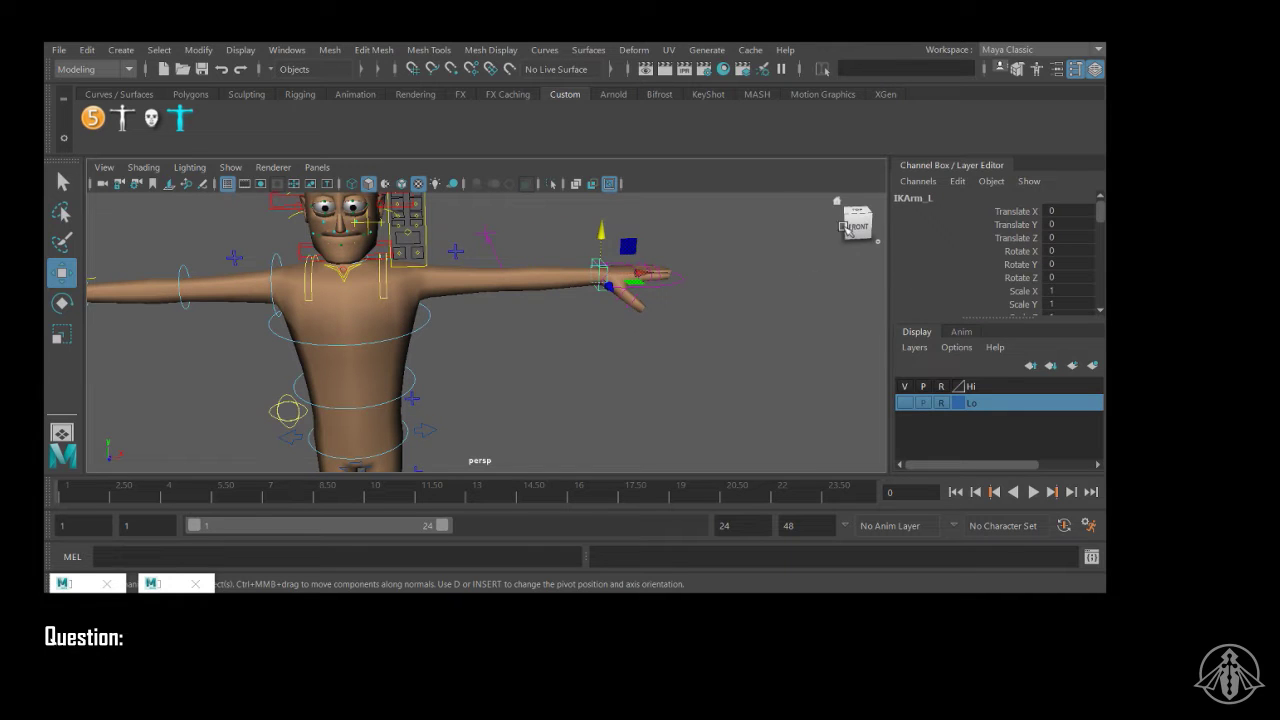
click(458, 252)
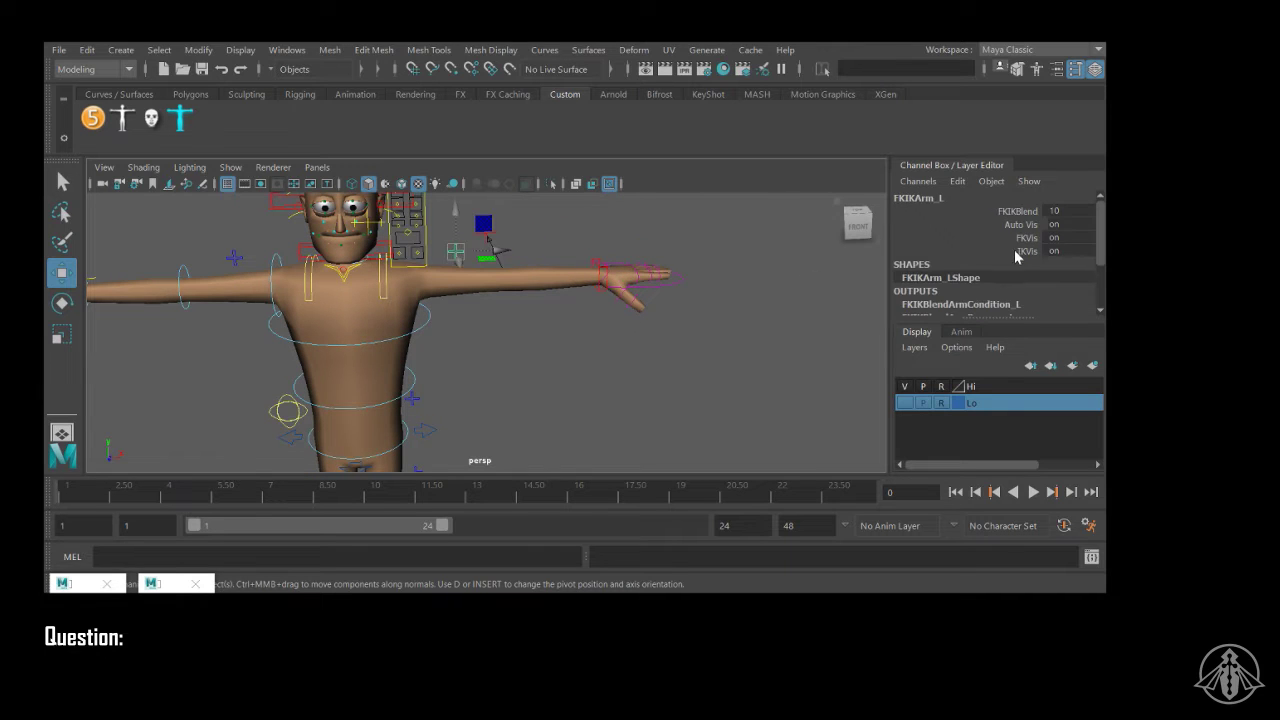
click(1016, 216)
middle_drag(627, 275, 442, 234)
alt+middle_drag(442, 285, 594, 326)
alt+drag(594, 326, 602, 308)
alt+right_drag(602, 308, 657, 320)
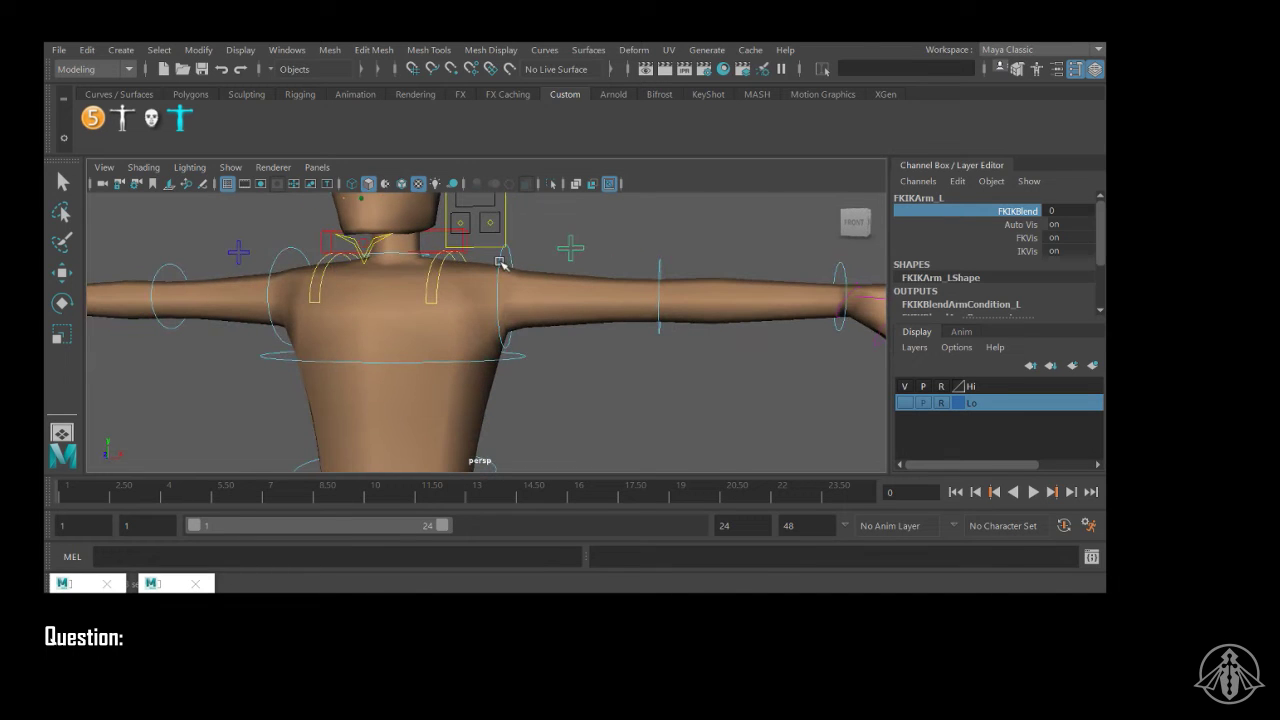
Step: Set Global to 10 on the left shoulder's FKShoulder_L control
click(500, 262)
key(w)
alt+middle_drag(505, 265, 520, 262)
scroll(975, 265, down, 3)
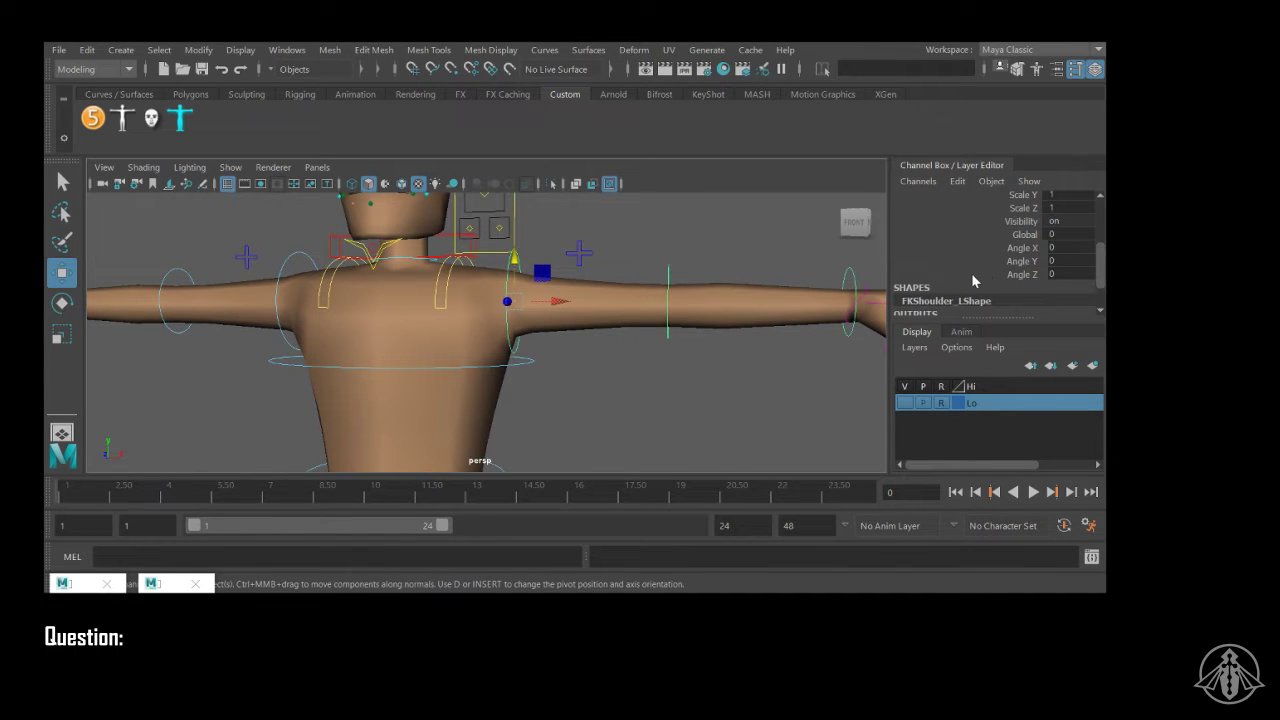
click(1032, 236)
alt+drag(620, 250, 683, 262)
alt+right_drag(683, 262, 634, 254)
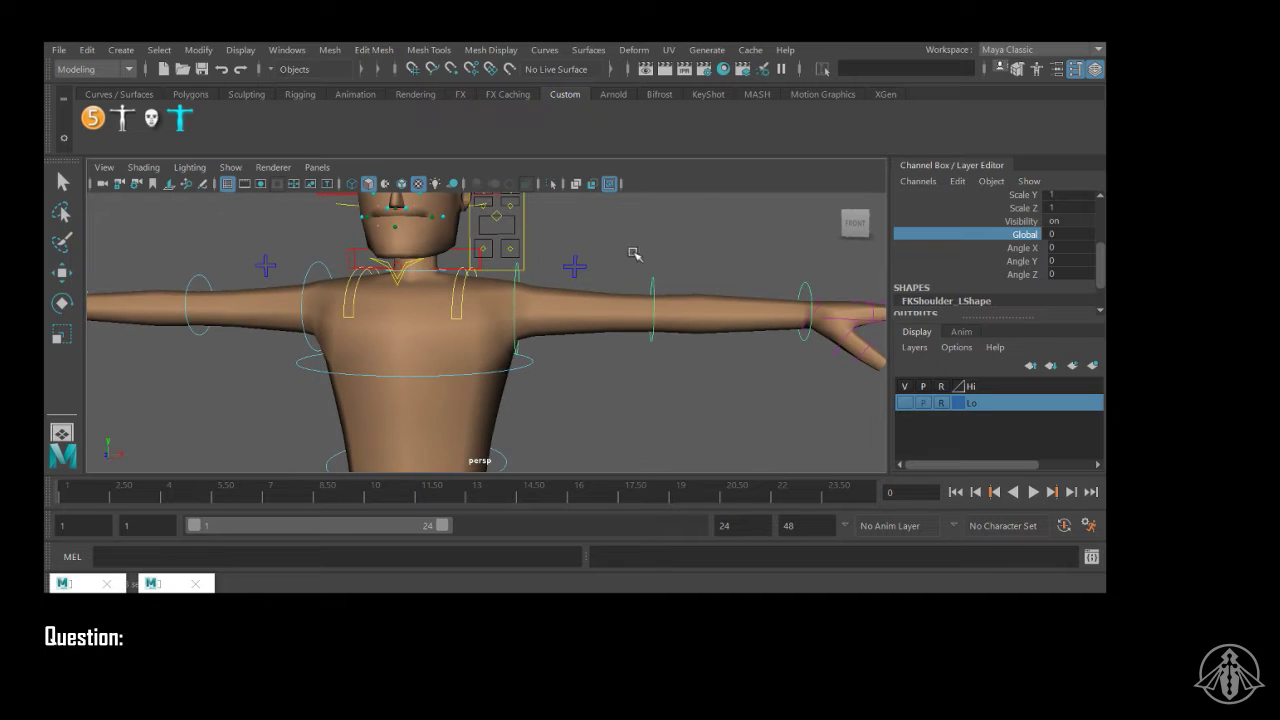
alt+middle_drag(704, 291, 705, 317)
alt+right_drag(705, 317, 641, 309)
middle_drag(583, 257, 642, 268)
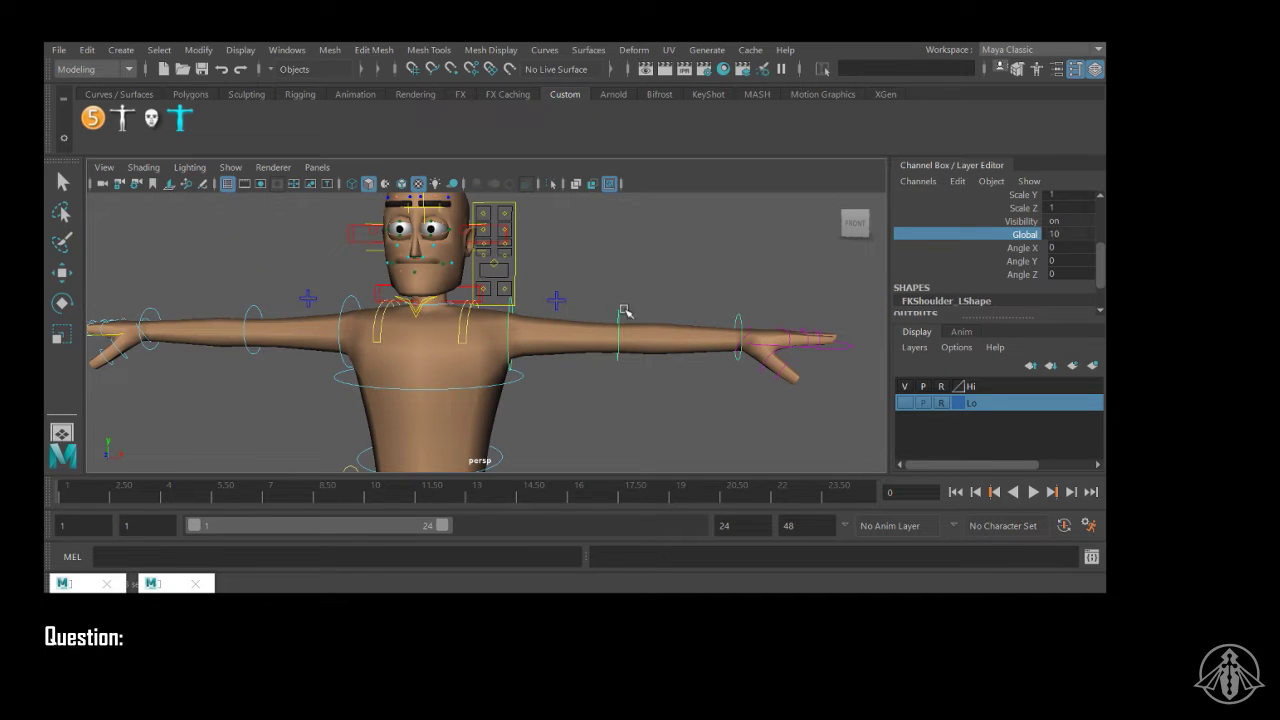
Step: Raise the FKScapula_L control to Translate X 0.083, Y 0.065 and Z -0.677, undoing the extra move
key(w)
click(468, 322)
click(470, 334)
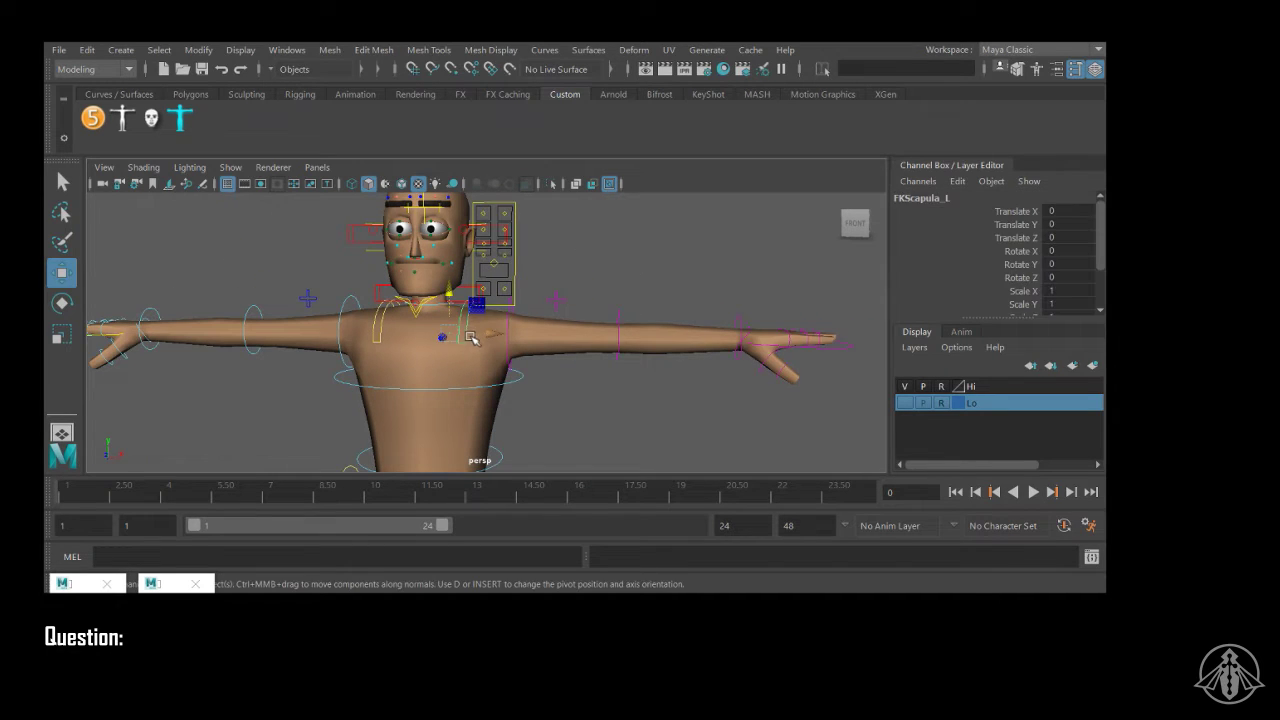
mouse_move(451, 335)
mouse_down()
mouse_move(448, 307)
mouse_move(450, 325)
mouse_up()
key(ctrl+z)
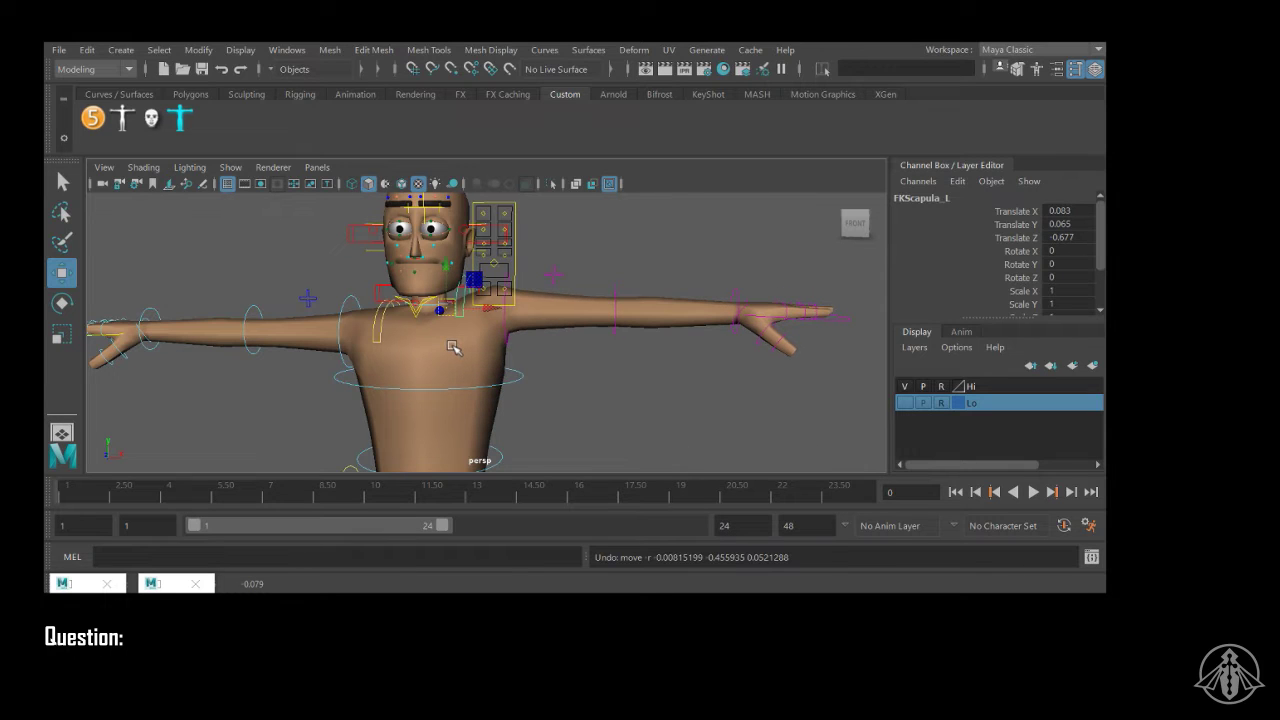
Step: Try rotating the FKScapula_L control to Rotate Y -21.569, and undo the rotation
key(e)
key(r)
key(e)
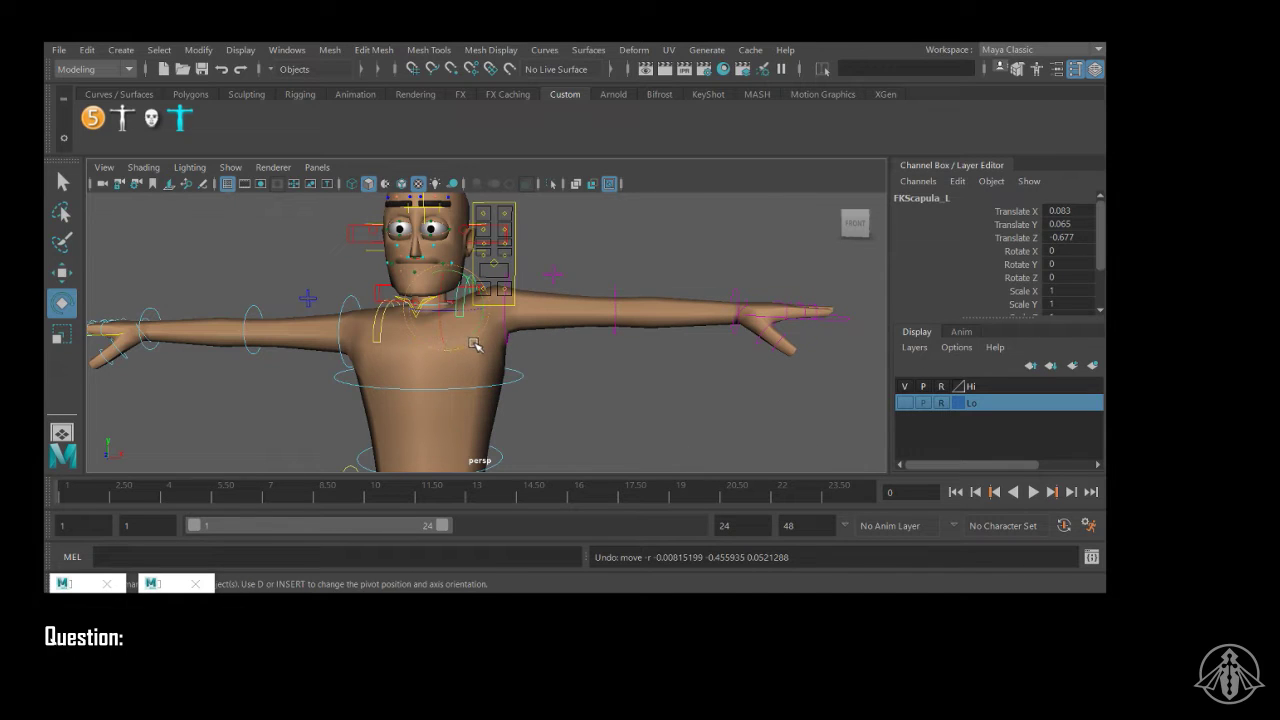
drag(478, 334, 488, 313)
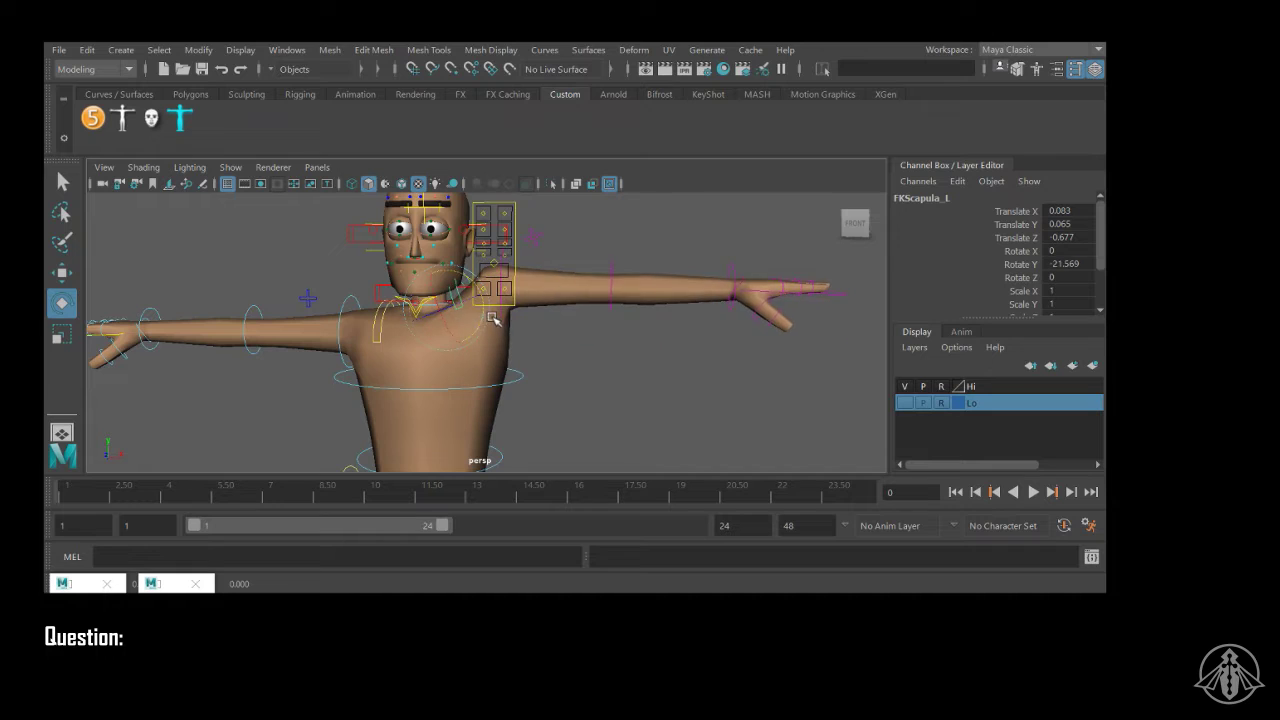
key(ctrl+z)
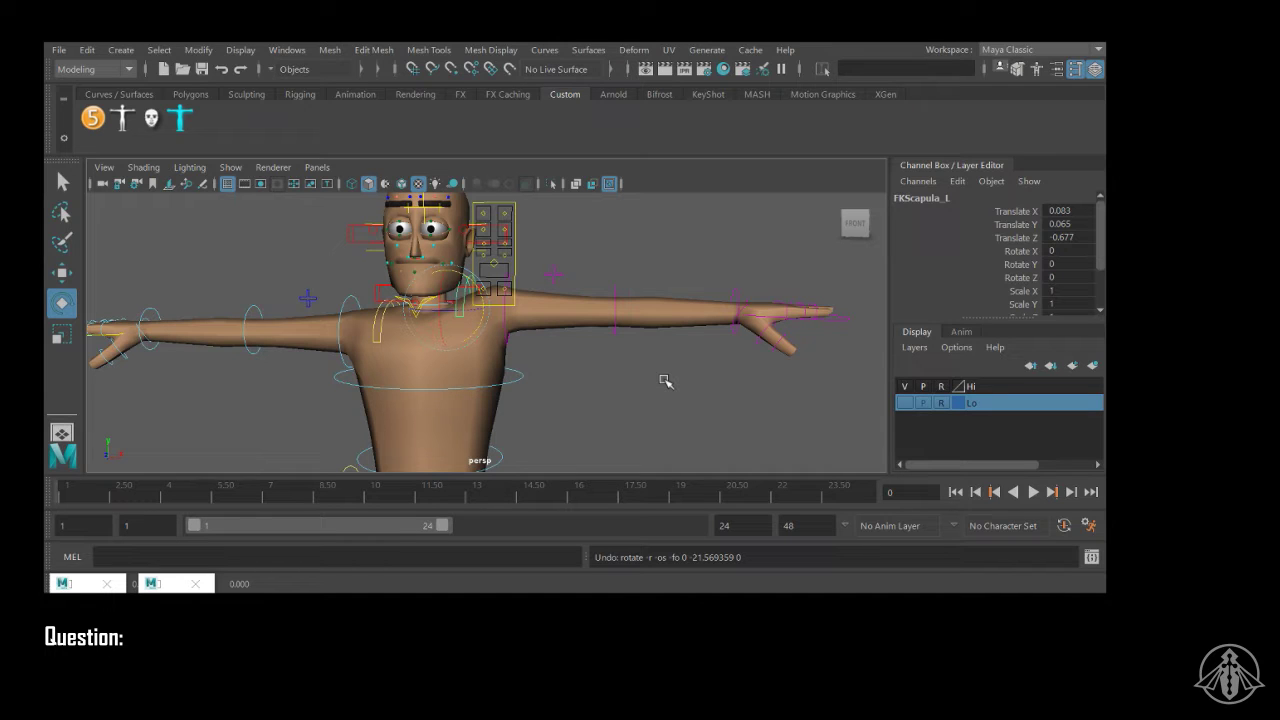
Step: Turn off global orientation on the FKShoulder_L control by setting Global to 0, and clear the selection
click(510, 338)
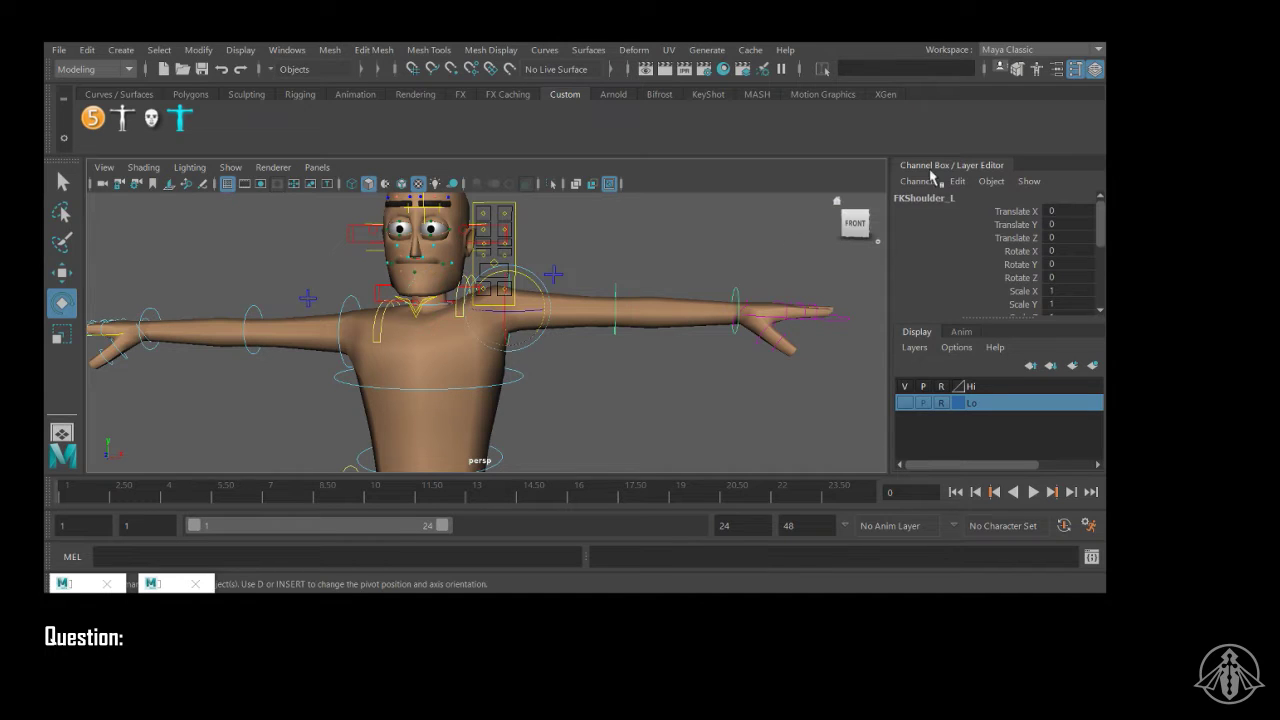
scroll(1038, 286, down, 3)
click(1020, 235)
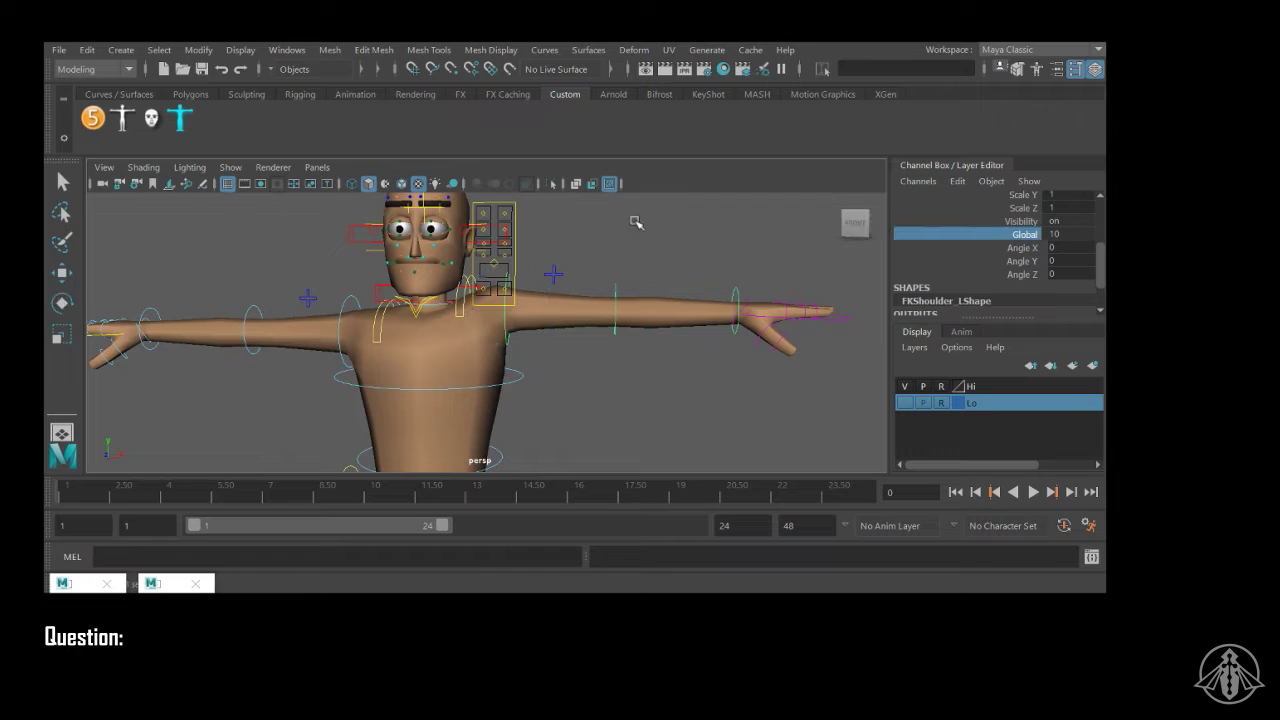
middle_drag(768, 252, 606, 249)
click(627, 220)
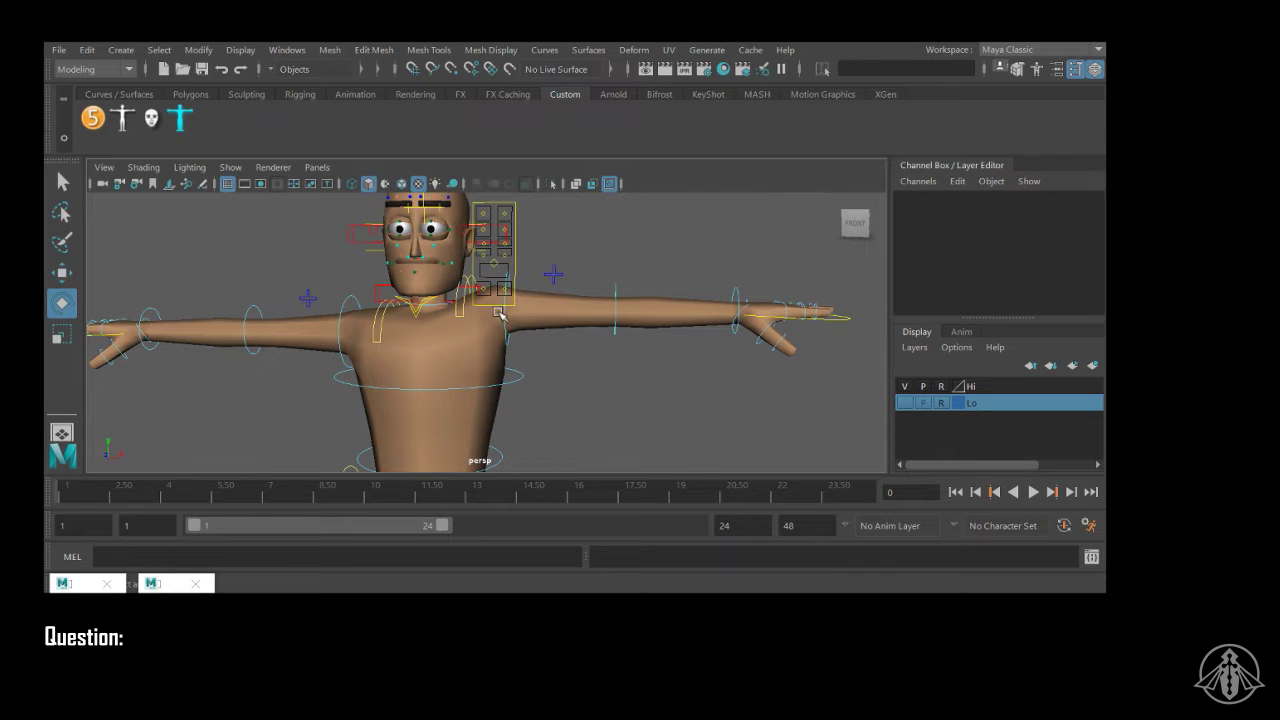
Step: Rotate the FKScapula_L control downward to Rotate Y 34.195 so the whole left arm drops with it
click(466, 300)
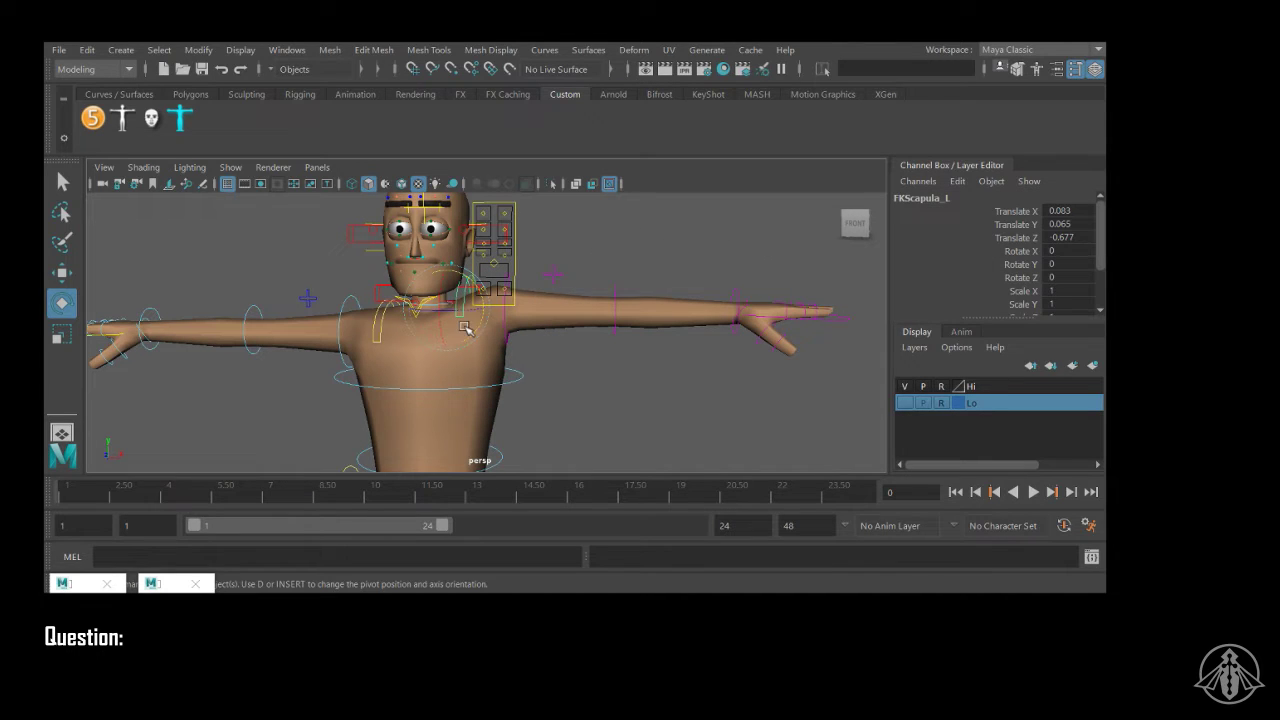
mouse_move(480, 326)
mouse_down()
mouse_move(466, 347)
mouse_move(485, 311)
mouse_move(472, 346)
mouse_up()
click(510, 317)
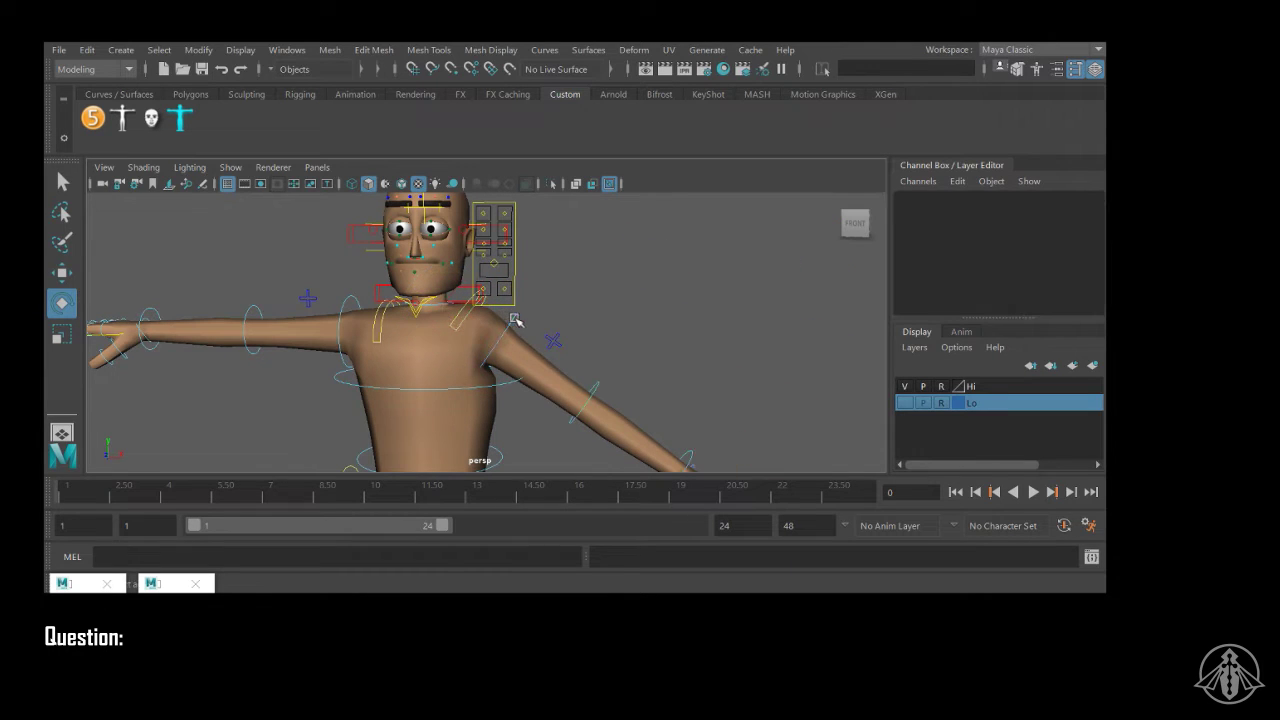
Step: Select FKShoulder_L on the lowered arm, set its Global attribute to 10, and deselect the control
click(517, 320)
scroll(1034, 275, down, 5)
scroll(1018, 228, up, 1)
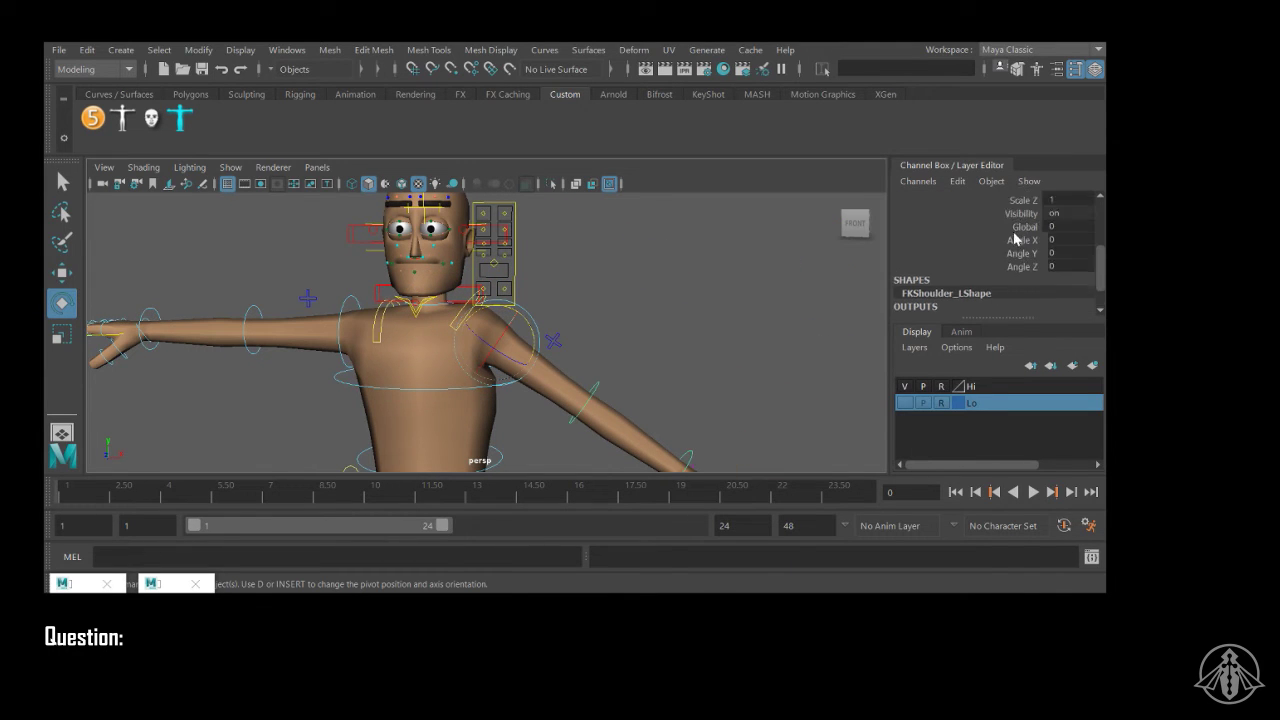
click(1015, 238)
click(1017, 228)
middle_drag(722, 257, 766, 258)
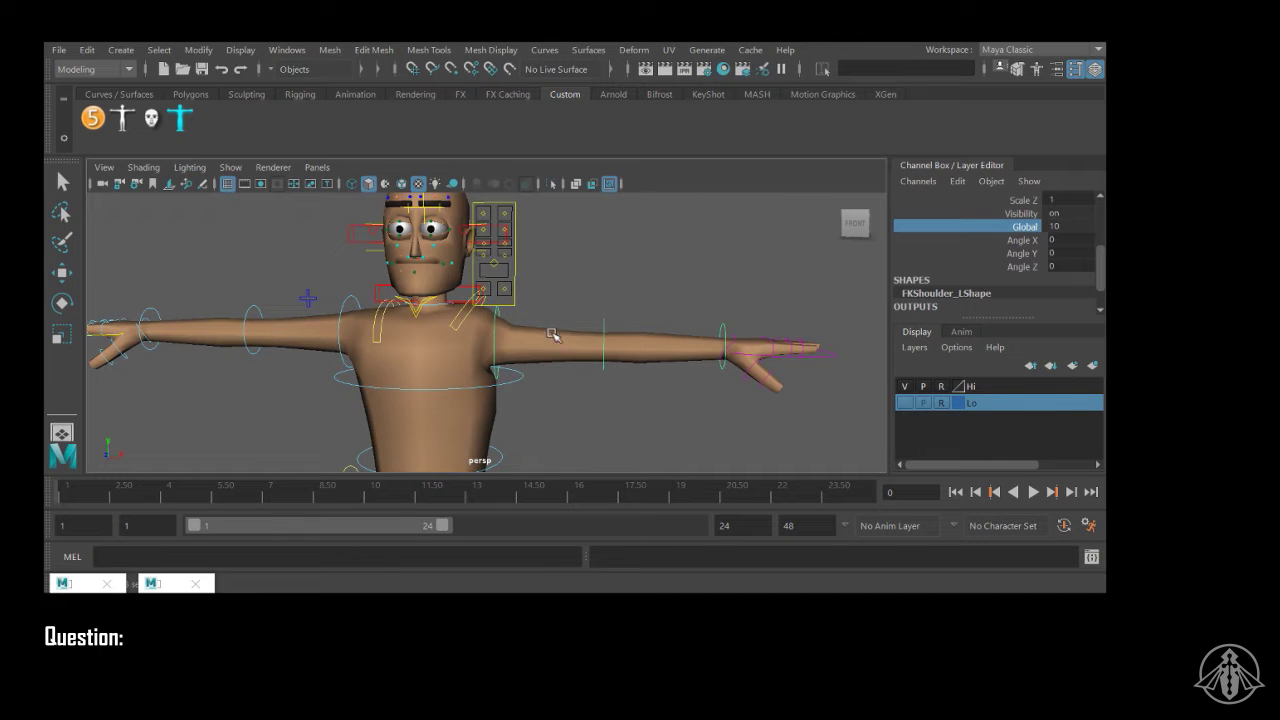
click(677, 304)
Step: Rotate the FKScapula_L control upward to Rotate Y -12.886, undoing the accidental selection of the neck squash control
click(471, 314)
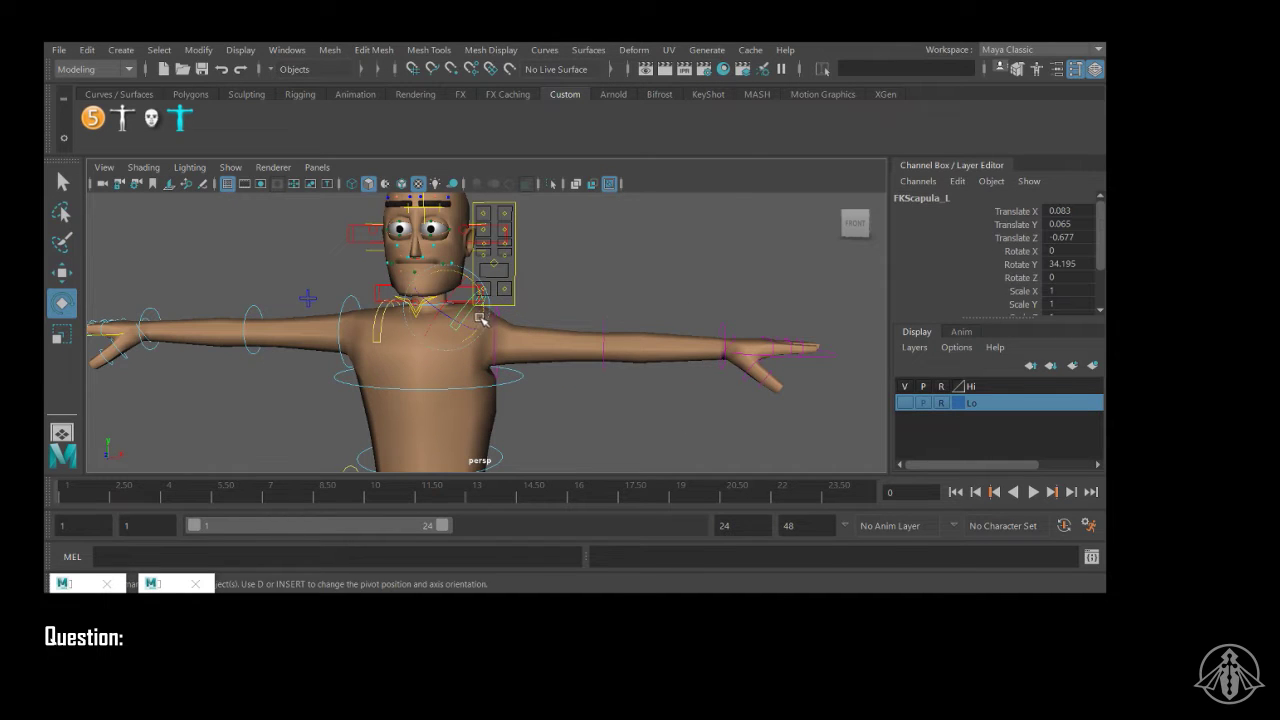
drag(480, 318, 489, 277)
click(479, 310)
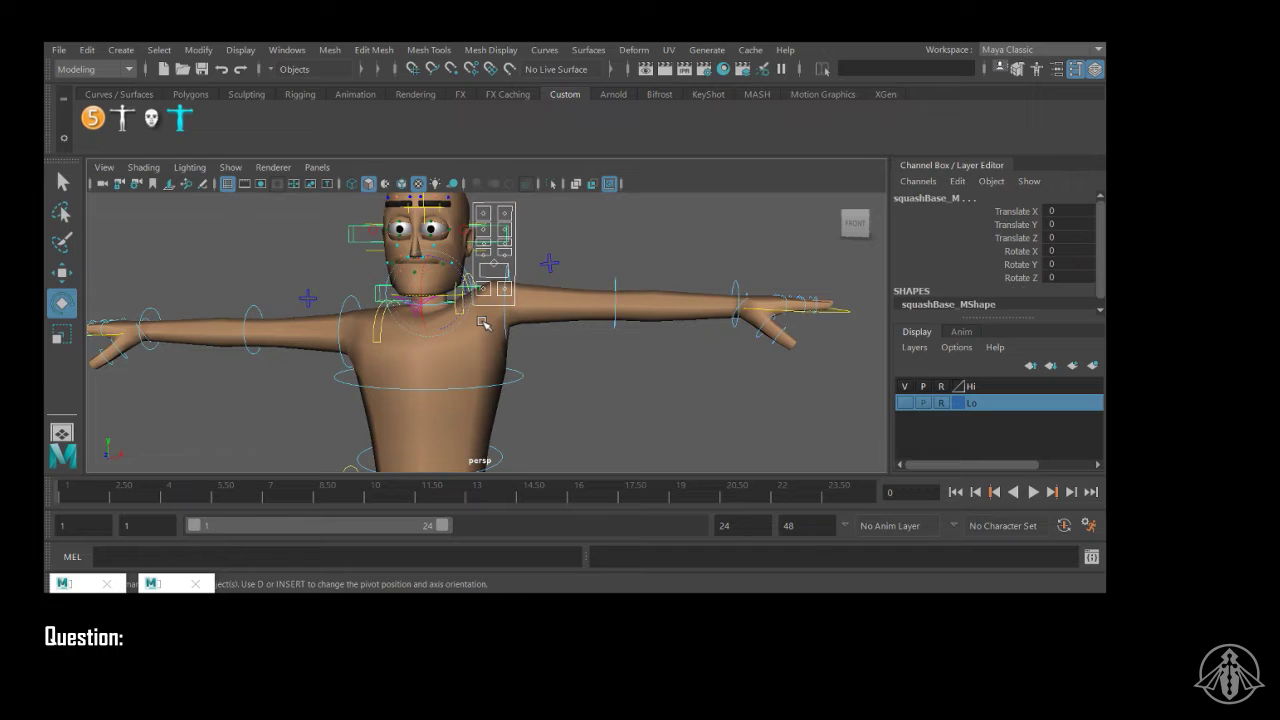
key(ctrl+z)
mouse_move(485, 321)
mouse_down()
mouse_move(471, 342)
mouse_move(484, 318)
mouse_up()
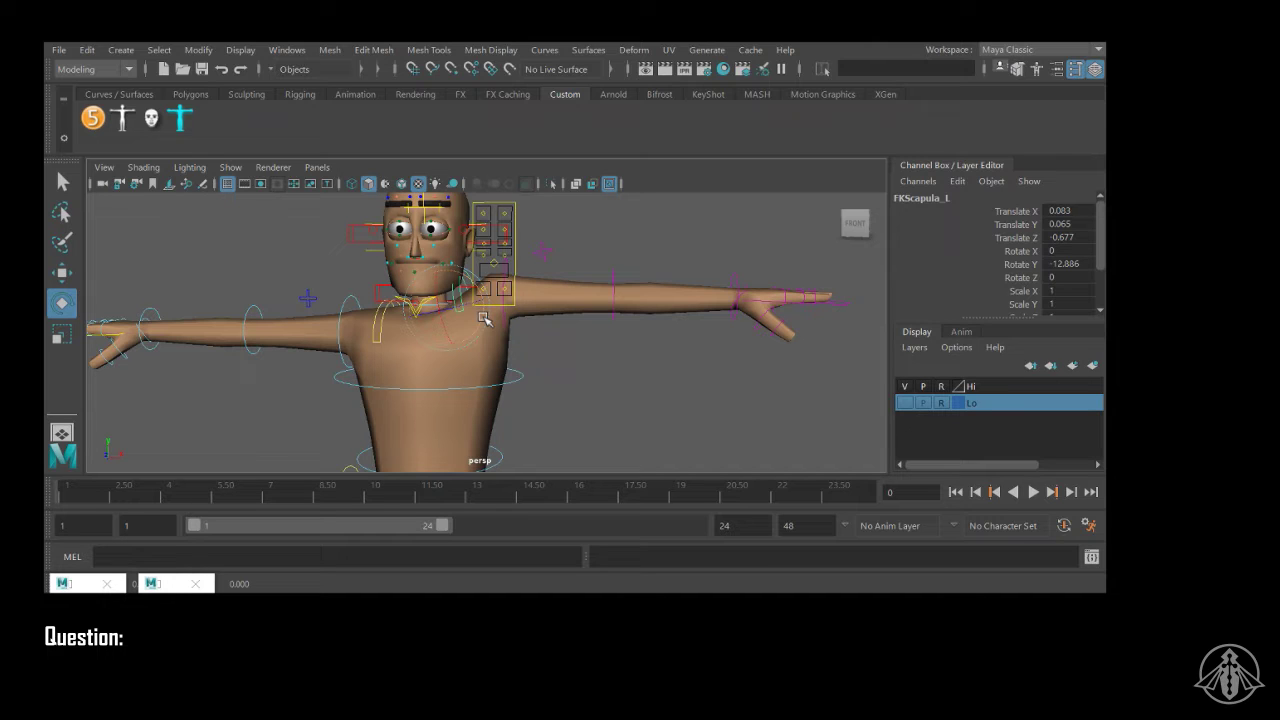
Step: Select the left foot's IKLeg_L control and move it forward to Translate Z 3.253
alt+right_drag(793, 348, 757, 351)
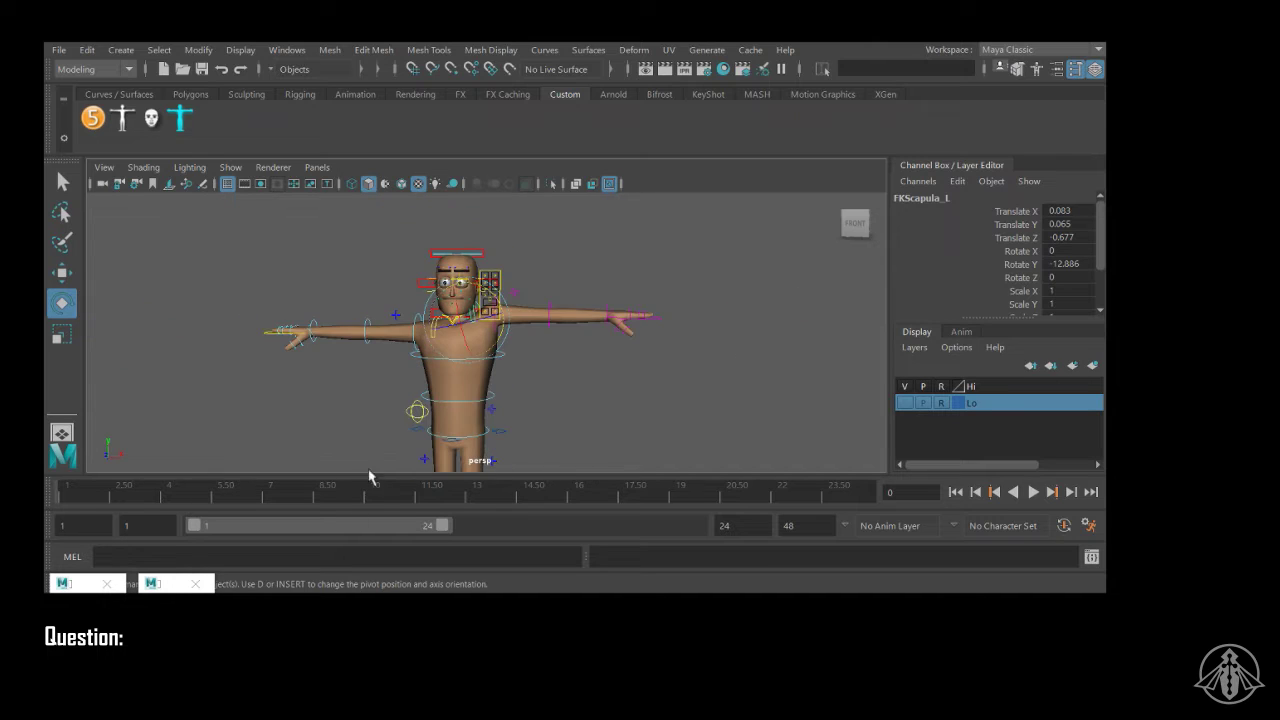
alt+middle_drag(411, 465, 486, 304)
alt+drag(486, 304, 574, 374)
alt+right_drag(574, 374, 680, 415)
alt+middle_drag(680, 415, 586, 340)
alt+drag(540, 342, 588, 374)
click(503, 378)
key(w)
Step: Make the left leg stretchable by setting Stretchy to 10 on IKLeg_L
scroll(1053, 258, down, 5)
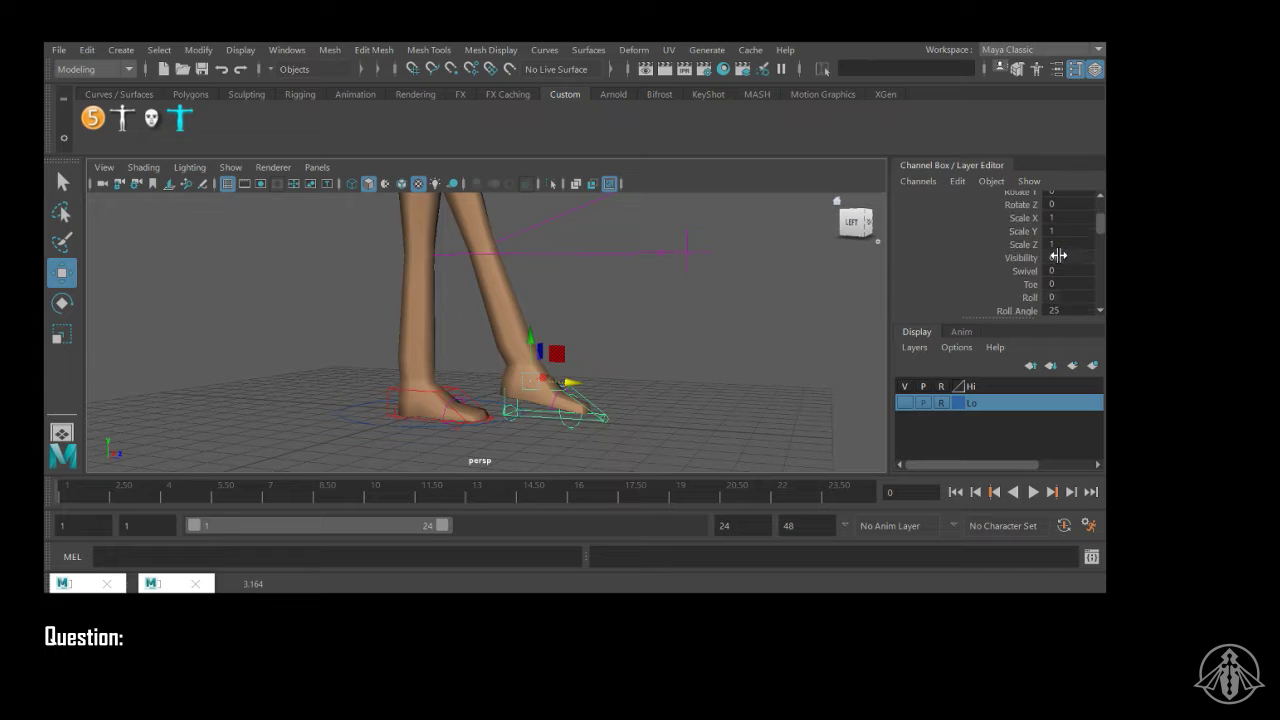
scroll(1053, 258, down, 3)
alt+drag(543, 240, 645, 282)
scroll(1033, 233, up, 2)
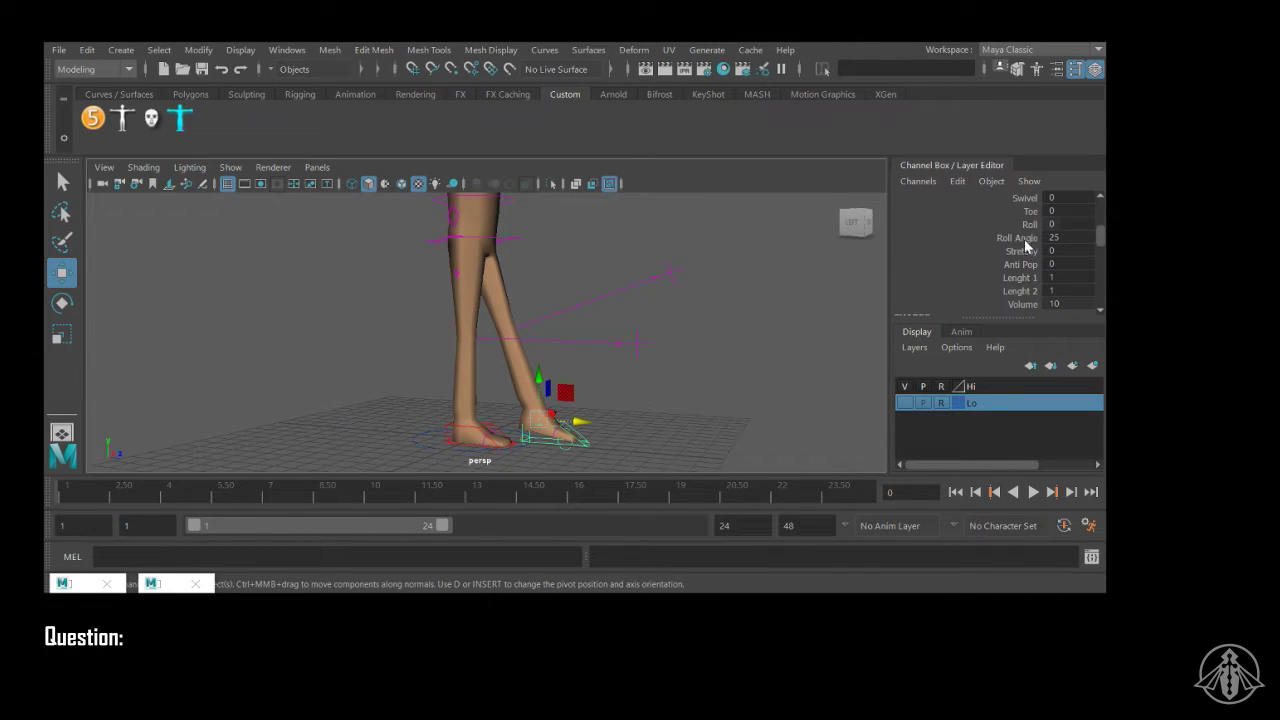
scroll(1001, 274, up, 1)
scroll(1001, 274, down, 1)
click(1028, 251)
middle_drag(714, 283, 826, 275)
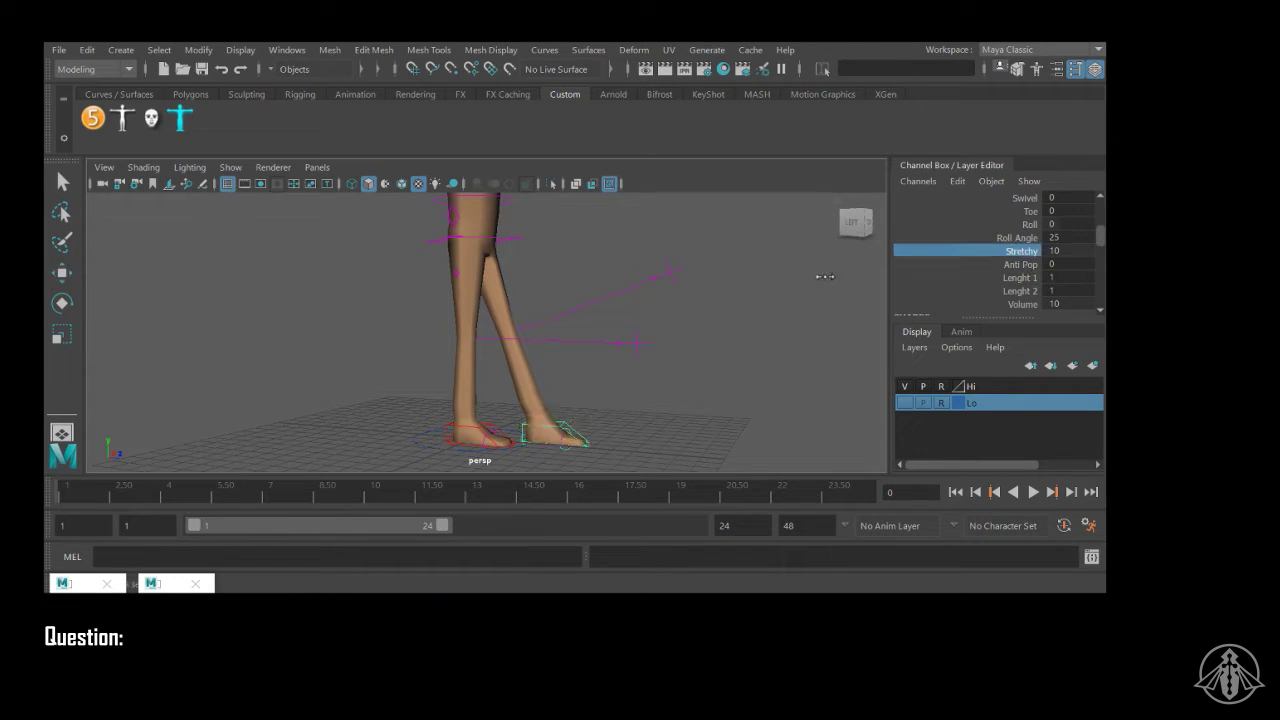
Step: Move the IKLeg_L control farther forward and upward to stretch the left leg
key(w)
click(569, 426)
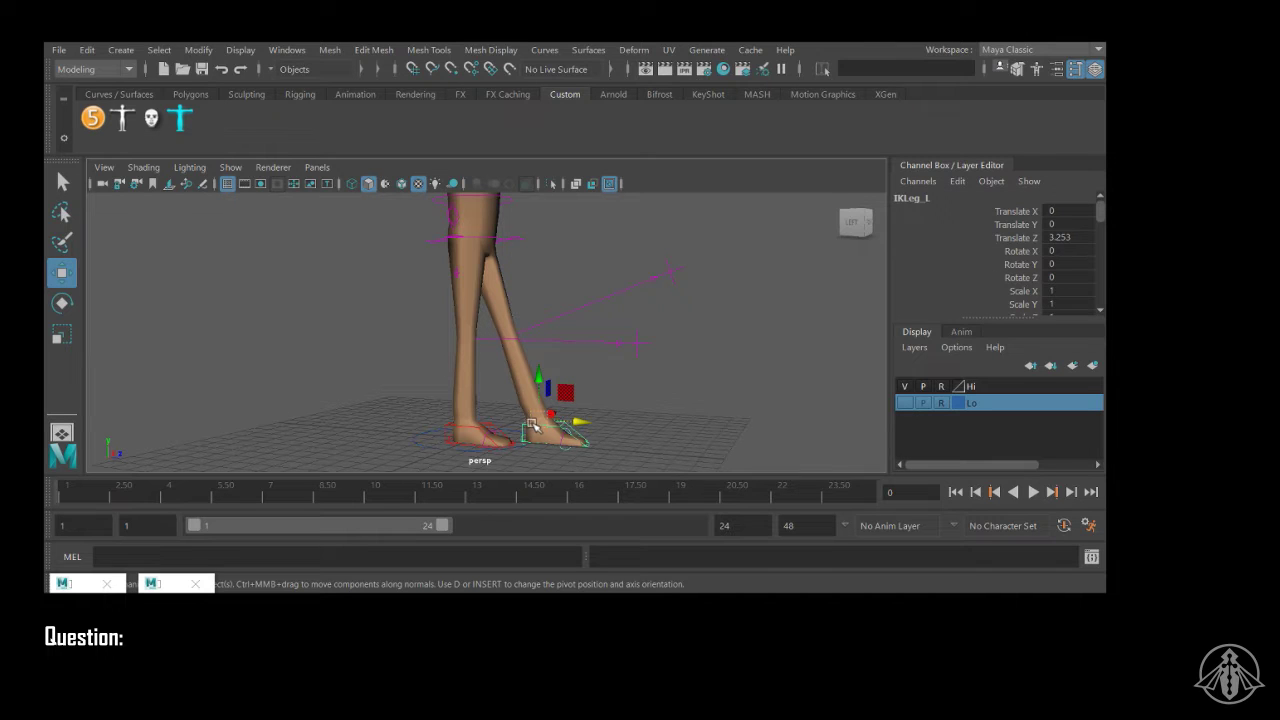
drag(571, 423, 682, 366)
Step: Try lowering the Volume attribute of IKLeg_L to 0 and raising it to 8.8, and undo the last change
scroll(1033, 293, down, 3)
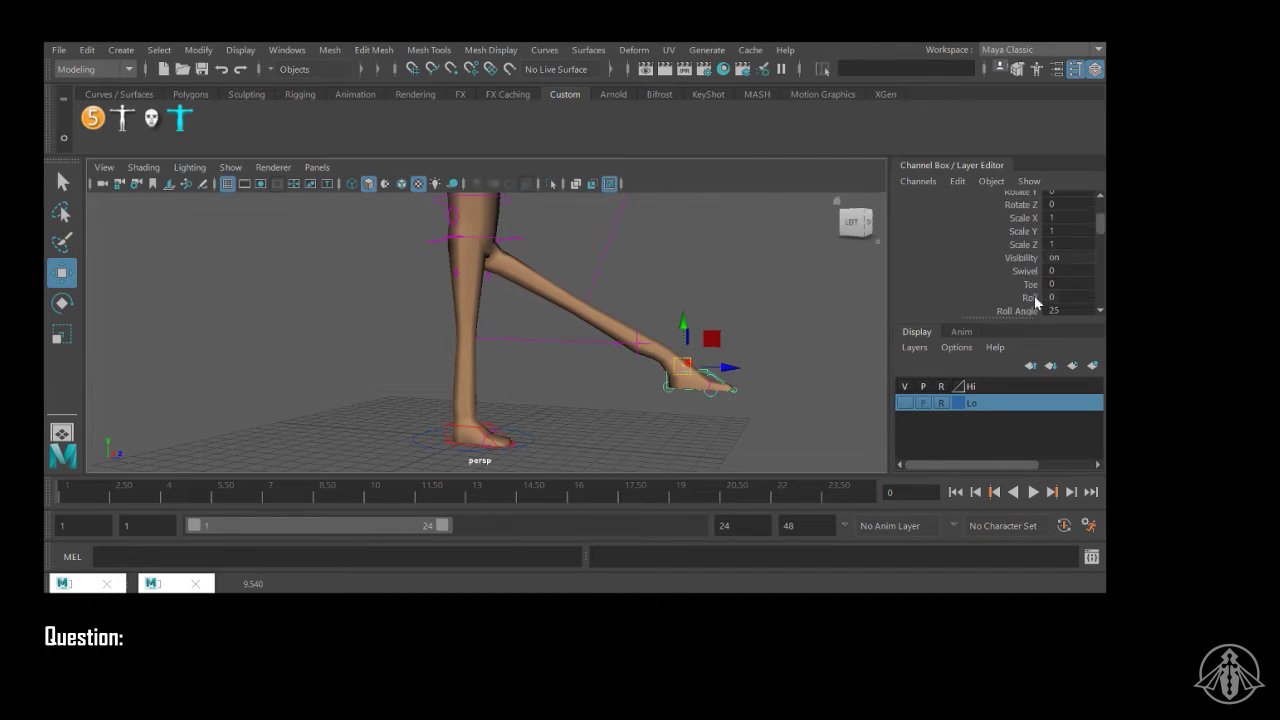
click(1024, 303)
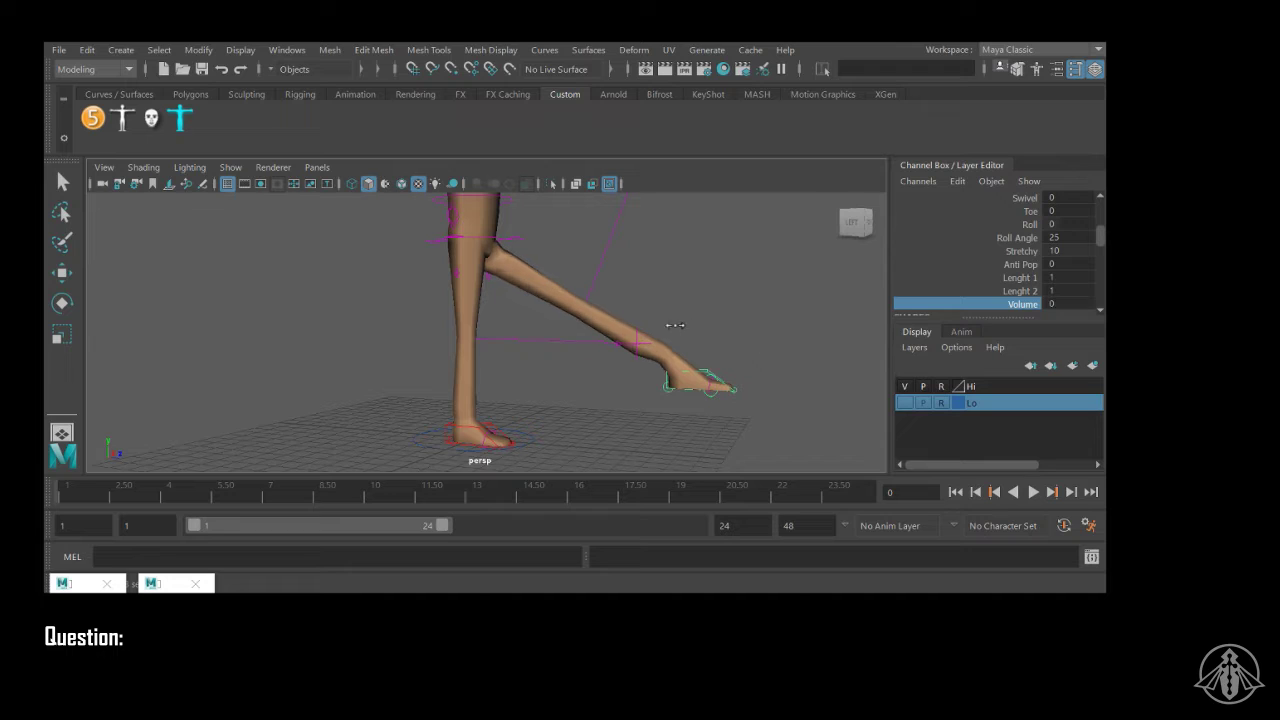
middle_drag(772, 306, 746, 314)
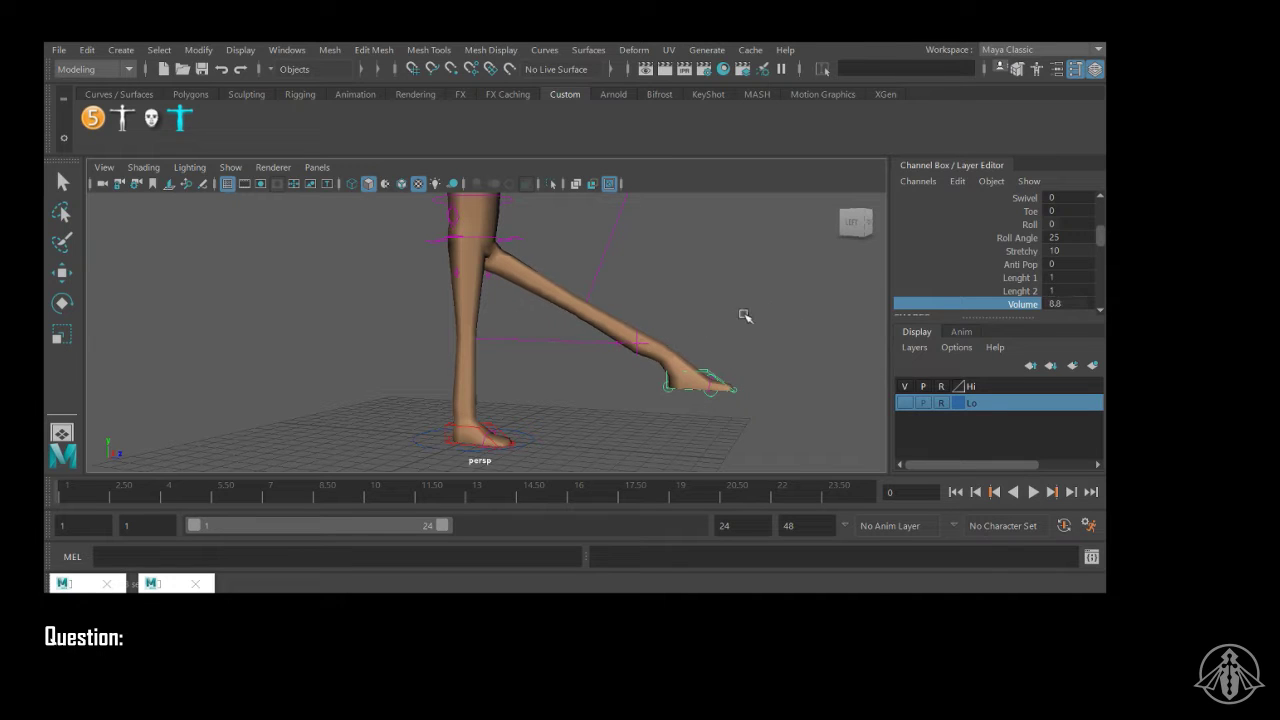
key(ctrl+z)
scroll(737, 317, down, 1)
Step: Stretch the left leg far forward by moving IKLeg_L to Translate X 6.617, Y -1.237 and Z 18.402
click(690, 373)
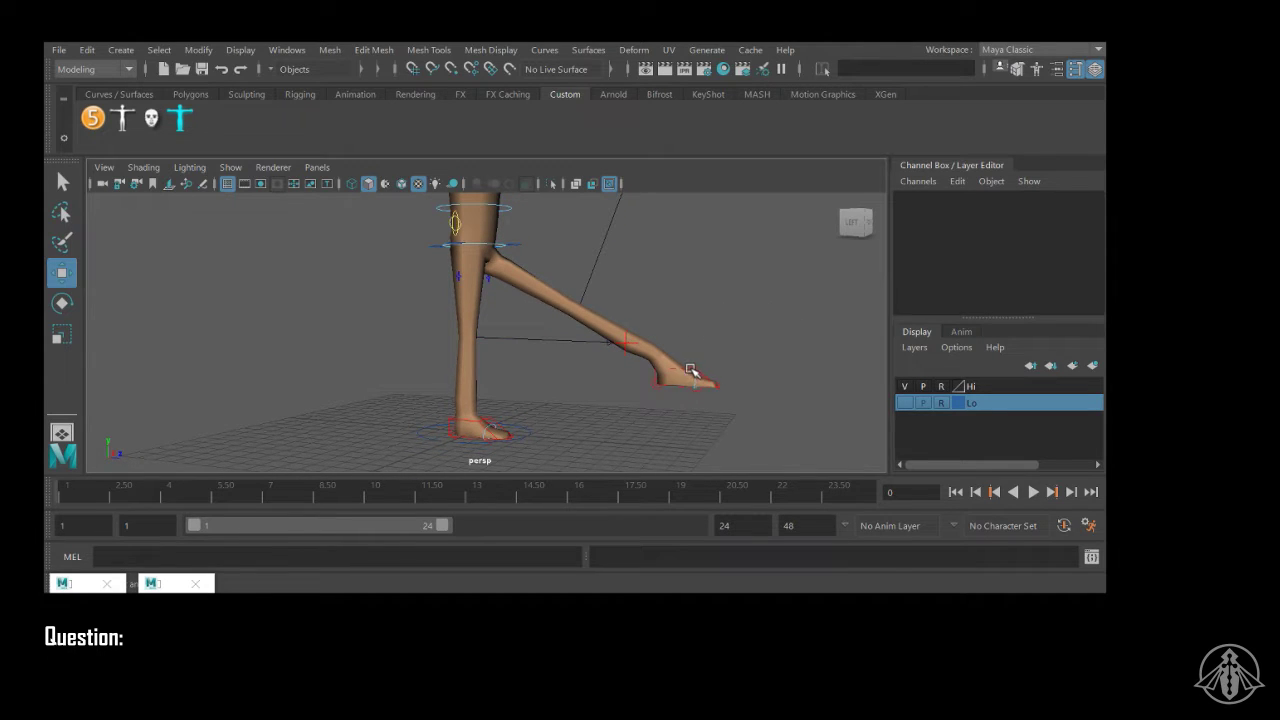
click(690, 373)
drag(688, 380, 857, 437)
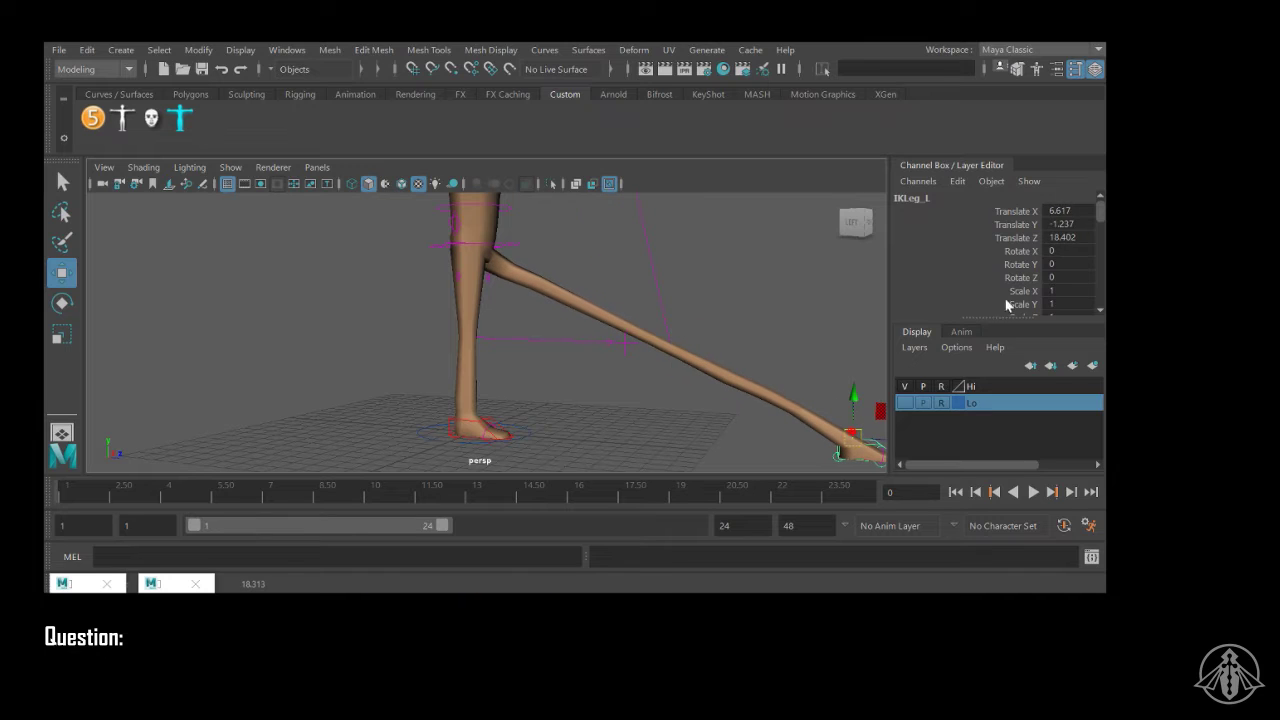
Step: Set Volume to 0 on IKLeg_L while the left leg is stretched
scroll(1008, 298, down, 4)
click(1021, 269)
middle_drag(828, 306, 738, 323)
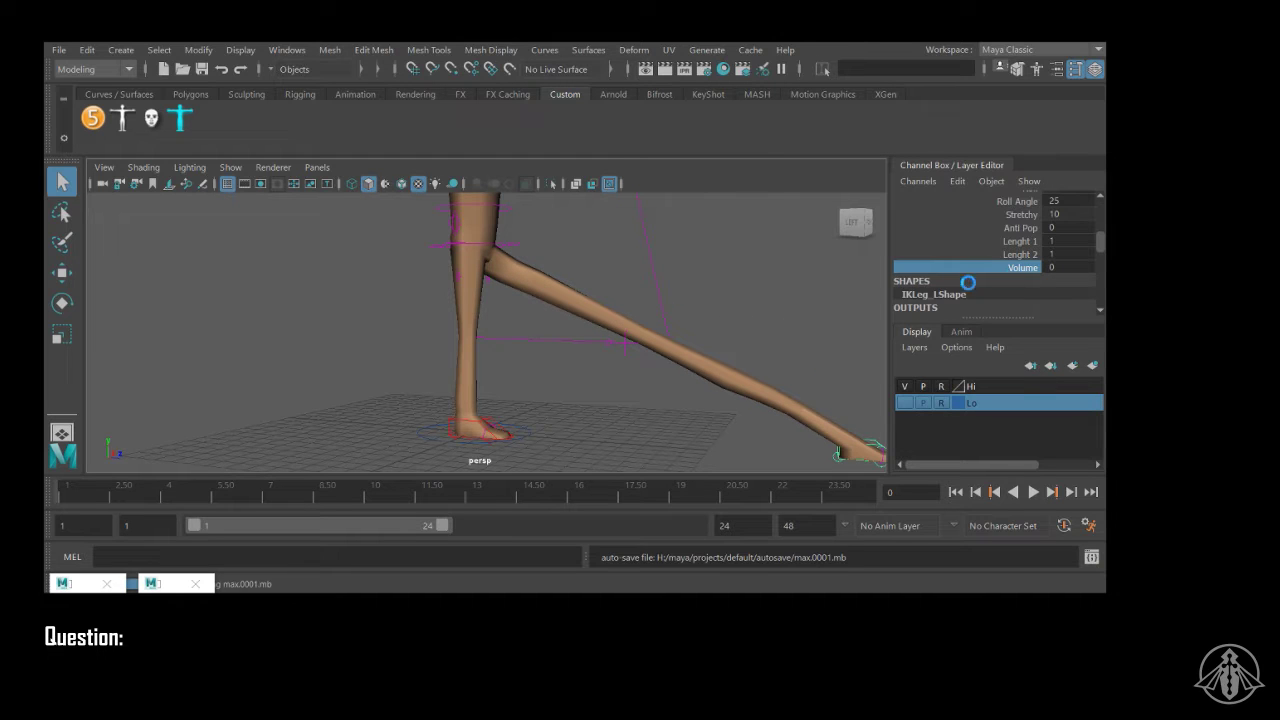
Step: Return the left foot to its rest position by setting IKLeg_L Translate X, Y and Z to 0
alt+middle_drag(870, 435, 798, 400)
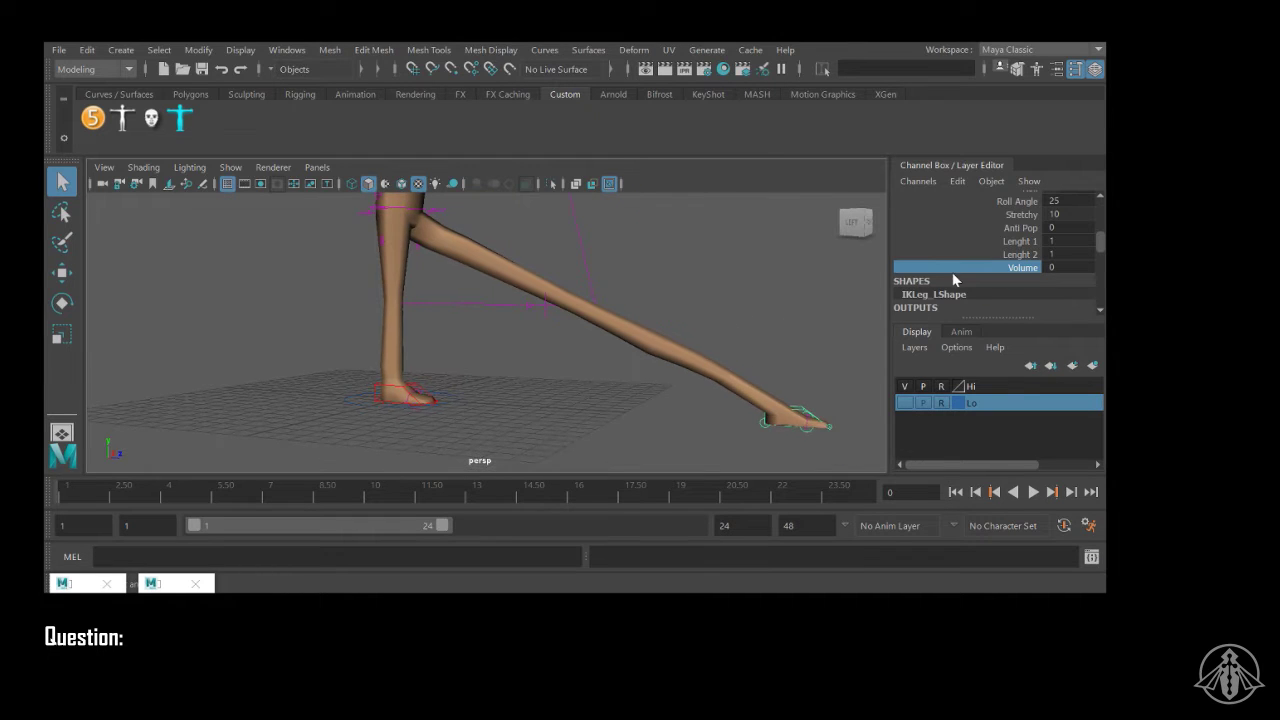
scroll(955, 280, up, 5)
drag(1063, 210, 1063, 237)
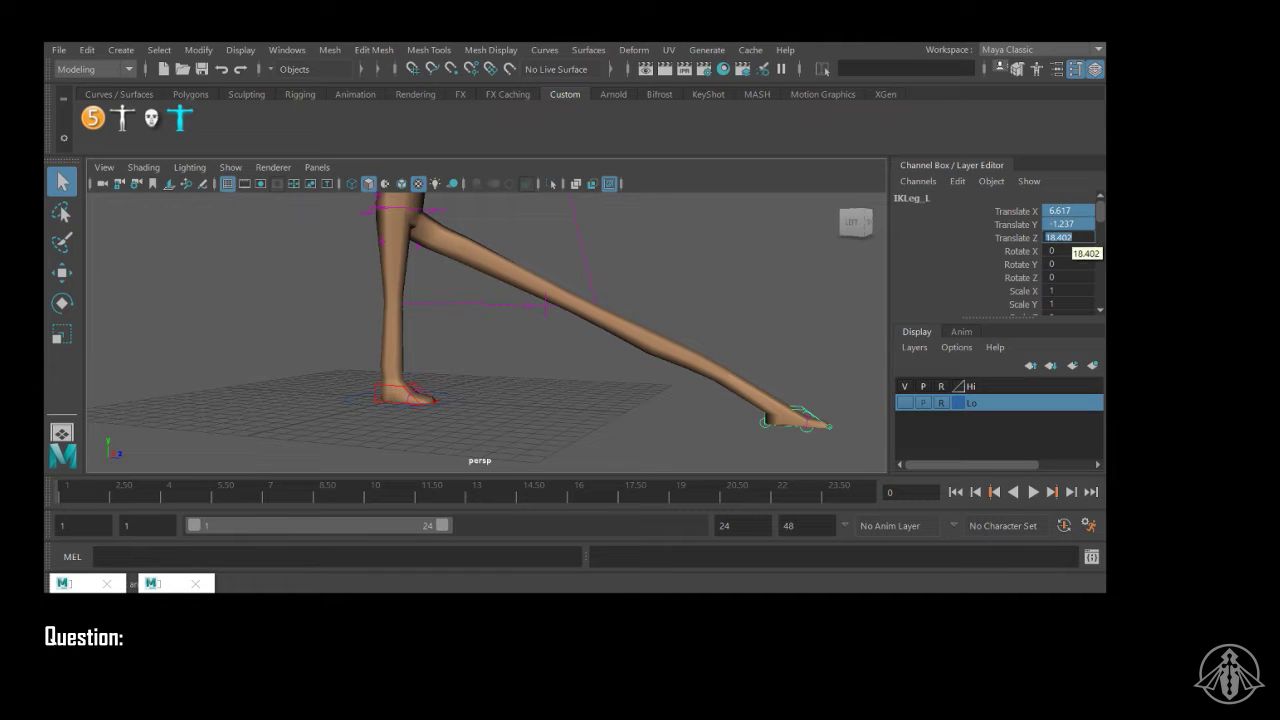
text(0)
key(Return)
Step: Try setting the Toe attribute of IKLeg_L to 36.6, and undo the change
alt+right_drag(812, 356, 660, 313)
scroll(1010, 280, down, 5)
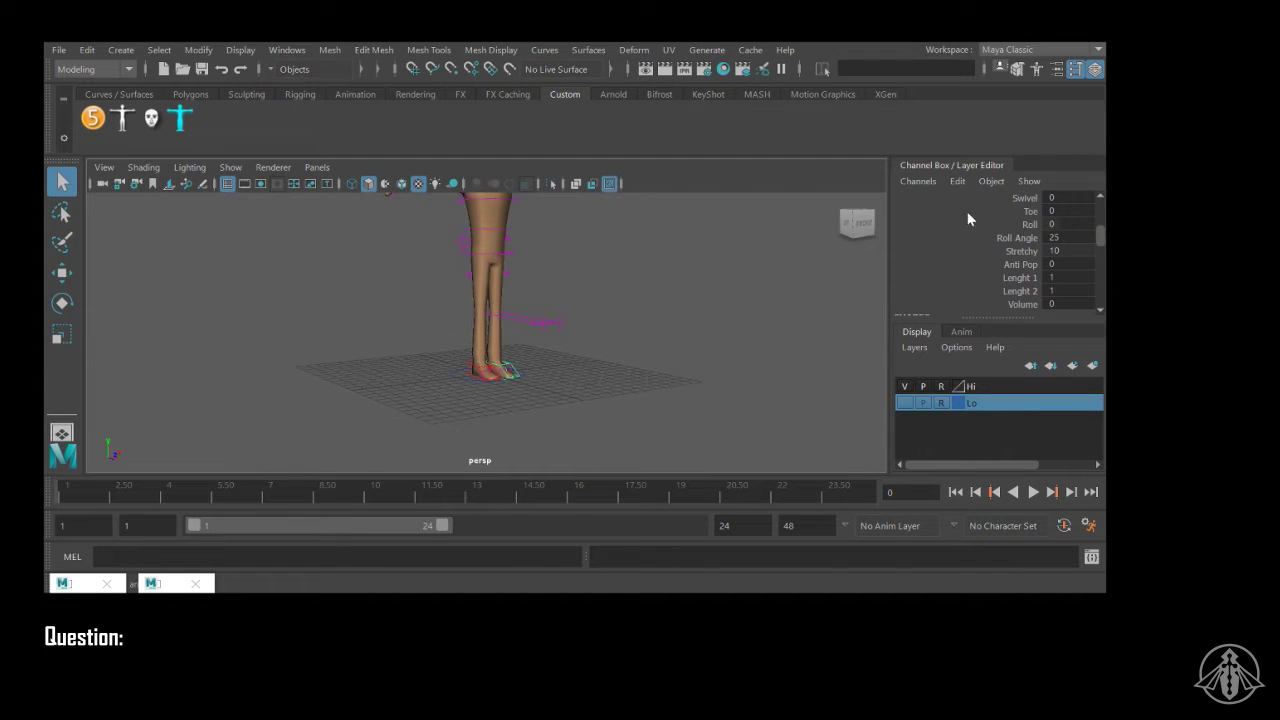
click(1030, 199)
click(1023, 212)
middle_drag(446, 315, 650, 314)
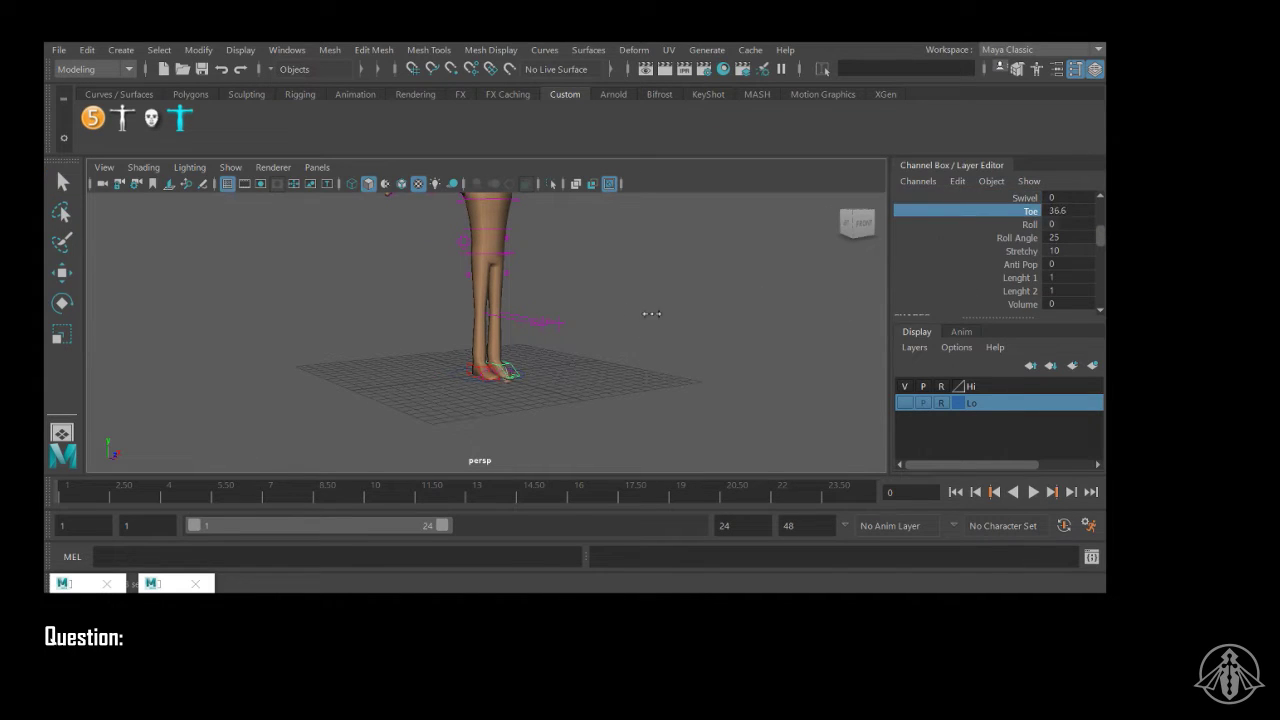
alt+right_drag(286, 343, 808, 379)
key(ctrl+z)
Step: Increase the Roll attribute of IKLeg_L to roll the left foot, and inspect the pose from the front
click(1024, 225)
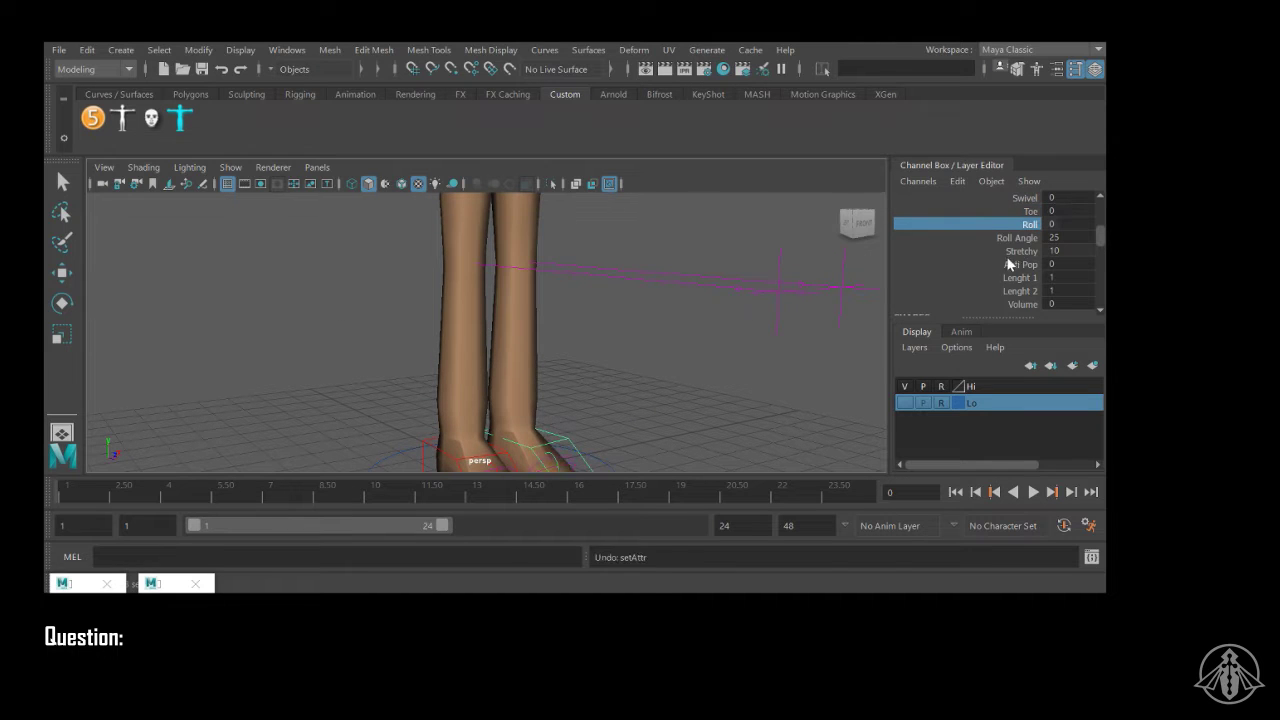
middle_drag(500, 400, 717, 317)
alt+drag(717, 317, 617, 300)
alt+right_drag(617, 300, 749, 337)
alt+drag(749, 337, 763, 263)
Step: Try rotating the FKToes_L control about -15.2 degrees in X, and undo the rotation
click(684, 370)
click(684, 372)
scroll(1020, 249, down, 3)
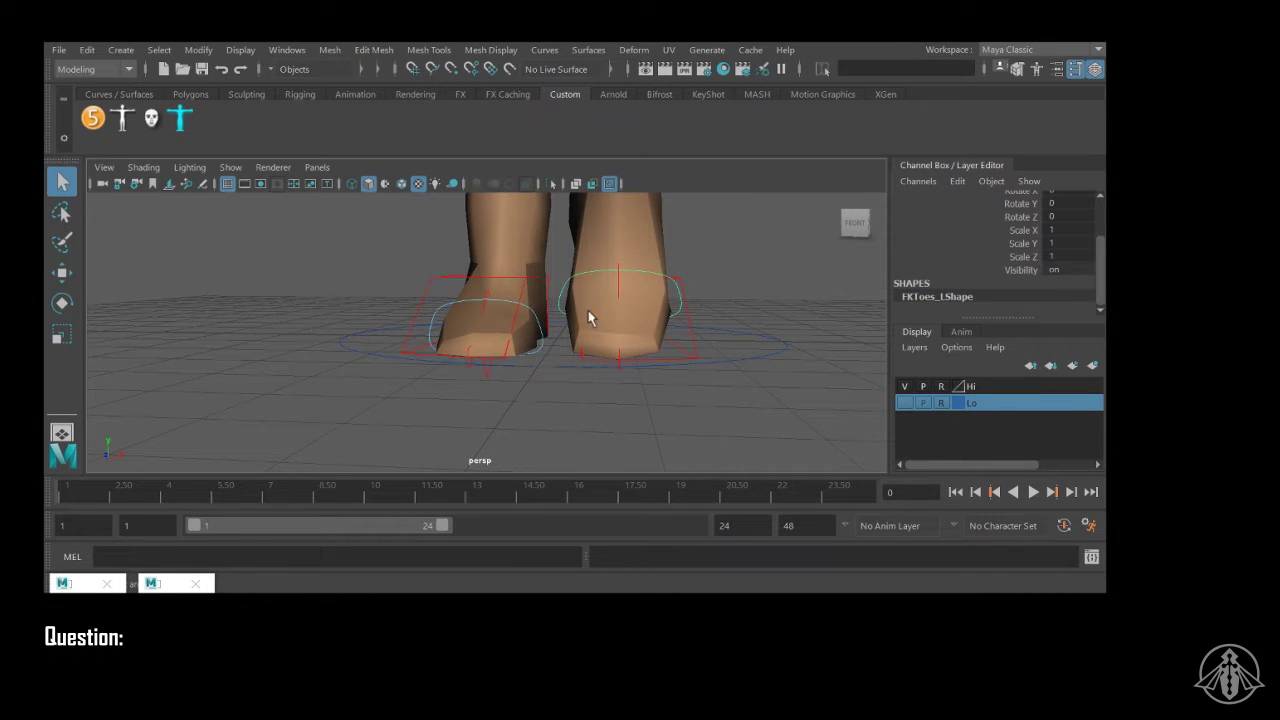
key(w)
key(e)
key(r)
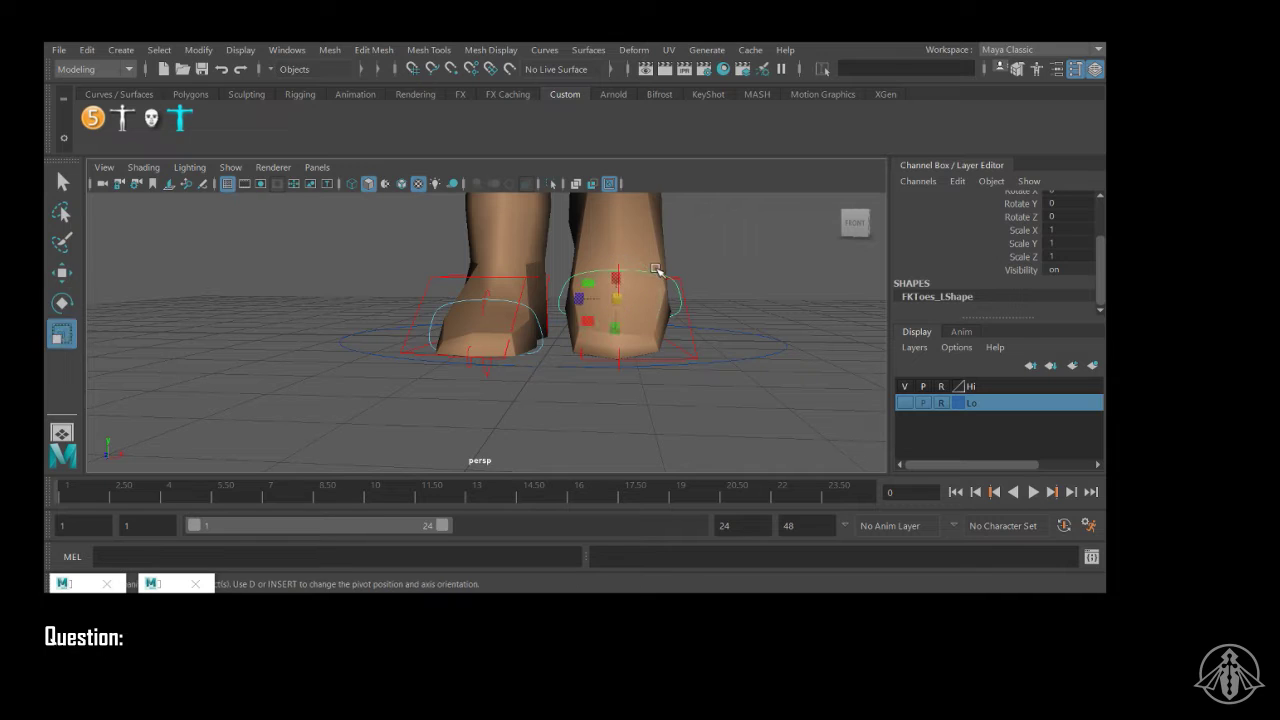
key(e)
key(ctrl+z)
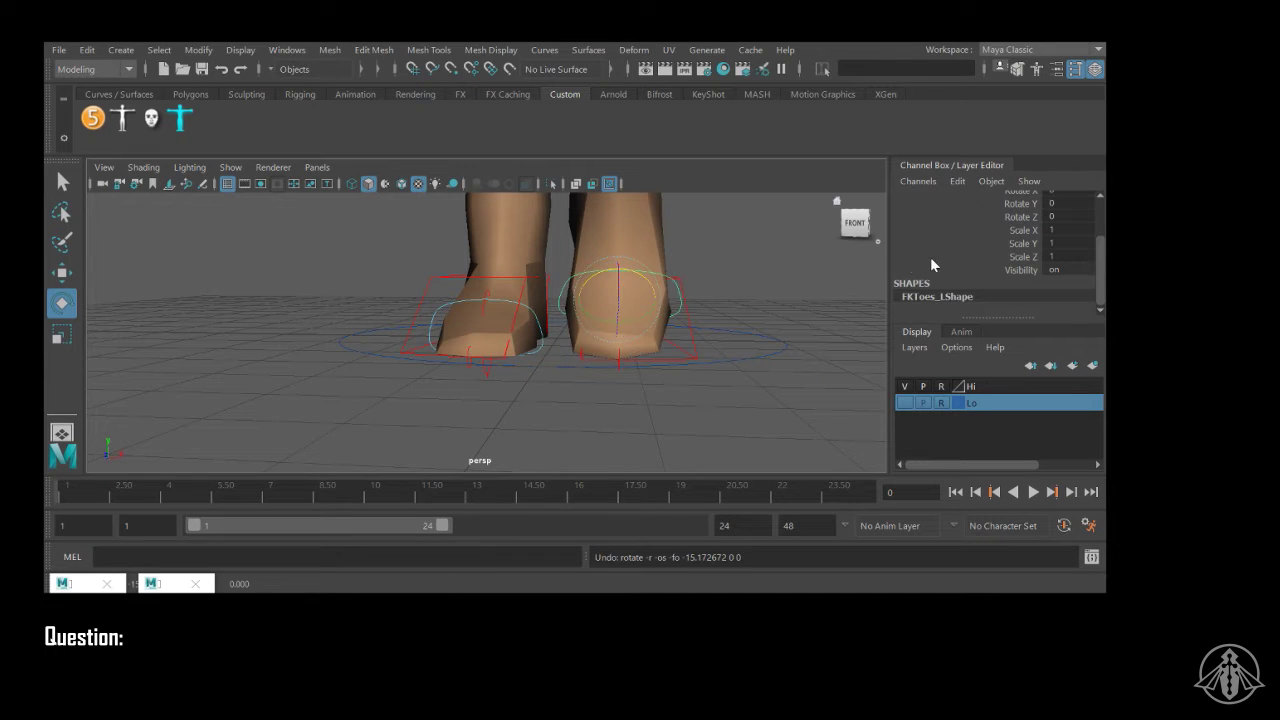
Step: Try the Swivel attribute of IKLeg_L at 4.7 and Toe at 4.5, and vary Roll on the left foot
scroll(934, 263, up, 3)
click(772, 305)
click(689, 304)
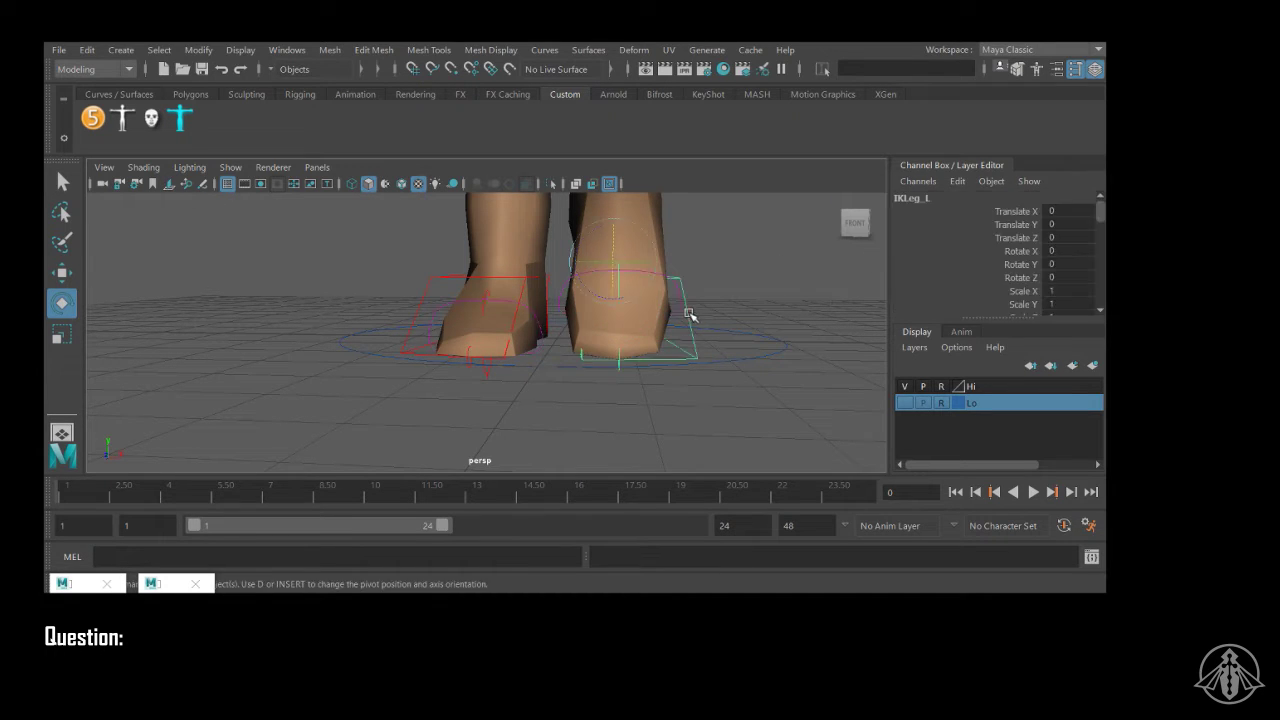
alt+drag(777, 274, 783, 254)
scroll(1018, 270, down, 3)
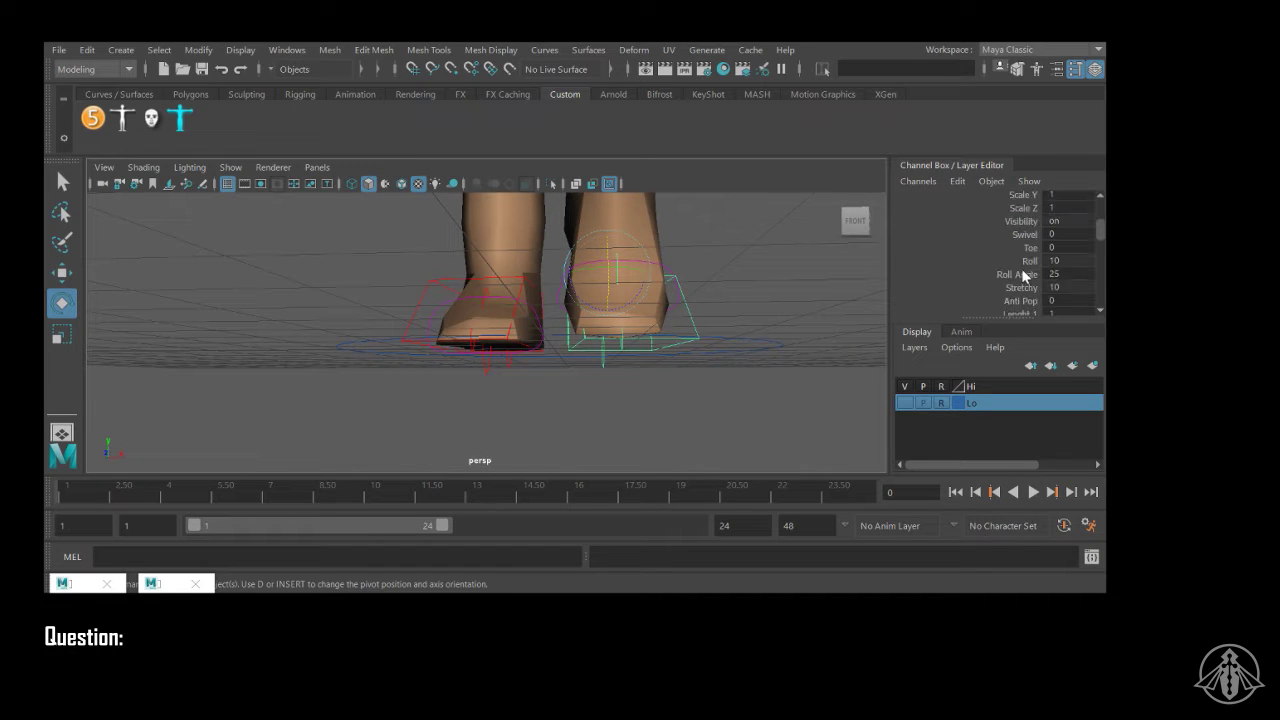
click(1030, 236)
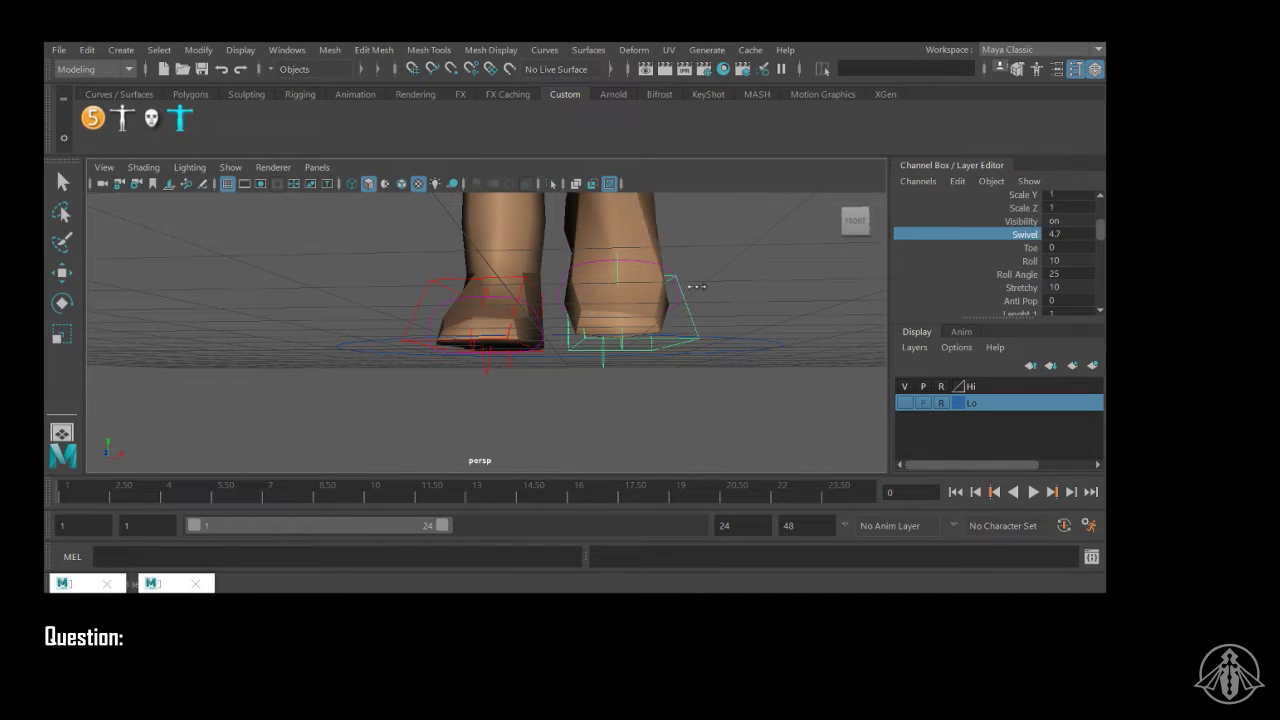
click(1000, 248)
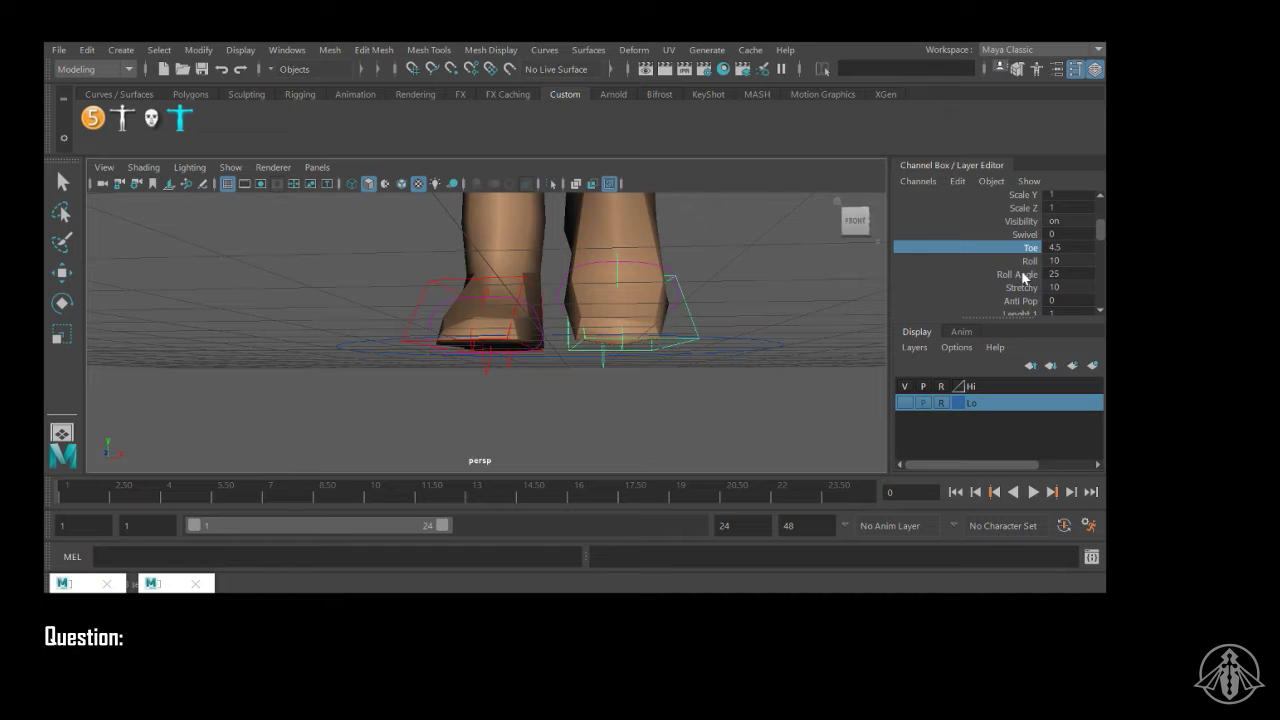
click(1026, 261)
middle_drag(718, 299, 686, 308)
Step: Rotate RollToes_L about -17.7 degrees in Z to tilt the left foot sideways, and undo a further rotation
click(620, 275)
key(e)
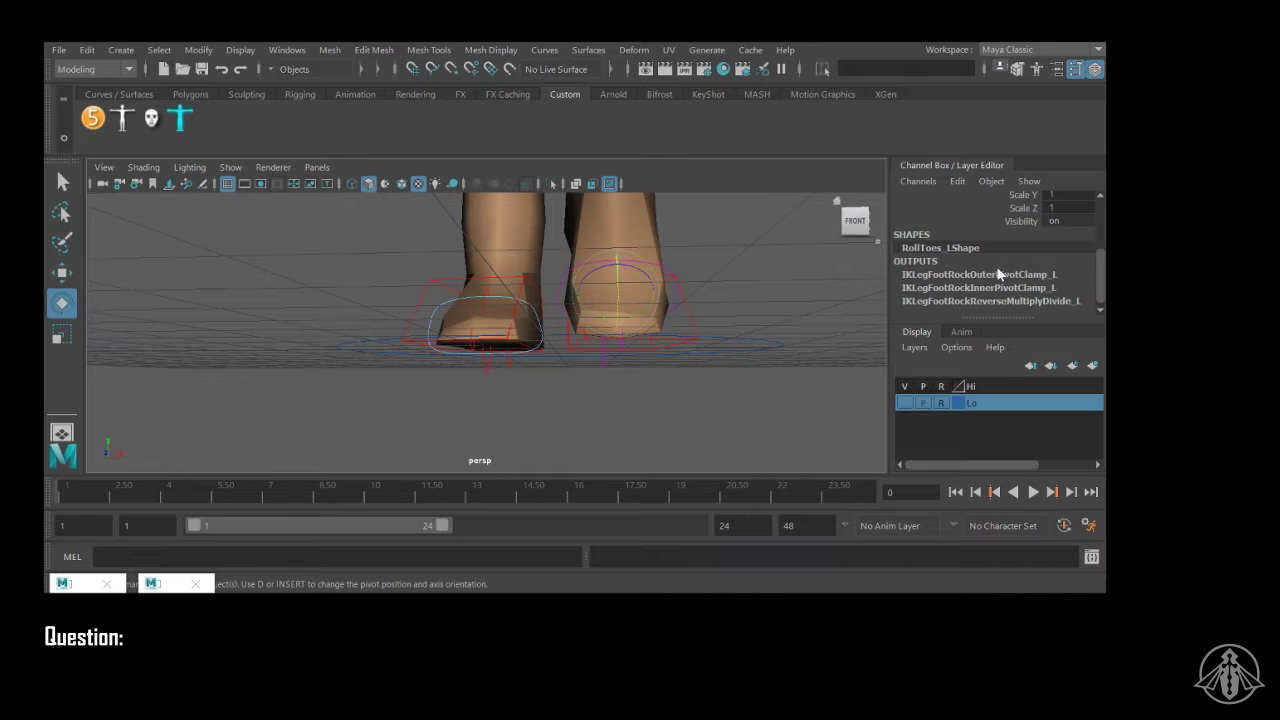
middle_drag(632, 270, 720, 255)
alt+drag(720, 255, 723, 265)
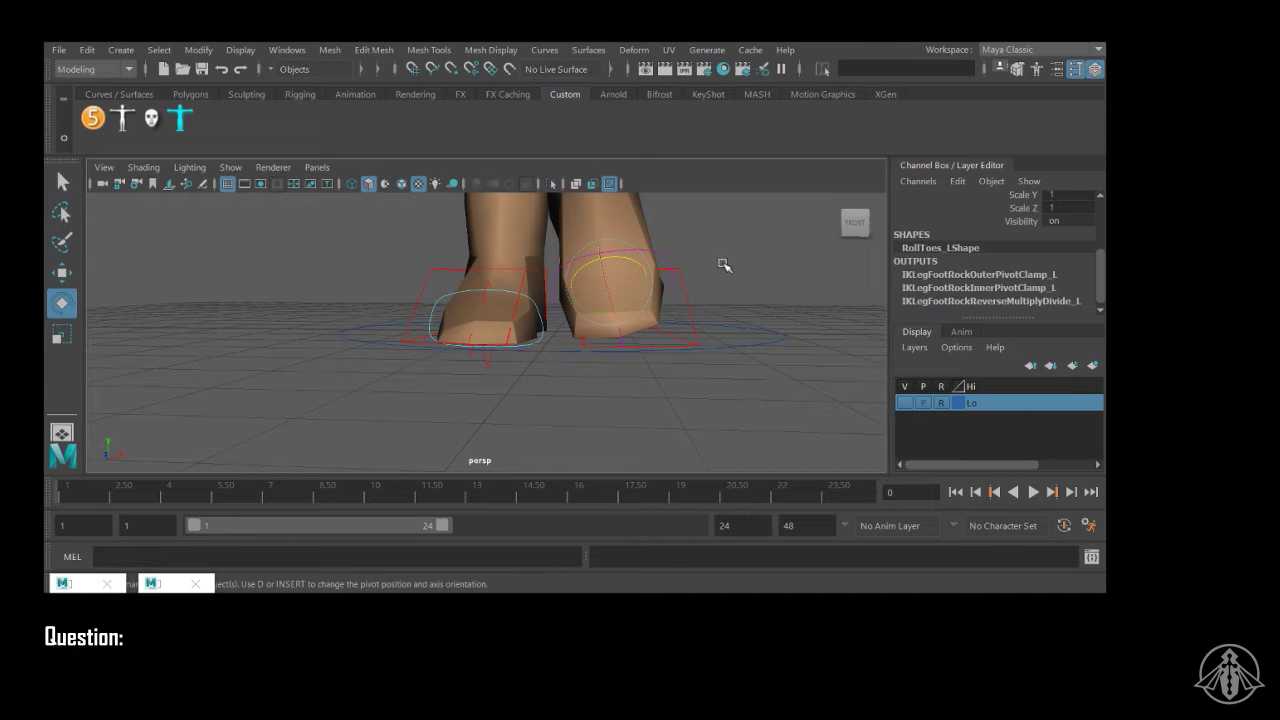
drag(628, 260, 671, 346)
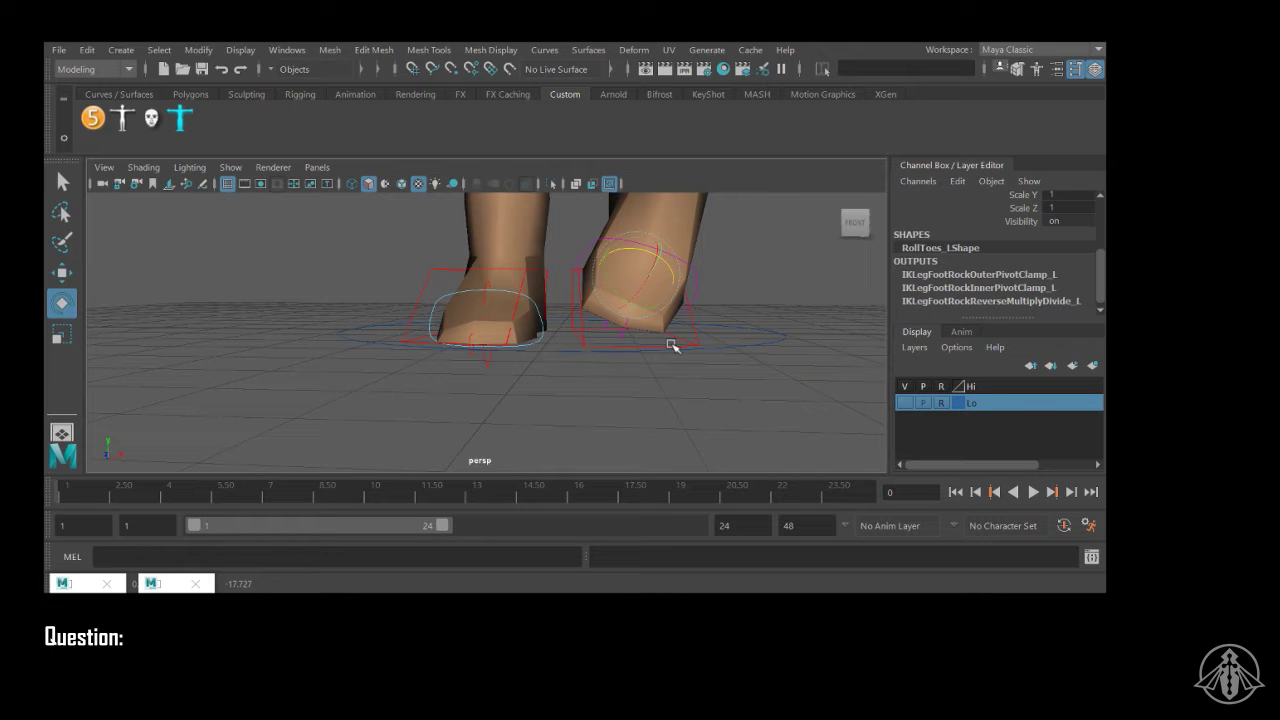
scroll(1085, 250, up, 5)
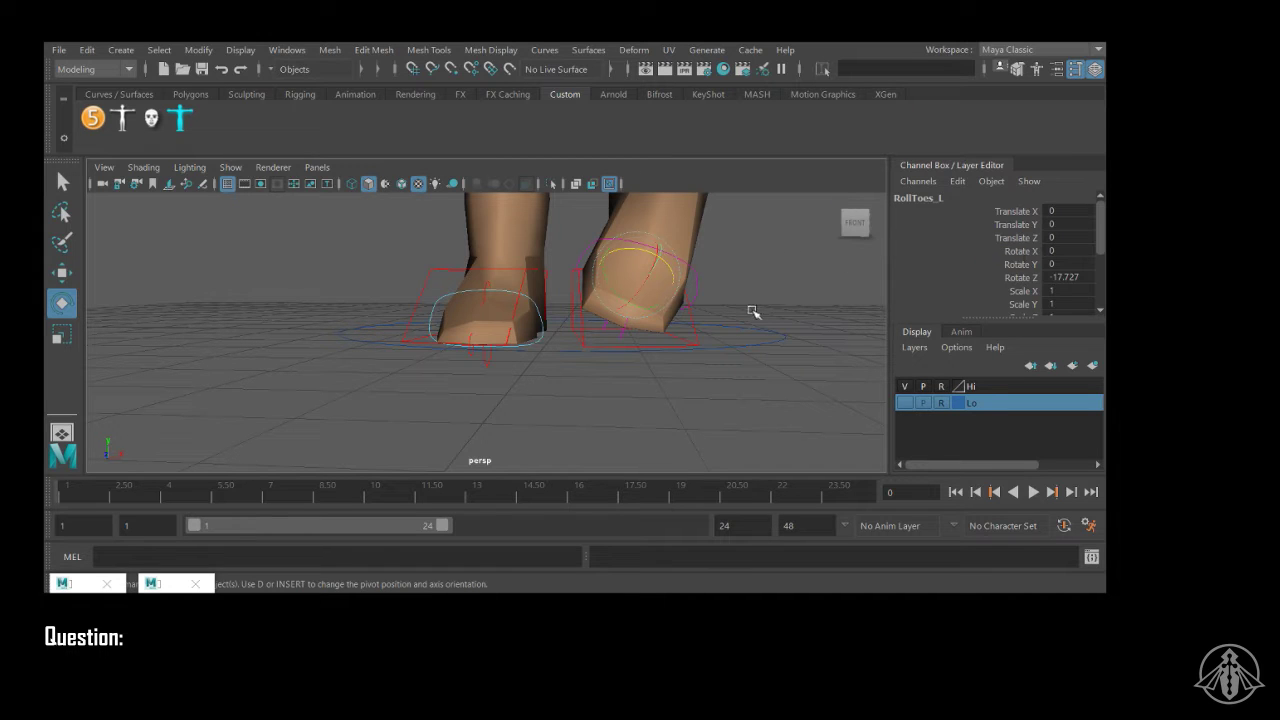
drag(674, 274, 576, 262)
key(ctrl+z)
Step: Set the Center Btw Feet attribute of the RootX_M hip control to 10
scroll(574, 254, down, 5)
alt+middle_drag(573, 253, 571, 393)
alt+drag(571, 393, 559, 379)
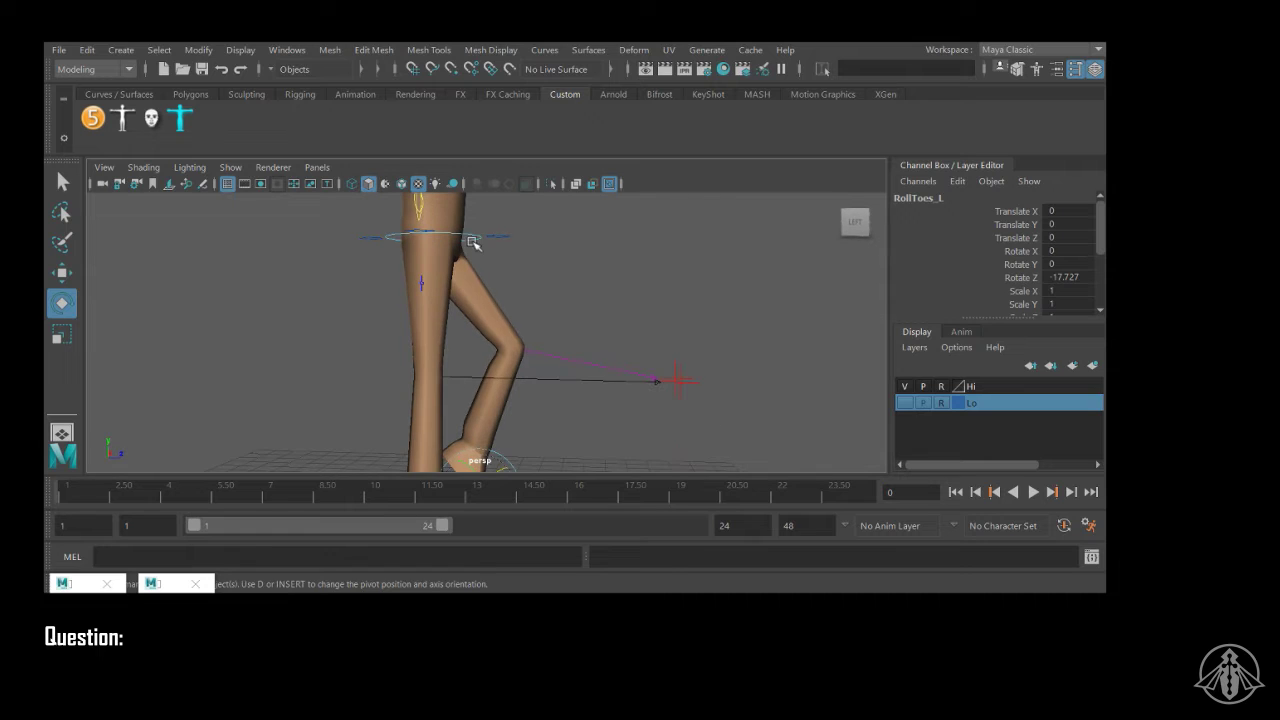
click(473, 242)
click(510, 245)
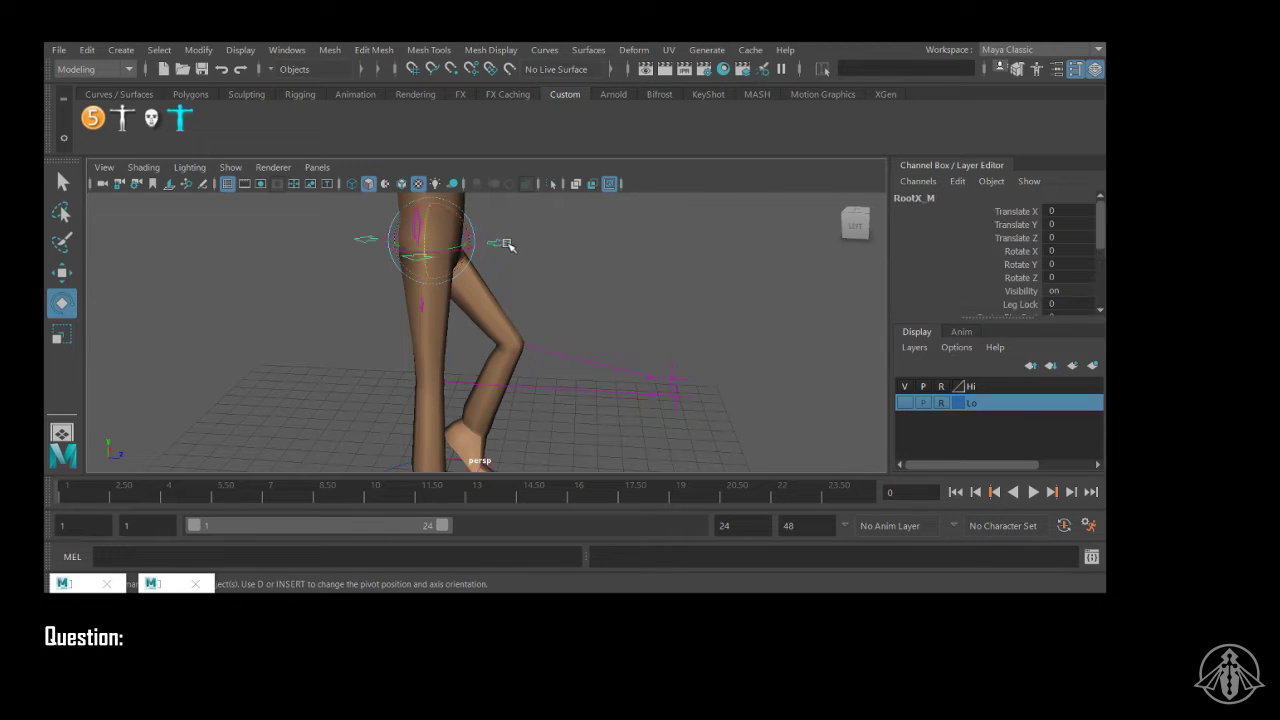
scroll(1040, 298, down, 2)
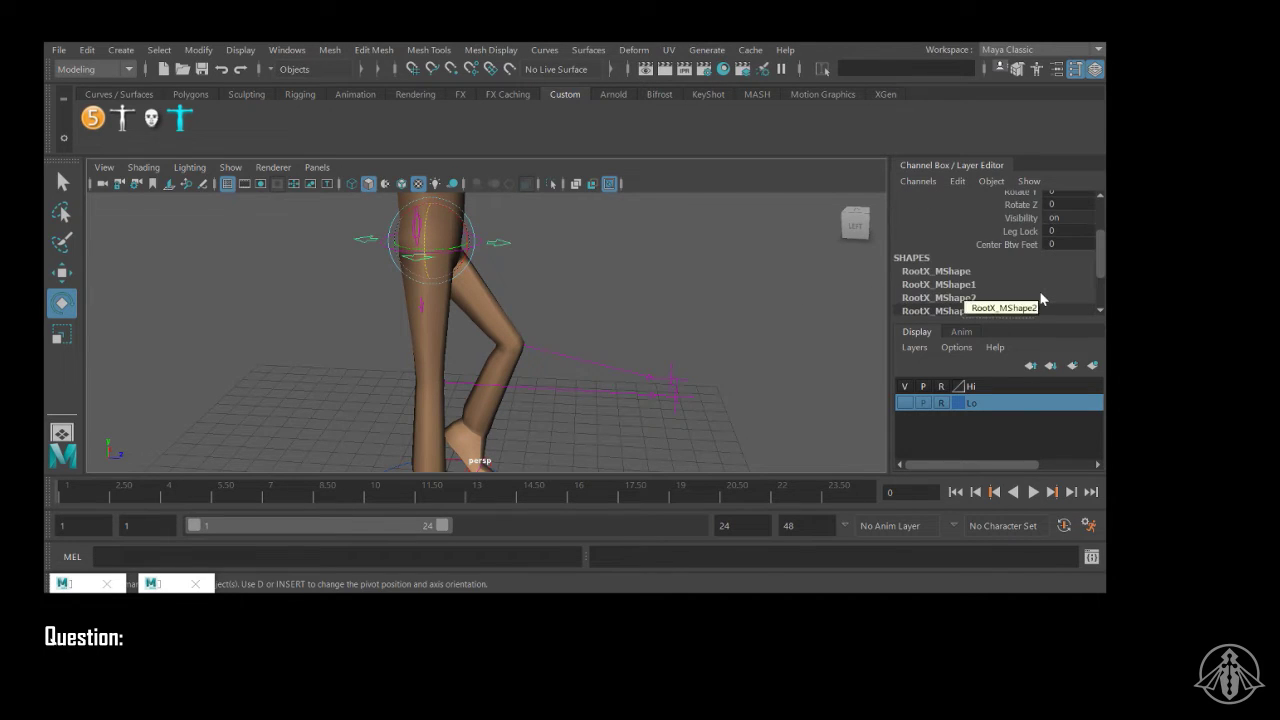
scroll(1040, 298, up, 1)
click(1020, 284)
alt+middle_drag(648, 318, 655, 294)
alt+right_drag(655, 294, 546, 280)
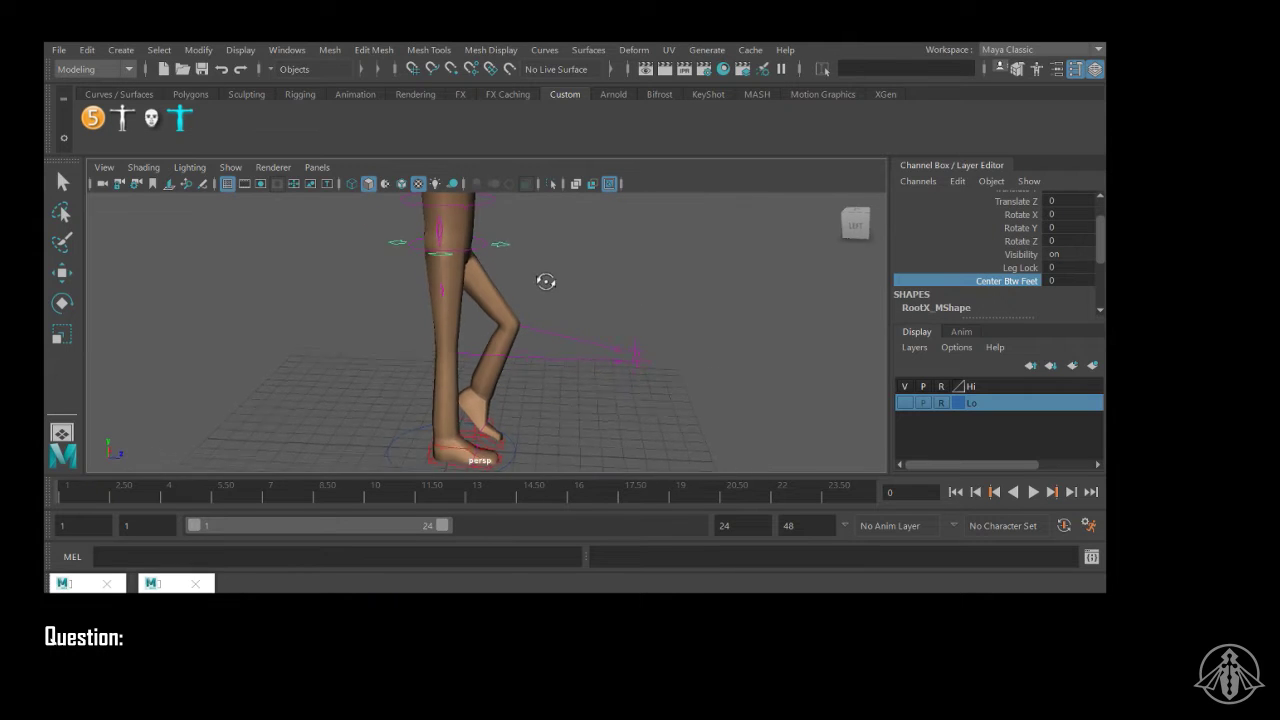
alt+drag(546, 280, 535, 284)
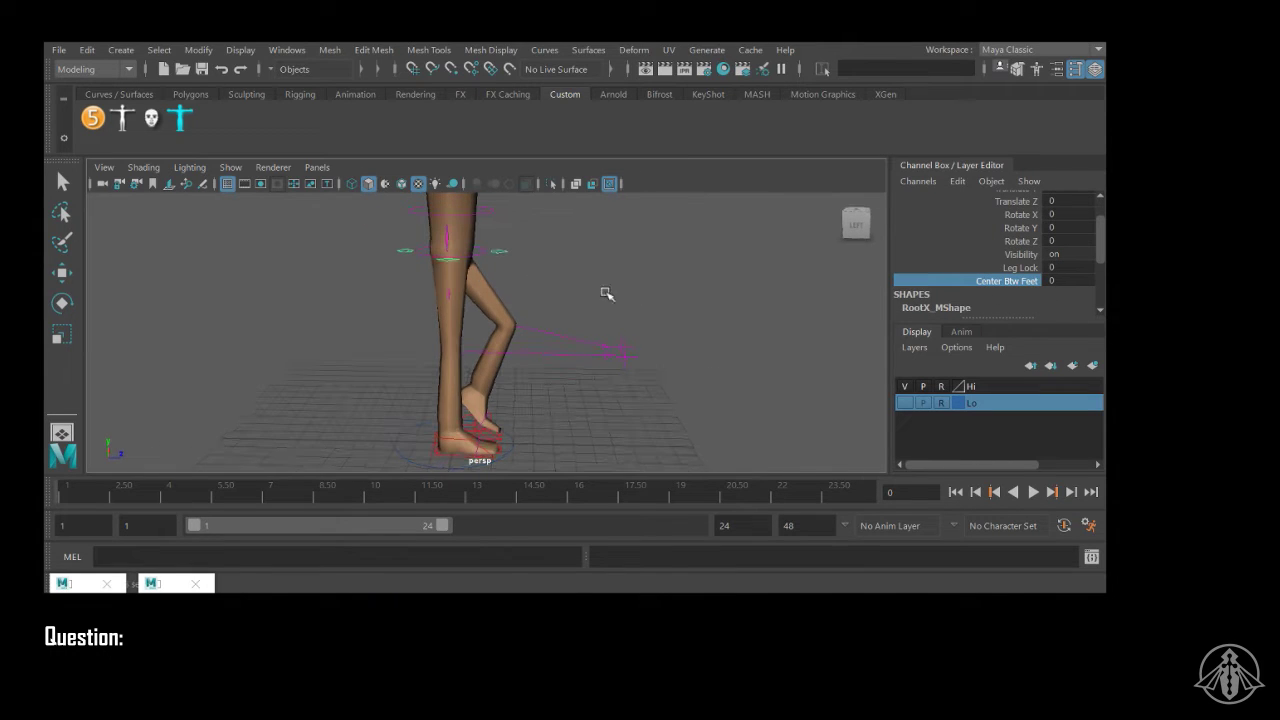
click(717, 348)
Step: Test the hip centering by moving IKLeg_L forward about 3.9 units, and reset its Translate Z to 0
key(e)
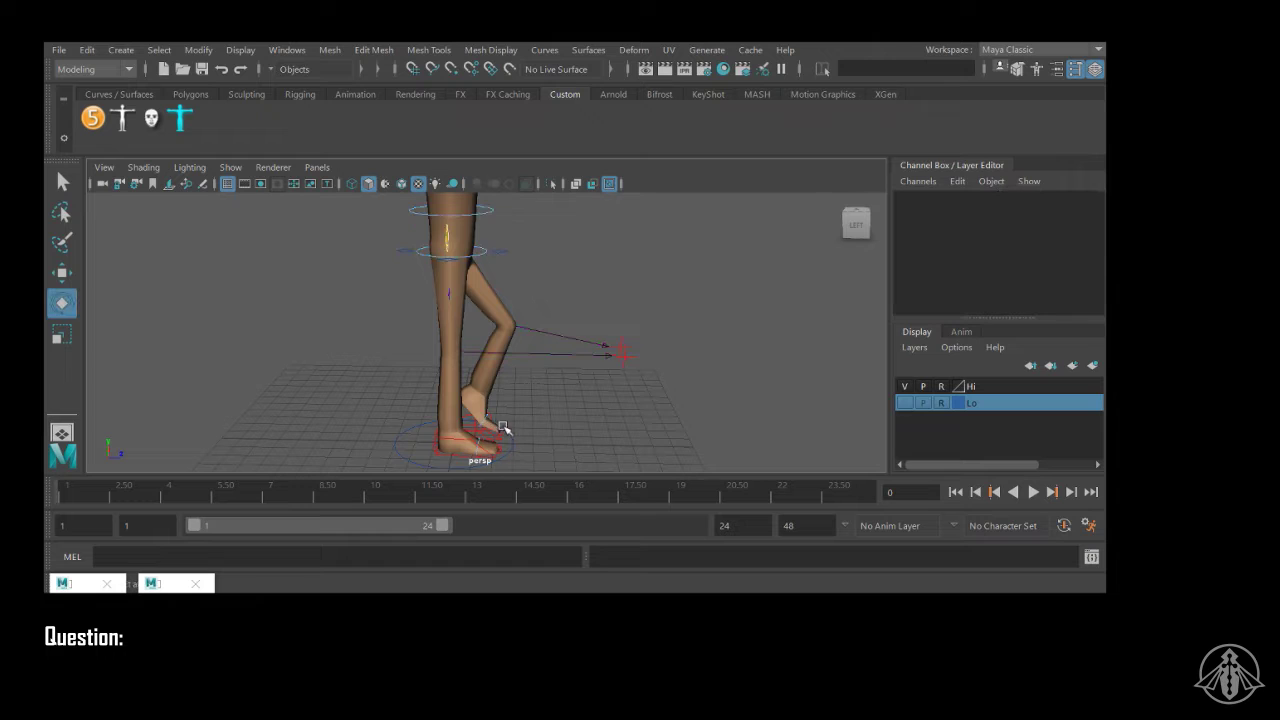
click(474, 431)
click(555, 409)
click(474, 421)
click(597, 374)
click(486, 442)
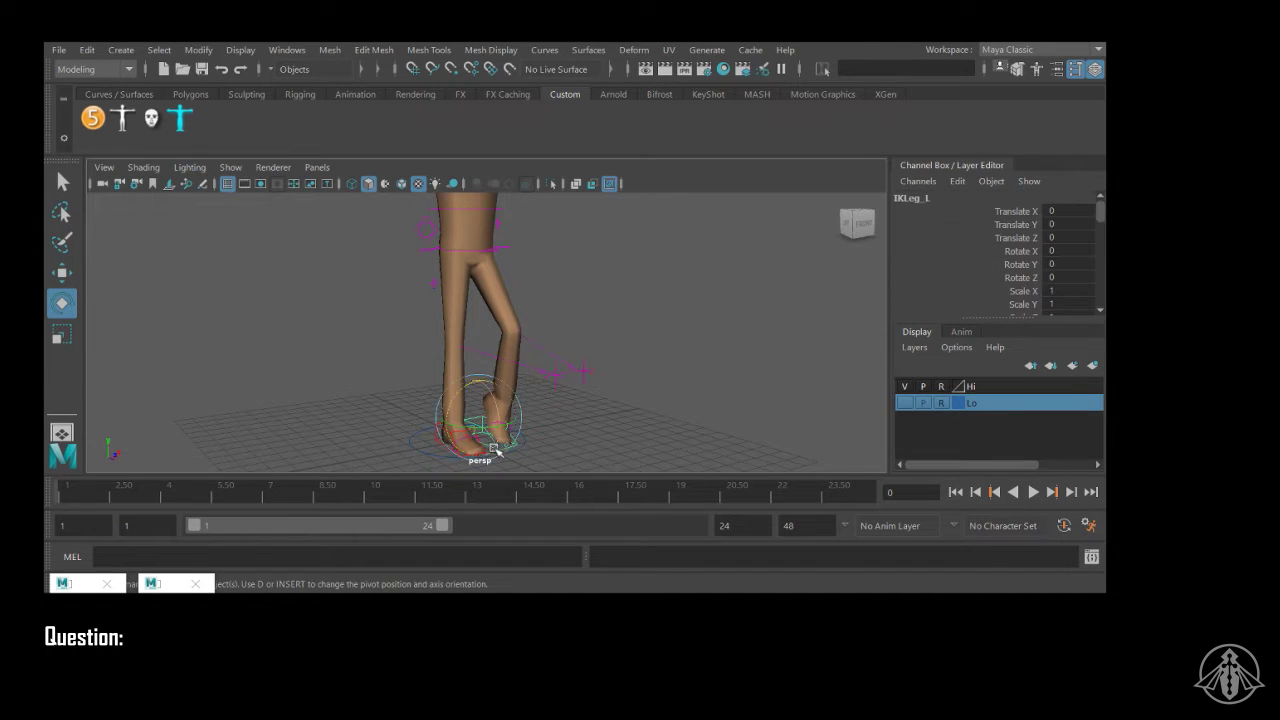
key(w)
drag(519, 428, 584, 439)
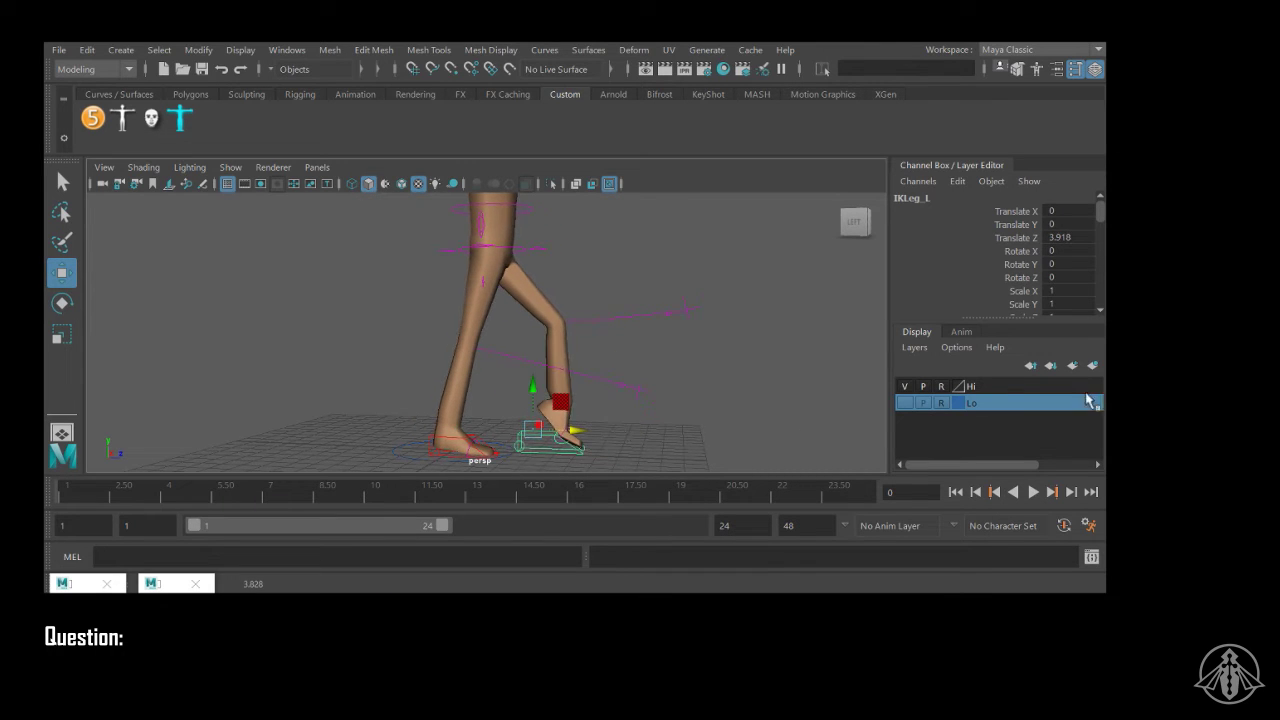
double_click(1060, 237)
text(0)
key(Return)
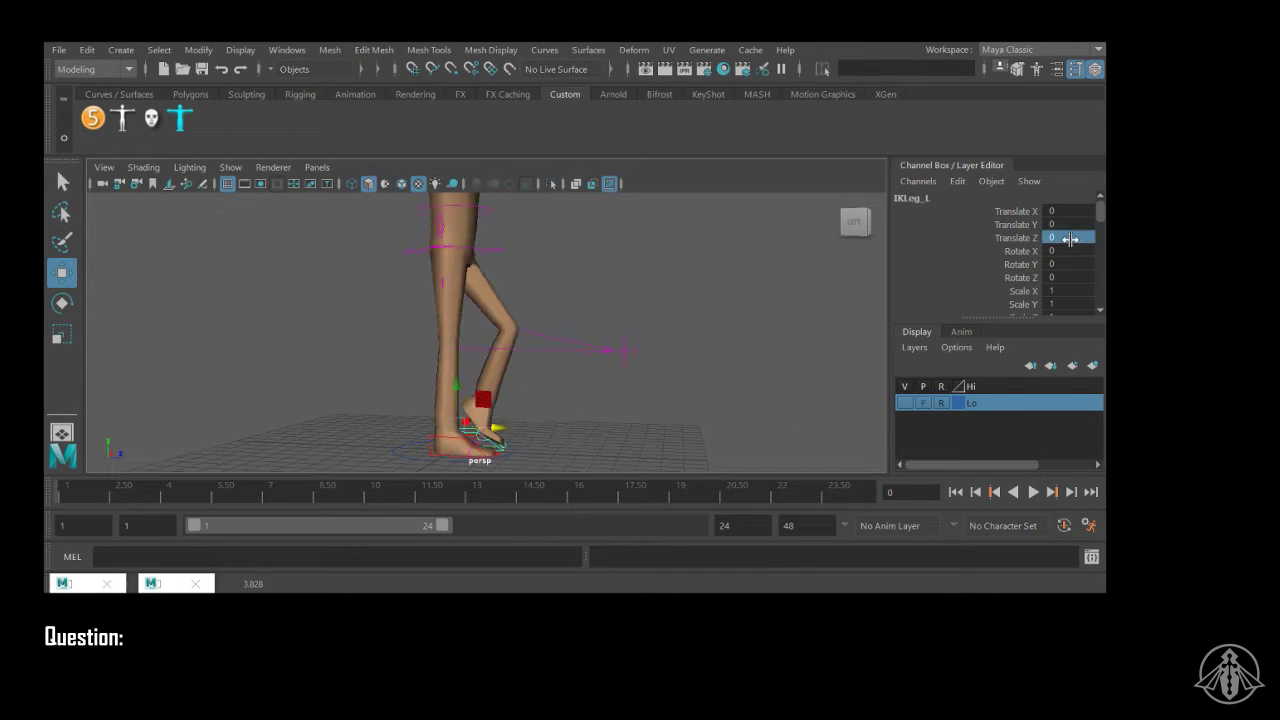
Step: Set the Roll and Stretchy attributes of IKLeg_L to 0
click(543, 409)
alt+drag(572, 400, 512, 402)
click(481, 400)
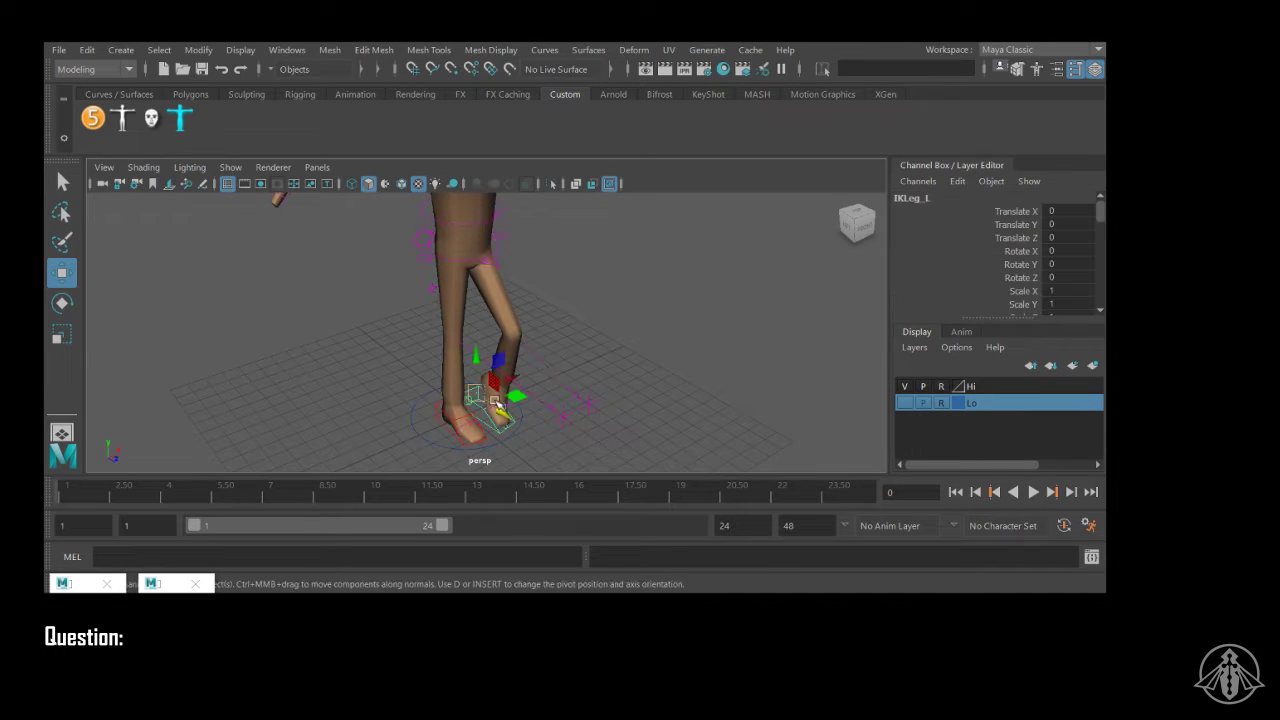
scroll(1050, 250, down, 3)
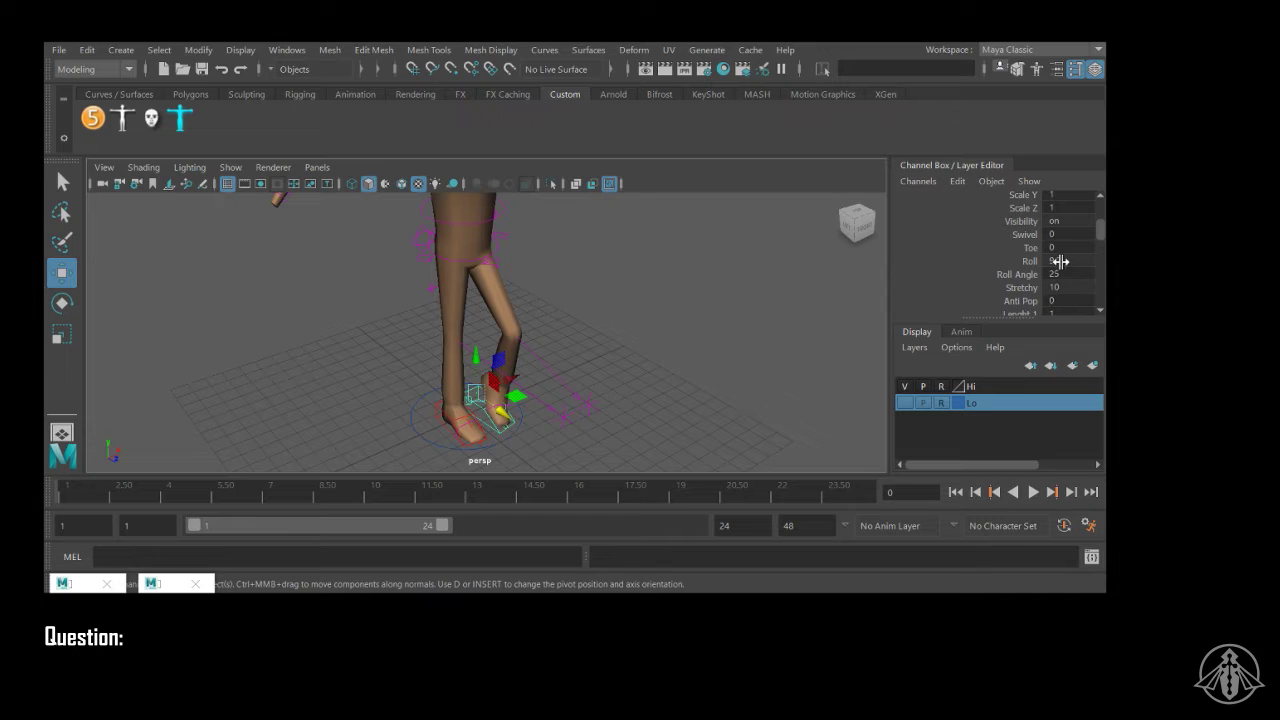
double_click(1060, 261)
text(0)
key(Return)
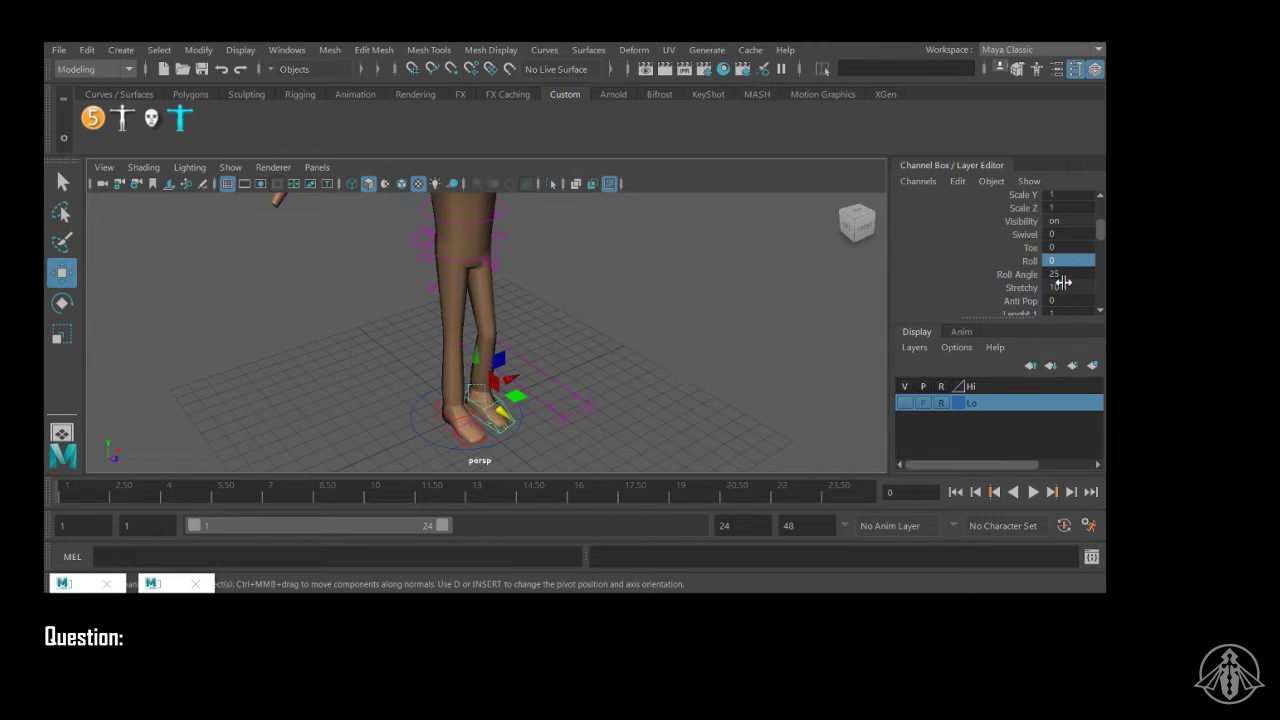
double_click(1060, 287)
key(Return)
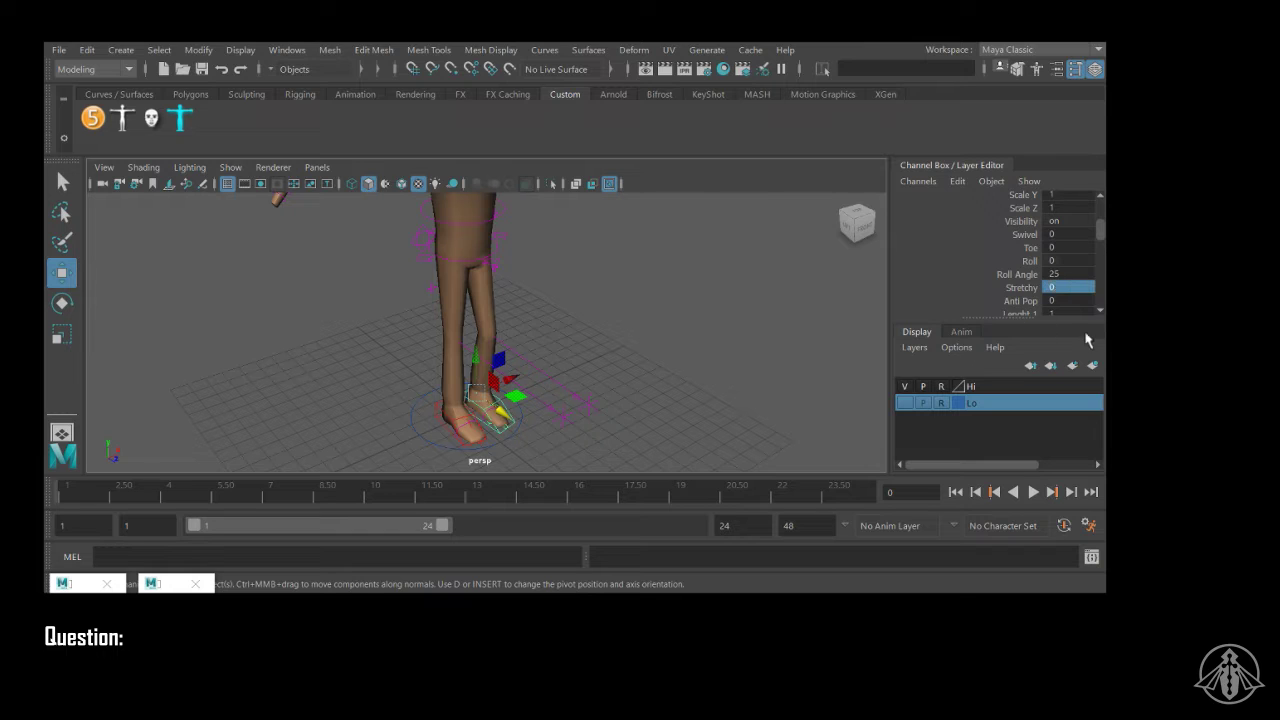
double_click(1068, 287)
drag(1067, 259, 1067, 287)
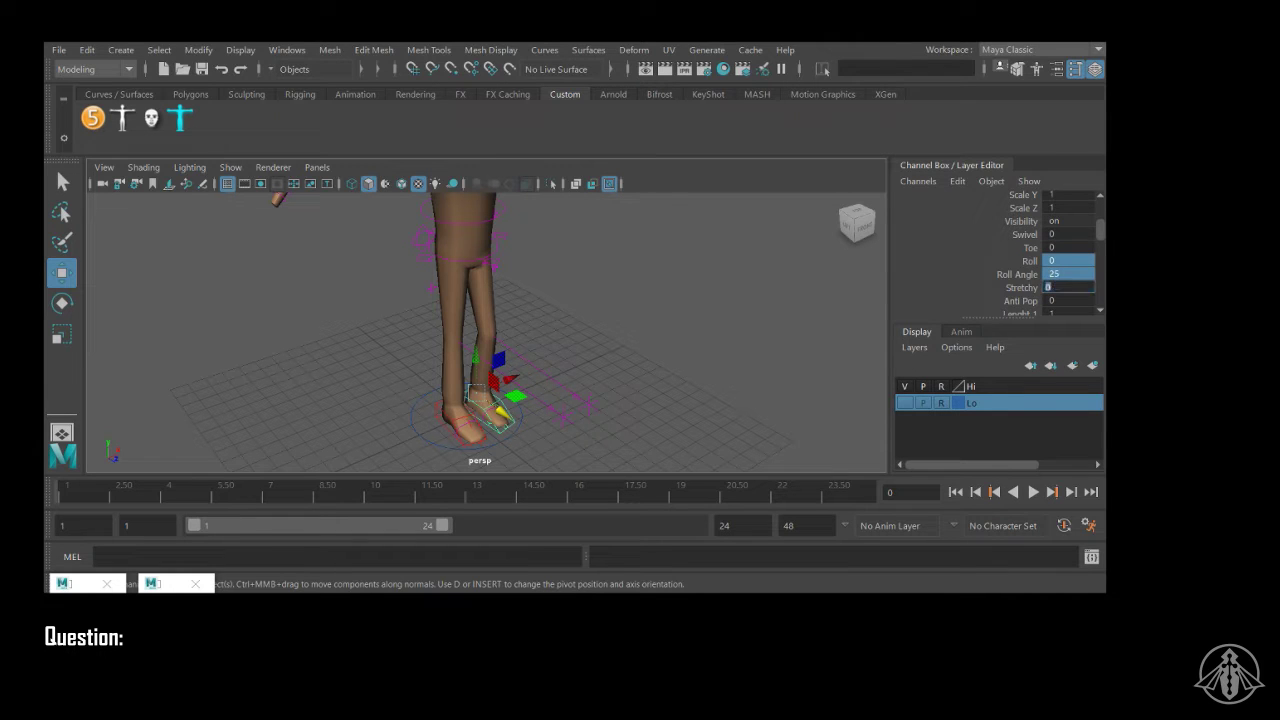
Step: Select the RootX_M hip control and examine its Center Btw Feet attribute against the leg pose
alt+drag(535, 345, 563, 266)
click(490, 265)
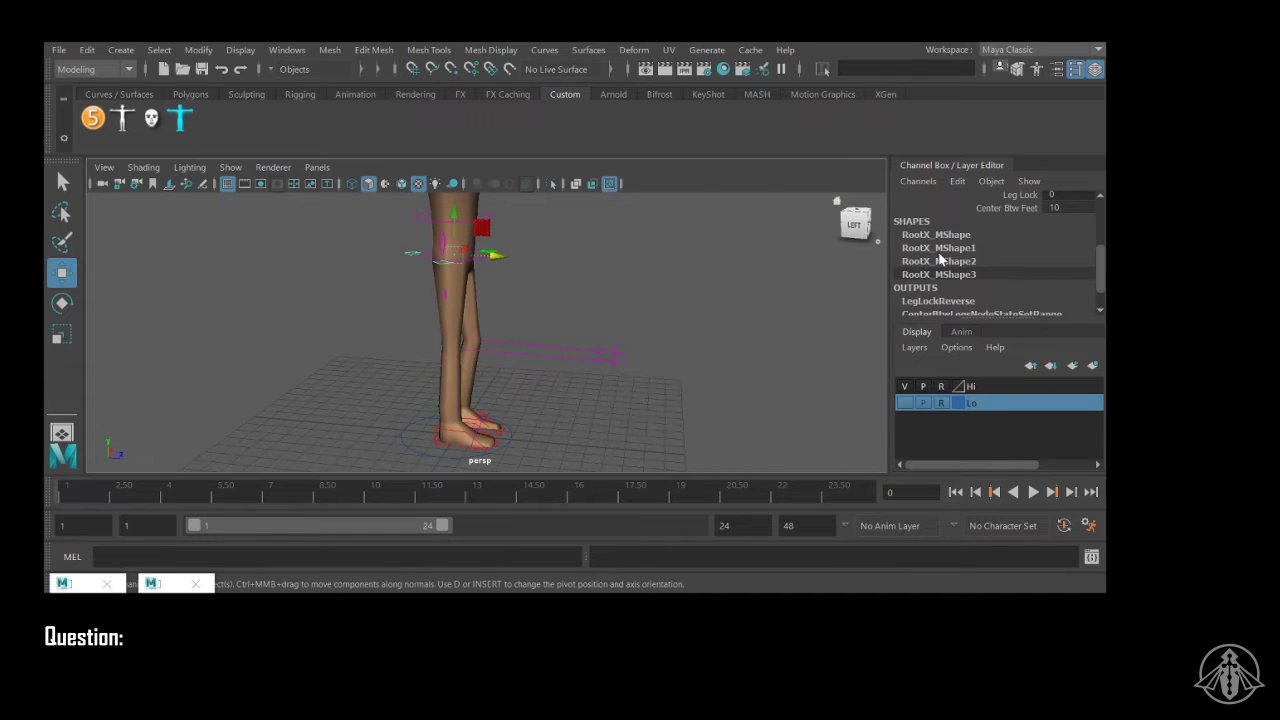
drag(1101, 256, 1101, 242)
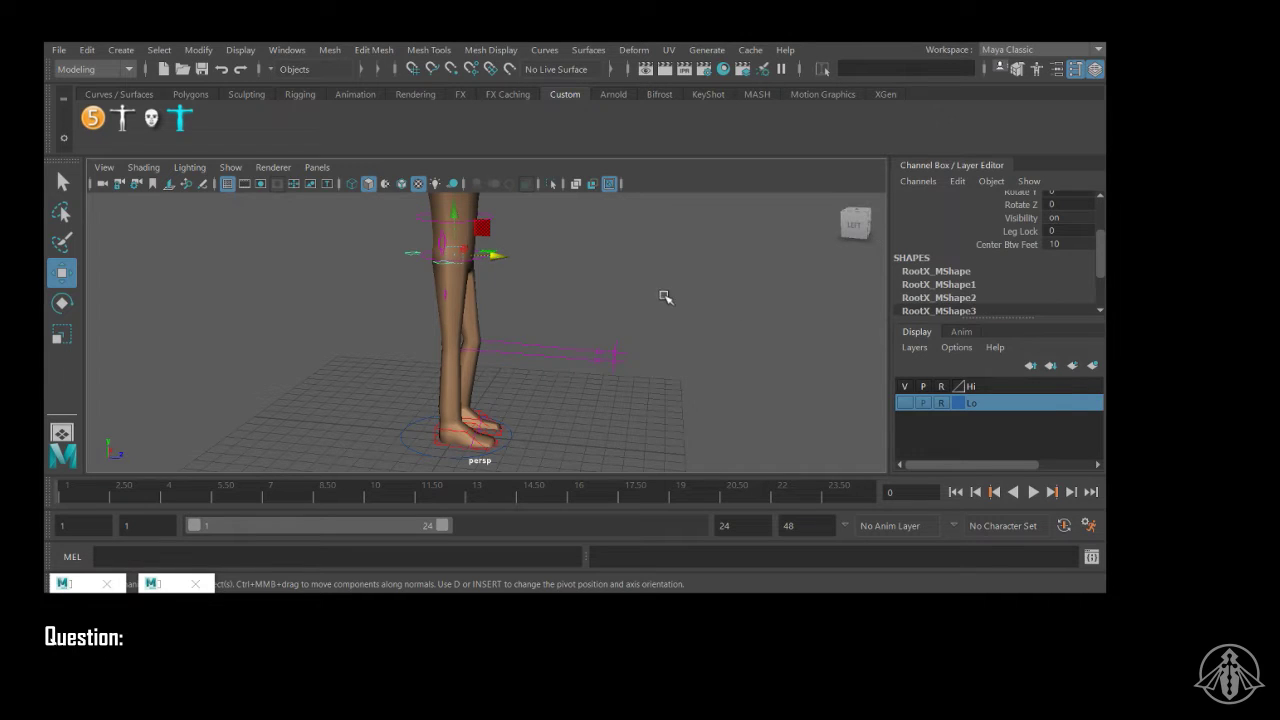
alt+drag(666, 294, 614, 323)
alt+middle_drag(614, 323, 634, 282)
alt+right_drag(634, 282, 518, 288)
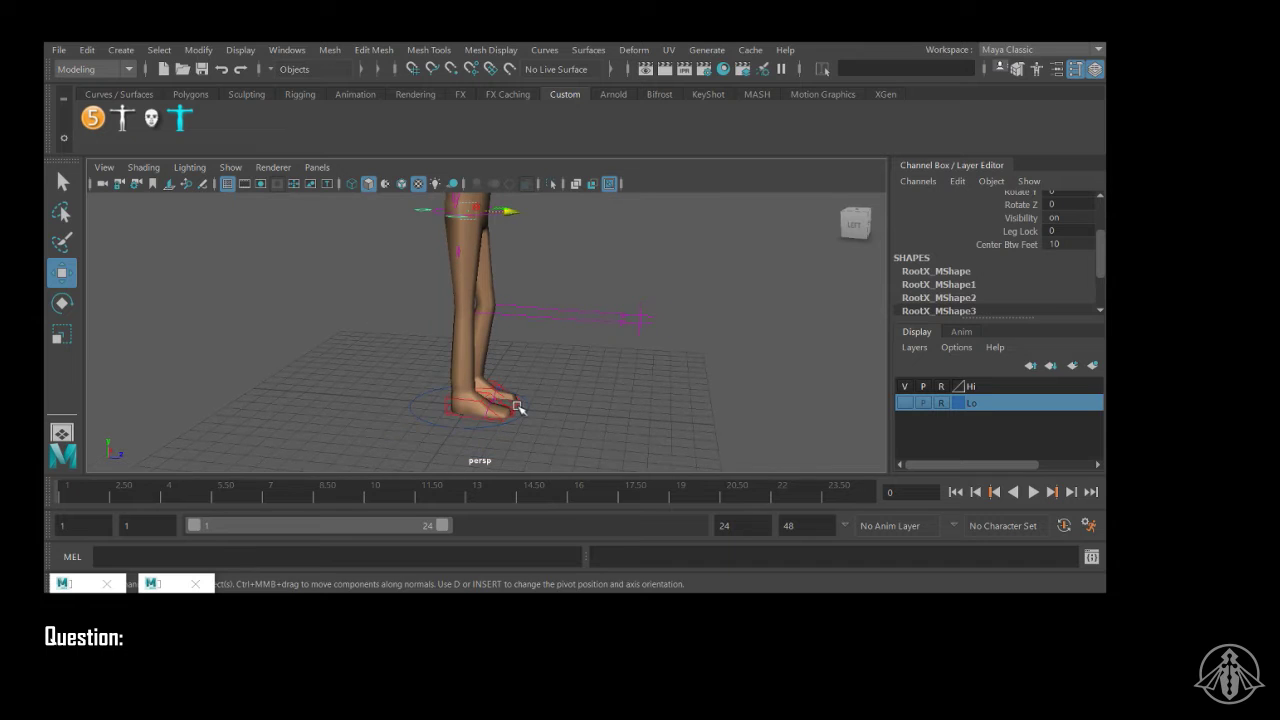
Step: Move IKLeg_L forward about 4.3 units to take a step, and view the whole character's pose
click(517, 406)
alt+right_drag(558, 387, 541, 381)
drag(531, 377, 592, 366)
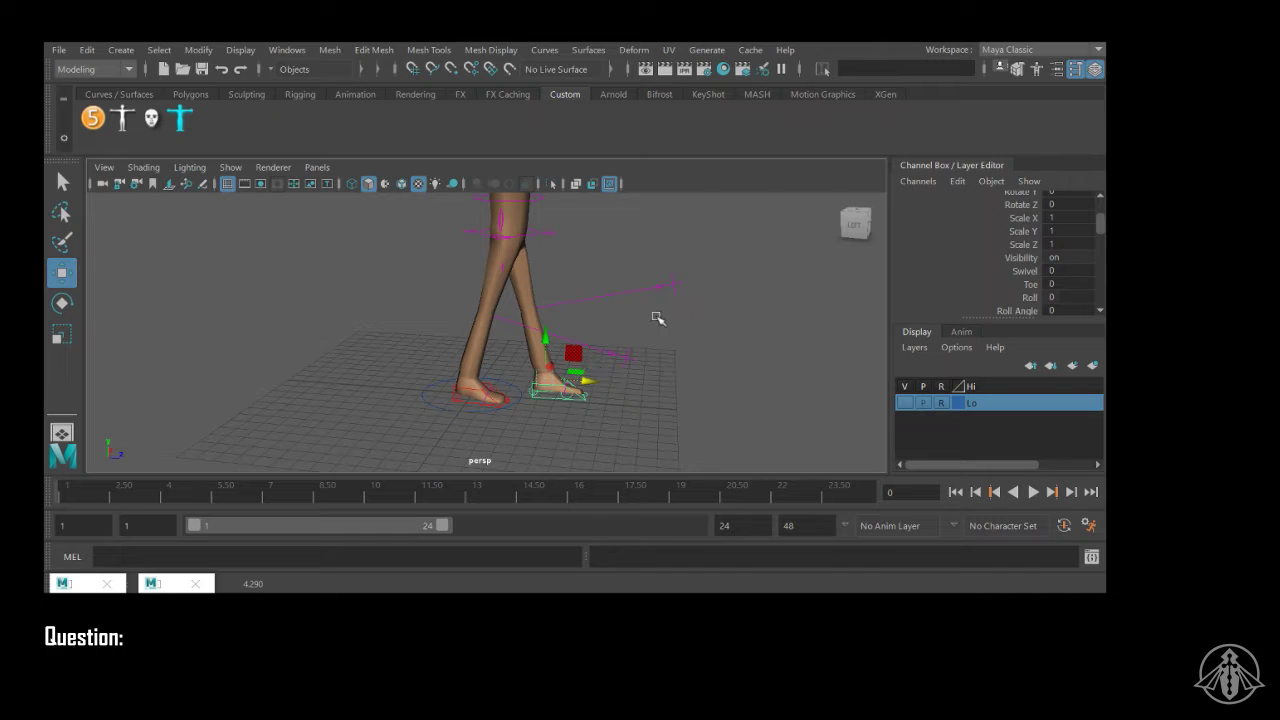
alt+right_drag(733, 328, 620, 349)
alt+drag(620, 349, 507, 346)
alt+right_drag(507, 346, 557, 367)
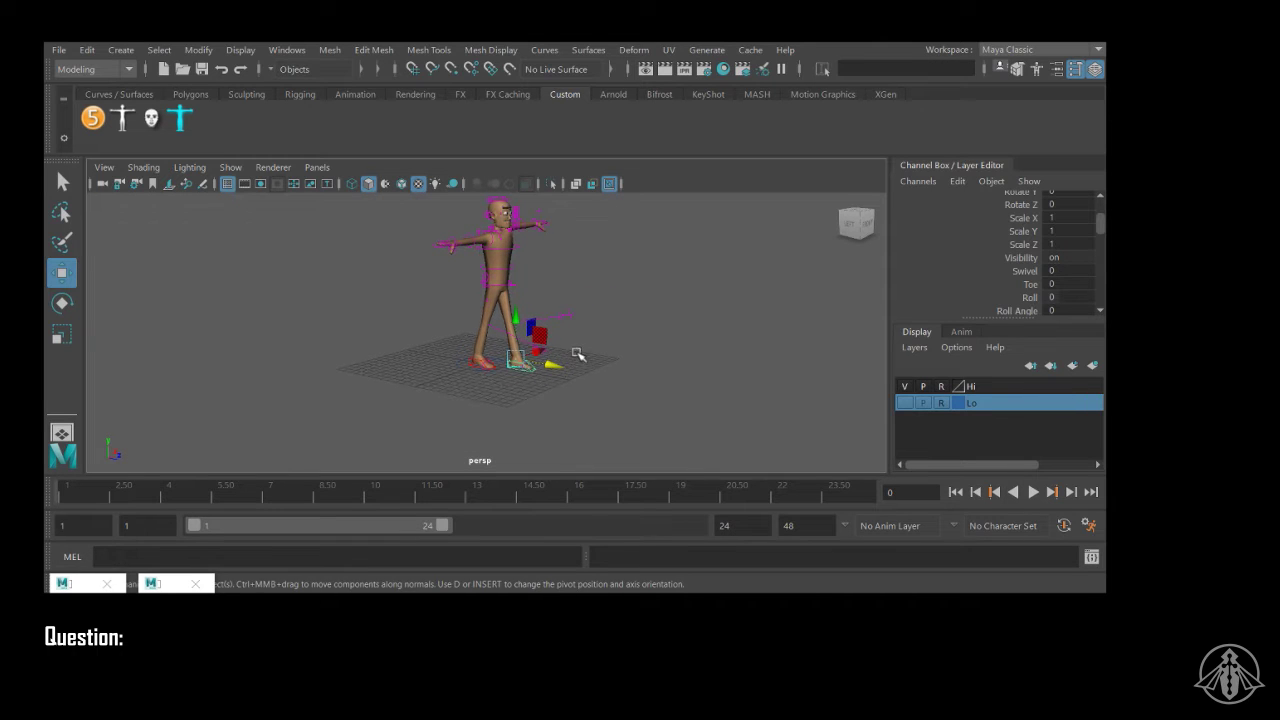
Step: Open the Advanced Skeleton tool, collapse its Demo section, and expand Driving Systems under Pose
click(93, 119)
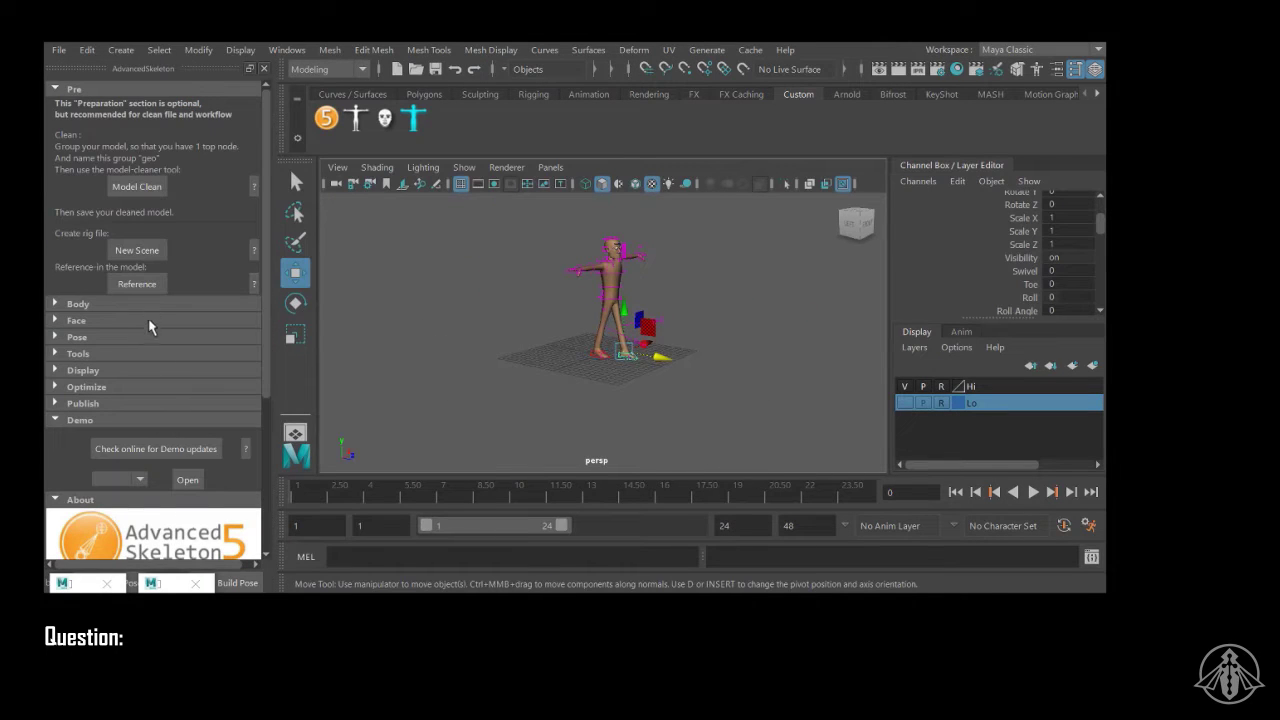
scroll(175, 378, down, 2)
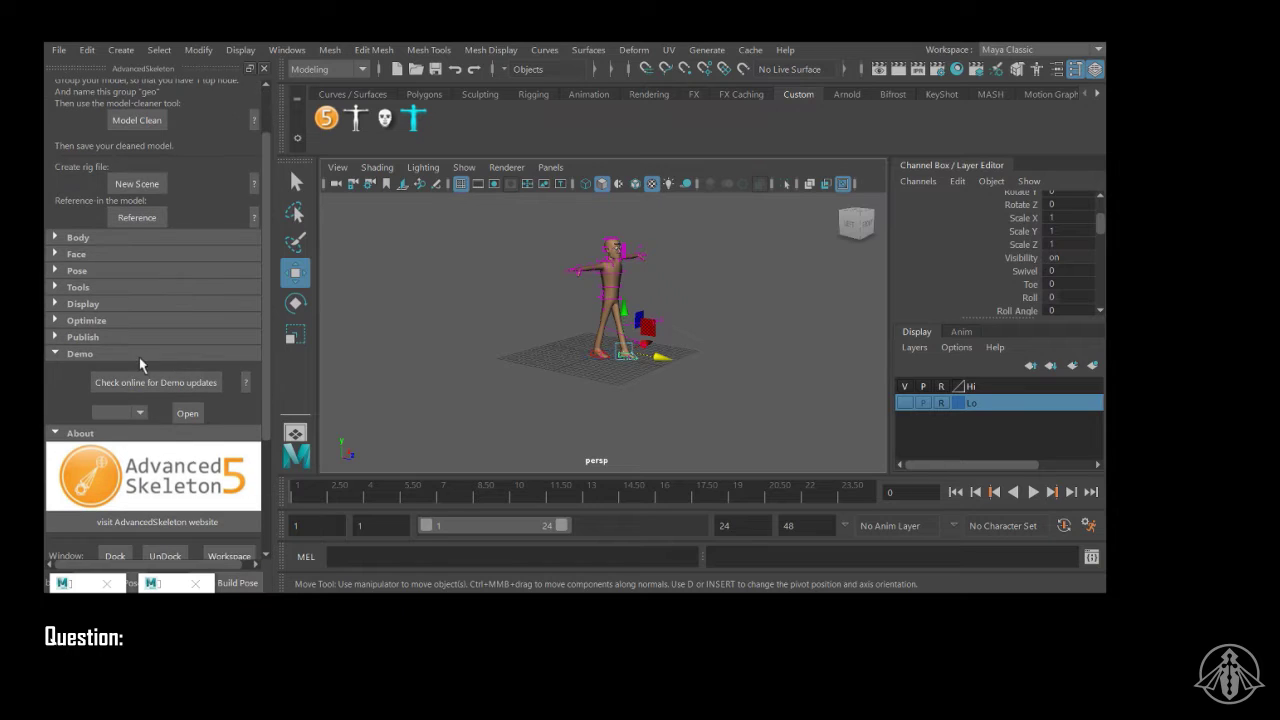
click(56, 356)
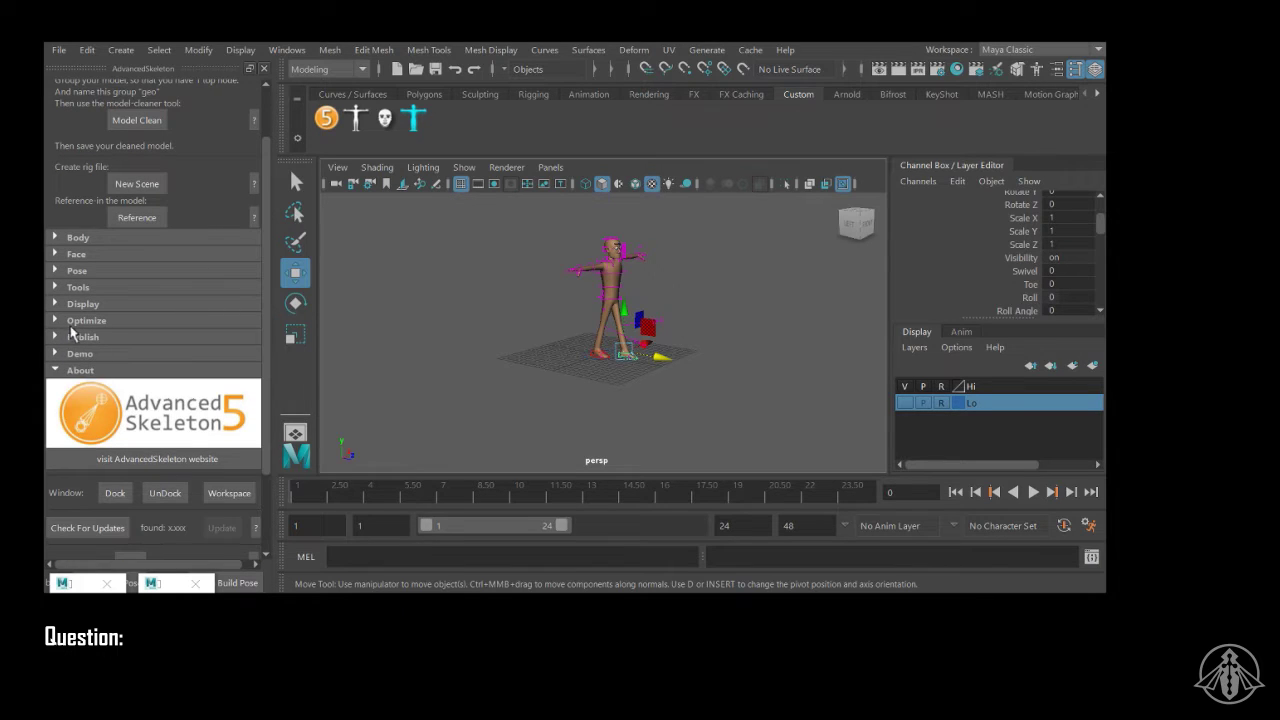
click(57, 271)
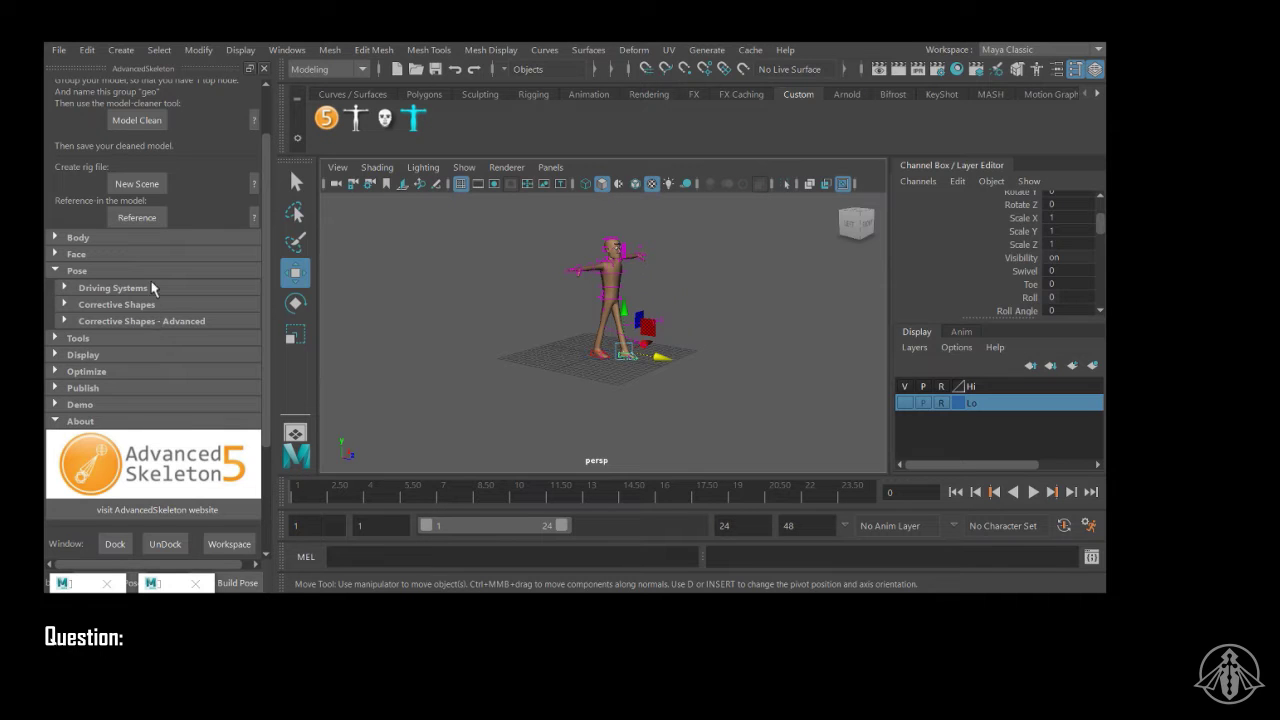
click(143, 289)
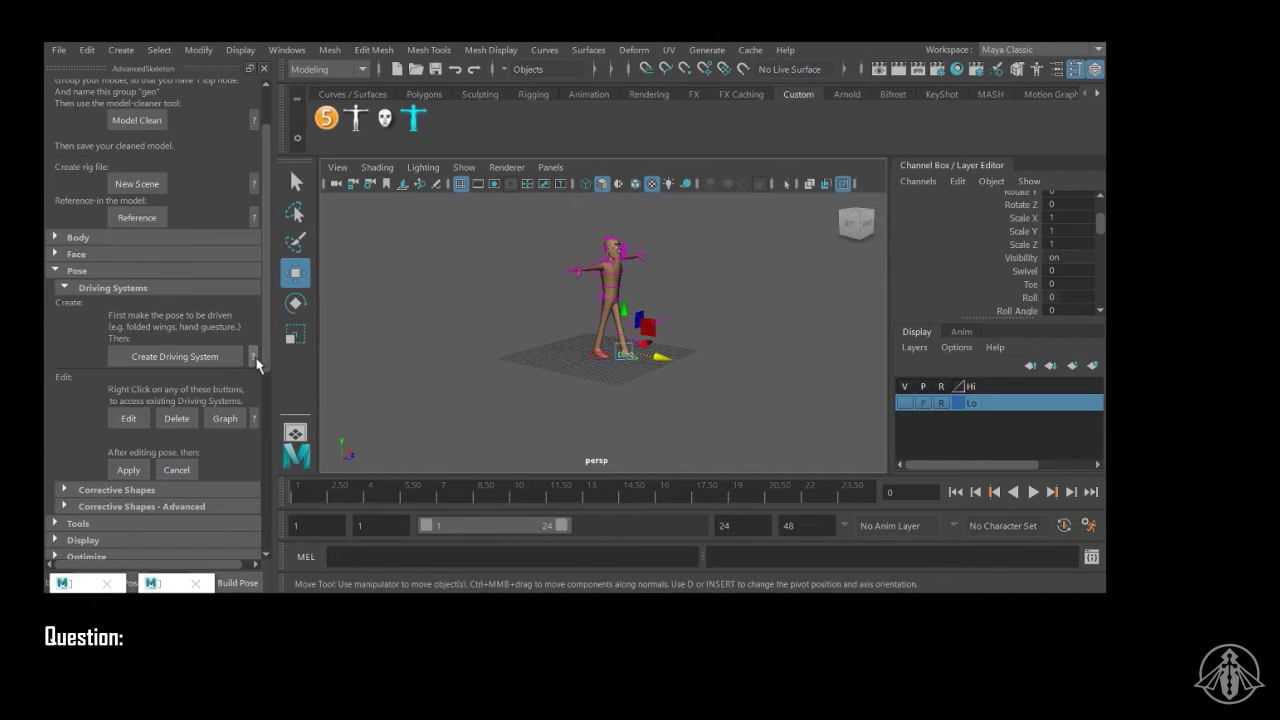
Step: Widen the Advanced Skeleton panel and collapse its Driving Systems, Pose, About and Demo sections
drag(274, 362, 318, 362)
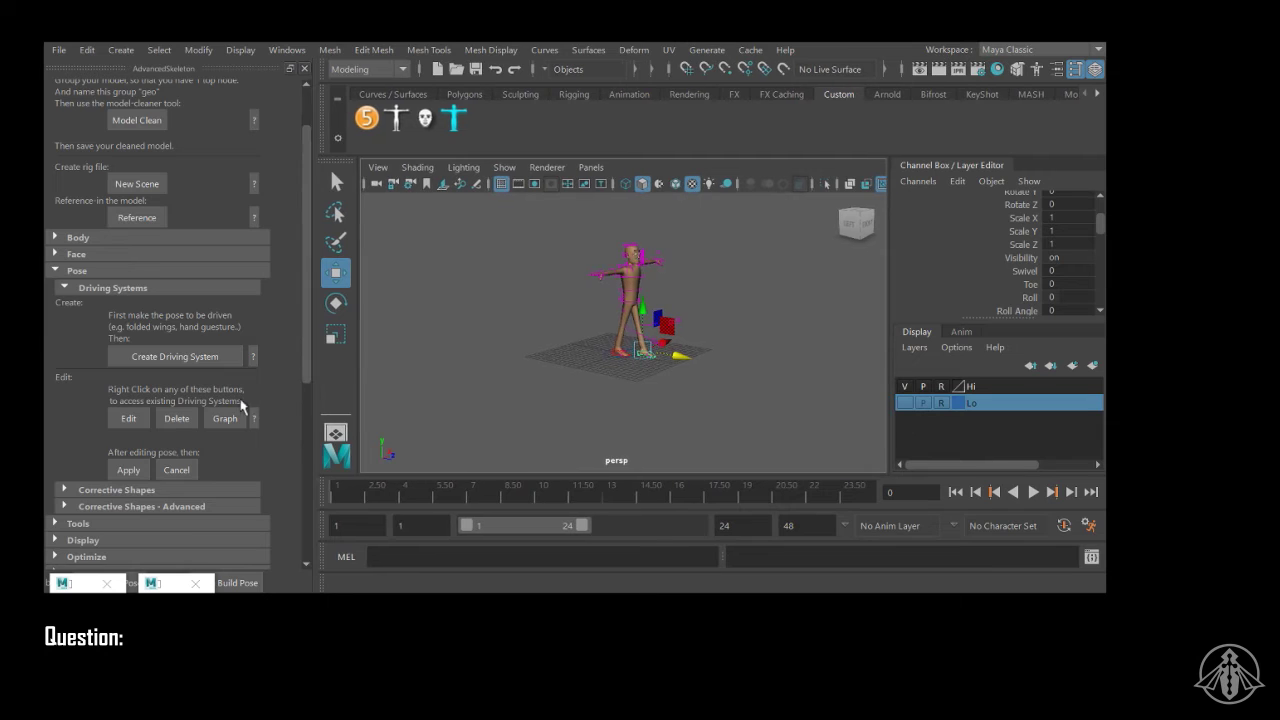
click(64, 289)
click(56, 271)
scroll(150, 375, down, 1)
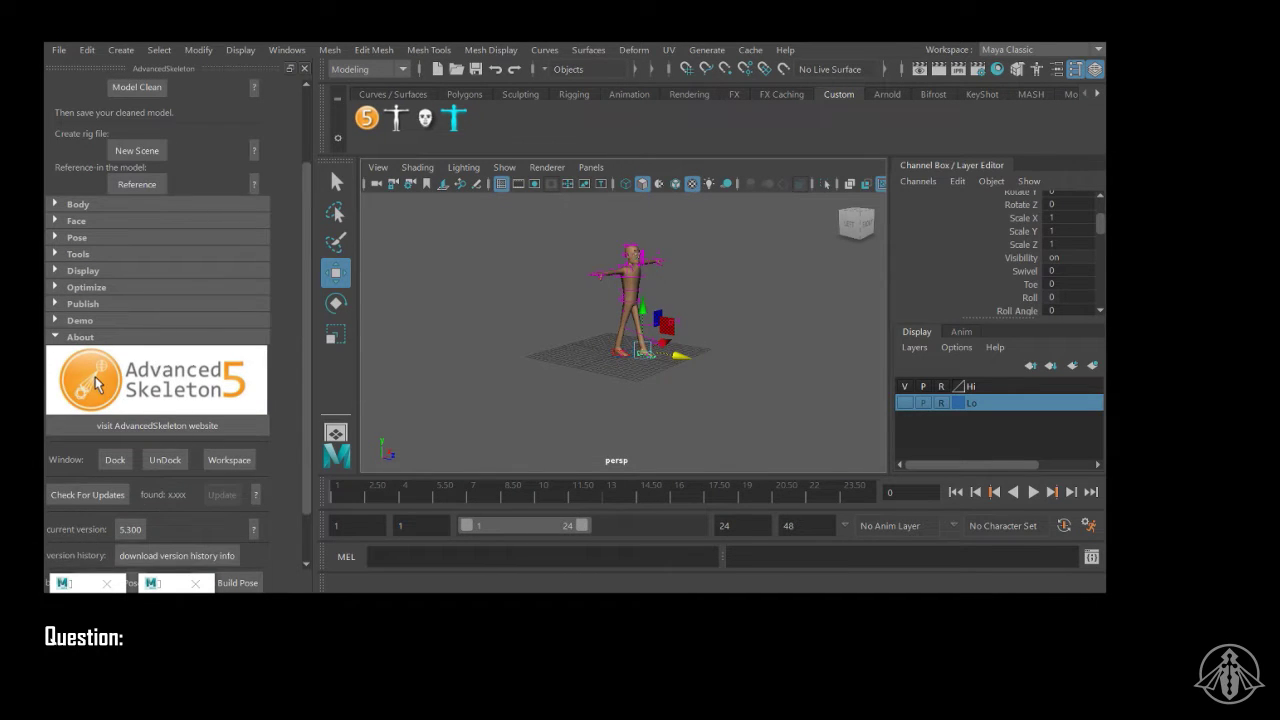
scroll(97, 383, down, 1)
click(57, 303)
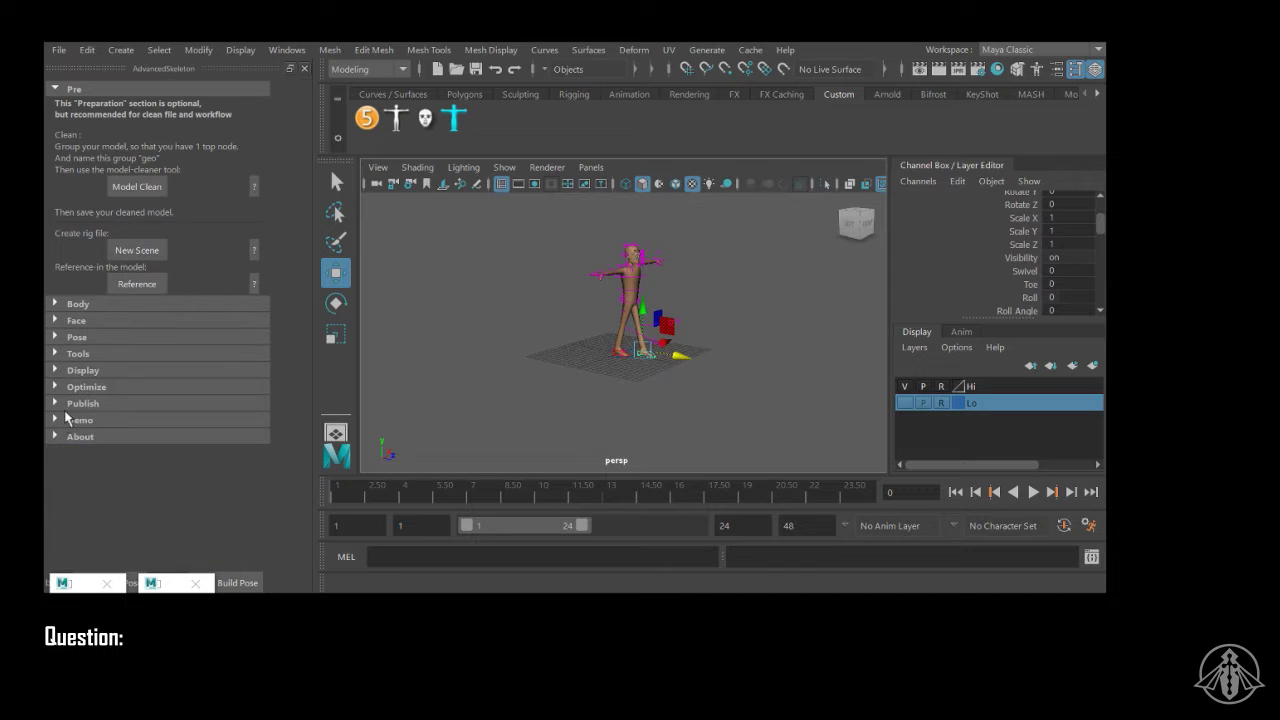
click(55, 421)
click(55, 421)
Step: Open WalkDesigner from Advanced Skeleton's Tools section and acknowledge the mental ray notice
click(55, 354)
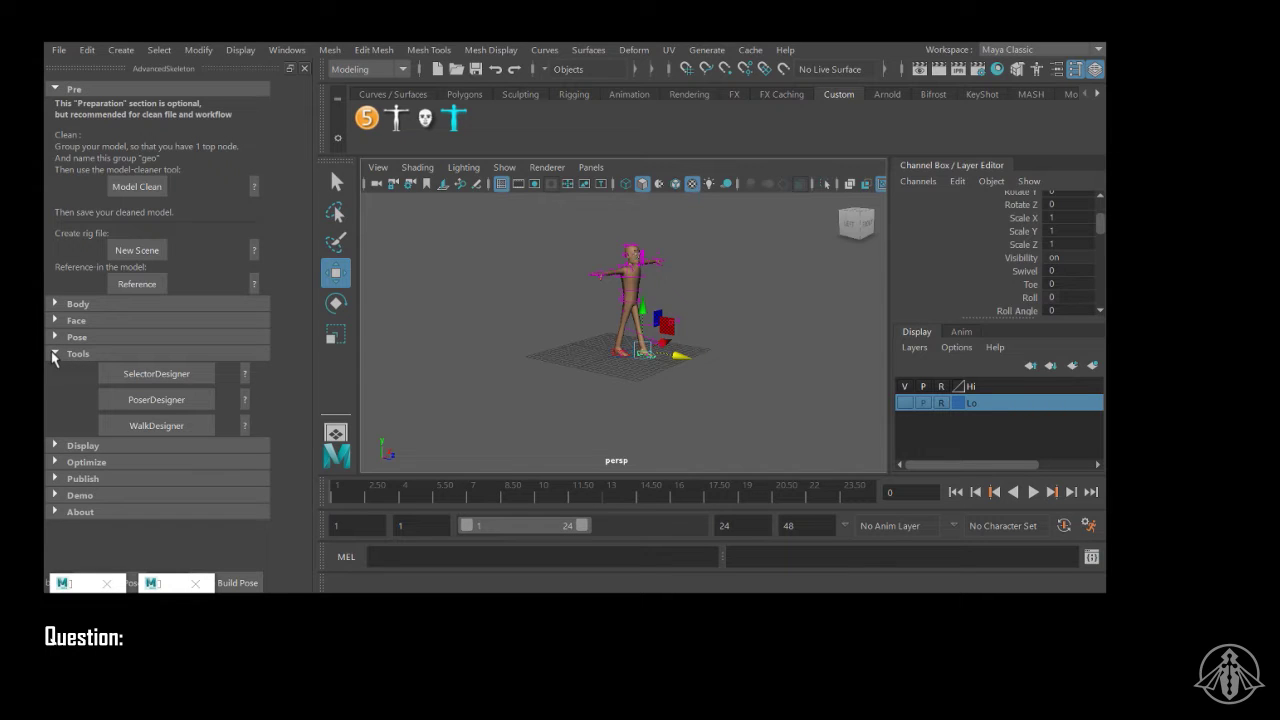
click(152, 426)
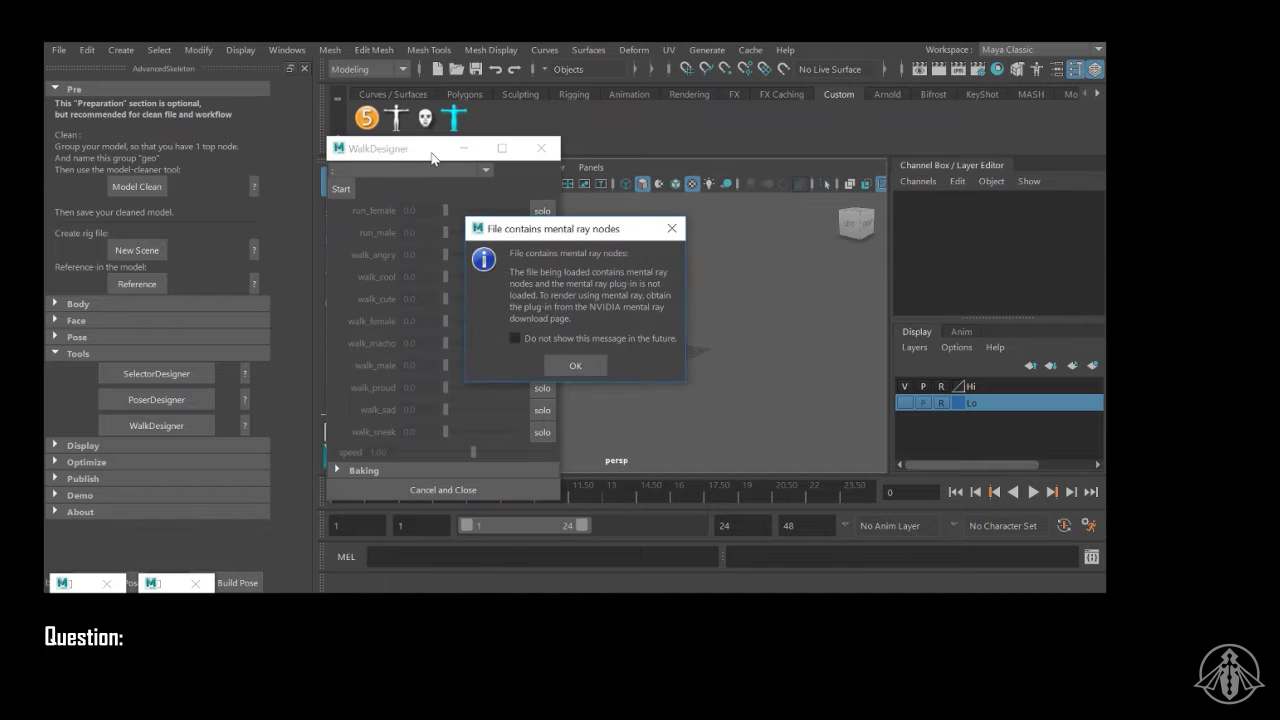
click(575, 365)
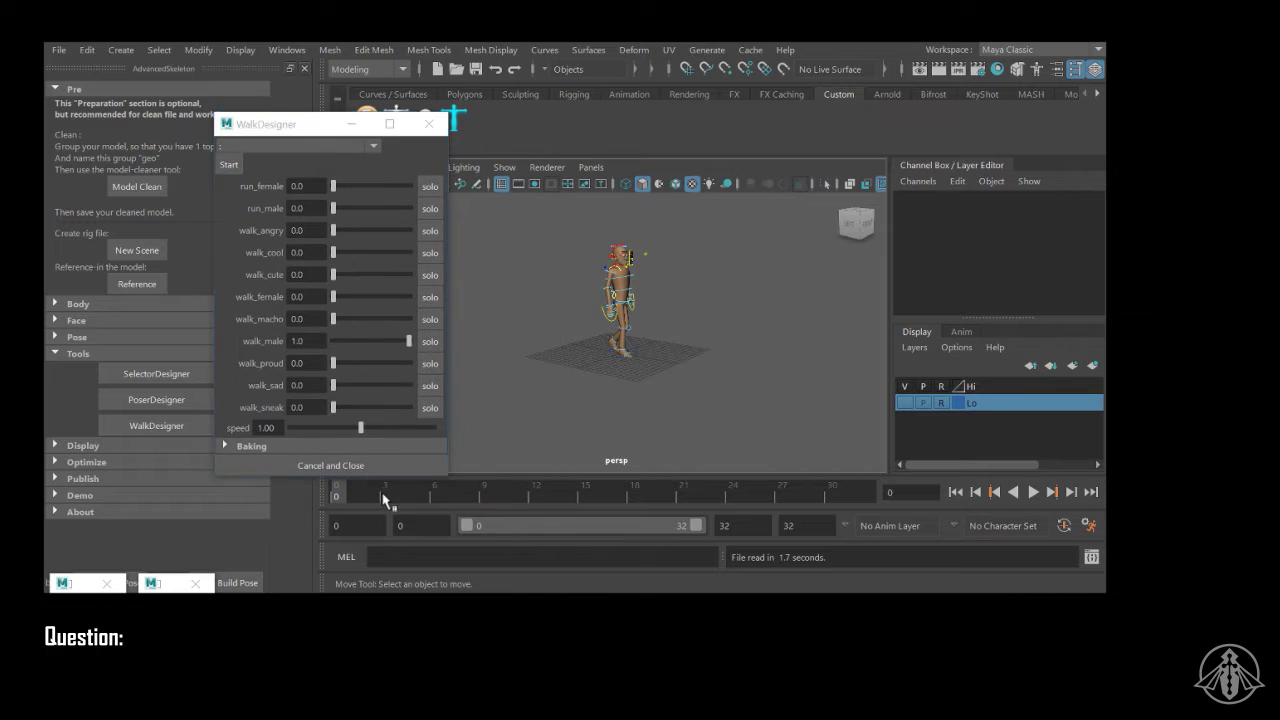
Step: Frame the whole character up close beside WalkDesigner and play its walk_male animation from frame 0
click(1033, 492)
click(957, 492)
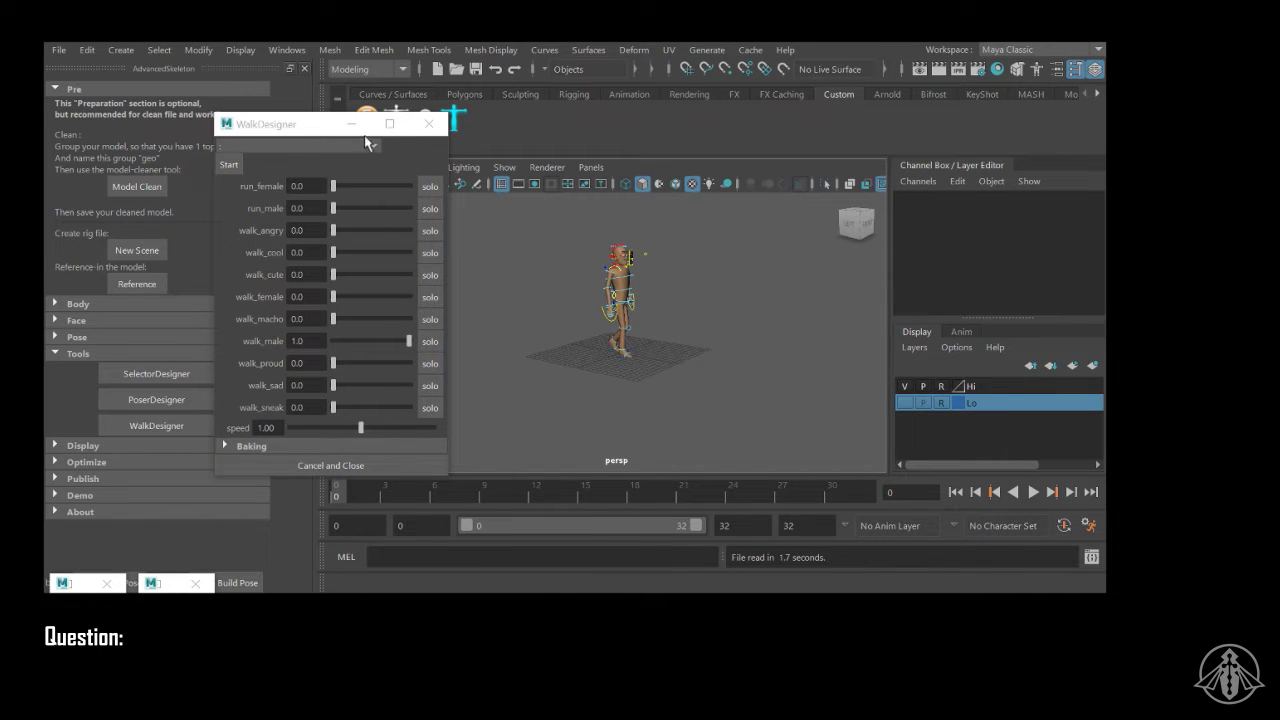
drag(366, 143, 398, 111)
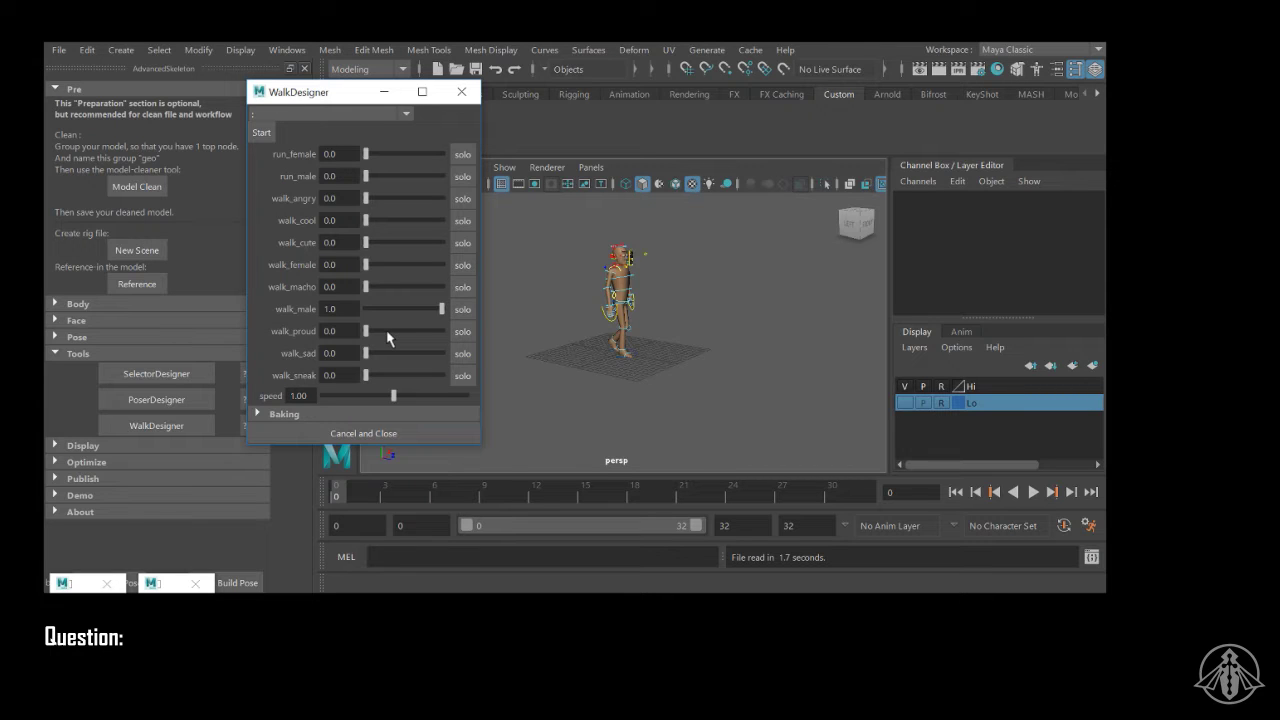
alt+right_drag(612, 269, 852, 352)
alt+middle_drag(752, 284, 785, 390)
alt+right_drag(785, 390, 749, 360)
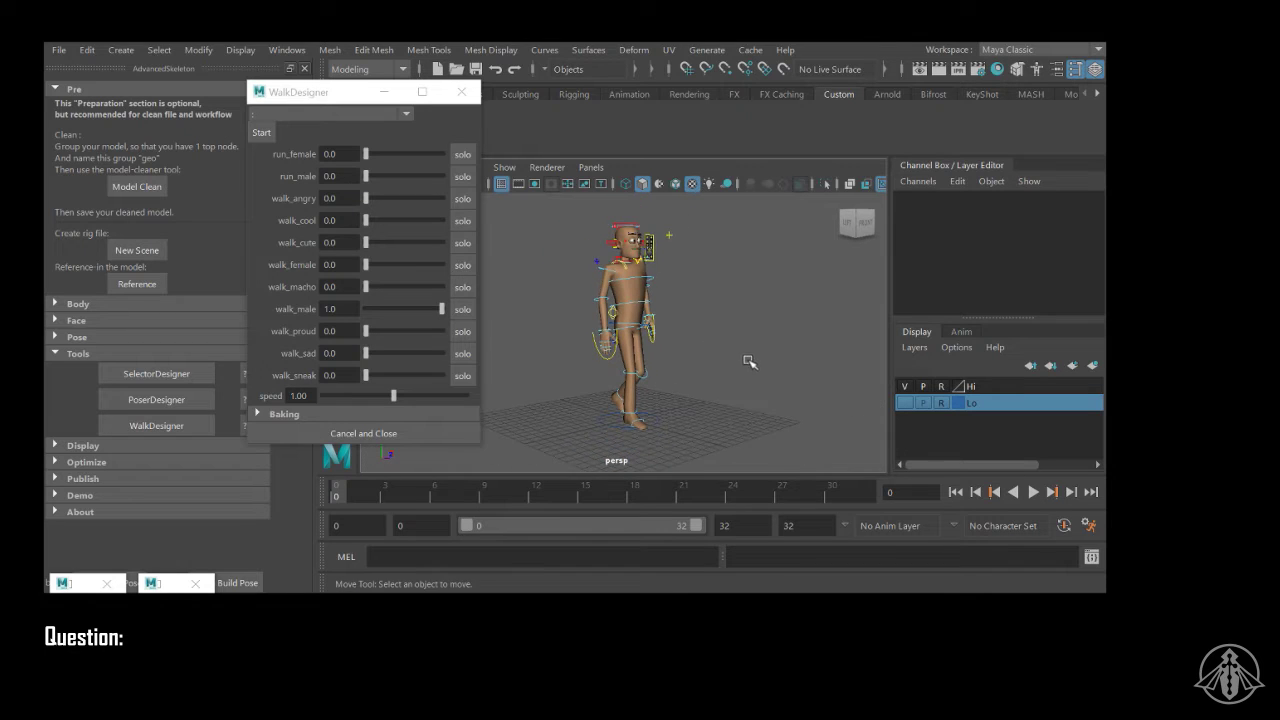
click(1033, 492)
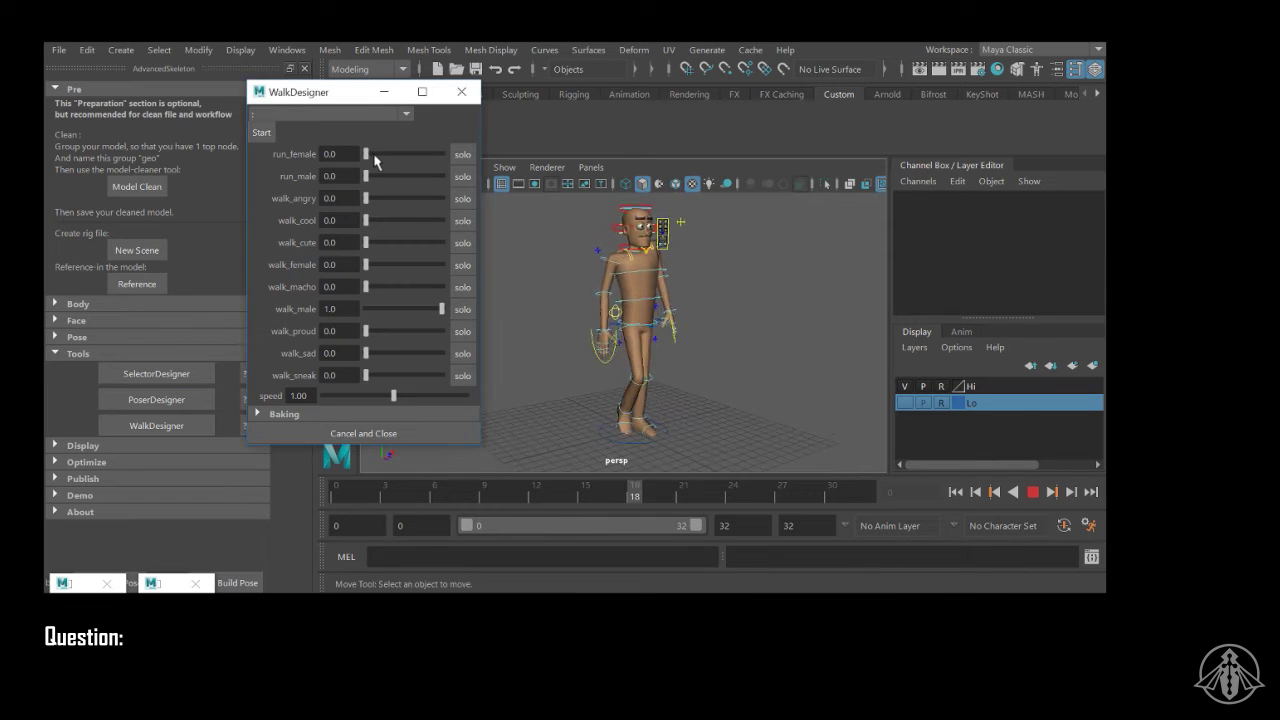
Step: Set WalkDesigner's run_female and run_male to 0.8, walk_proud to 1.0 and speed to 2.00 during playback
drag(366, 154, 432, 192)
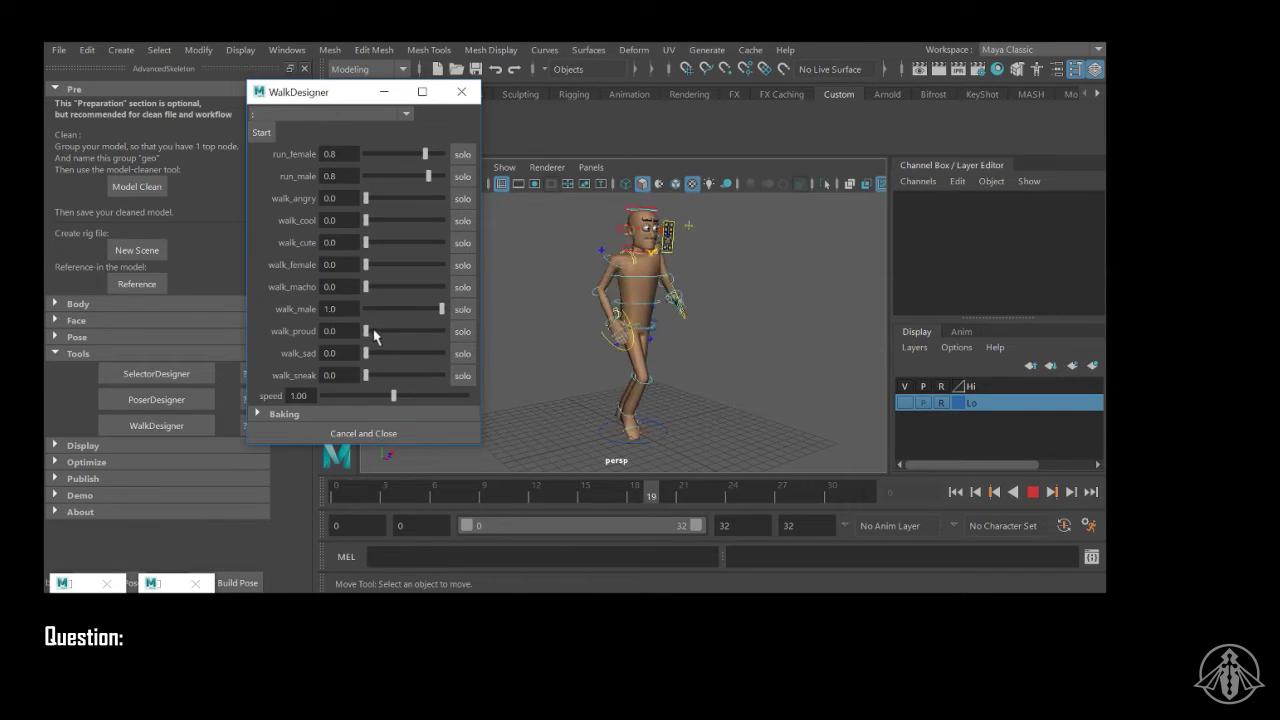
drag(366, 331, 441, 334)
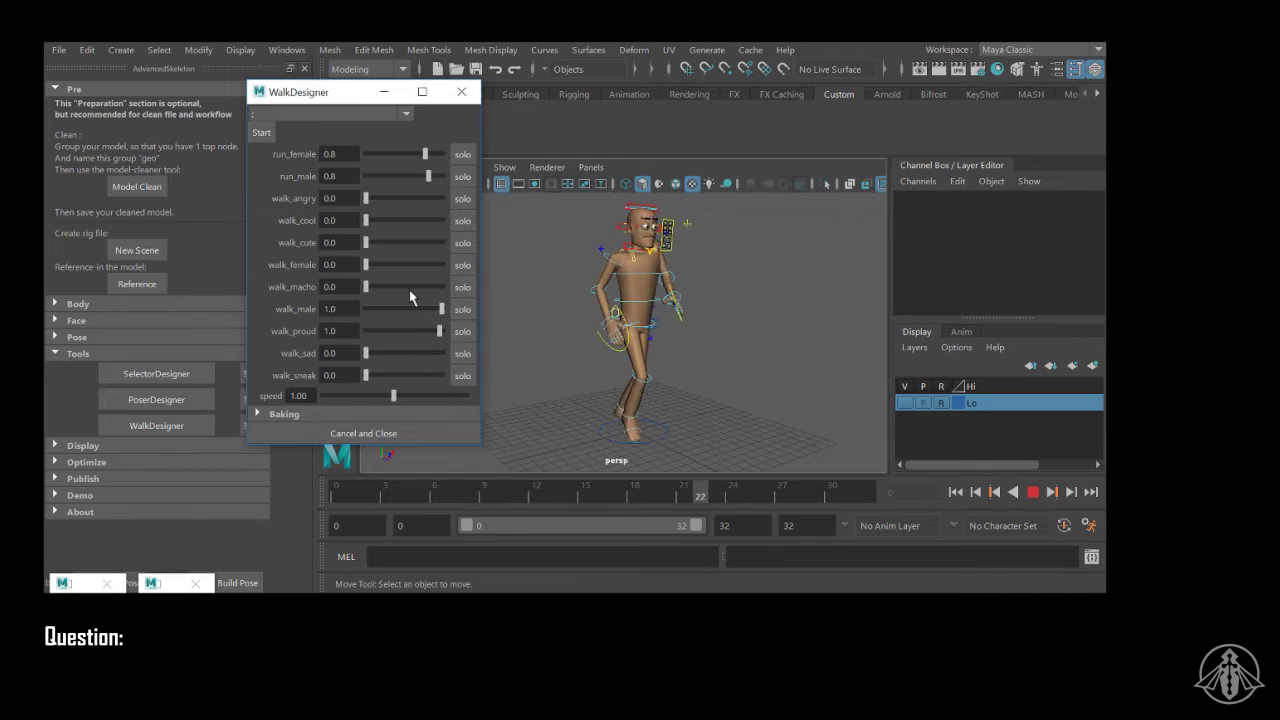
drag(393, 396, 481, 402)
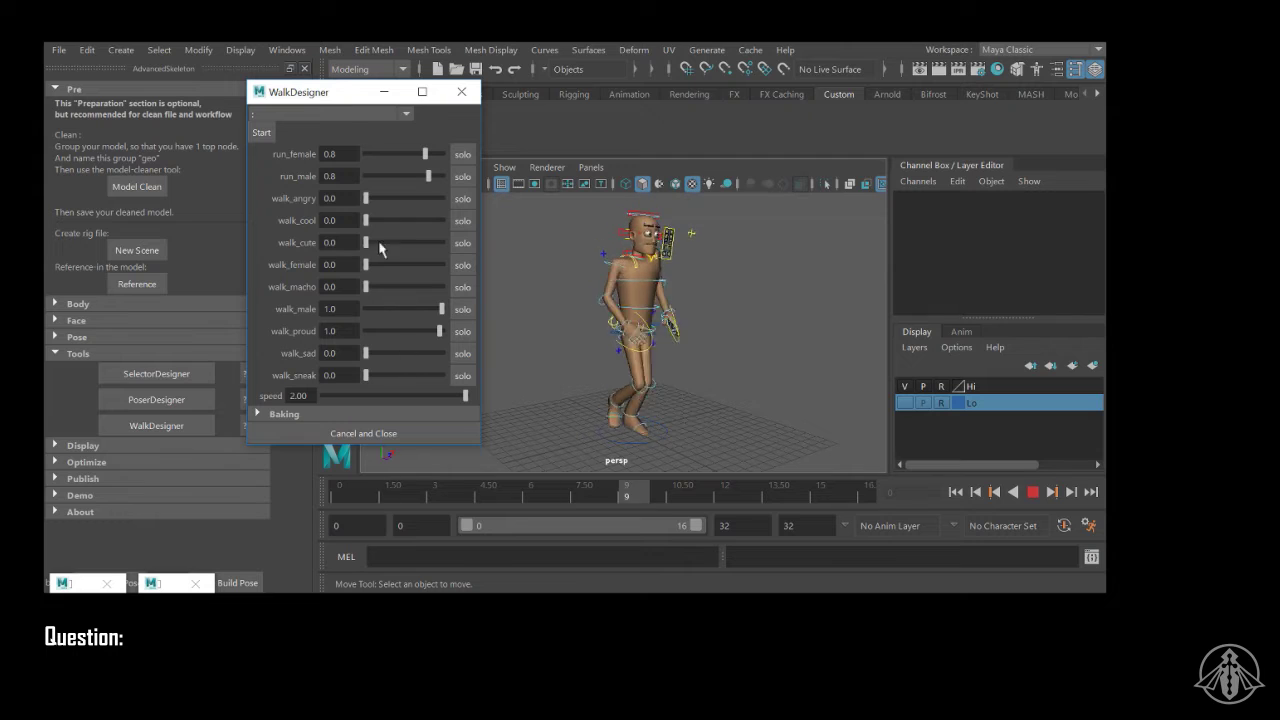
drag(342, 93, 229, 95)
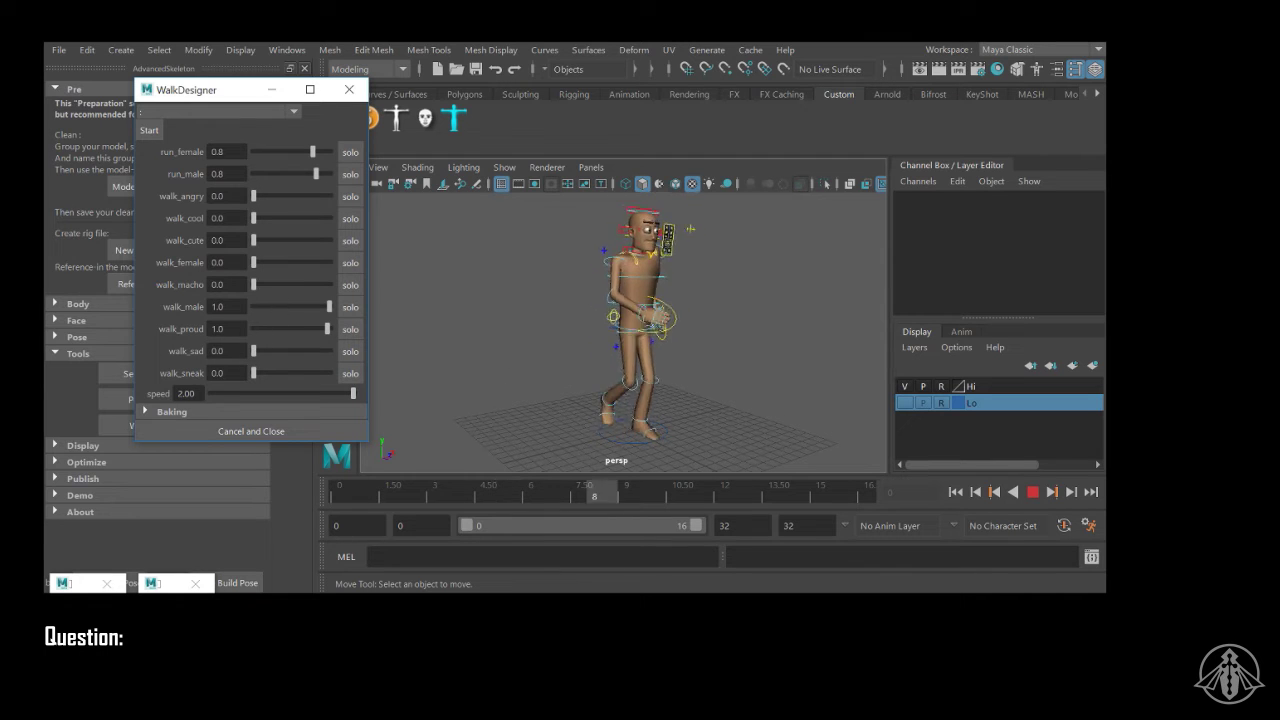
Step: Set walk_sad and walk_angry to 1.0, and reduce walk_male, walk_proud, run_male and run_female to 0.0
mouse_move(253, 351)
mouse_down()
mouse_move(330, 351)
mouse_move(250, 331)
mouse_up()
drag(329, 307, 255, 307)
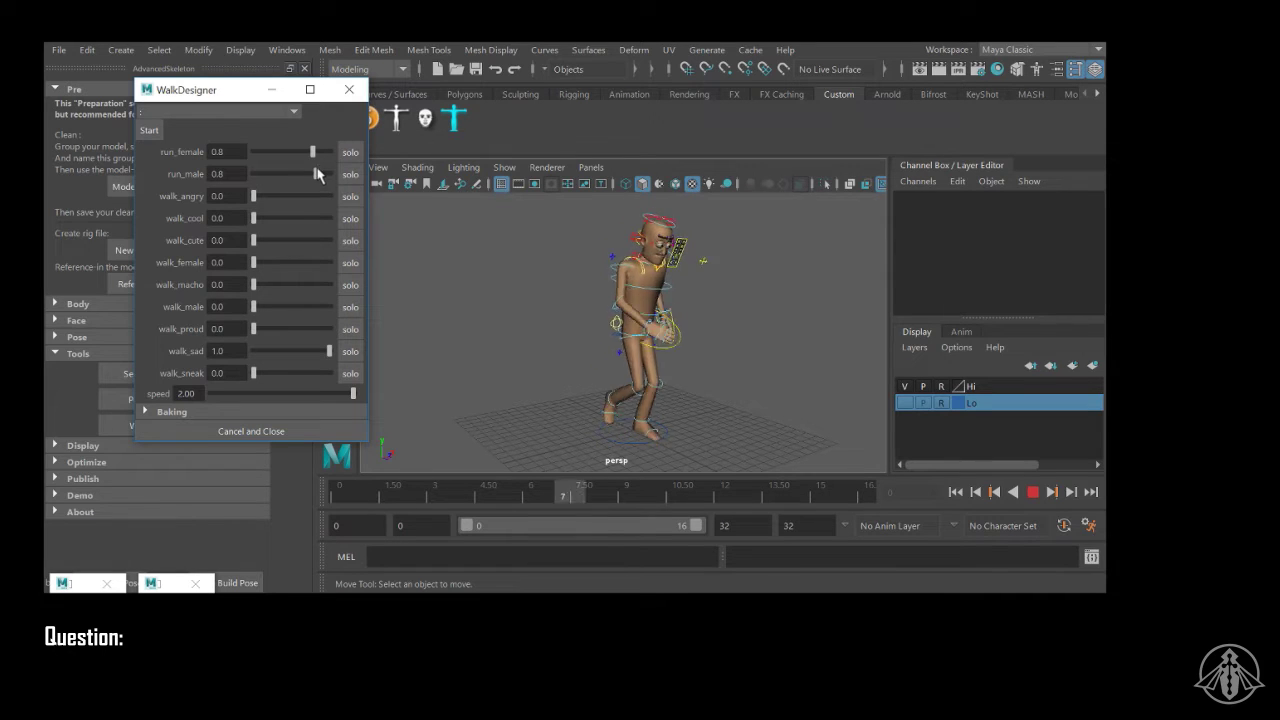
drag(316, 174, 366, 206)
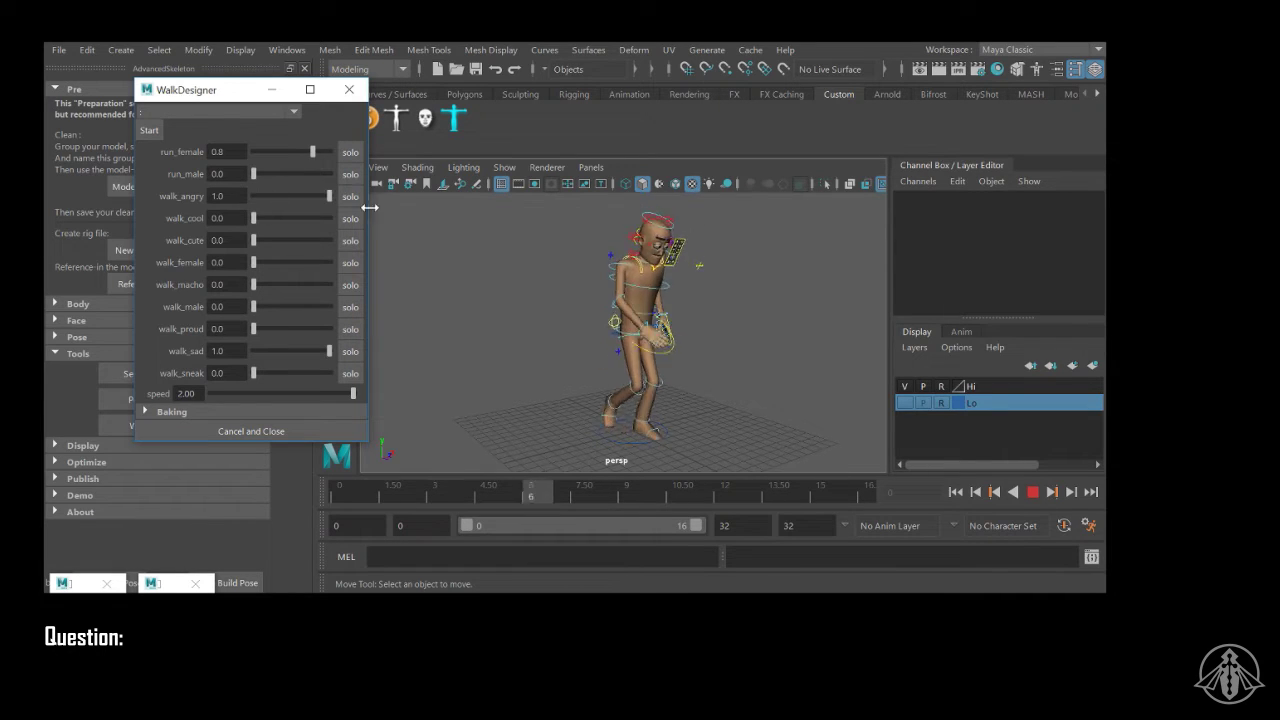
drag(311, 154, 247, 153)
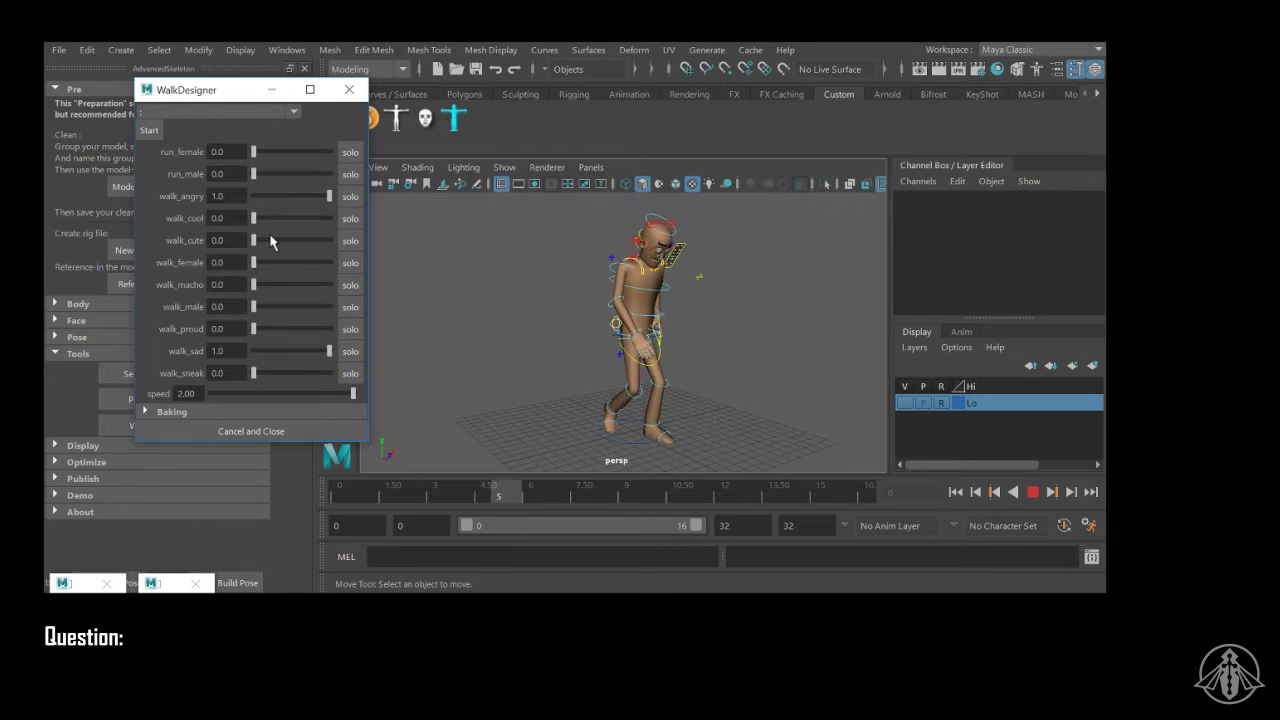
Step: View the walking character from the front and hide NURBS Curves in the viewport
alt+drag(763, 332, 721, 326)
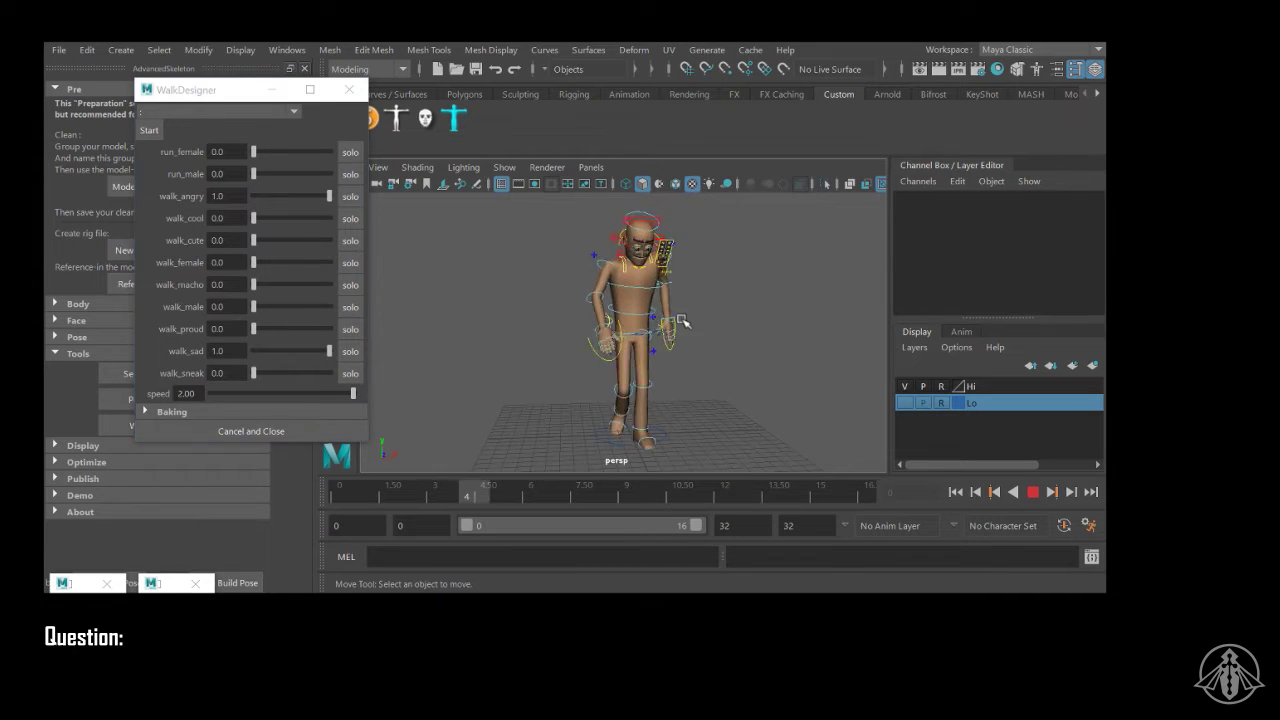
alt+right_drag(714, 326, 736, 297)
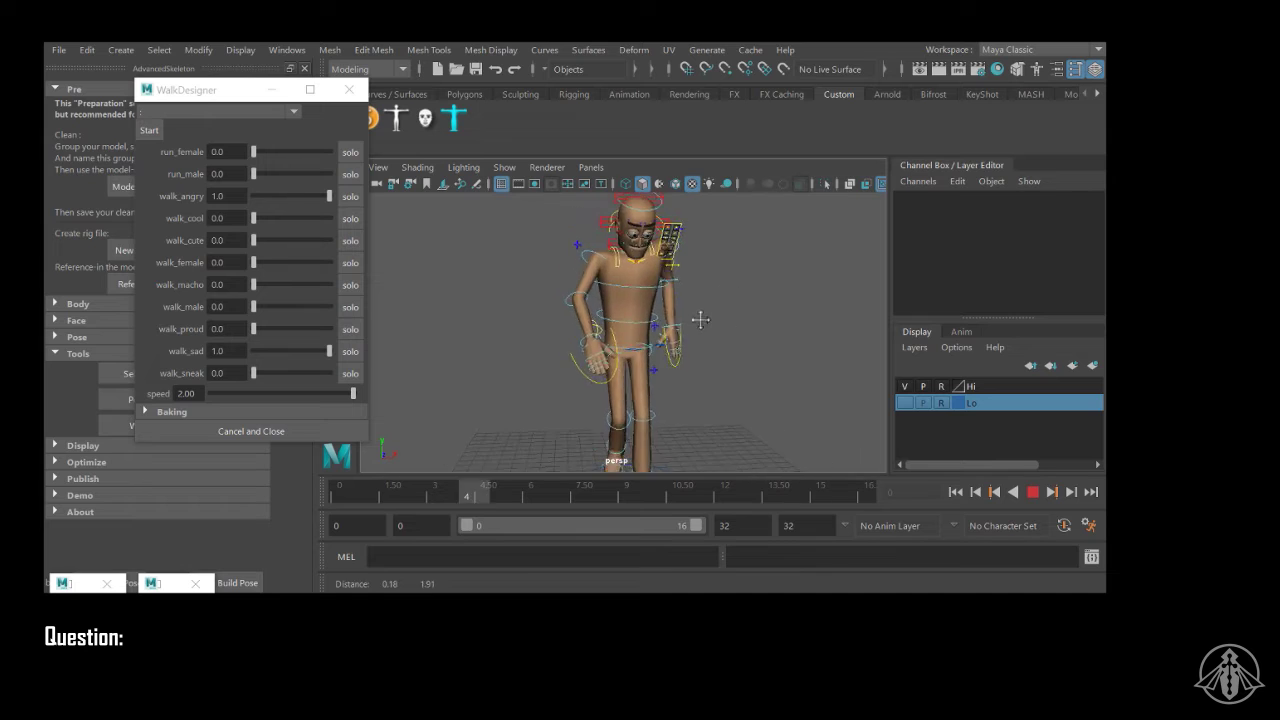
drag(220, 89, 140, 159)
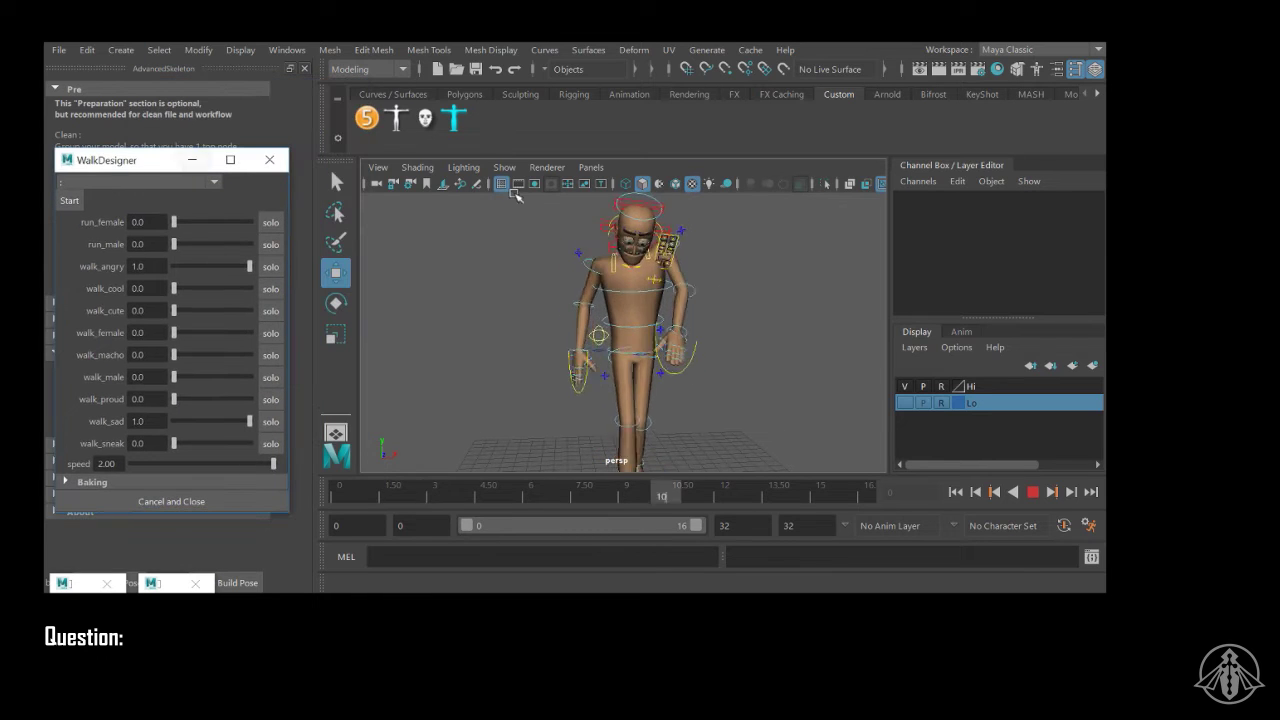
click(378, 167)
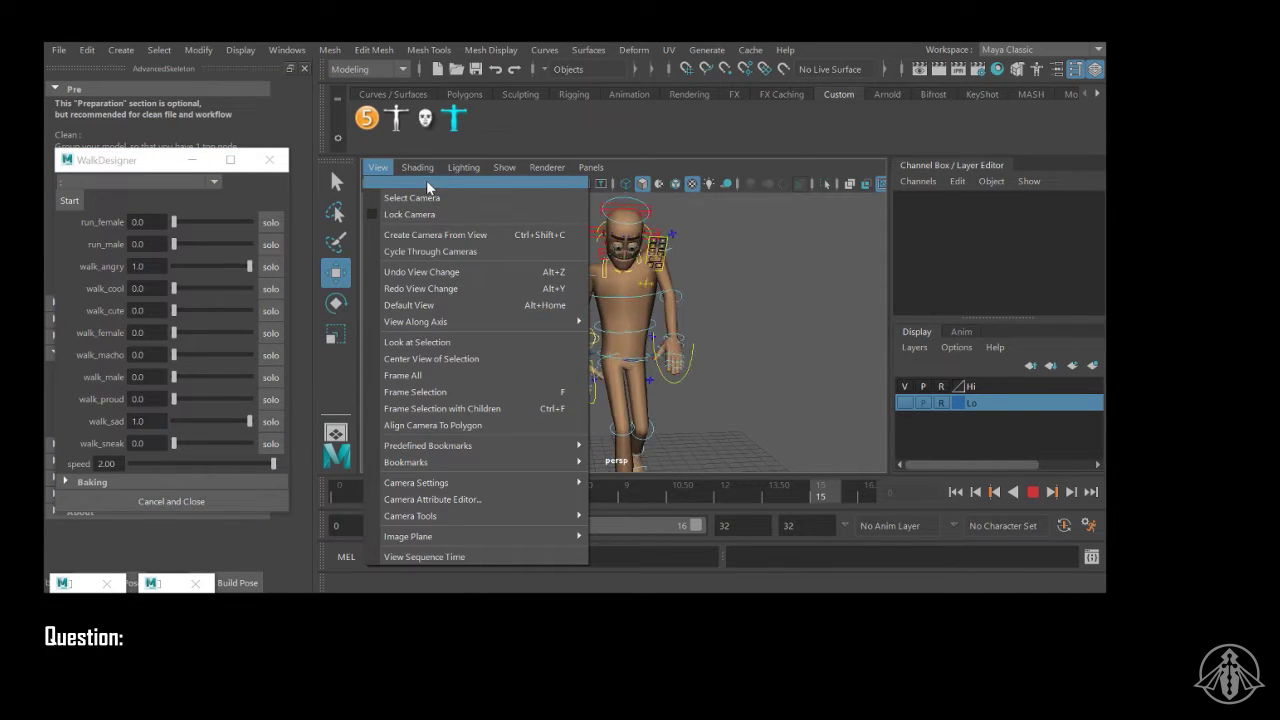
mouse_move(504, 168)
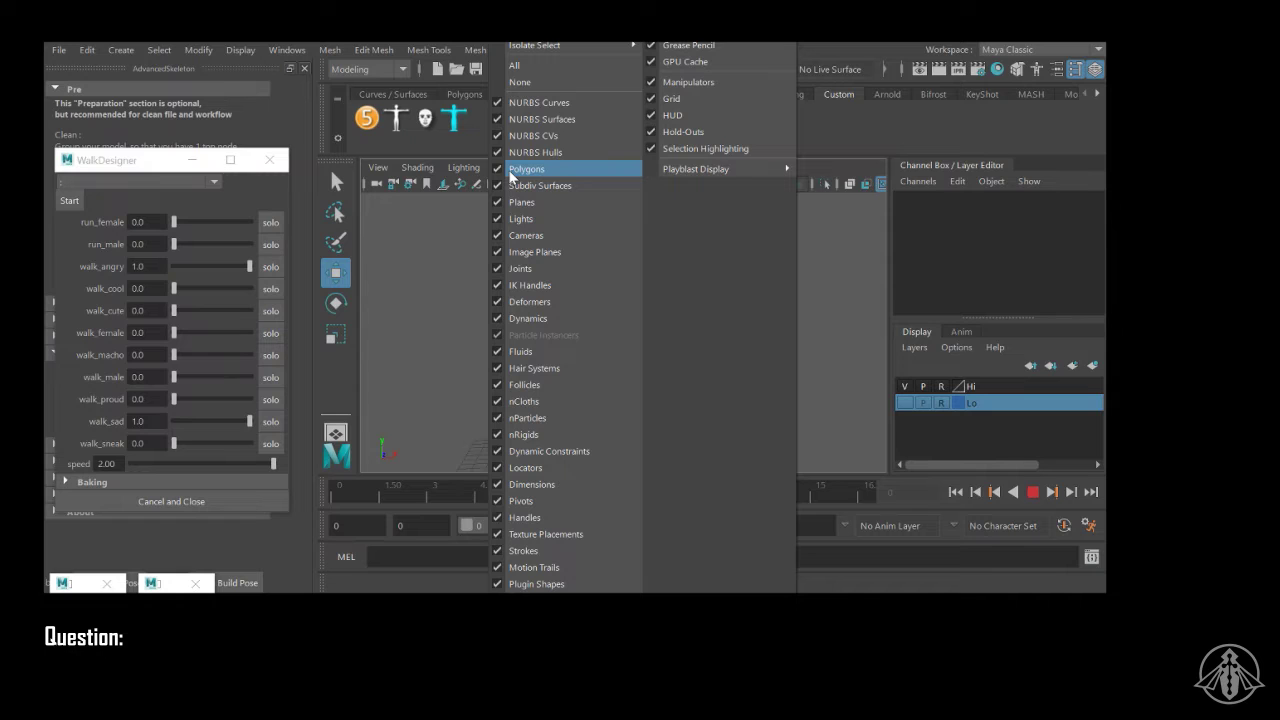
click(546, 103)
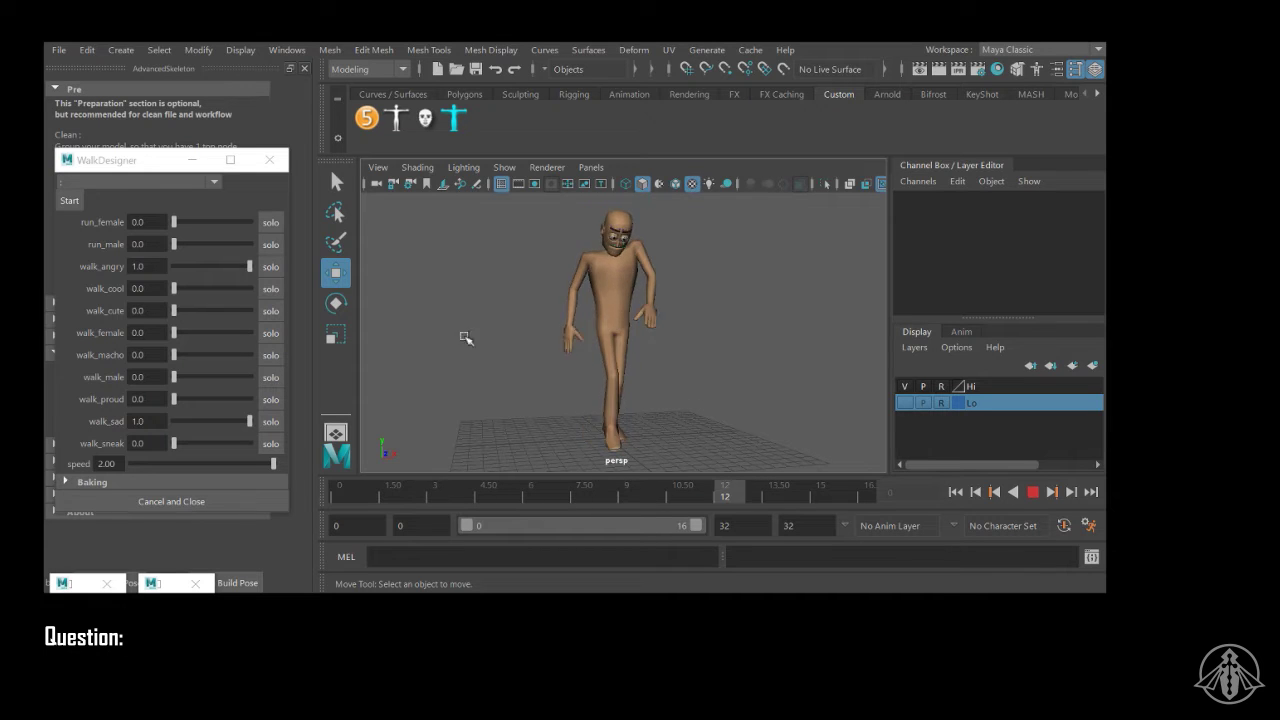
Step: Set walk_macho to 0.8 in the walk blend, and close WalkDesigner
drag(174, 355, 210, 355)
click(238, 355)
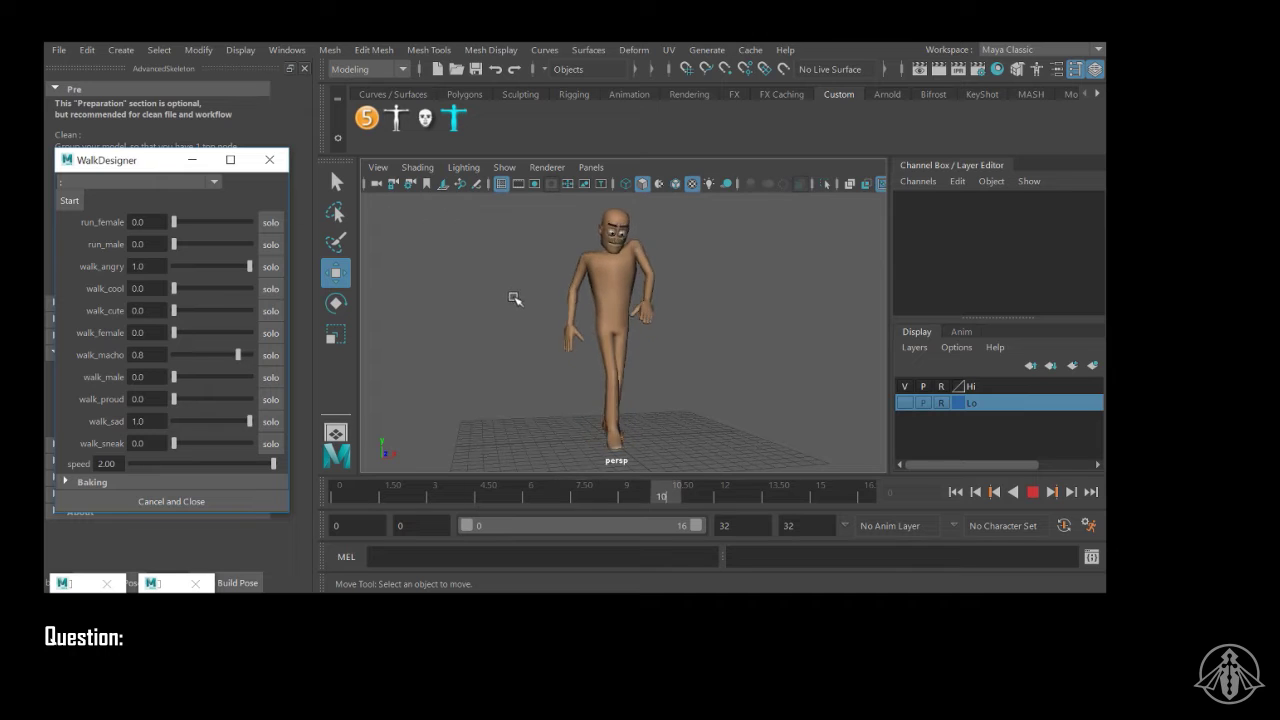
drag(164, 160, 202, 157)
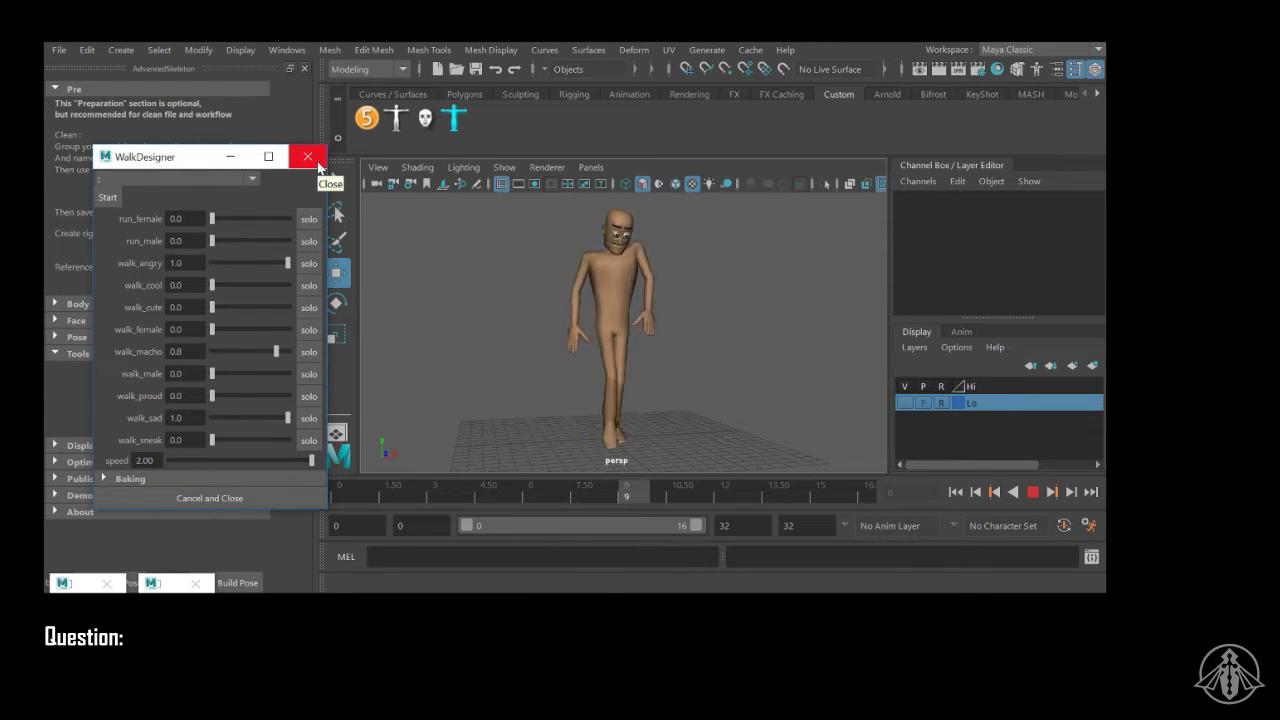
click(308, 157)
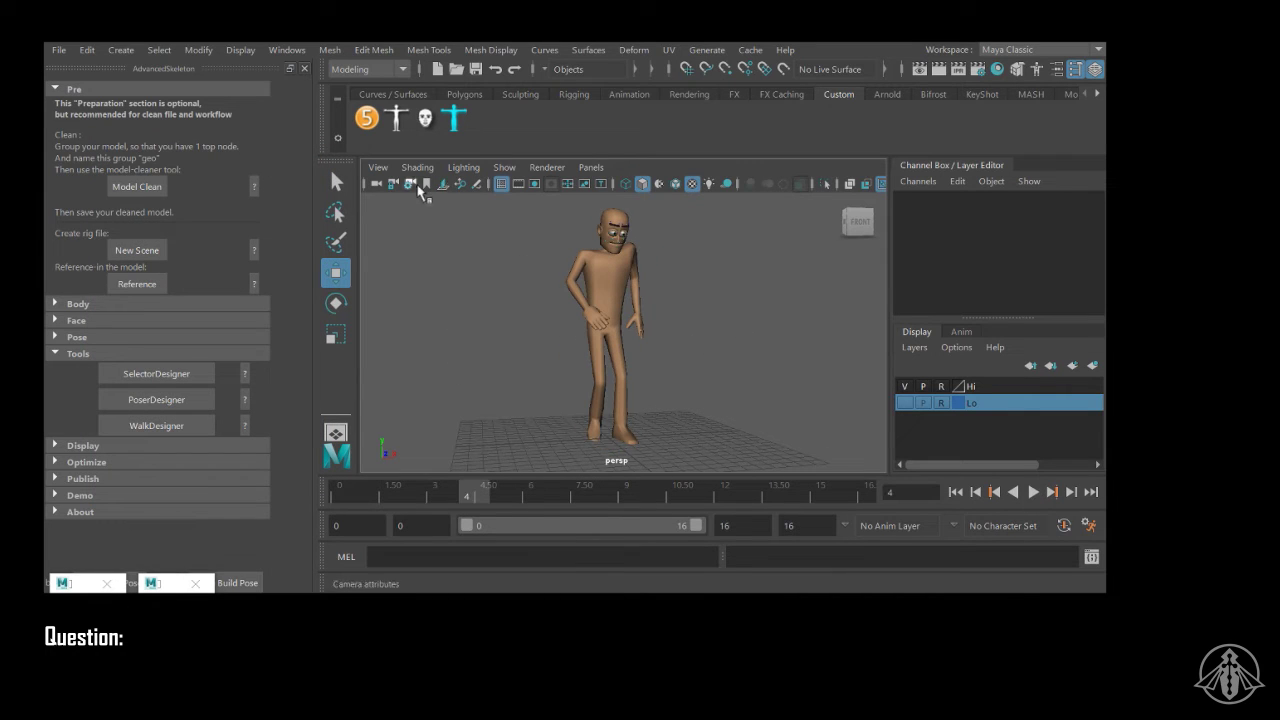
Step: Show NURBS Curves in the viewport again, and open the biped selector to select the FKHead_M control
click(504, 167)
click(576, 104)
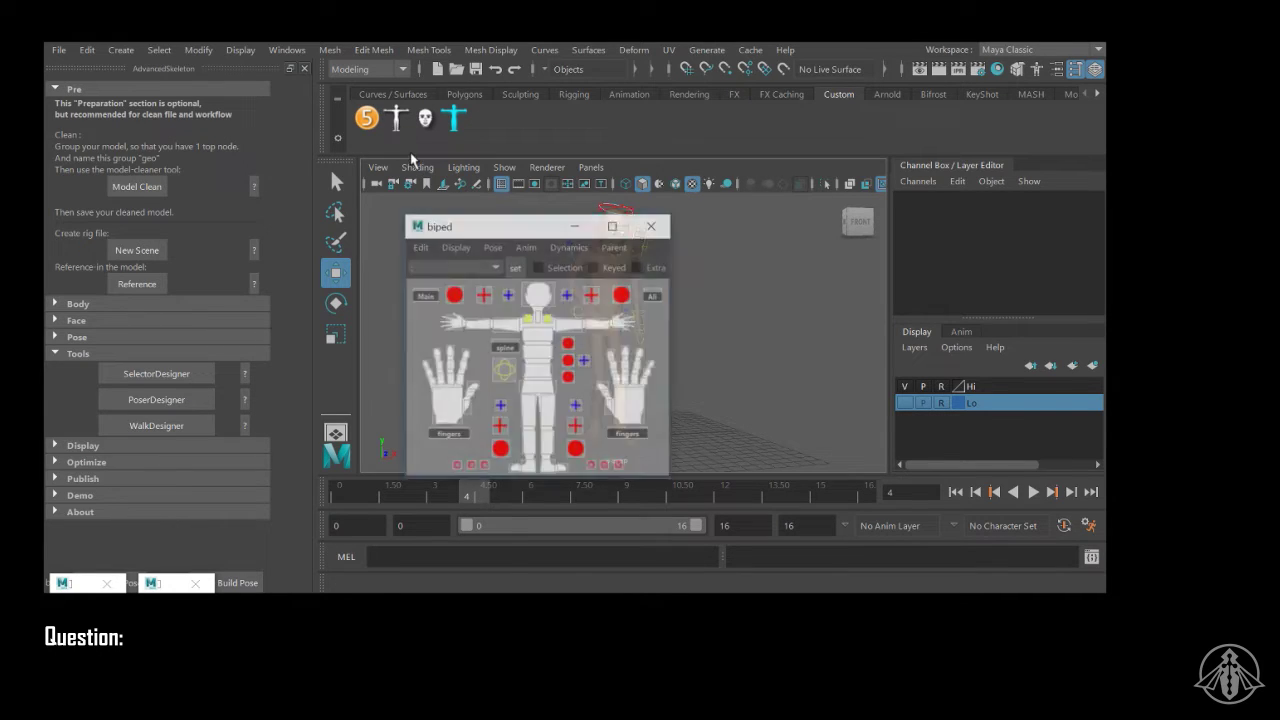
drag(475, 218, 182, 119)
click(244, 182)
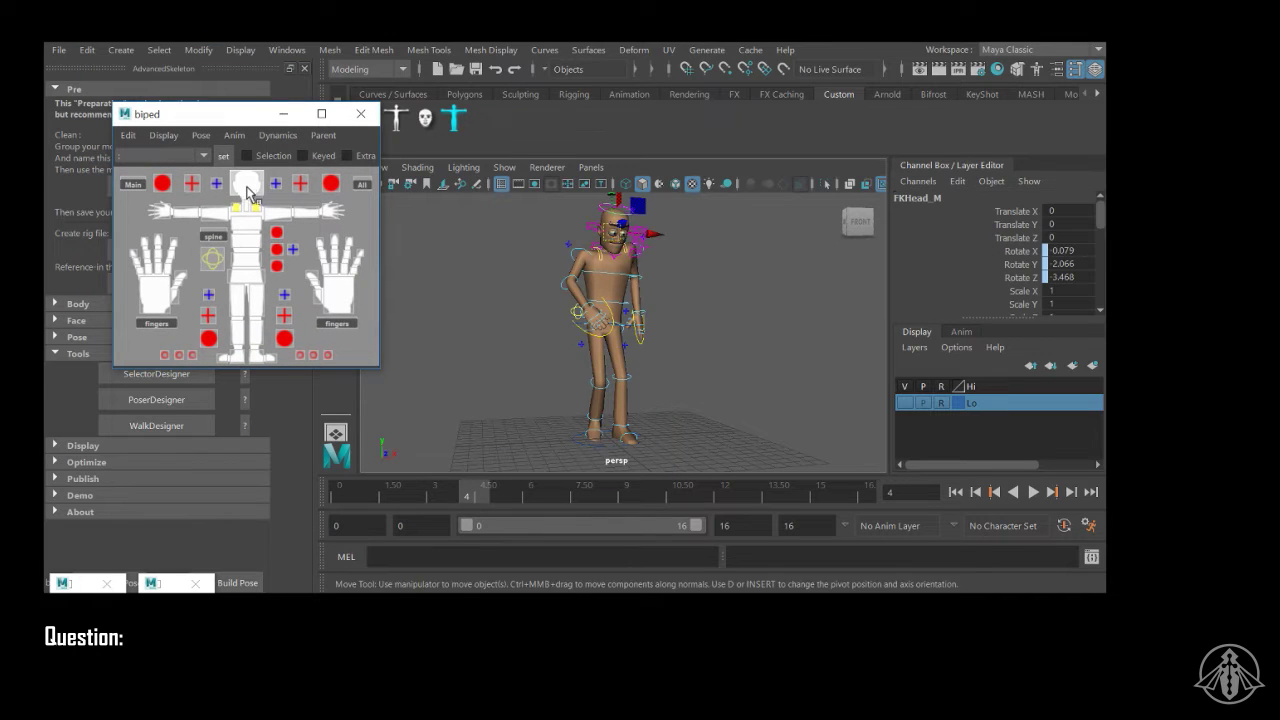
alt+drag(556, 298, 548, 340)
alt+right_drag(548, 340, 618, 352)
alt+middle_drag(480, 290, 504, 256)
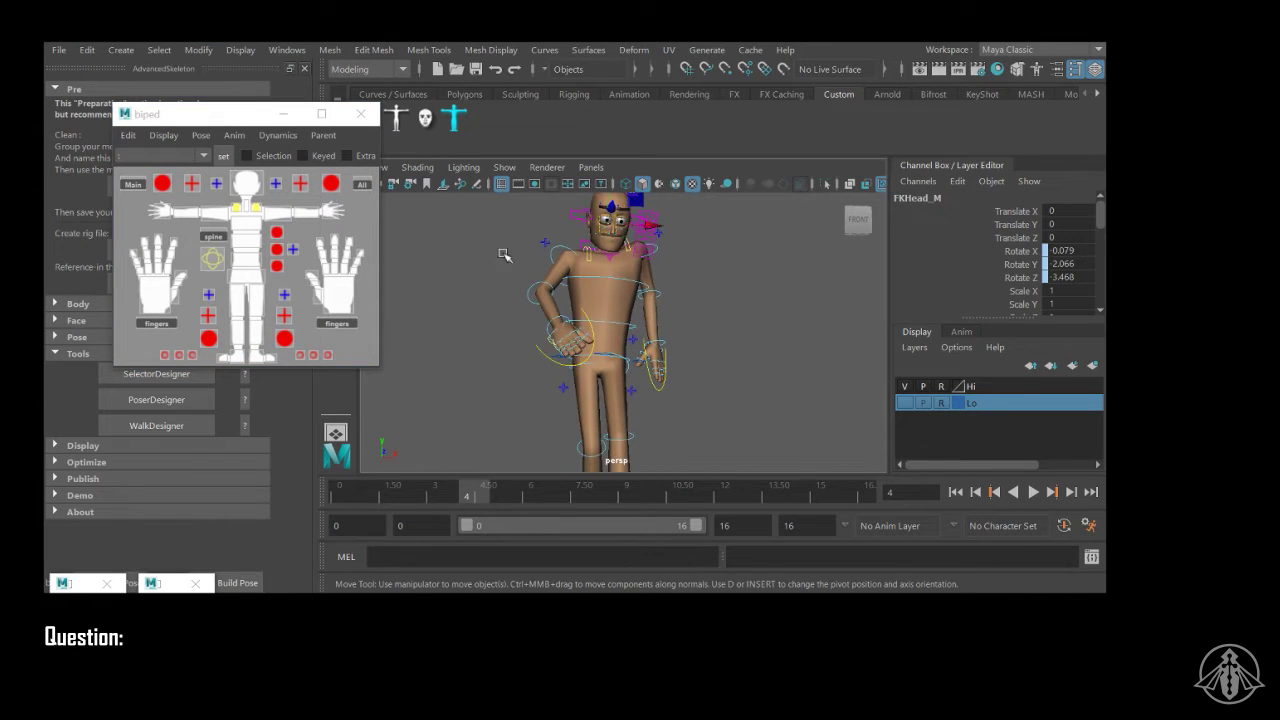
drag(208, 124, 170, 150)
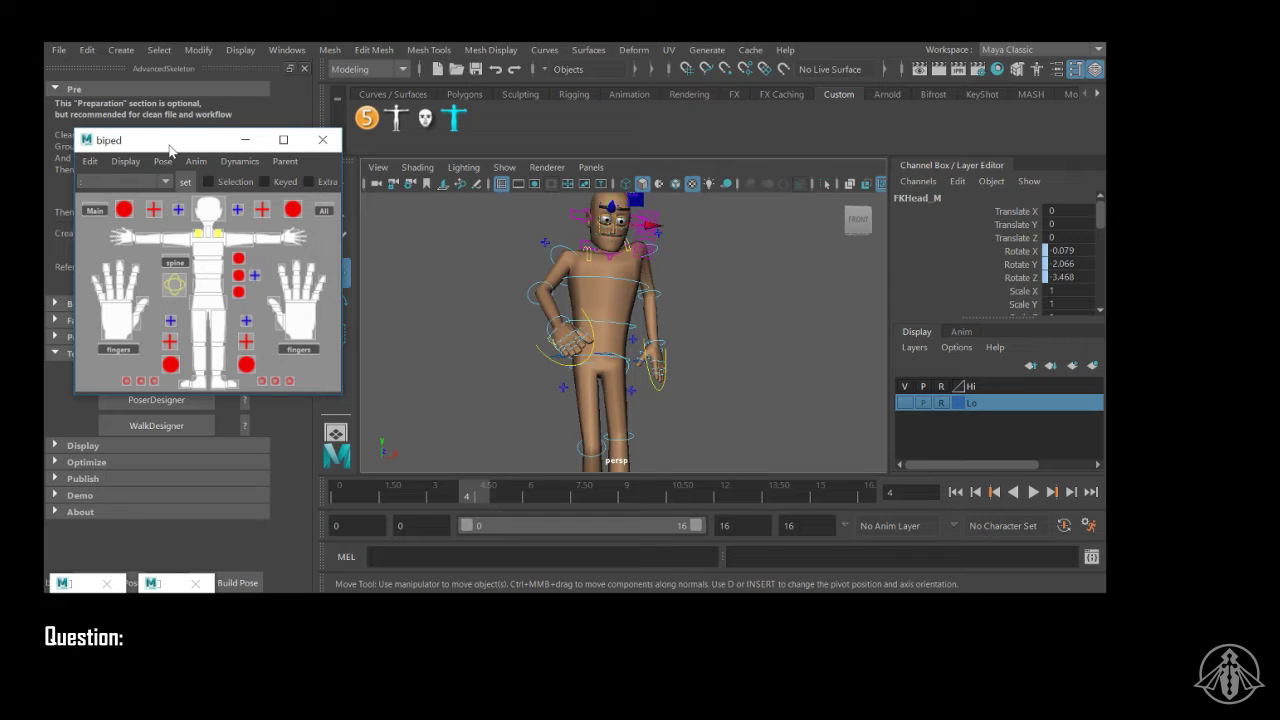
Step: Open the face selector beside the viewport and frame the character's head up close
click(427, 120)
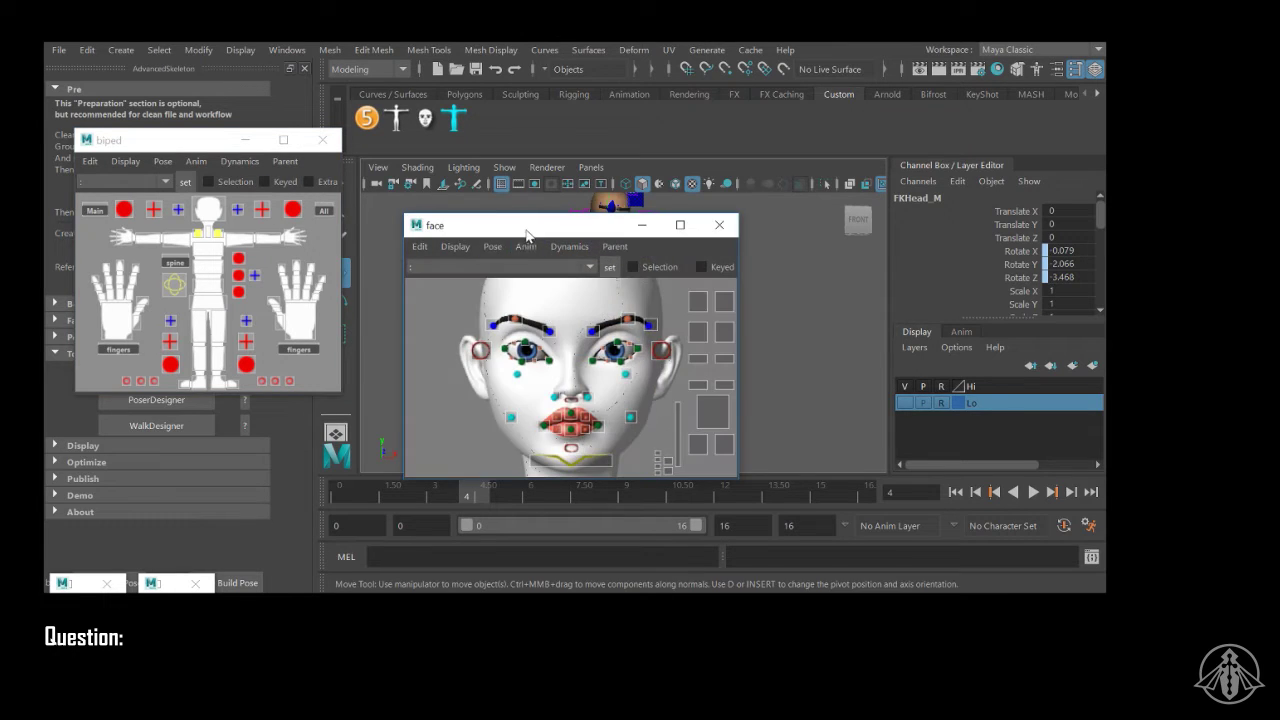
drag(526, 222, 850, 101)
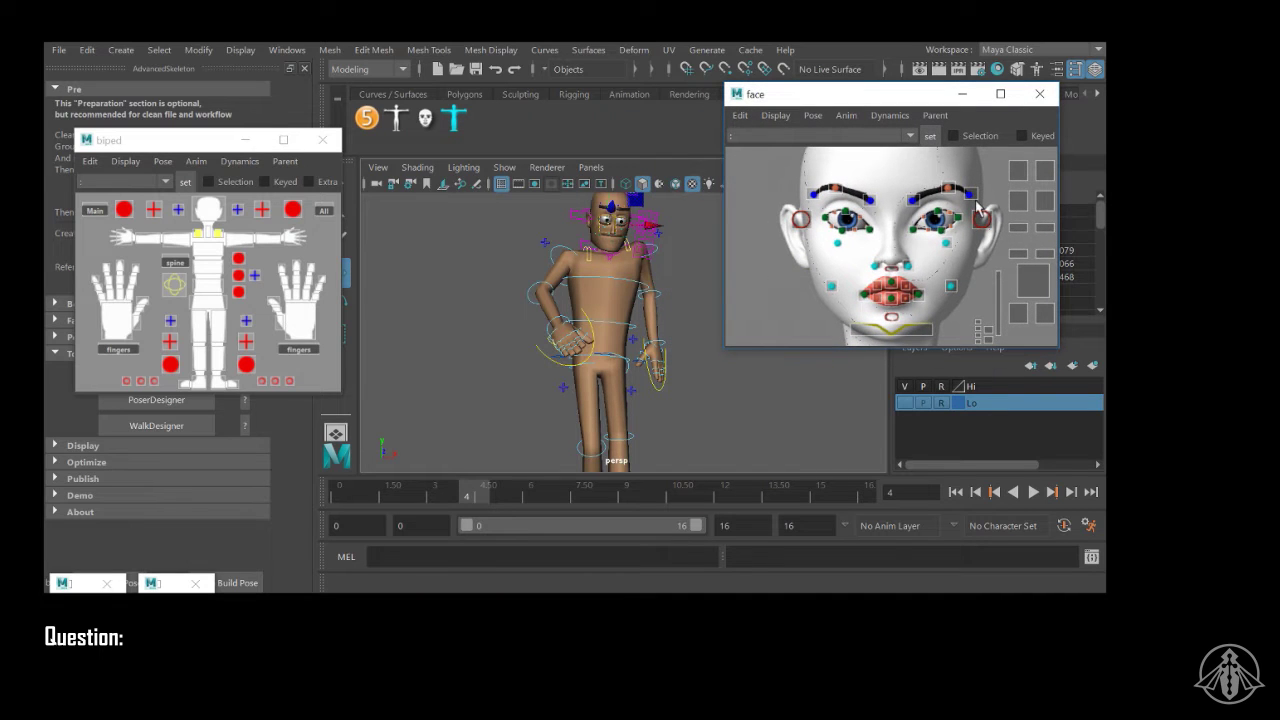
scroll(626, 286, up, 3)
alt+middle_drag(626, 286, 630, 364)
scroll(656, 264, up, 5)
alt+middle_drag(657, 264, 652, 334)
alt+drag(652, 334, 638, 334)
Step: Try raising the middle upper-lip control about 0.2 units, and undo the move
click(891, 283)
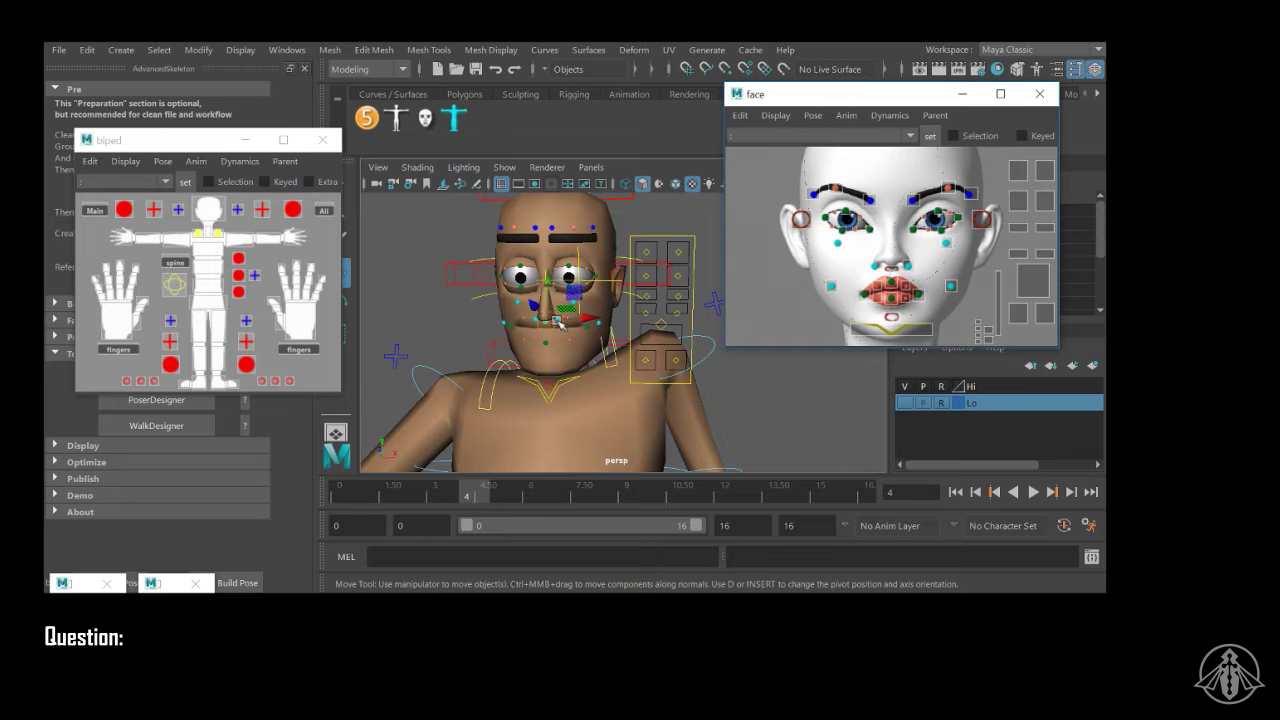
drag(550, 279, 550, 264)
key(ctrl+z)
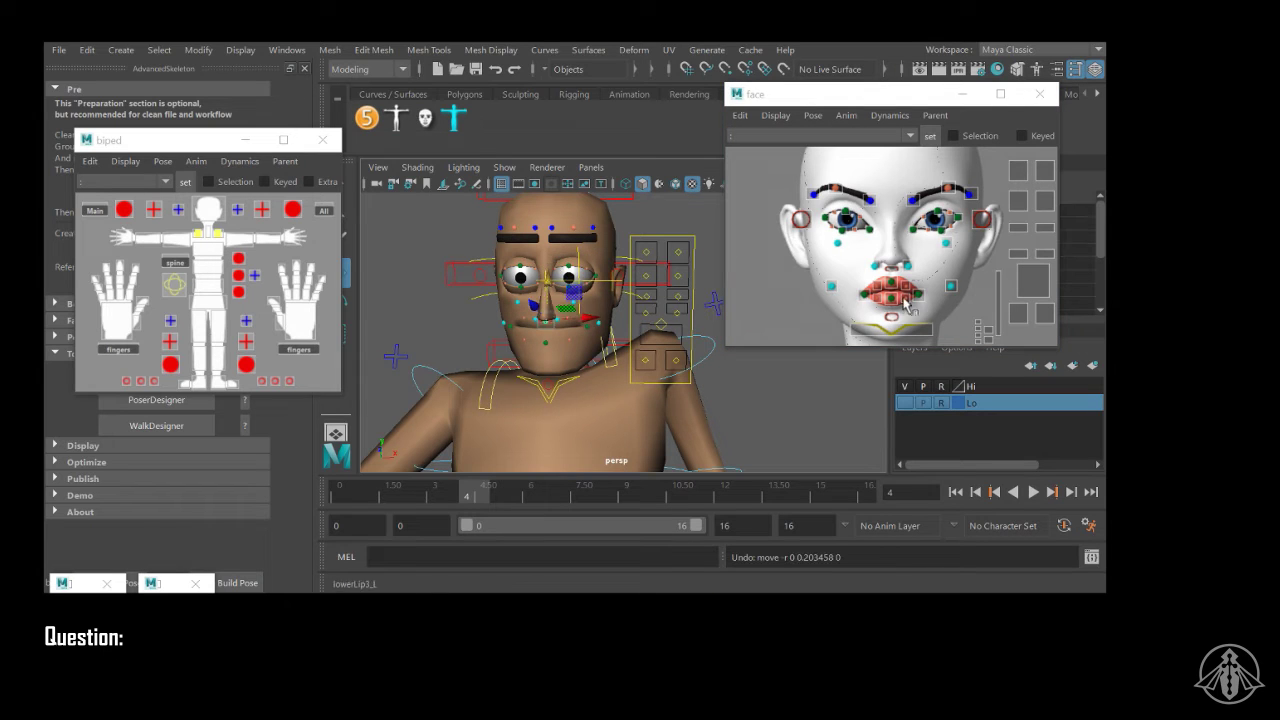
Step: Try moving the left cheek control (cheek_L) outward, and undo the move
click(919, 295)
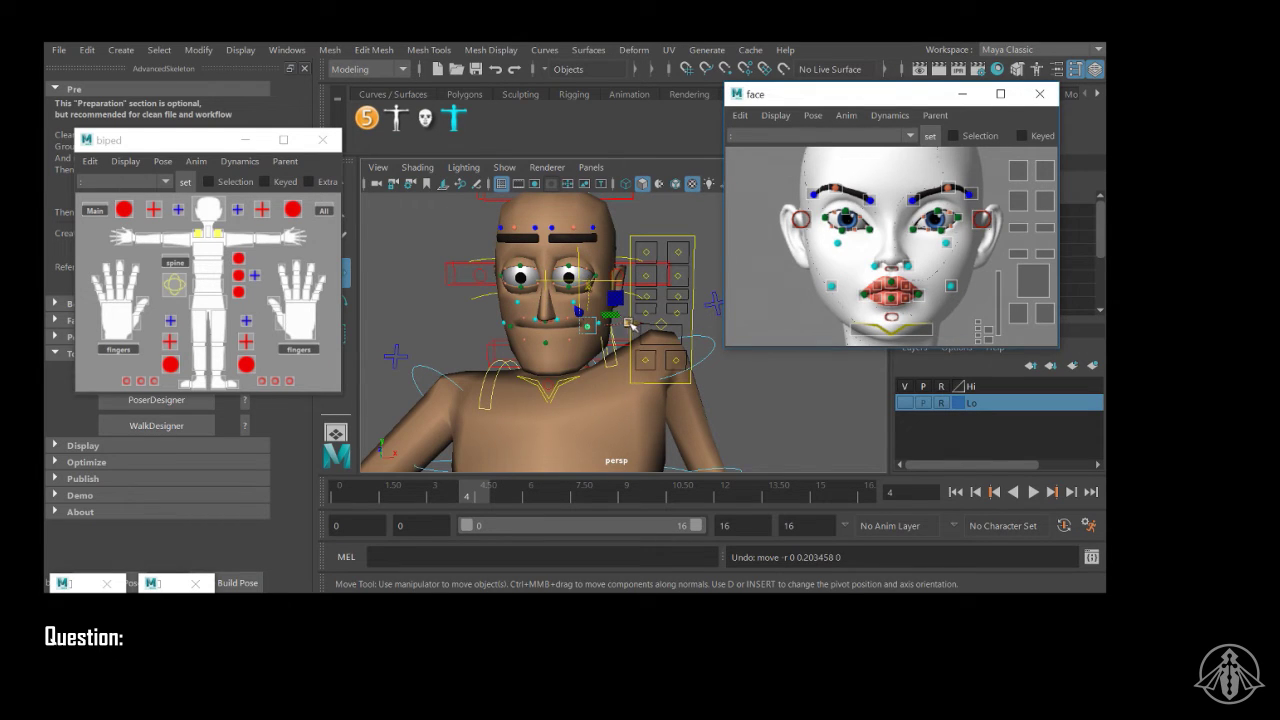
drag(632, 324, 660, 322)
key(ctrl+z)
key(ctrl+z)
Step: Move the face selector clear of the channel values, and set ACtrl Vis, BCtrl Vis and CCtrl Vis to off on the facial control box
alt+right_drag(676, 334, 628, 321)
alt+middle_drag(616, 319, 611, 340)
drag(865, 95, 111, 95)
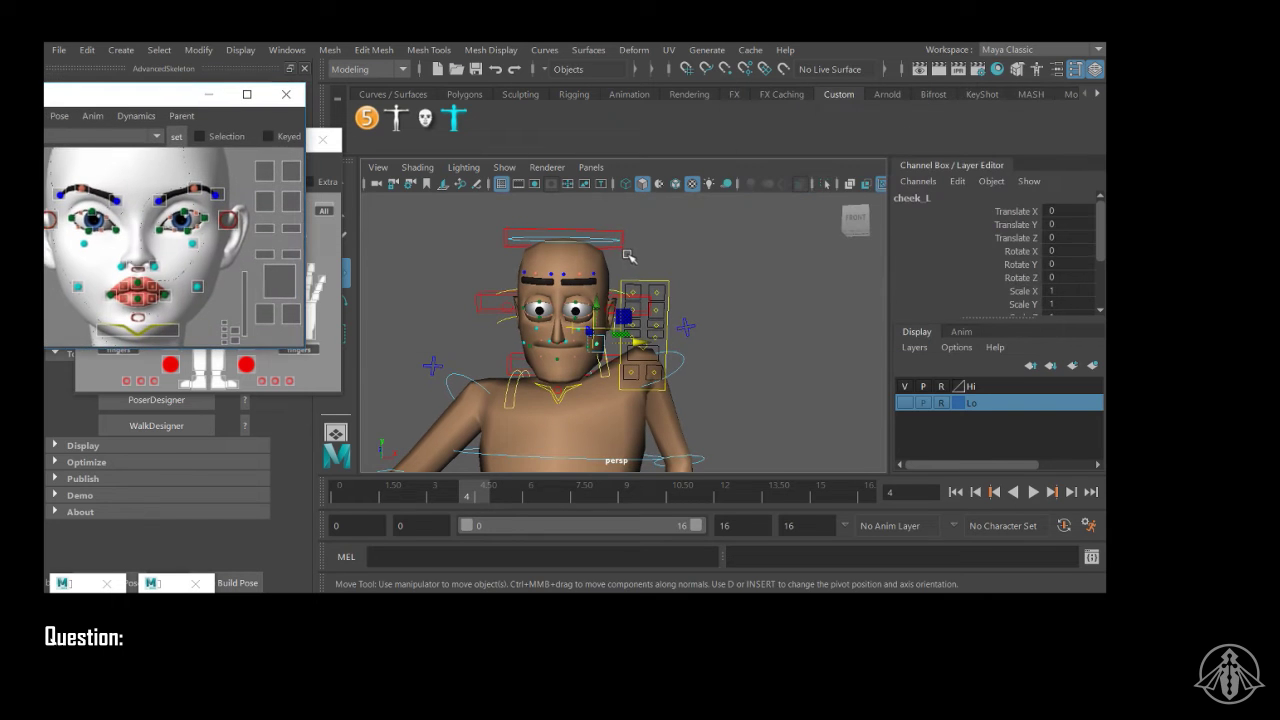
click(667, 393)
alt+right_drag(667, 393, 683, 316)
scroll(1034, 263, down, 5)
scroll(1052, 284, up, 1)
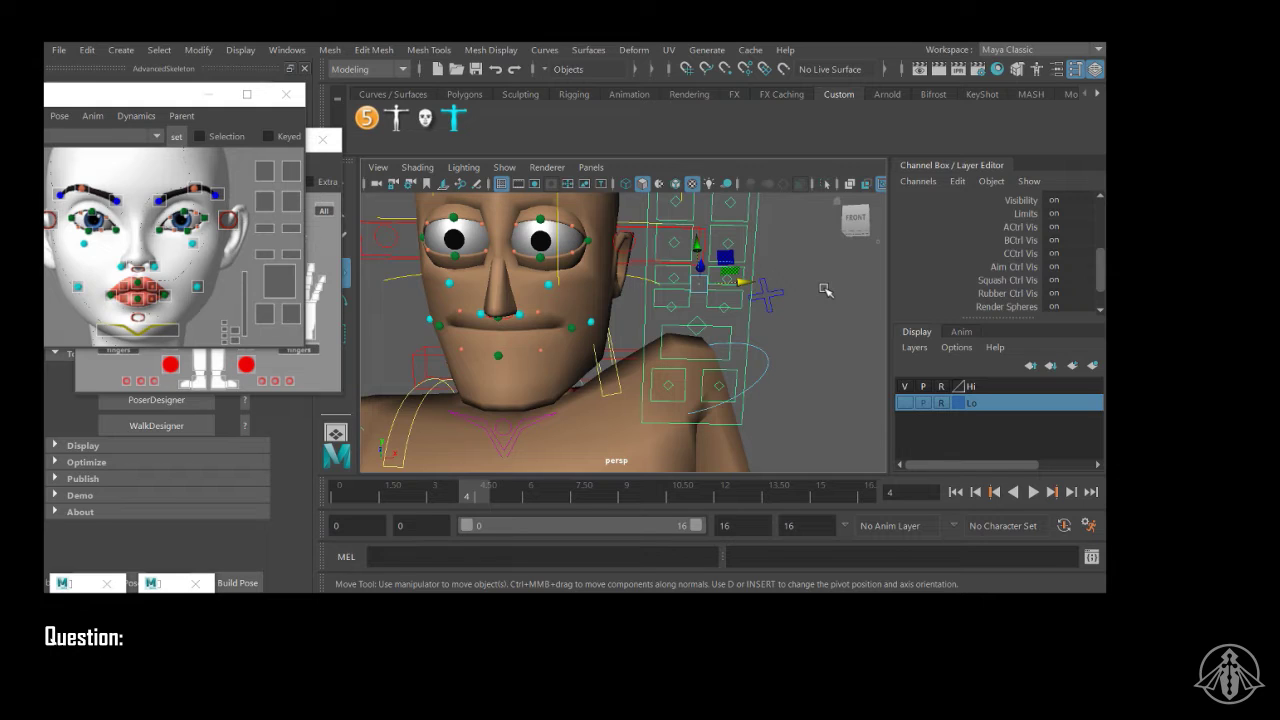
click(1054, 228)
drag(1054, 232, 1062, 257)
text(0)
key(Return)
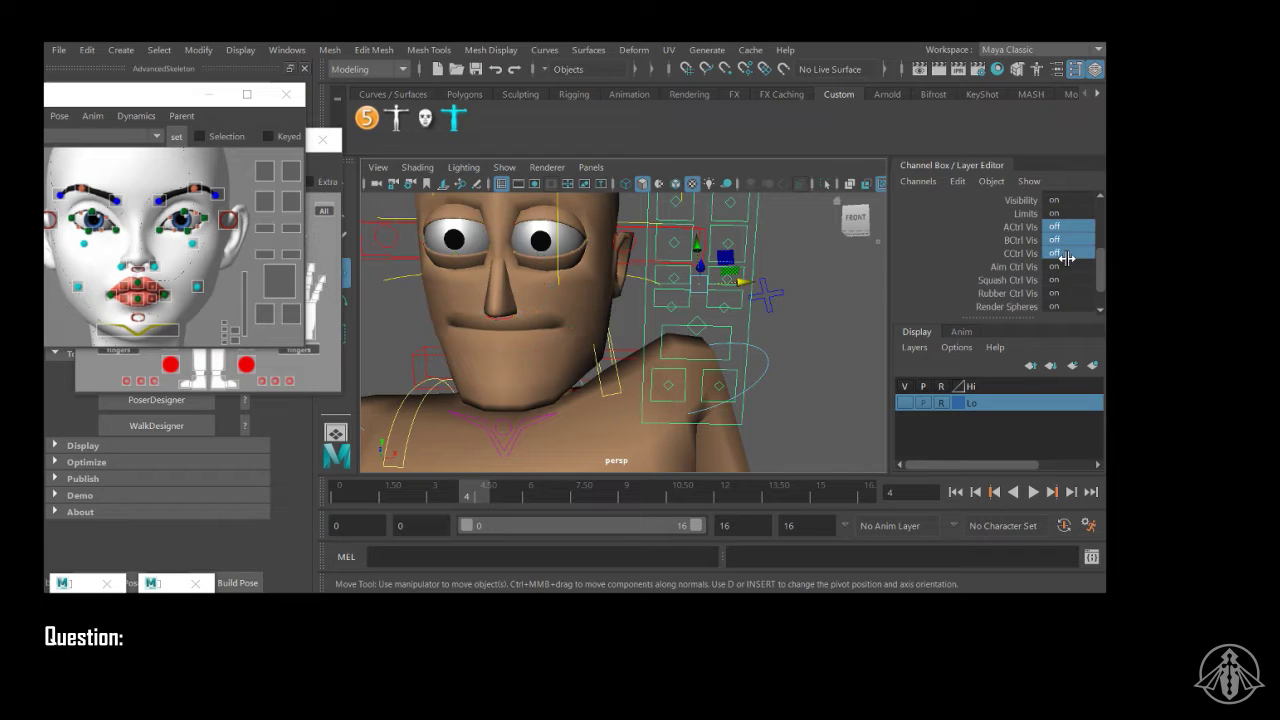
click(800, 267)
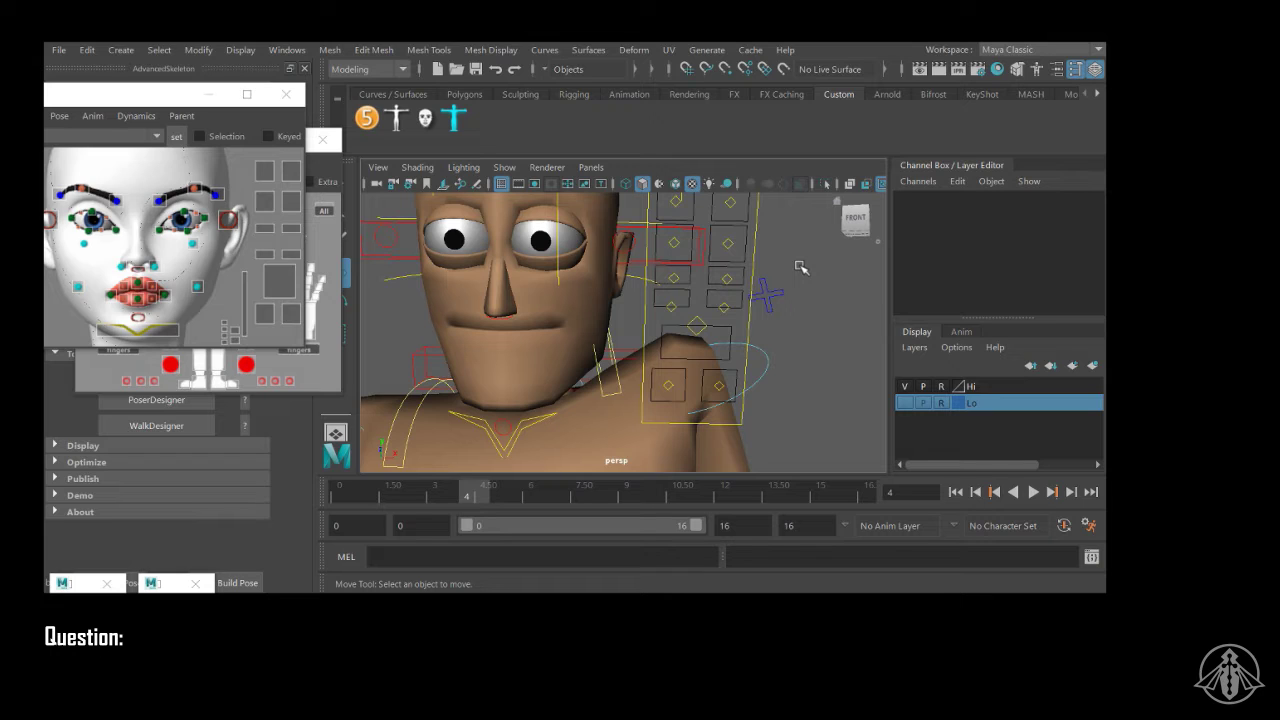
Step: Close the face and biped selectors, and start a new empty scene
click(287, 95)
click(322, 139)
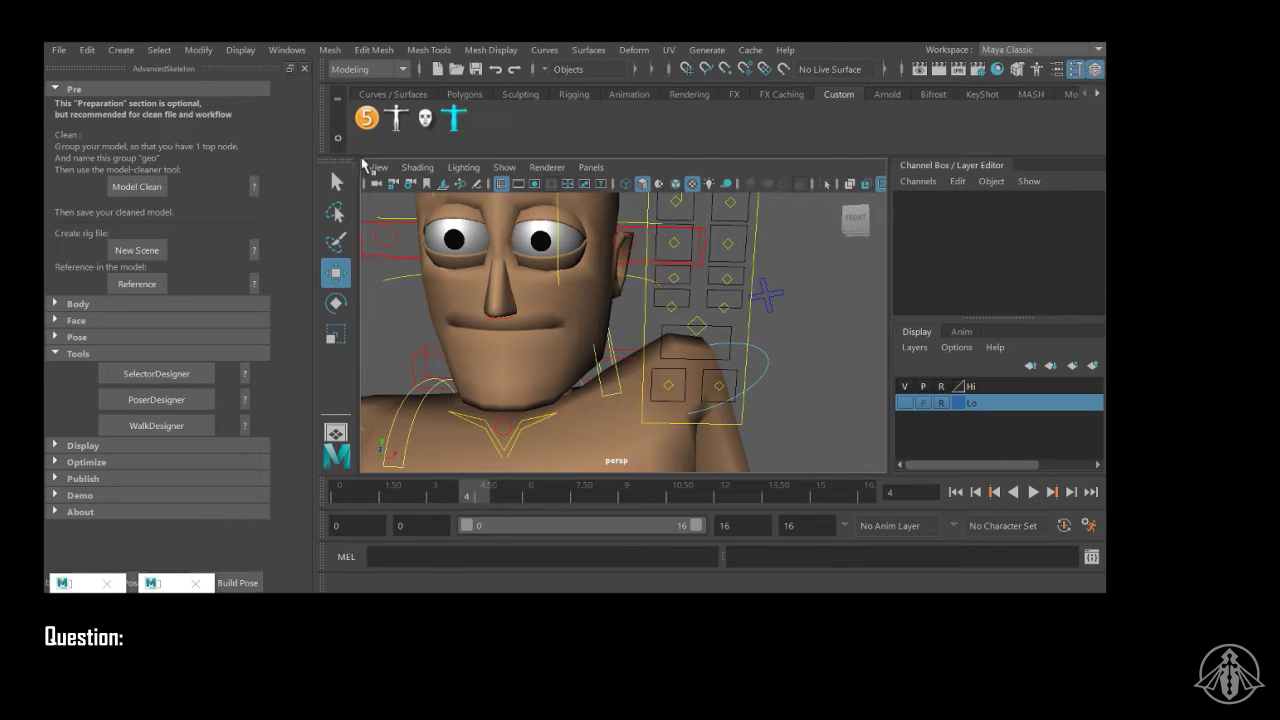
click(66, 55)
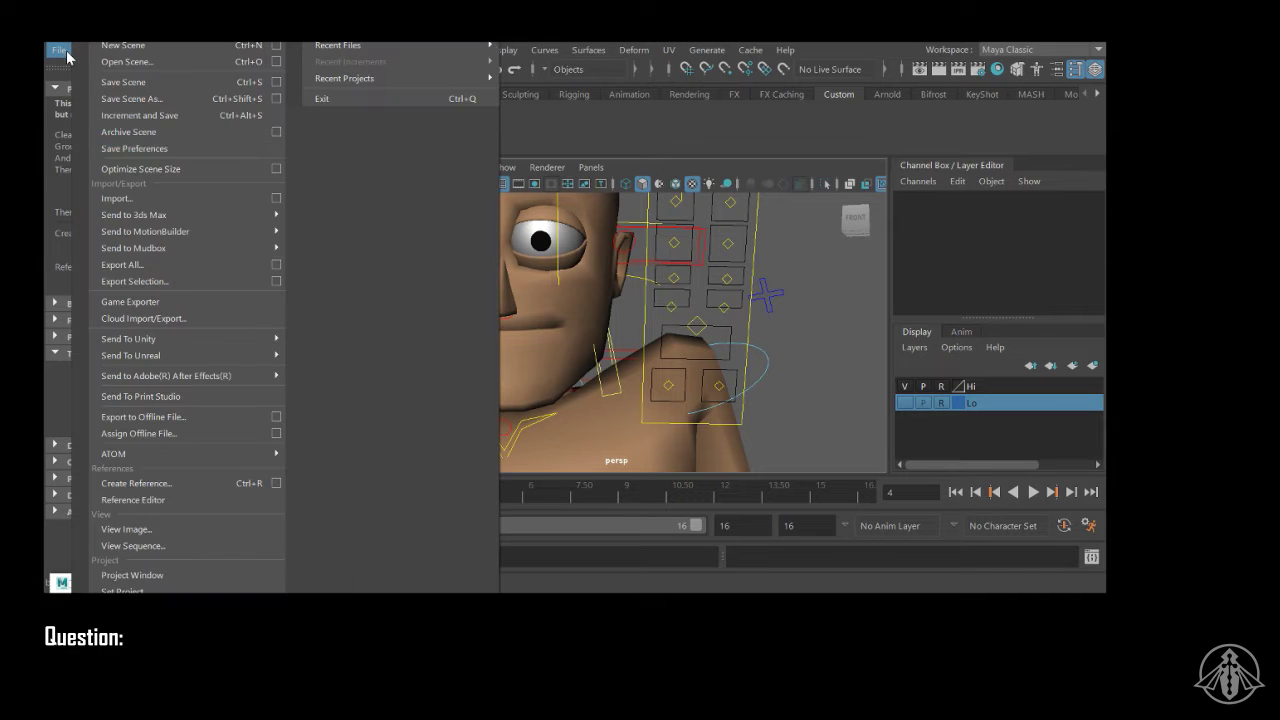
click(153, 60)
click(579, 326)
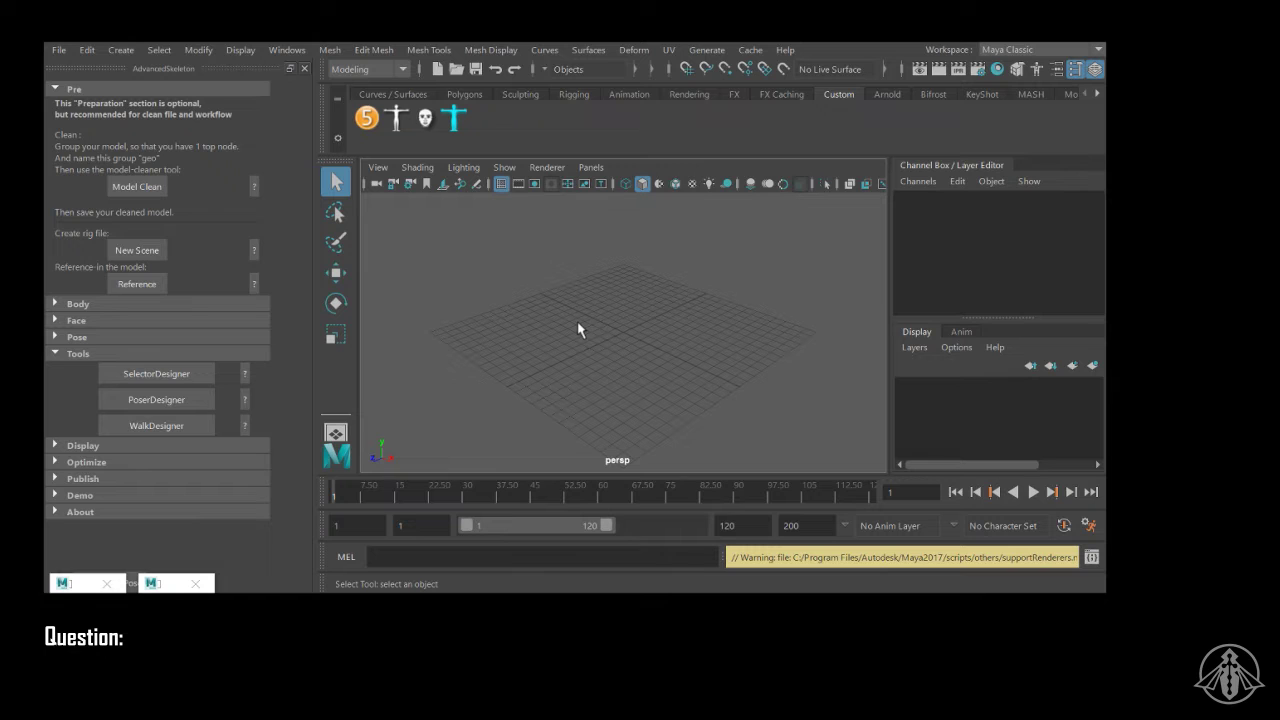
Step: Open the scene Max_geo.ma from the AdvancedSkeleton_Animation_Rigs folder
click(58, 50)
click(128, 61)
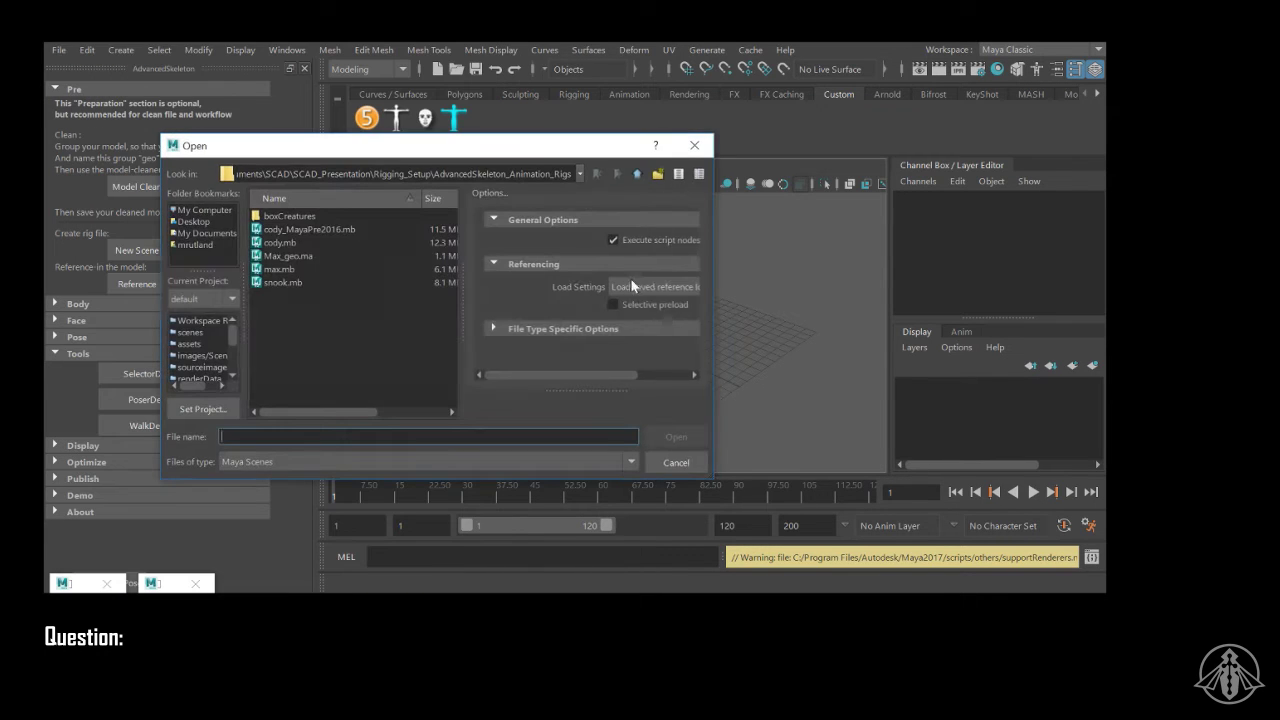
click(282, 269)
click(288, 256)
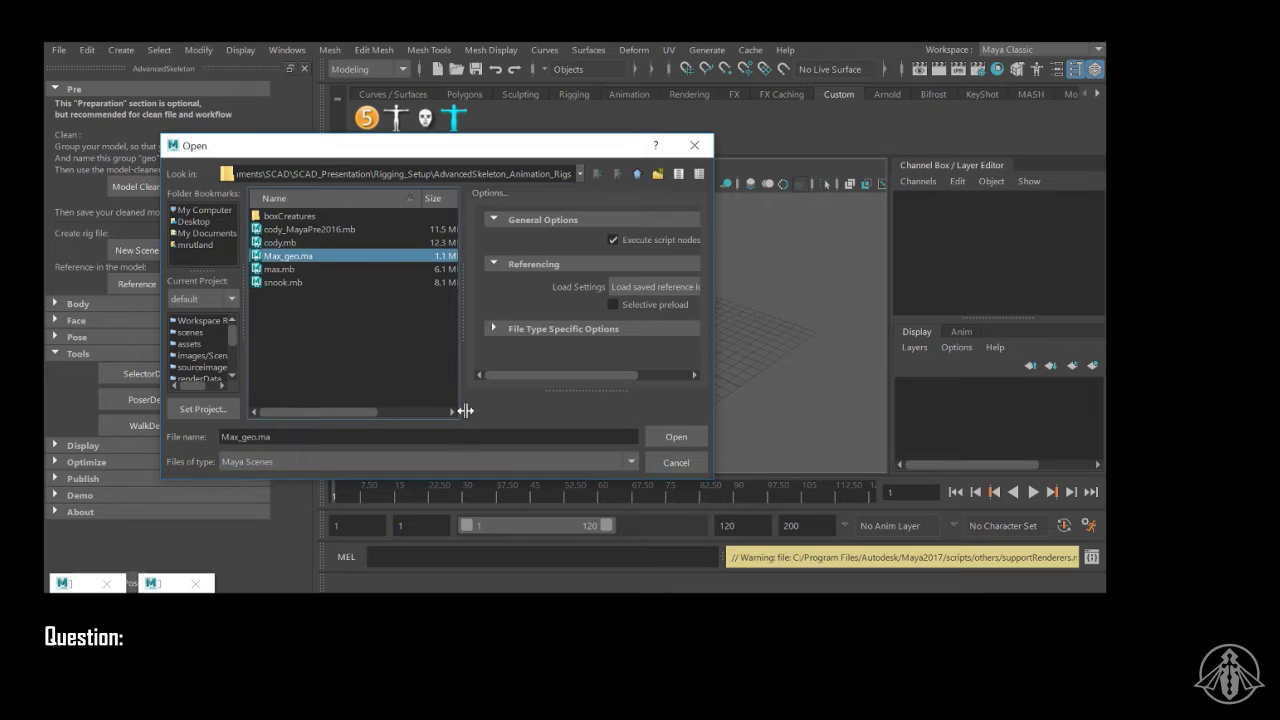
click(677, 438)
click(575, 322)
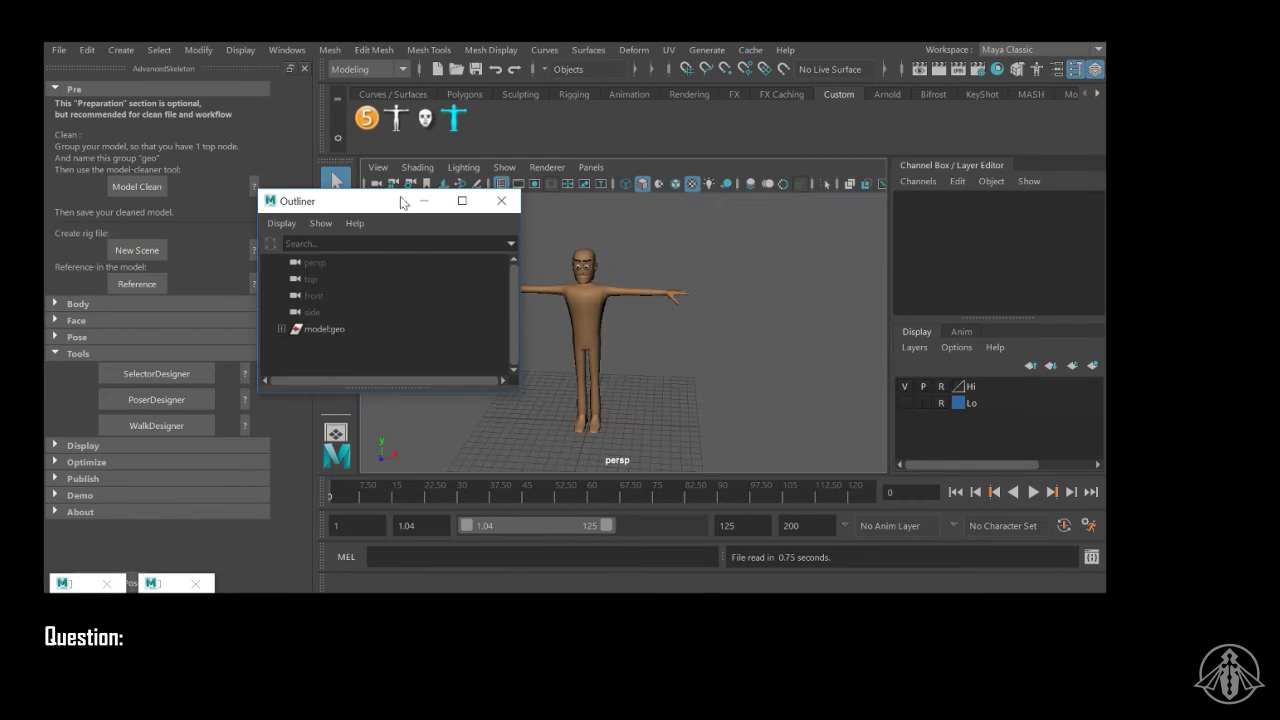
Step: Place the Outliner beside the character, and expand the model:geo group to examine its complete list of meshes
drag(400, 197, 932, 108)
click(860, 231)
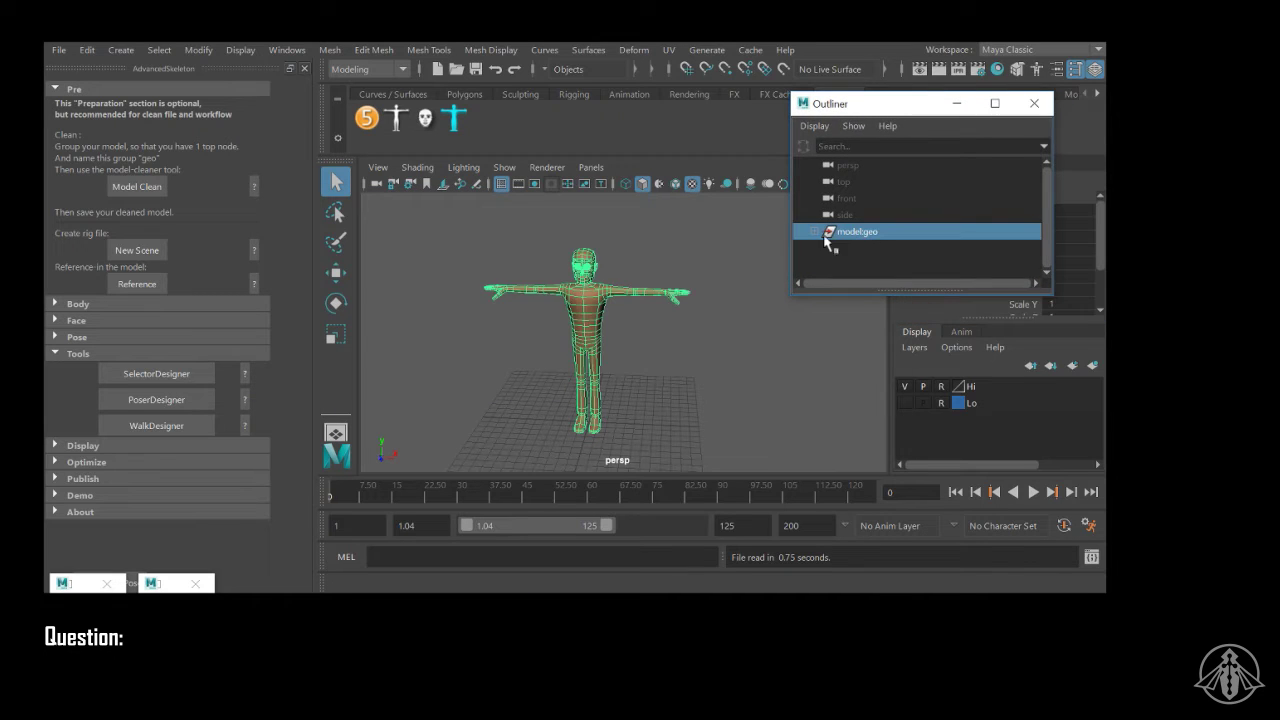
click(797, 353)
click(814, 231)
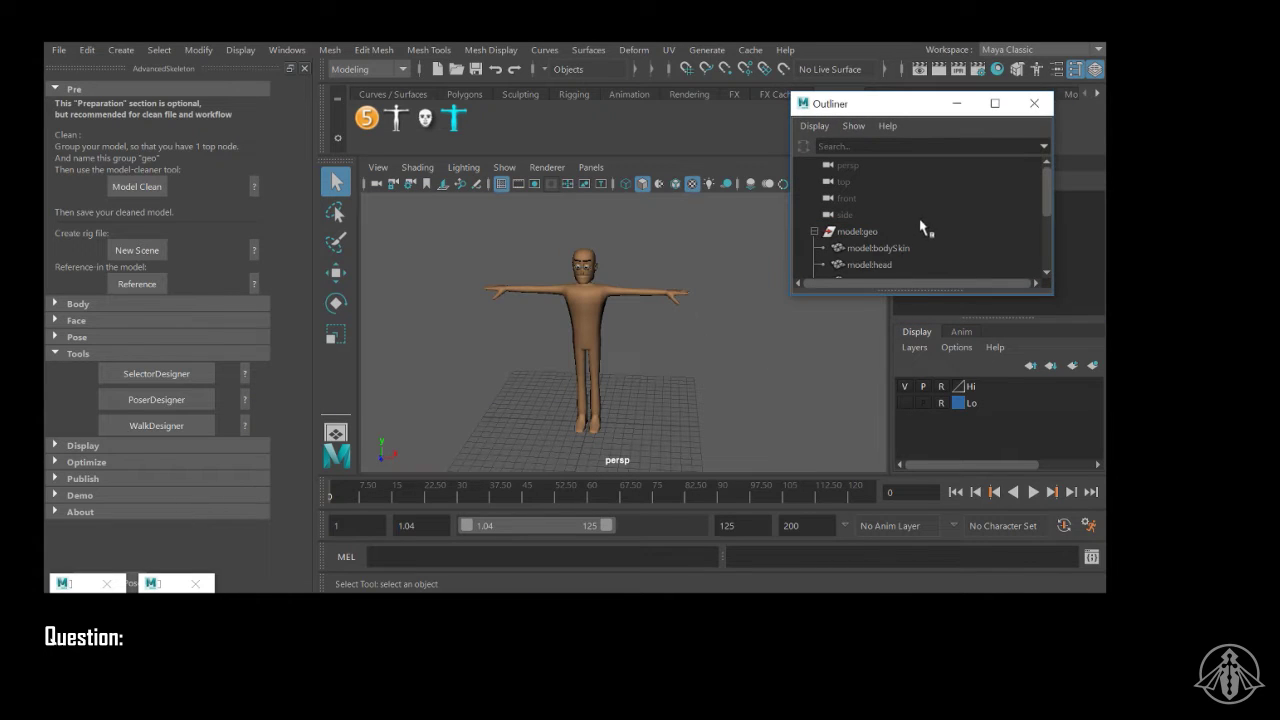
scroll(920, 223, down, 5)
drag(963, 298, 964, 452)
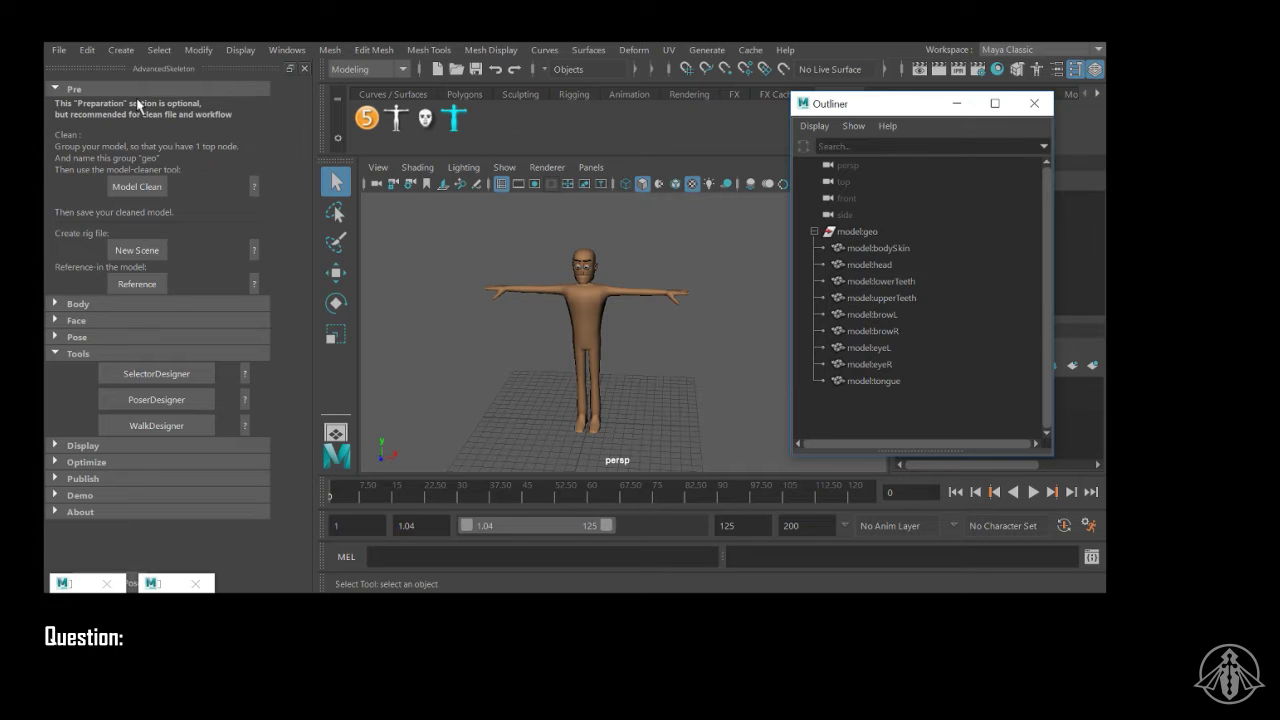
Step: Create the top-level geo group with Advanced Skeleton's Model Clean tool, and try to clean the model
click(56, 356)
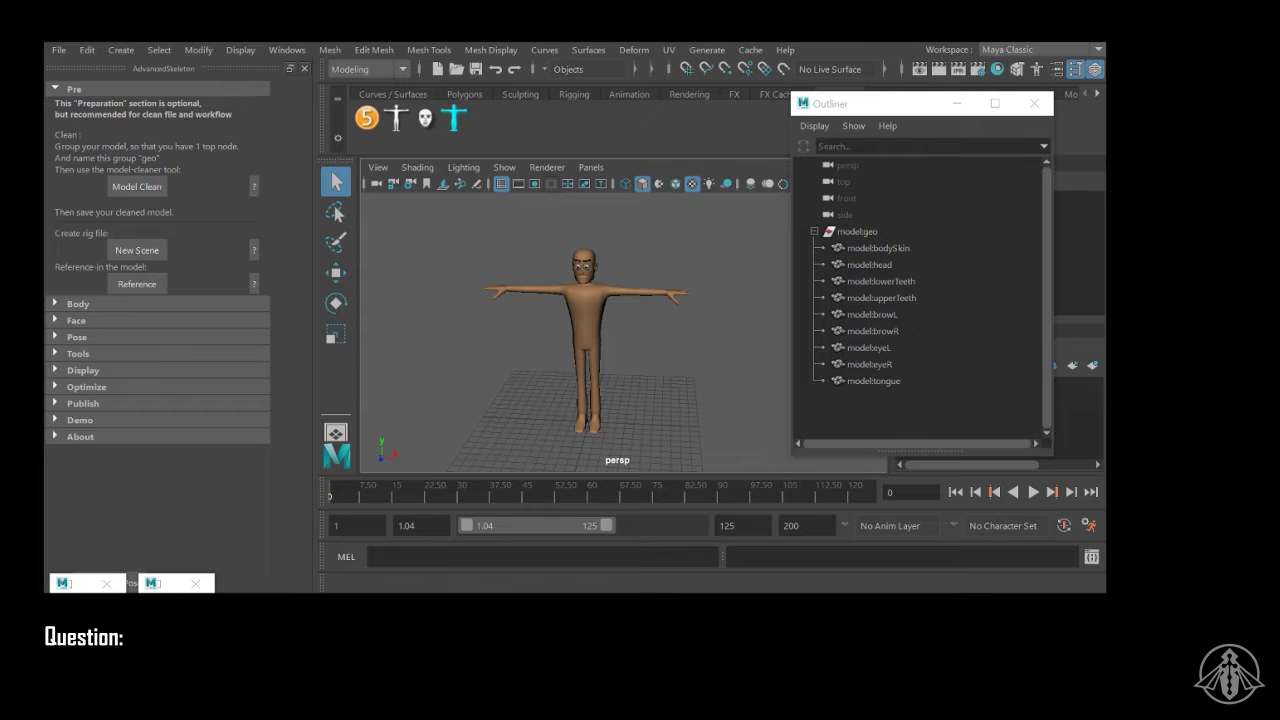
click(127, 188)
drag(470, 232, 575, 131)
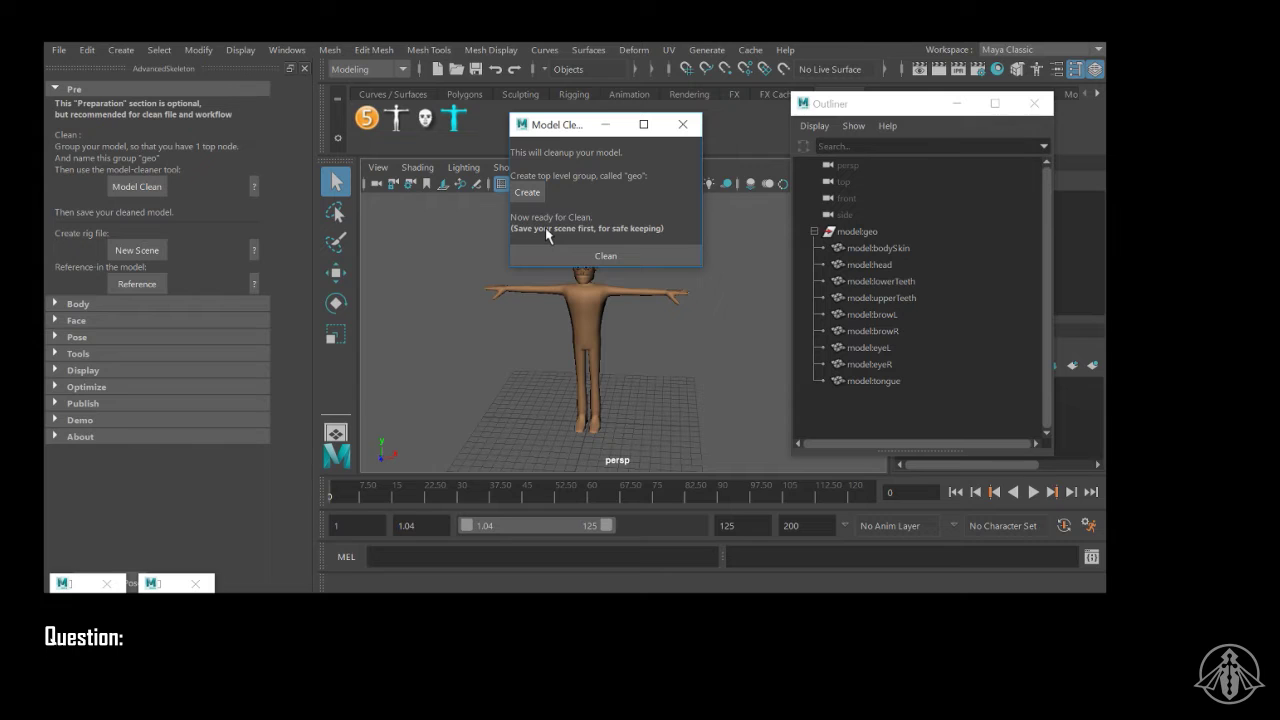
click(527, 192)
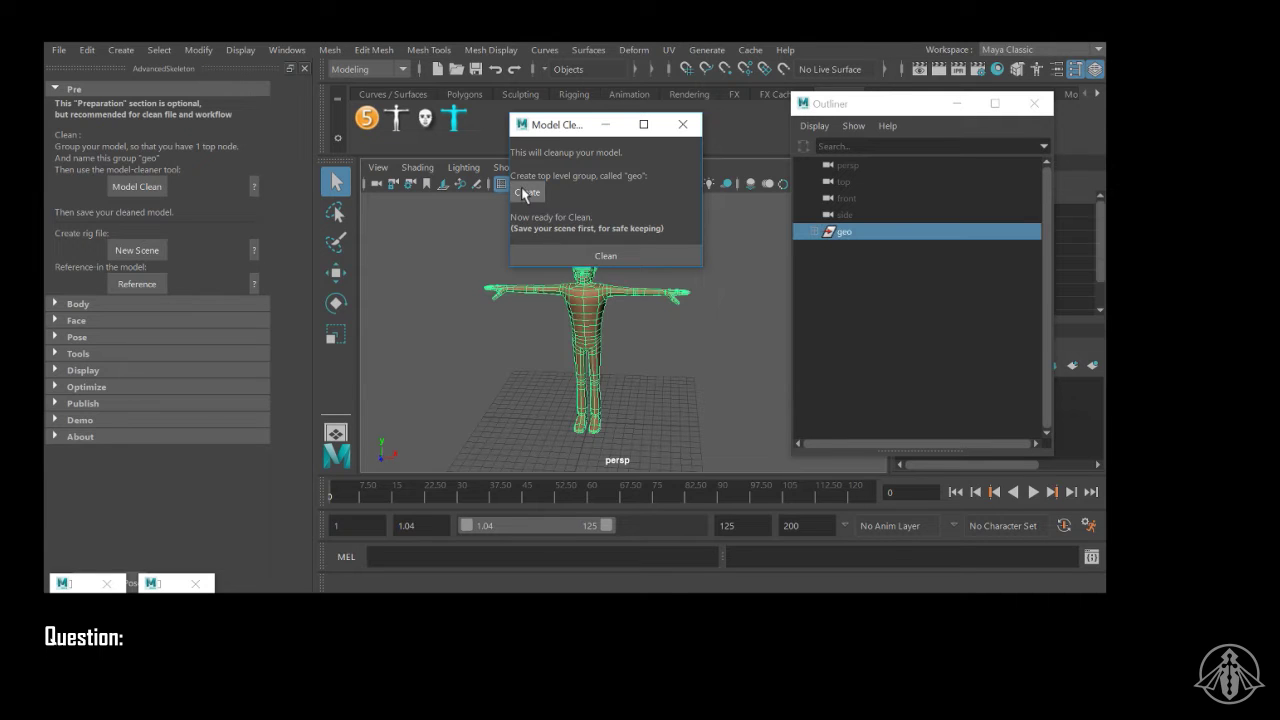
drag(567, 130, 467, 67)
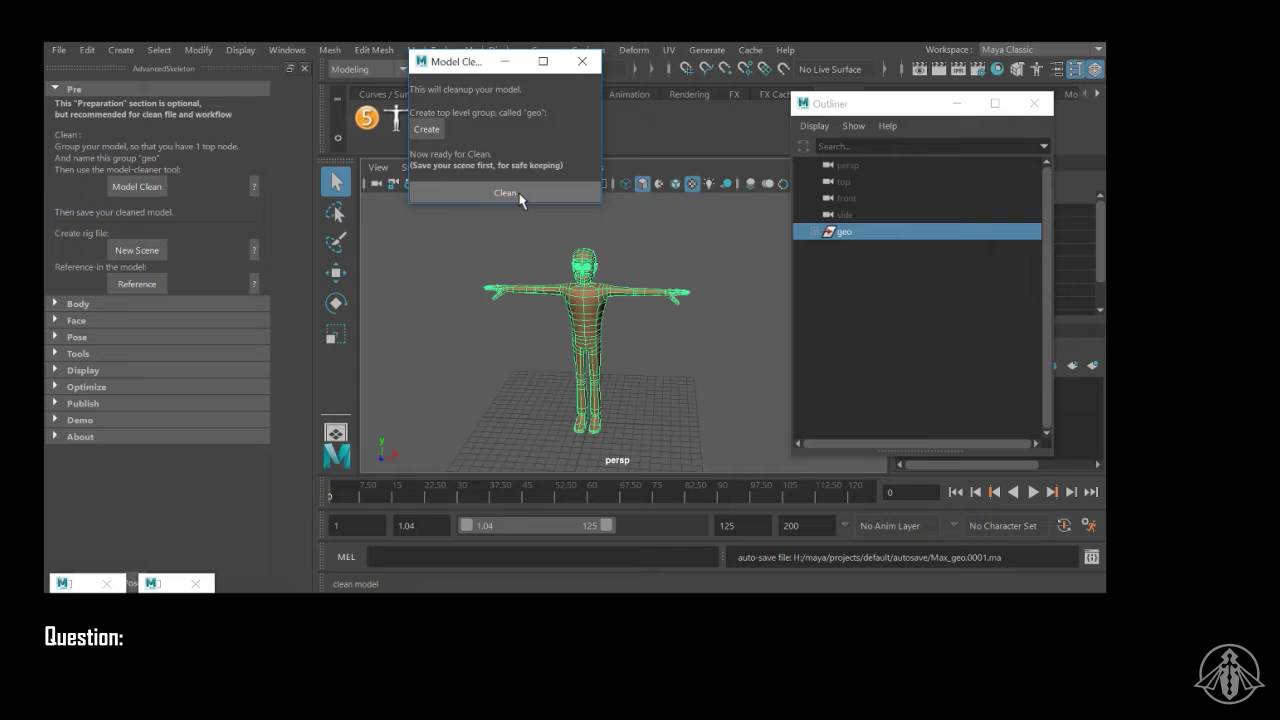
click(505, 193)
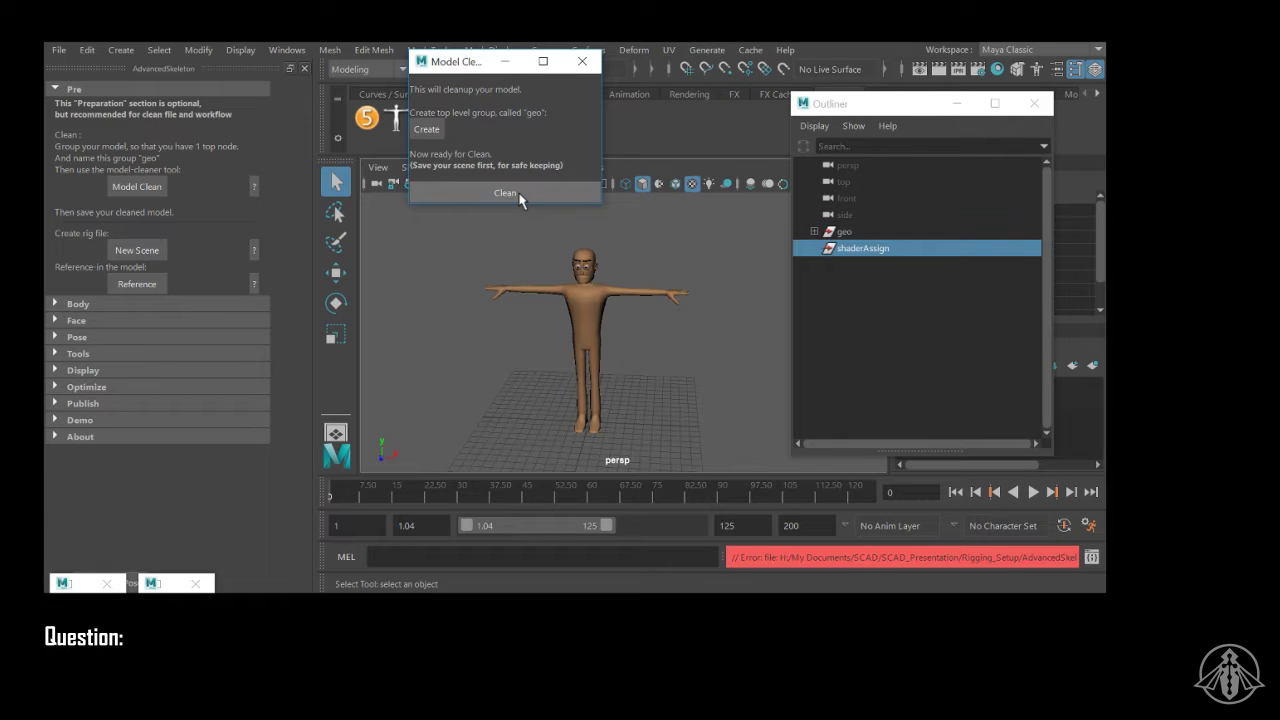
Step: Read the full text of the cleaning error in an enlarged Script Editor, and close the editor
click(1078, 563)
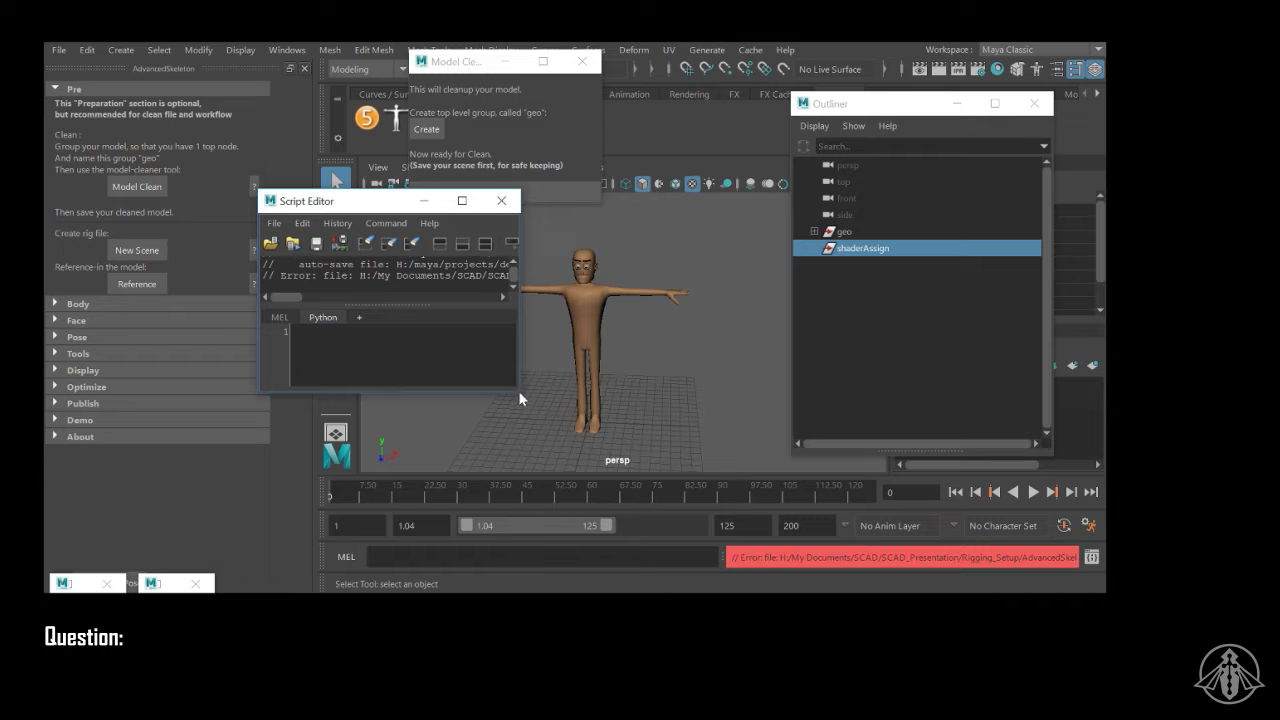
drag(521, 395, 1053, 507)
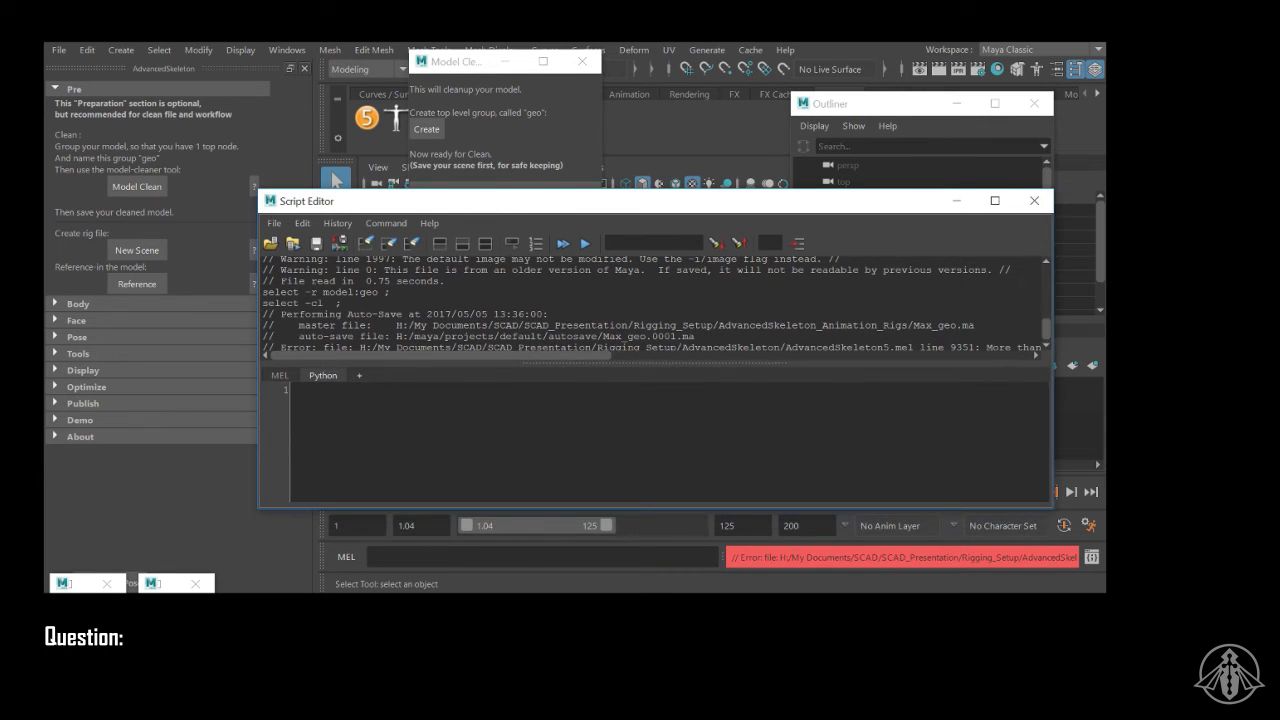
drag(555, 356, 710, 375)
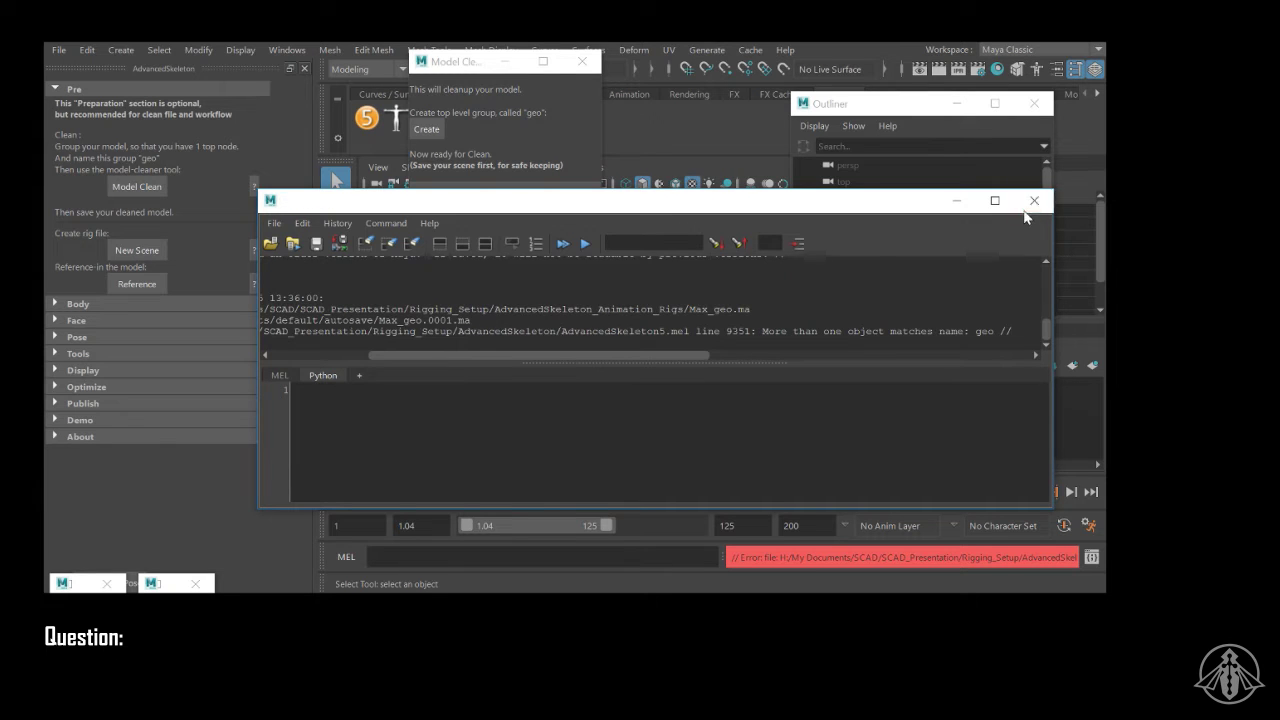
click(1034, 200)
Step: Delete the shaderAssign group from the scene
click(855, 232)
click(850, 248)
click(846, 232)
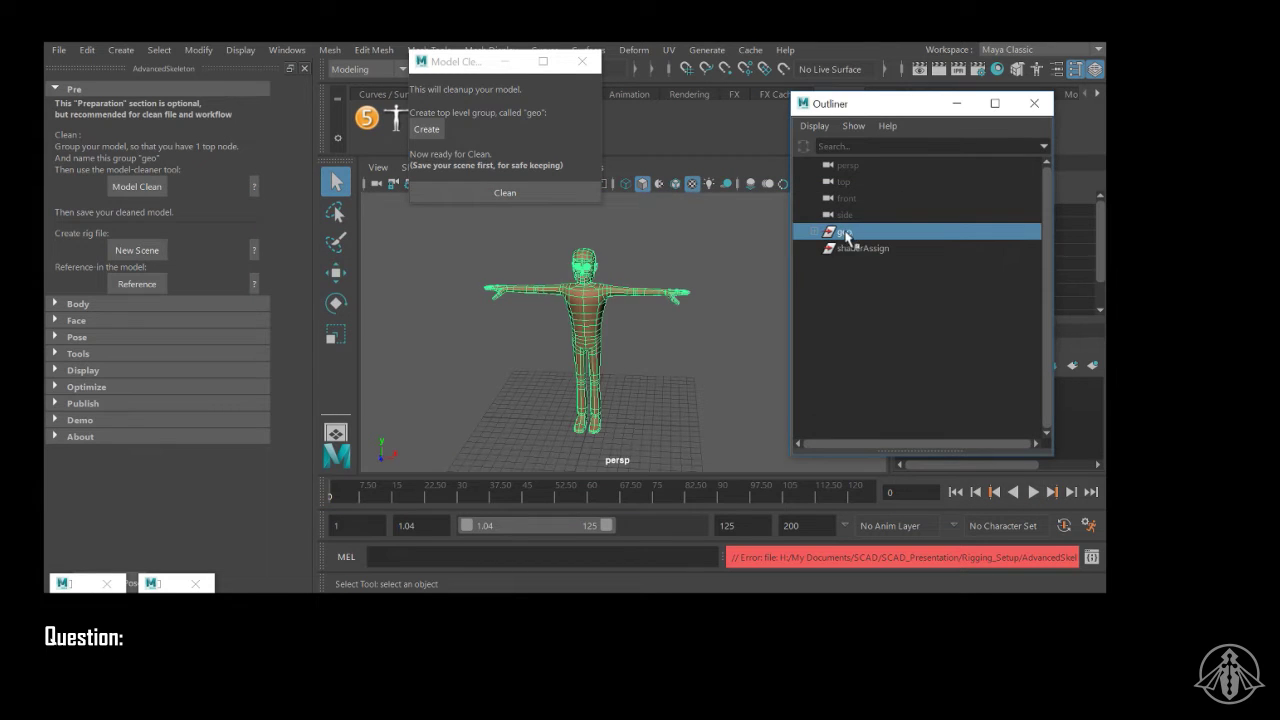
click(850, 248)
key(Delete)
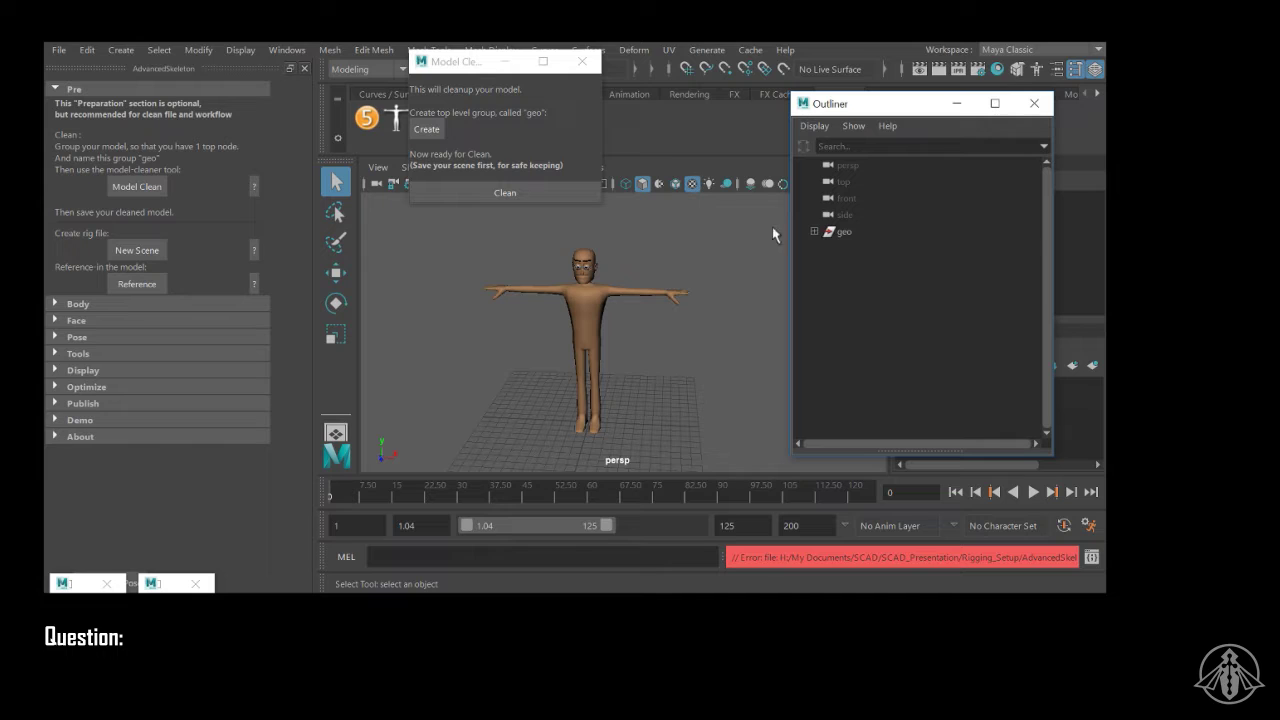
Step: Unparent the inner geo group from the outer one, and delete the emptied outer geo group
click(836, 232)
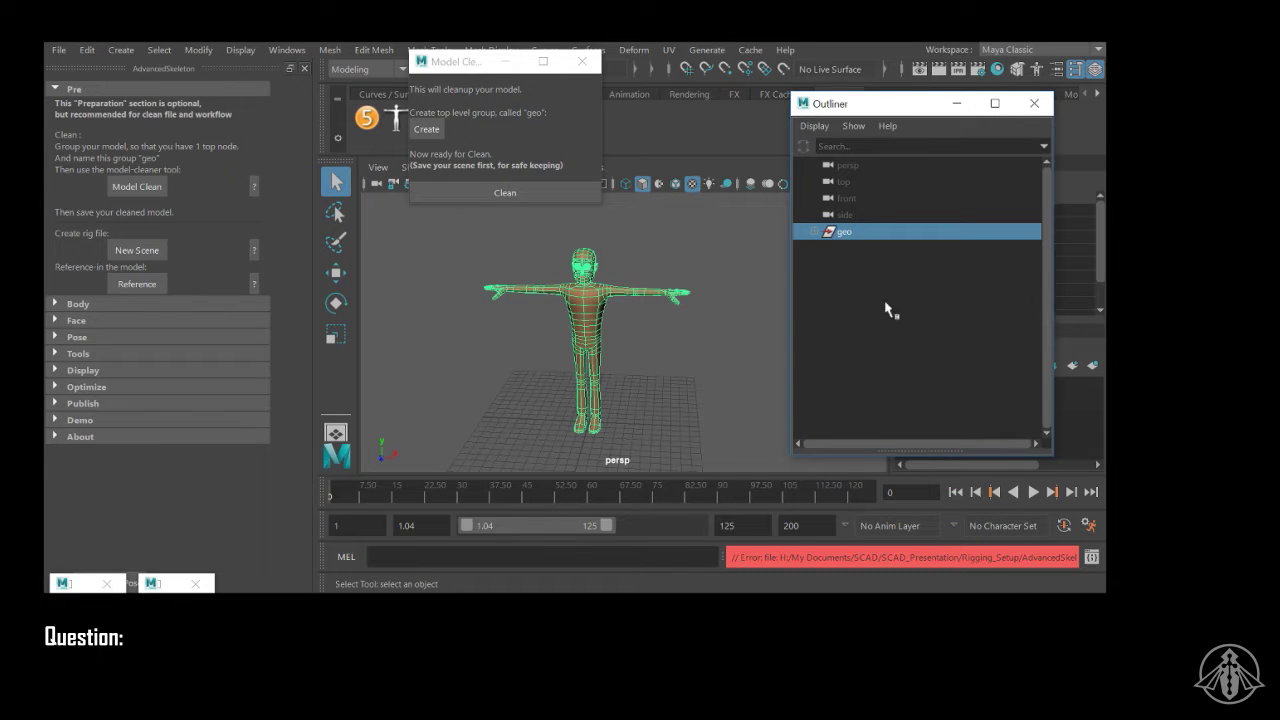
click(816, 232)
click(852, 250)
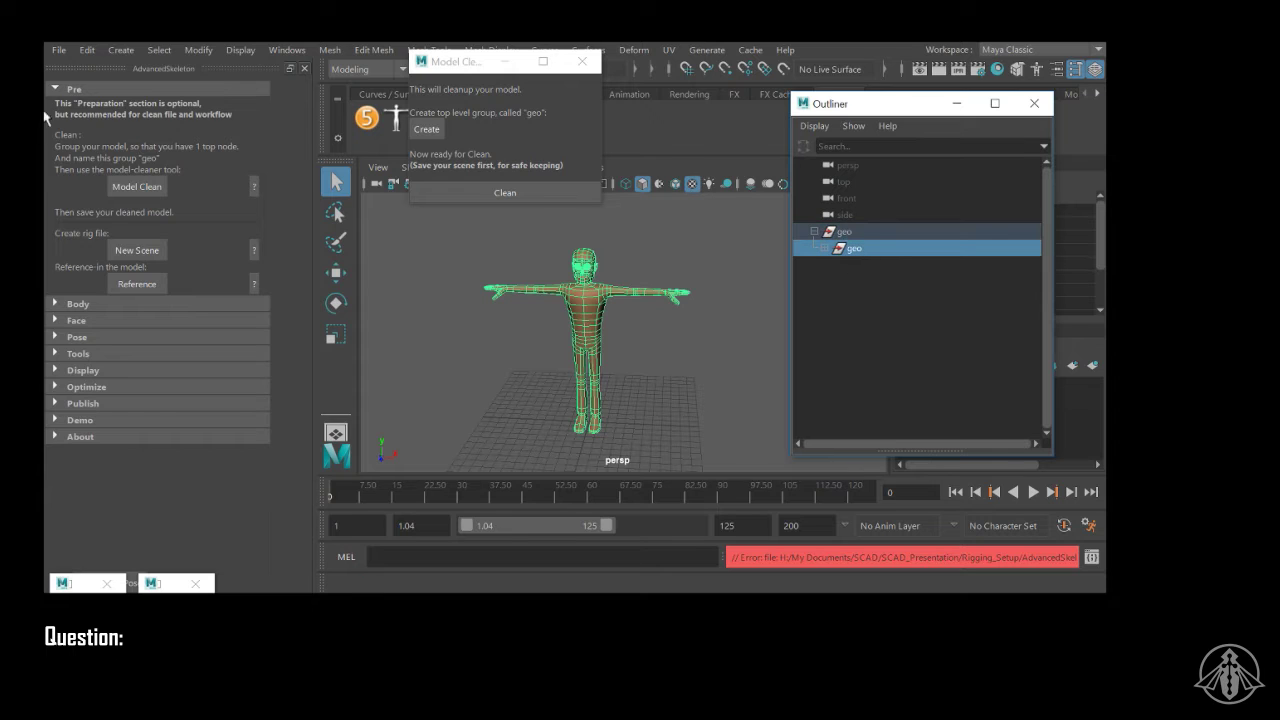
click(86, 50)
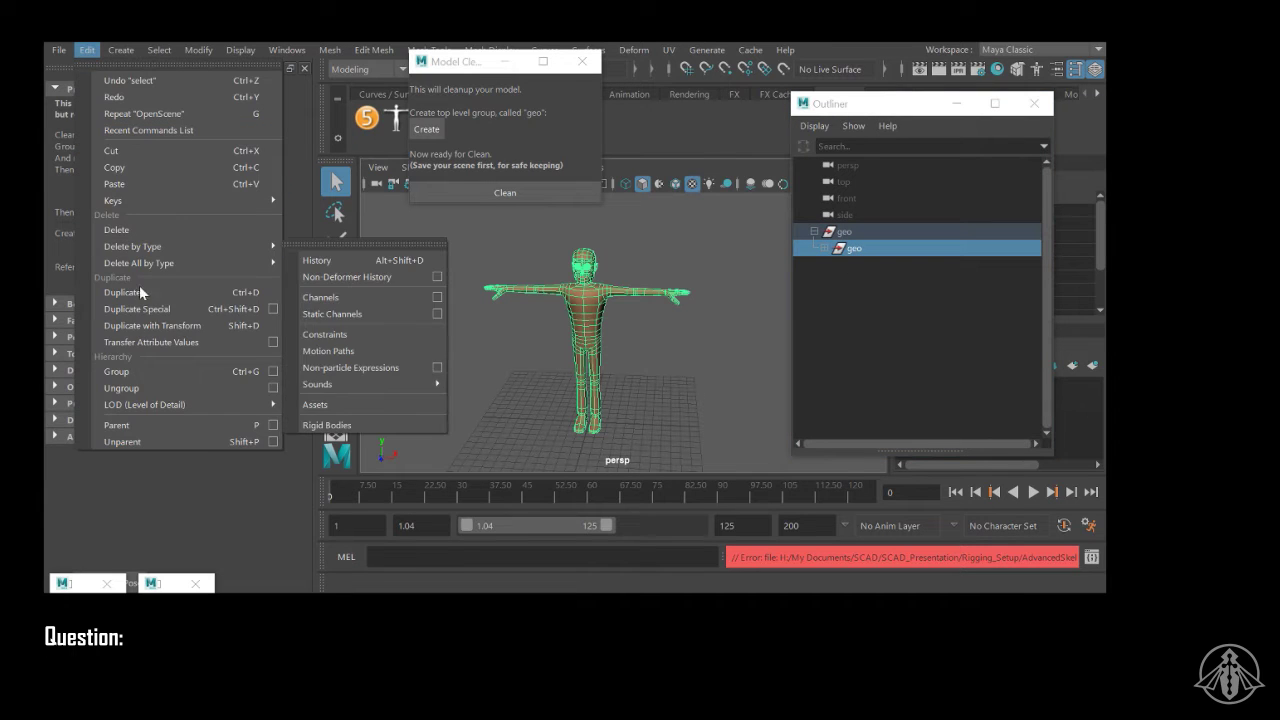
click(115, 442)
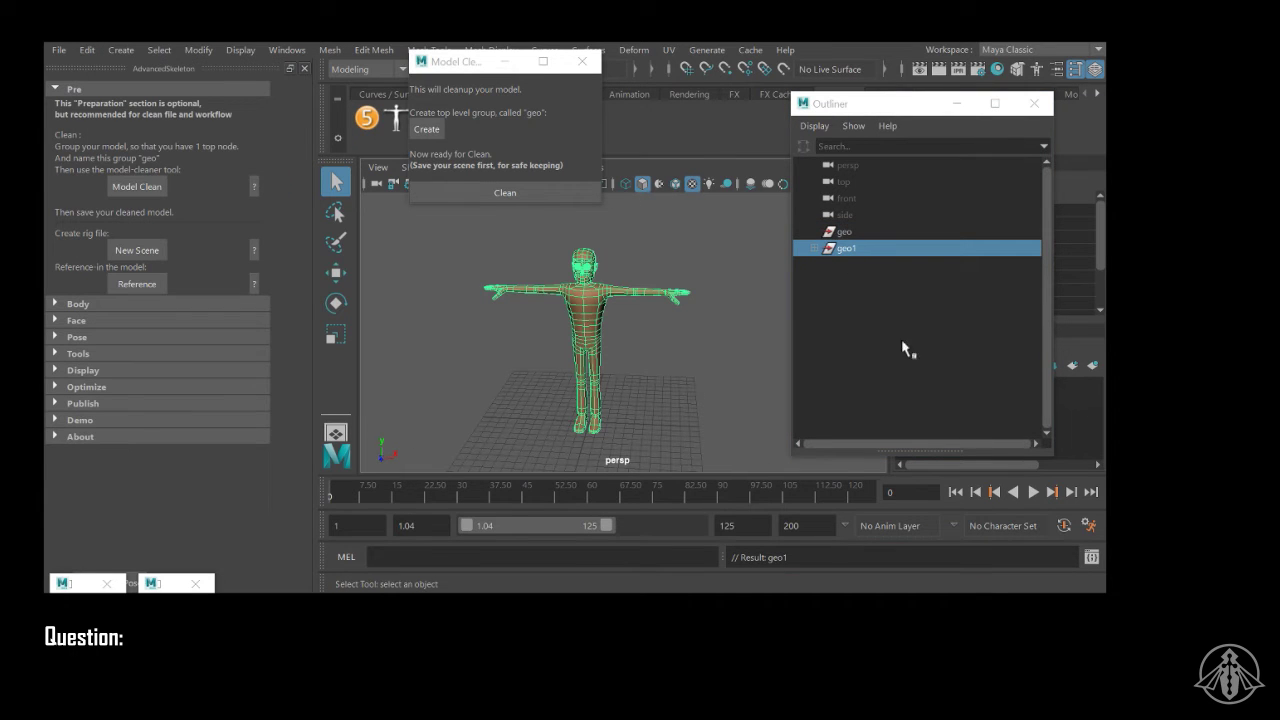
click(862, 238)
click(814, 231)
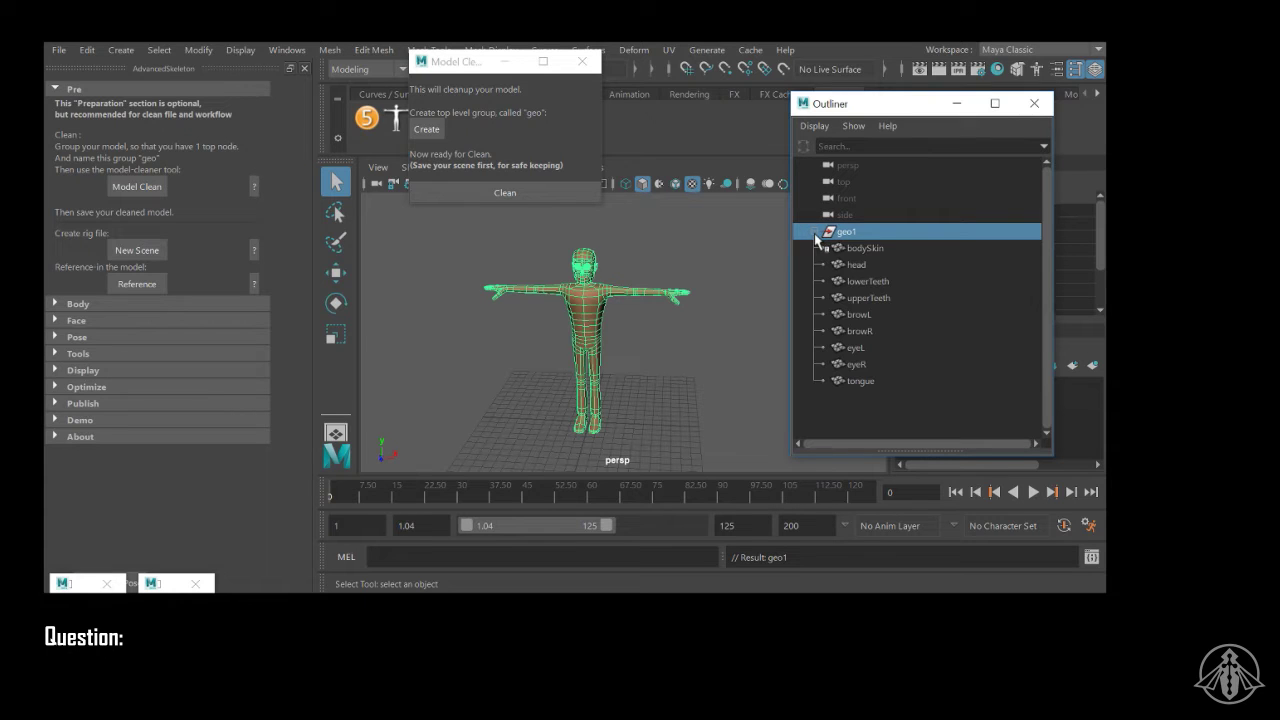
Step: Rename the geo1 group as geo
click(870, 249)
click(850, 232)
double_click(860, 232)
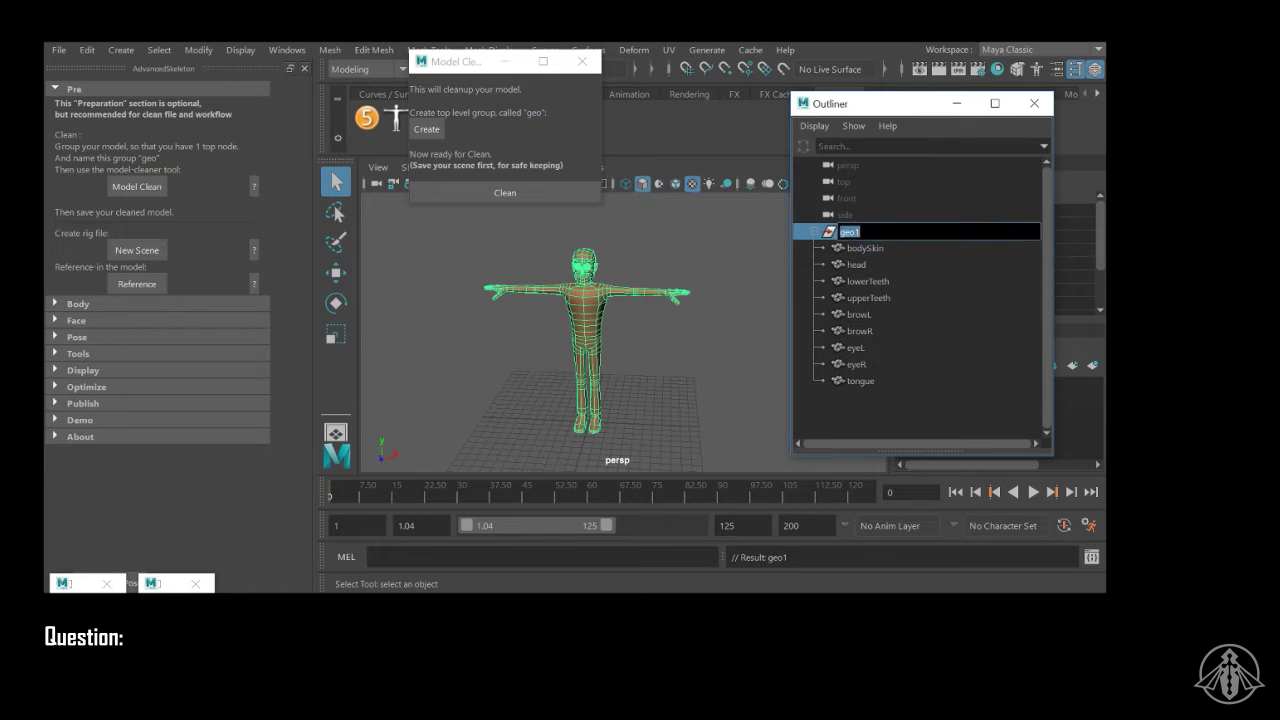
click(900, 427)
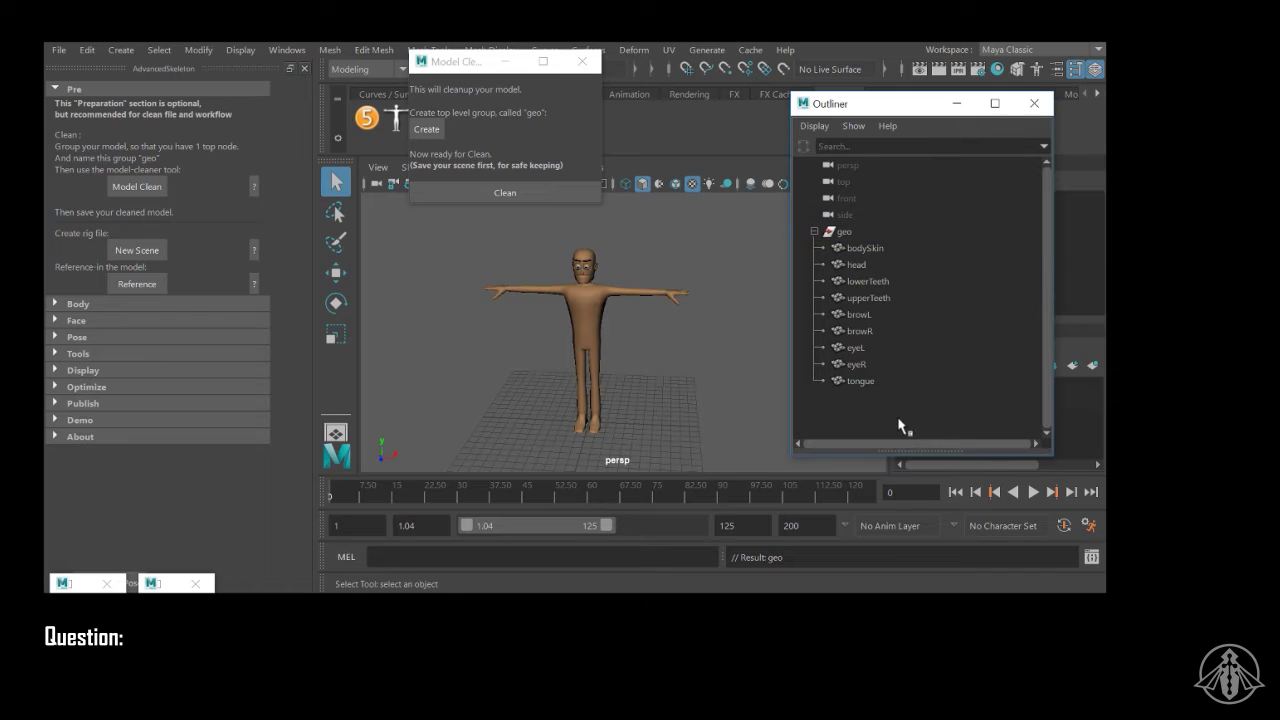
Step: Clean the geo group with the model cleaner, and show the perspective view full size with the Outliner minimized
click(845, 233)
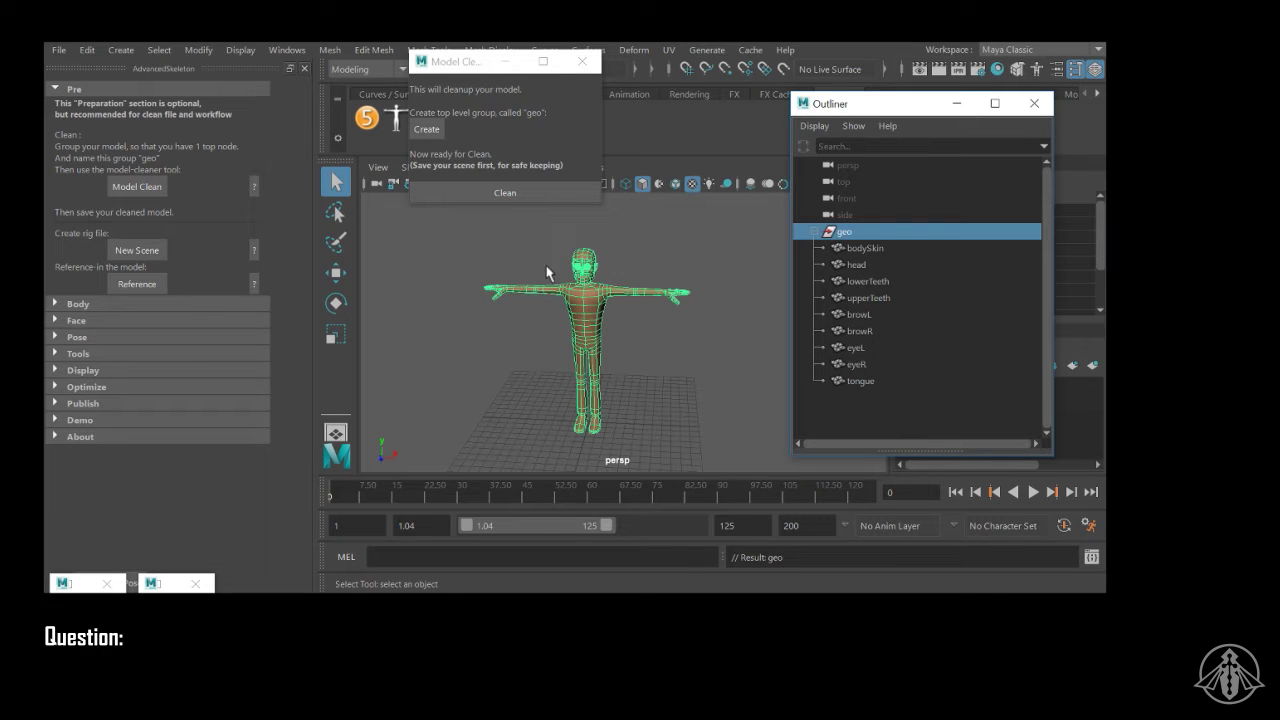
click(514, 193)
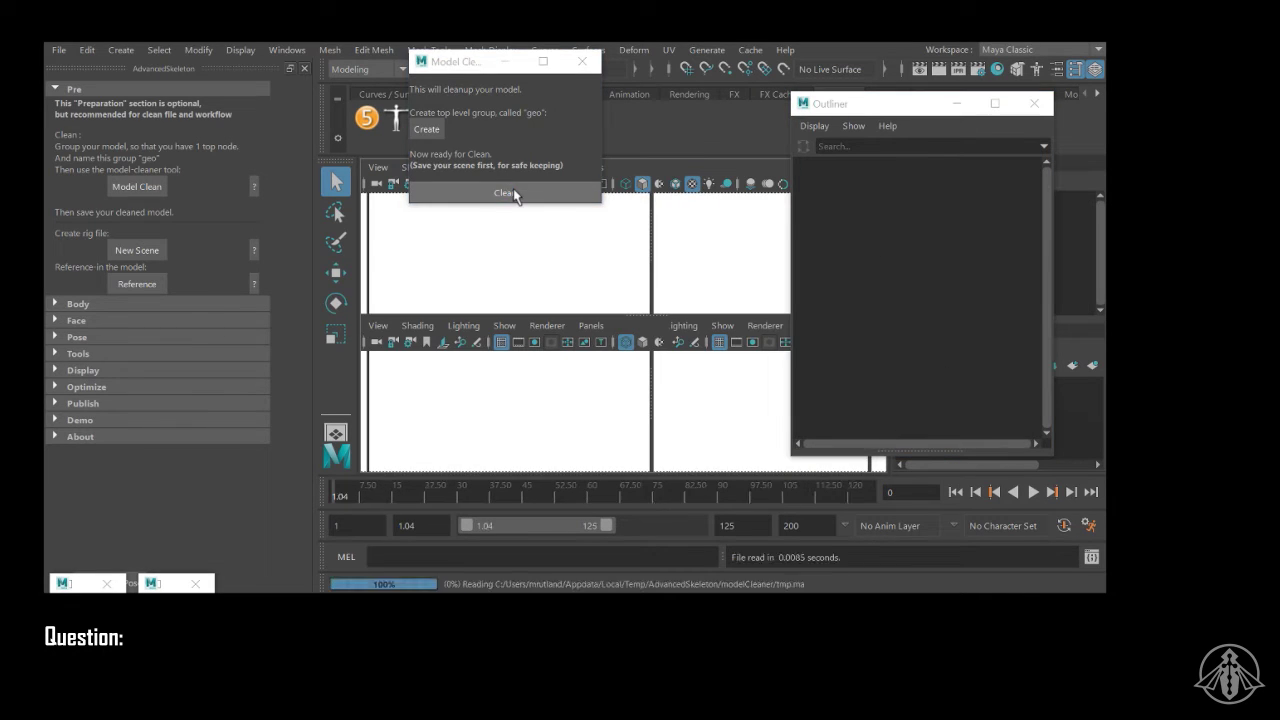
click(957, 103)
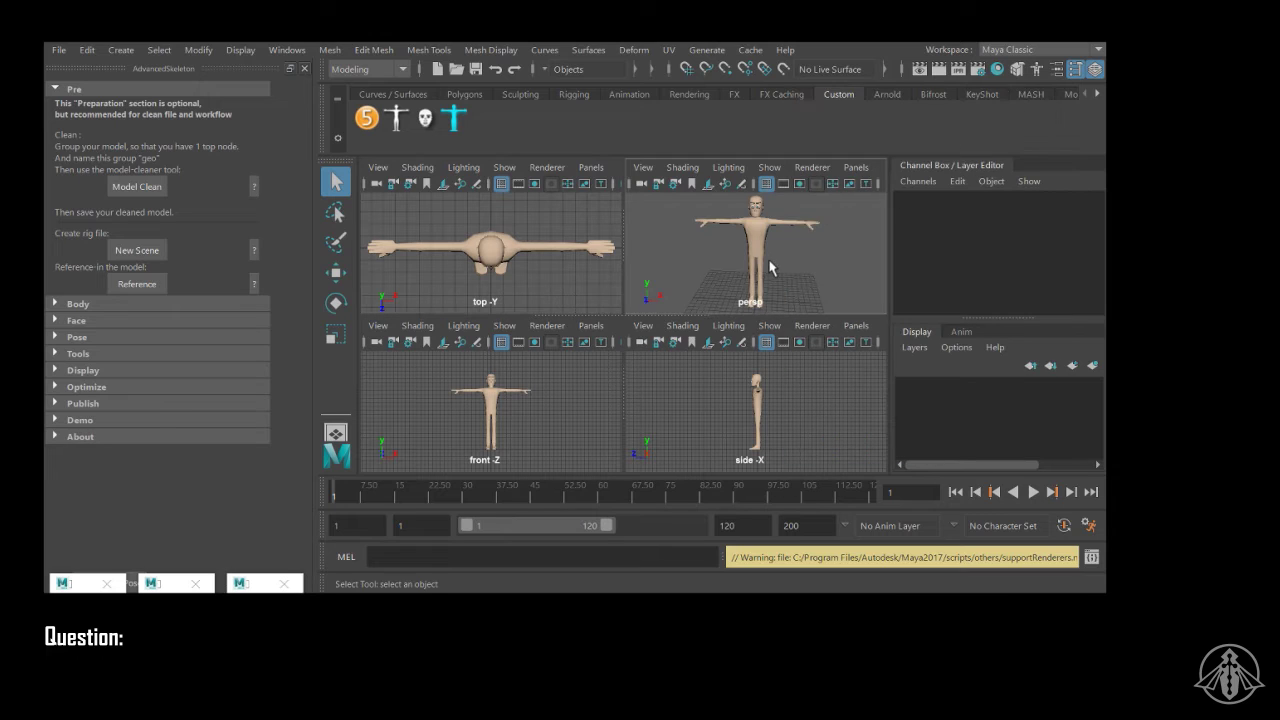
key(space)
alt+right_drag(753, 300, 686, 298)
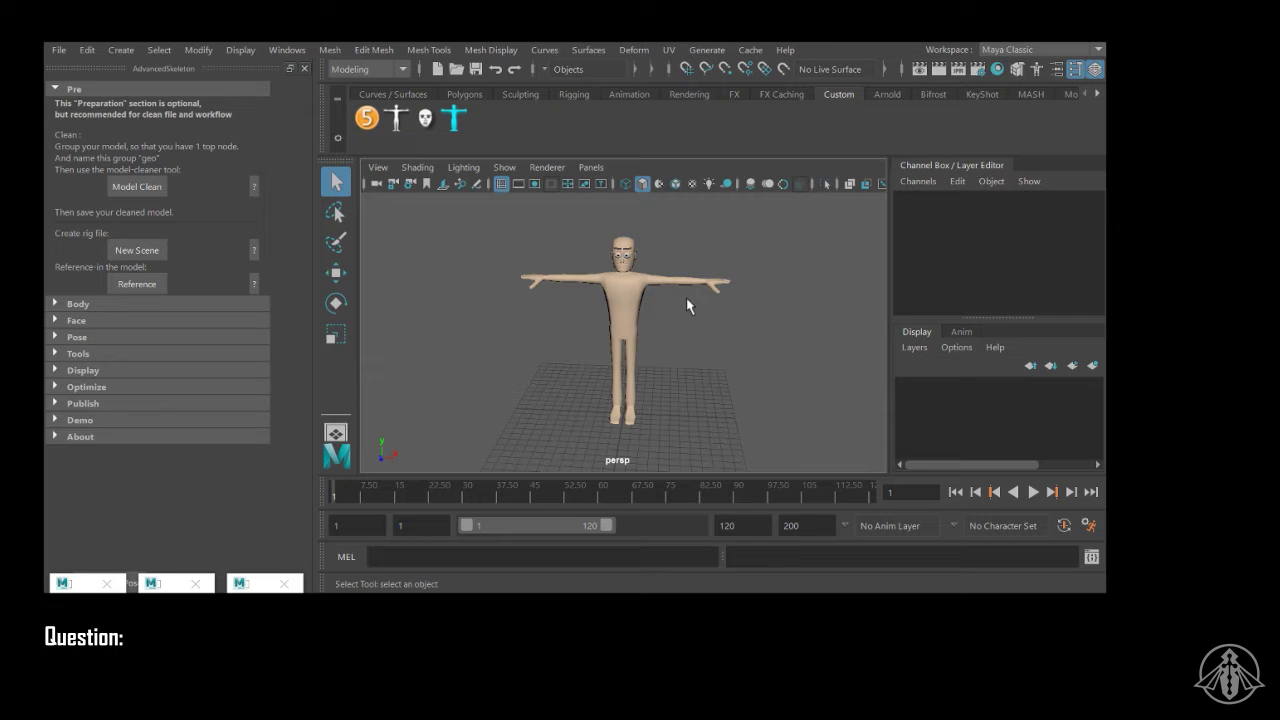
Step: Save the cleaned model as a new Maya ASCII file named Max_Clean_geo.ma
key(space)
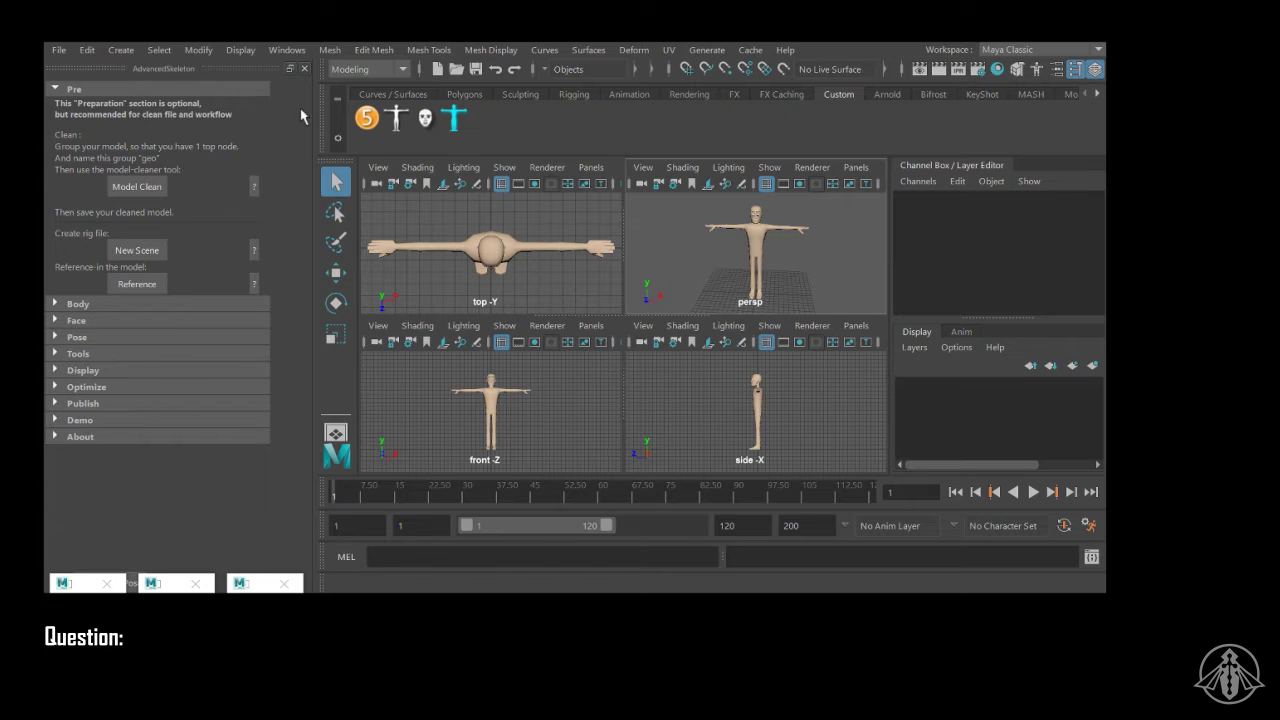
click(59, 50)
click(153, 95)
click(267, 436)
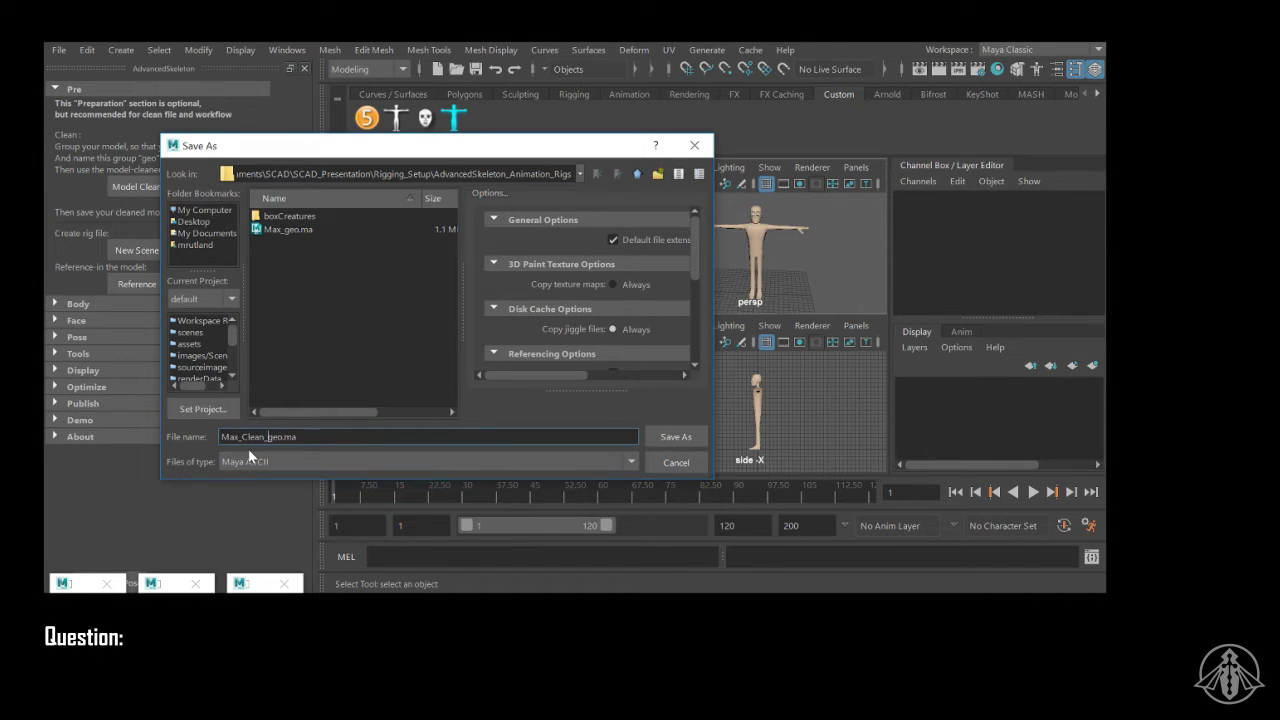
click(683, 440)
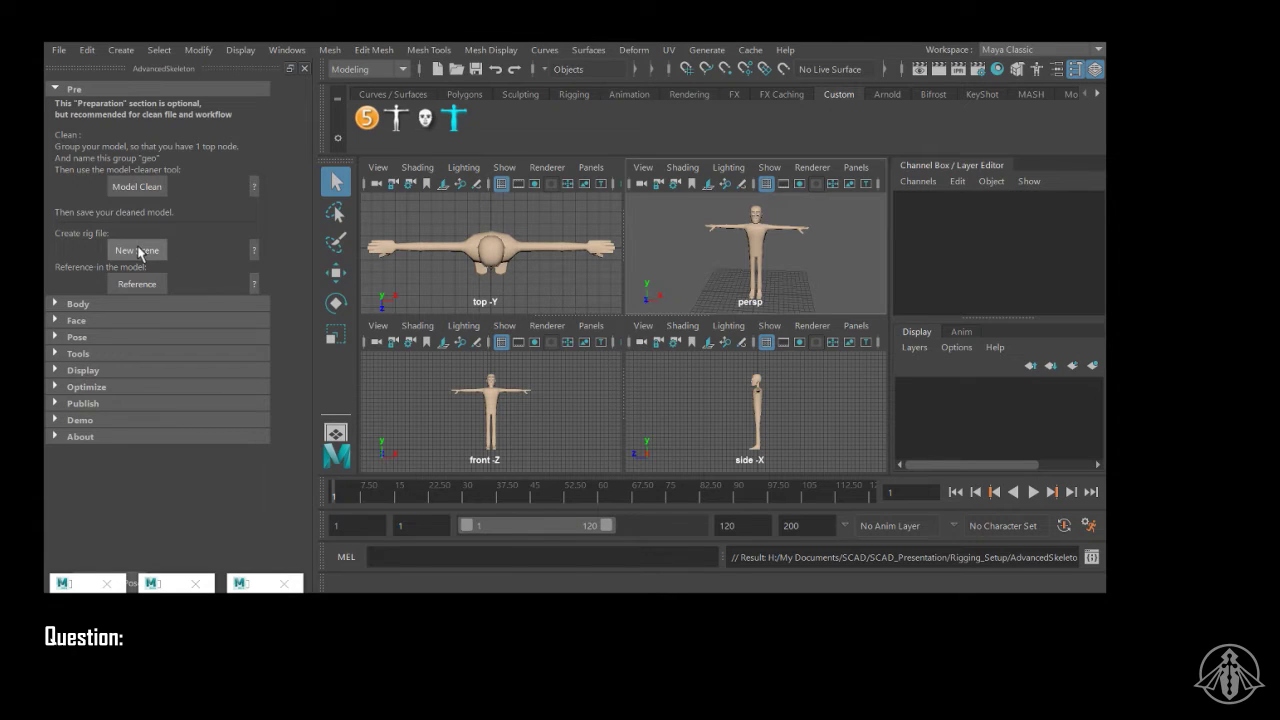
Step: Create a new rig scene and reference the cleaned model Max_Clean_geo.ma into it
click(140, 251)
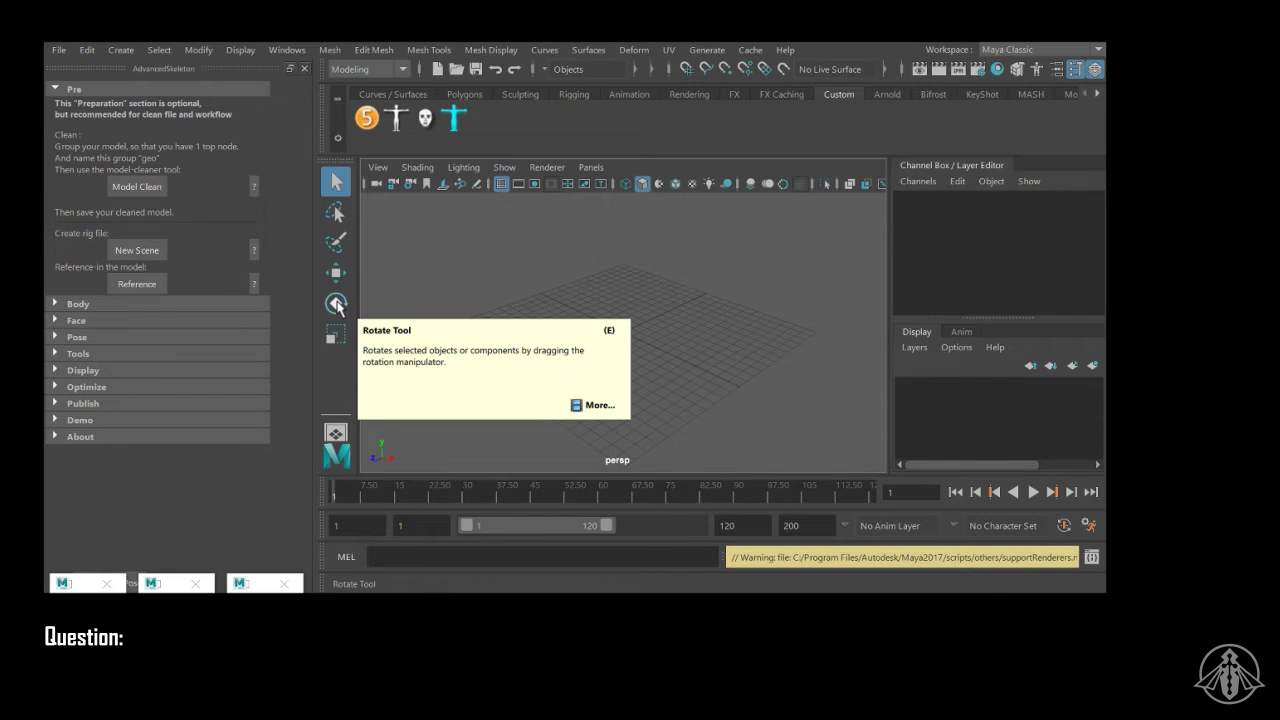
click(140, 285)
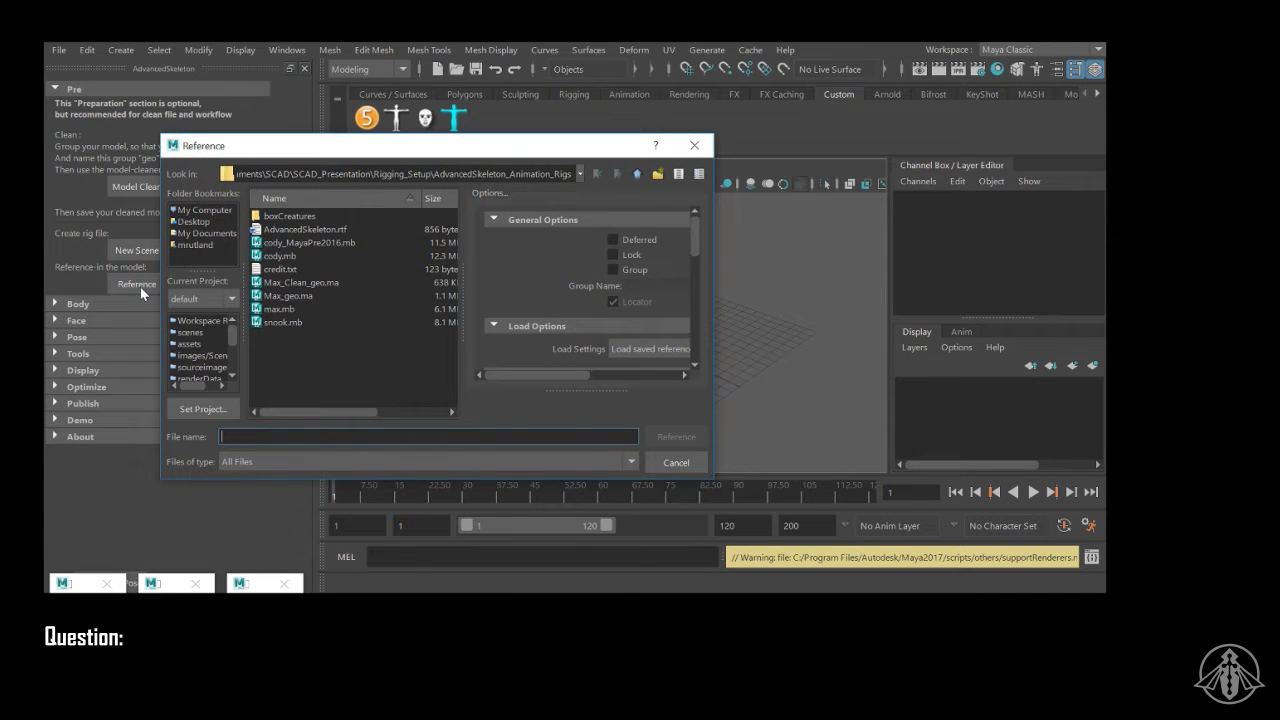
click(315, 295)
click(319, 288)
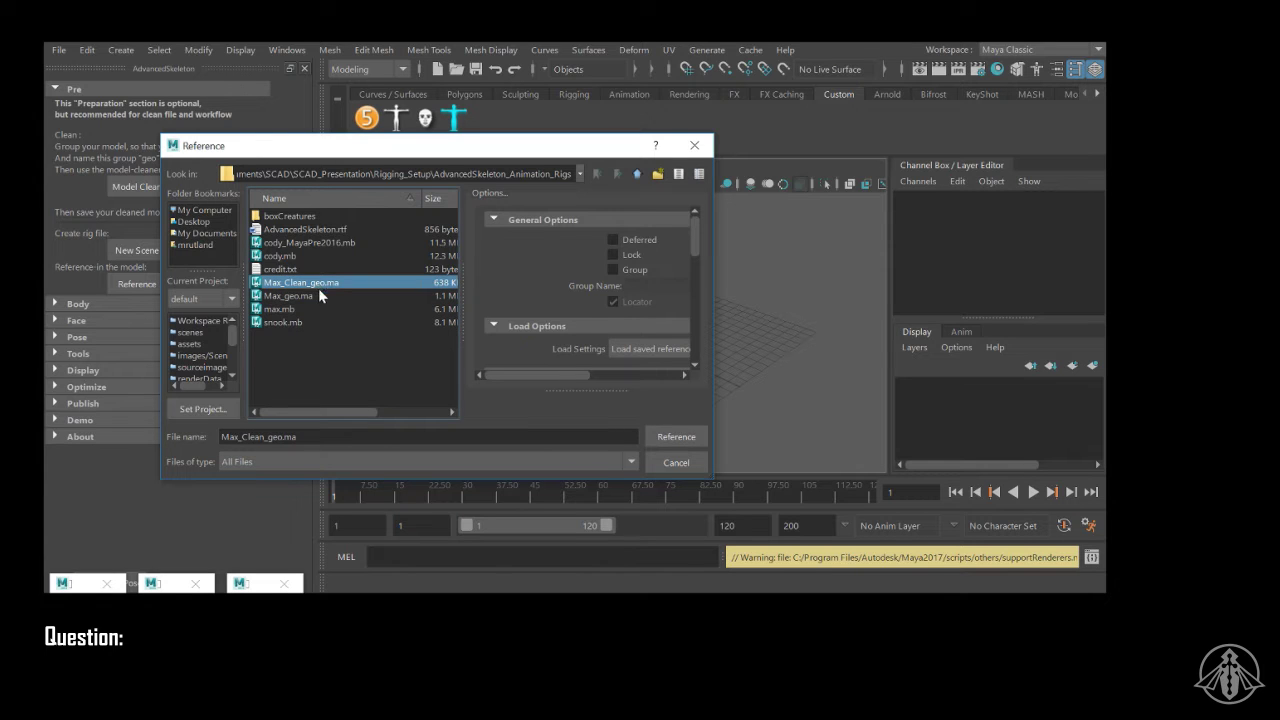
click(668, 437)
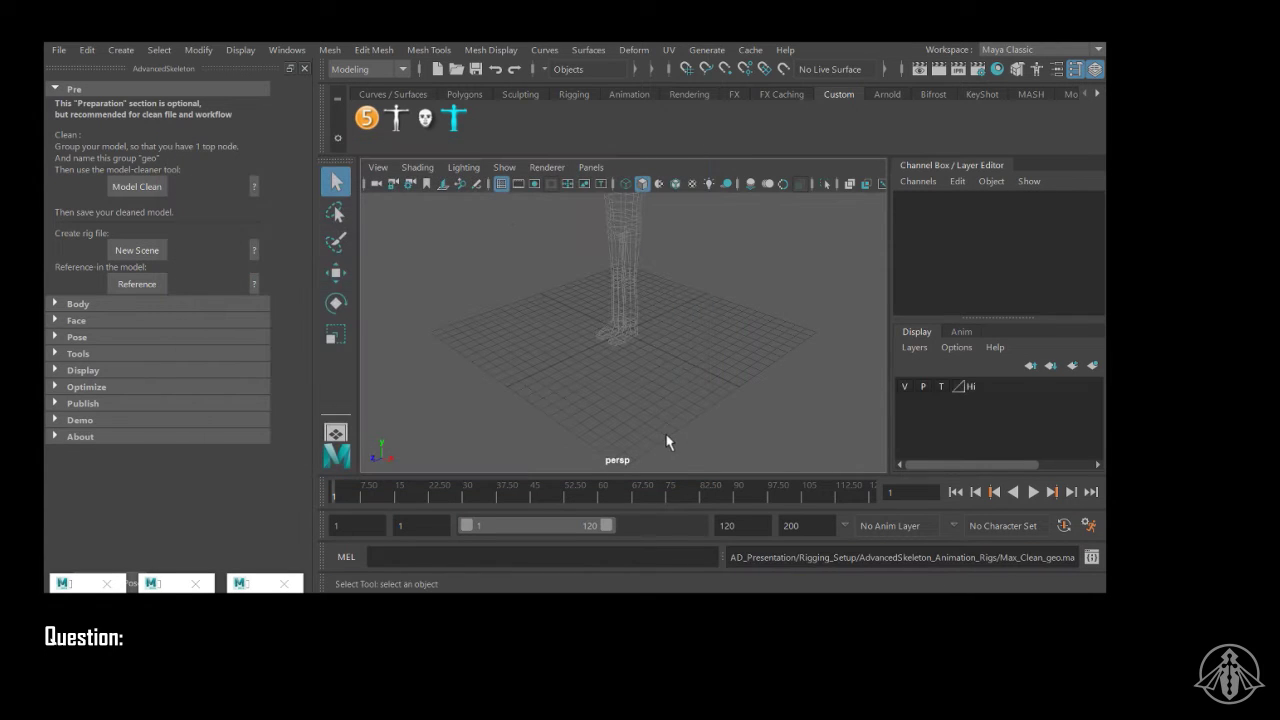
scroll(651, 347, down, 4)
alt+middle_drag(651, 314, 657, 354)
scroll(740, 334, up, 3)
alt+drag(657, 354, 743, 314)
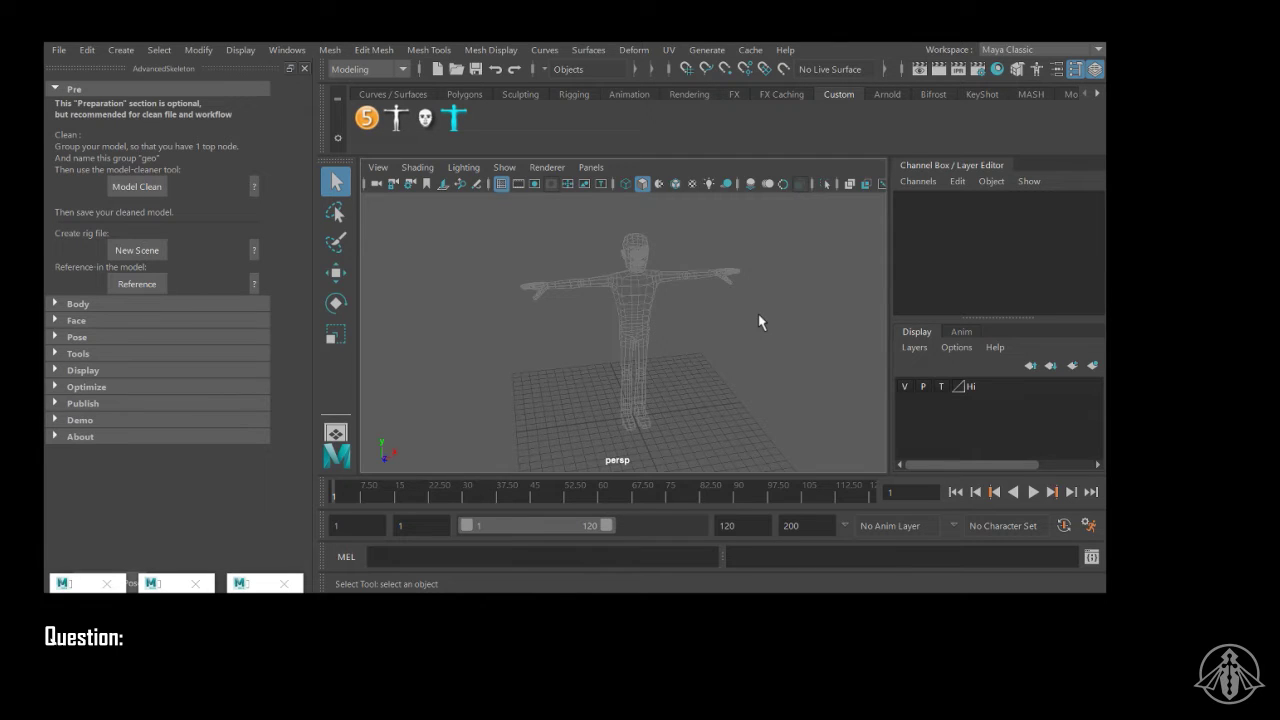
Step: Import the biped.ma fit skeleton from the Body Fit options
click(63, 303)
click(58, 90)
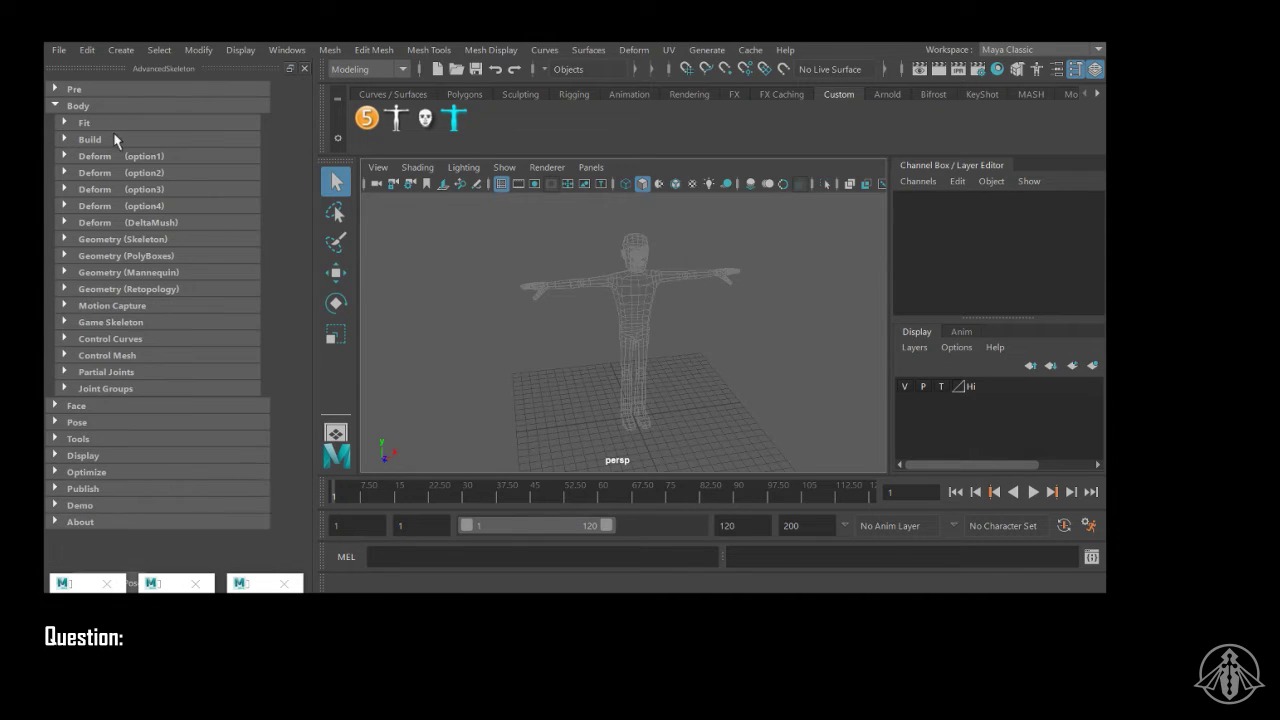
click(65, 289)
click(66, 124)
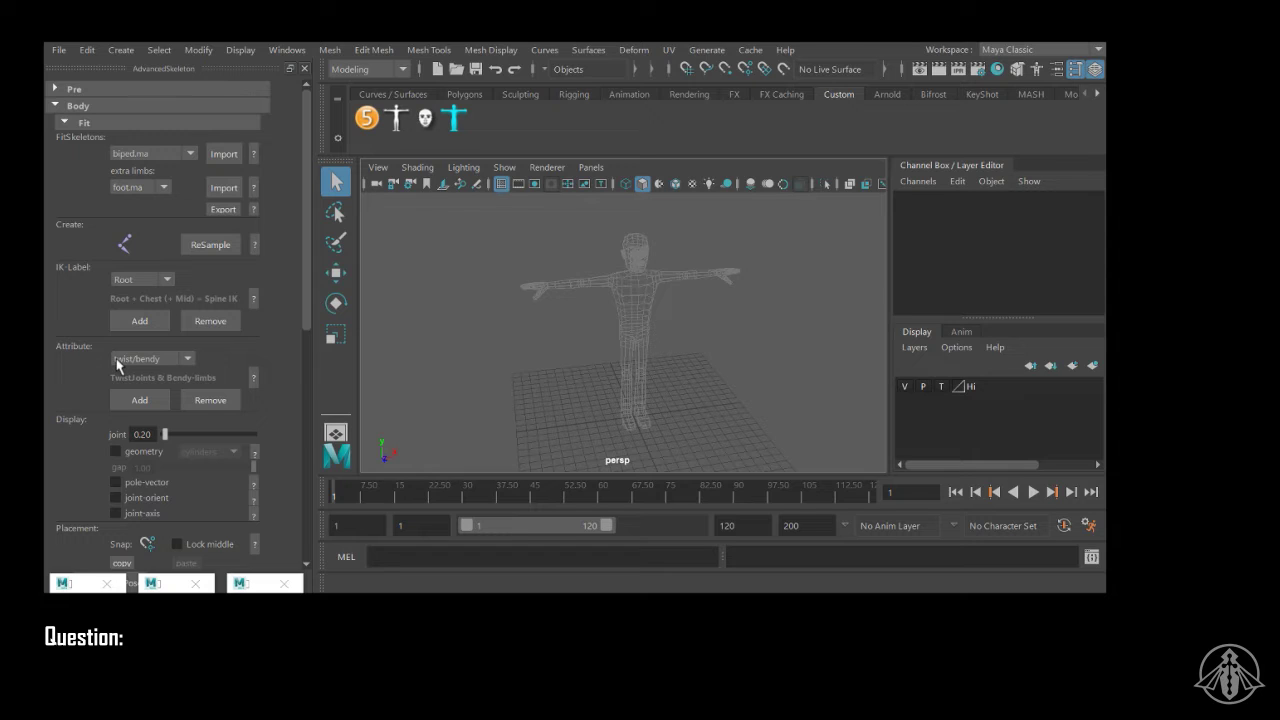
click(188, 154)
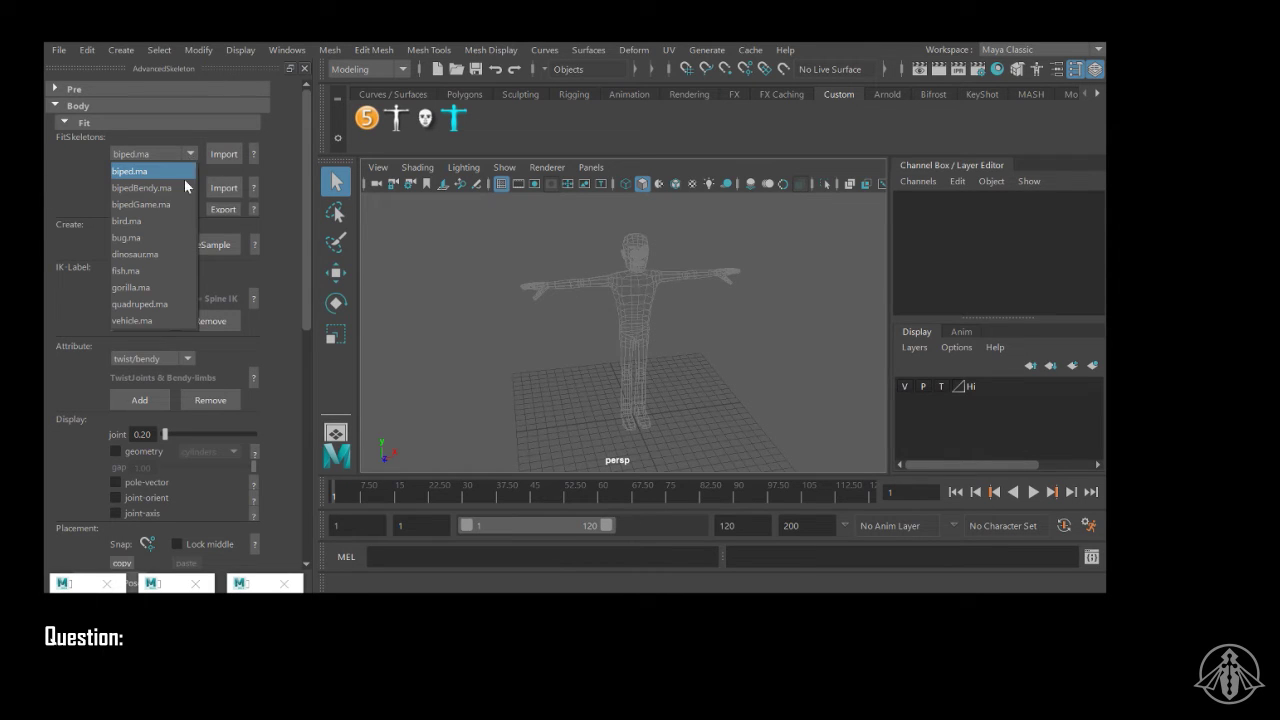
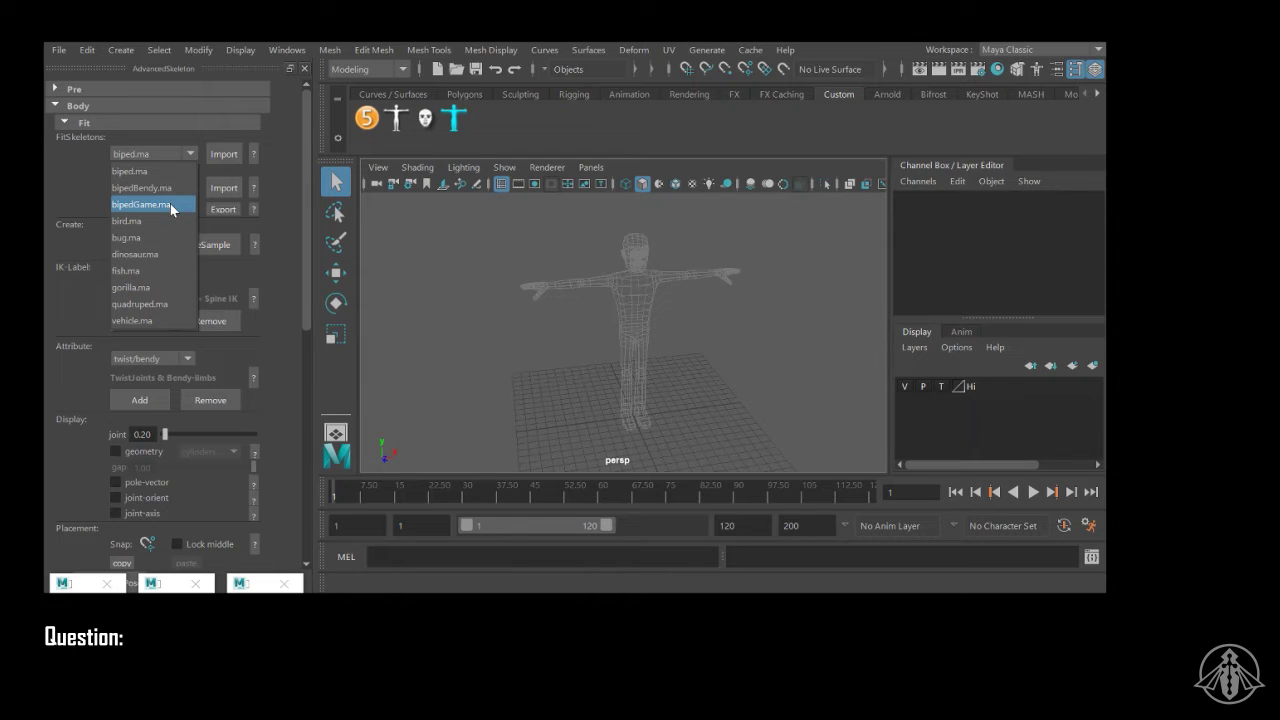
click(164, 170)
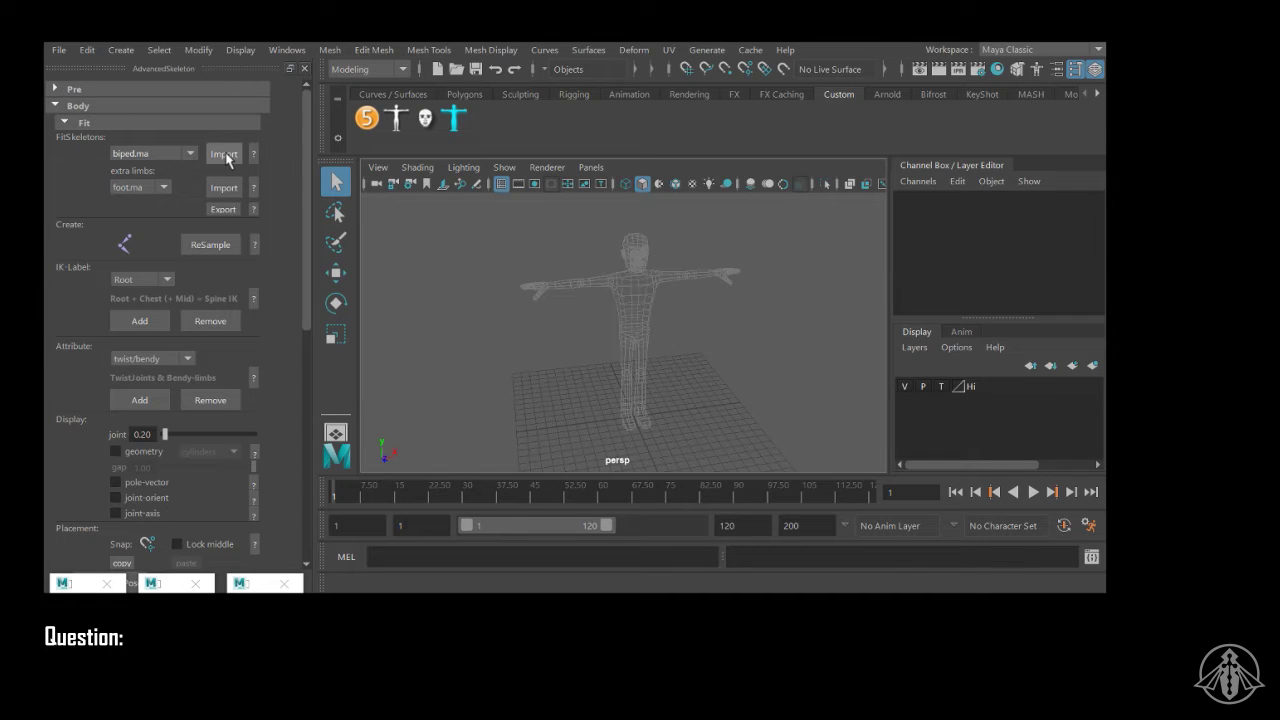
click(224, 155)
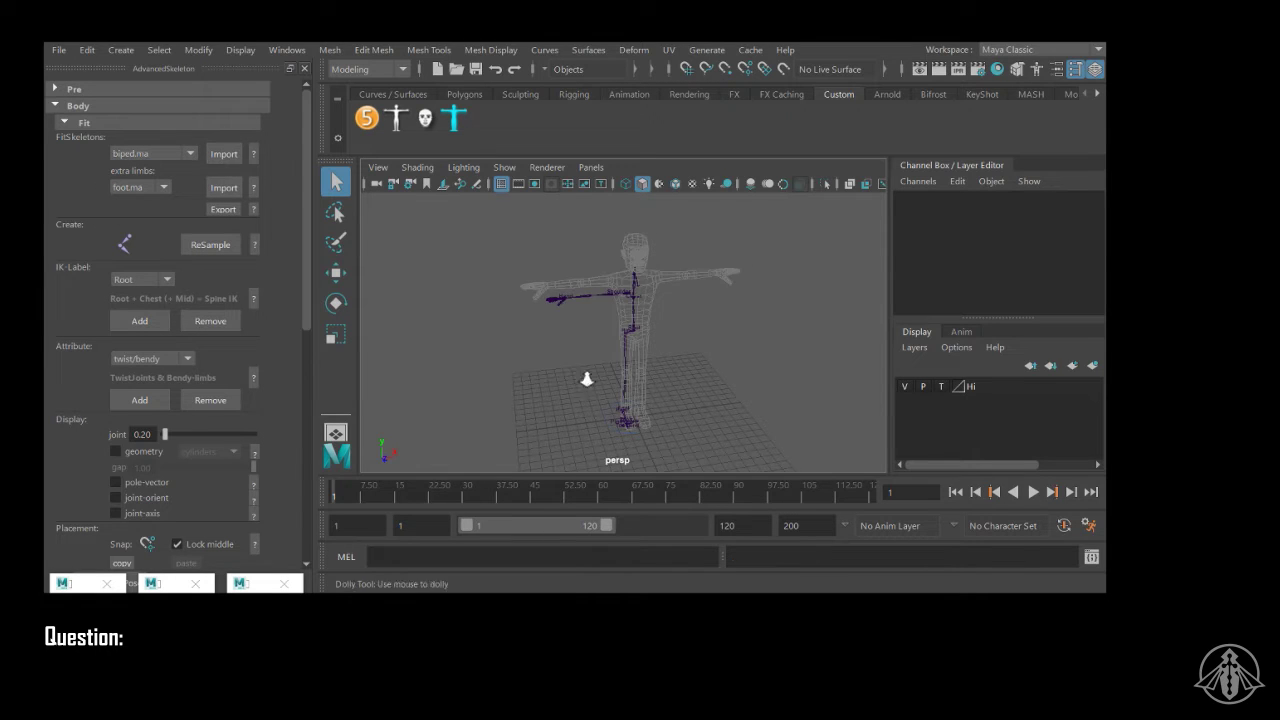
Step: Select the whole FitSkeleton by its circle around the character's feet
alt+right_drag(586, 378, 703, 374)
alt+drag(704, 374, 735, 384)
alt+right_drag(735, 384, 627, 364)
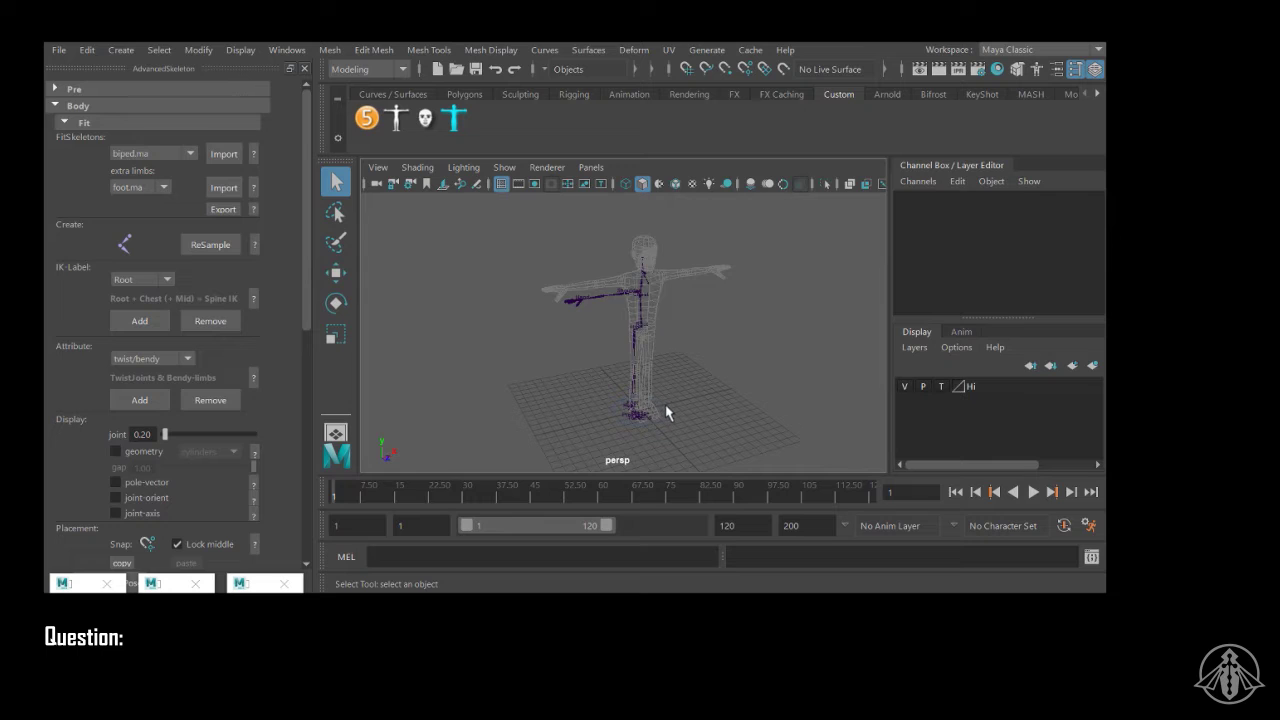
click(667, 410)
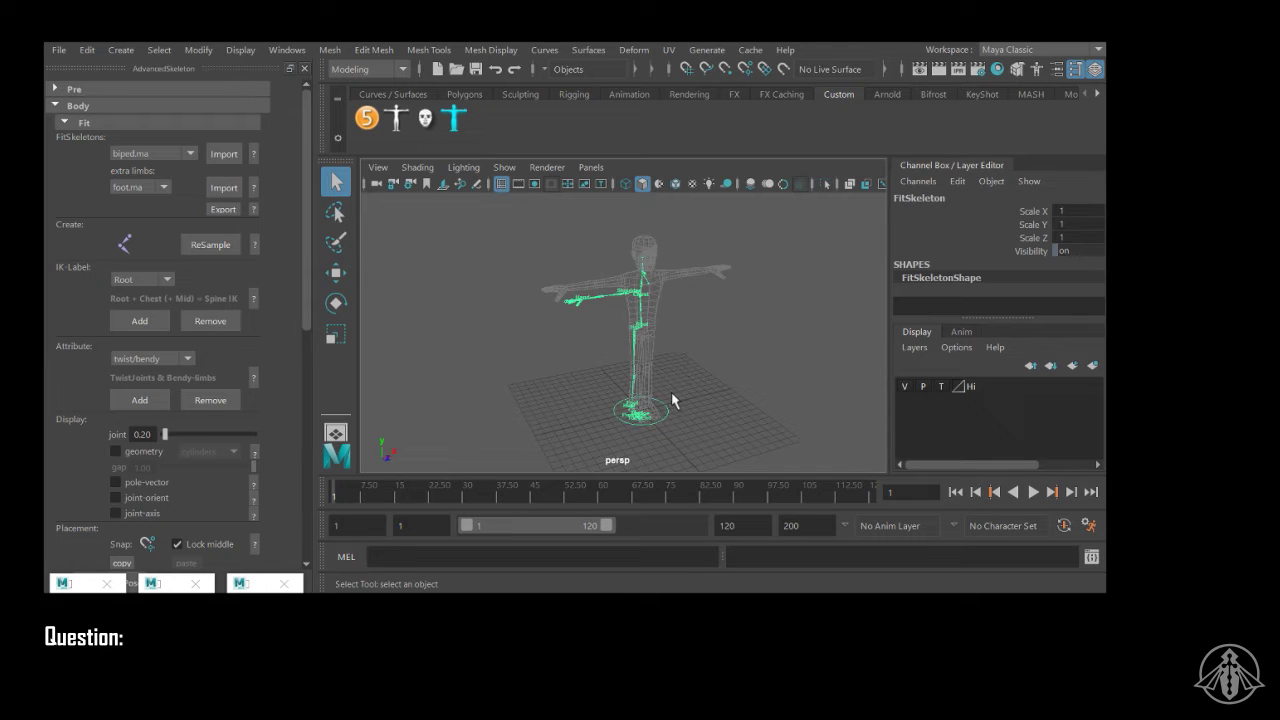
Step: Examine how the fit skeleton's head, eye, jaw, spine and arm joints sit against the character mesh
mouse_move(720, 360)
alt+right_down()
mouse_move(743, 349)
mouse_move(713, 347)
alt+right_up()
alt+middle_drag(713, 347, 687, 327)
mouse_move(687, 327)
alt+right_down()
mouse_move(680, 309)
mouse_move(763, 337)
mouse_move(729, 306)
mouse_move(697, 314)
alt+right_up()
alt+drag(697, 314, 769, 374)
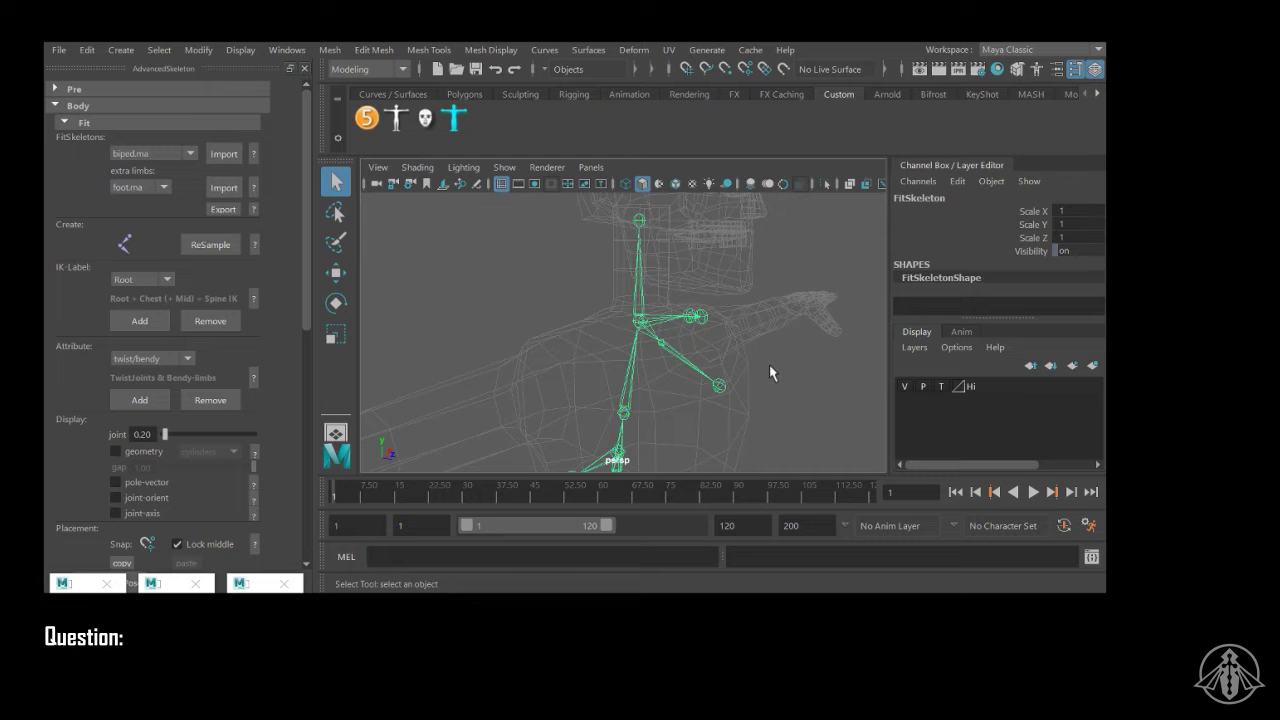
alt+right_drag(749, 286, 590, 290)
alt+middle_drag(700, 385, 725, 280)
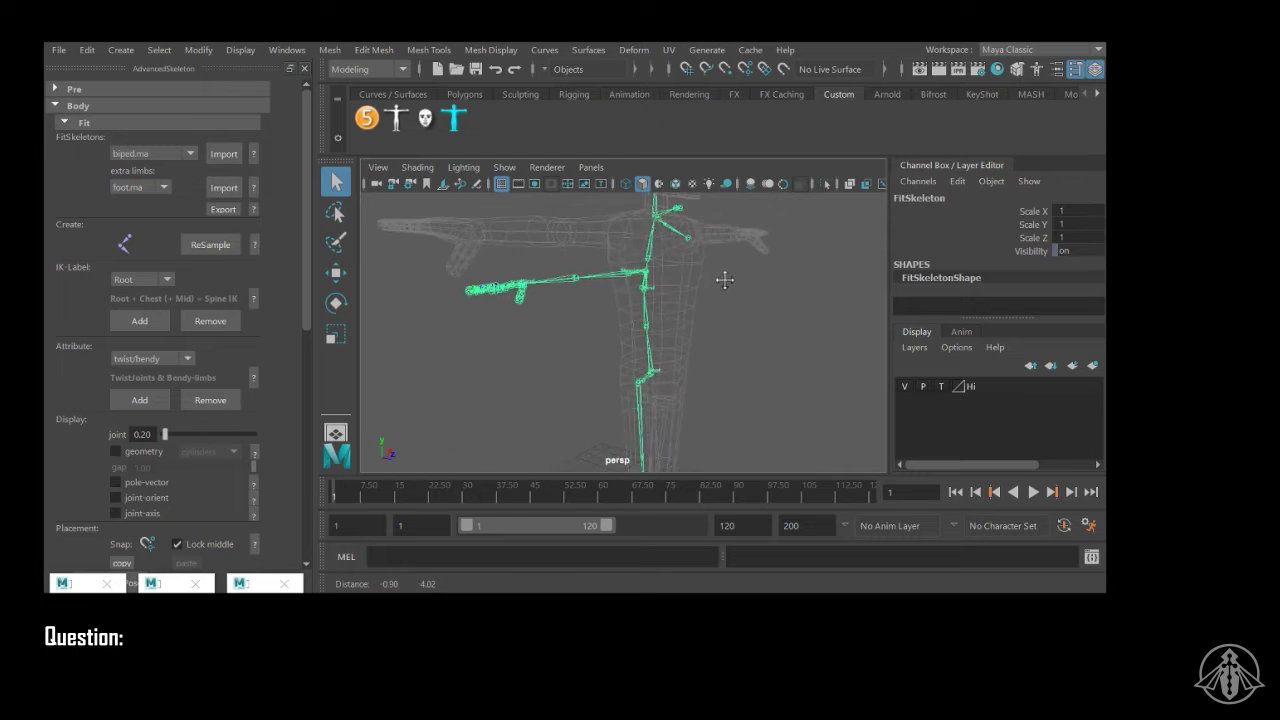
alt+drag(725, 280, 690, 306)
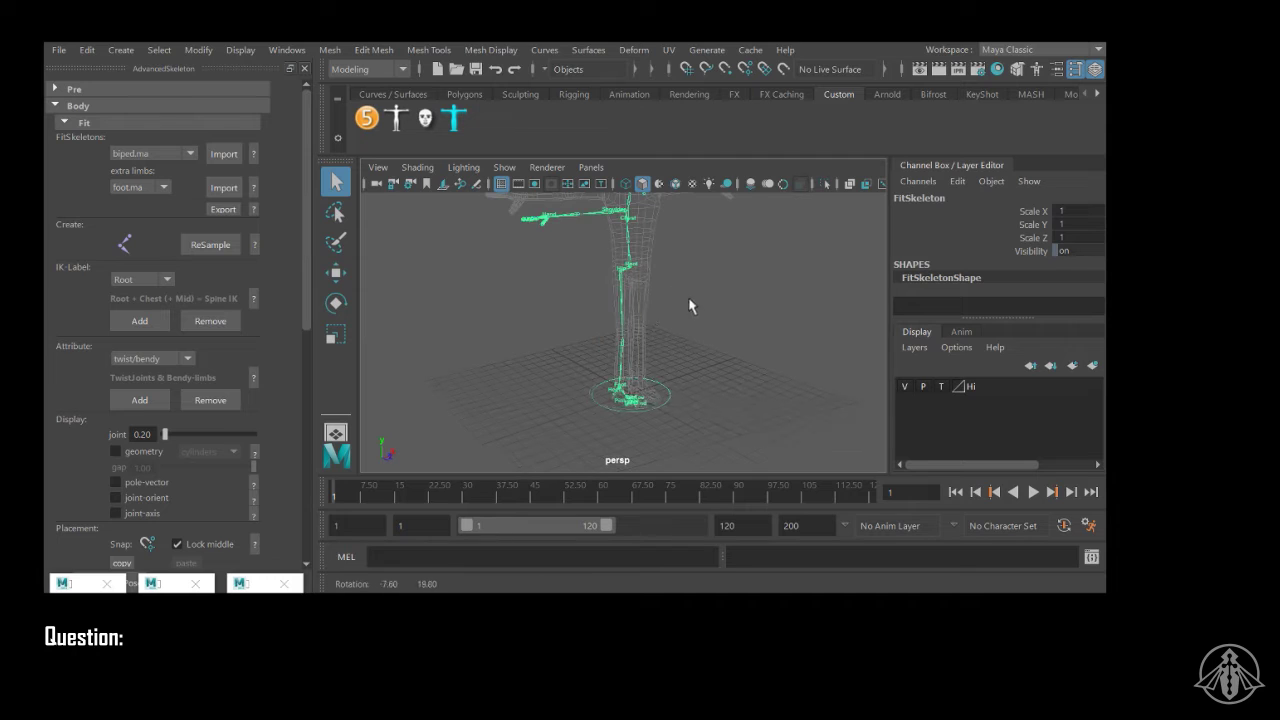
Step: Examine the fit skeleton's ankle, toe and foot-width joints up close against the character's foot mesh
alt+drag(635, 338, 600, 338)
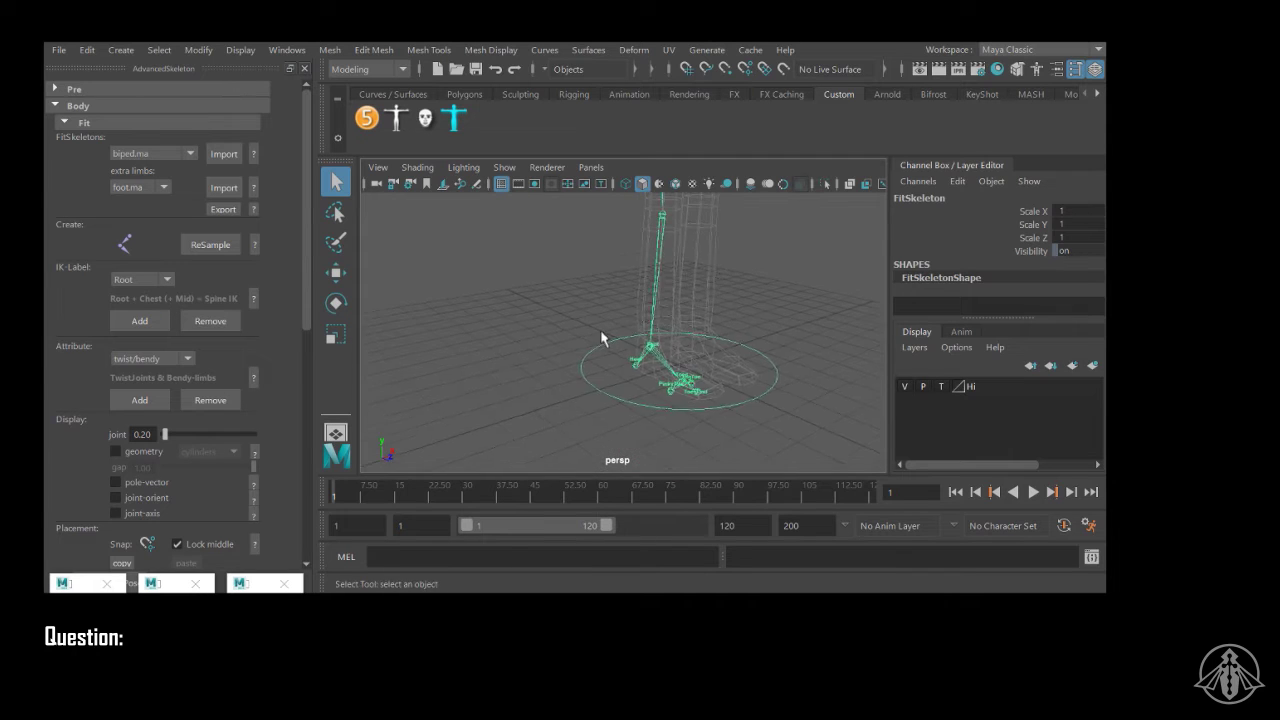
alt+right_drag(601, 338, 717, 354)
alt+drag(717, 354, 572, 309)
alt+right_drag(522, 322, 543, 292)
alt+middle_drag(450, 256, 740, 359)
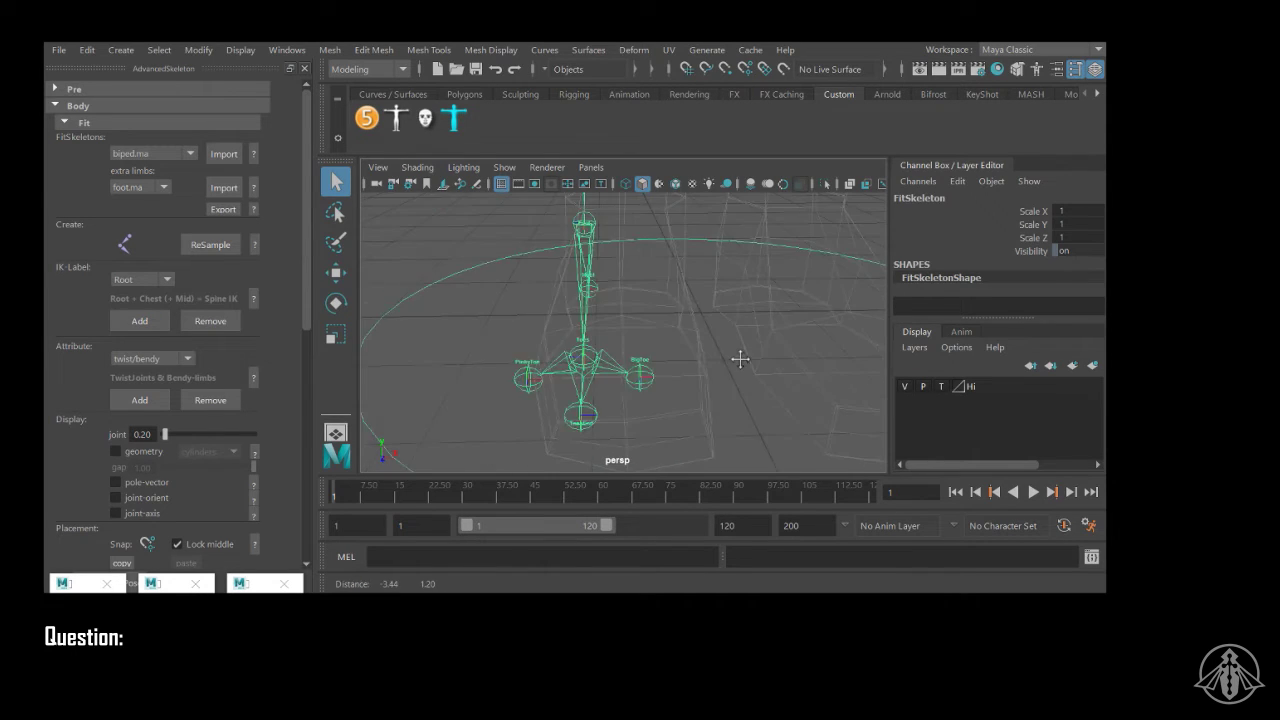
alt+drag(740, 359, 735, 382)
alt+middle_drag(735, 382, 743, 289)
alt+drag(743, 289, 746, 318)
alt+right_drag(746, 318, 732, 369)
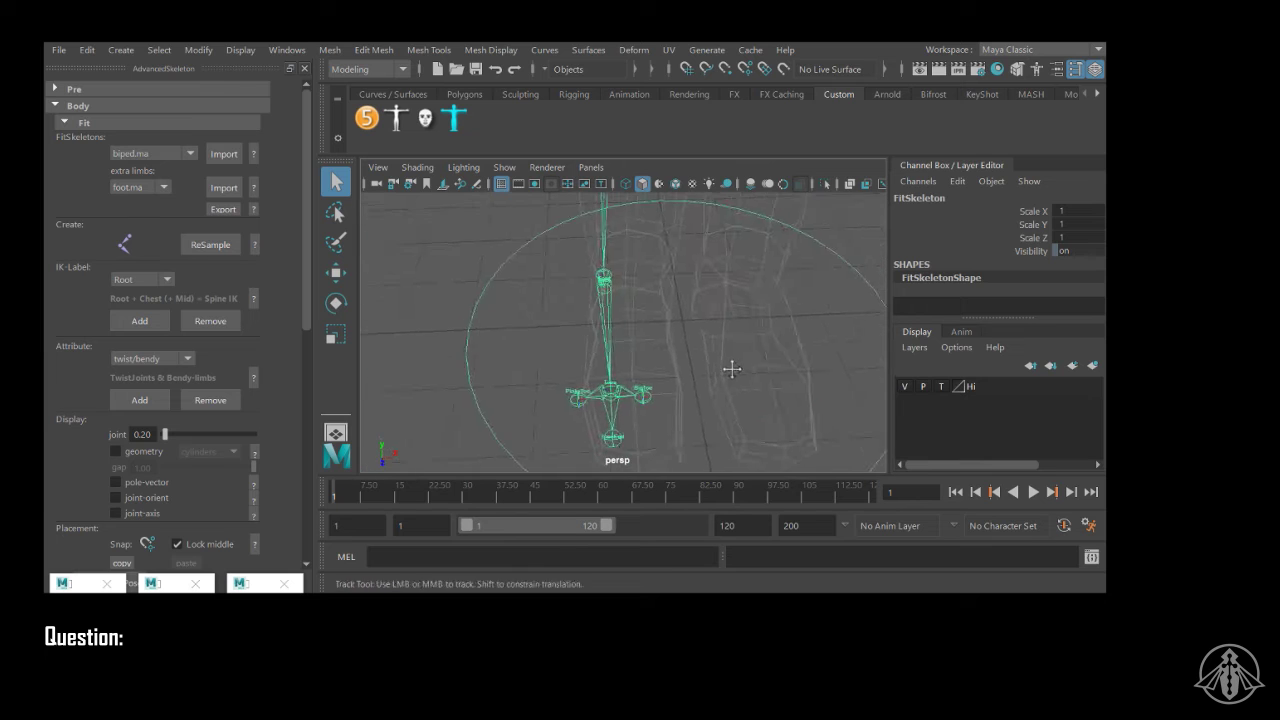
alt+middle_drag(732, 369, 729, 294)
alt+right_drag(600, 286, 694, 286)
alt+middle_drag(694, 286, 695, 319)
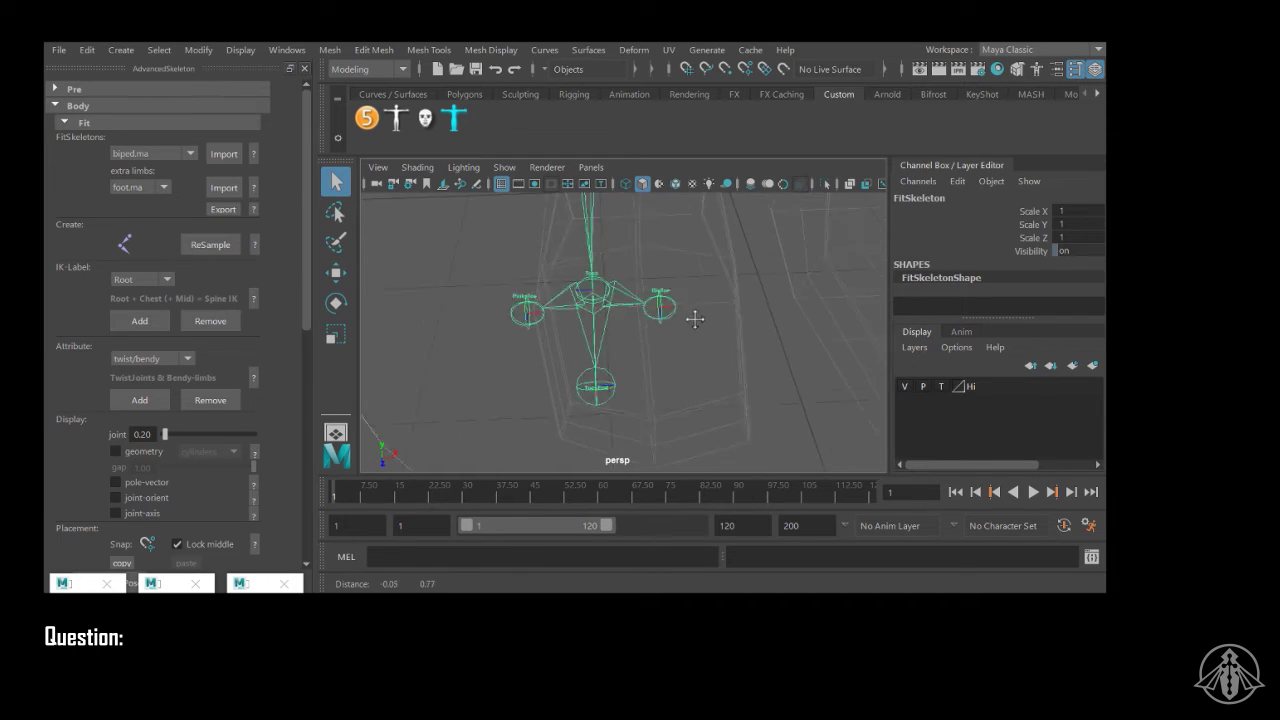
Step: Import the foot.ma extra limb into the fit skeleton, replacing the existing Ankle
alt+drag(695, 319, 738, 347)
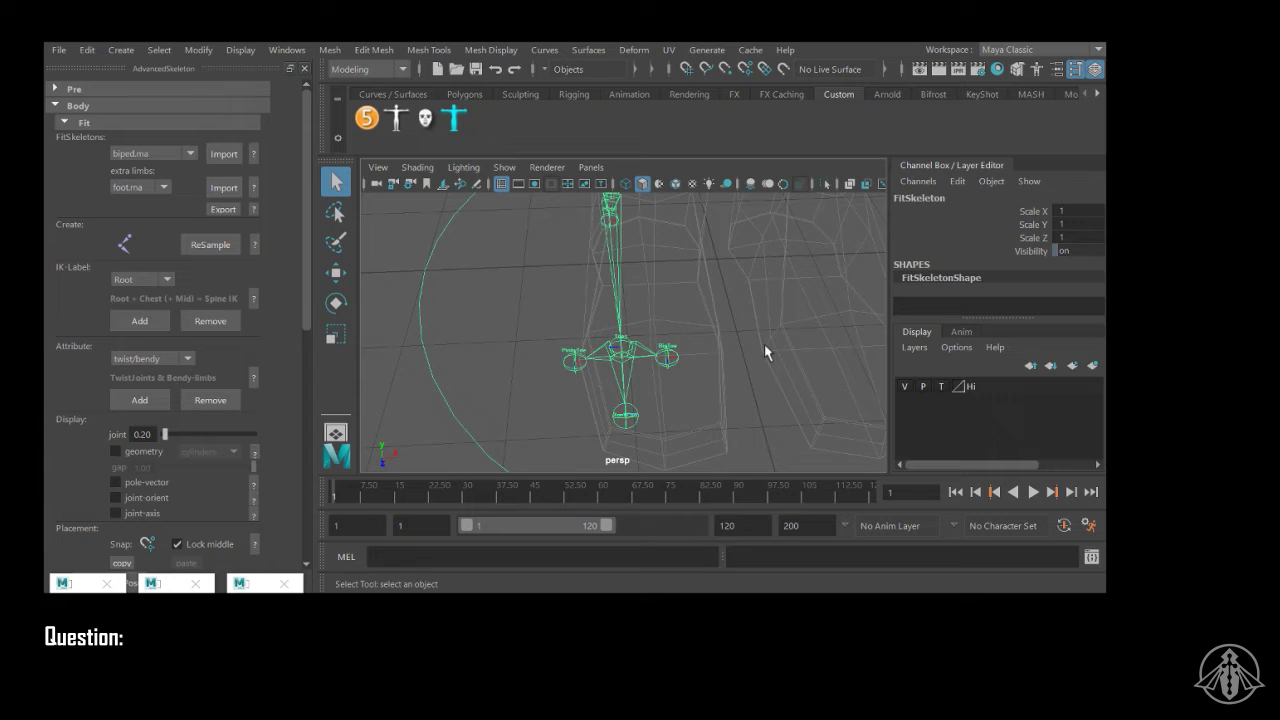
click(225, 188)
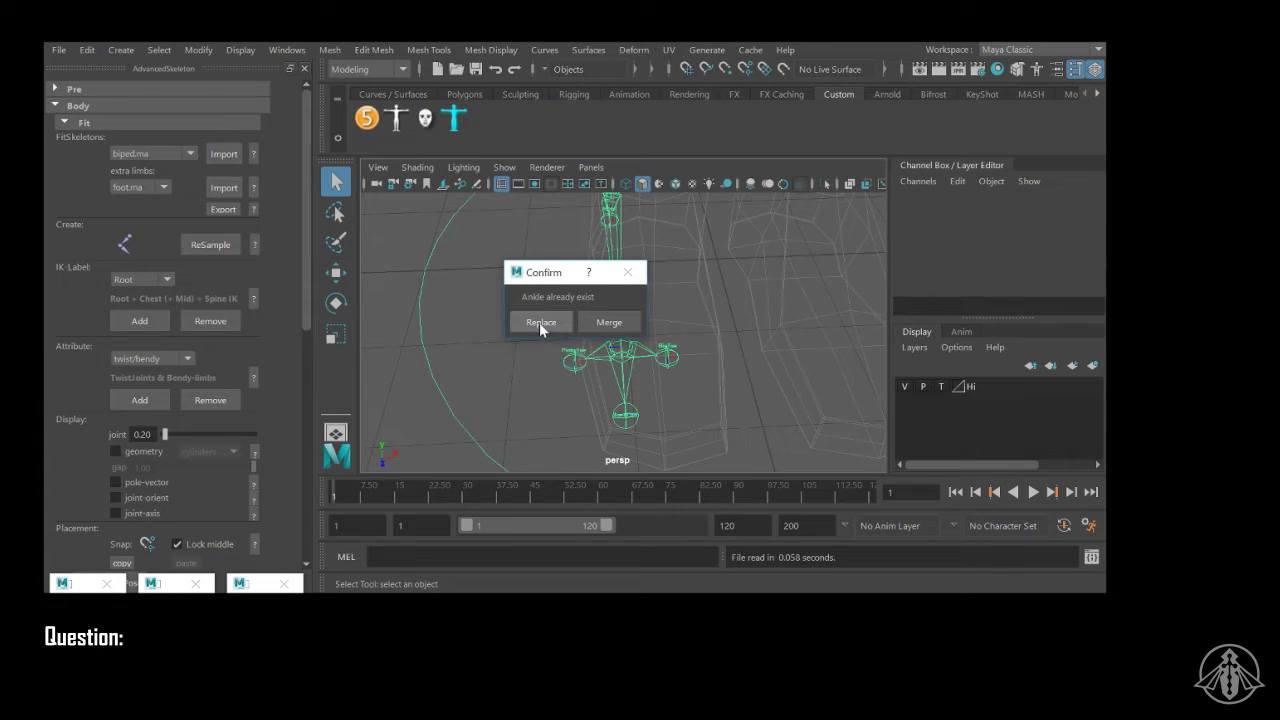
click(539, 322)
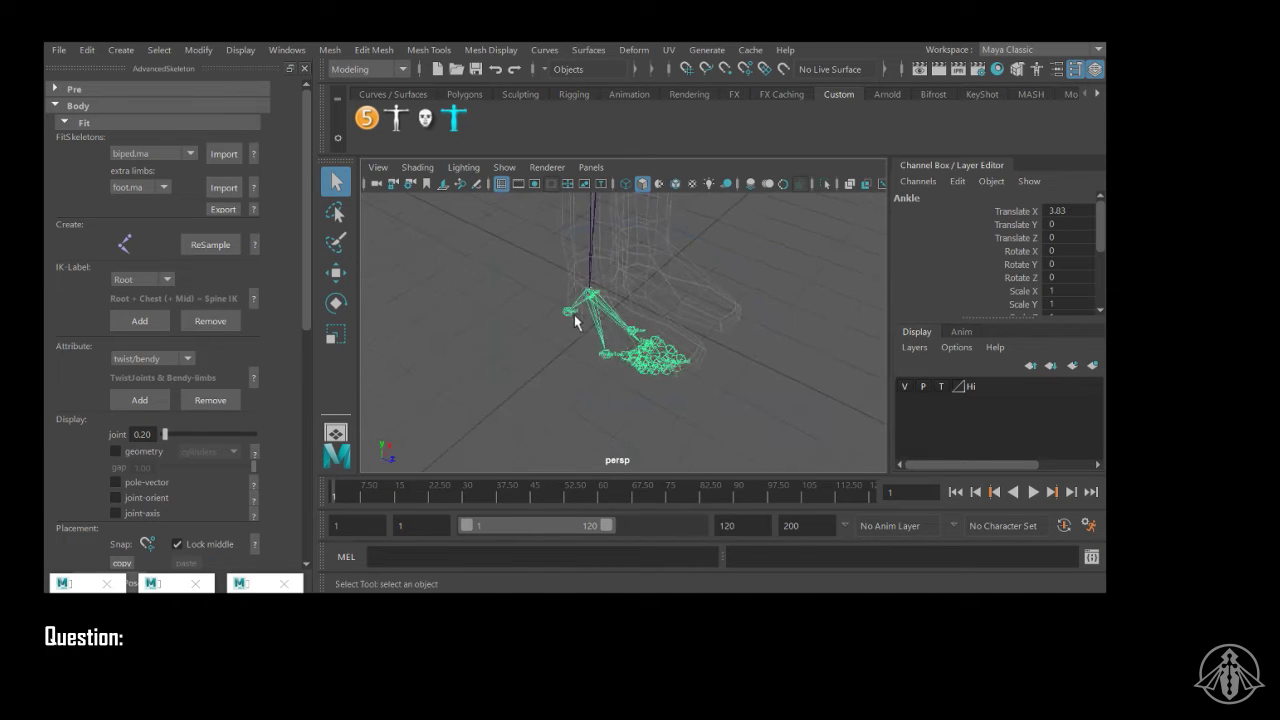
alt+right_drag(555, 318, 640, 349)
alt+middle_drag(640, 349, 651, 314)
alt+right_drag(651, 314, 690, 317)
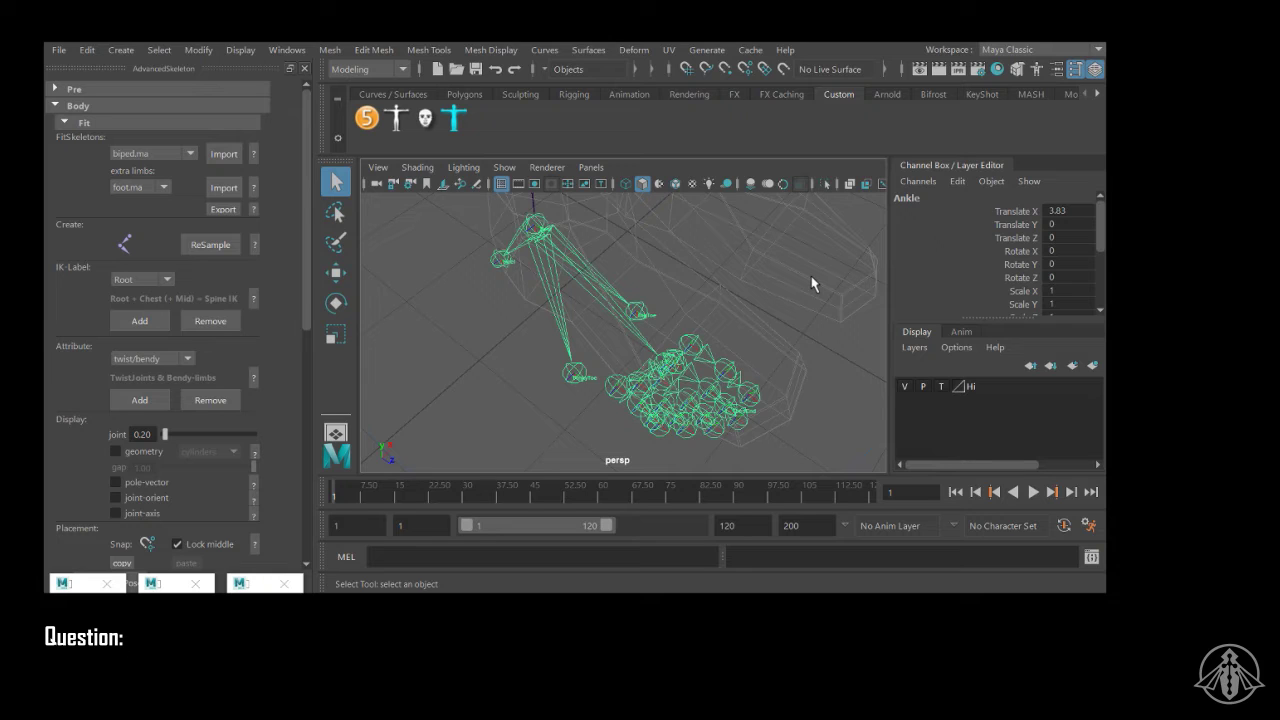
Step: Choose hand.ma as the extra limb and inspect the skeleton's arm and leg chains
click(145, 187)
click(141, 222)
alt+right_drag(680, 325, 505, 290)
alt+middle_drag(563, 286, 589, 329)
alt+right_drag(589, 329, 632, 348)
alt+middle_drag(630, 344, 668, 328)
alt+right_drag(500, 312, 553, 330)
alt+drag(562, 265, 604, 293)
Step: Choose tail.ma as the extra limb and import it onto the fit skeleton's pelvis
click(134, 190)
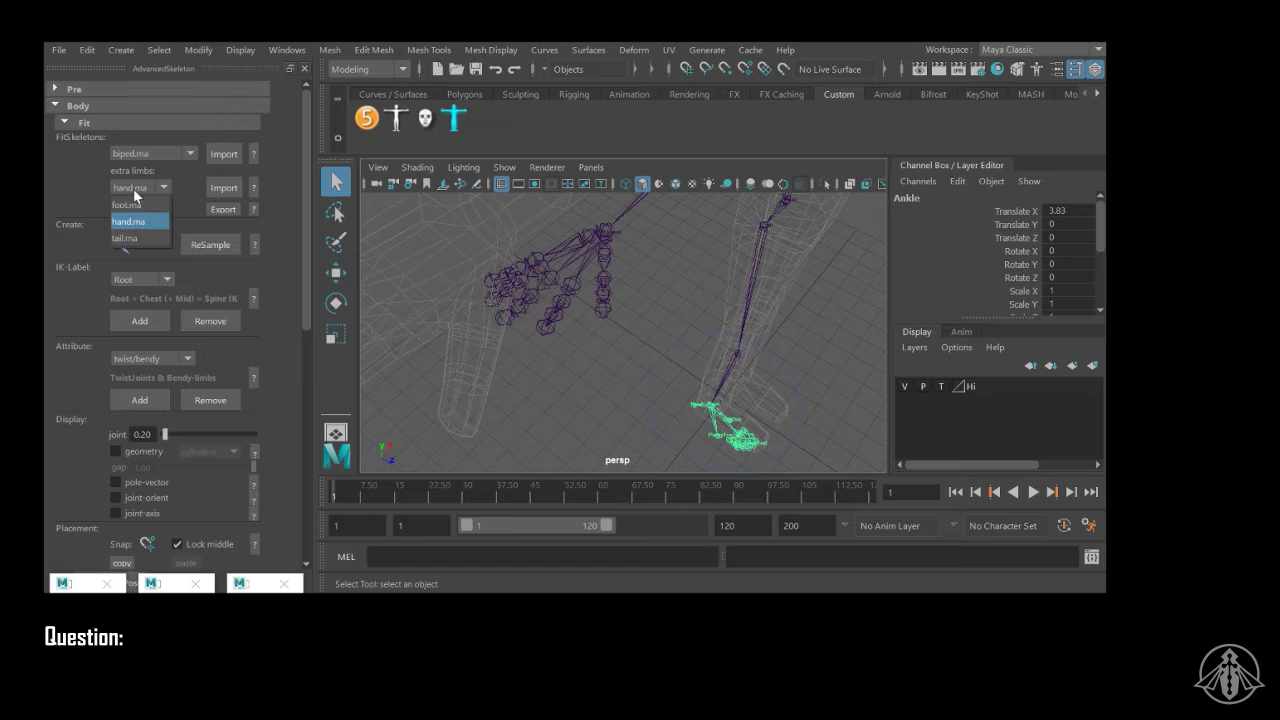
click(128, 238)
alt+drag(667, 303, 566, 357)
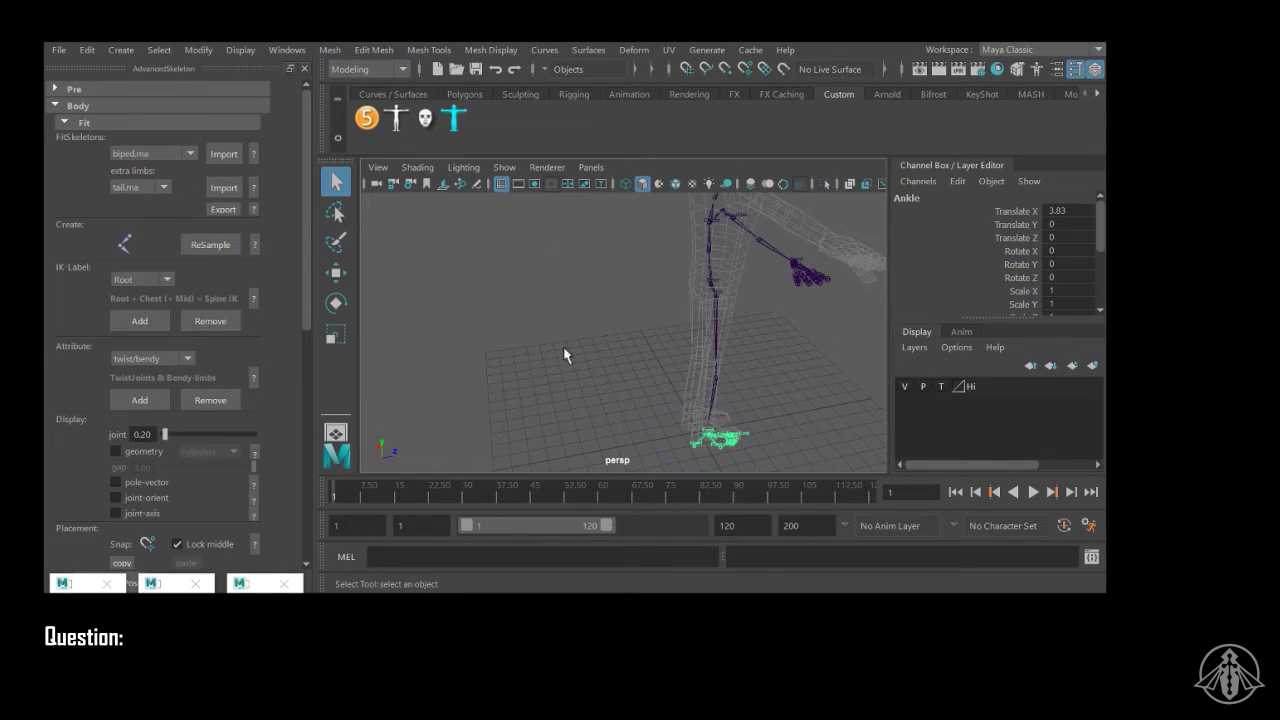
click(224, 187)
alt+drag(726, 287, 706, 277)
alt+right_drag(706, 277, 774, 237)
alt+middle_drag(774, 237, 711, 358)
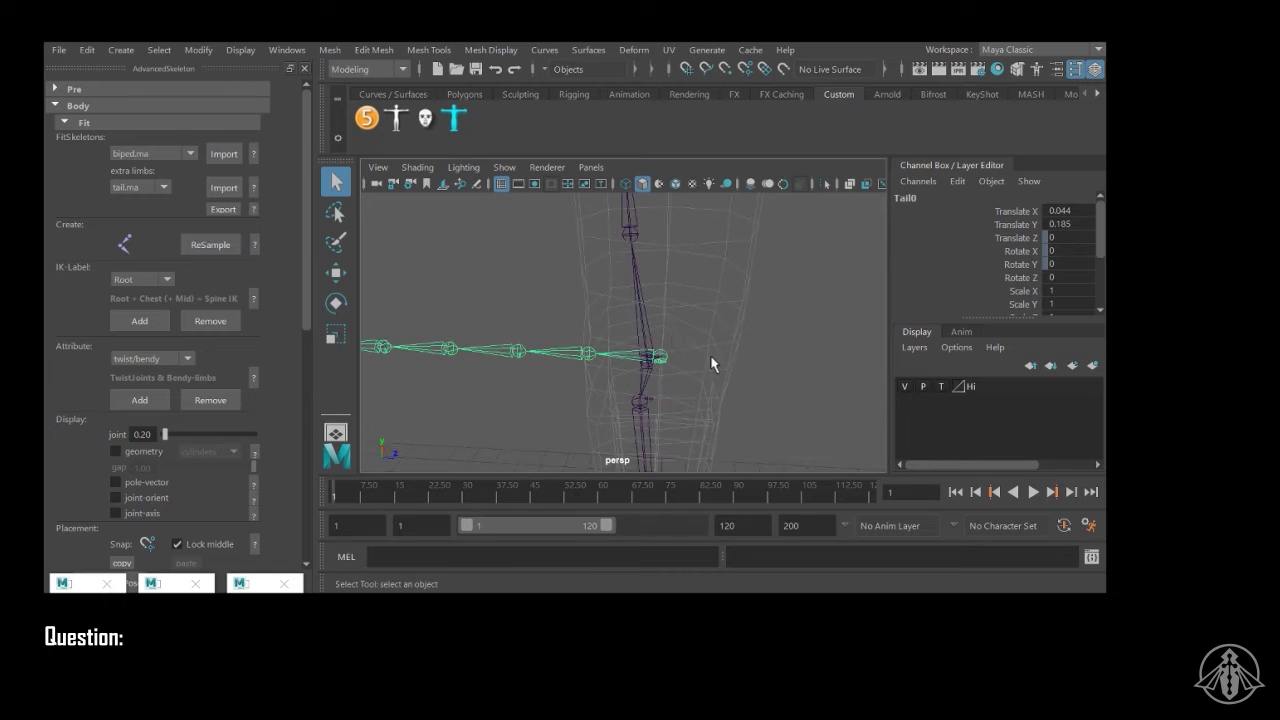
alt+right_drag(711, 358, 744, 340)
alt+drag(745, 347, 835, 320)
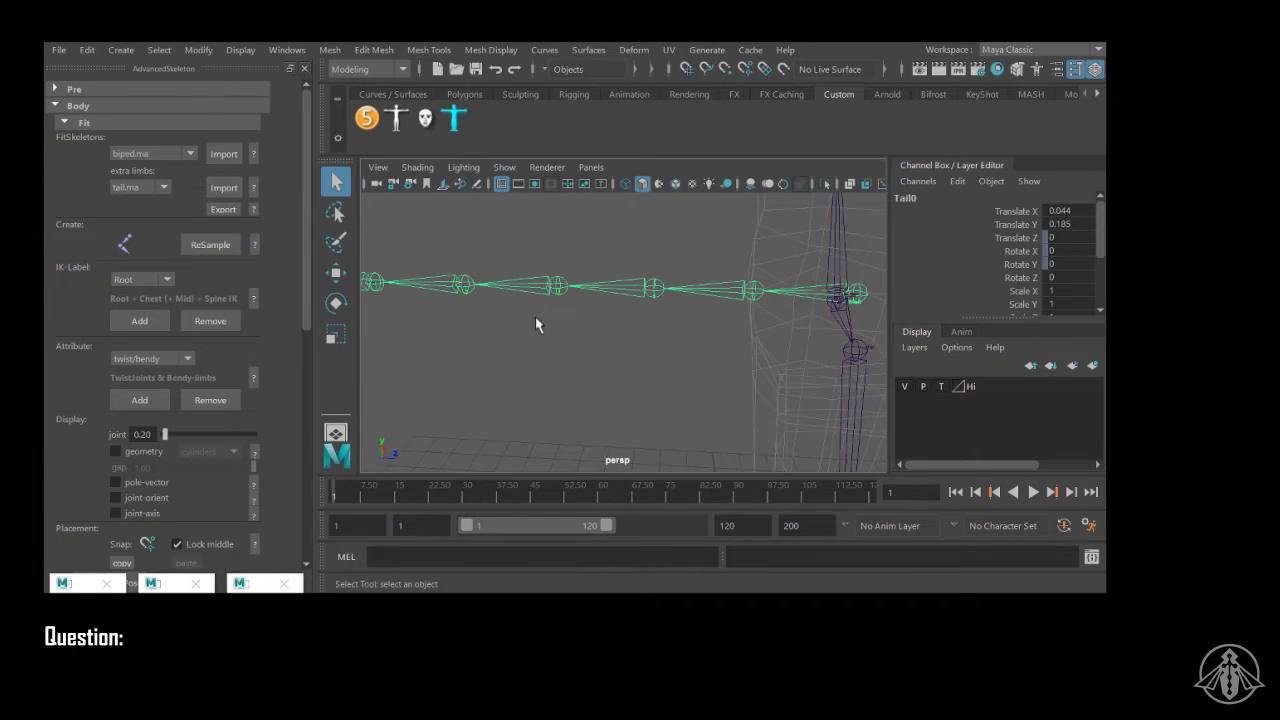
Step: Move the Tail0 joint to about Translate X 0.196 and Translate Y -0.888 and check its placement
alt+drag(534, 323, 608, 299)
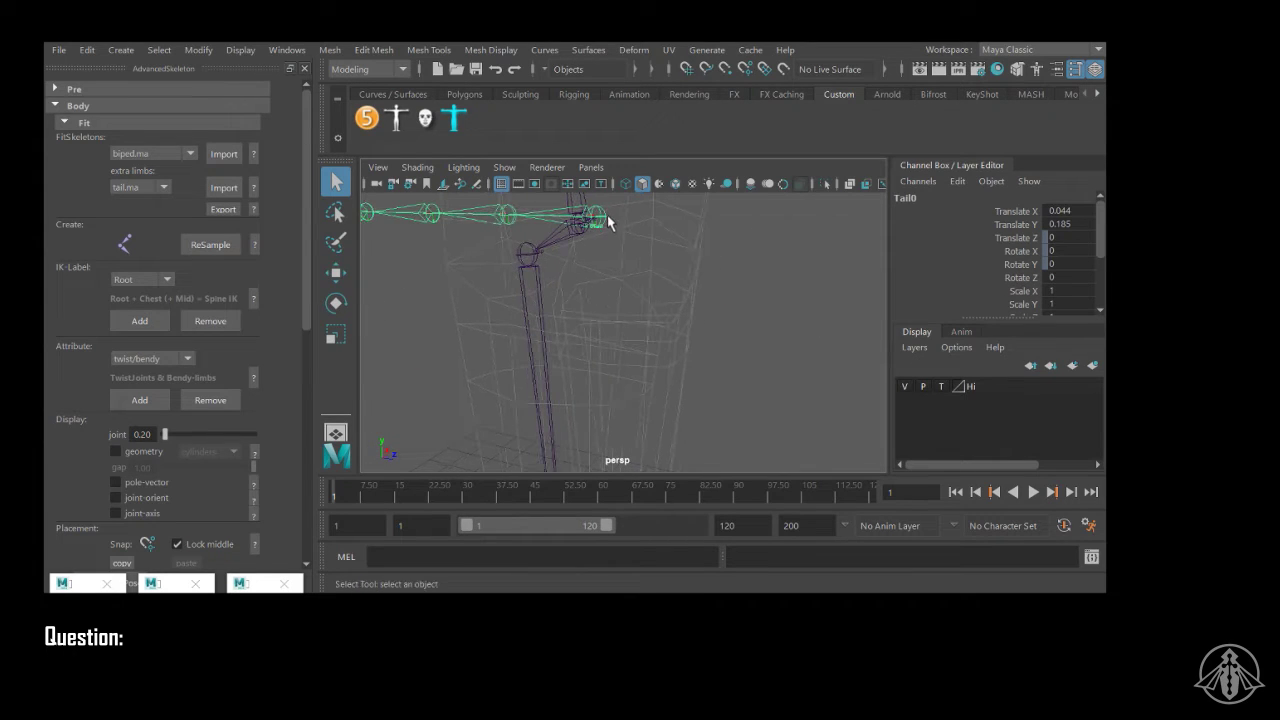
key(w)
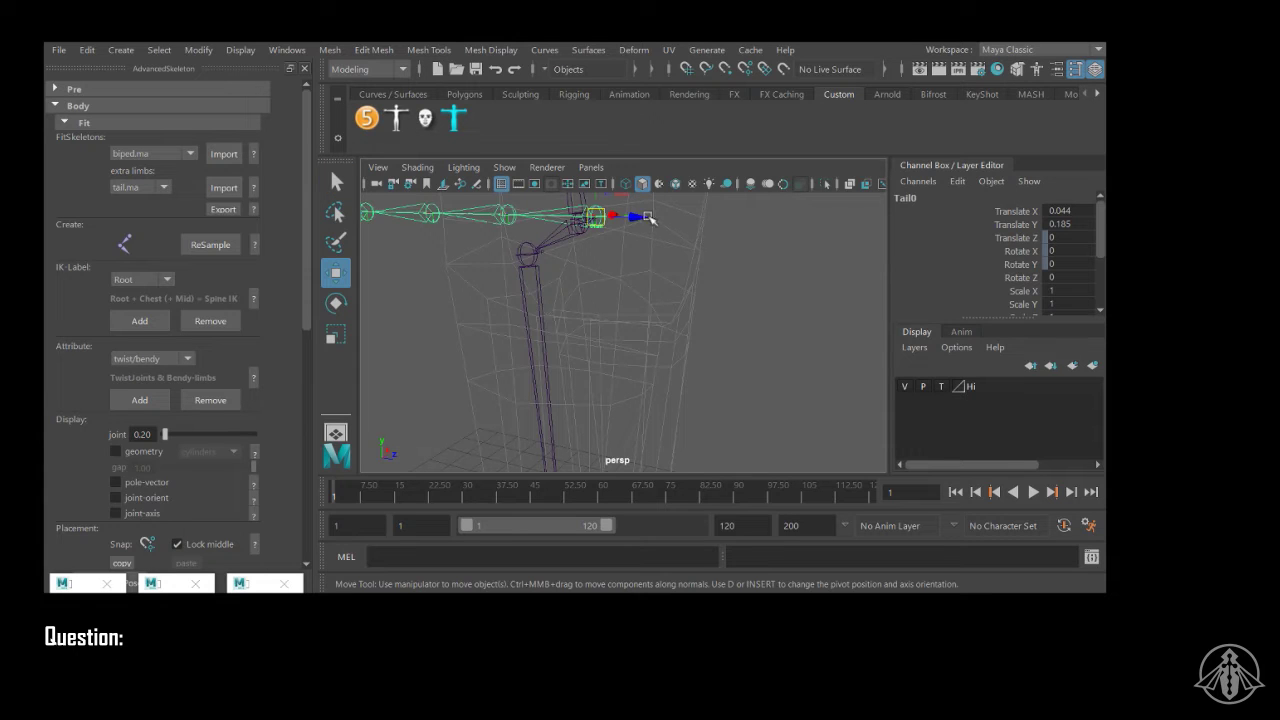
drag(638, 219, 601, 312)
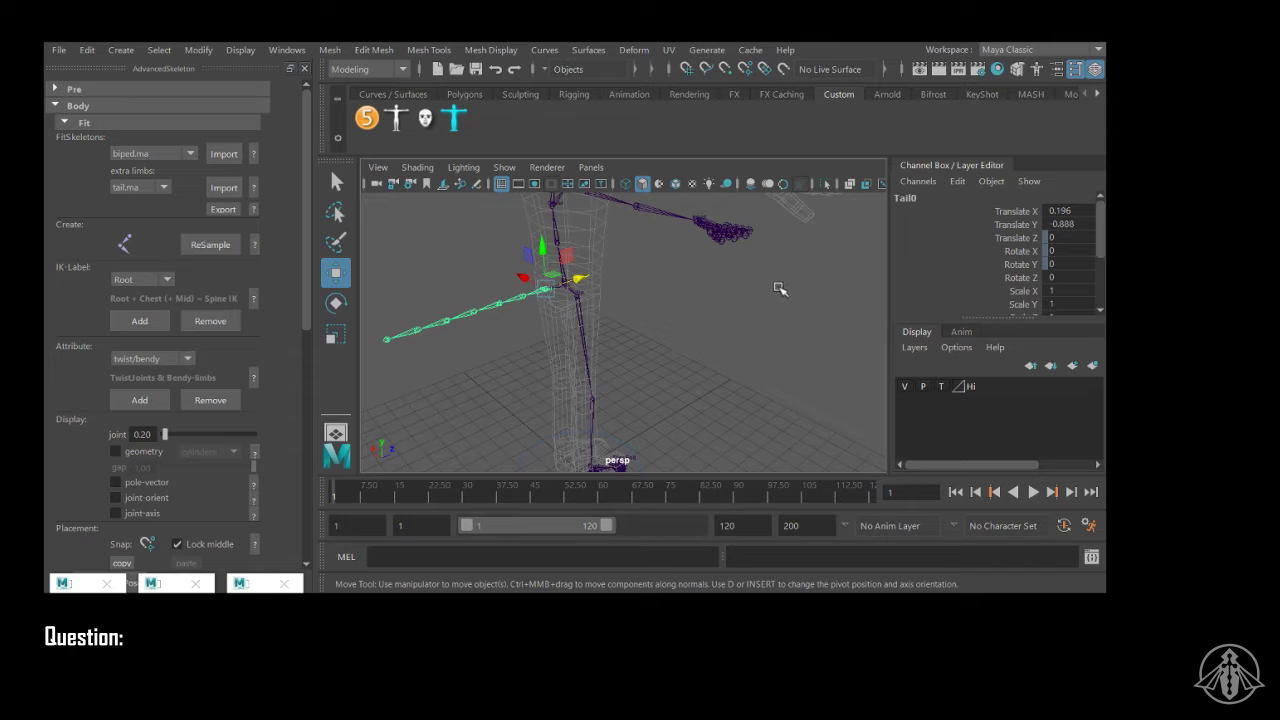
alt+drag(777, 286, 603, 257)
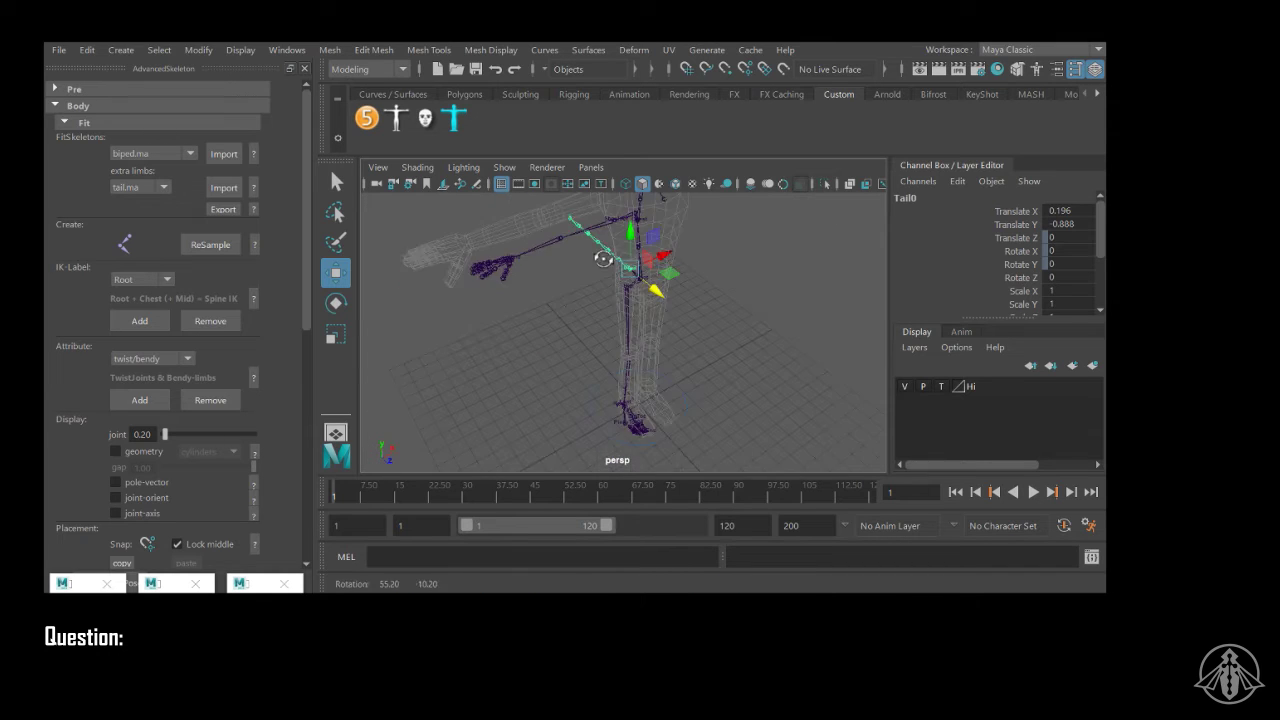
alt+middle_drag(537, 252, 549, 286)
alt+drag(549, 286, 509, 274)
alt+right_drag(509, 274, 588, 247)
alt+middle_drag(588, 247, 604, 334)
alt+right_drag(604, 334, 535, 305)
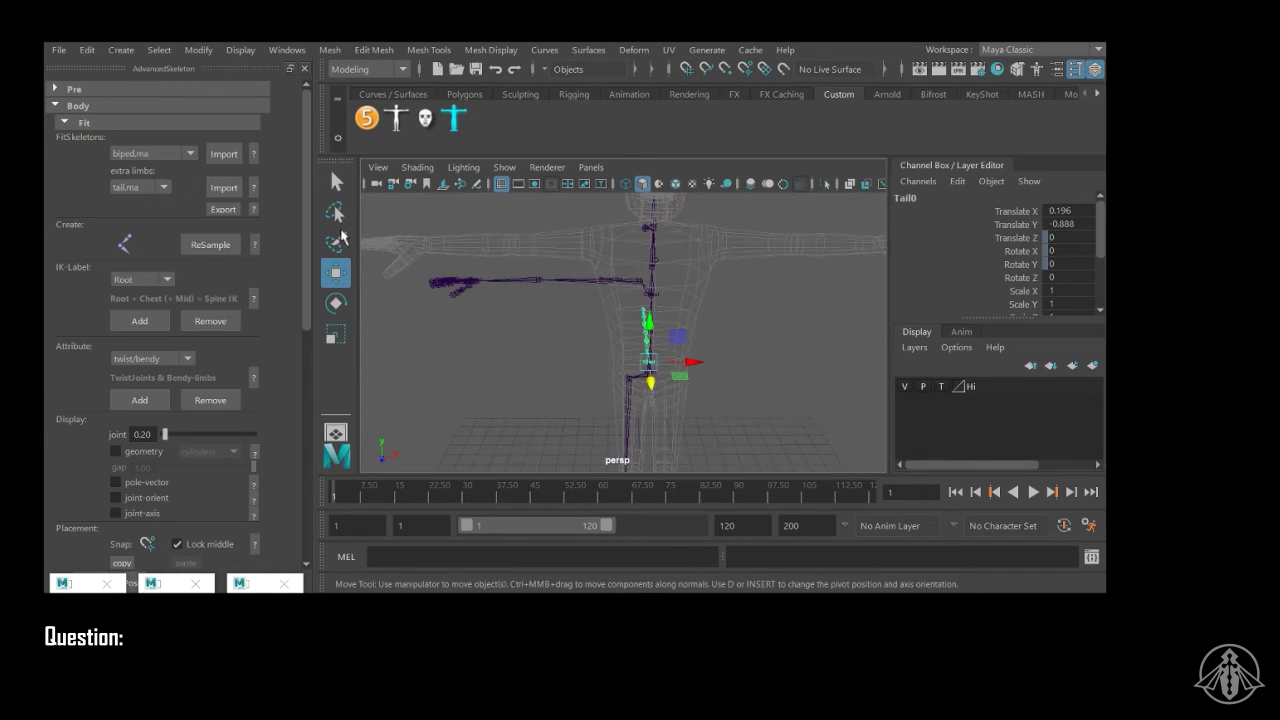
Step: Read the help pages on fit skeletons and on IK labels, and close the help window
click(253, 160)
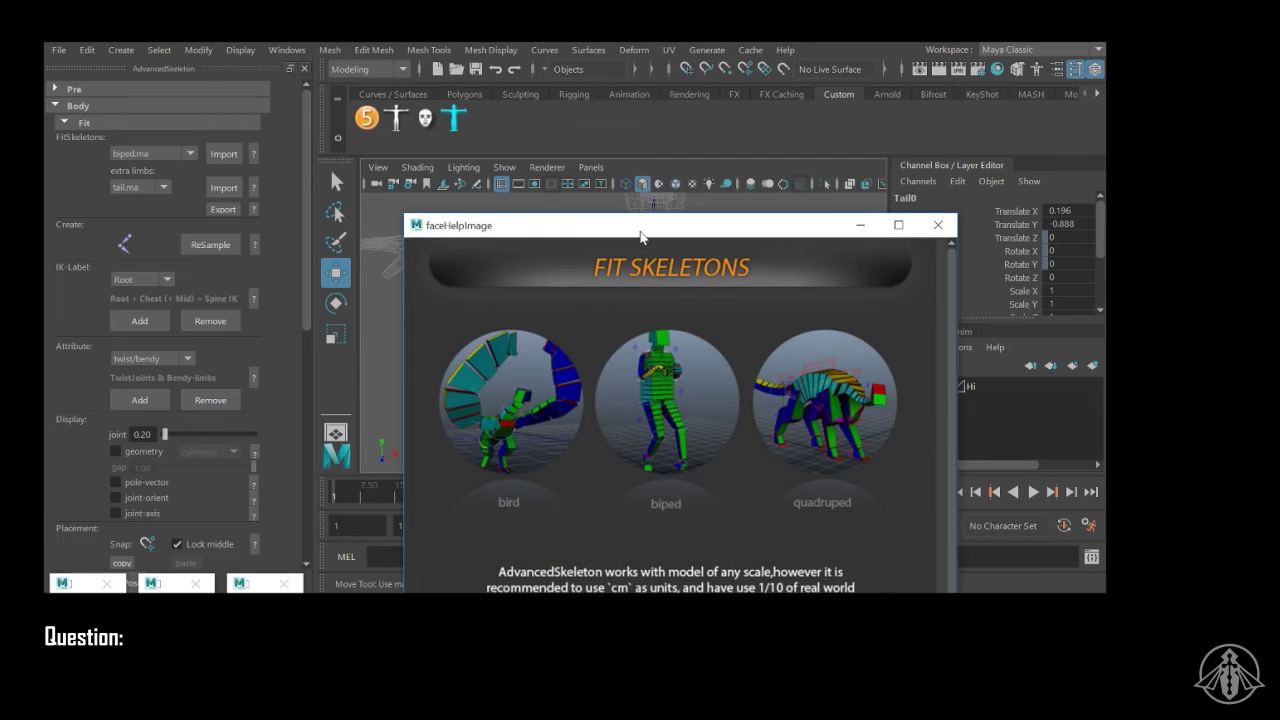
drag(640, 232, 562, 69)
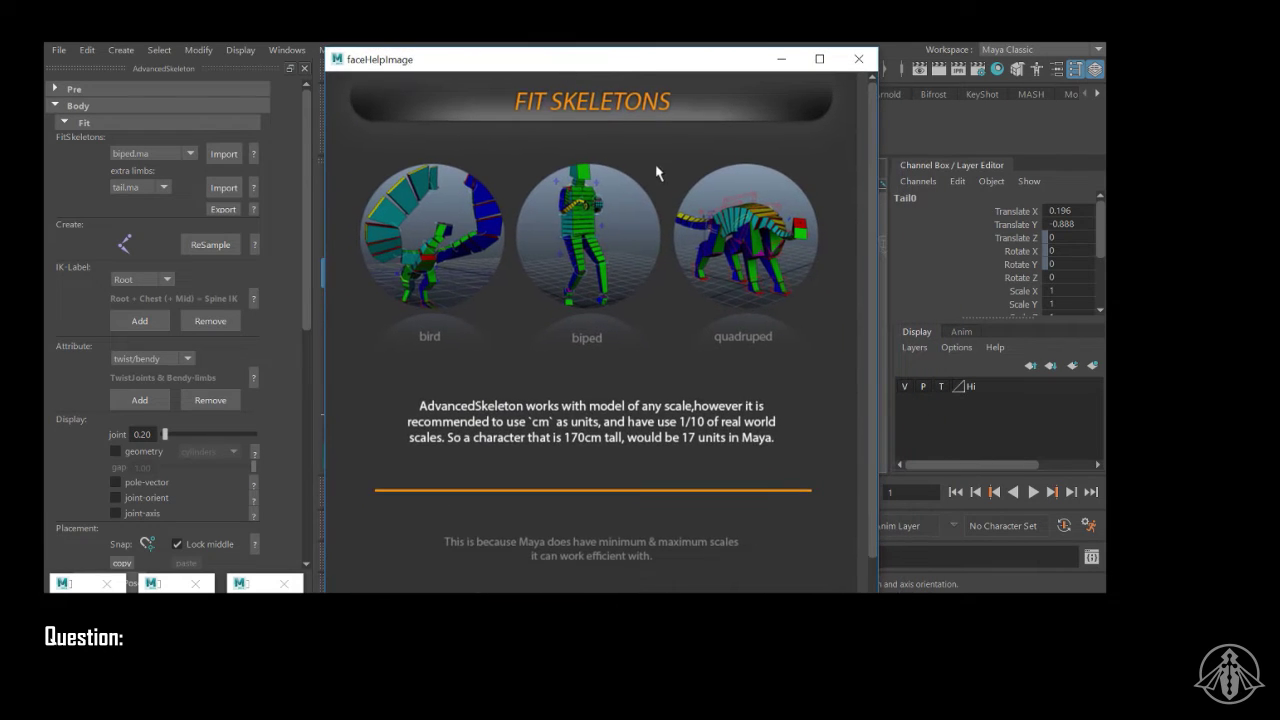
scroll(646, 280, down, 1)
scroll(674, 438, up, 1)
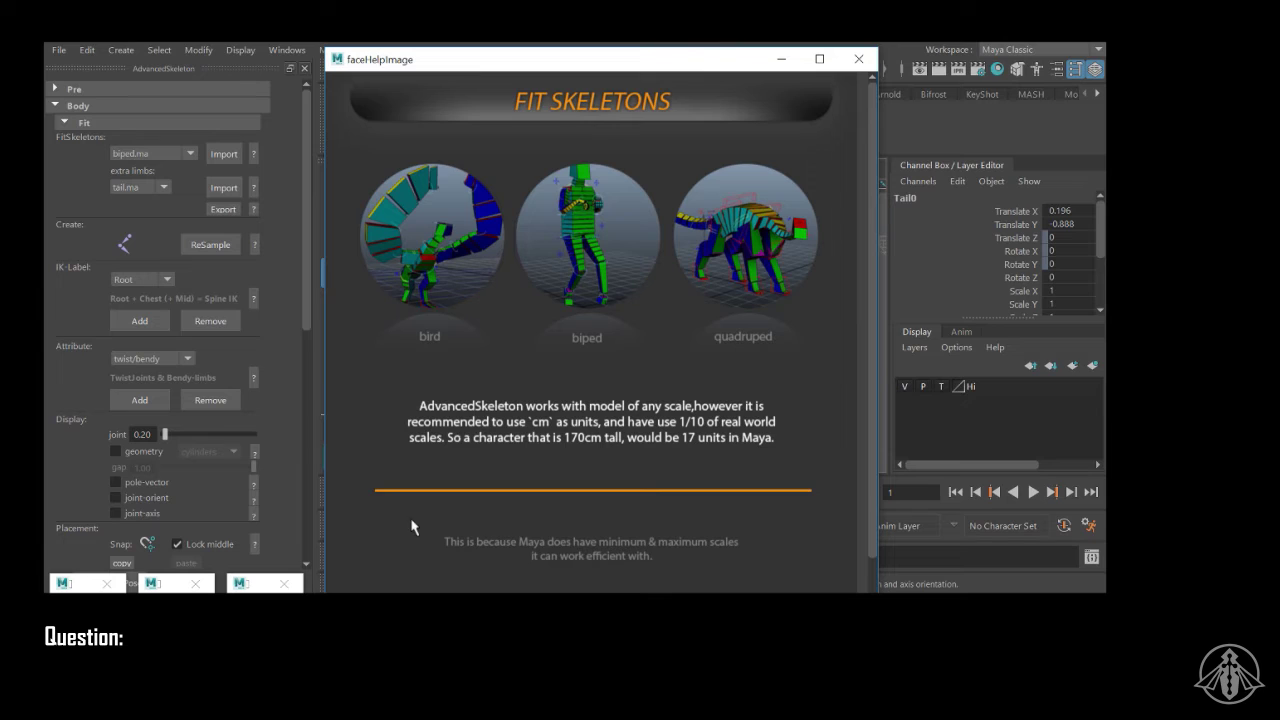
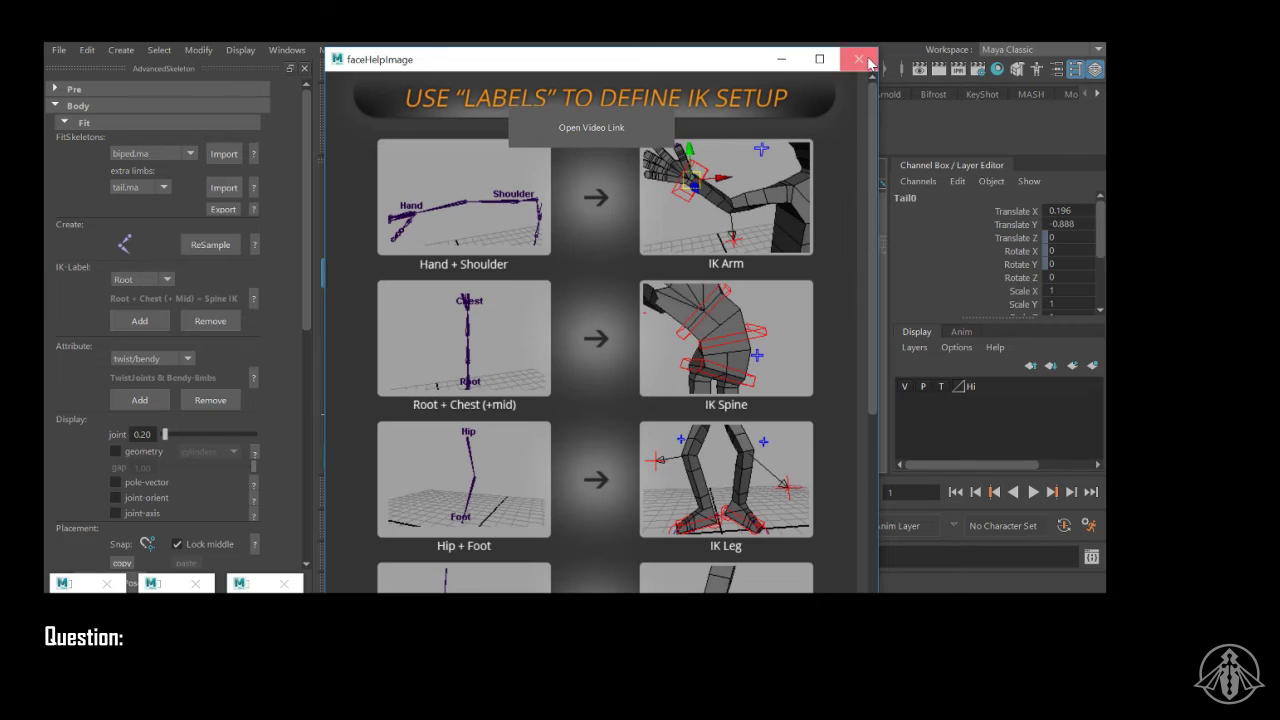
click(858, 59)
Step: Delete the current FitSkeleton with its extra limbs and import a fresh biped.ma fit skeleton
scroll(568, 331, down, 4)
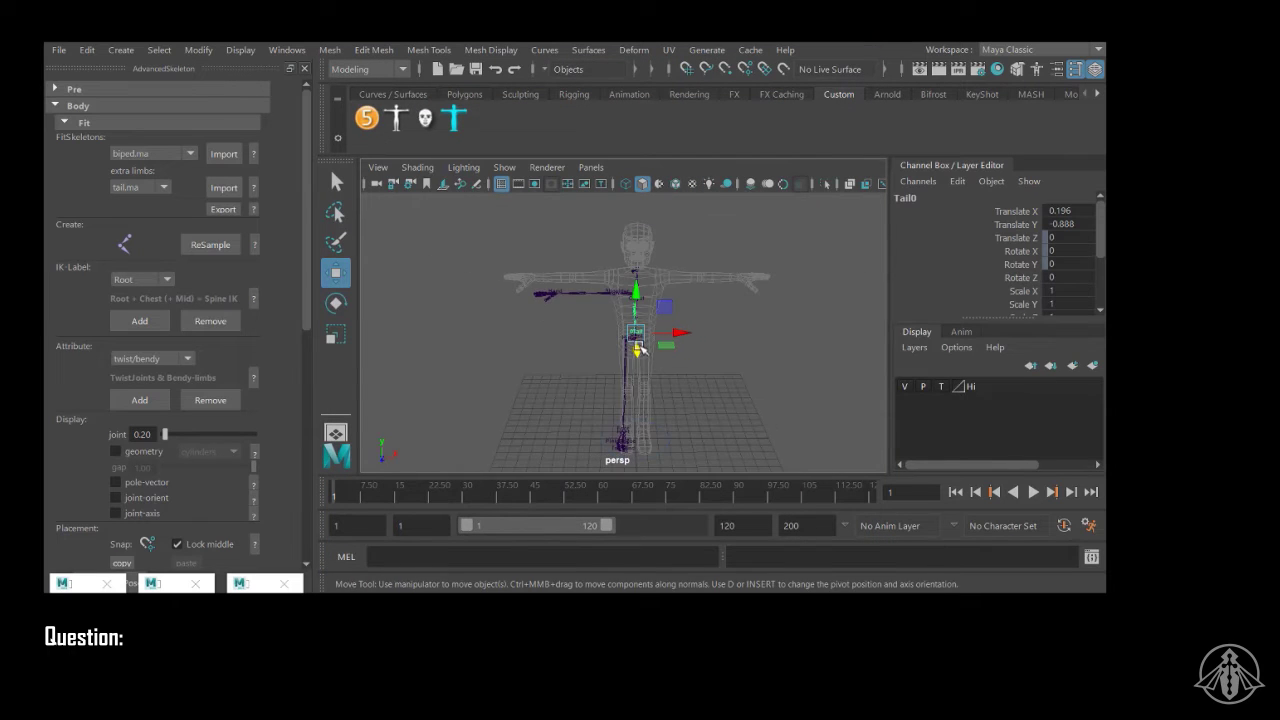
alt+drag(632, 340, 732, 298)
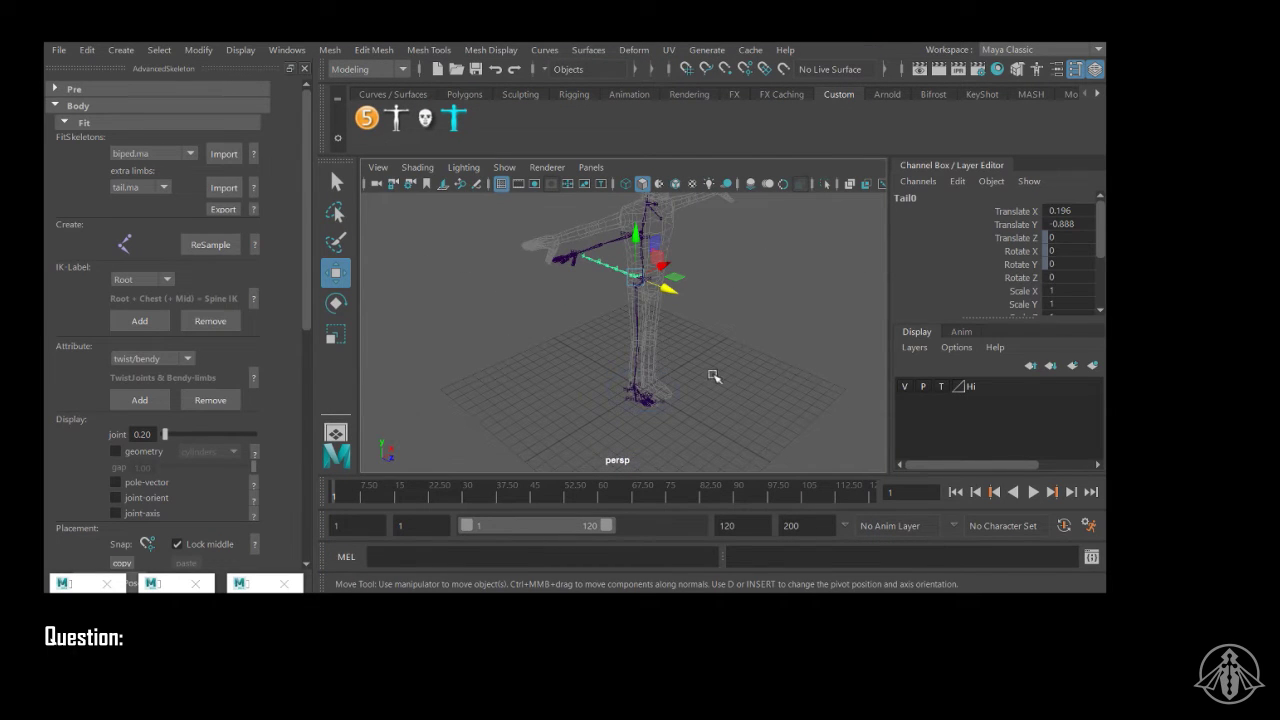
click(690, 427)
click(674, 388)
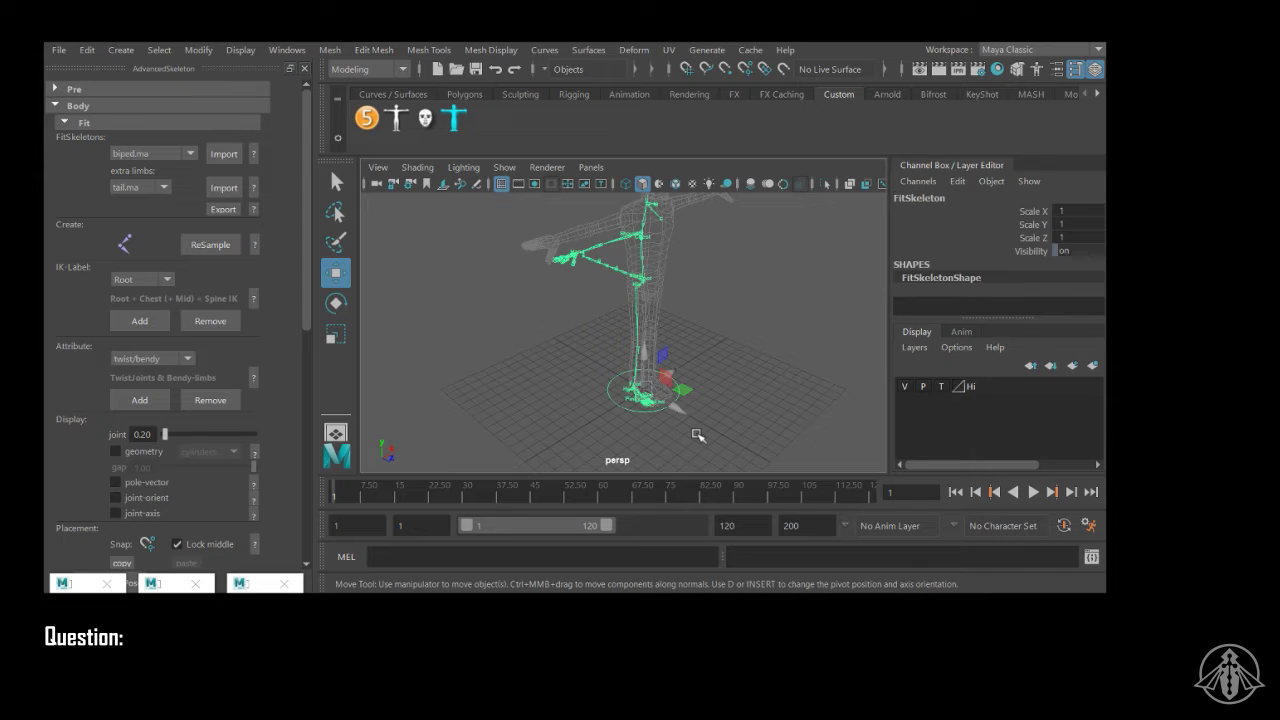
click(697, 435)
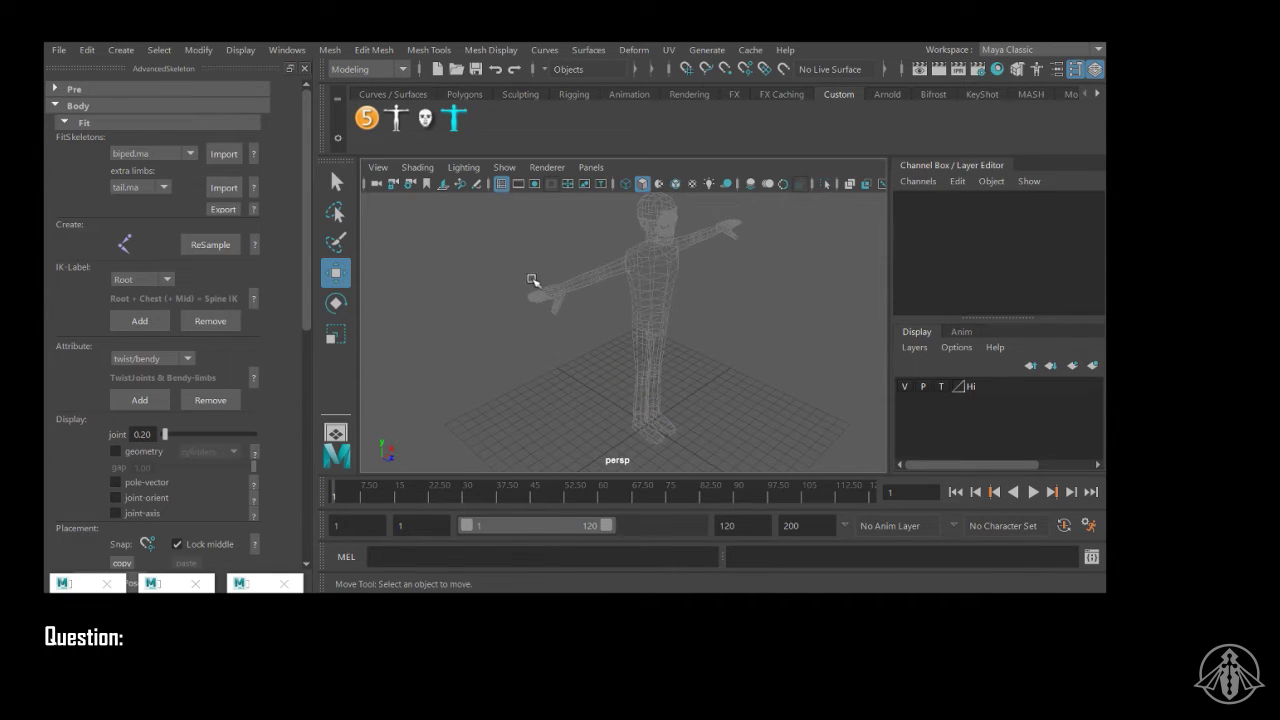
click(224, 153)
alt+drag(748, 314, 697, 447)
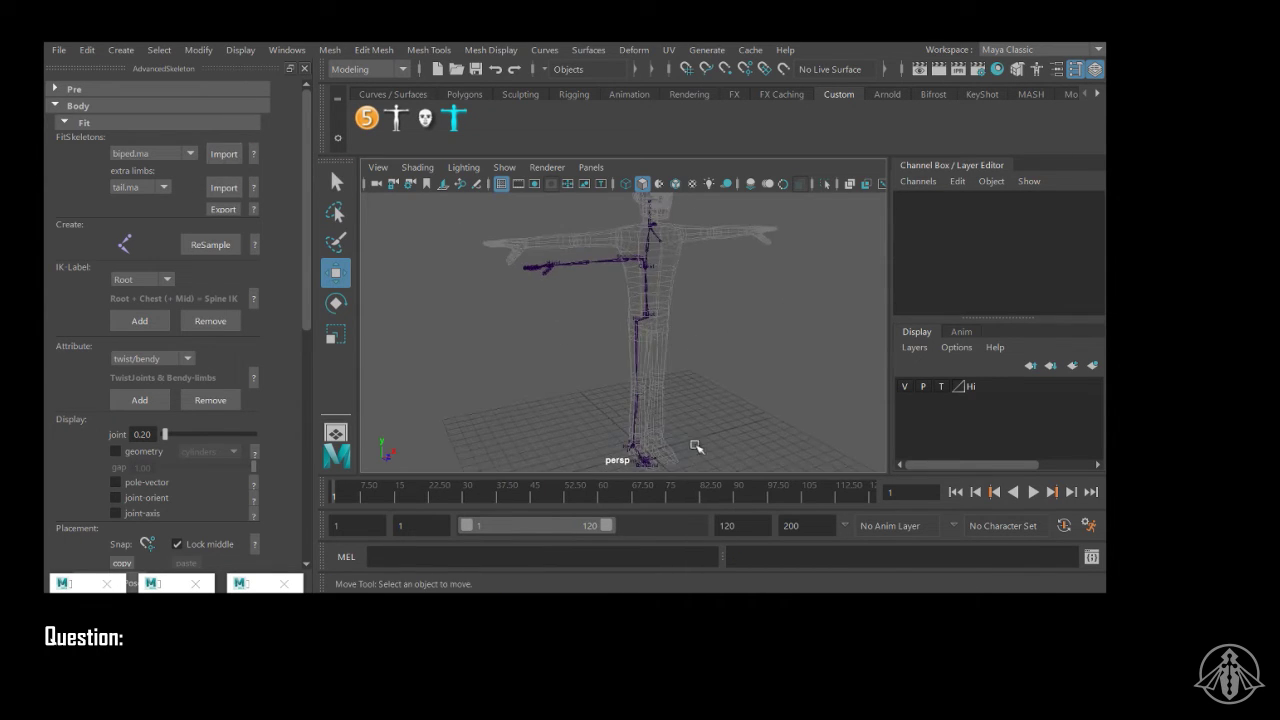
Step: Scale the FitSkeleton uniformly to 1.1 to match the character mesh
click(692, 451)
key(e)
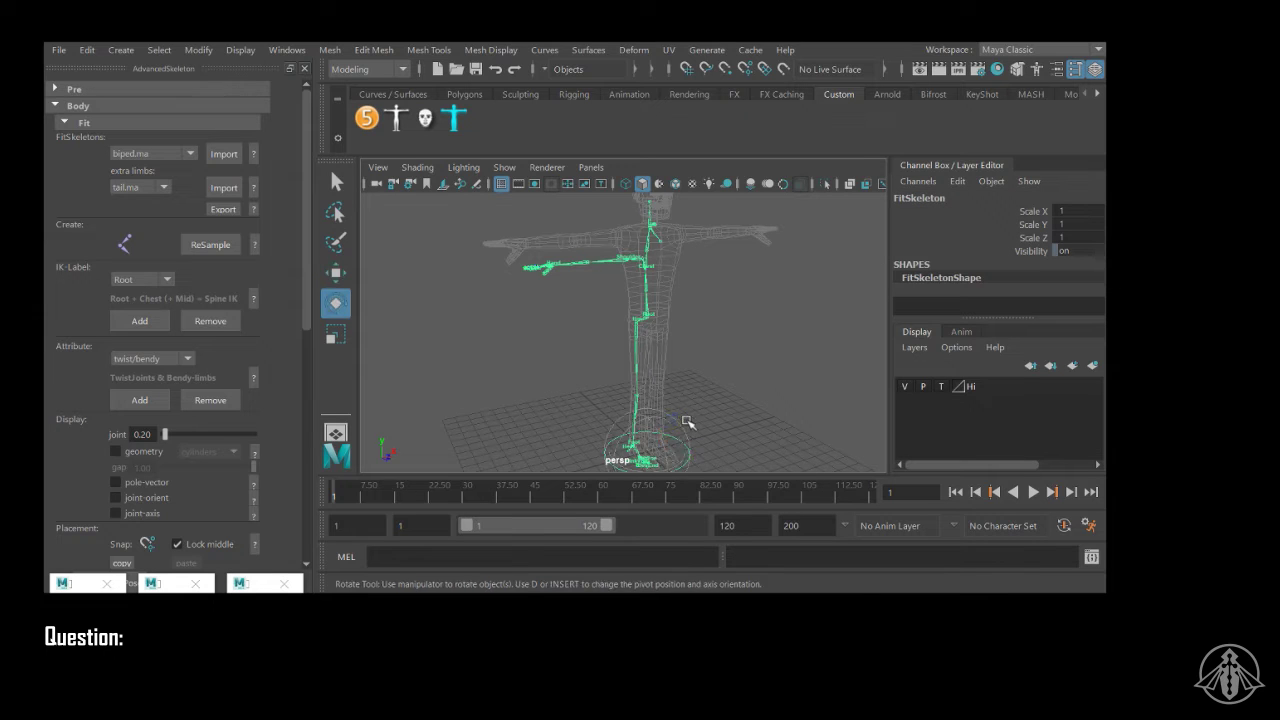
key(r)
drag(647, 453, 671, 460)
mouse_move(643, 294)
alt+mouse_down()
mouse_move(705, 319)
mouse_move(642, 292)
alt+mouse_up()
alt+right_drag(642, 292, 721, 348)
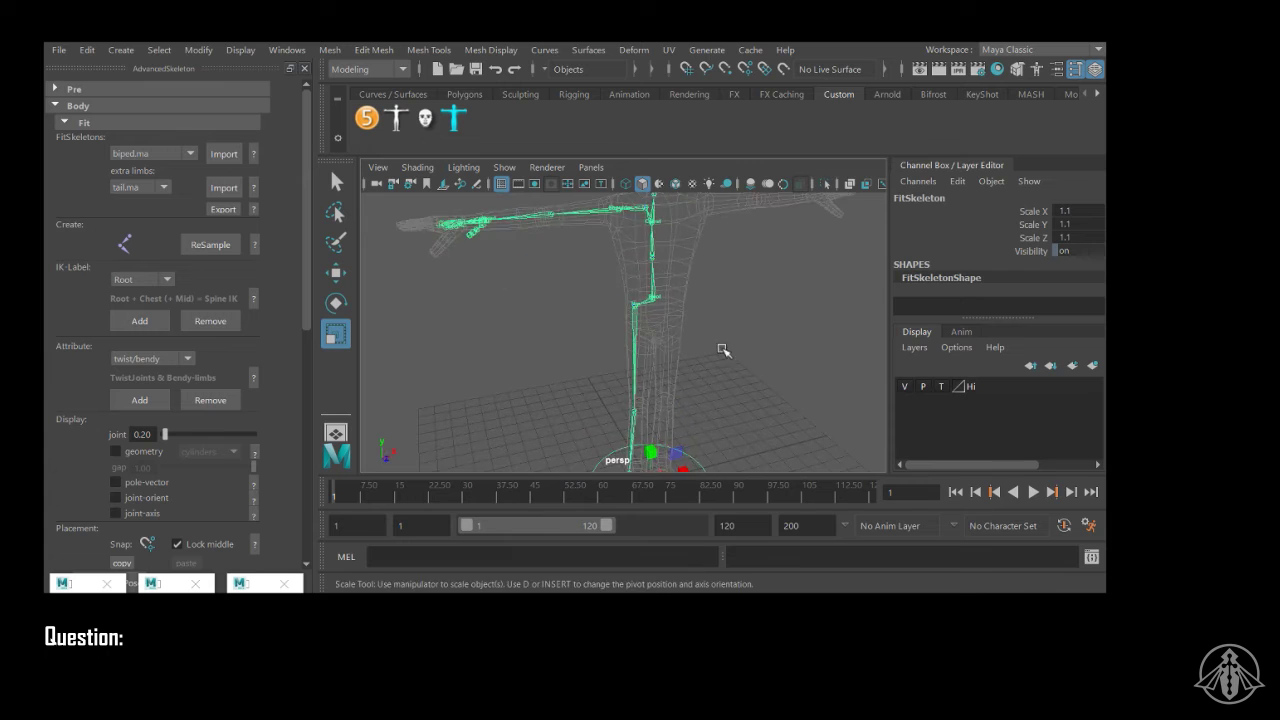
Step: Examine the Root joint at the pelvis and the Placement and Auto-Orient options of the Fit section
alt+middle_drag(721, 348, 702, 287)
alt+right_drag(629, 306, 711, 329)
alt+middle_drag(704, 315, 671, 340)
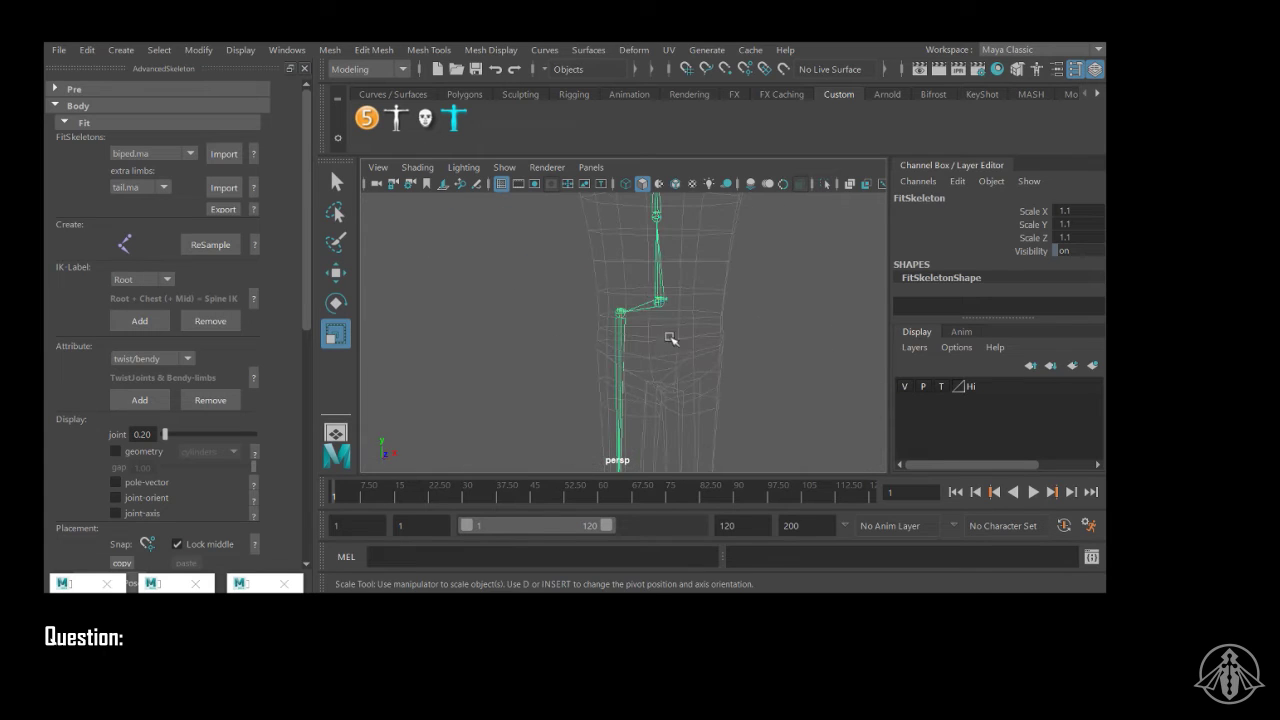
click(658, 298)
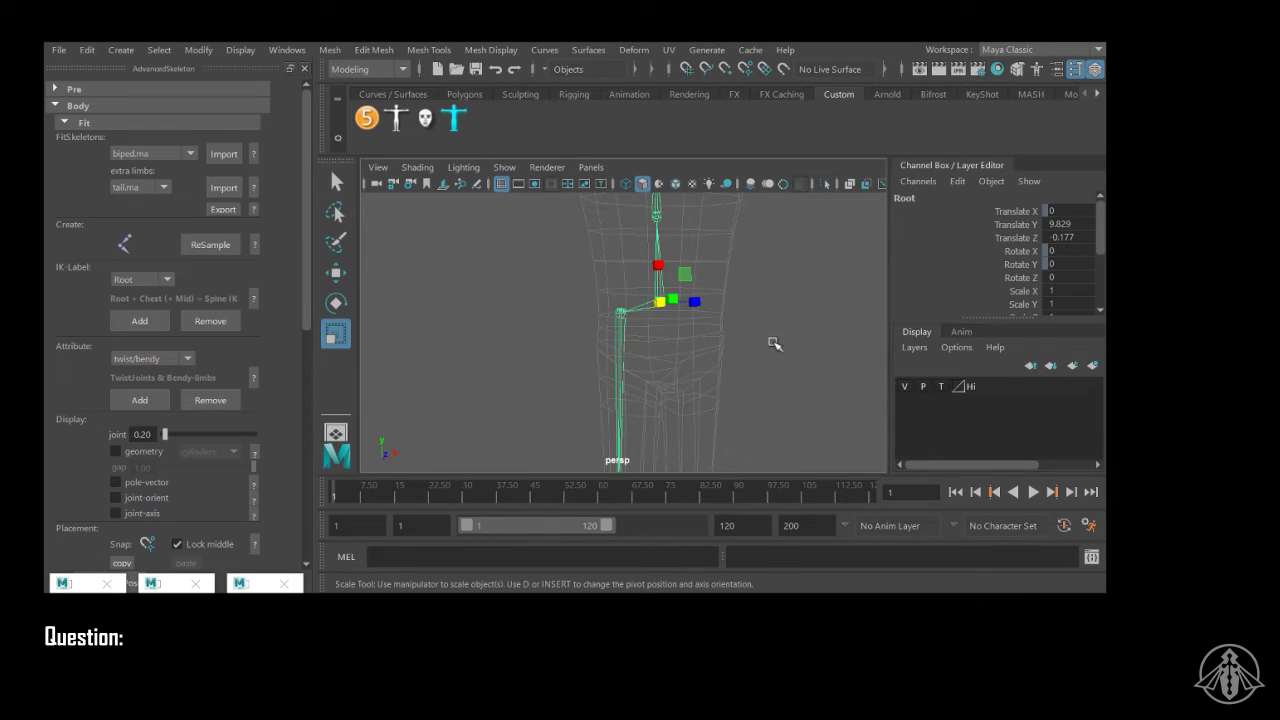
click(740, 346)
scroll(257, 326, down, 3)
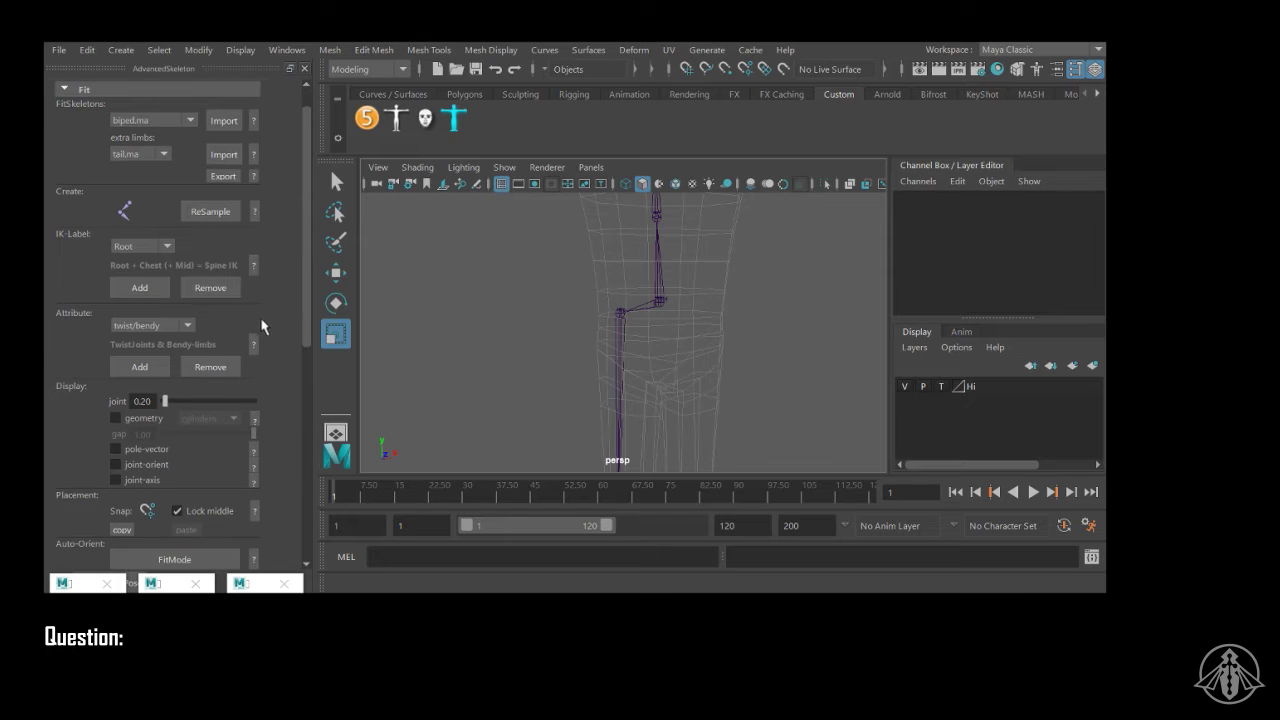
scroll(273, 331, down, 5)
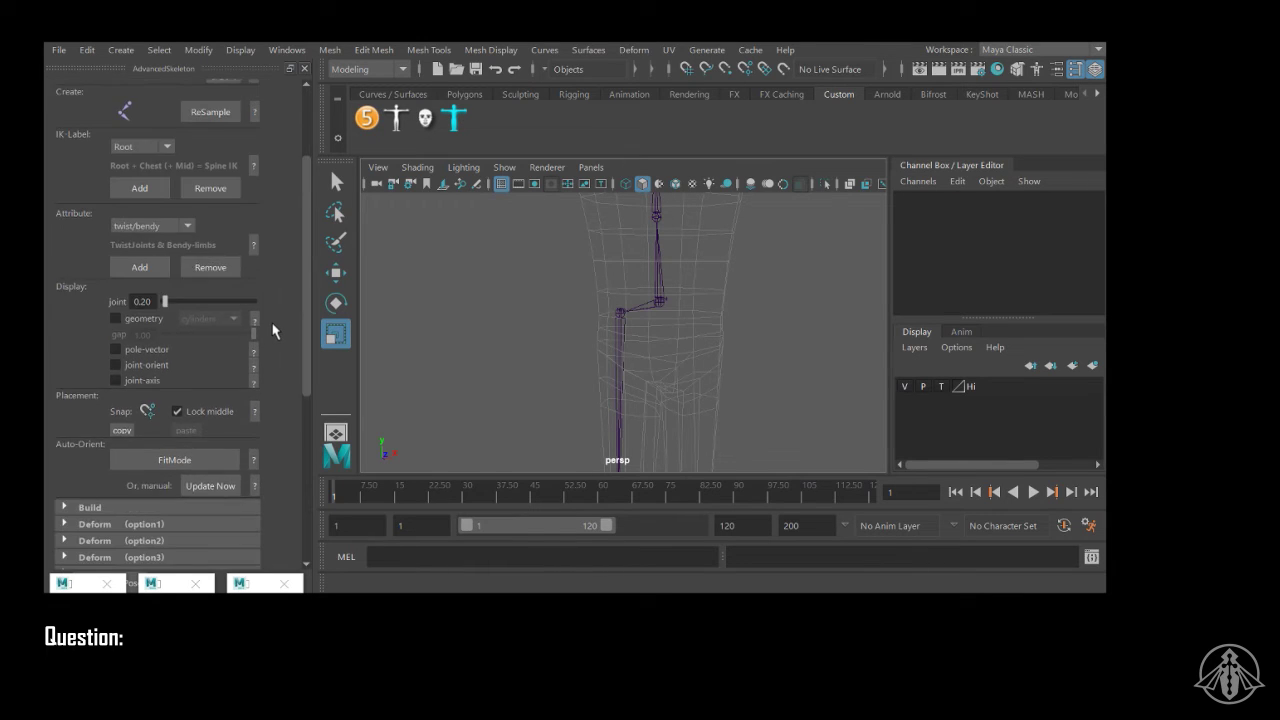
scroll(270, 338, down, 2)
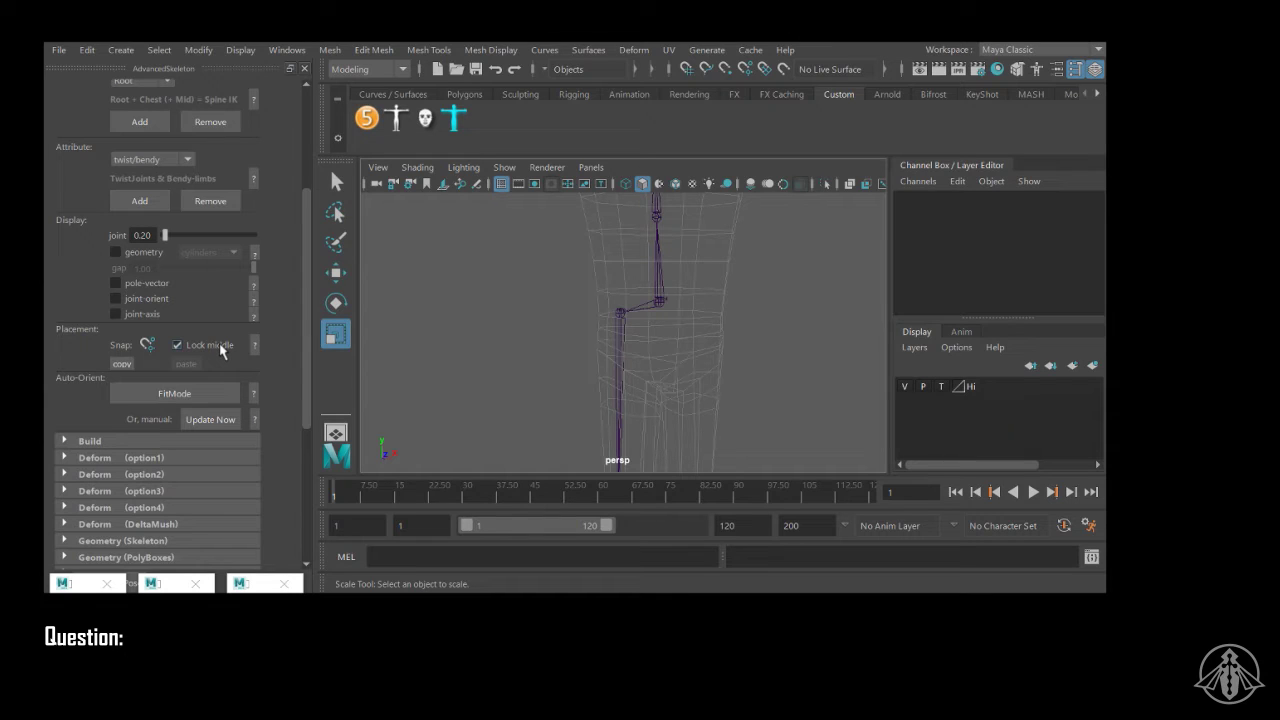
Step: Test rotating the Root joint about its axes, including about 20.7 degrees around Z, and undo the rotations
alt+right_drag(775, 345, 643, 312)
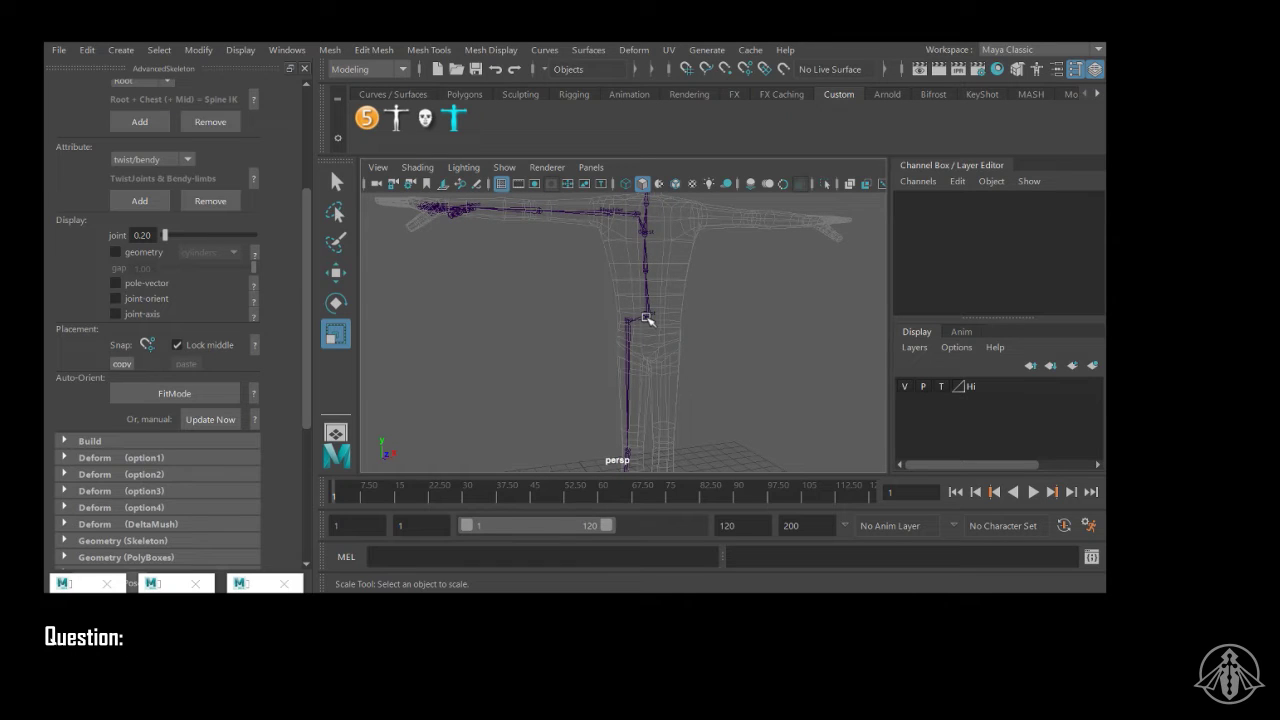
click(648, 299)
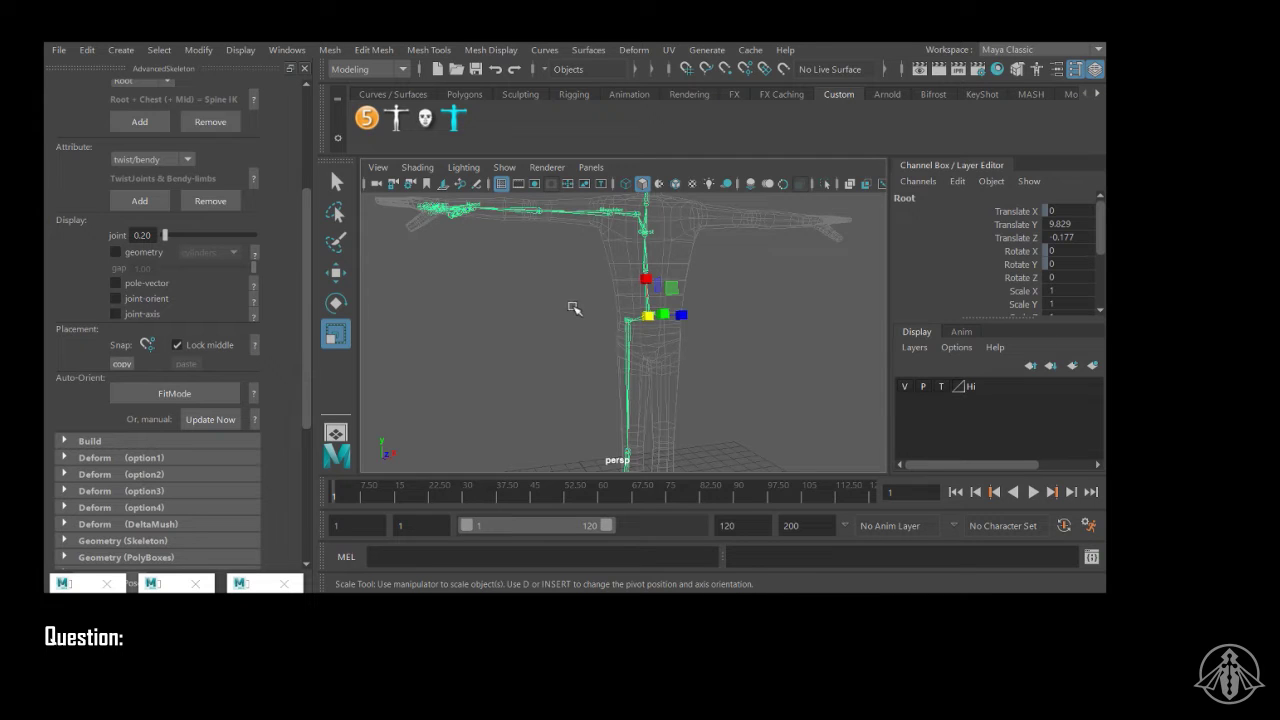
alt+drag(571, 309, 693, 309)
key(e)
key(ctrl+z)
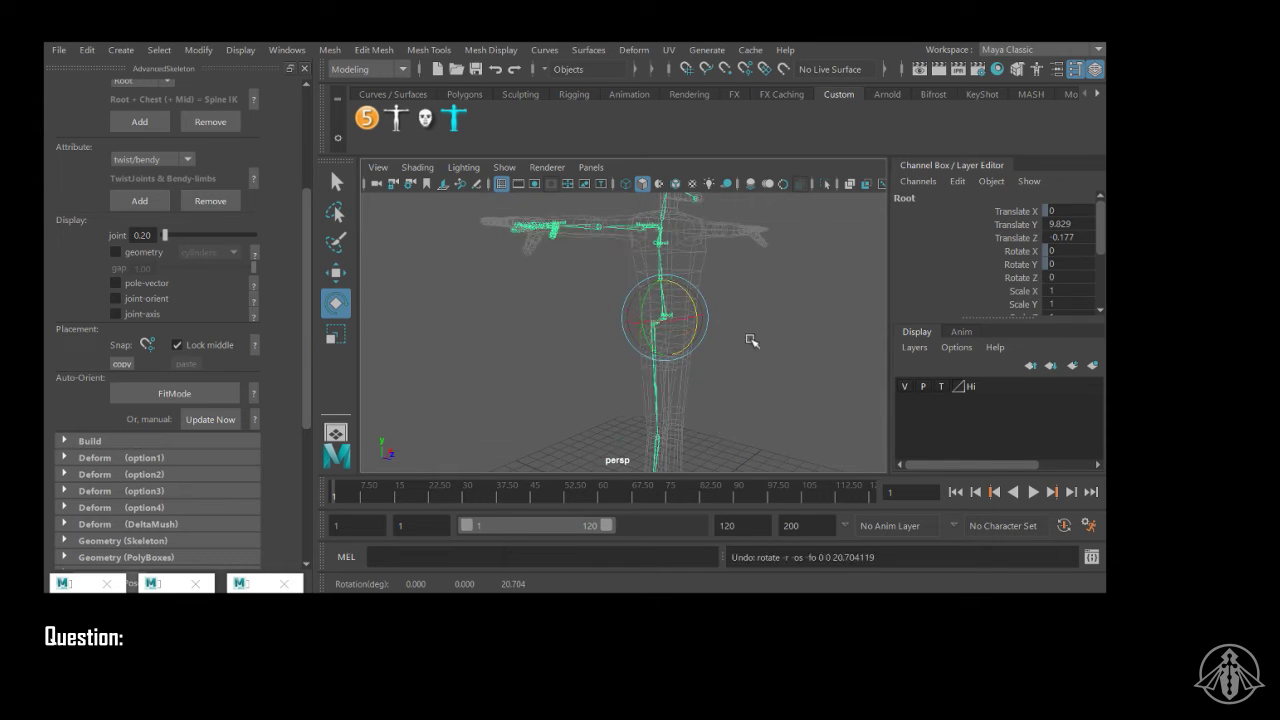
alt+drag(750, 339, 640, 322)
alt+right_drag(640, 322, 648, 316)
alt+middle_drag(669, 322, 661, 316)
click(628, 276)
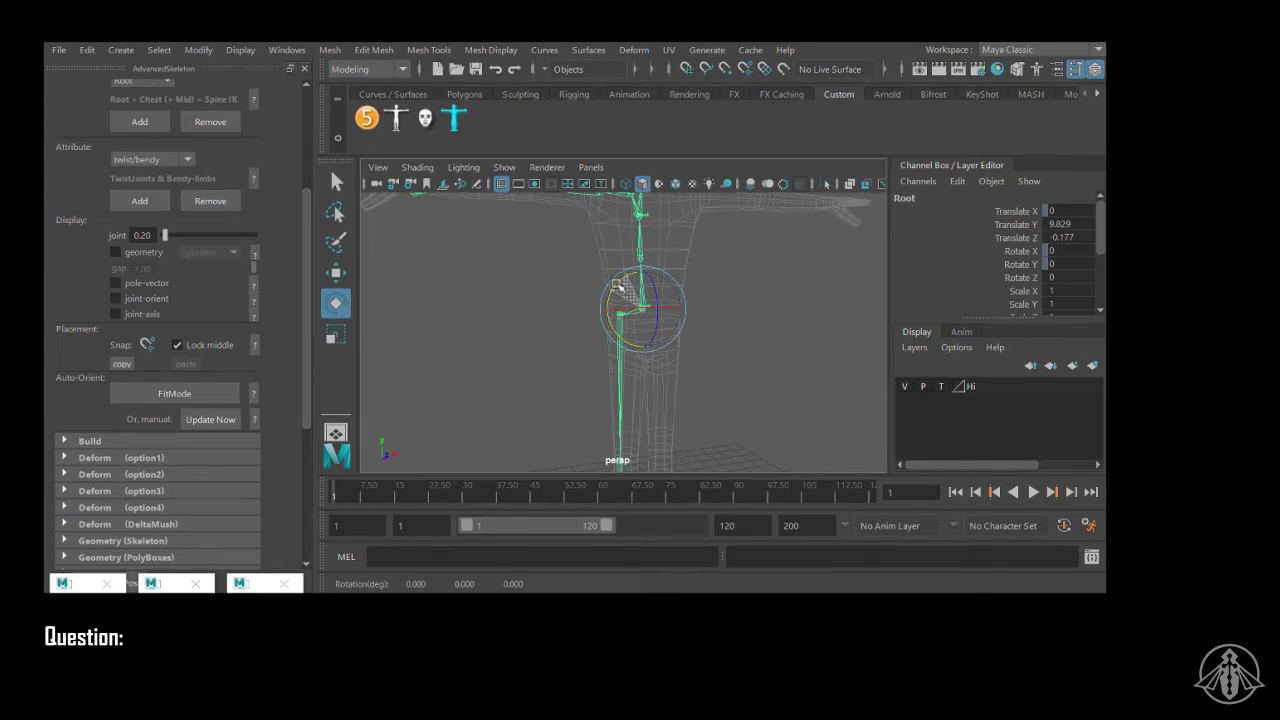
drag(675, 308, 668, 306)
key(ctrl+z)
alt+right_drag(765, 300, 706, 286)
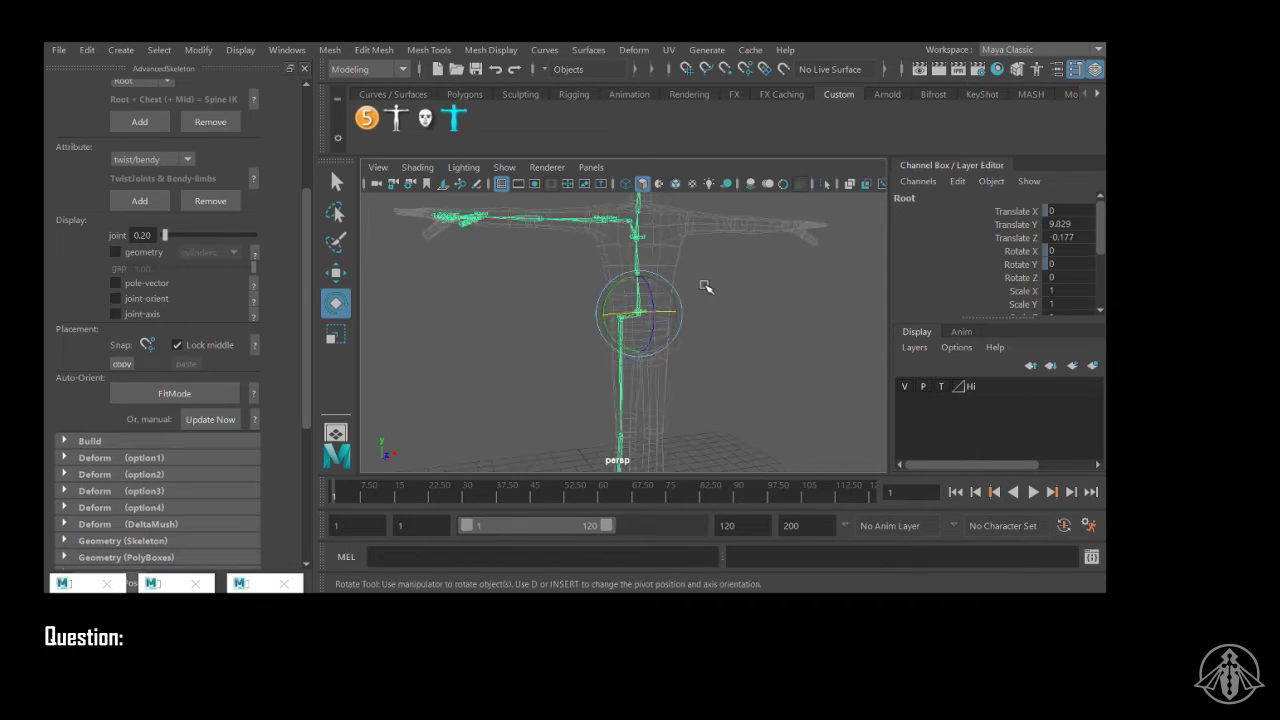
Step: Nudge the knee joint slightly within the character's leg mesh
alt+middle_drag(622, 350, 608, 234)
alt+right_drag(645, 352, 700, 349)
alt+drag(700, 349, 606, 377)
click(606, 354)
key(w)
alt+right_drag(606, 377, 671, 380)
drag(666, 355, 677, 354)
Step: Shift the Ankle joint inside the lower leg mesh to about Translate X 3.824, Y -0.003 and Z -0.214
alt+middle_drag(648, 374, 654, 274)
alt+right_drag(656, 370, 734, 406)
alt+middle_drag(734, 406, 738, 265)
click(641, 326)
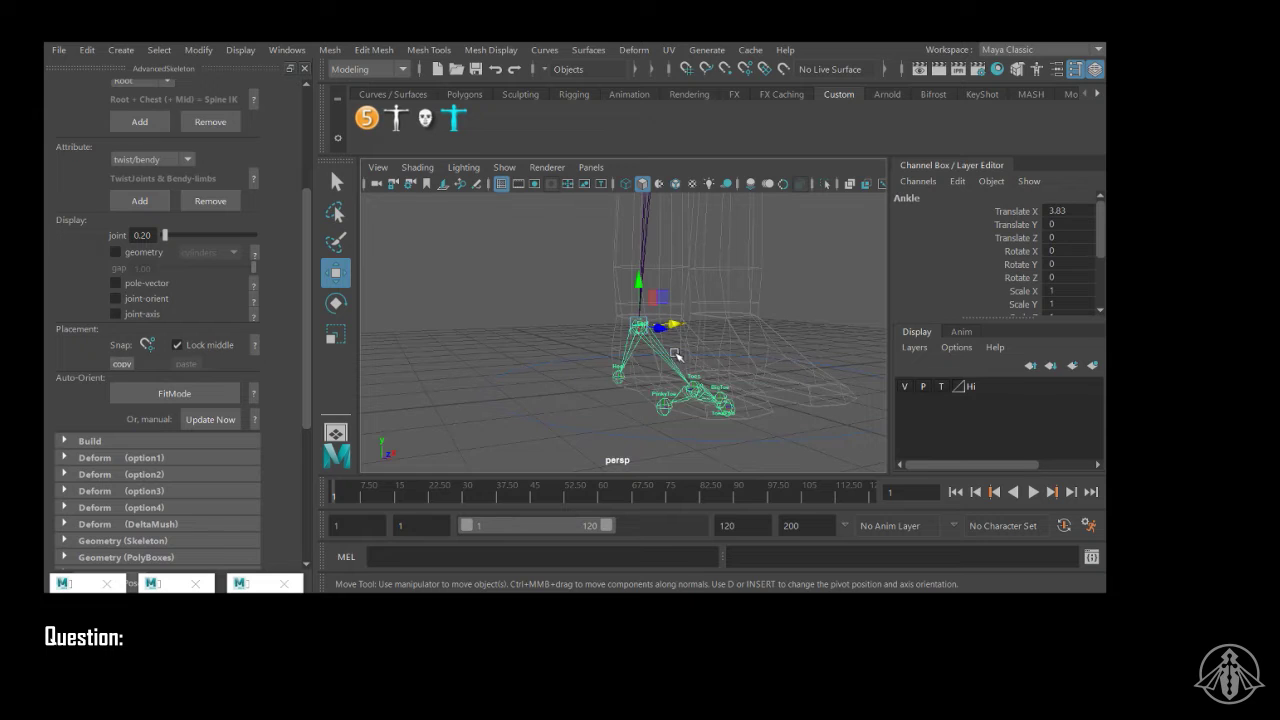
drag(673, 325, 630, 362)
alt+middle_drag(630, 362, 616, 246)
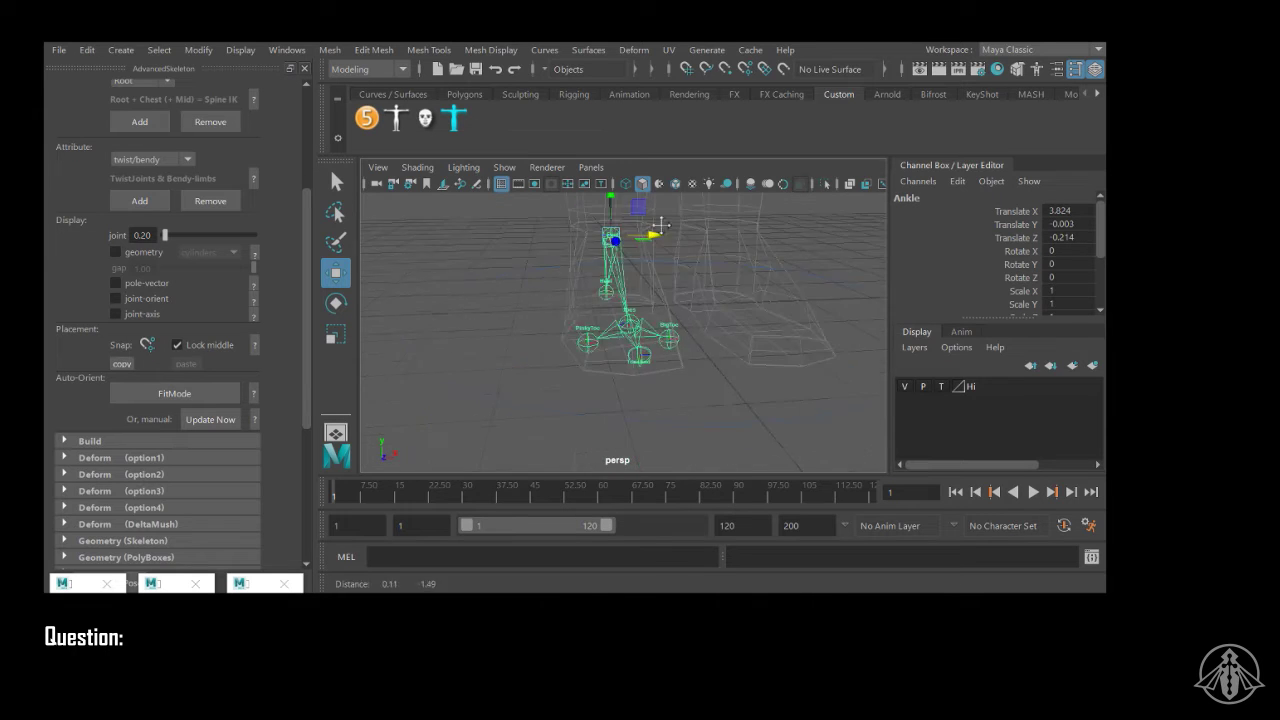
Step: Nudge the Heel joint slightly forward at the back of the foot mesh, to about Translate X 0.84 and Y -0.614
alt+drag(616, 246, 806, 314)
alt+middle_drag(806, 314, 720, 357)
alt+drag(720, 357, 714, 338)
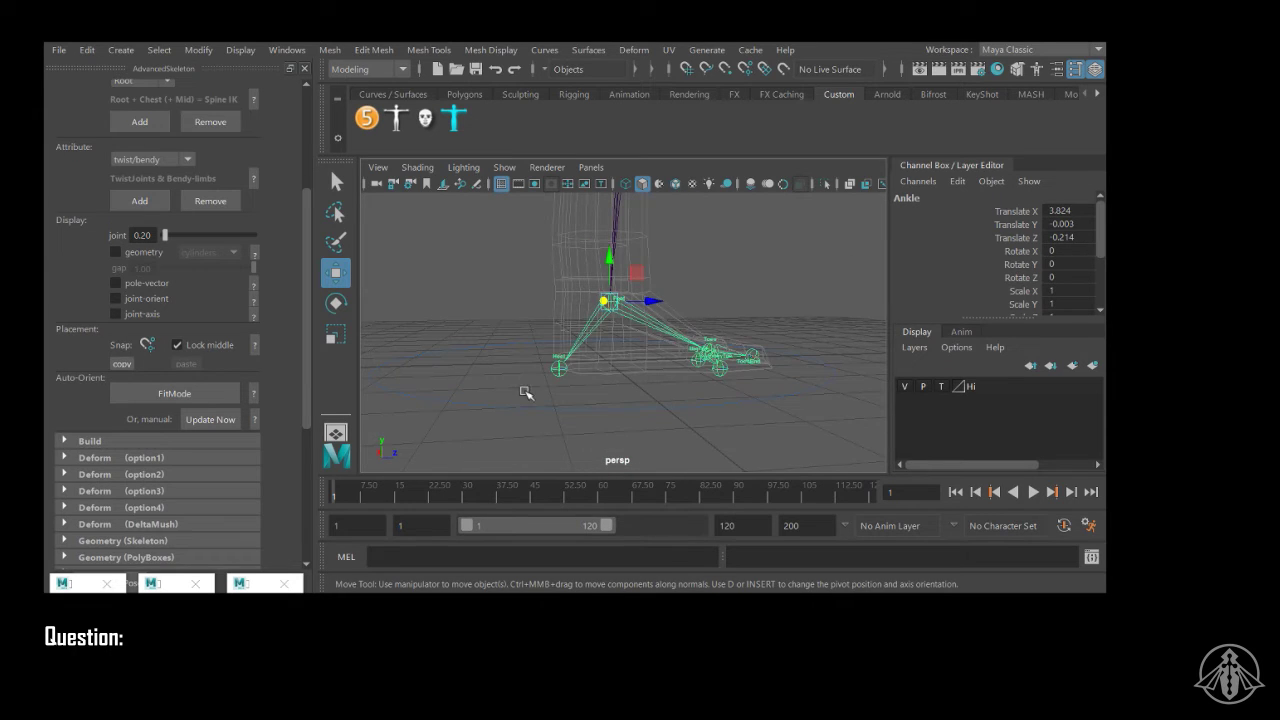
click(561, 369)
drag(603, 368, 609, 369)
alt+middle_drag(668, 222, 691, 380)
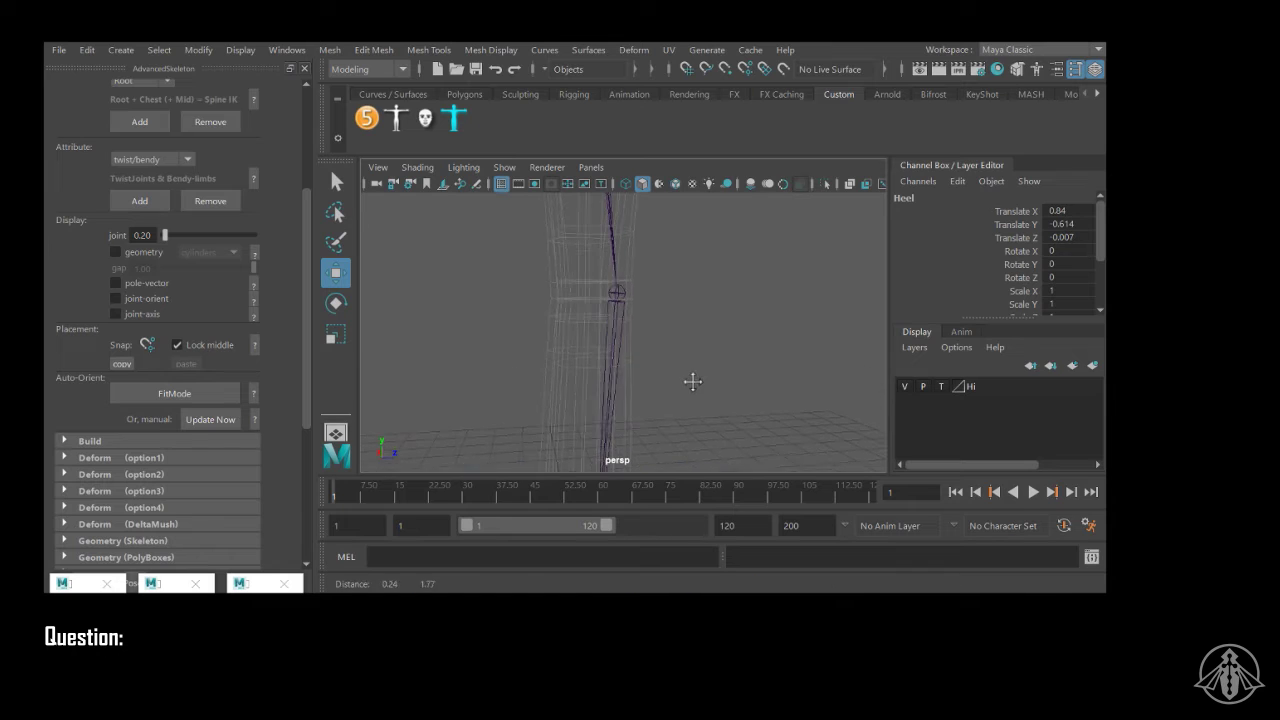
Step: Shift the Root joint forward to about Translate Z -0.083 and nudge the Knee joint slightly back inside the leg
alt+right_drag(691, 380, 666, 329)
click(617, 303)
alt+right_drag(720, 273, 538, 246)
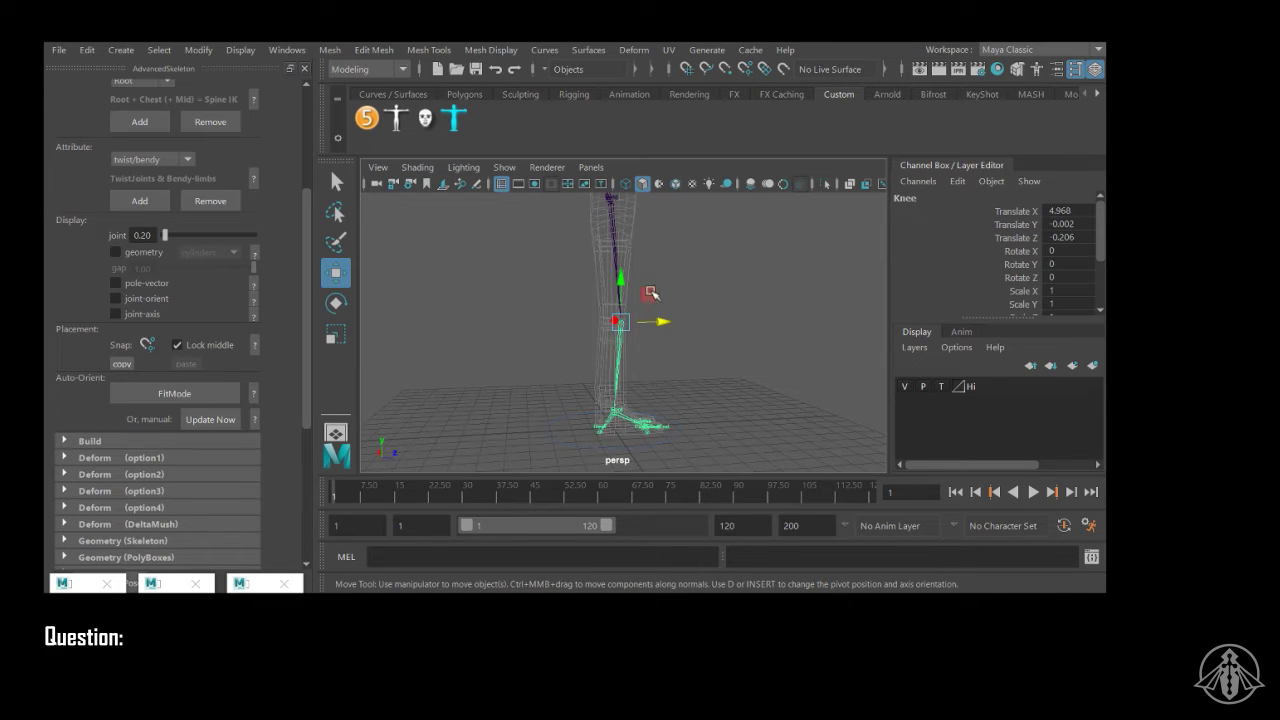
alt+middle_drag(691, 264, 671, 311)
alt+drag(671, 311, 541, 264)
alt+right_drag(541, 264, 608, 270)
click(578, 226)
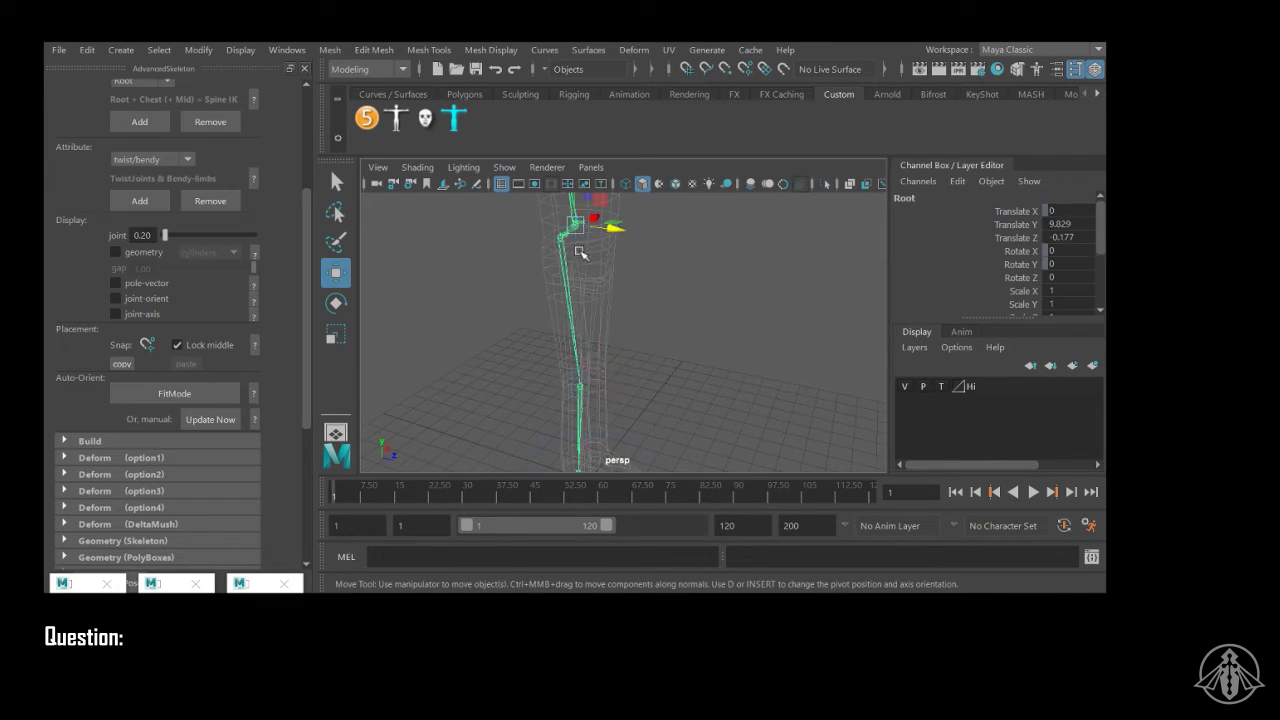
drag(619, 229, 622, 230)
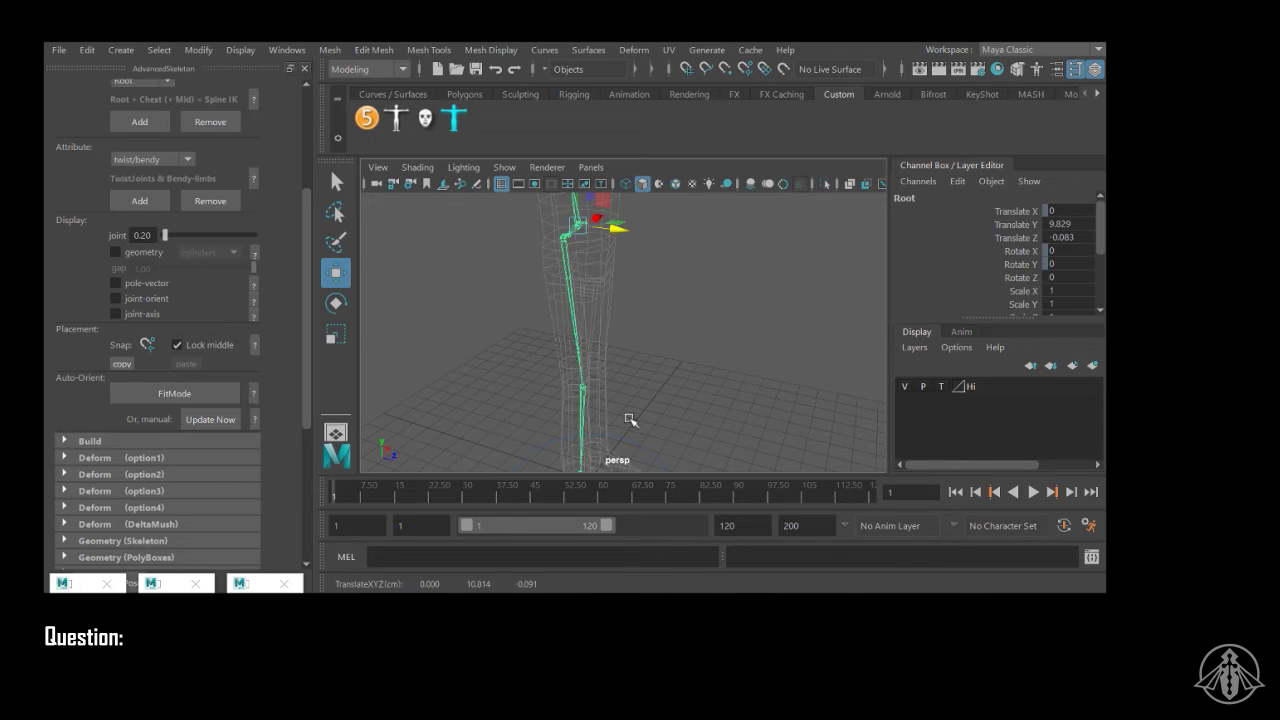
click(588, 386)
drag(621, 397, 618, 395)
Step: Adjust the depth of the Spine1 joint within the torso mesh to about Translate X 1.79 and Y -0.236
alt+middle_drag(628, 234, 673, 430)
alt+drag(673, 430, 716, 376)
click(649, 340)
click(709, 385)
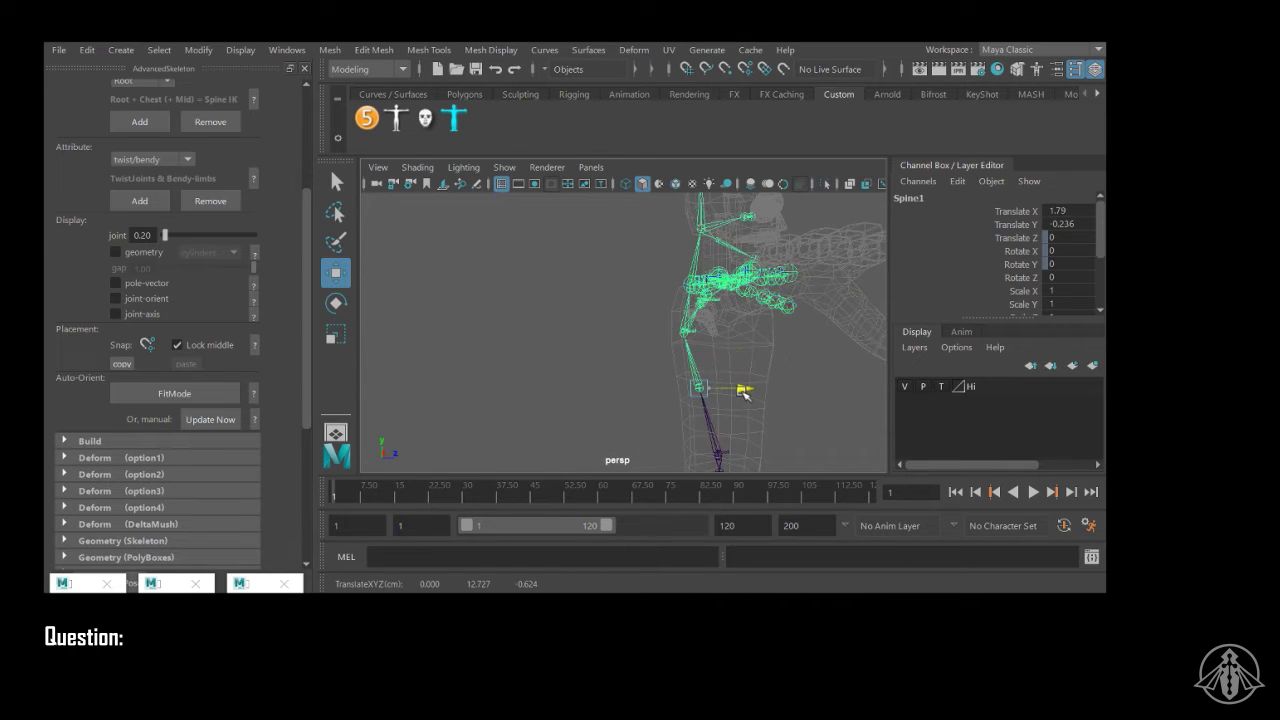
click(718, 453)
alt+drag(778, 442, 737, 372)
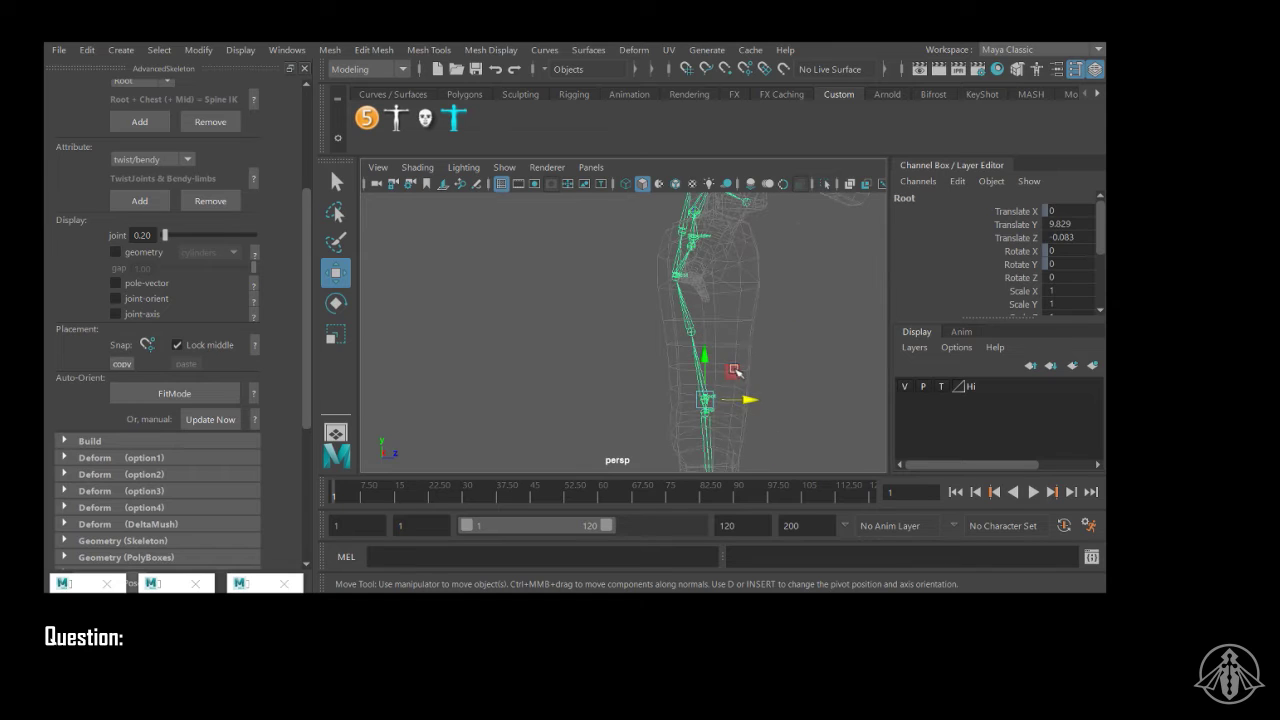
Step: Move the chest joint at the upper end of the spine slightly forward inside the torso mesh
click(686, 270)
click(678, 276)
drag(727, 277, 738, 278)
alt+drag(731, 217, 740, 292)
click(684, 290)
Step: Raise the Head joint to the base of the skull and move the HeadEnd joint up to the top of the head
alt+middle_drag(700, 226, 657, 304)
click(677, 303)
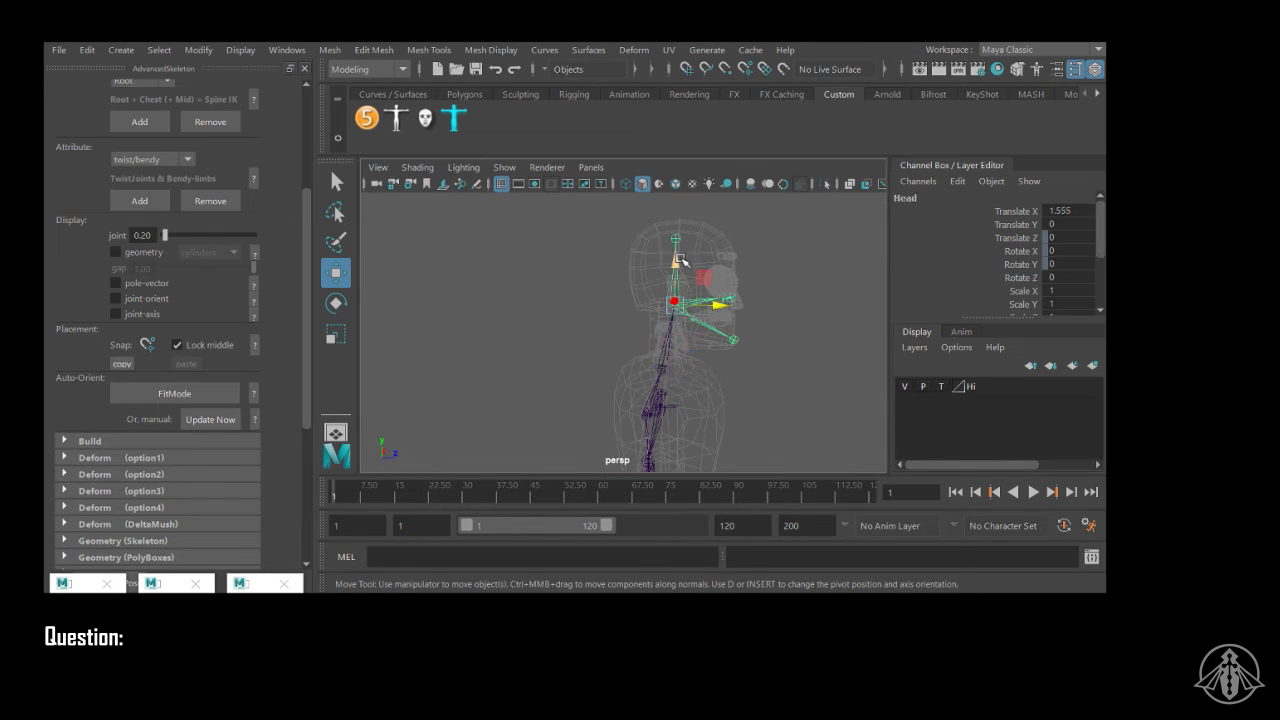
click(728, 289)
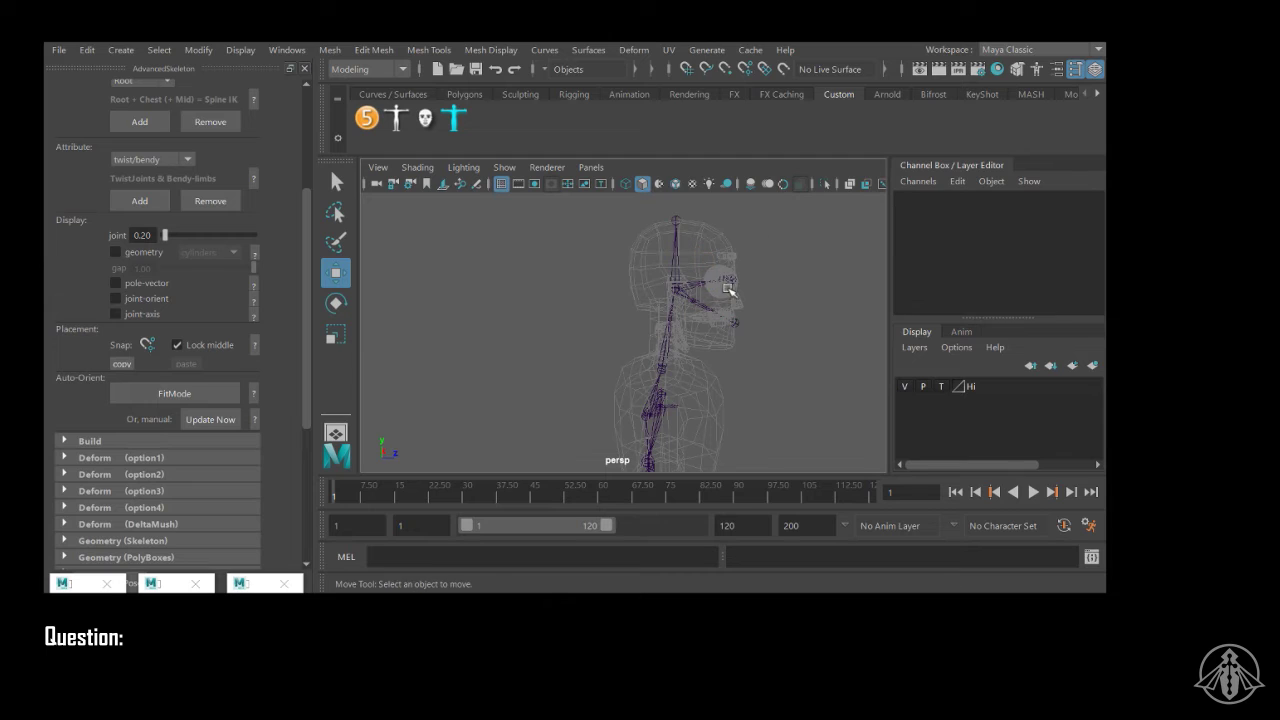
click(675, 292)
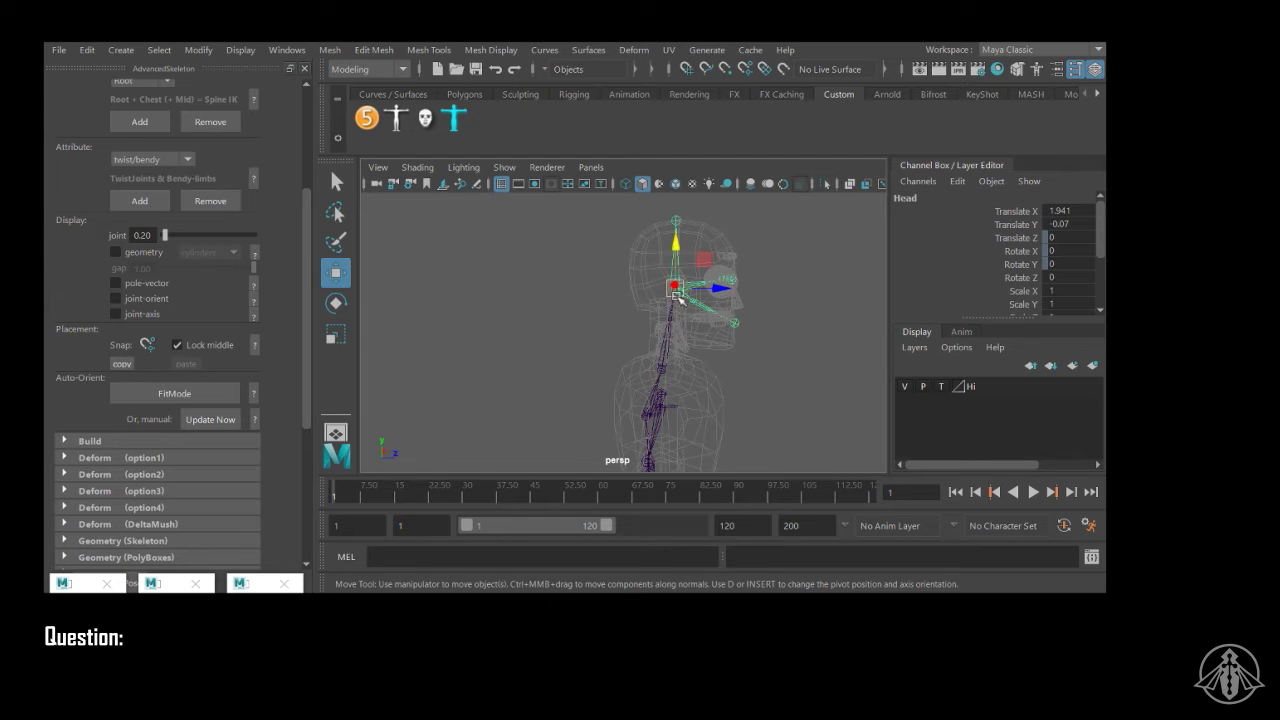
drag(678, 263, 679, 270)
click(678, 238)
drag(678, 208, 680, 190)
Step: Move the Eye joint up into the character's eyeball mesh, checking its placement from the side and front
alt+drag(750, 243, 631, 254)
alt+right_drag(631, 254, 744, 298)
alt+middle_drag(744, 298, 717, 319)
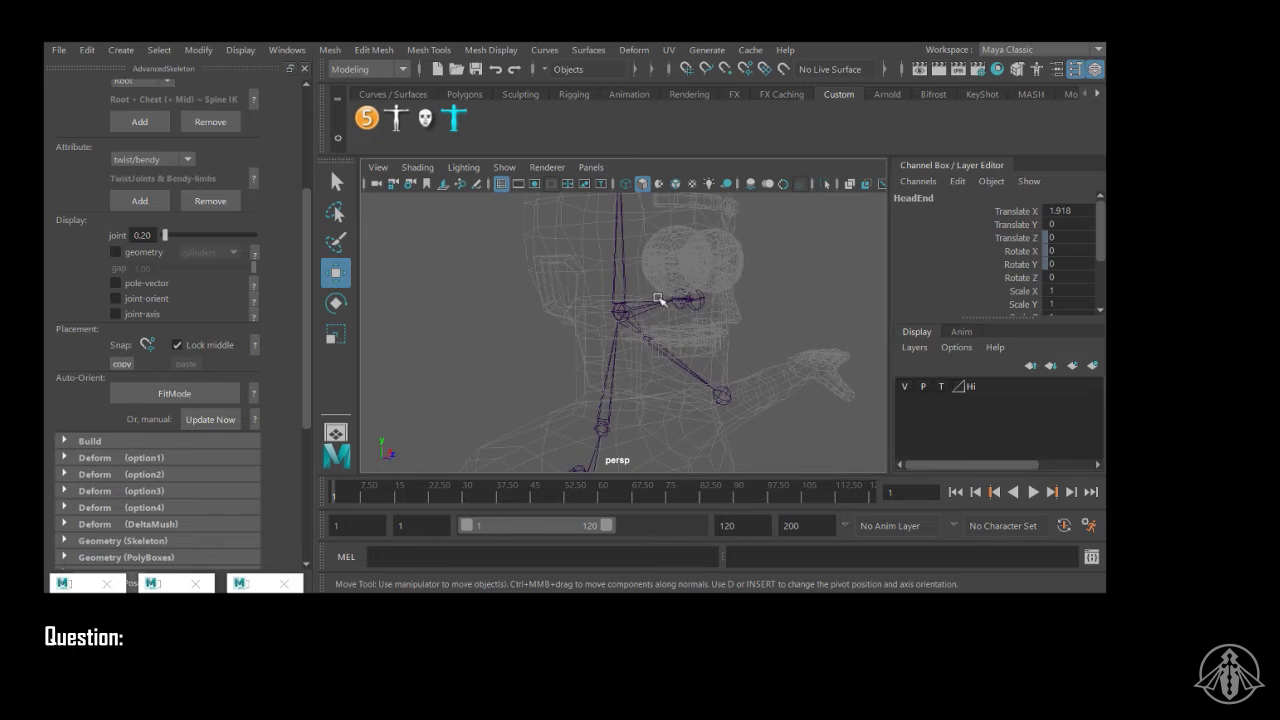
alt+drag(658, 299, 609, 300)
alt+right_drag(609, 300, 651, 320)
alt+middle_drag(651, 320, 643, 283)
alt+drag(643, 283, 668, 300)
click(681, 312)
alt+drag(780, 324, 670, 288)
click(696, 272)
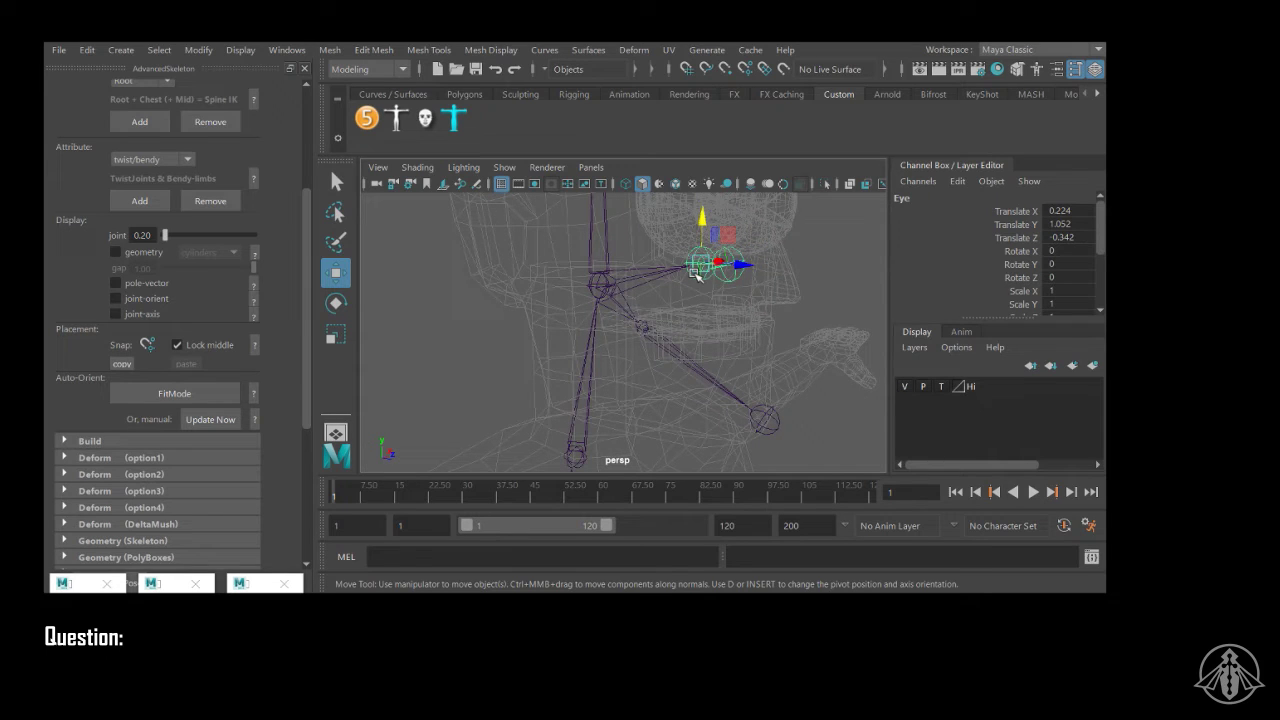
alt+drag(770, 278, 660, 247)
alt+middle_drag(660, 247, 686, 280)
alt+drag(686, 280, 787, 285)
Step: Center the Eye joint in height and depth within the eyeball and place the EyeEnd joint at about Translate X 0.322
click(733, 265)
click(732, 274)
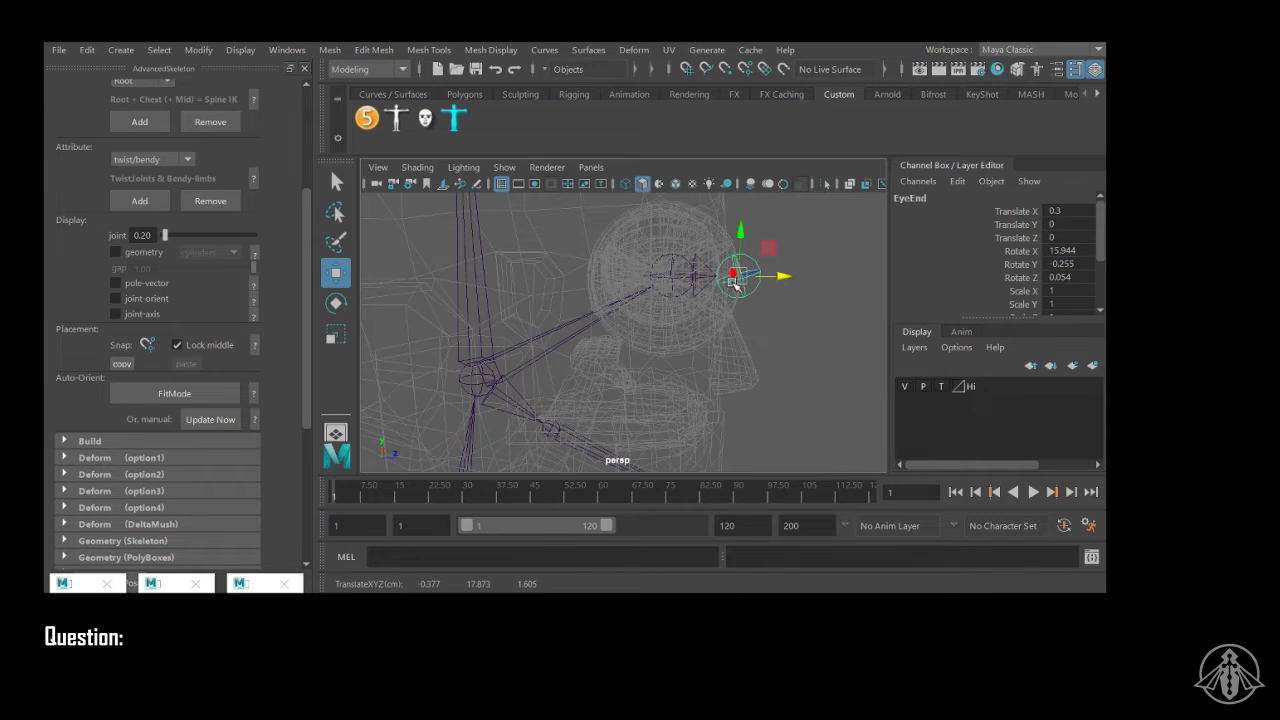
click(675, 252)
drag(674, 232, 674, 241)
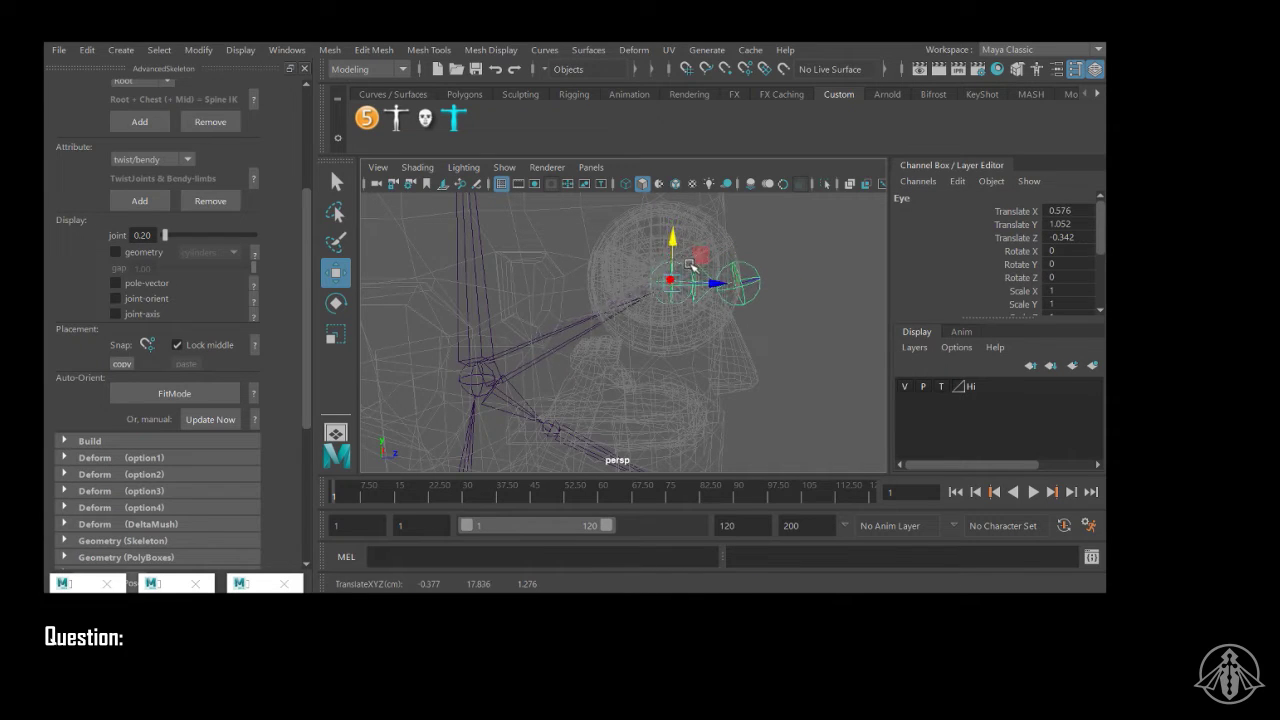
drag(720, 284, 772, 282)
click(753, 281)
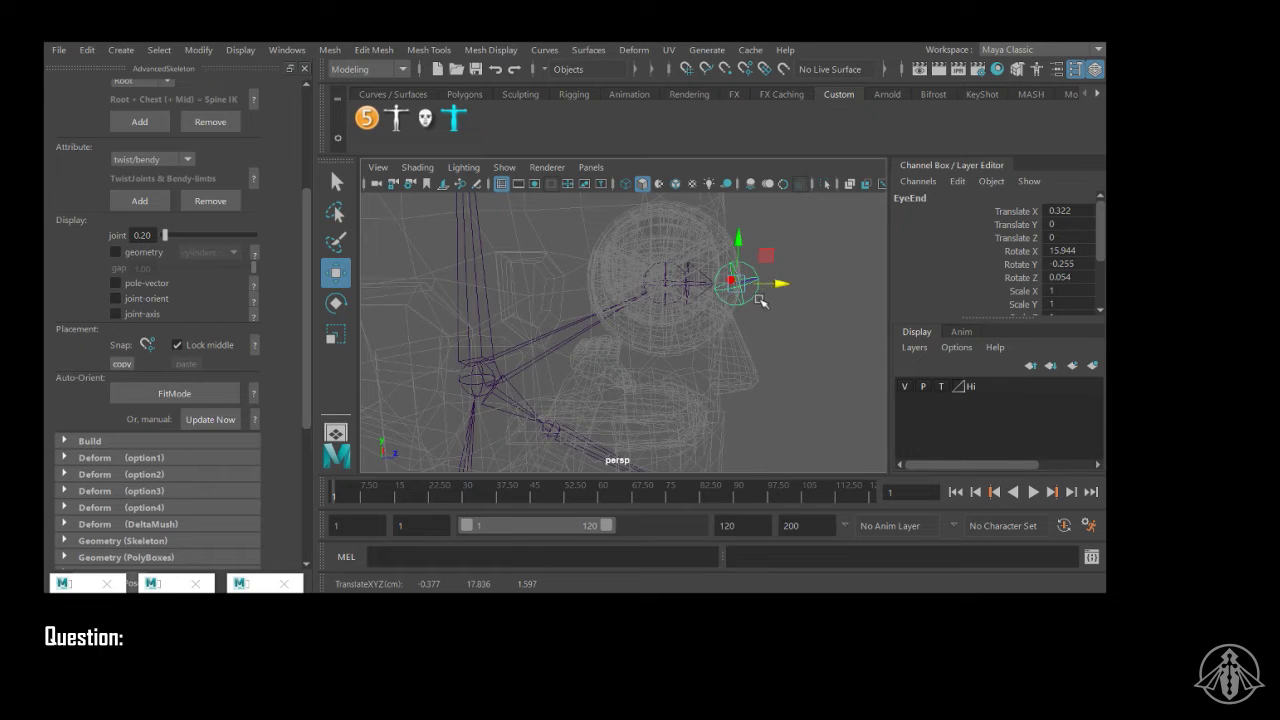
Step: Examine the Pre section of the Face tools, including the Face FitSkeleton node and the geometry choices
scroll(185, 480, down, 5)
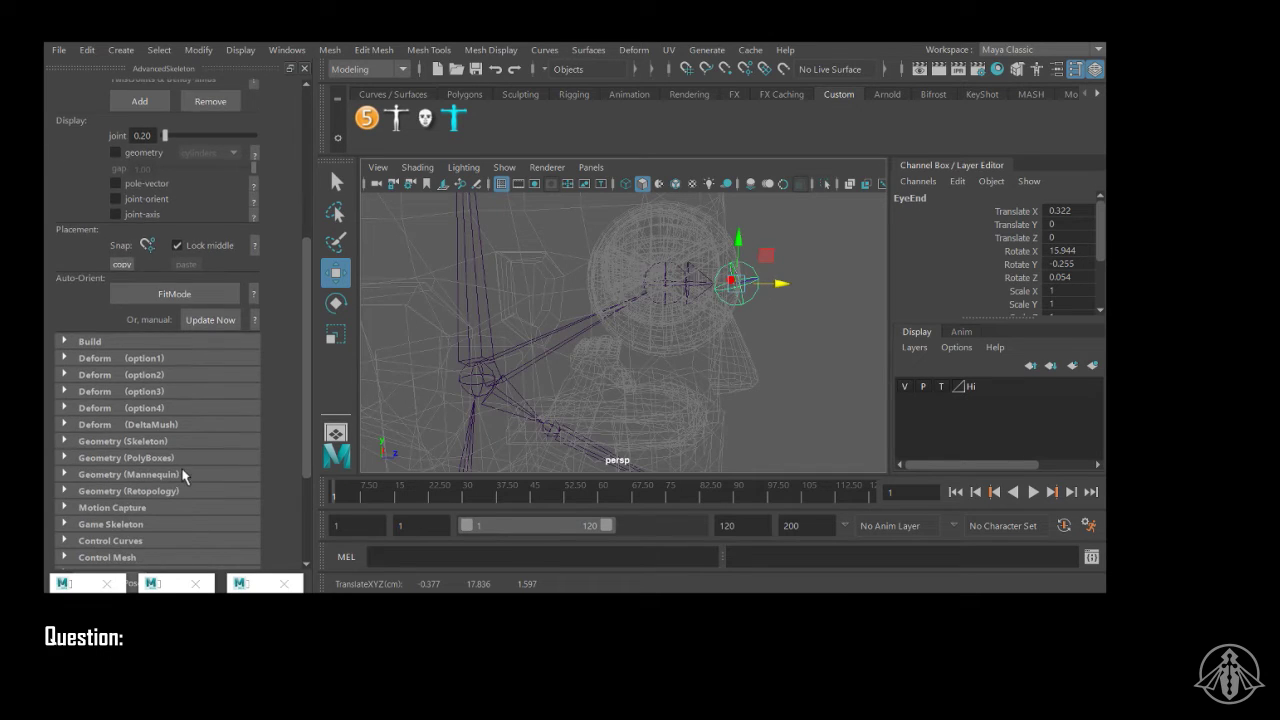
scroll(180, 470, down, 3)
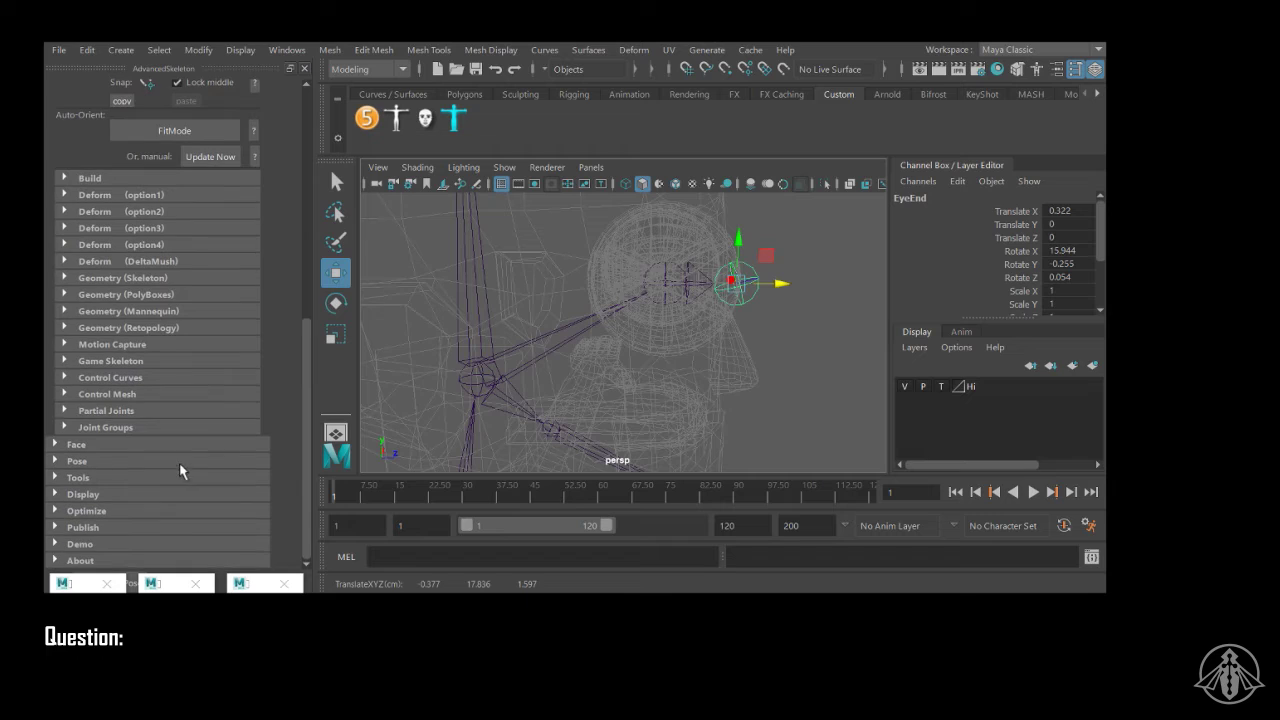
click(78, 445)
scroll(157, 462, down, 4)
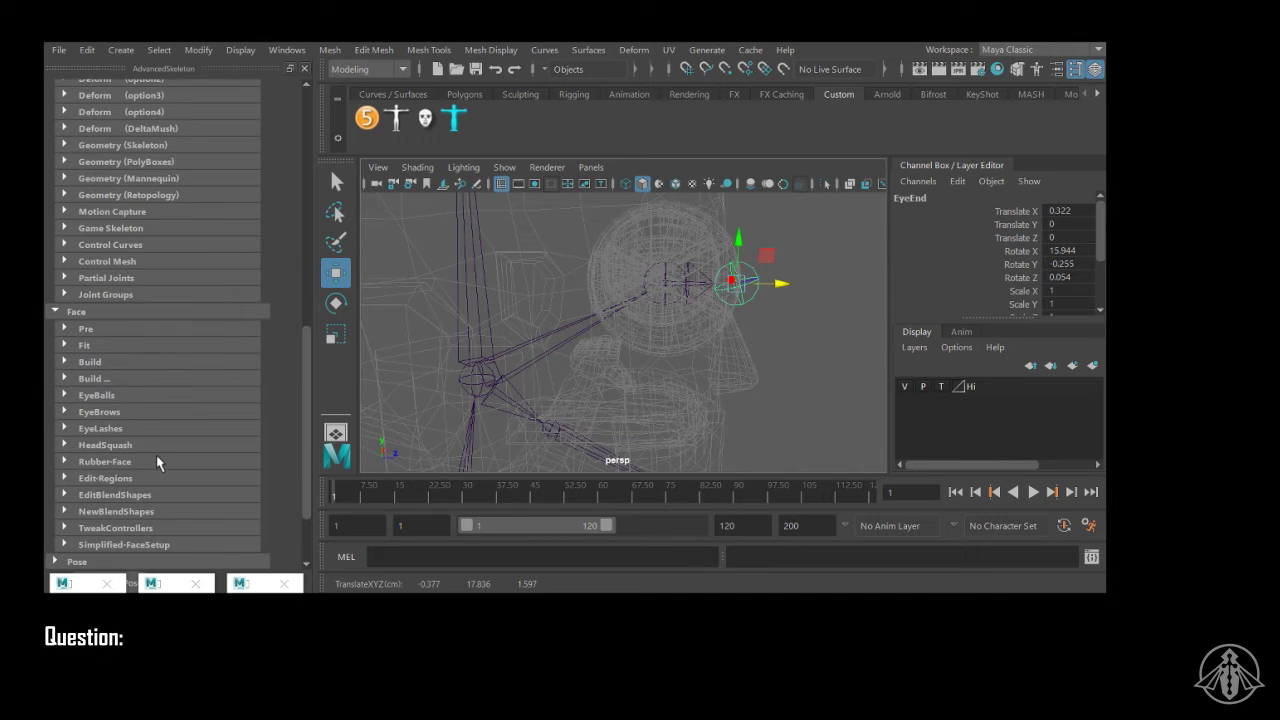
click(106, 327)
scroll(238, 424, down, 4)
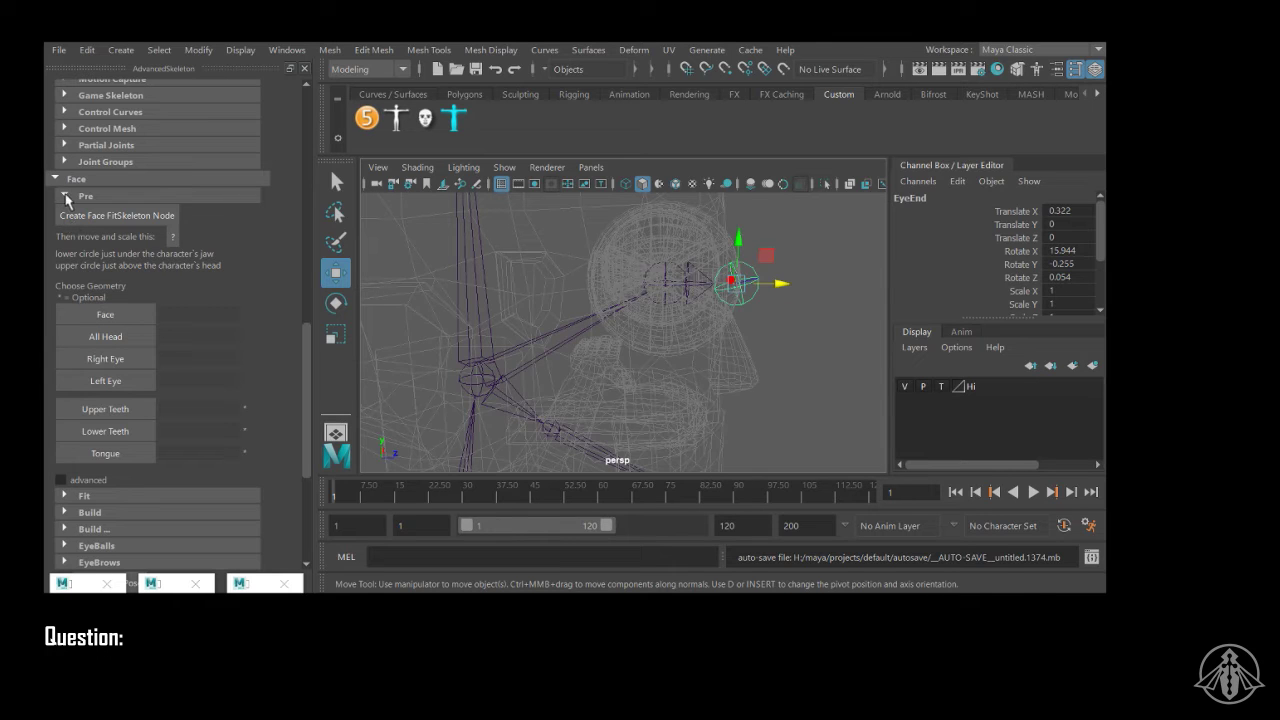
scroll(211, 307, down, 4)
scroll(62, 262, up, 3)
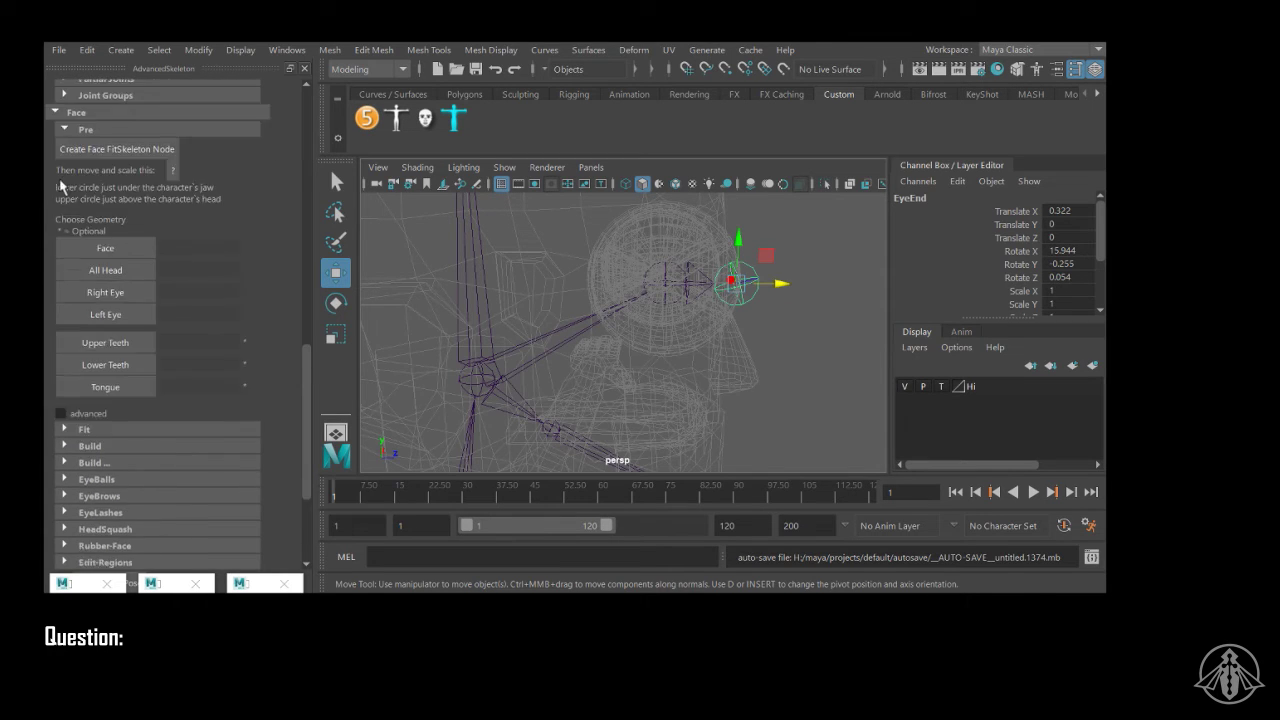
click(65, 163)
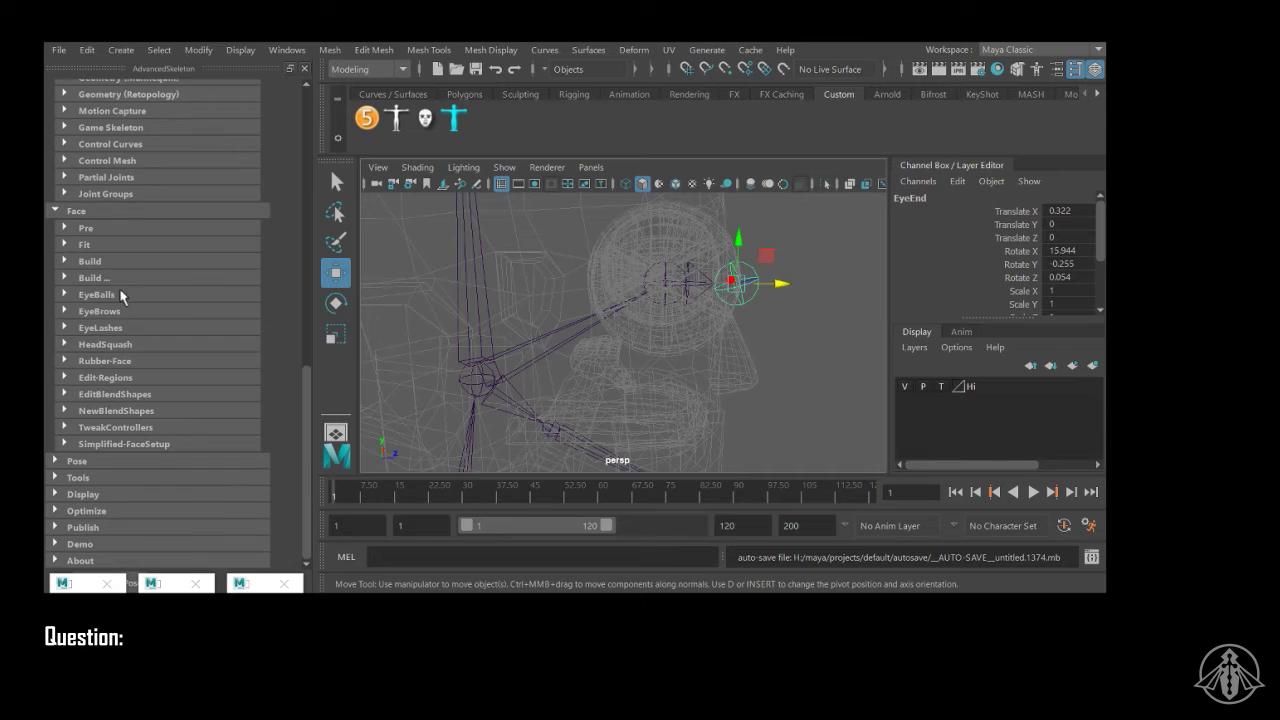
Step: Review the face Fit placement help images for the EyeBall, the EyeLid loops and the Lip loops
click(64, 245)
click(172, 266)
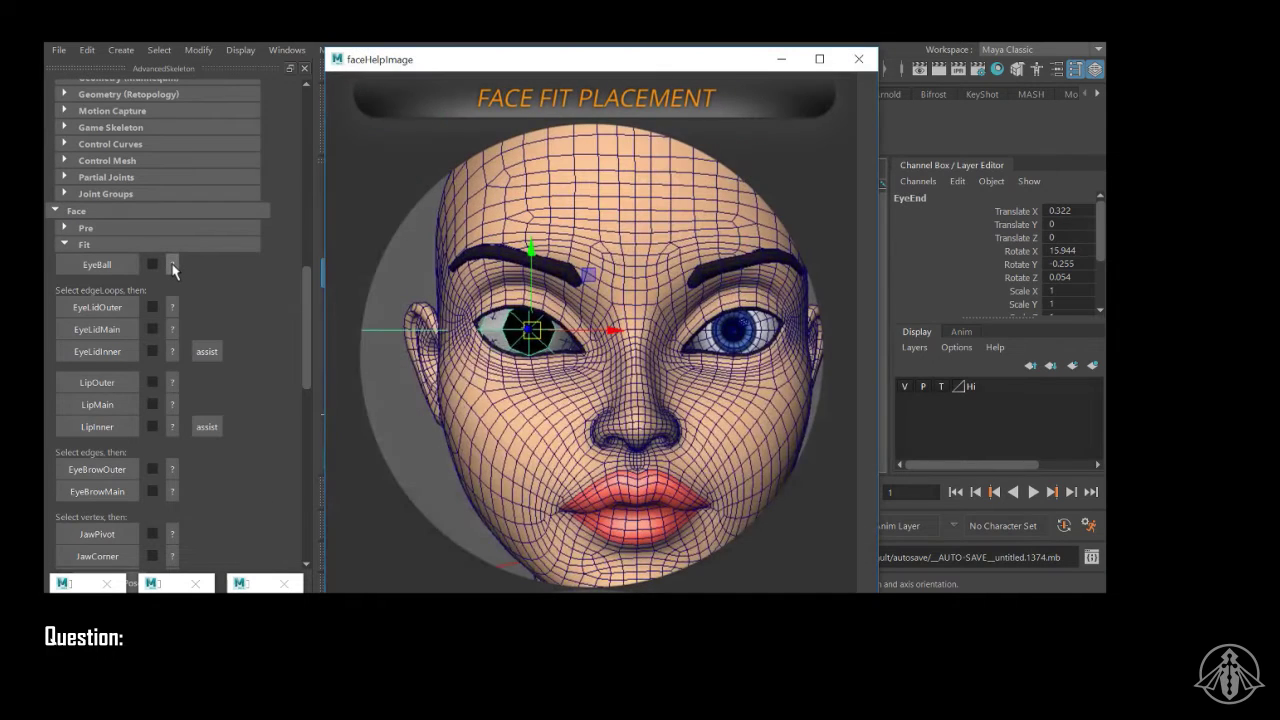
click(172, 307)
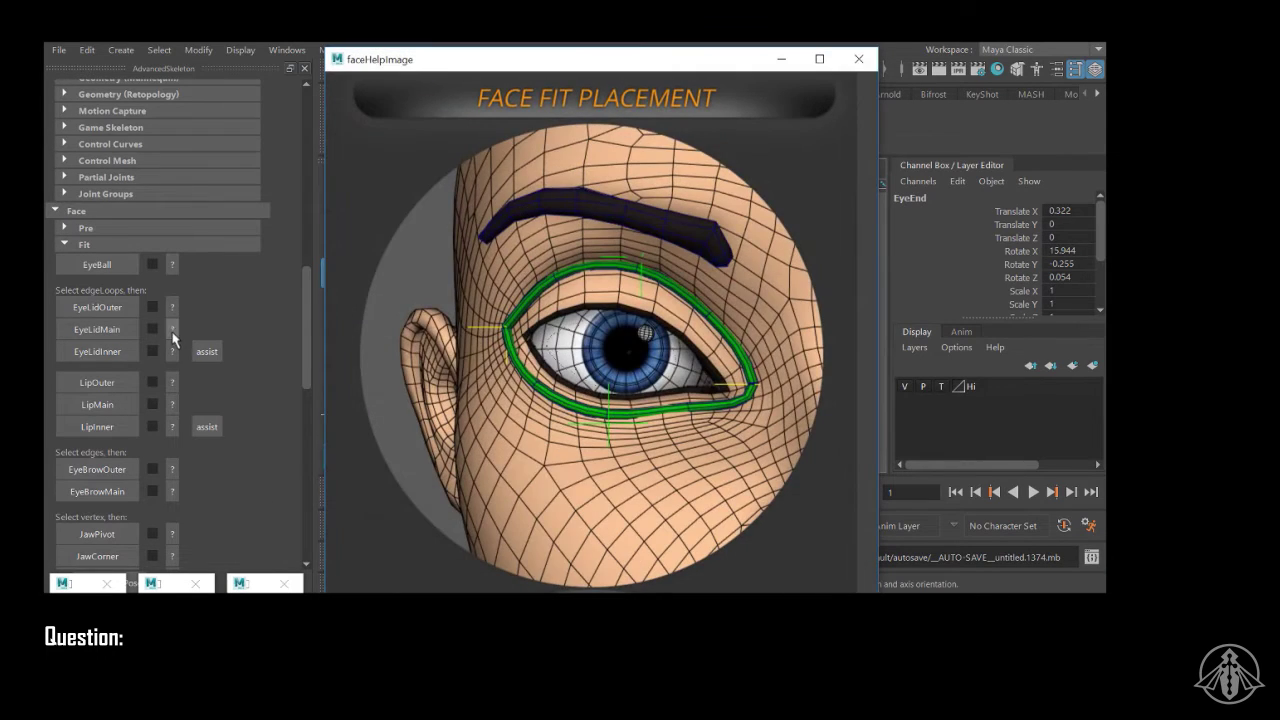
click(172, 330)
click(173, 351)
click(172, 380)
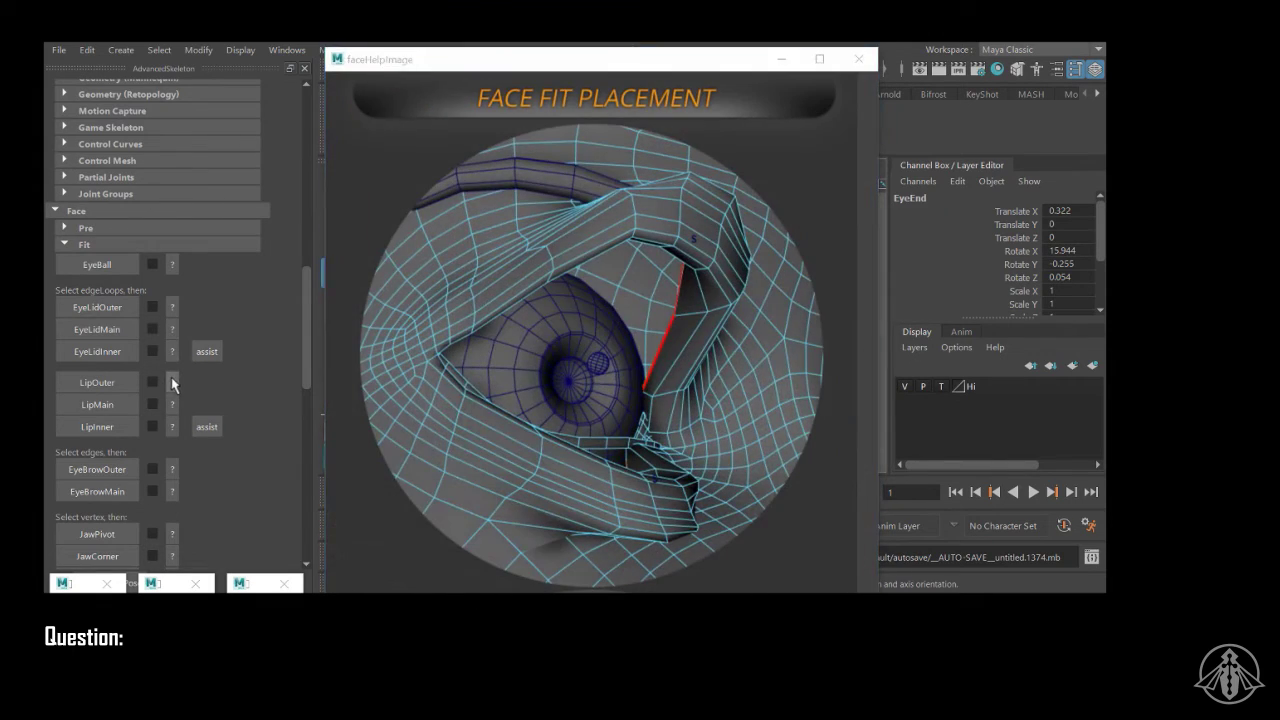
click(174, 404)
click(171, 425)
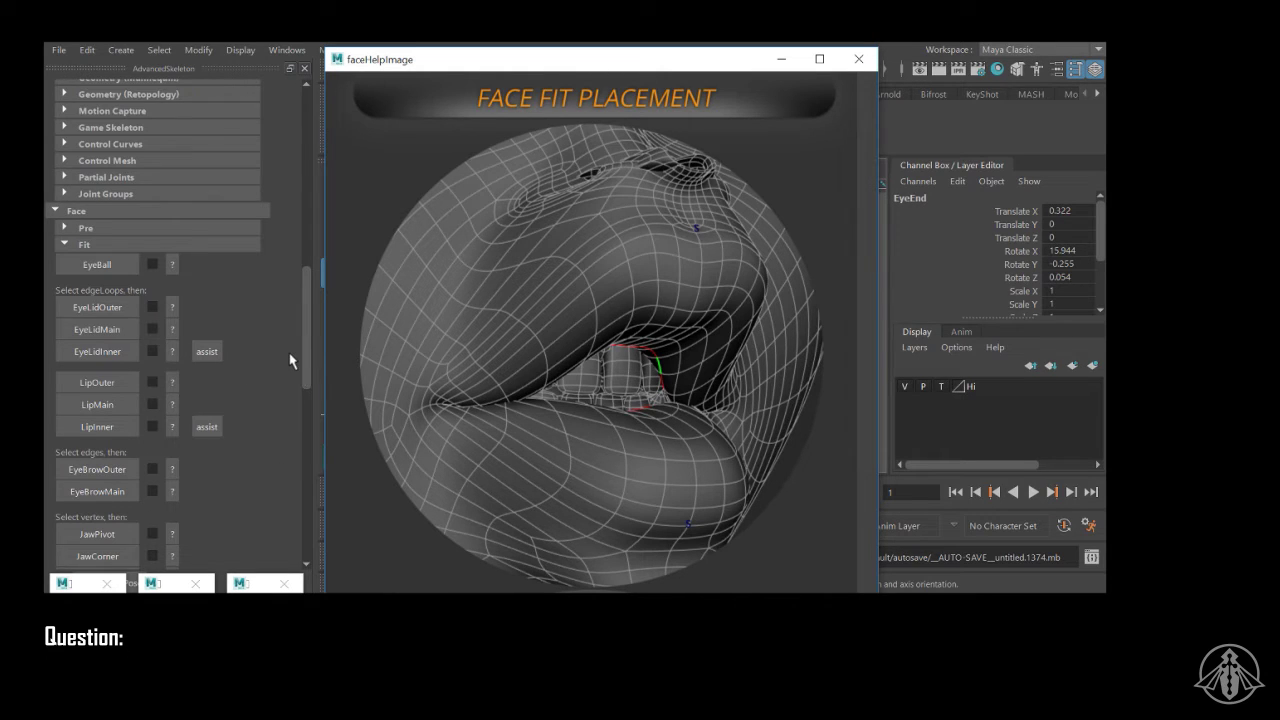
scroll(291, 361, down, 3)
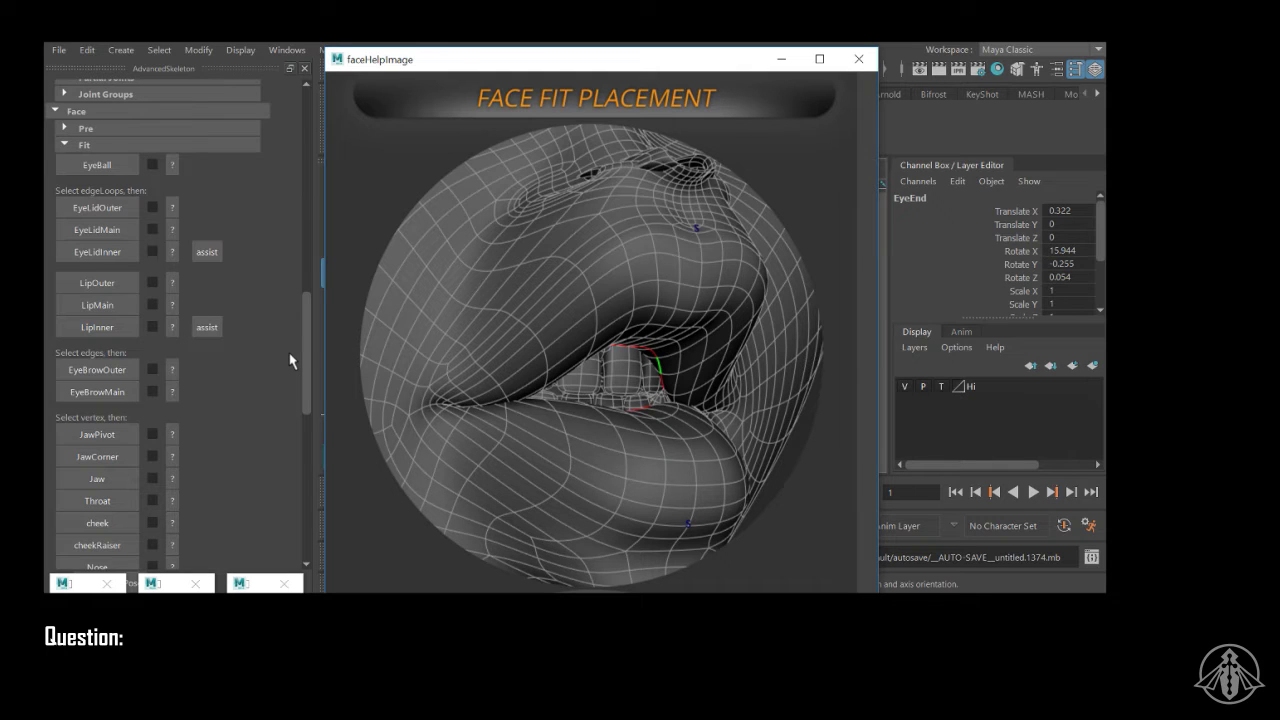
click(65, 145)
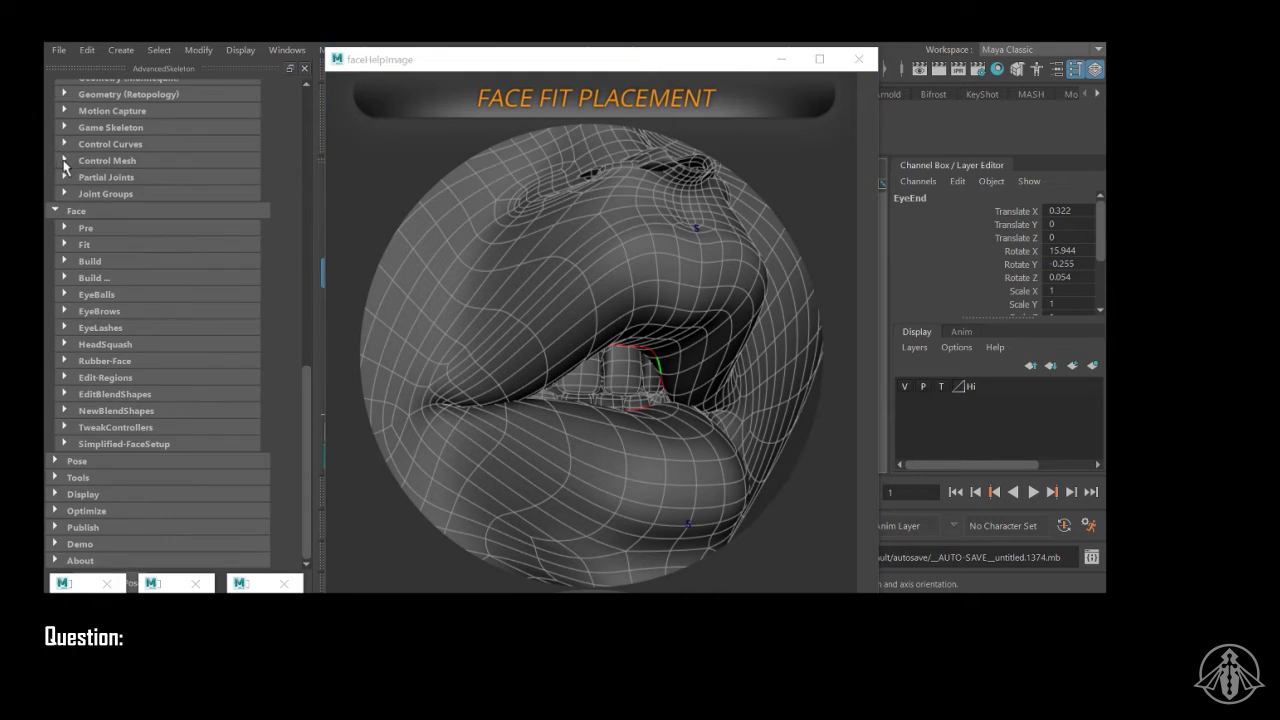
Step: Examine the Build AdvancedFace option and the step-by-step face build list, and collapse the Face section
click(65, 261)
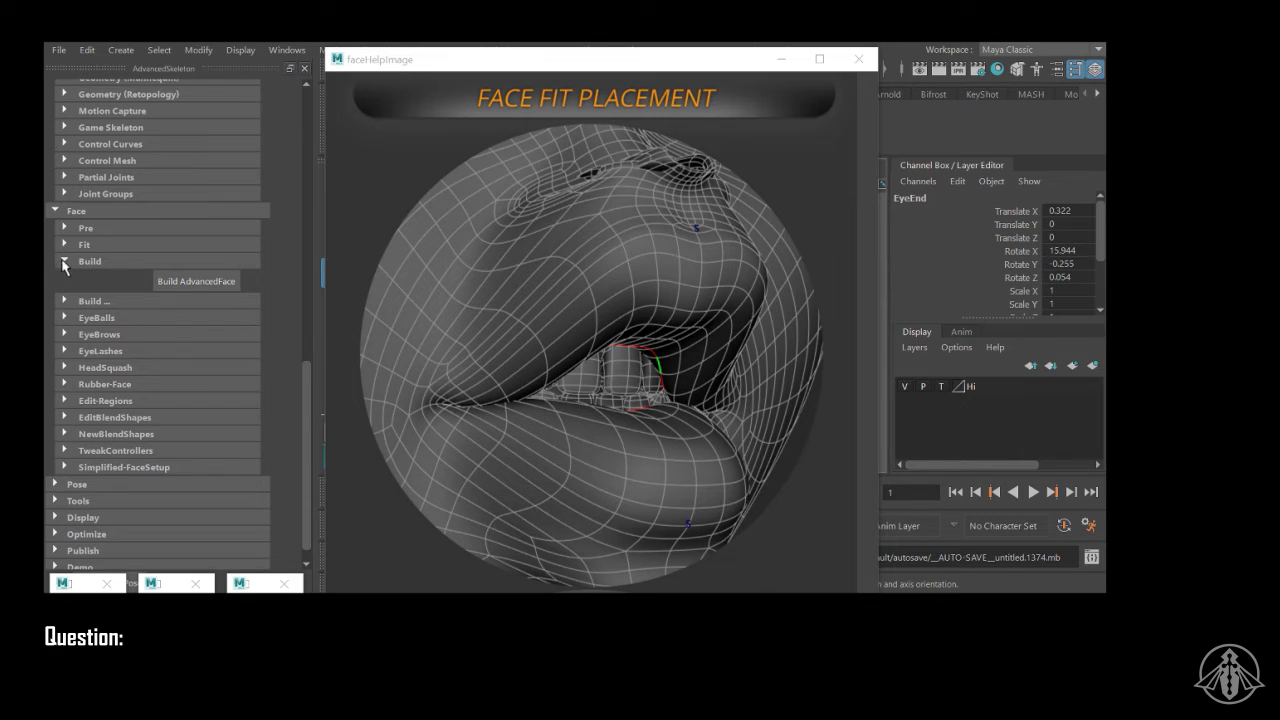
click(64, 262)
click(63, 278)
scroll(255, 352, down, 10)
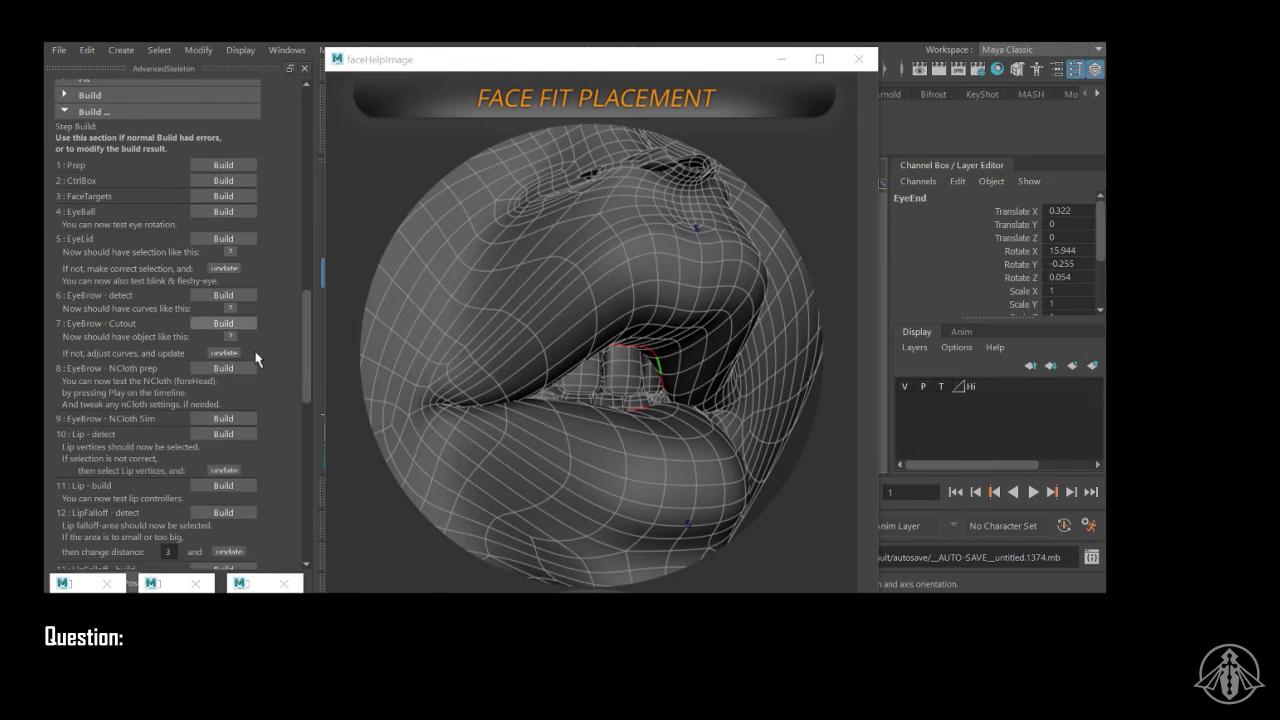
scroll(258, 367, up, 10)
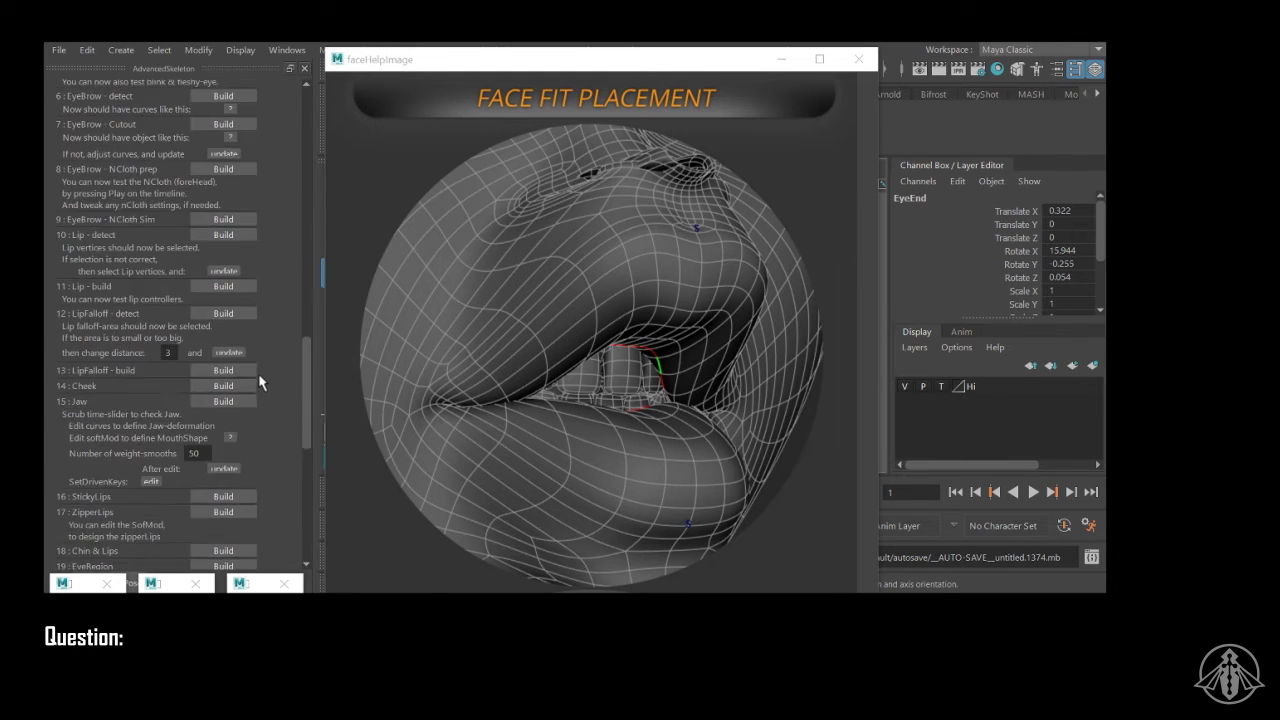
scroll(258, 380, down, 5)
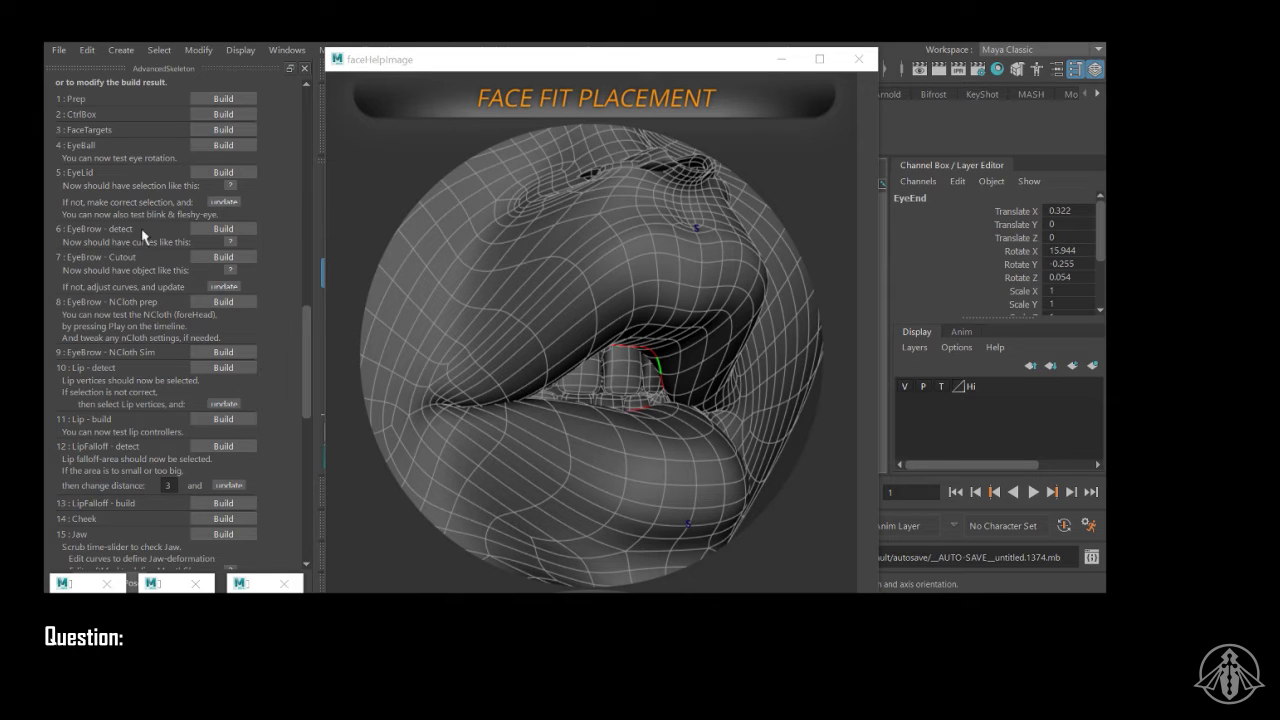
scroll(262, 253, up, 10)
scroll(250, 260, down, 5)
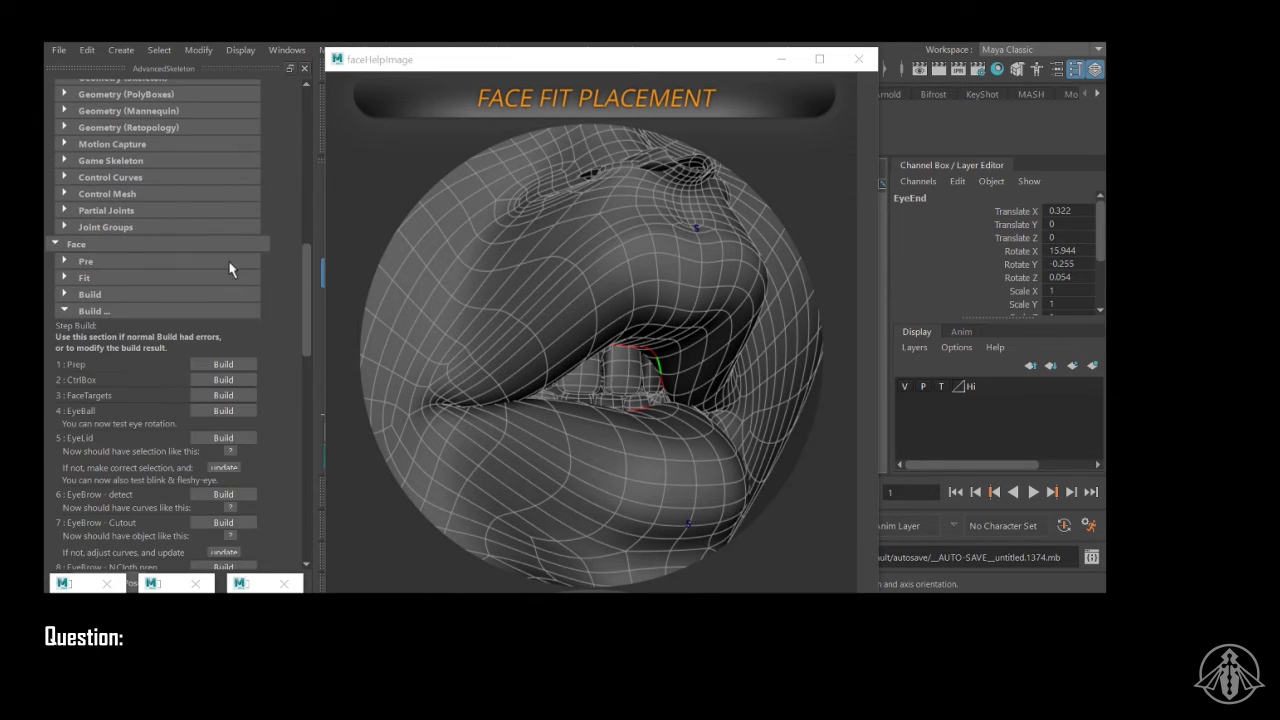
click(55, 250)
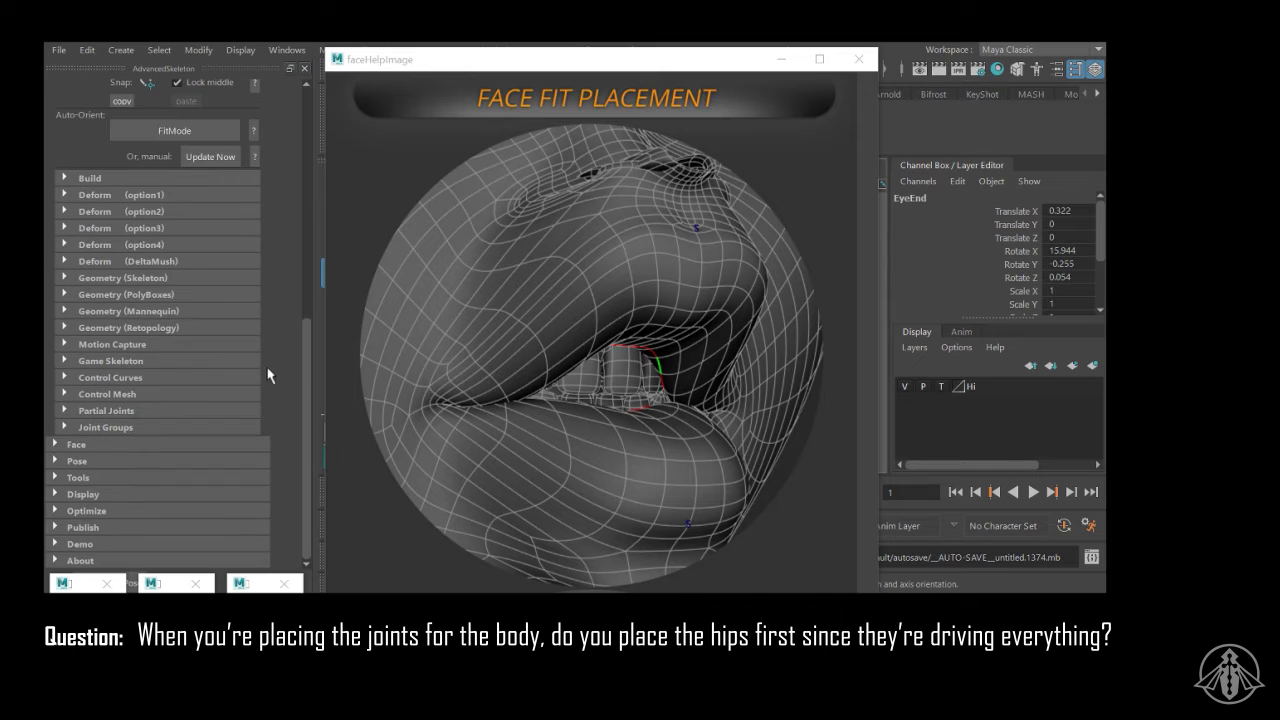
Step: Return to the Fit section of the Body tools and minimize the face fit placement help image
scroll(281, 380, up, 2)
scroll(281, 380, up, 6)
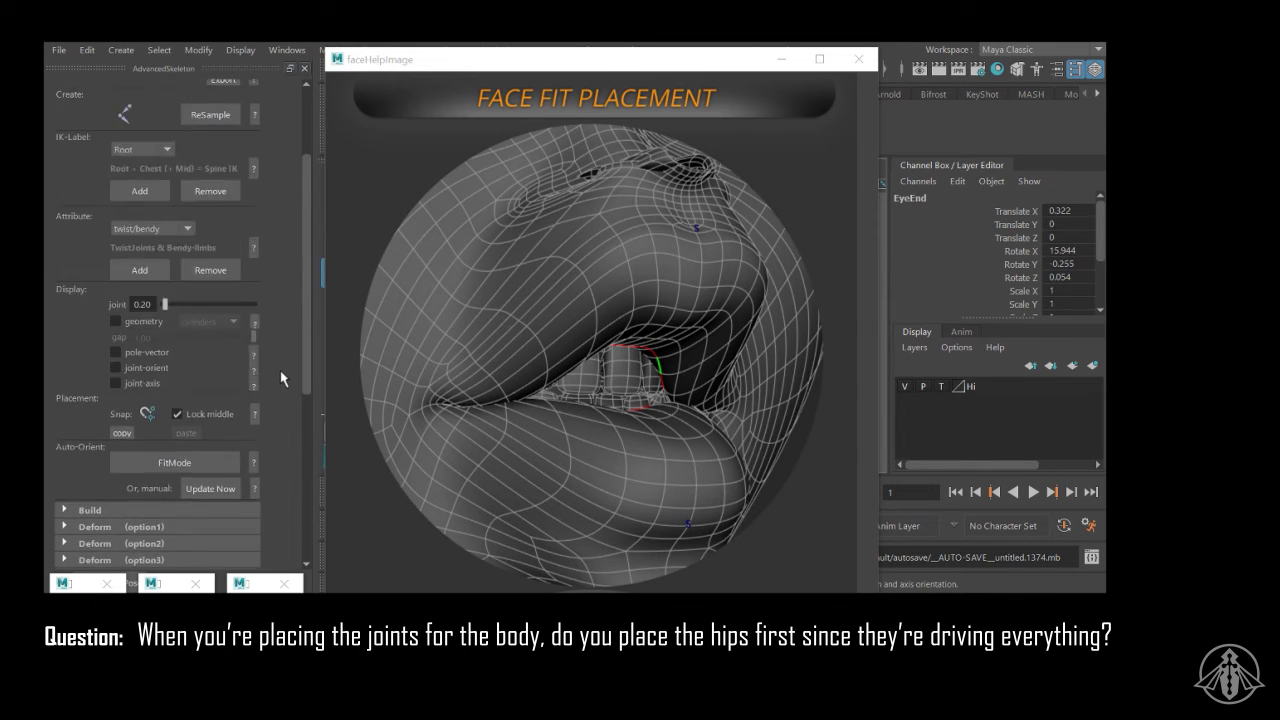
scroll(281, 377, down, 2)
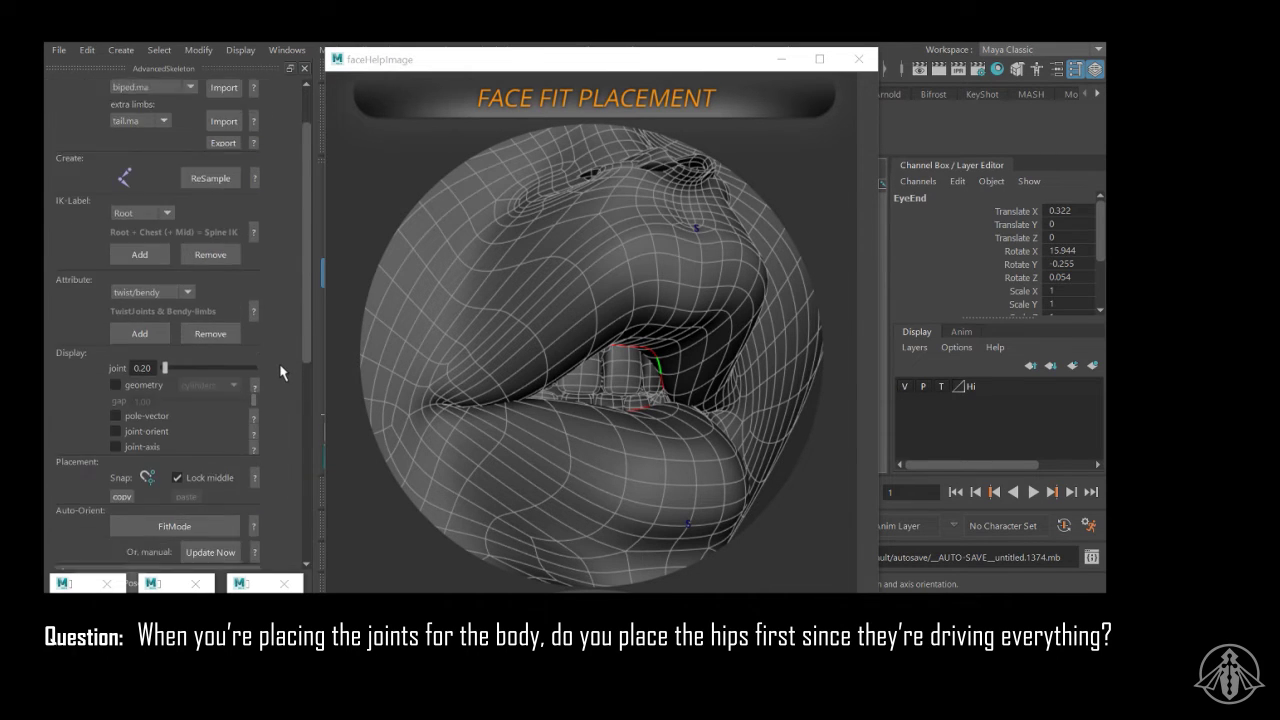
scroll(281, 377, up, 1)
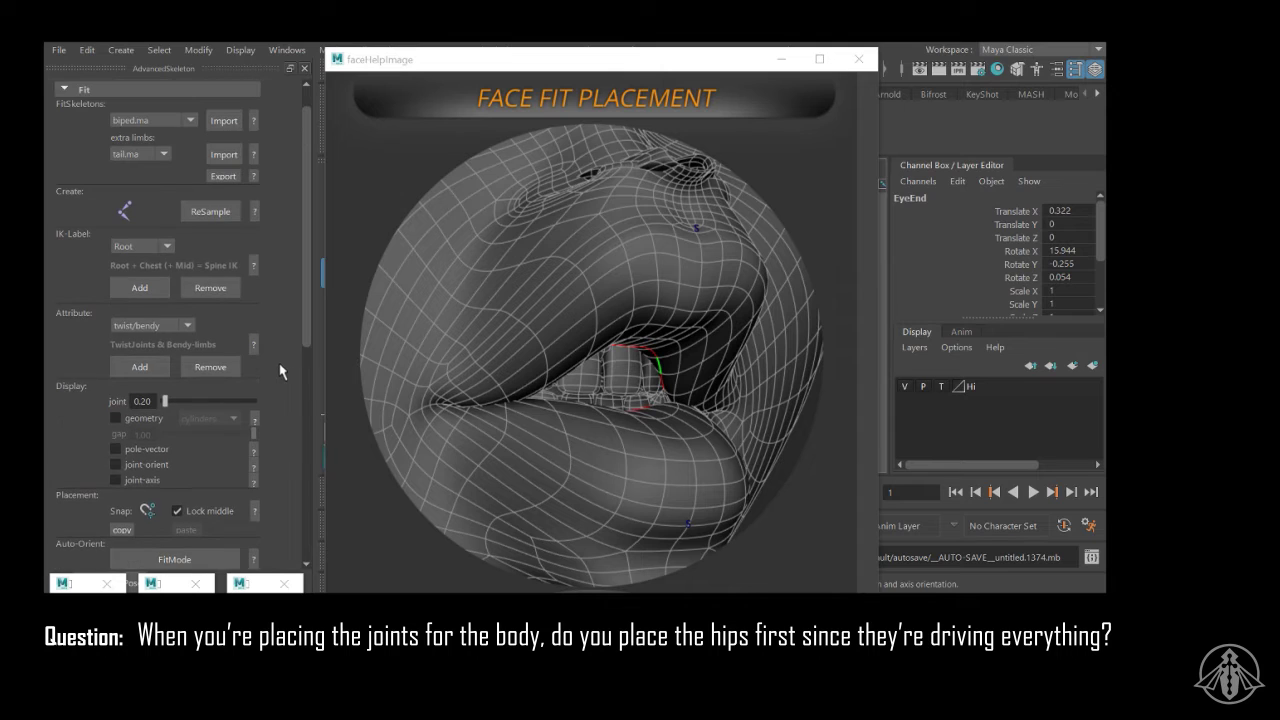
click(783, 62)
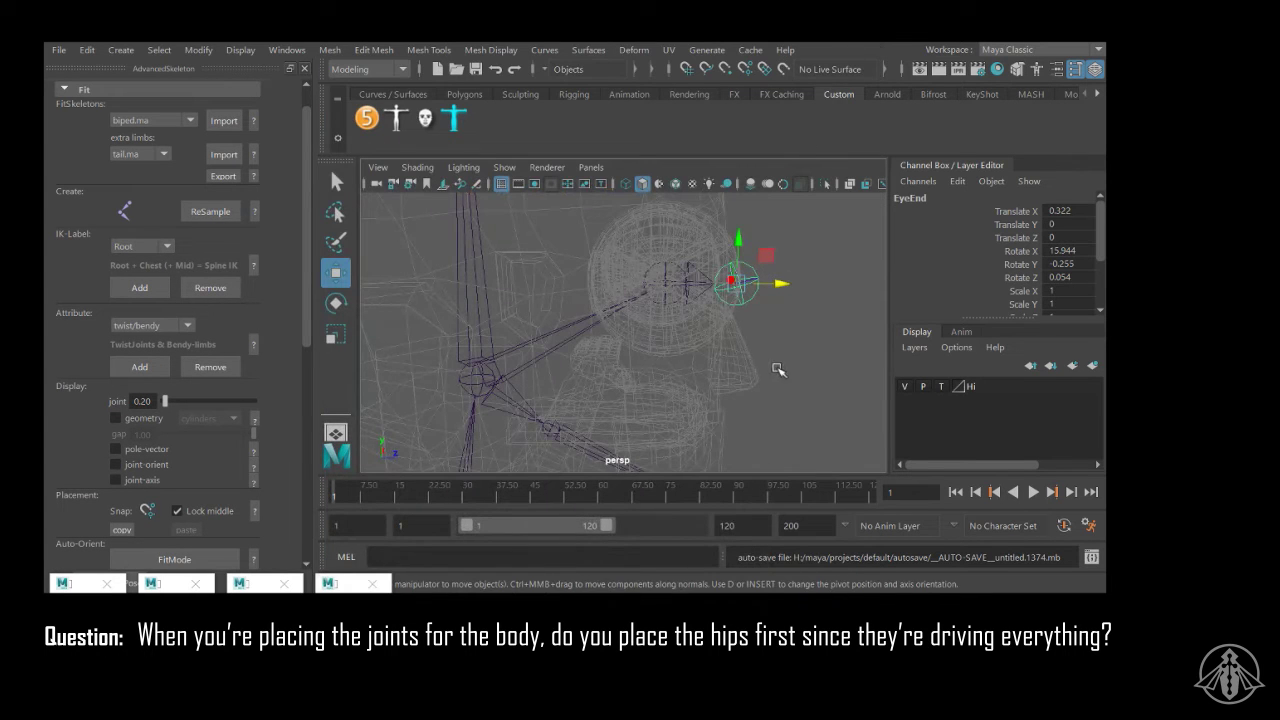
Step: Move the Wrist joint outward along the arm to about Translate X 2.934 and Translate Y -0.038
alt+middle_drag(632, 364, 674, 274)
alt+drag(674, 274, 608, 317)
alt+right_drag(608, 317, 523, 314)
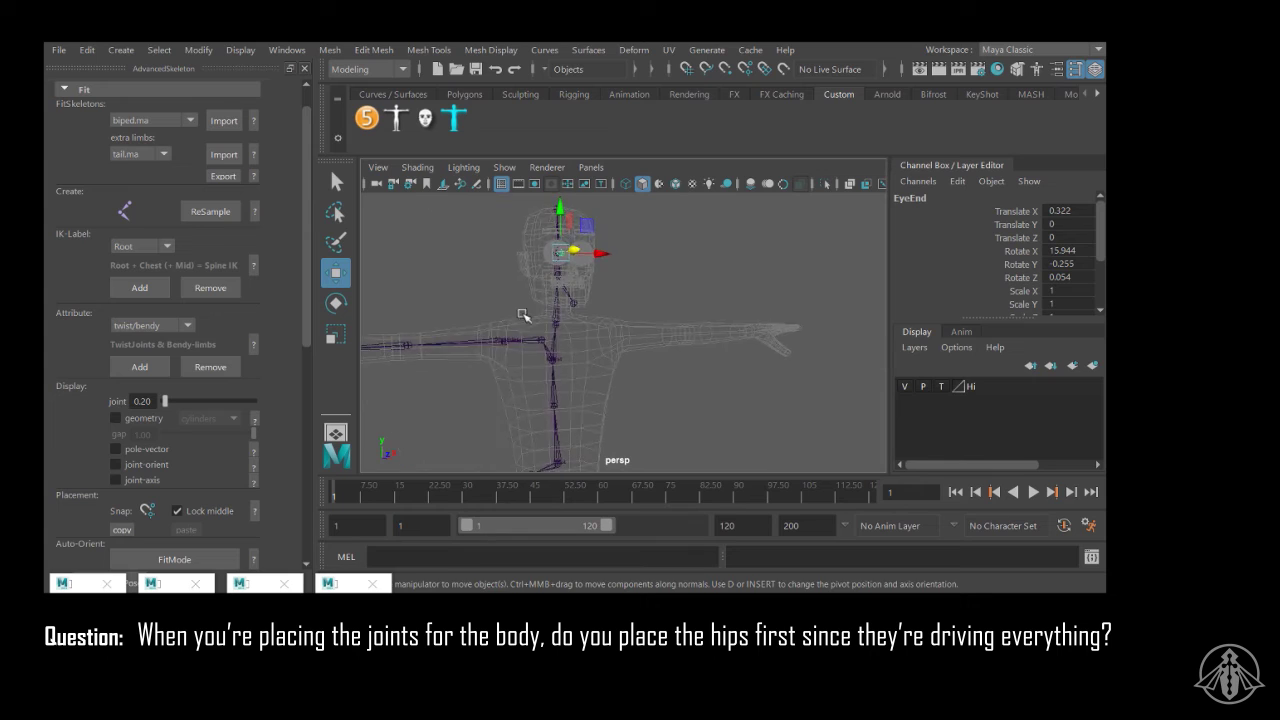
alt+middle_drag(566, 325, 716, 288)
alt+right_drag(716, 288, 612, 287)
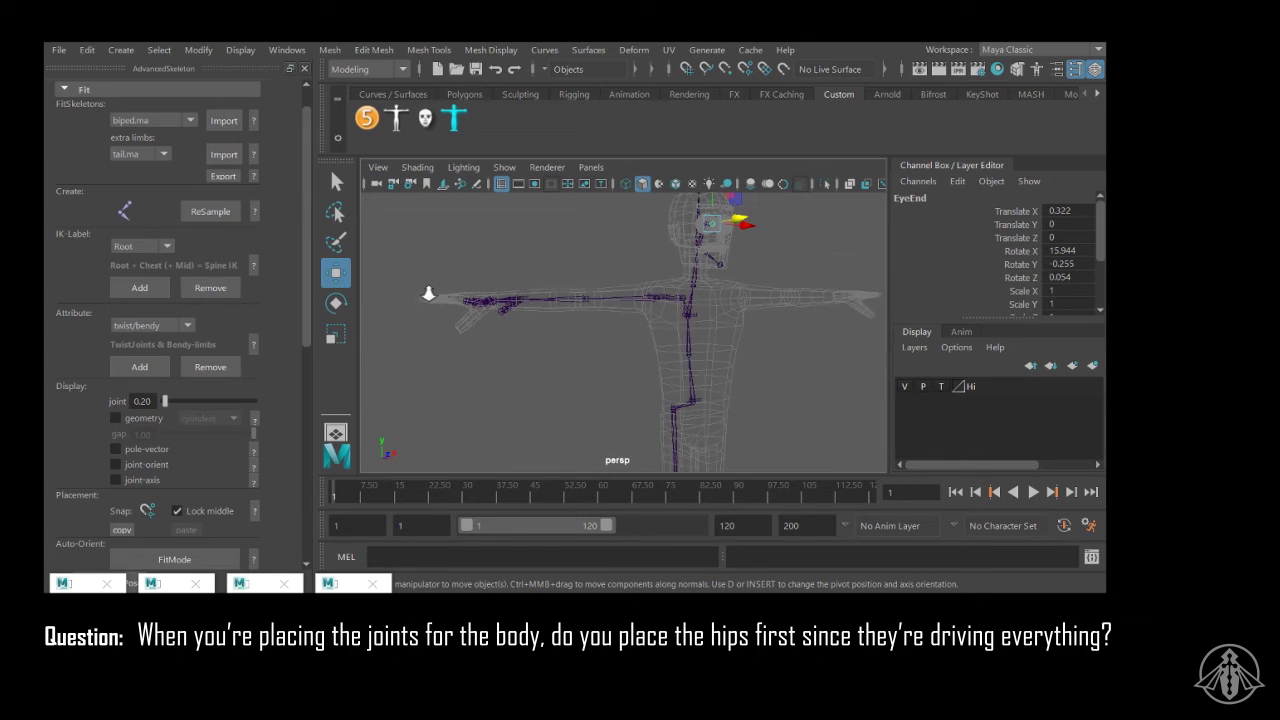
alt+right_drag(429, 293, 649, 328)
alt+middle_drag(601, 274, 632, 290)
mouse_move(632, 290)
alt+mouse_down()
mouse_move(651, 291)
mouse_move(622, 287)
alt+mouse_up()
click(608, 297)
alt+middle_drag(534, 276, 654, 243)
click(597, 277)
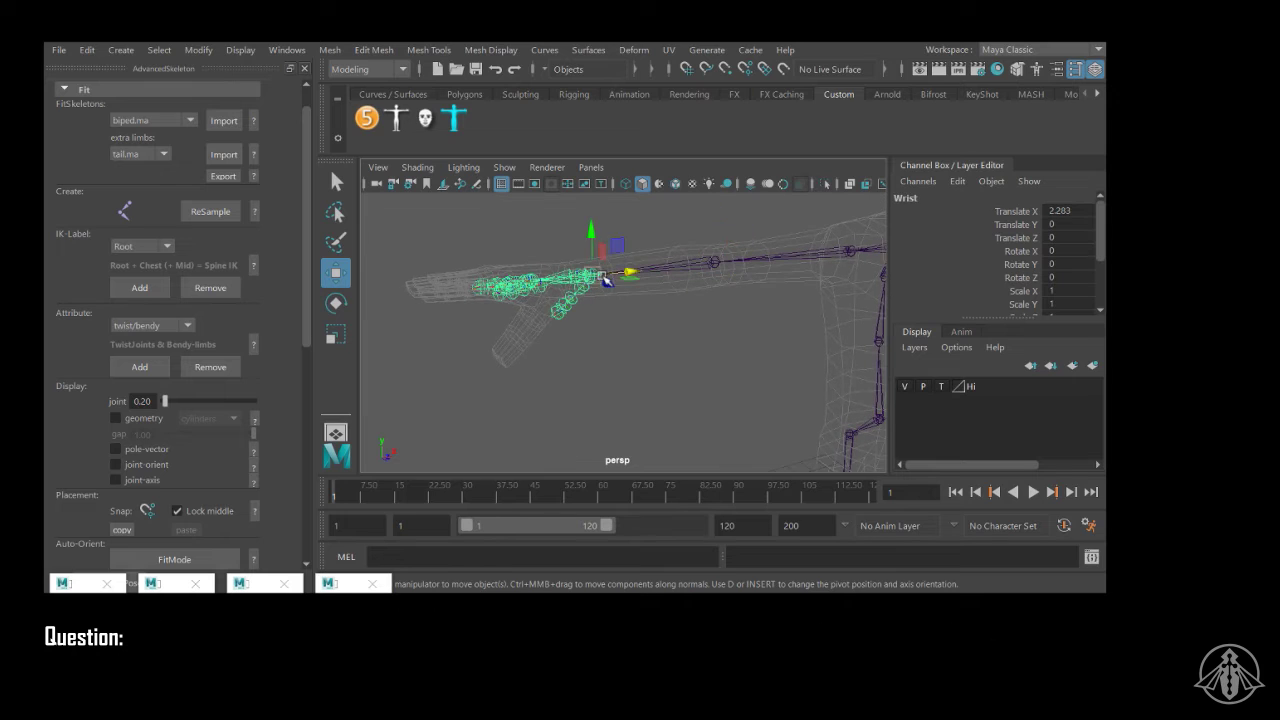
drag(635, 268, 595, 273)
alt+drag(571, 319, 735, 345)
alt+middle_drag(735, 345, 655, 261)
alt+drag(656, 261, 652, 265)
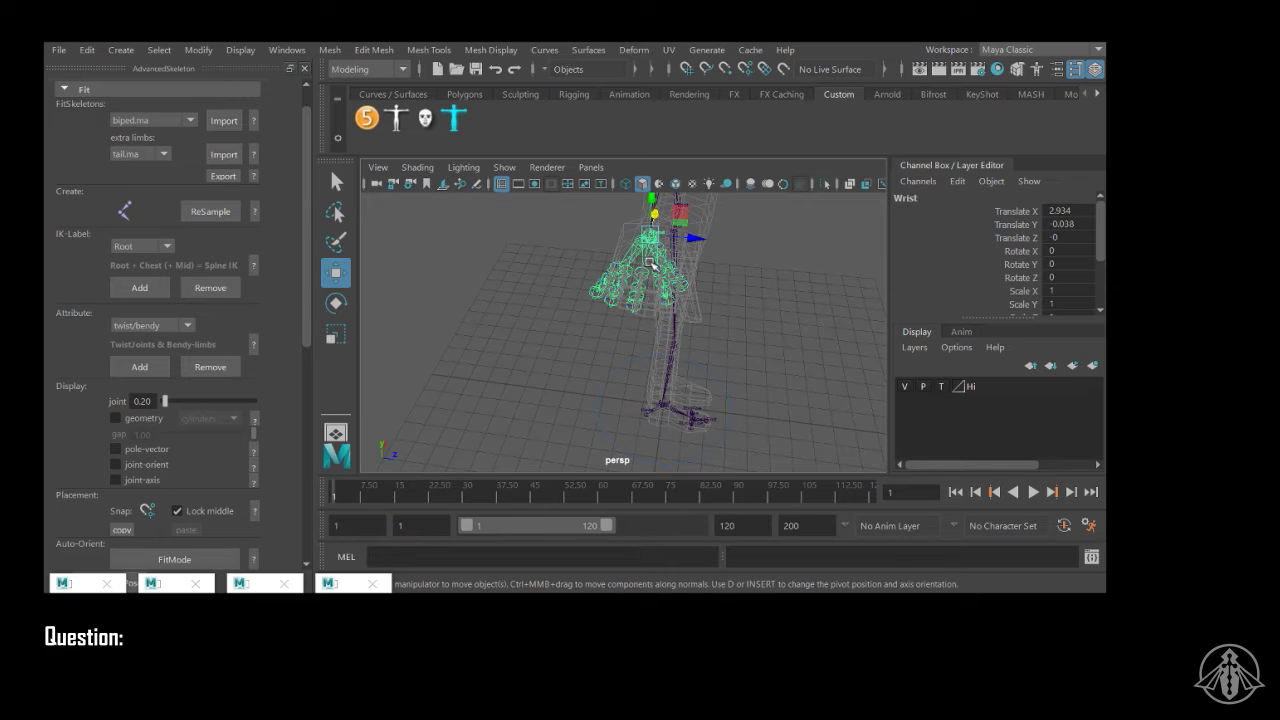
Step: Examine the Fit options for skeleton import, IK labels, attributes, display and placement, and the Auto-Orient FitMode control
scroll(141, 309, up, 1)
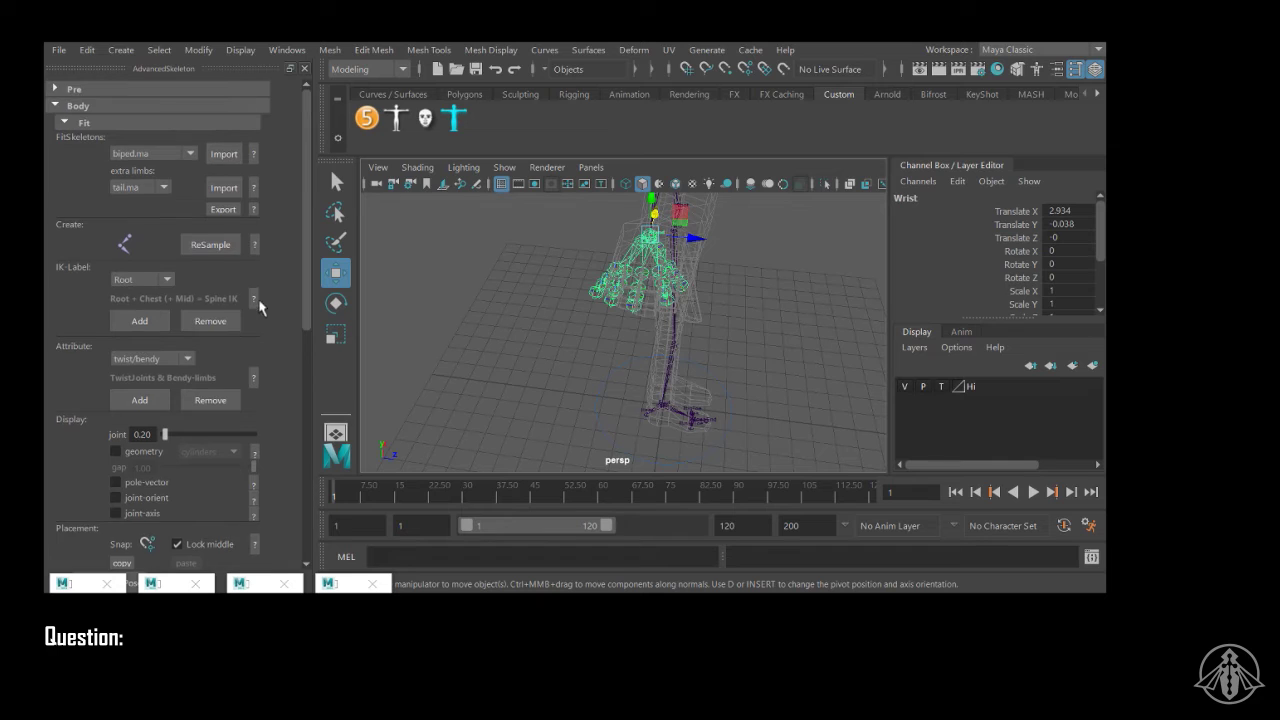
scroll(215, 309, down, 1)
scroll(217, 308, down, 5)
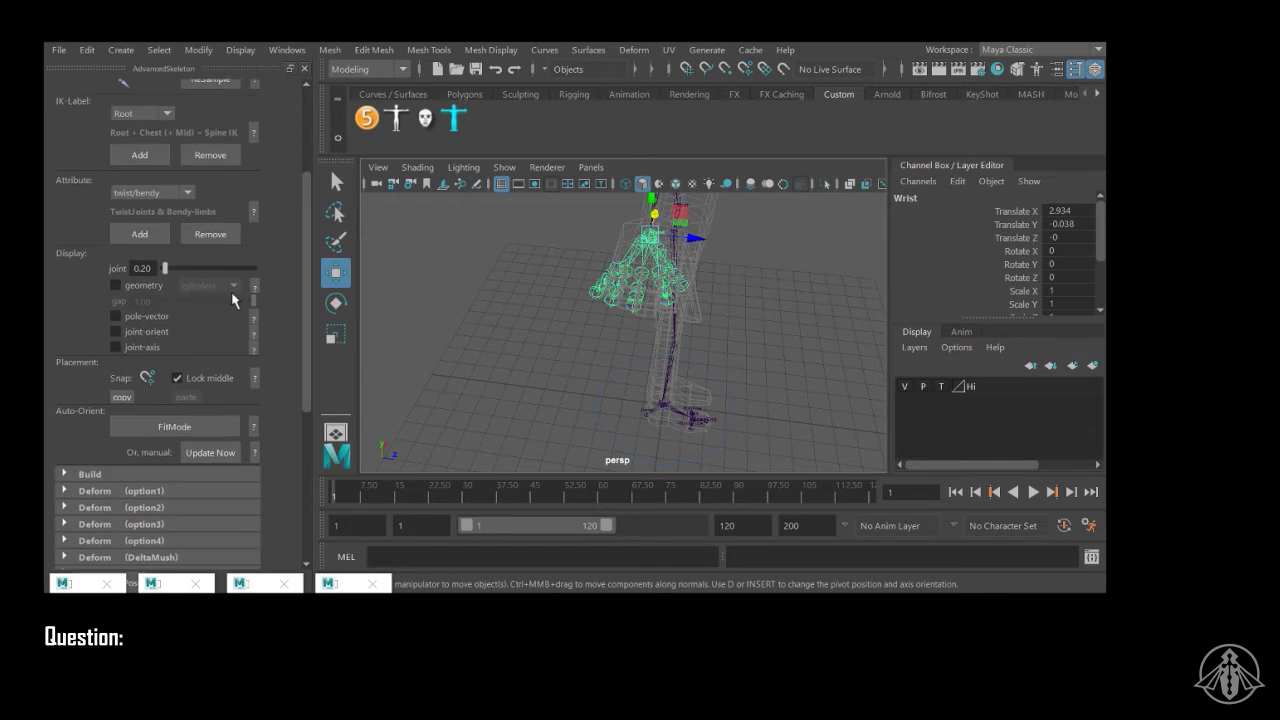
scroll(233, 296, down, 2)
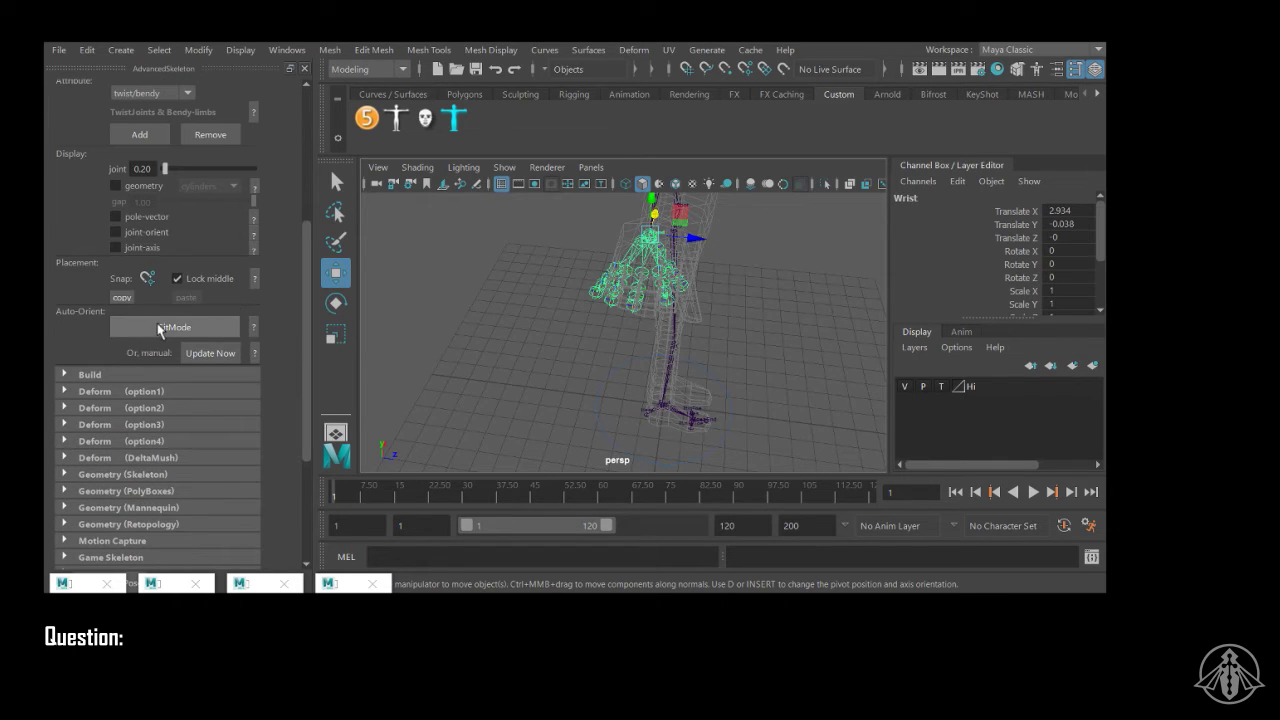
click(179, 330)
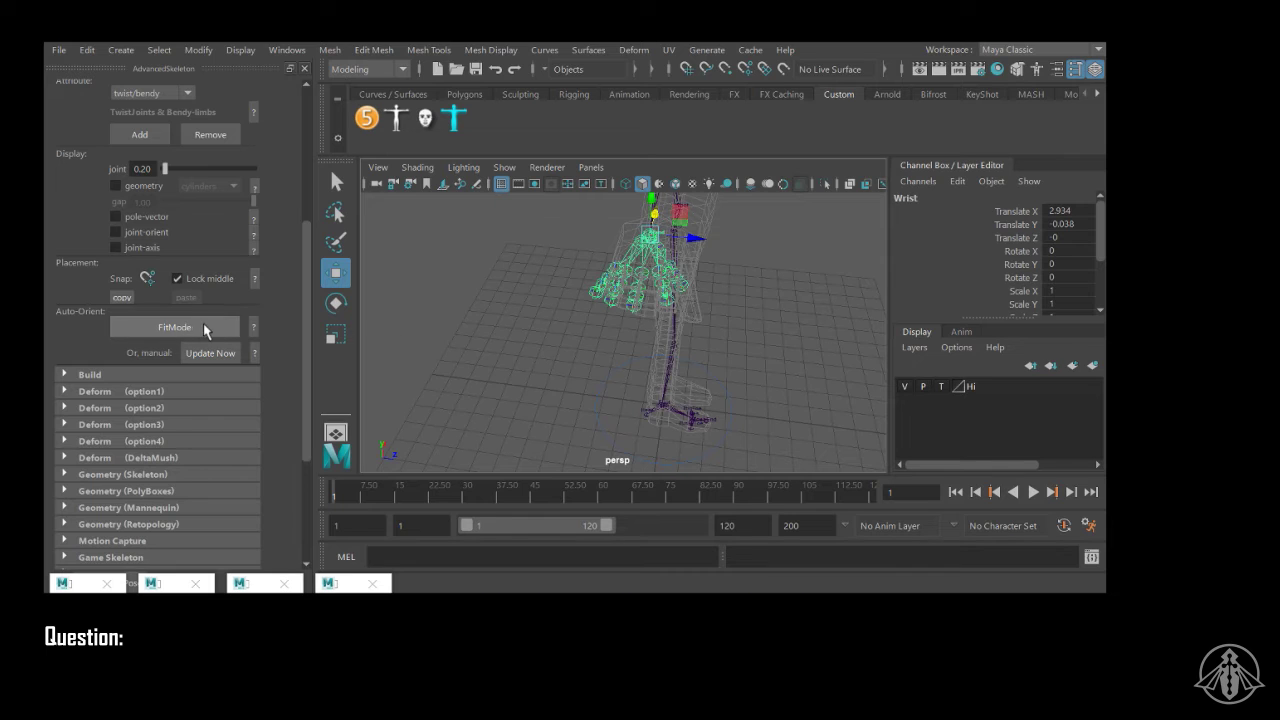
scroll(231, 305, up, 7)
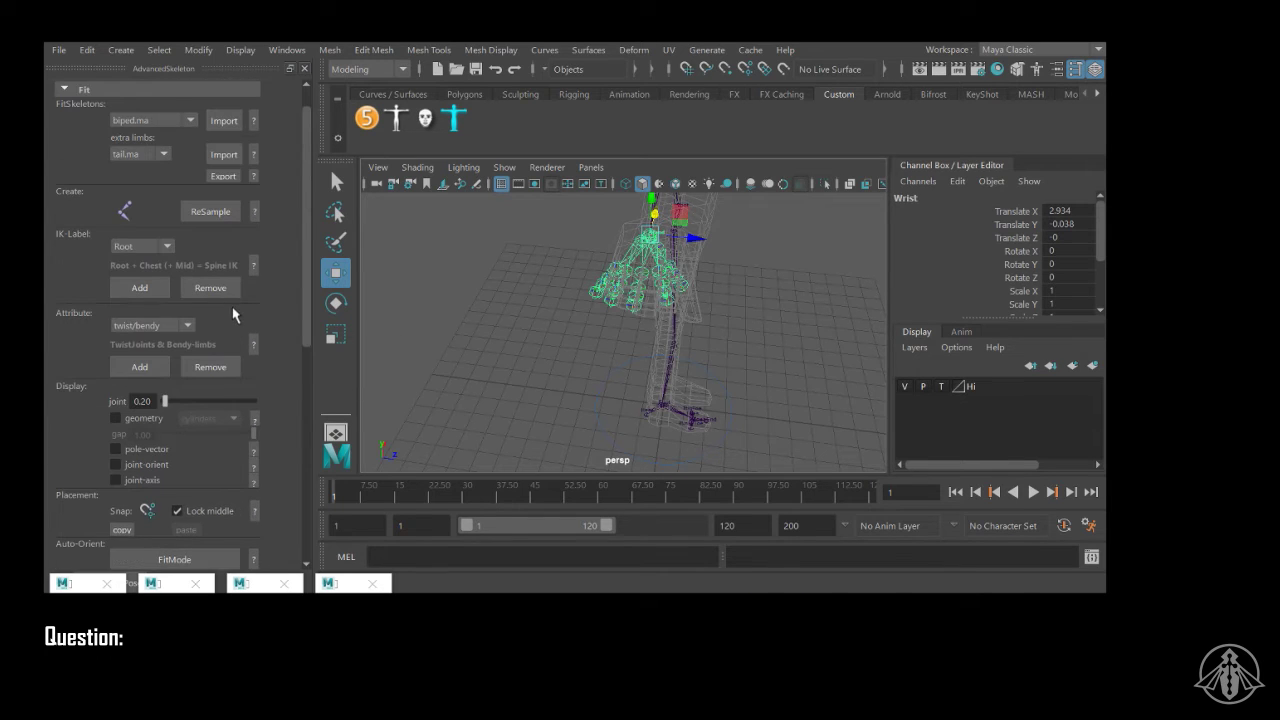
scroll(232, 303, up, 1)
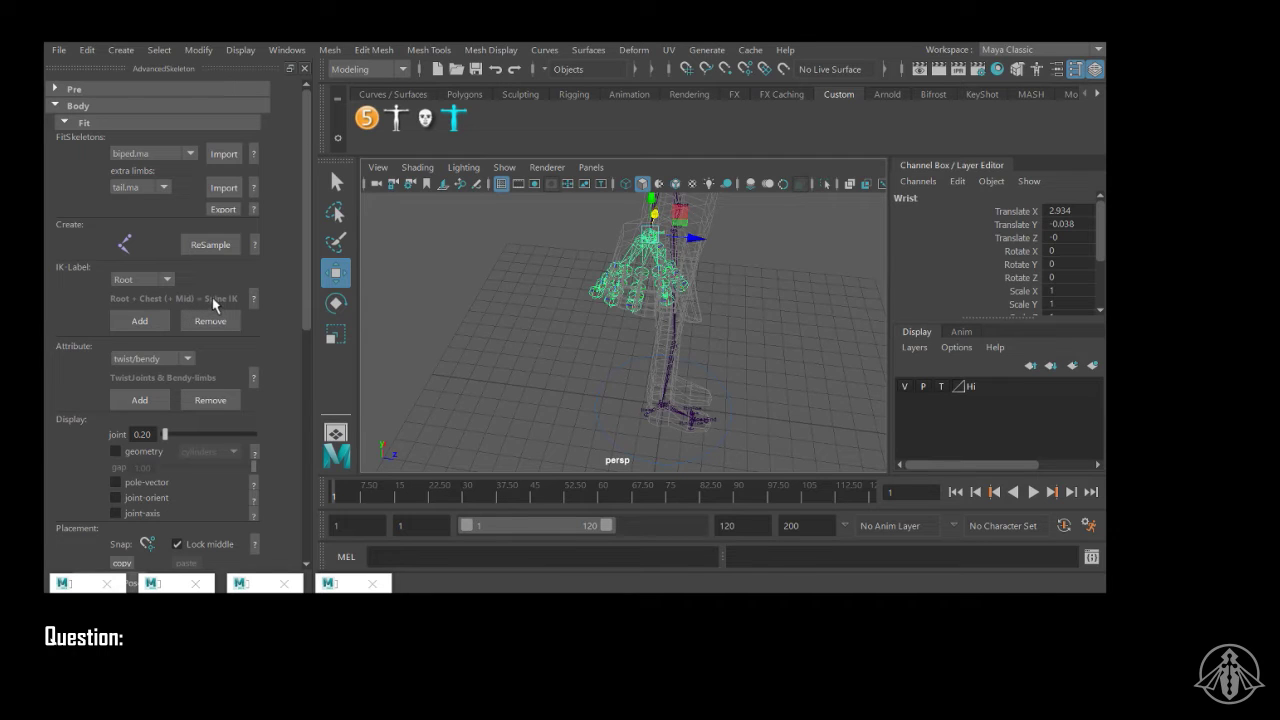
scroll(215, 302, down, 4)
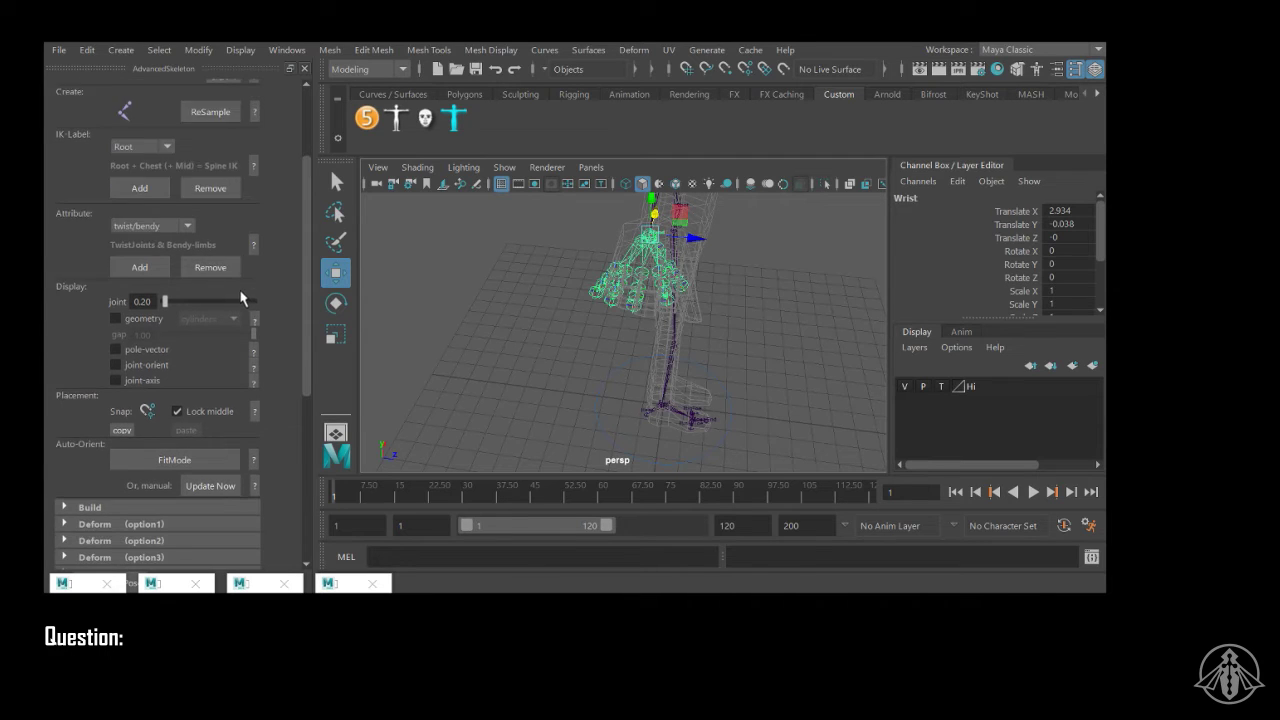
scroll(241, 298, down, 1)
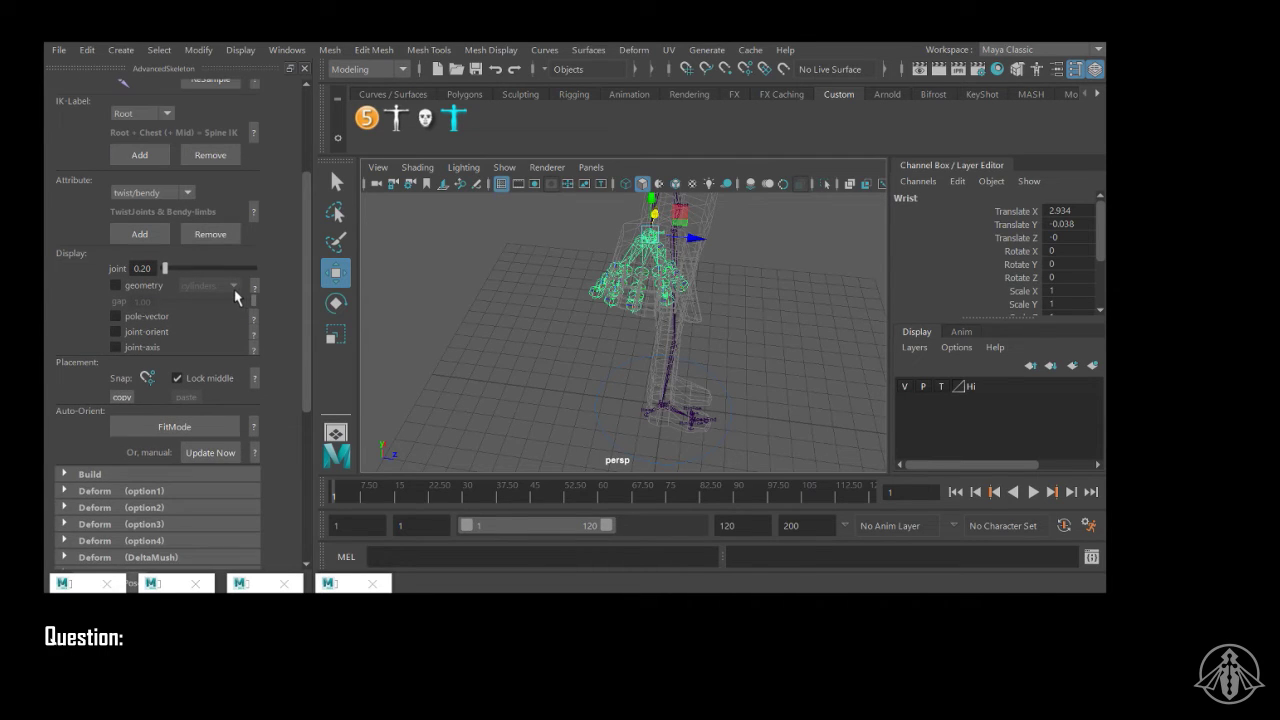
Step: Enable the joint-orient and geometry display for the fit skeleton, using cylinders
click(148, 331)
alt+drag(709, 277, 637, 334)
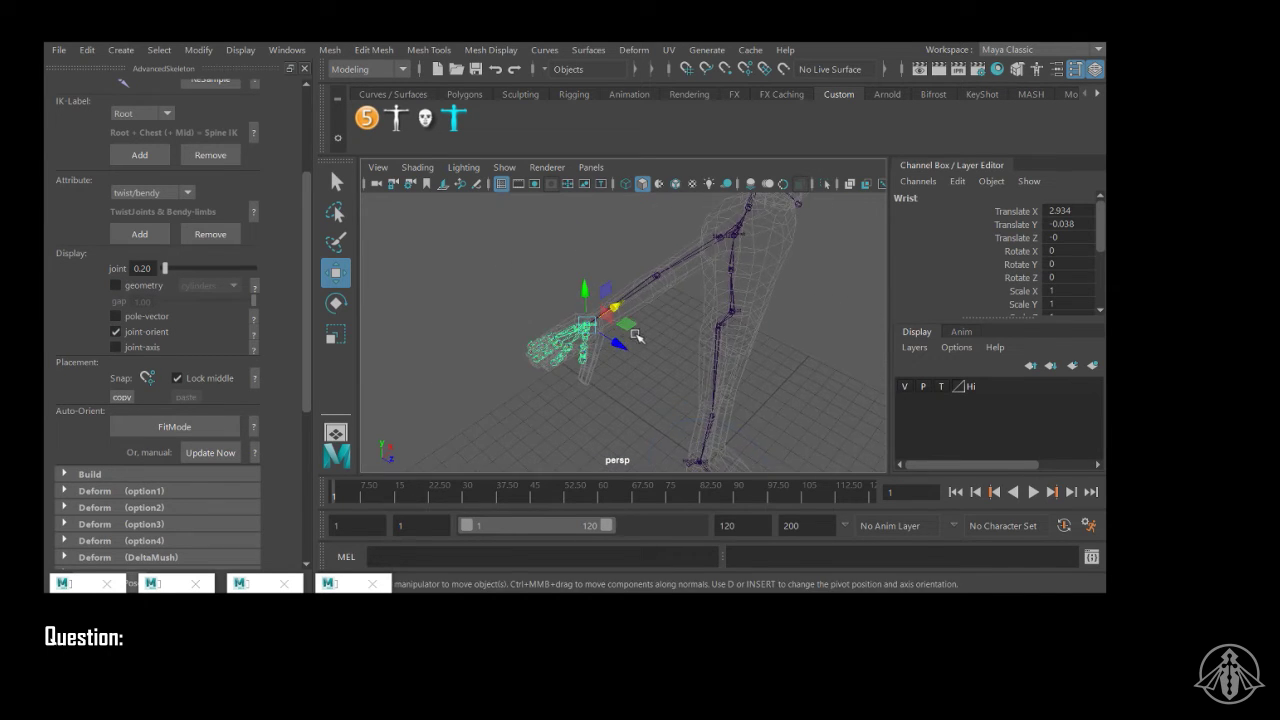
alt+right_drag(637, 334, 632, 345)
alt+drag(632, 345, 711, 331)
alt+right_drag(711, 331, 666, 331)
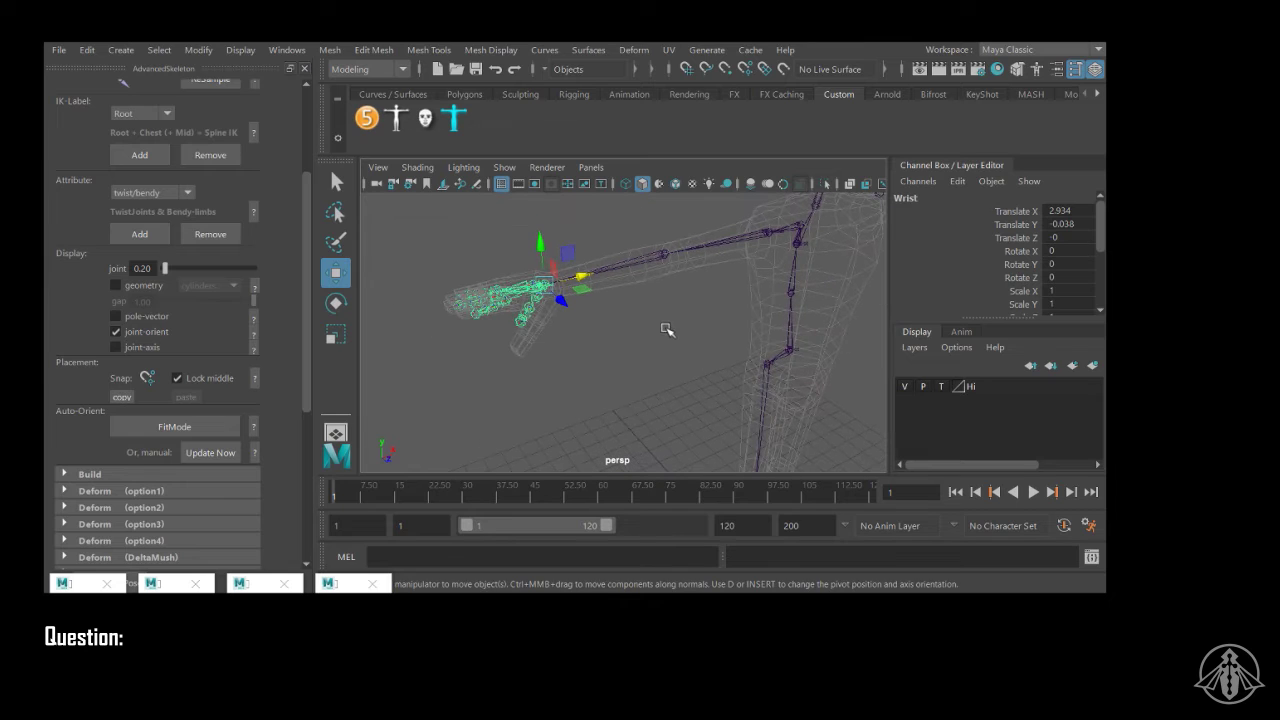
click(116, 287)
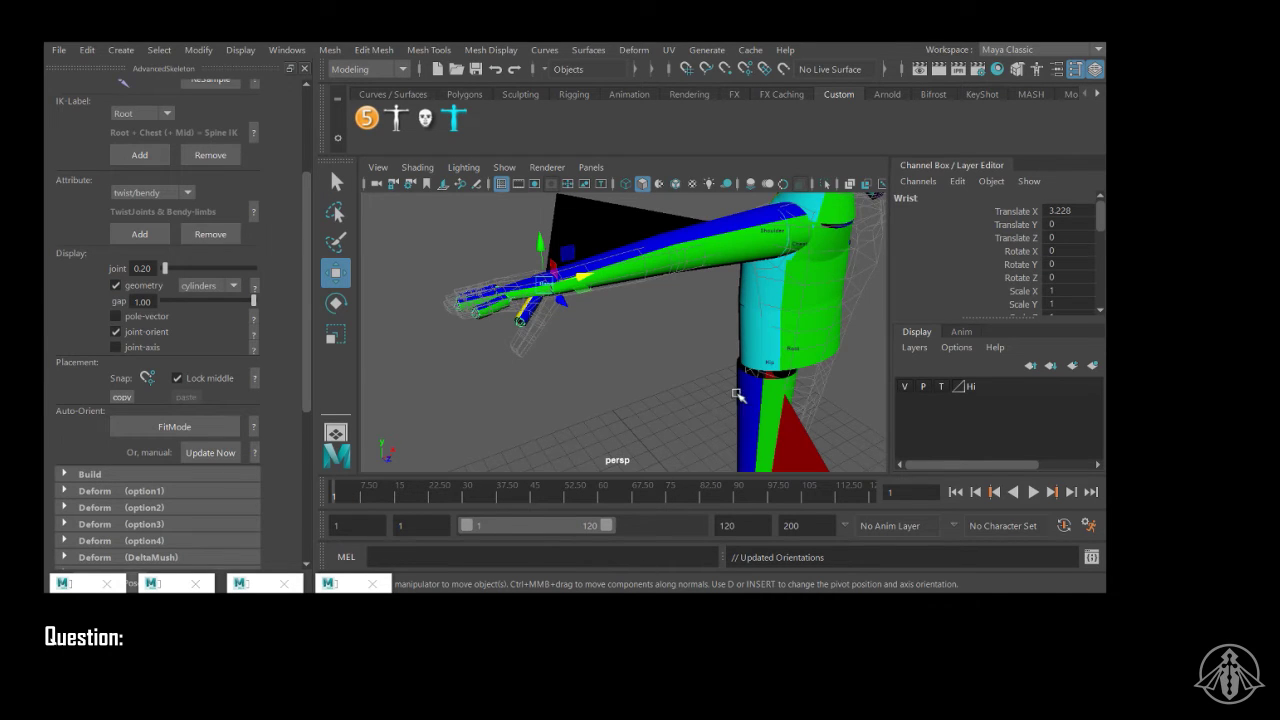
alt+right_drag(738, 395, 562, 340)
alt+drag(562, 340, 671, 304)
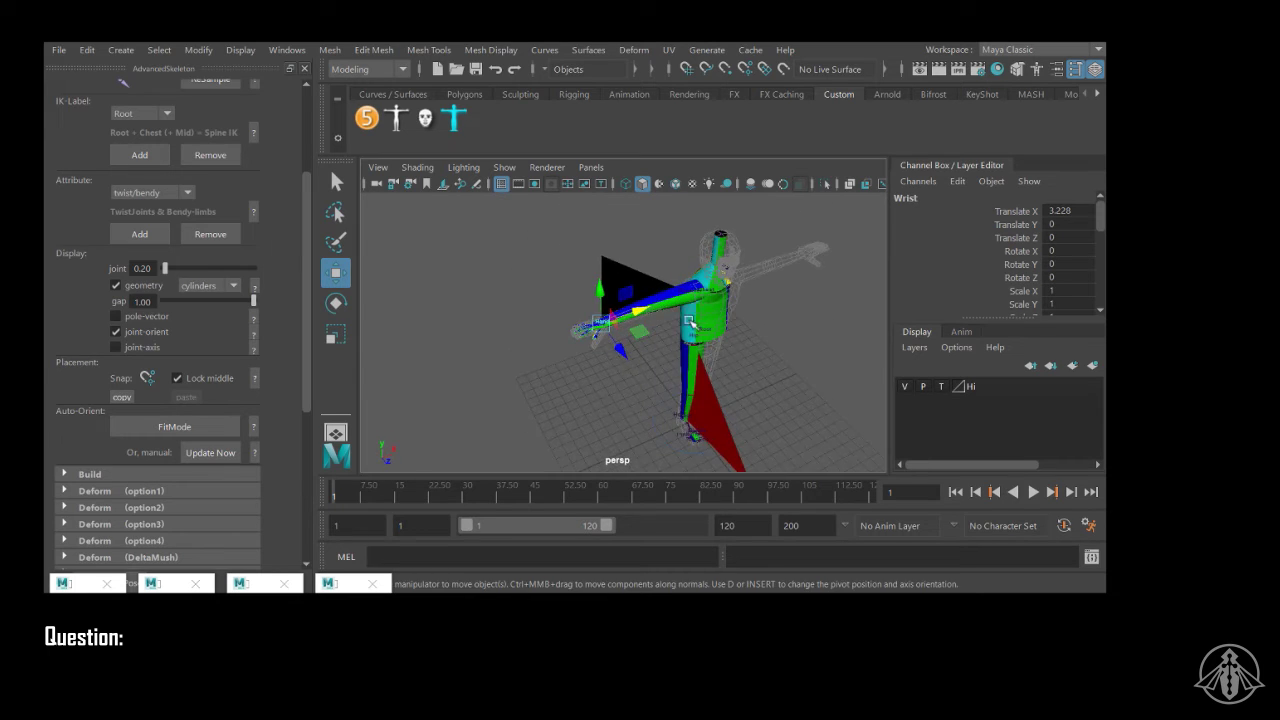
alt+drag(731, 381, 738, 336)
alt+middle_drag(728, 315, 724, 370)
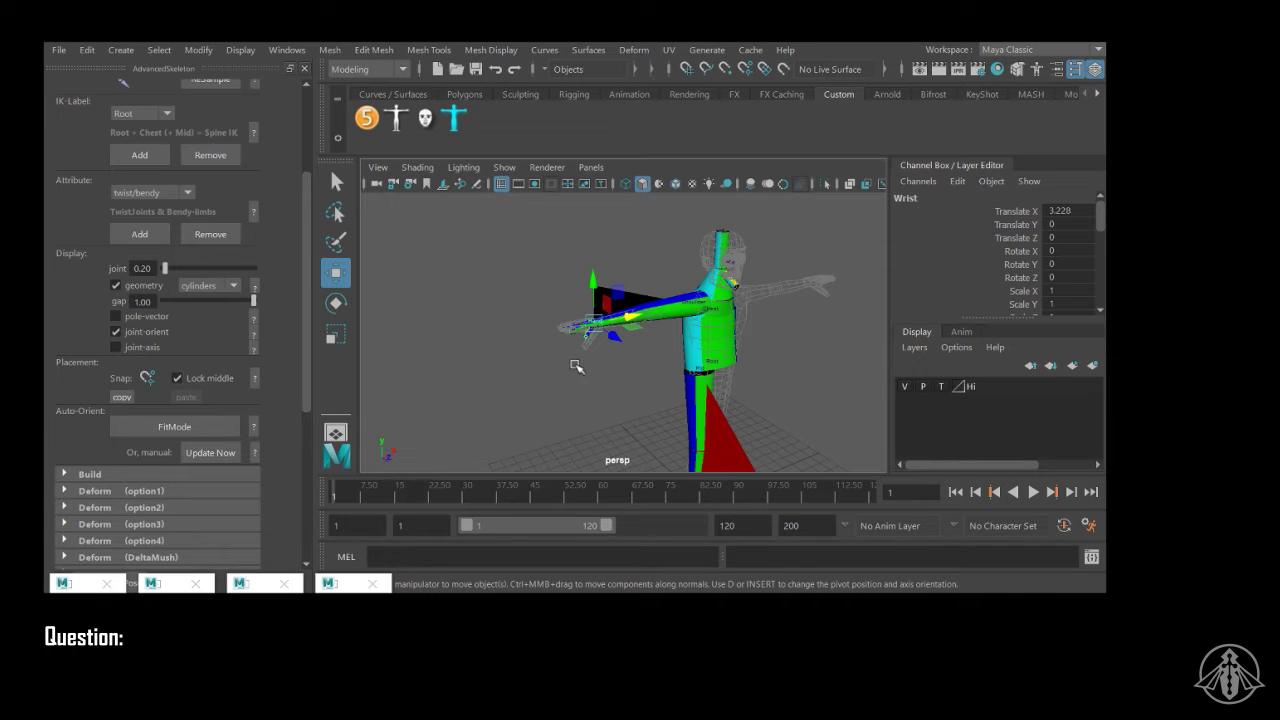
Step: Preview the fit skeleton geometry as boxes, spheres and bones, and restore the cylinders
click(233, 286)
click(222, 319)
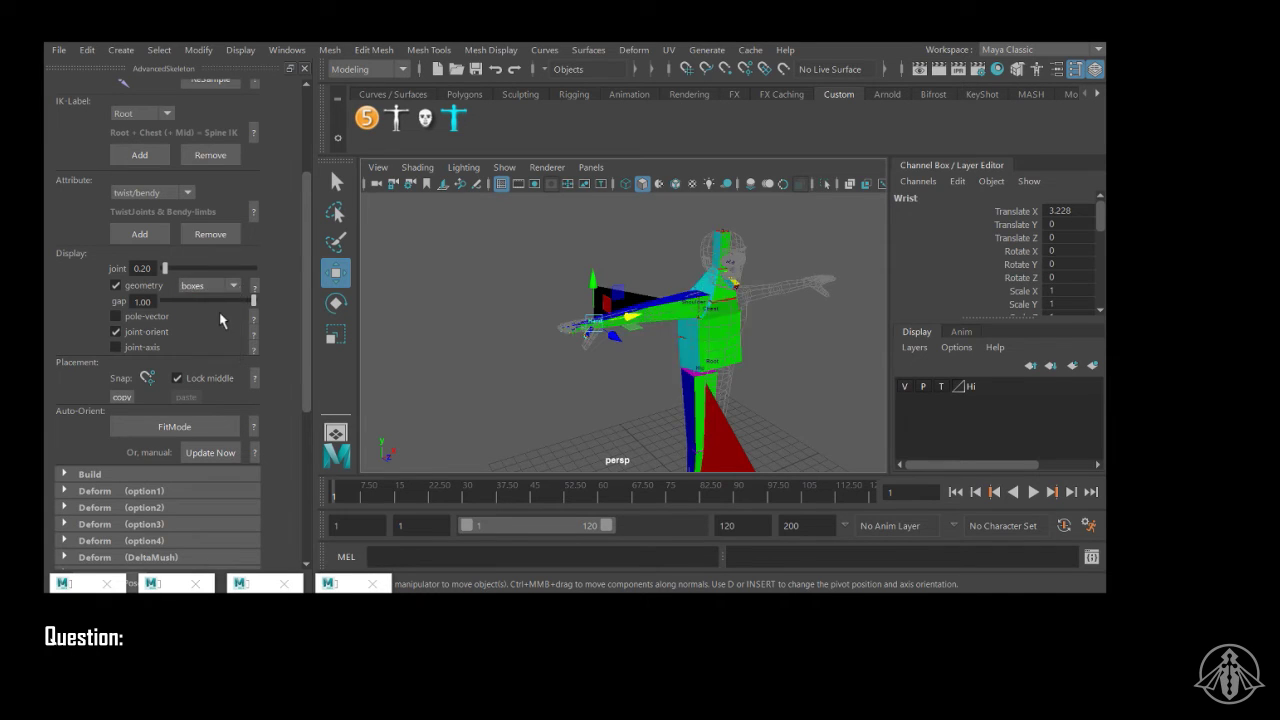
click(233, 286)
click(222, 342)
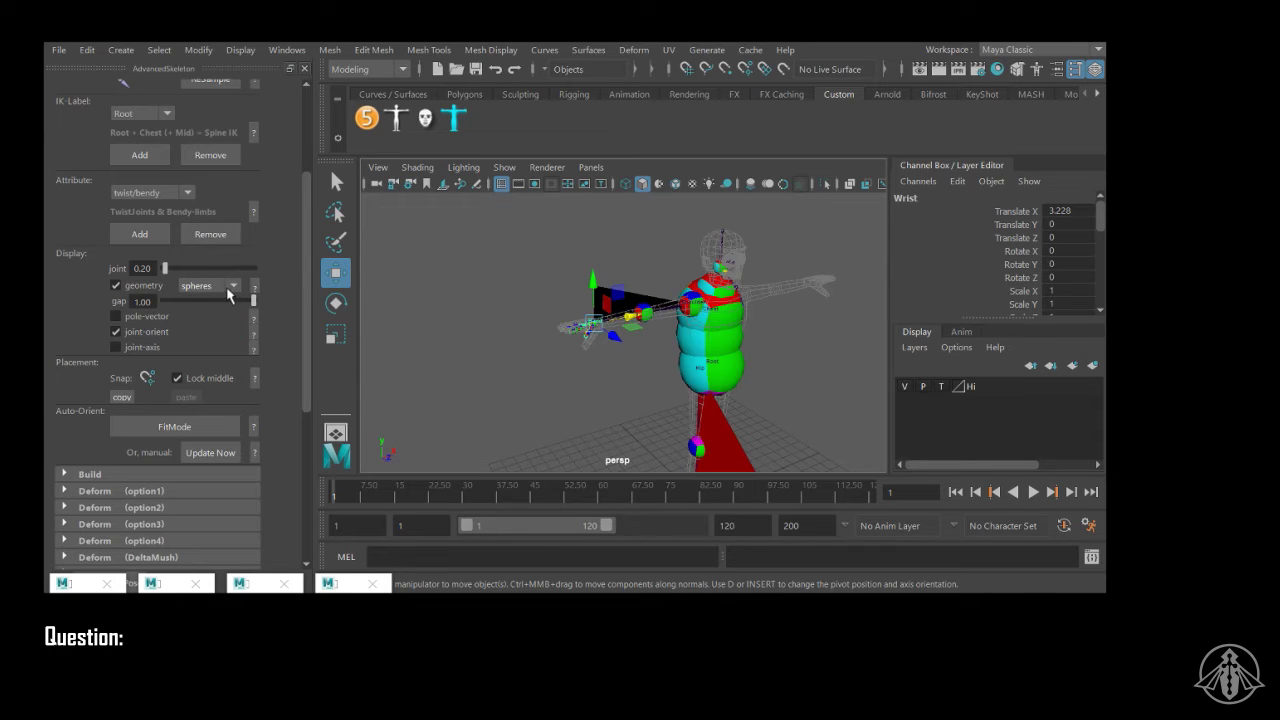
click(229, 291)
click(215, 353)
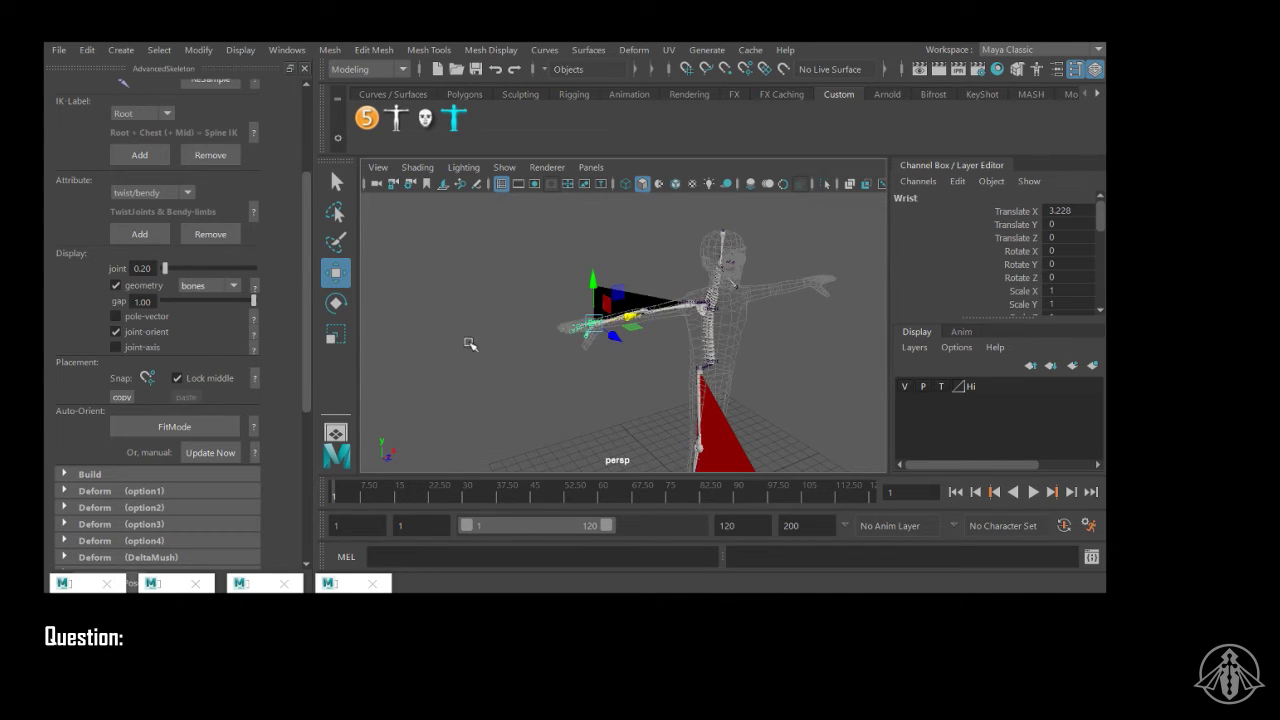
alt+right_drag(587, 323, 746, 362)
alt+drag(746, 362, 671, 349)
click(222, 285)
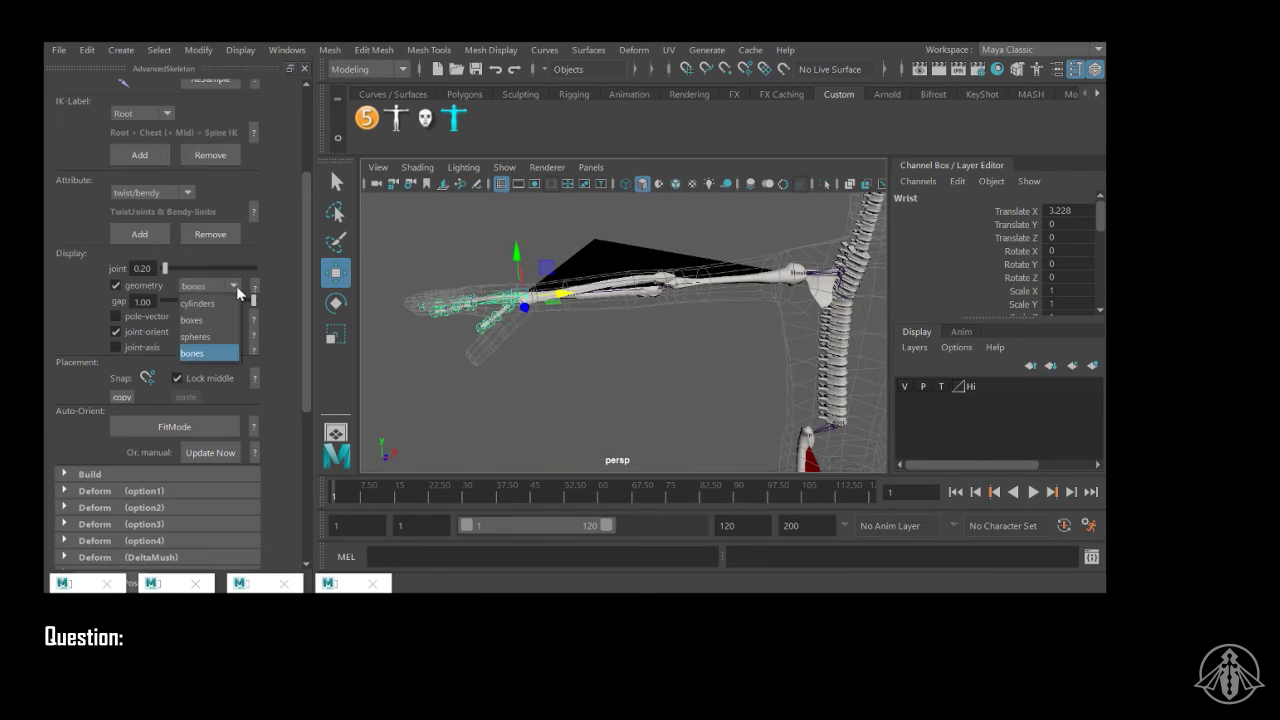
click(215, 303)
alt+drag(649, 268, 606, 287)
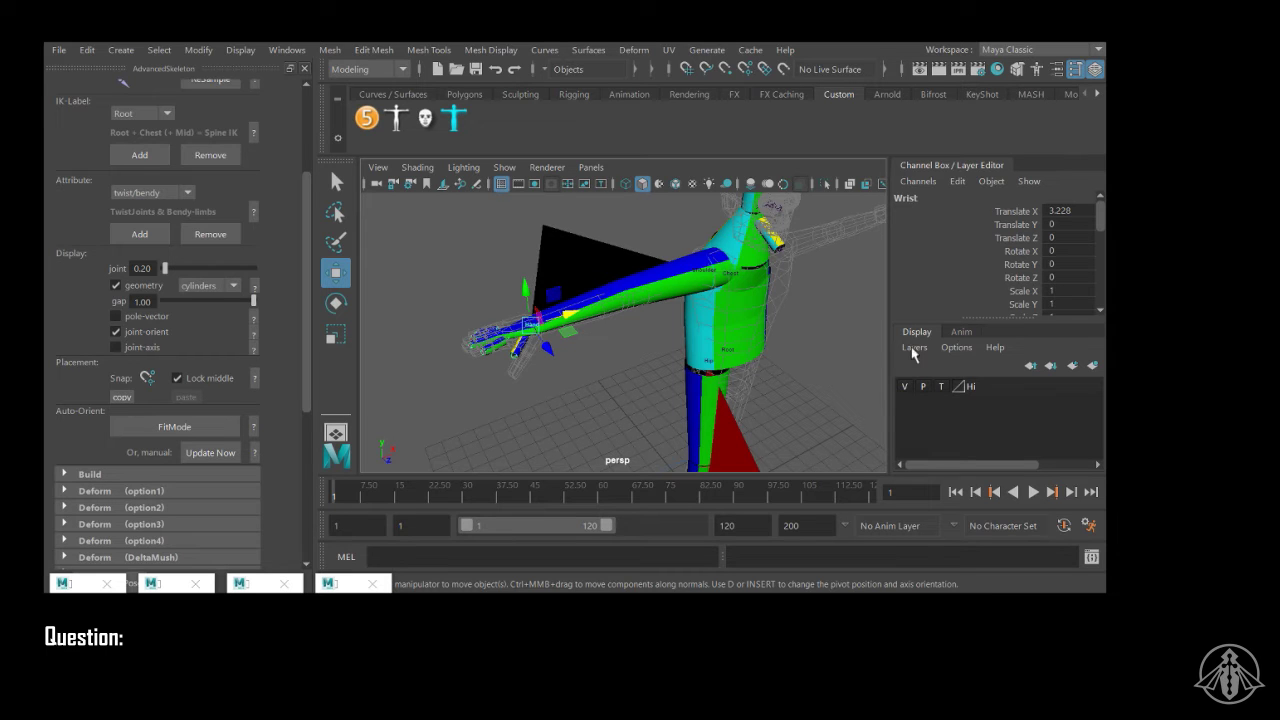
Step: Examine the coloured cylinder geometry along the arm and torso from several angles
alt+drag(768, 312, 748, 360)
alt+right_drag(748, 360, 716, 362)
alt+drag(716, 362, 711, 386)
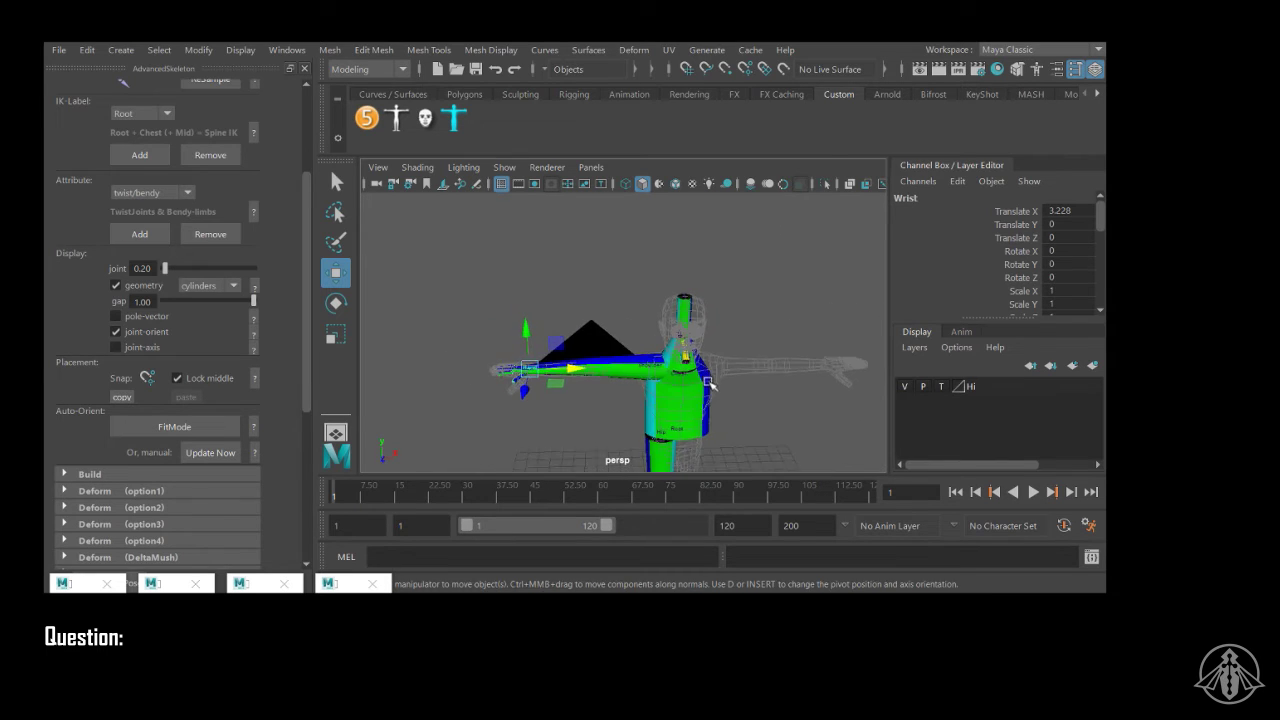
alt+right_drag(711, 386, 689, 420)
alt+middle_drag(689, 420, 699, 385)
alt+right_drag(490, 340, 634, 394)
alt+middle_drag(634, 394, 682, 343)
alt+drag(682, 343, 728, 396)
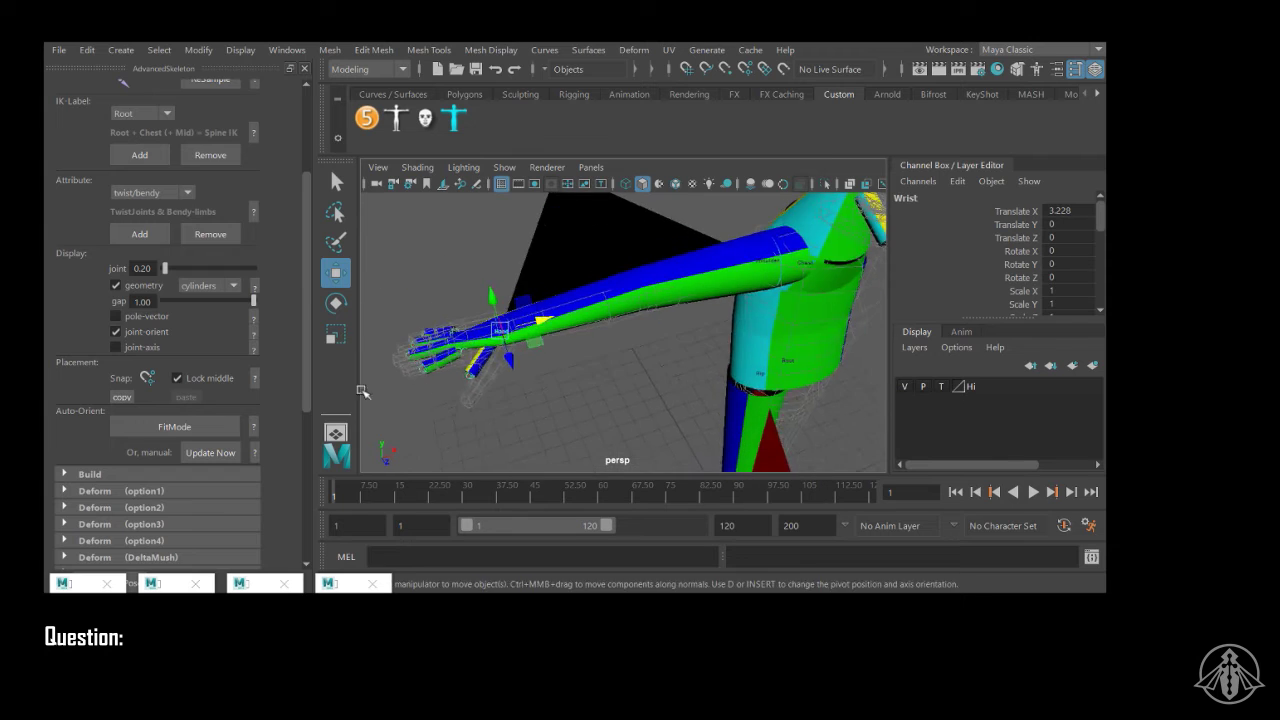
Step: Try moving the ThumbFinger1 joint away from the hand, and undo the moves
alt+right_drag(364, 392, 445, 408)
alt+middle_drag(445, 408, 692, 366)
click(534, 321)
click(534, 321)
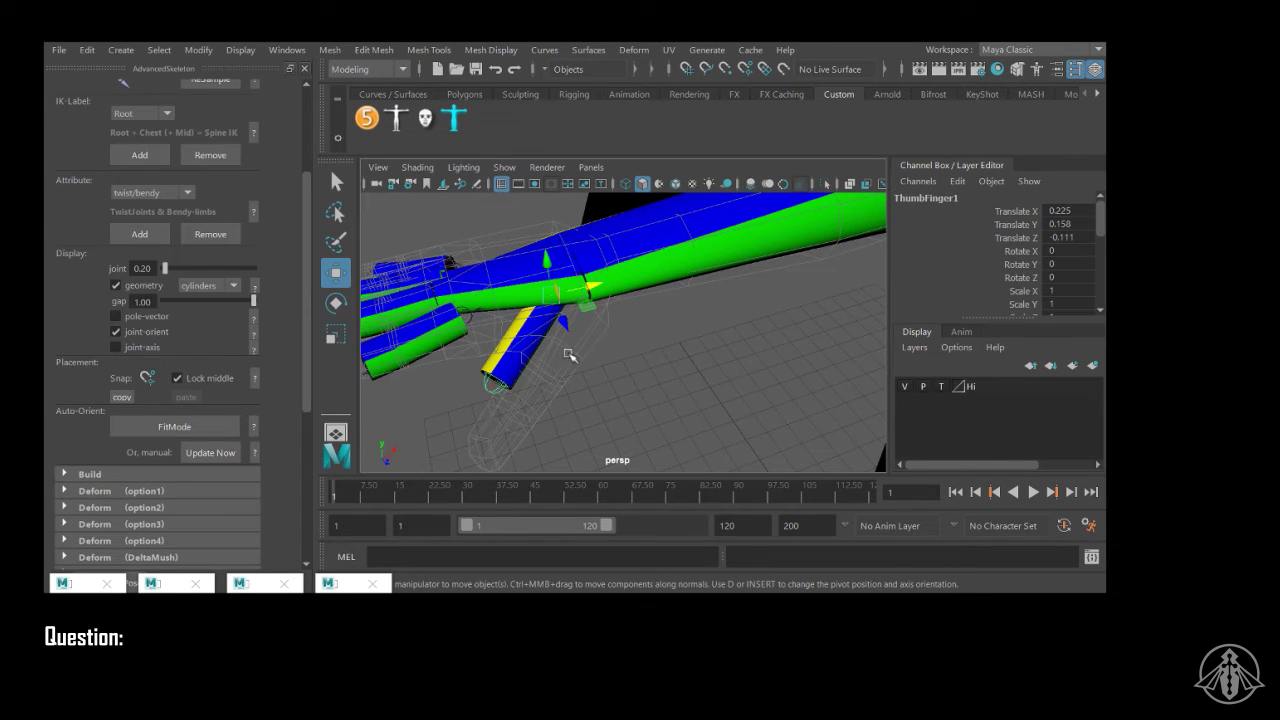
drag(555, 299, 665, 390)
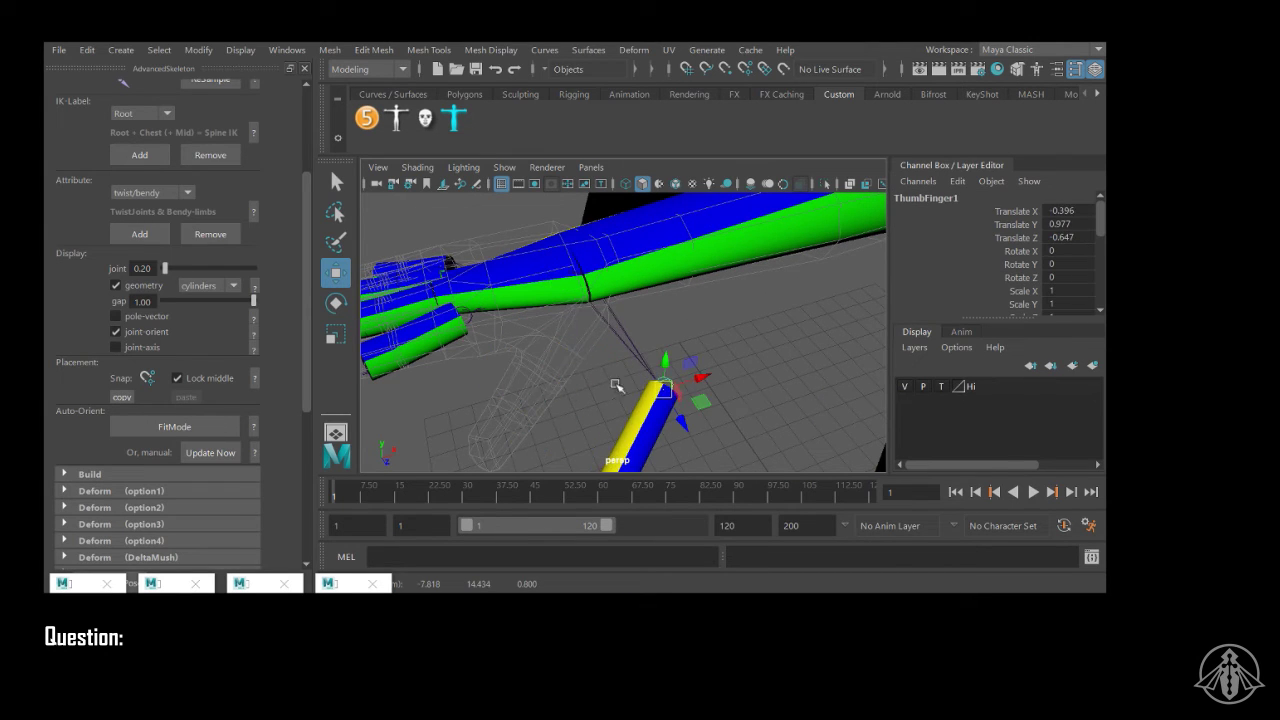
key(ctrl+z)
drag(549, 303, 612, 367)
key(ctrl+z)
key(ctrl+z)
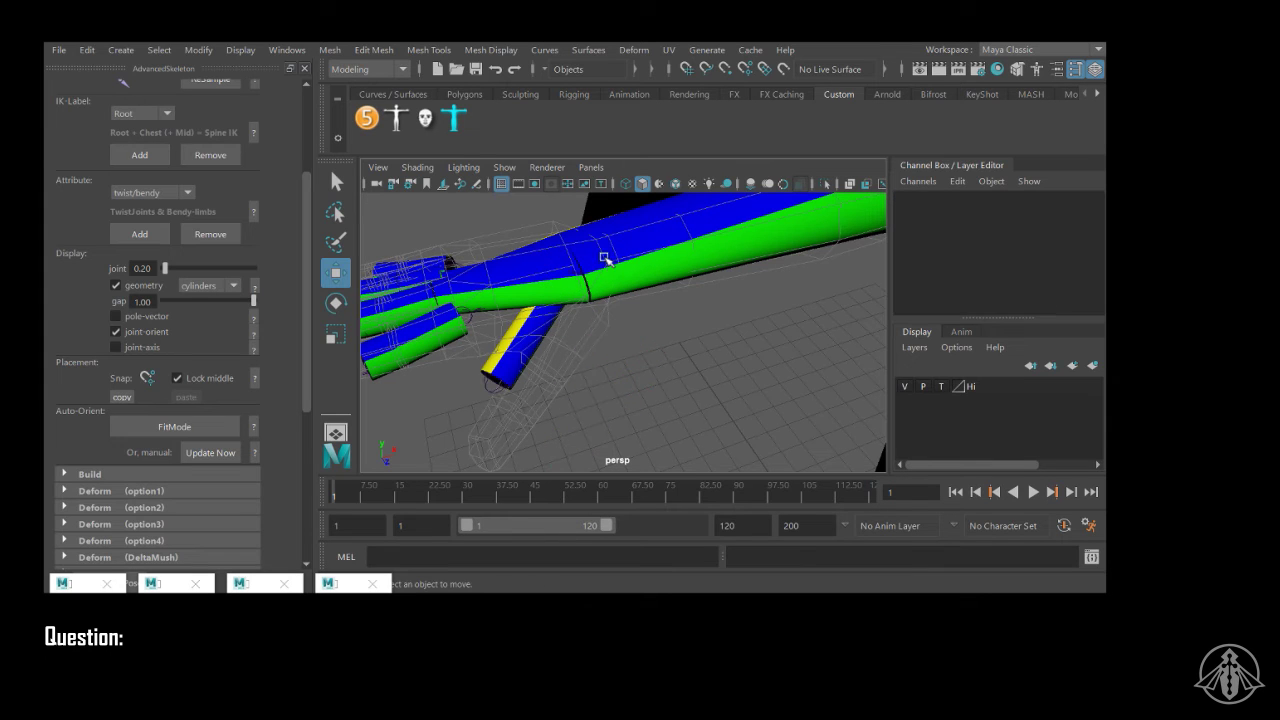
Step: Move the Wrist joint below the hand mesh and, in FitMode, try raising it back toward the hand
click(571, 267)
drag(571, 267, 553, 397)
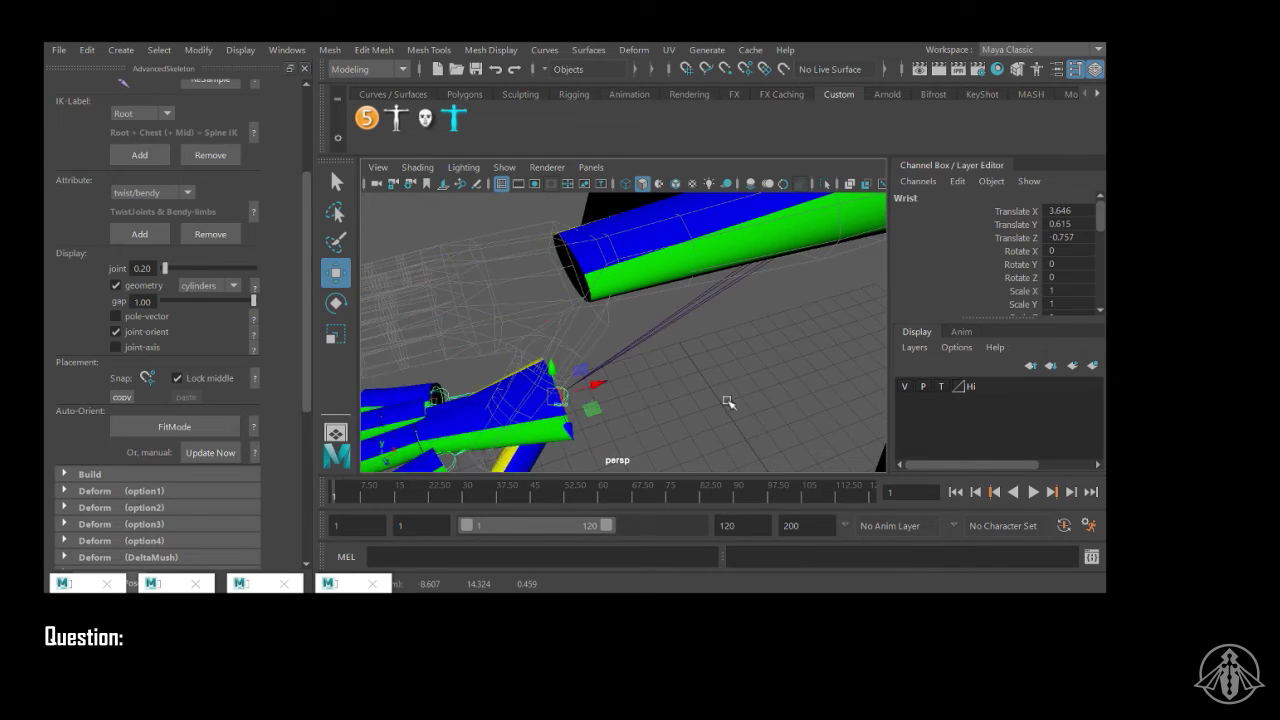
scroll(729, 402, down, 5)
alt+drag(729, 402, 576, 355)
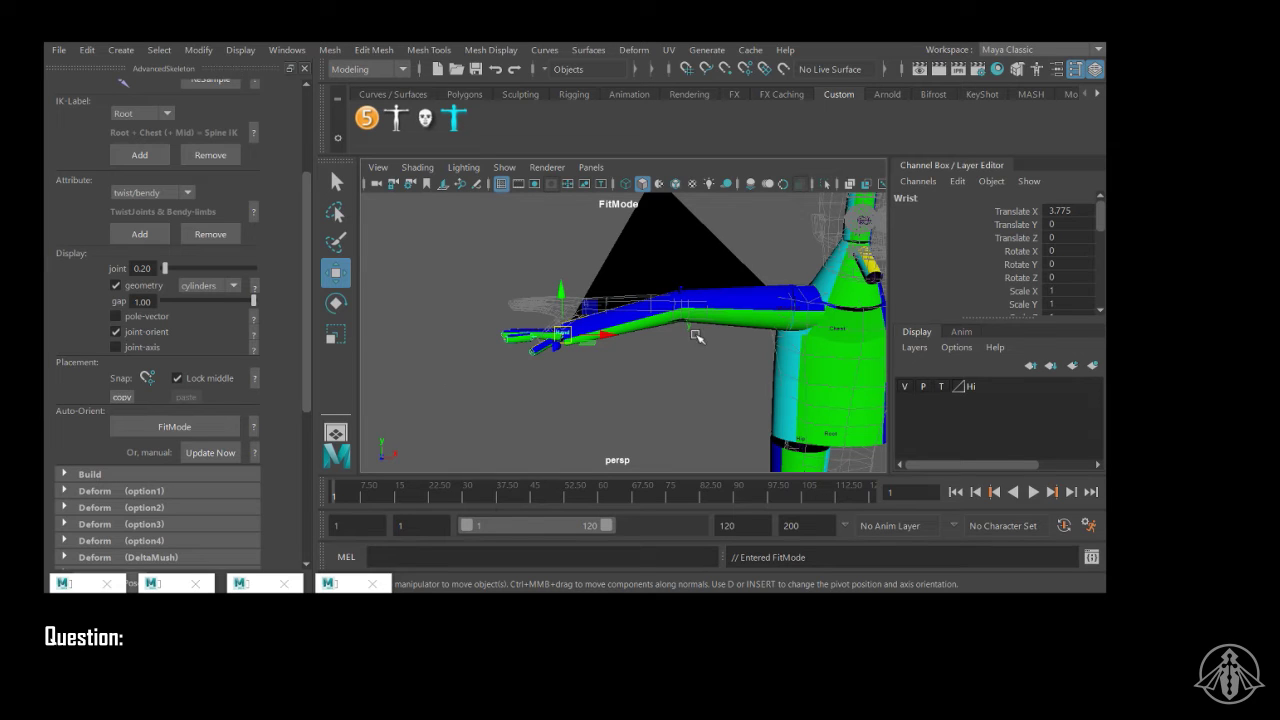
drag(553, 292, 562, 272)
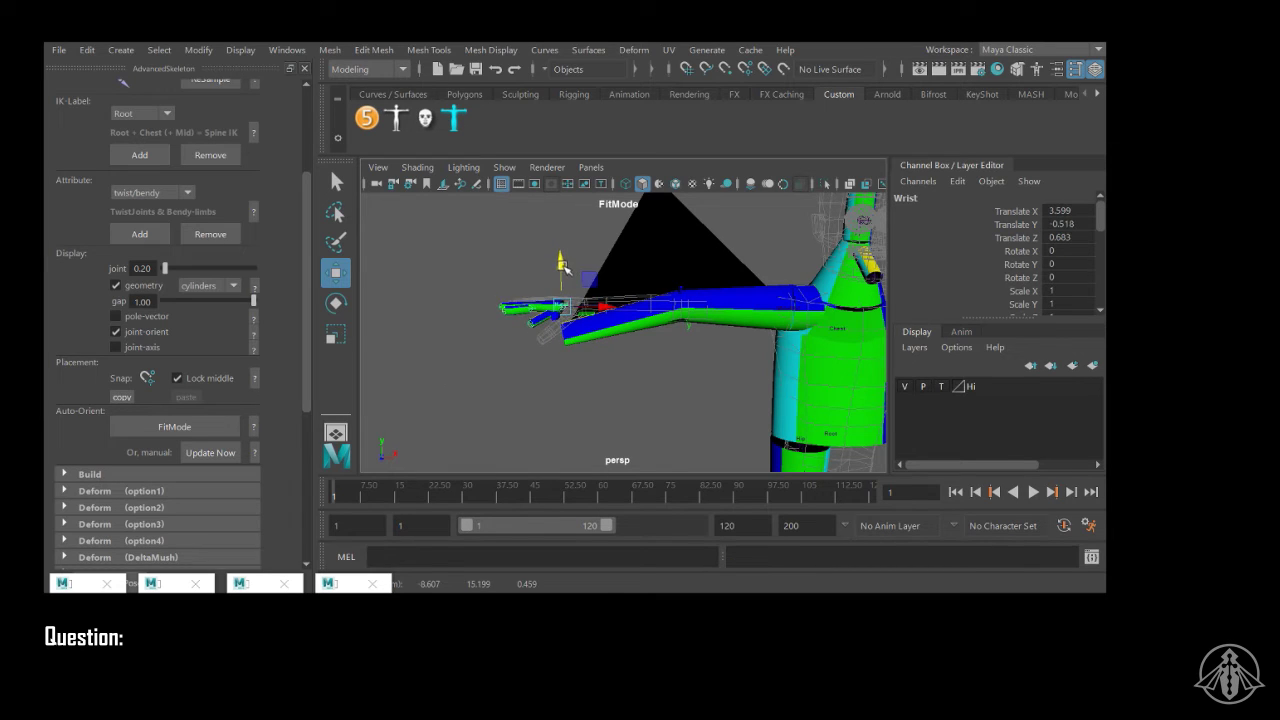
key(ctrl+z)
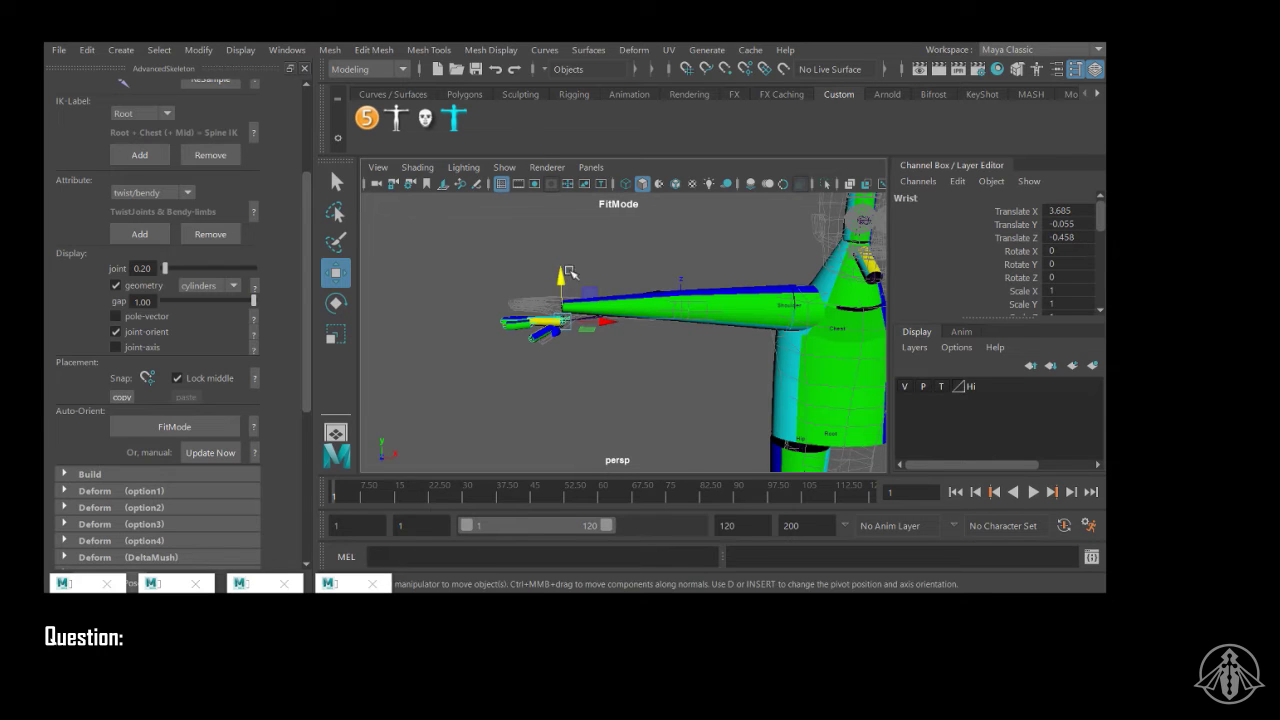
Step: Raise the Wrist joint back to the hand, exit FitMode, and try lowering the joint below the hand and back up
drag(565, 282, 567, 267)
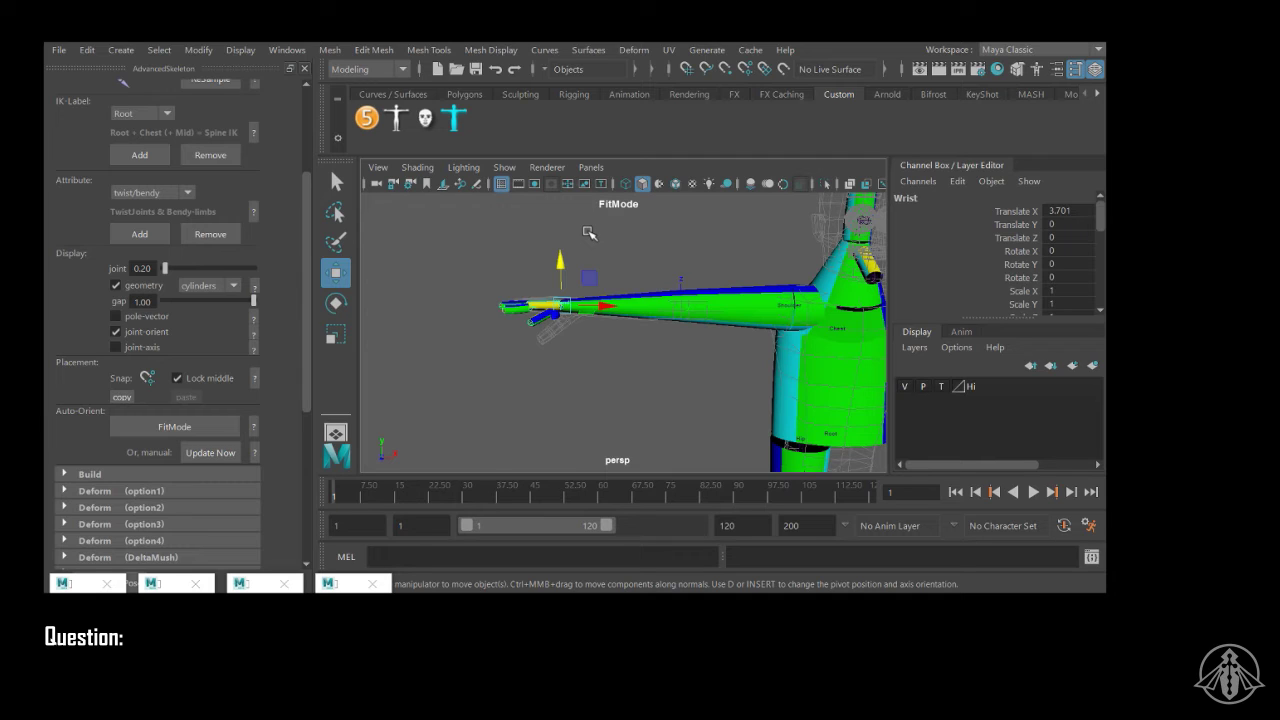
click(174, 426)
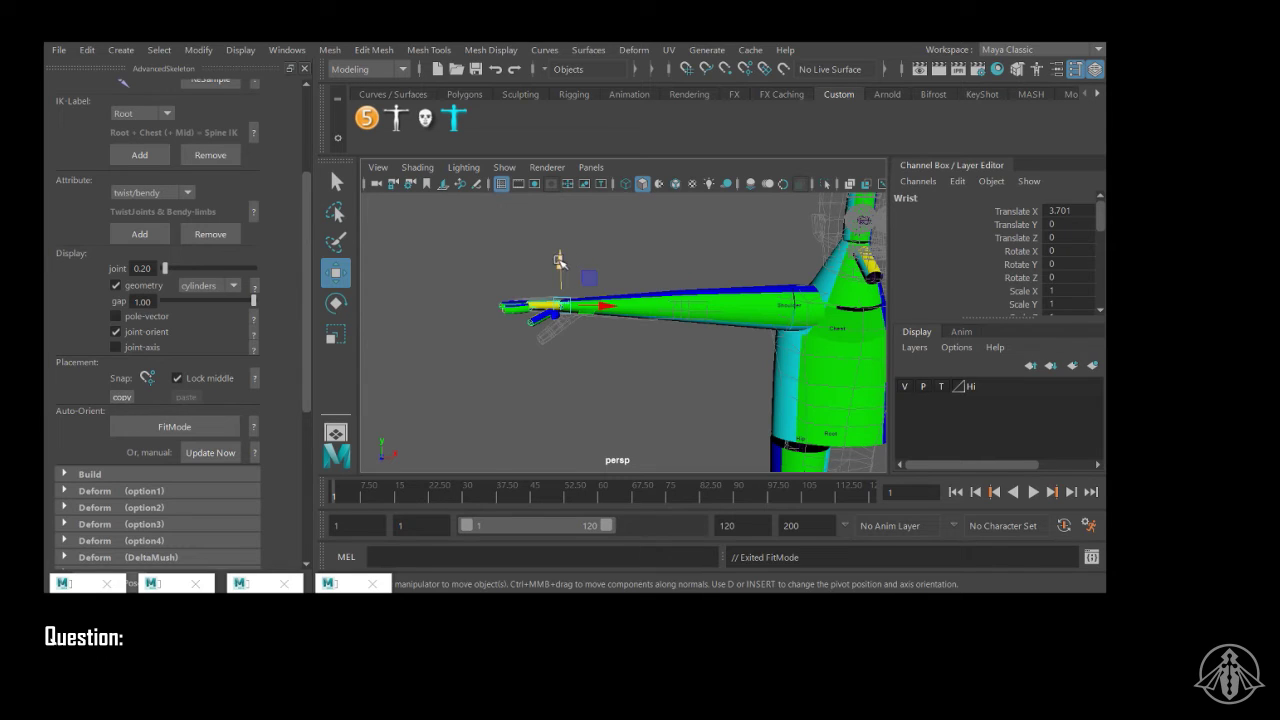
drag(559, 262, 562, 347)
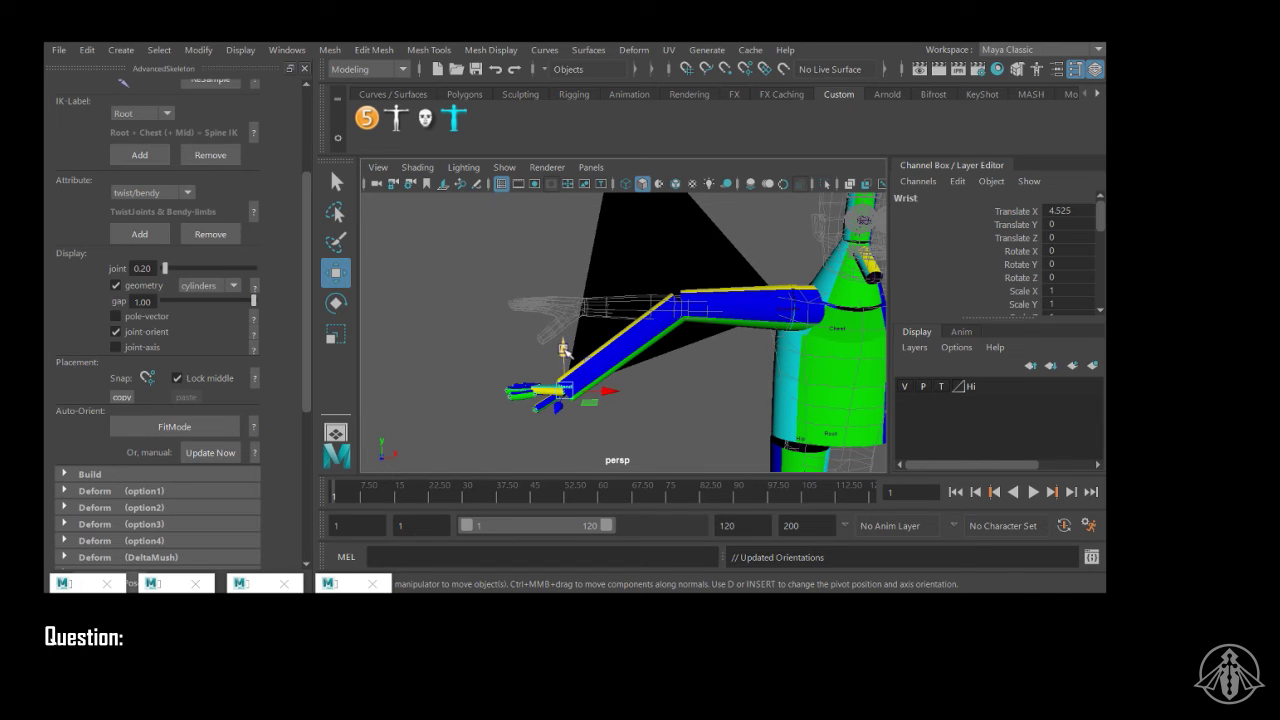
drag(564, 352, 597, 263)
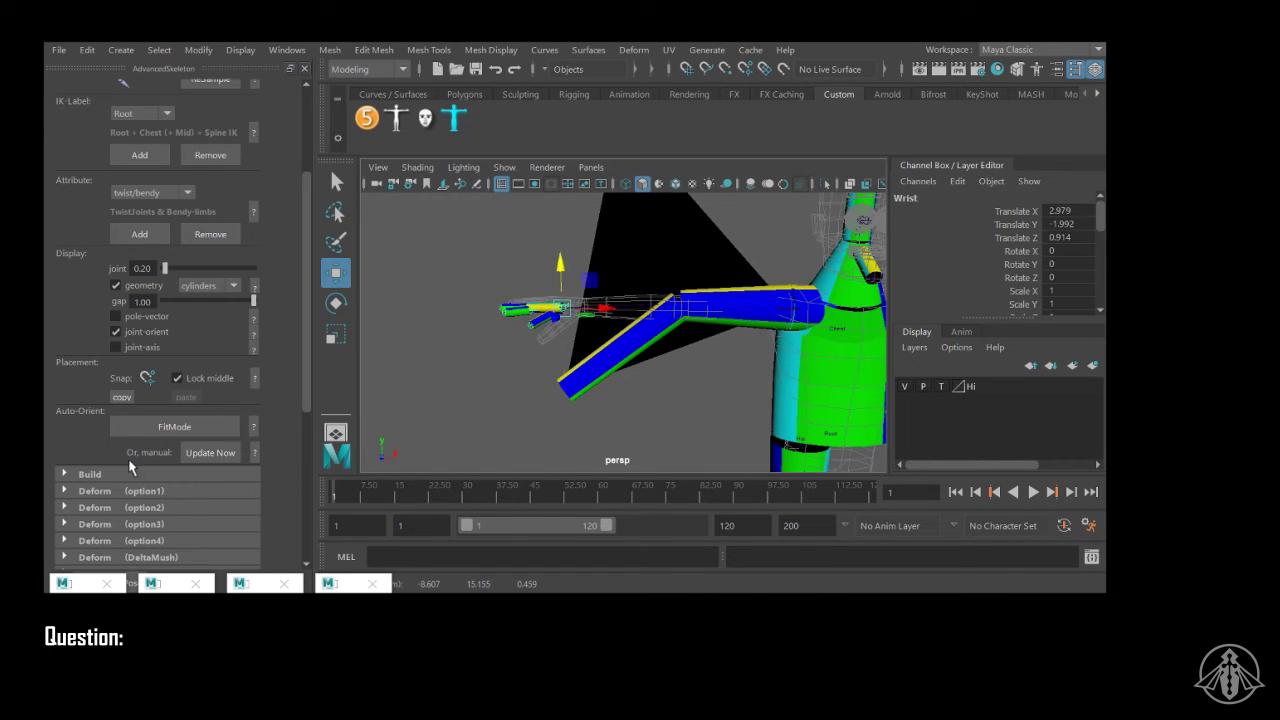
Step: Turn FitMode back on and nudge the Elbow joint slightly along its vertical axis
click(171, 425)
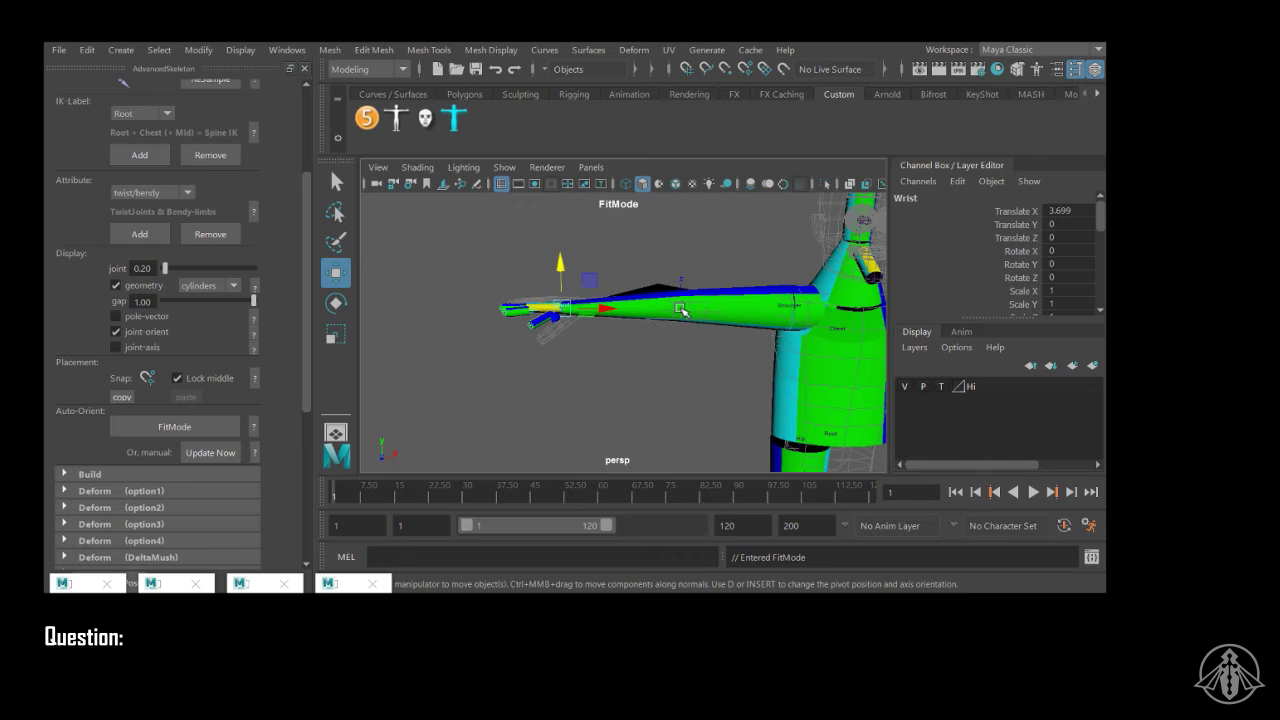
click(682, 304)
mouse_move(684, 263)
mouse_down()
mouse_move(690, 245)
mouse_move(685, 267)
mouse_up()
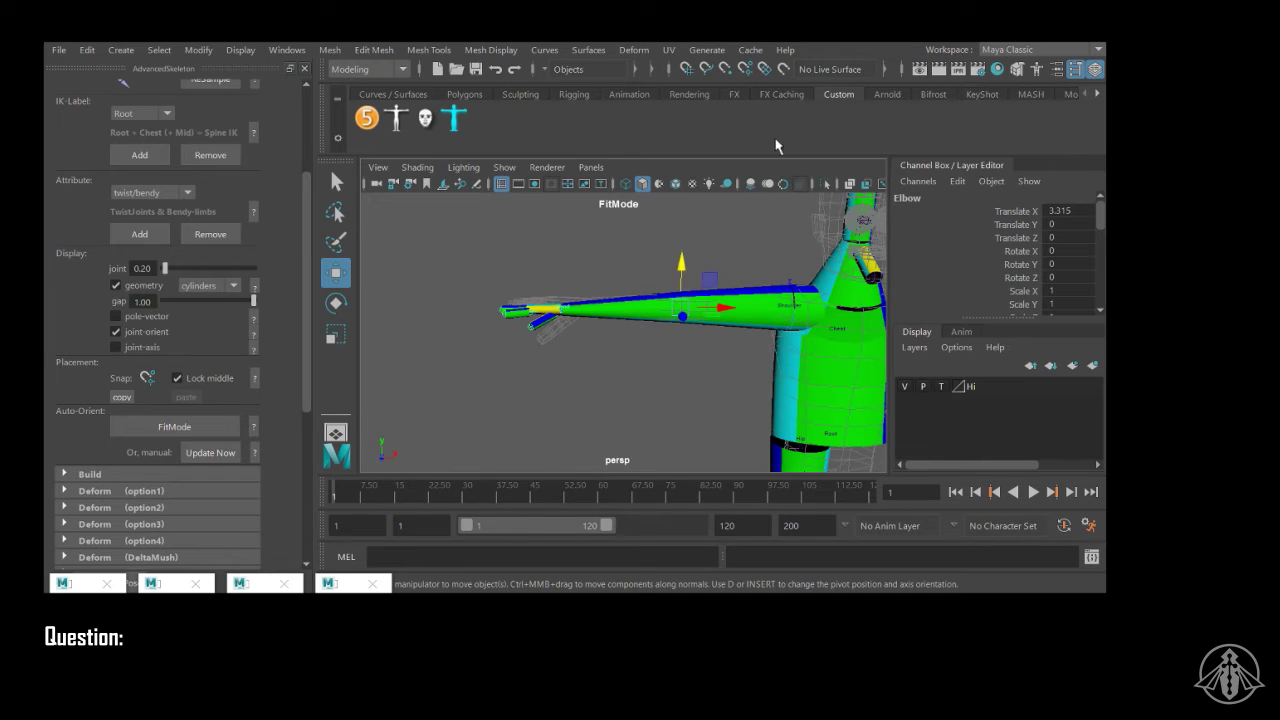
Step: Examine the whole fit skeleton and its arm and leg pole planes against the character mesh from several angles
scroll(680, 343, down, 3)
scroll(674, 331, down, 4)
alt+middle_drag(658, 358, 657, 345)
alt+drag(657, 345, 781, 324)
scroll(781, 324, down, 2)
alt+middle_drag(755, 314, 735, 308)
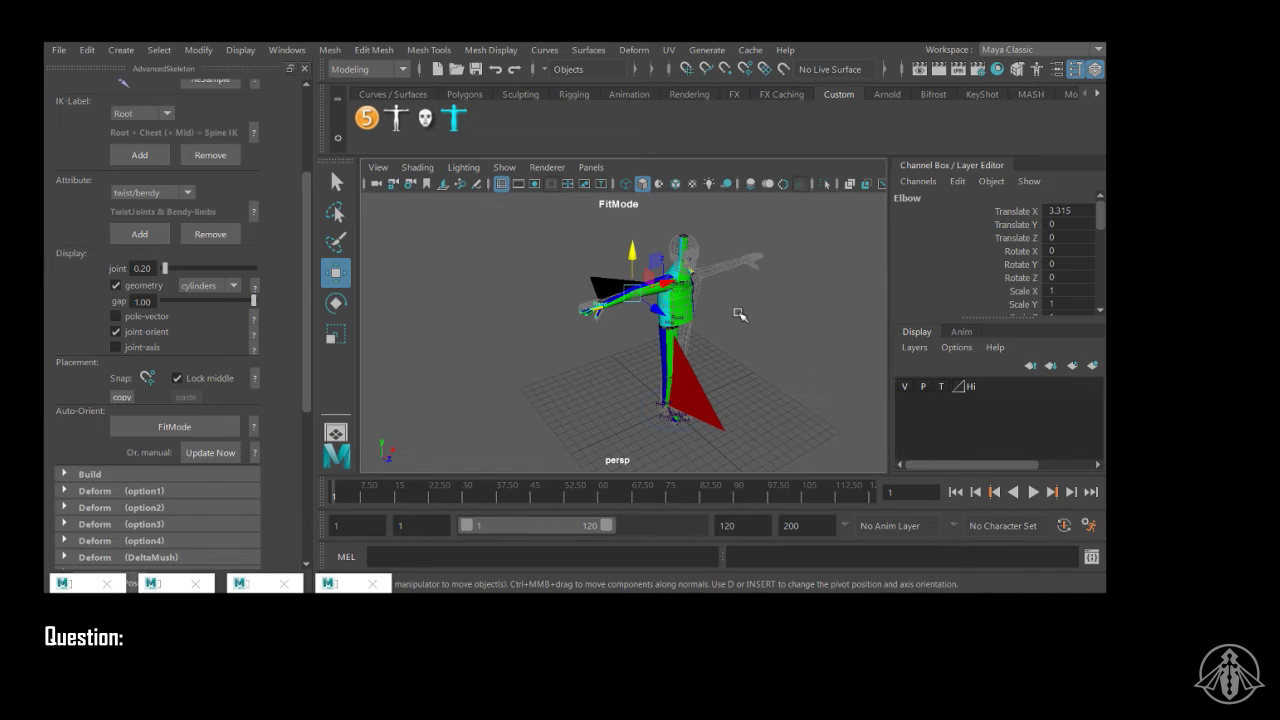
alt+right_drag(656, 312, 720, 286)
alt+middle_drag(720, 286, 708, 294)
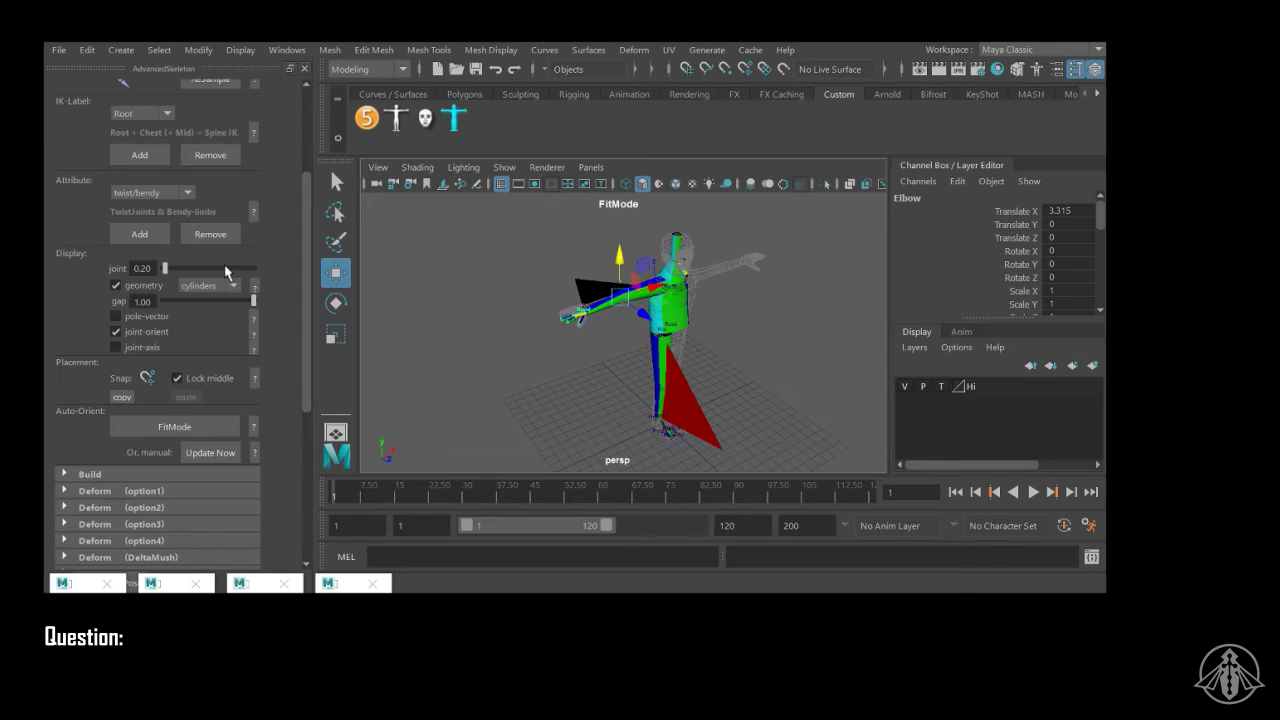
Step: Set the gap of the cylinder geometry to 0.47 and inspect the spaced rings along the arm and torso
scroll(228, 270, up, 1)
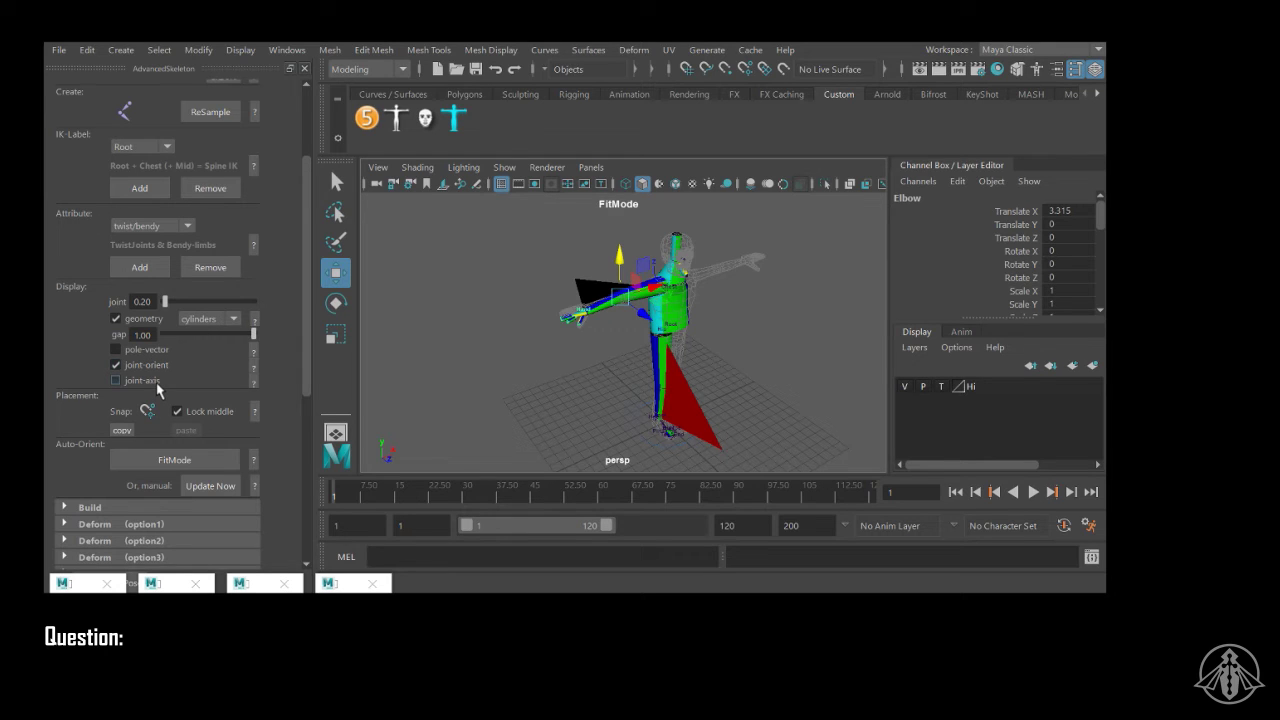
drag(253, 335, 206, 335)
scroll(683, 317, up, 5)
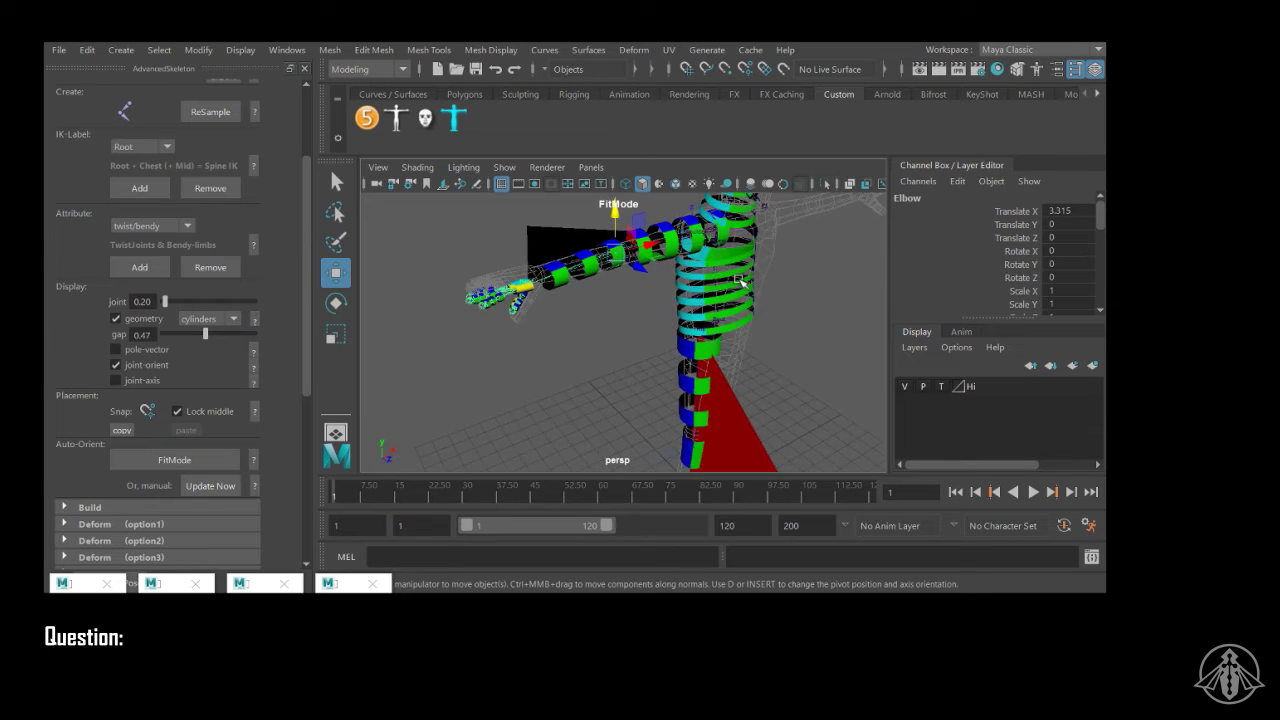
alt+drag(683, 317, 790, 350)
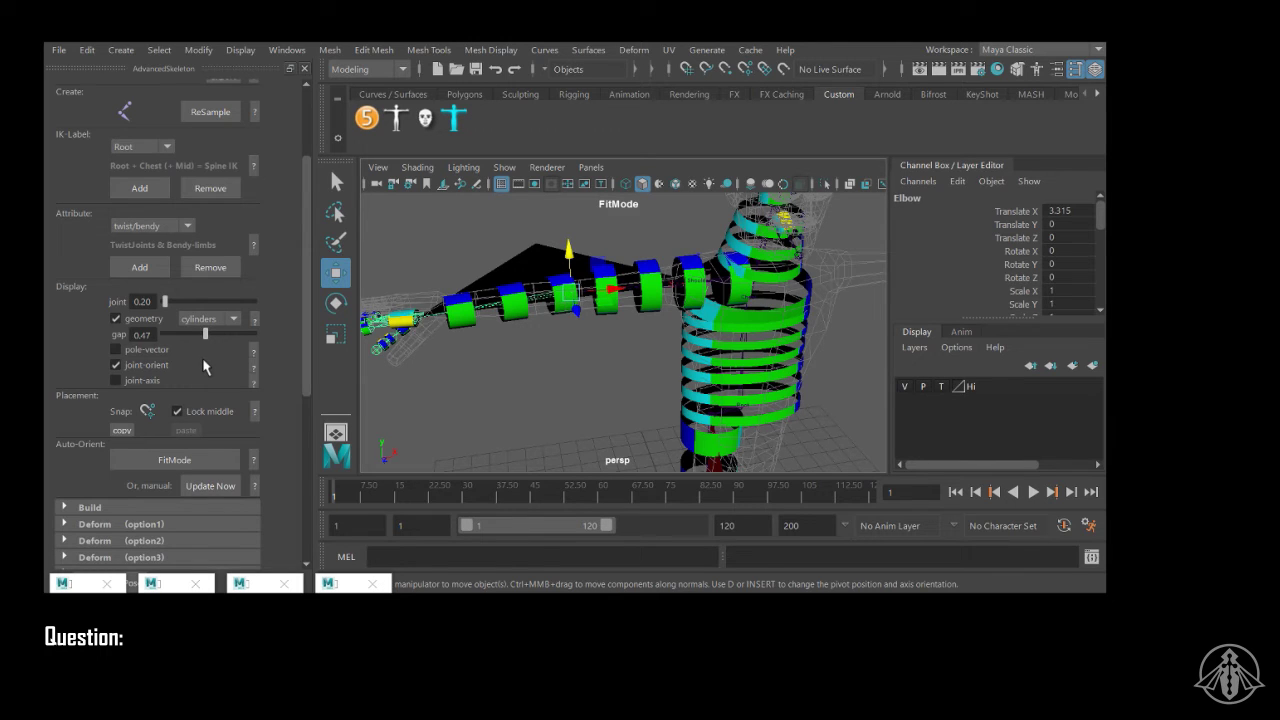
Step: Close the Fit settings and build the AdvancedSkeleton rig from the fit skeleton
scroll(272, 322, up, 3)
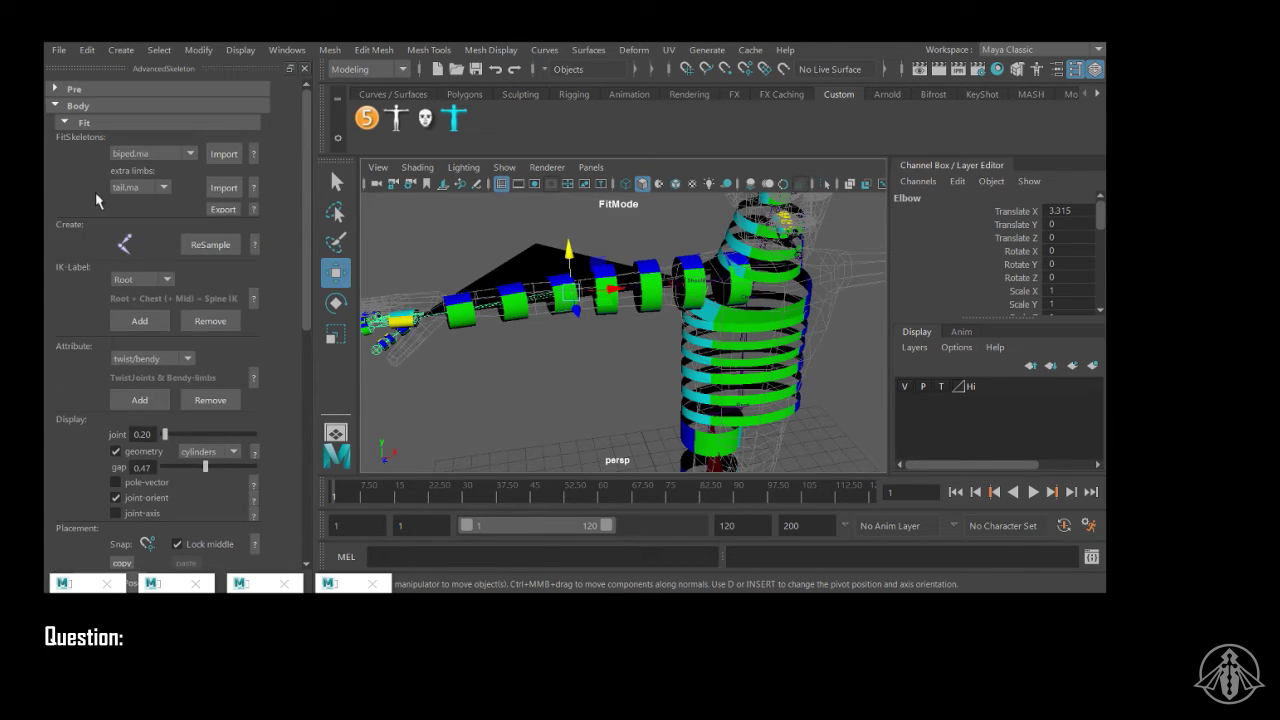
scroll(175, 240, down, 5)
scroll(185, 250, up, 4)
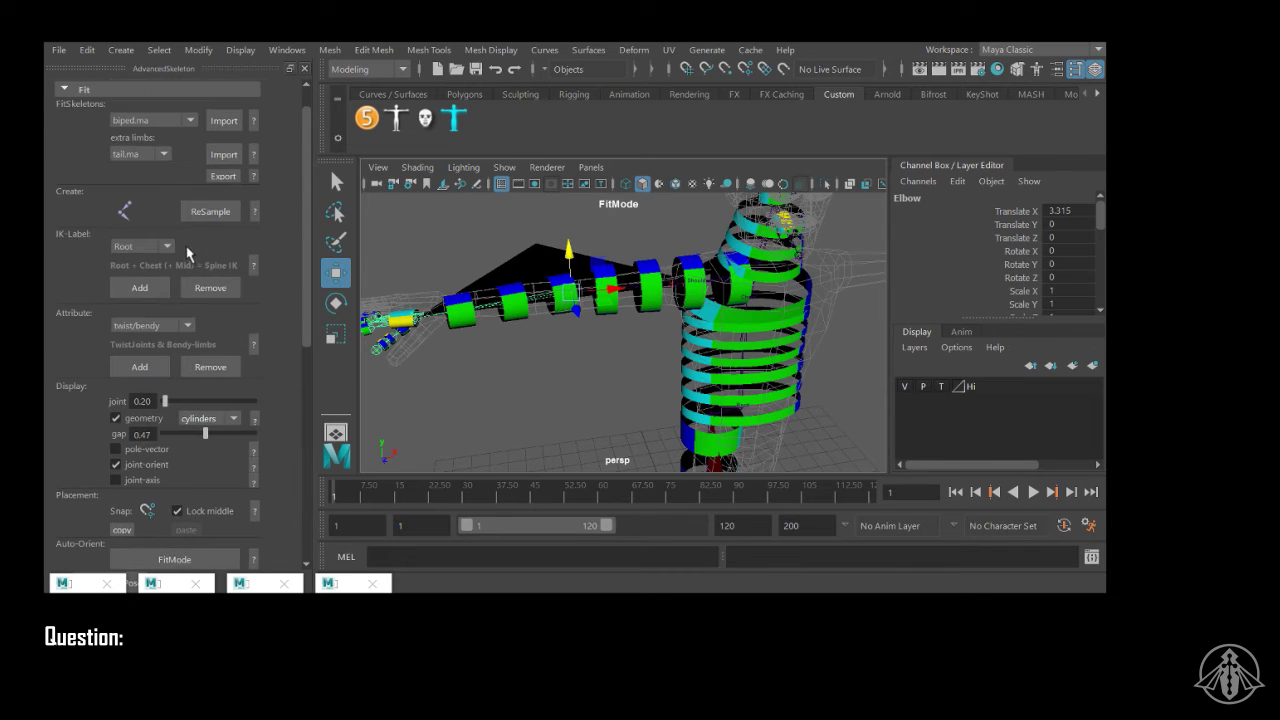
scroll(82, 123, up, 1)
click(66, 123)
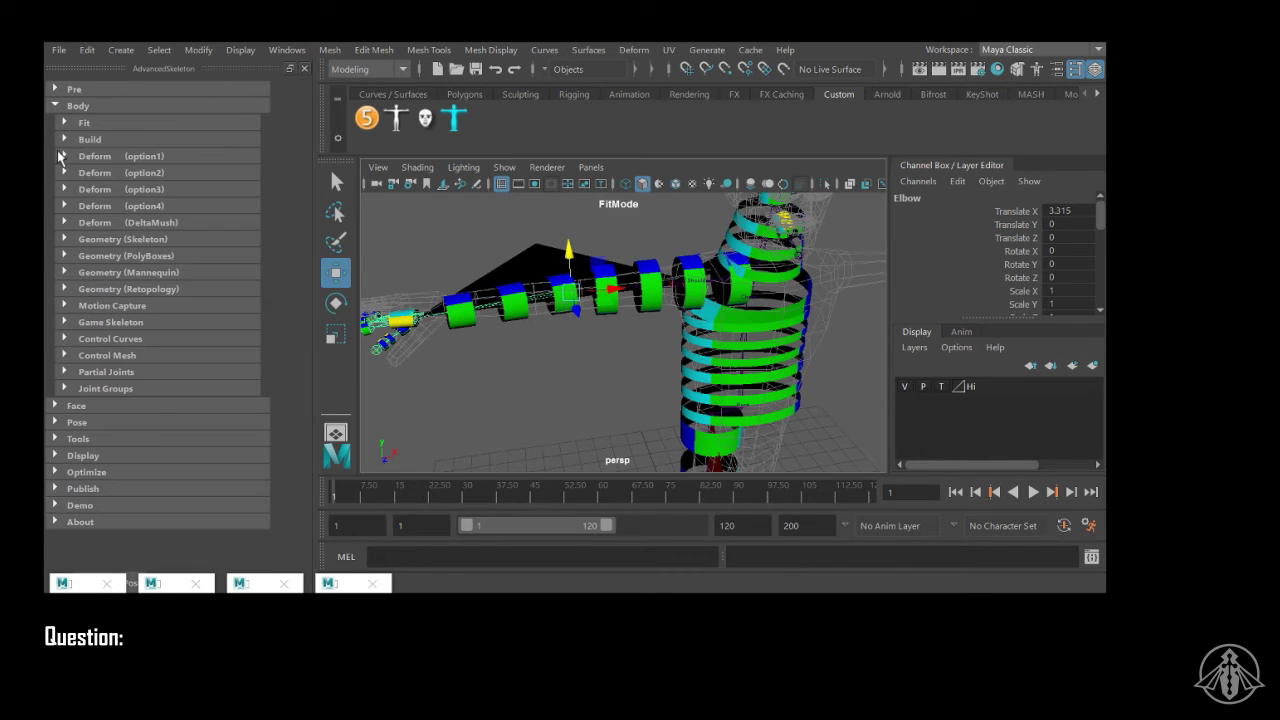
click(66, 139)
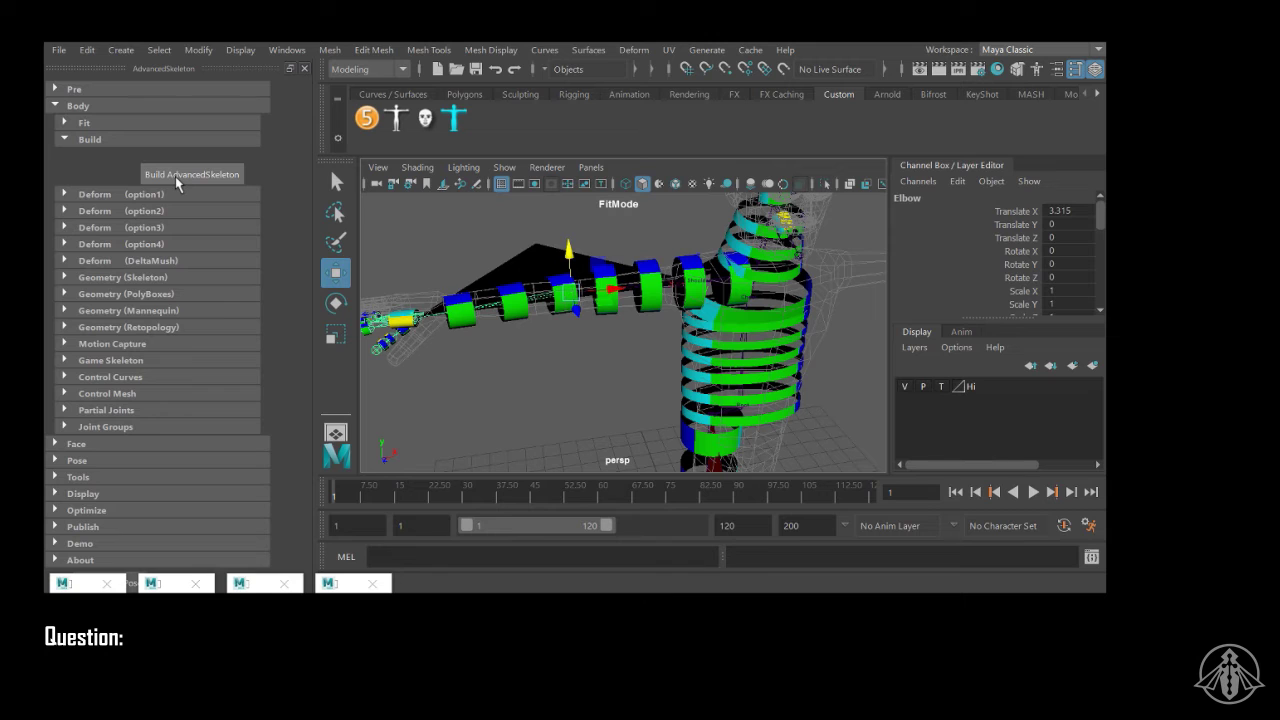
click(175, 176)
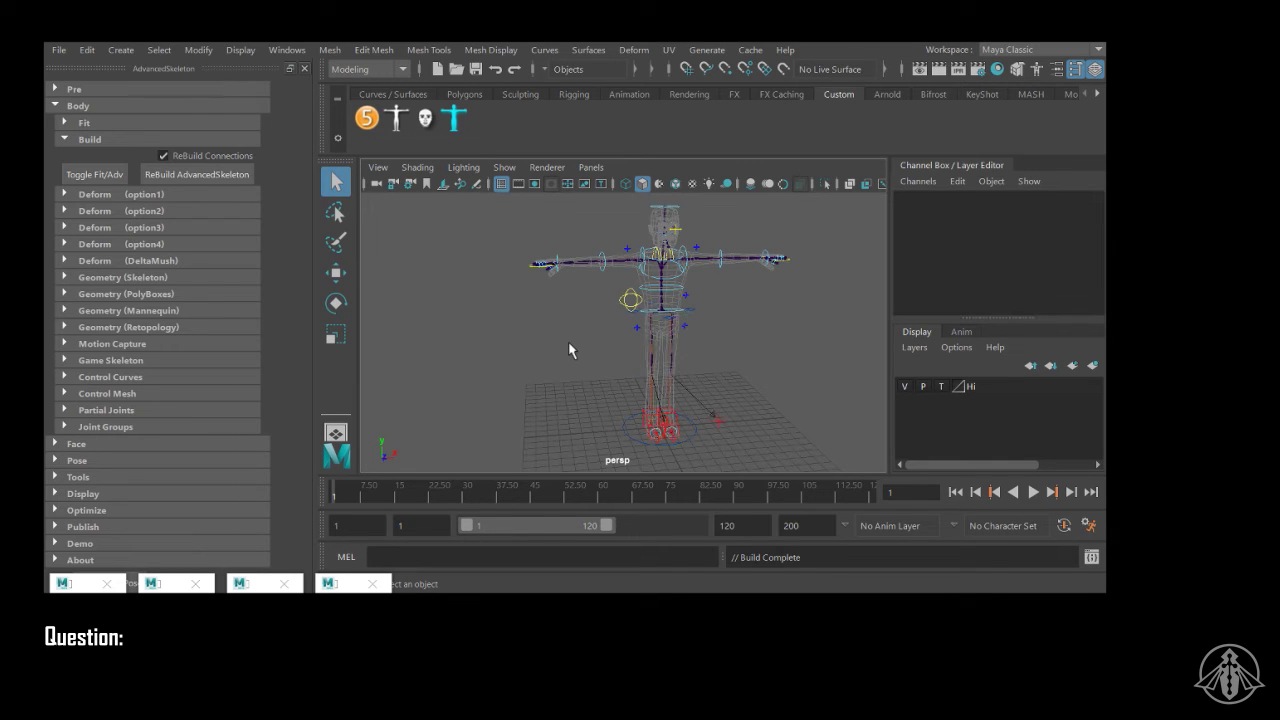
Step: Inspect the built rig from several angles, selecting the FKWrist_L and FKElbow_L controls
alt+drag(523, 294, 708, 348)
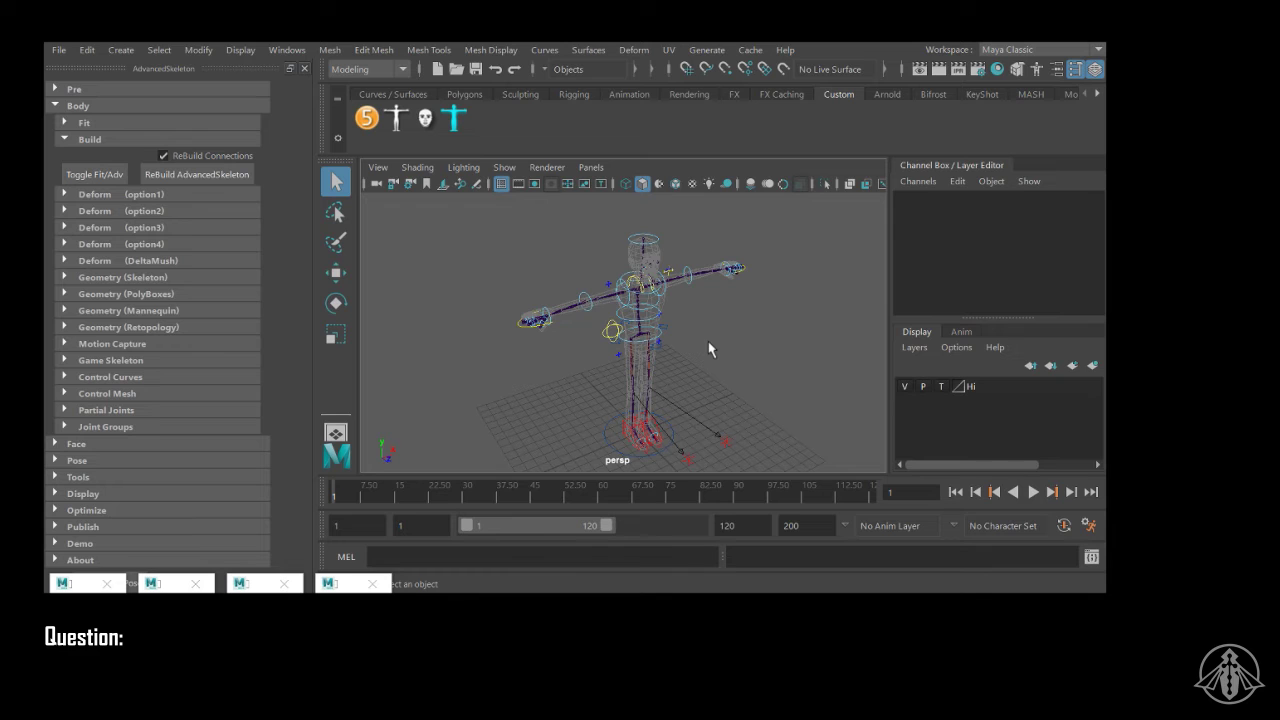
alt+drag(798, 305, 687, 326)
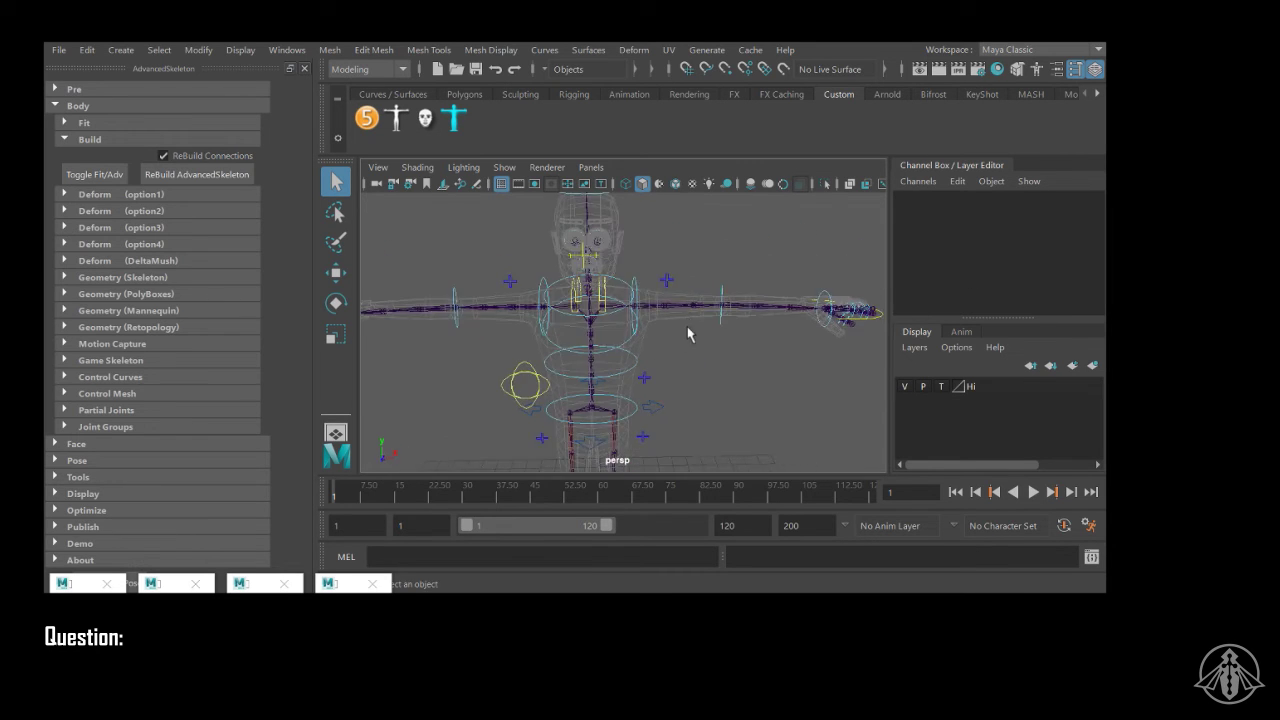
click(812, 302)
mouse_move(812, 302)
alt+mouse_down()
mouse_move(776, 295)
mouse_move(790, 292)
alt+mouse_up()
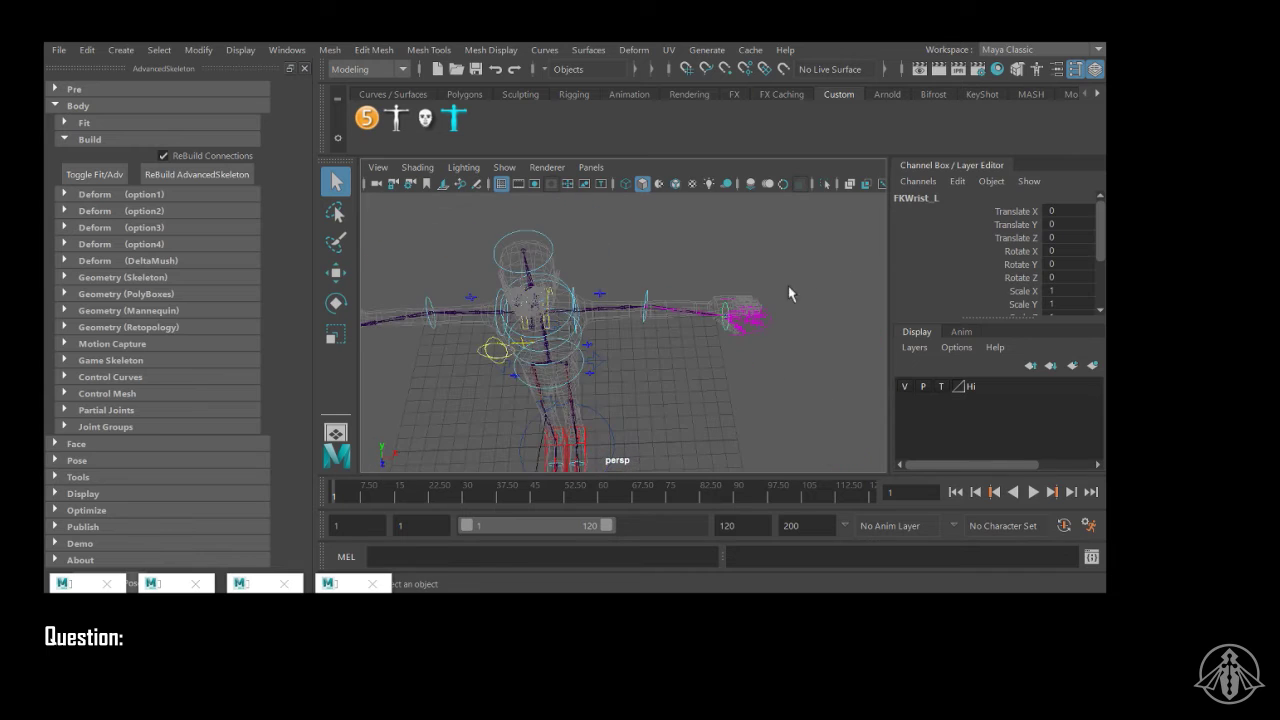
alt+drag(710, 336, 673, 316)
alt+right_drag(673, 316, 737, 300)
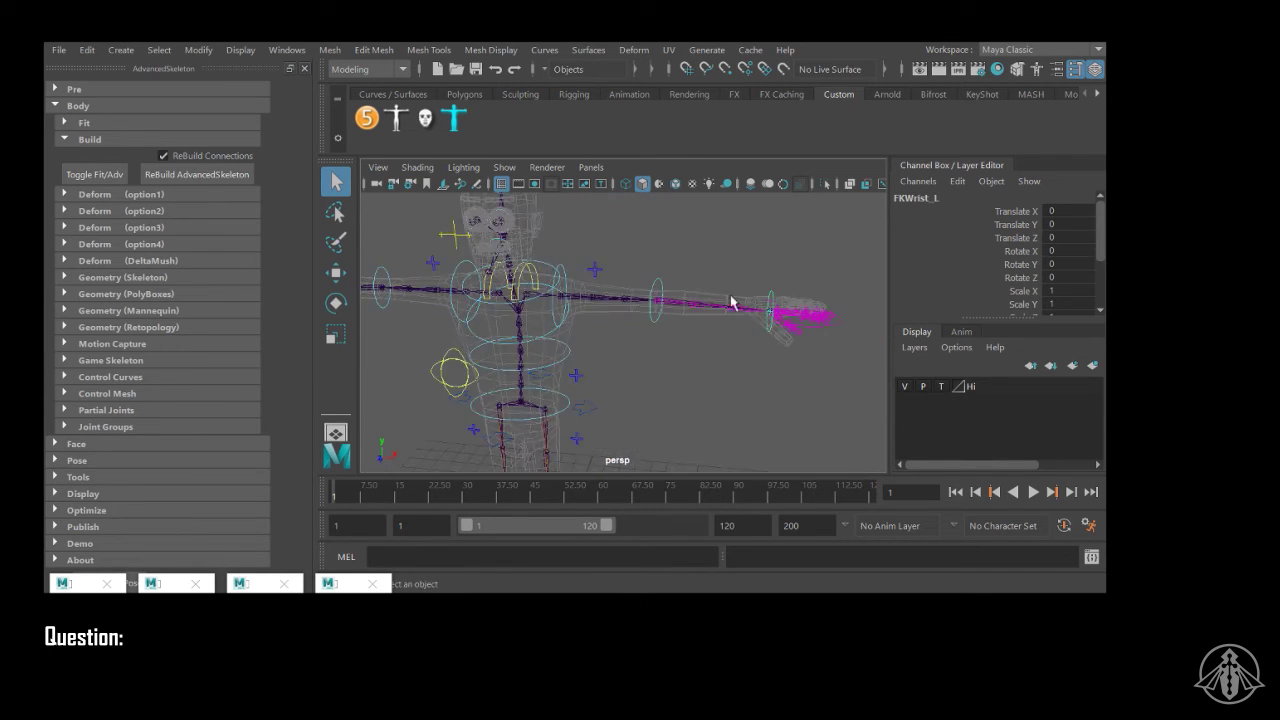
click(660, 282)
click(658, 287)
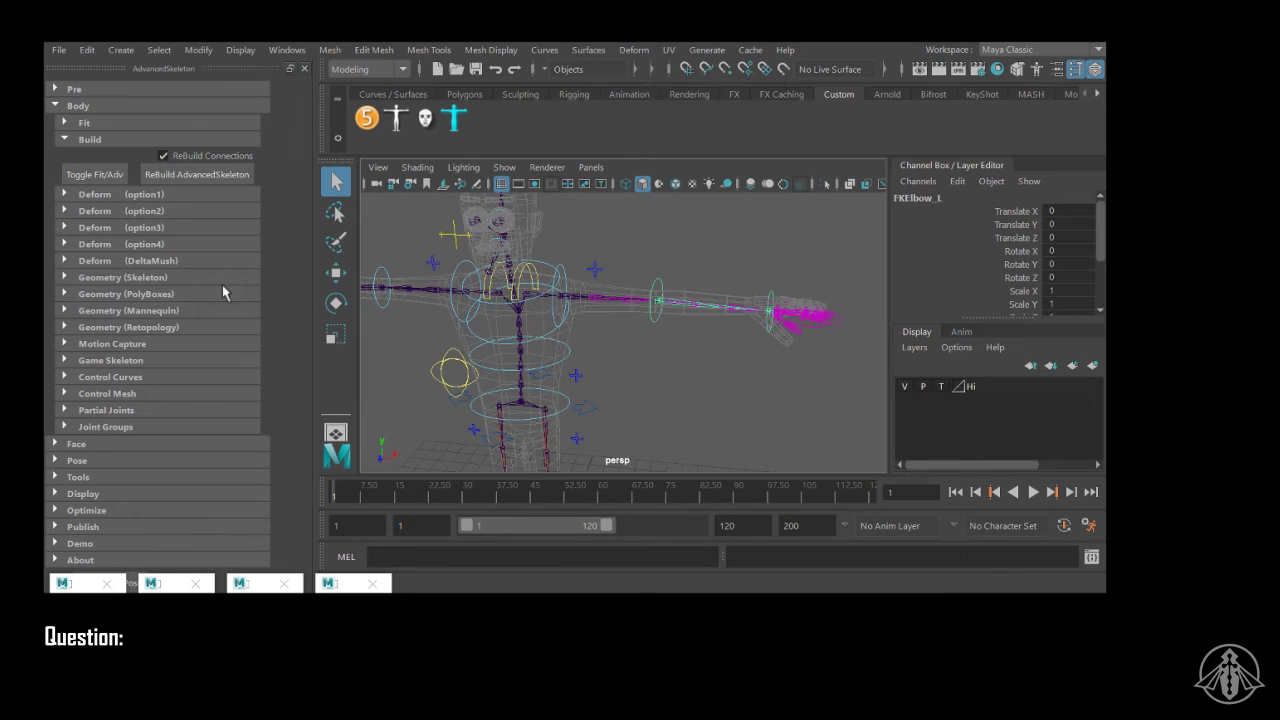
alt+drag(727, 288, 686, 344)
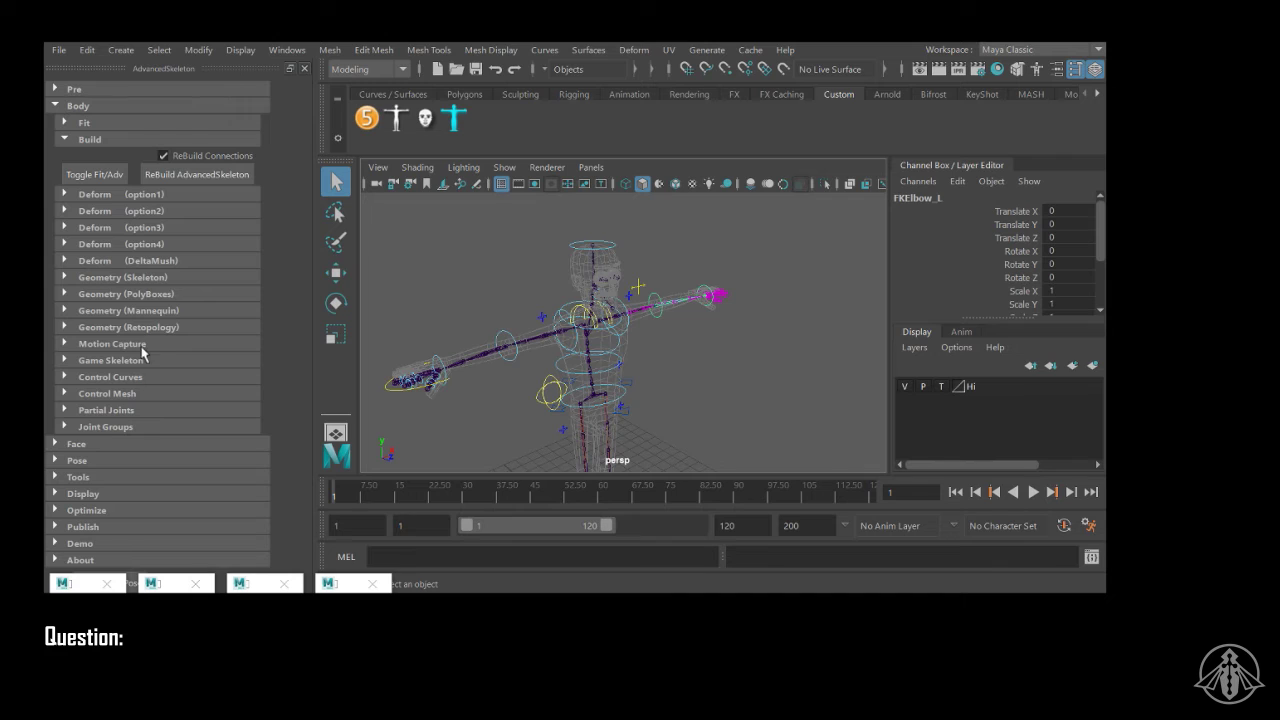
Step: Look through the first two Deform options, try creating a SkinCage around the rig, and delete the cage
click(65, 195)
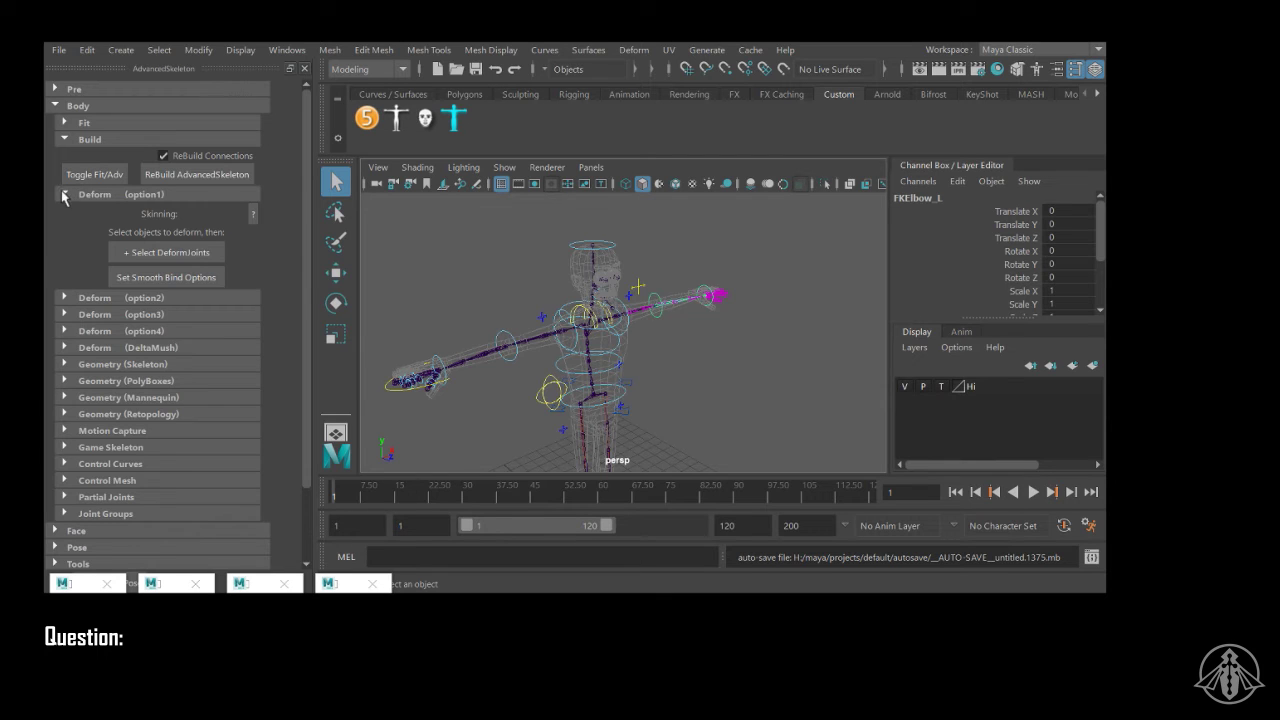
click(66, 196)
click(66, 211)
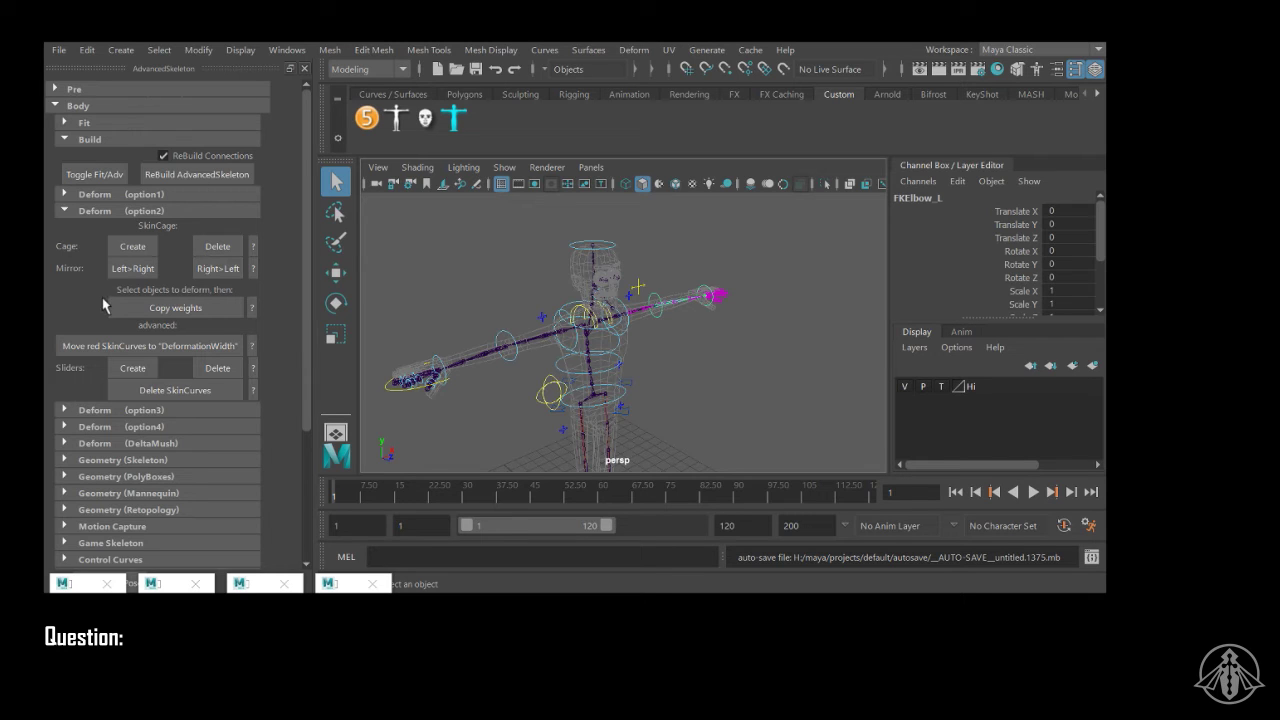
click(134, 248)
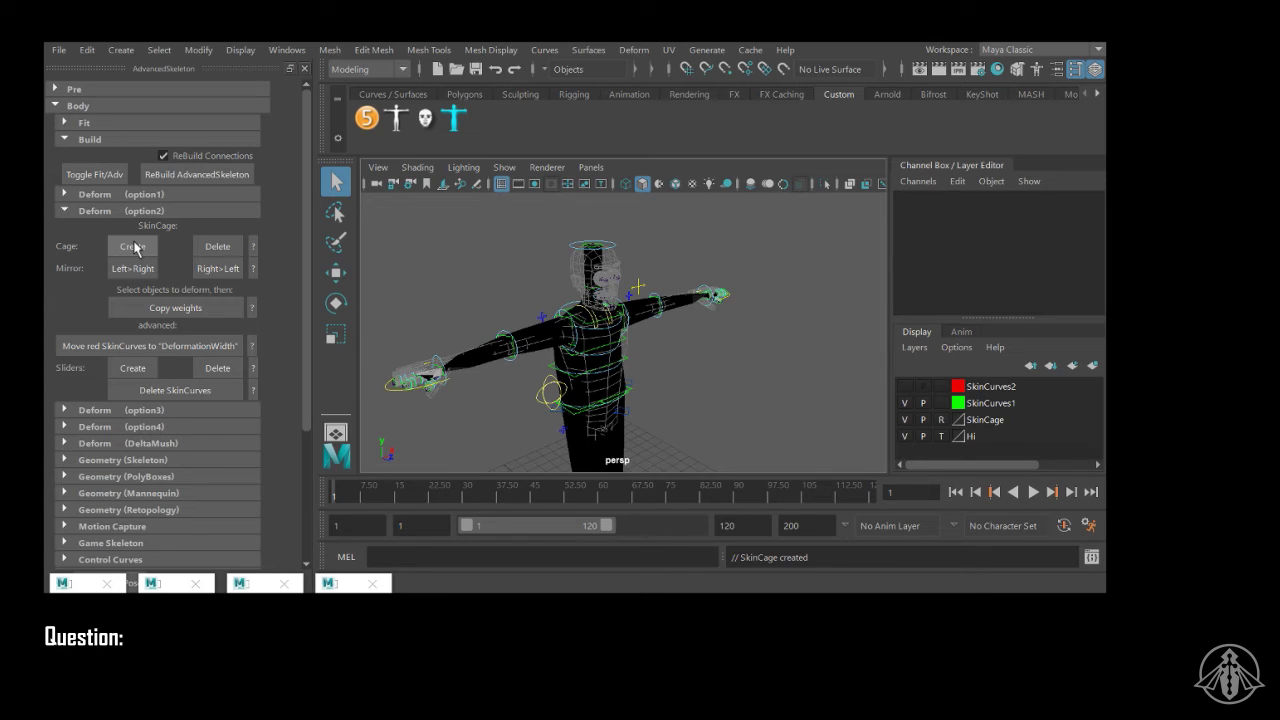
click(228, 248)
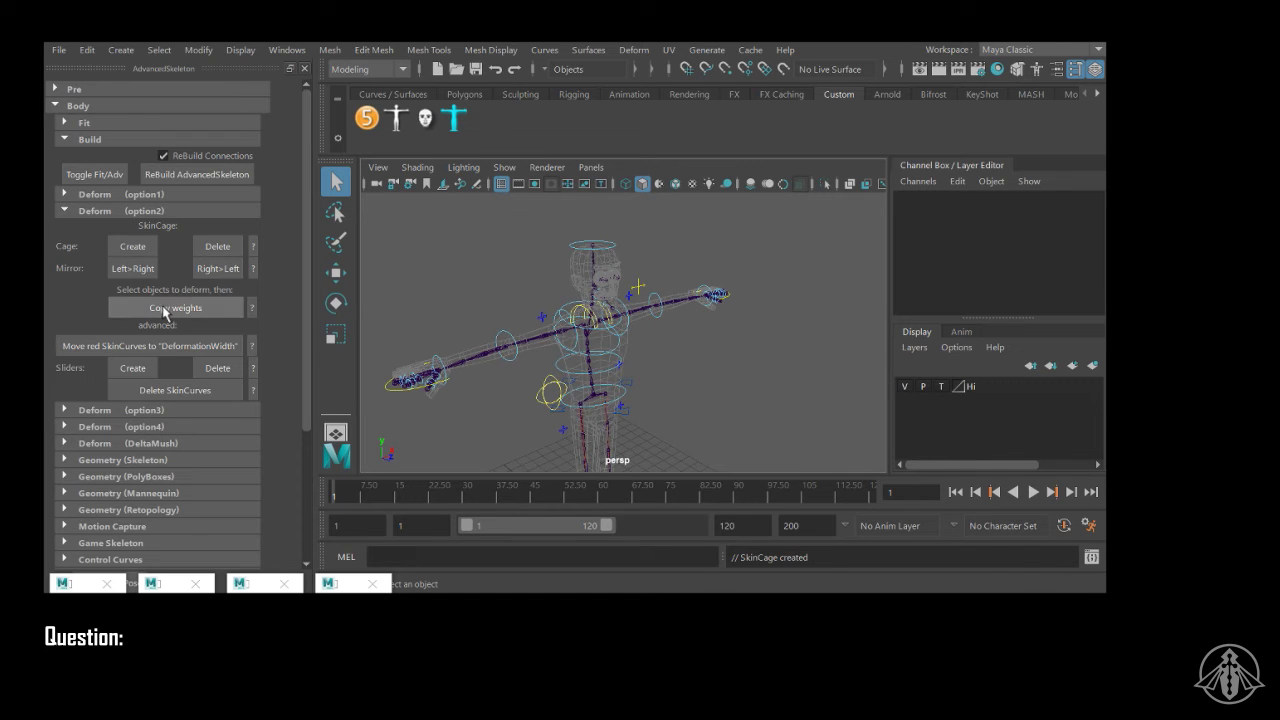
click(66, 211)
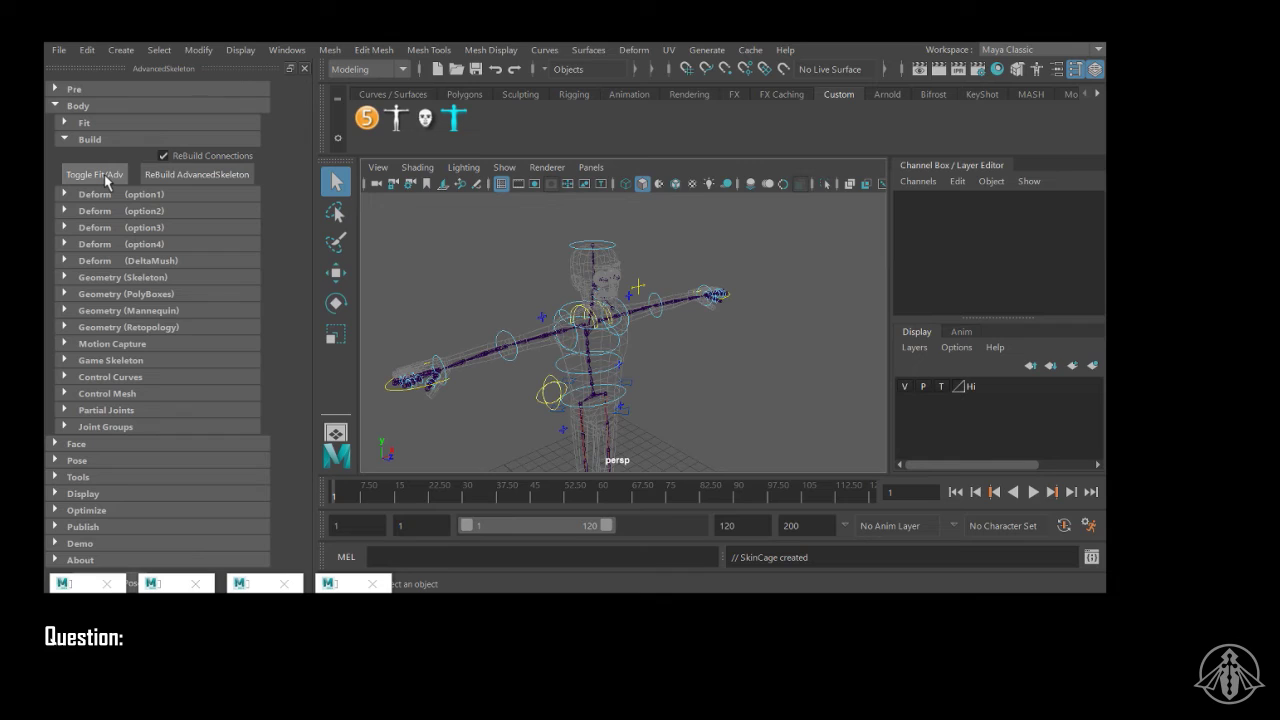
Step: Switch from the built rig back to the fit skeleton and turn on its cylinder geometry display
click(104, 174)
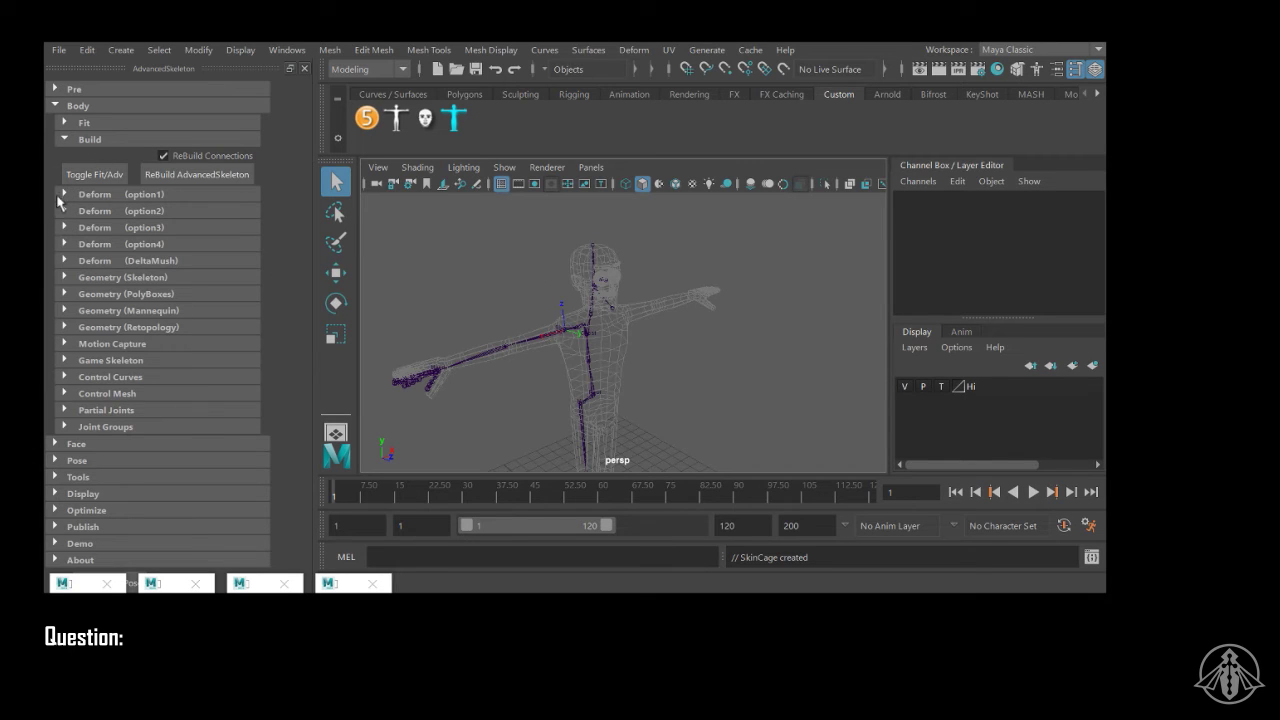
click(66, 123)
scroll(248, 234, down, 1)
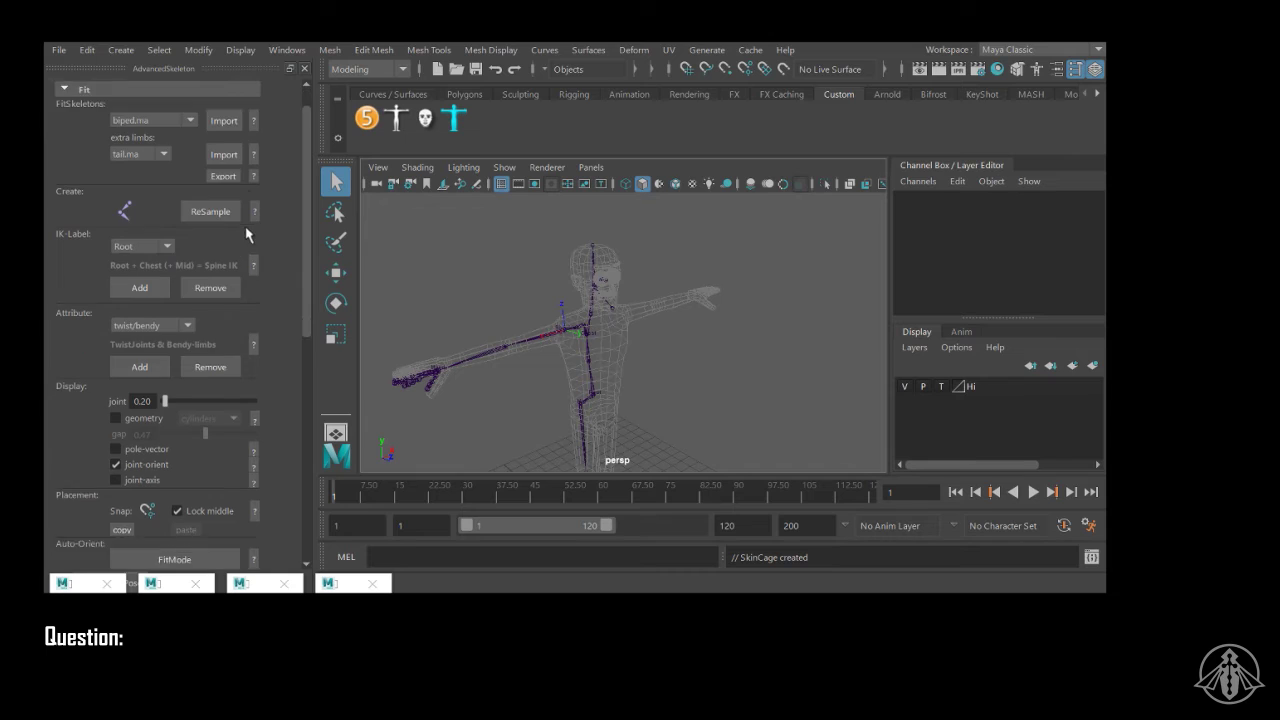
scroll(248, 234, down, 3)
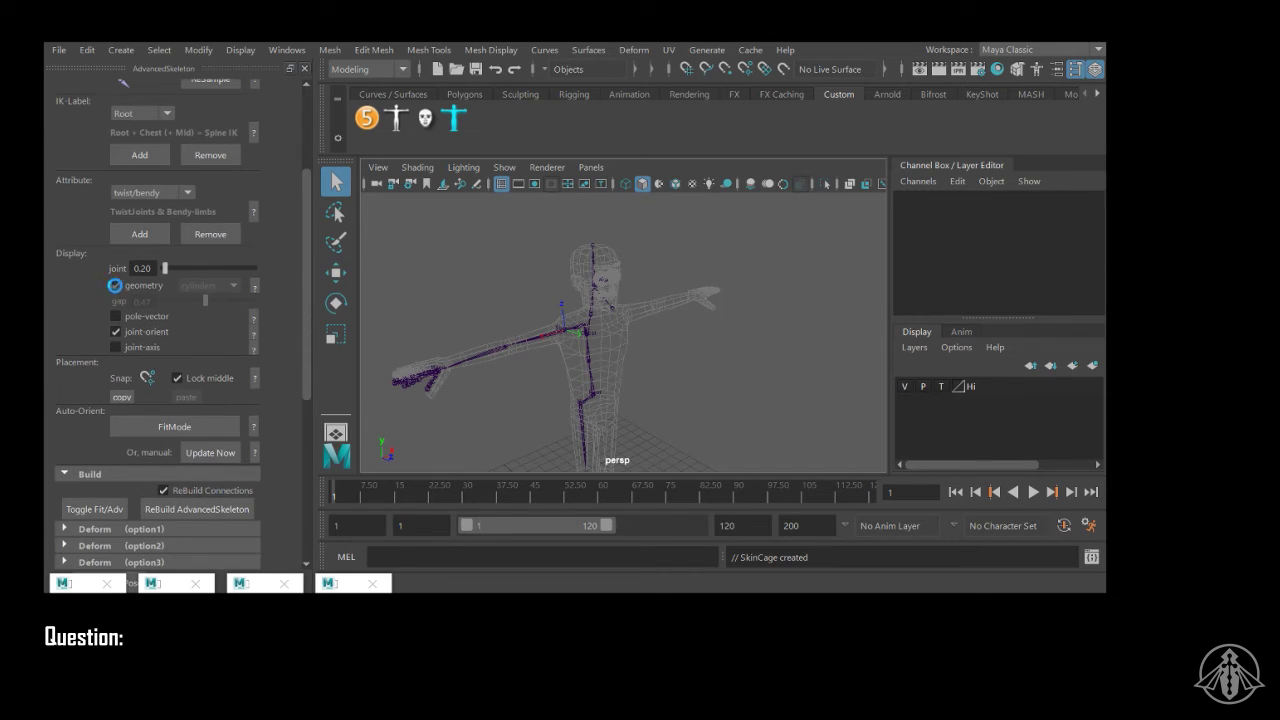
click(115, 285)
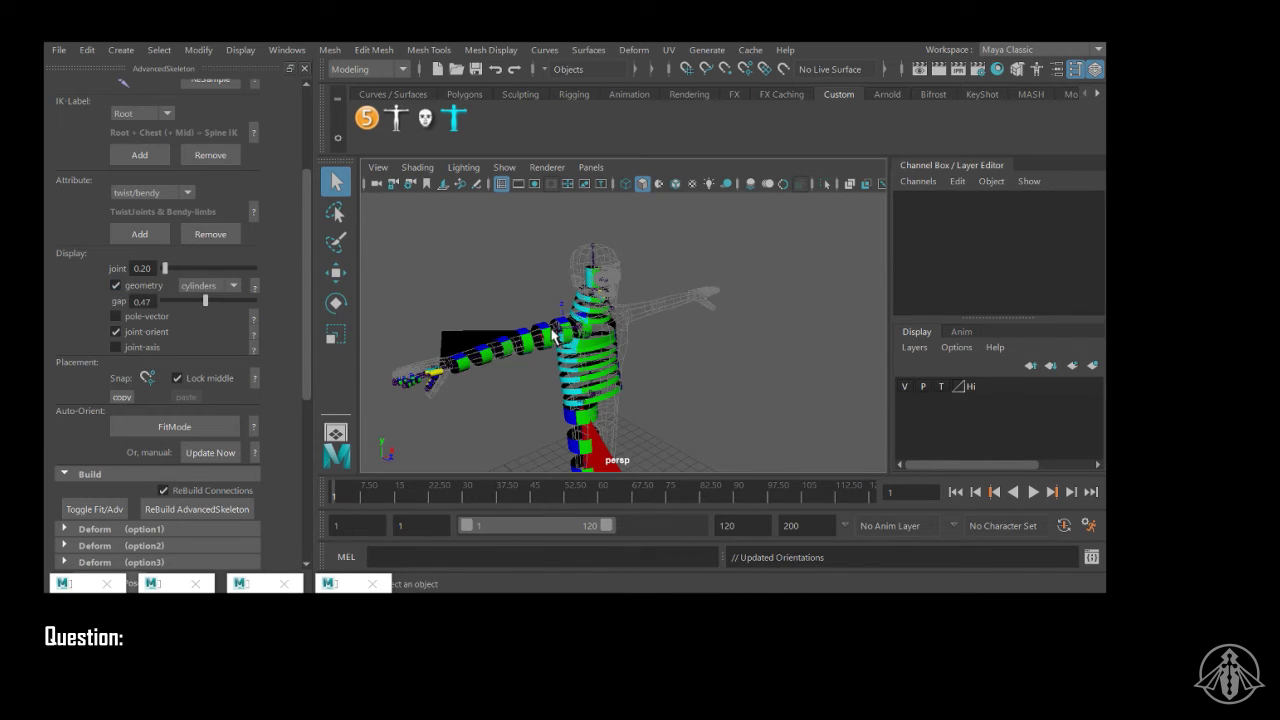
Step: Inspect the torso rings closely and set the cylinder geometry gap to 0.81
alt+right_drag(484, 303, 726, 327)
alt+middle_drag(480, 312, 766, 223)
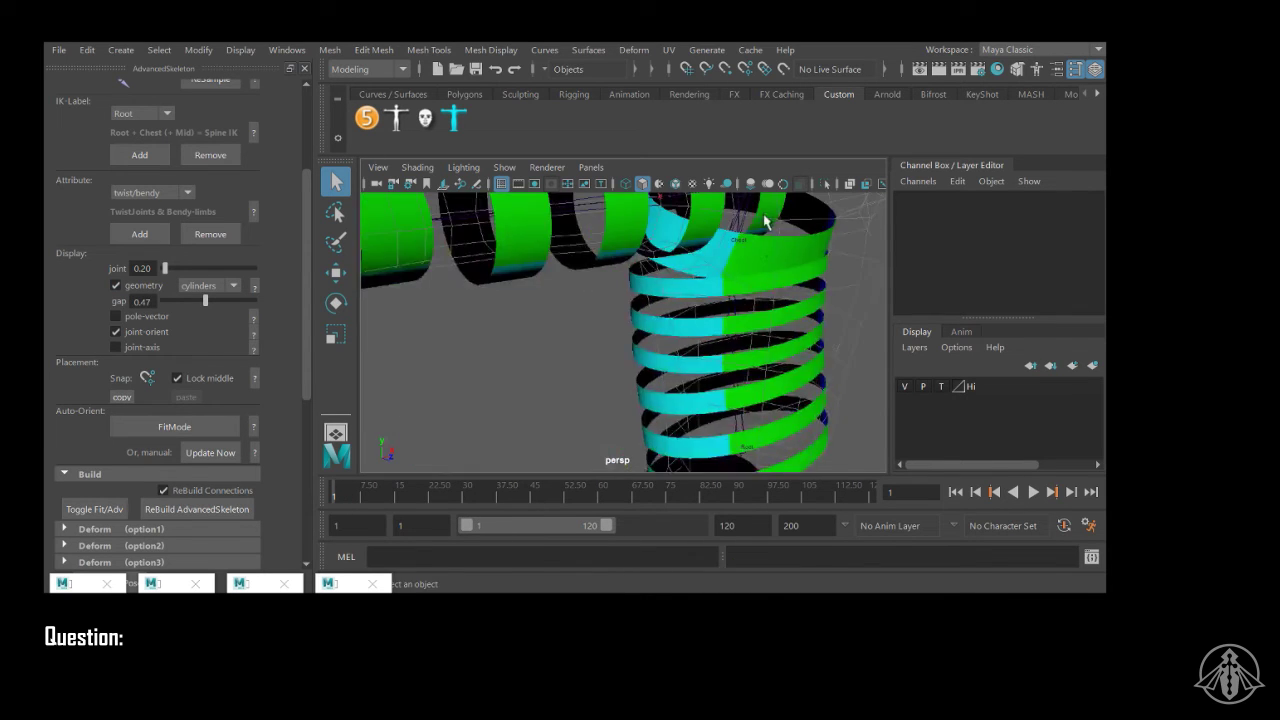
alt+right_drag(766, 223, 518, 305)
drag(205, 300, 236, 309)
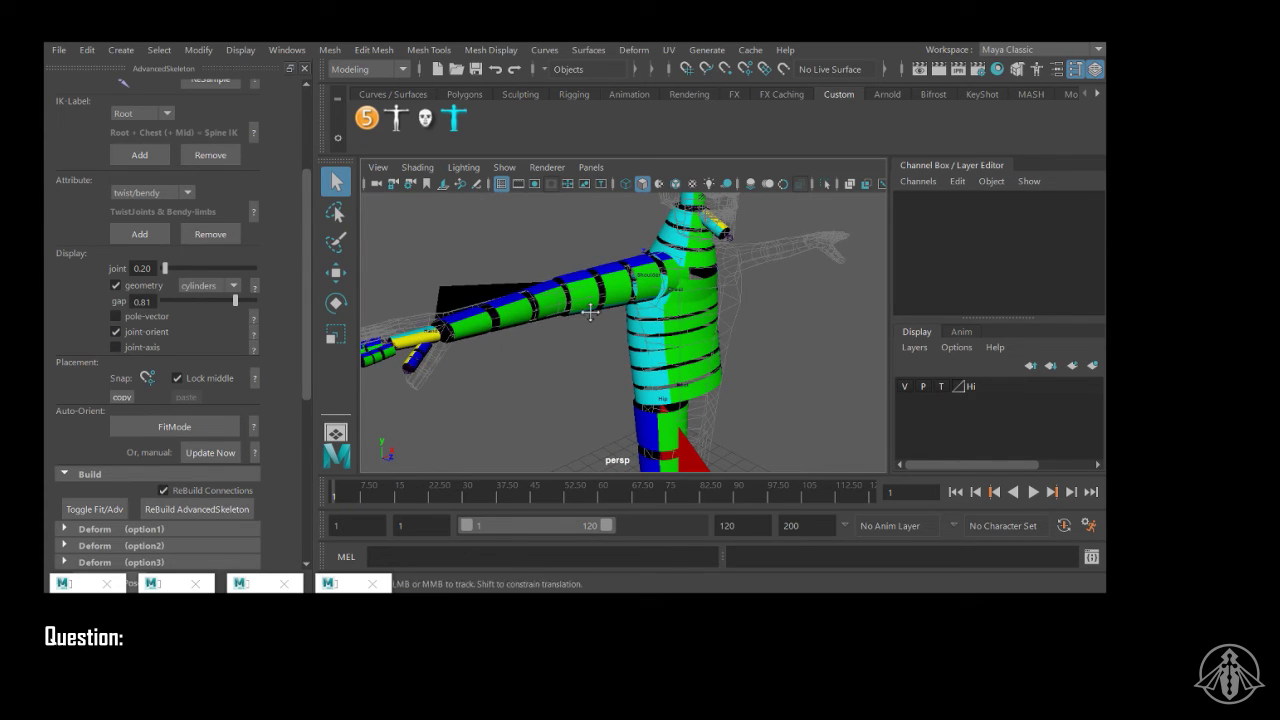
Step: Select the shoulder joint of the fit skeleton and set its Fat value to 1.015
alt+drag(590, 309, 570, 318)
click(573, 337)
scroll(1008, 260, down, 5)
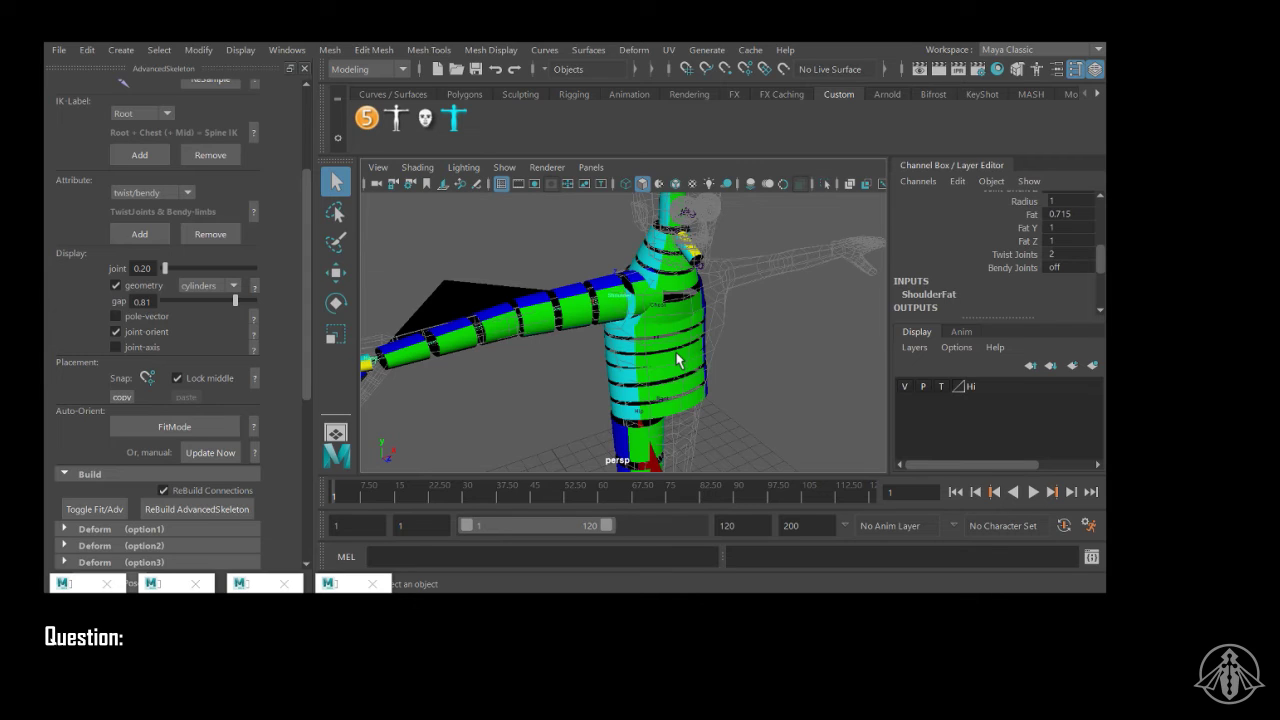
click(1030, 214)
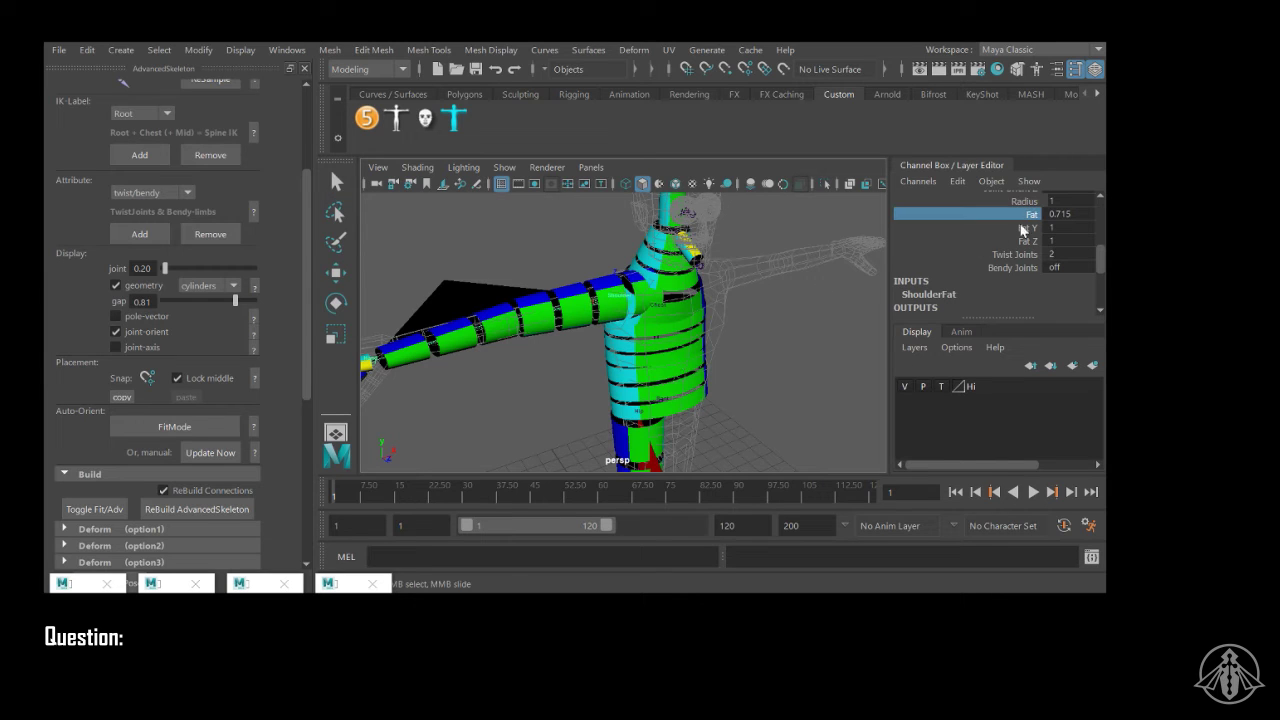
mouse_move(574, 235)
middle_down()
mouse_move(552, 231)
mouse_move(582, 240)
middle_up()
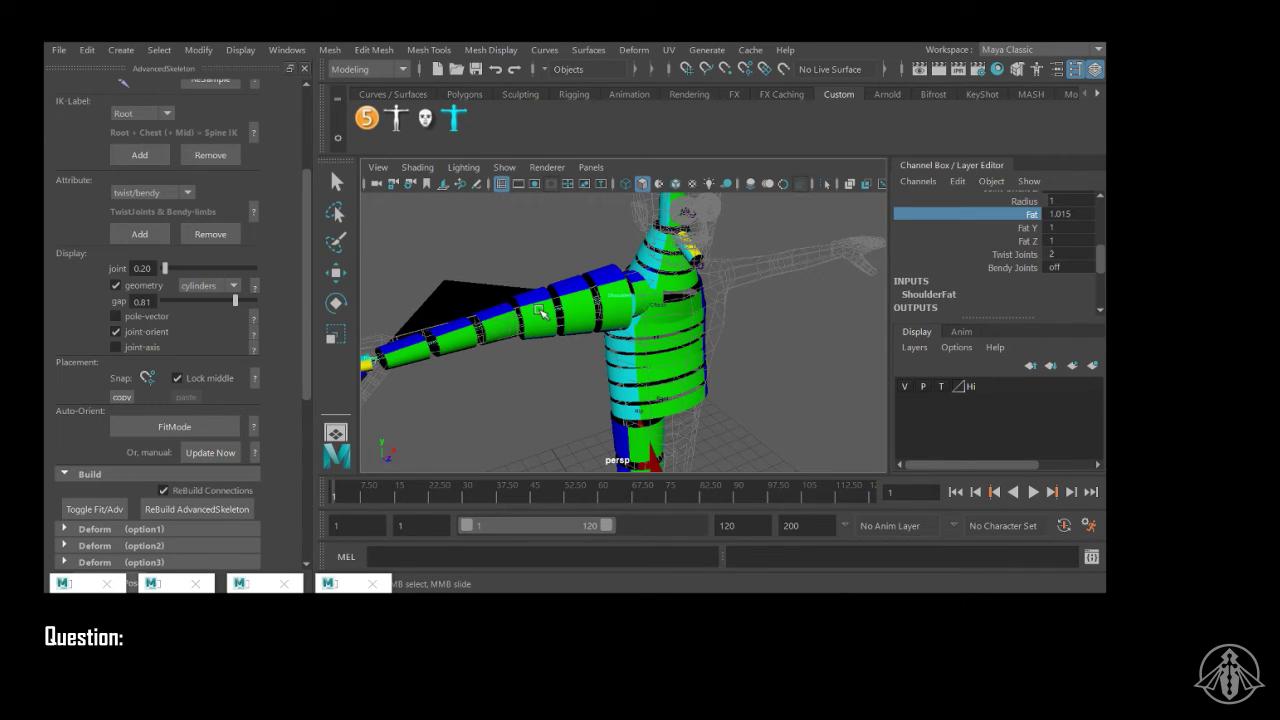
Step: Select the elbow joint and set its Fat value to 0.395
click(489, 303)
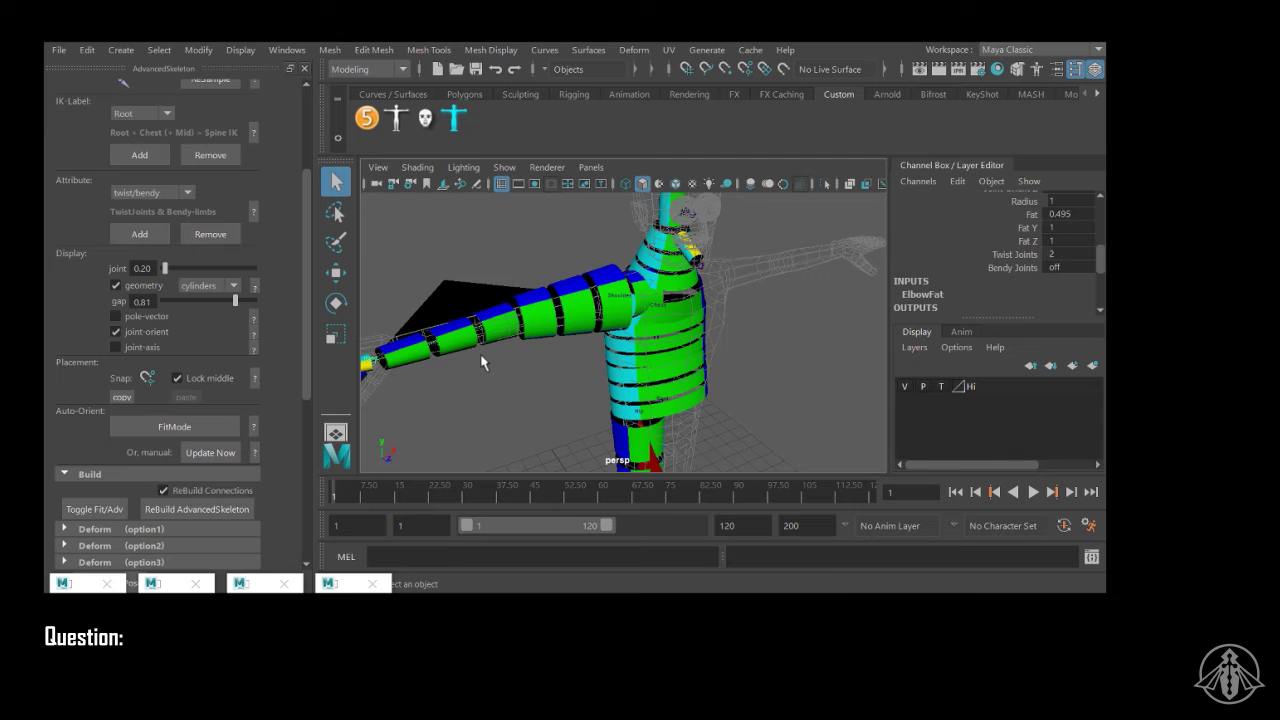
click(1016, 214)
middle_drag(649, 267, 560, 248)
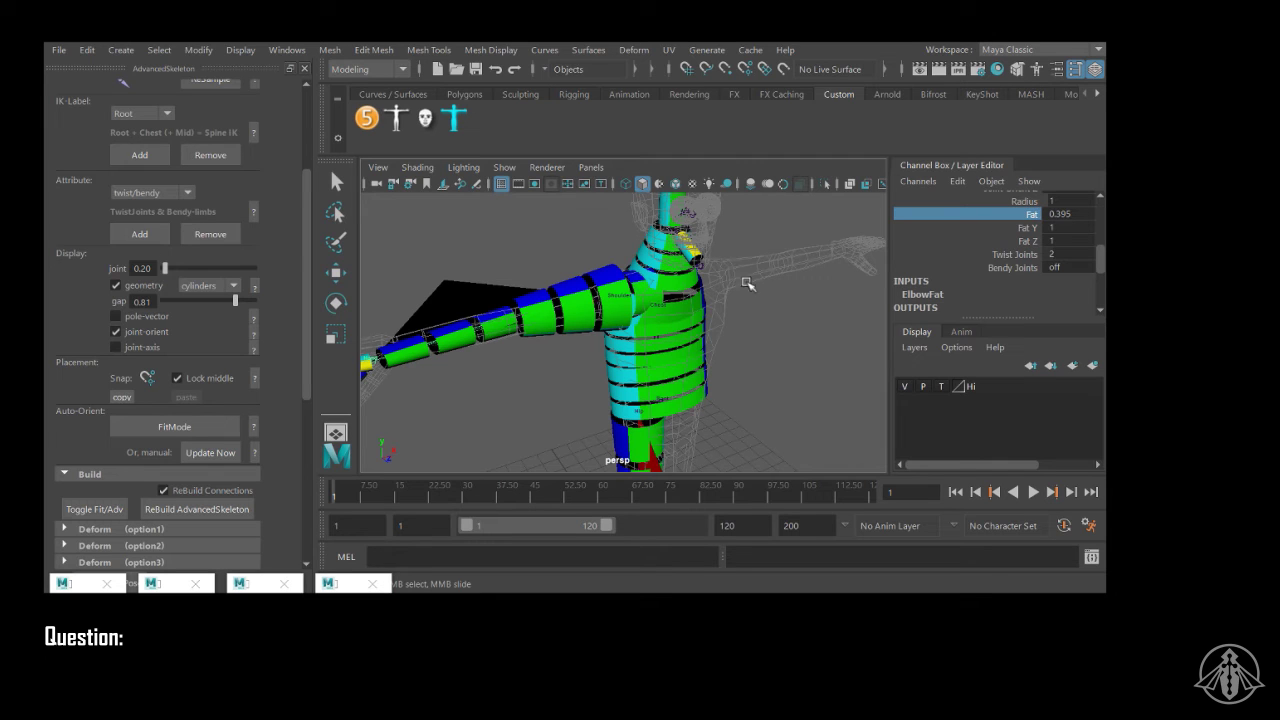
Step: Turn off the cylinder geometry display so only the fit skeleton's joints are shown
alt+drag(712, 358, 640, 334)
scroll(186, 323, up, 2)
click(115, 385)
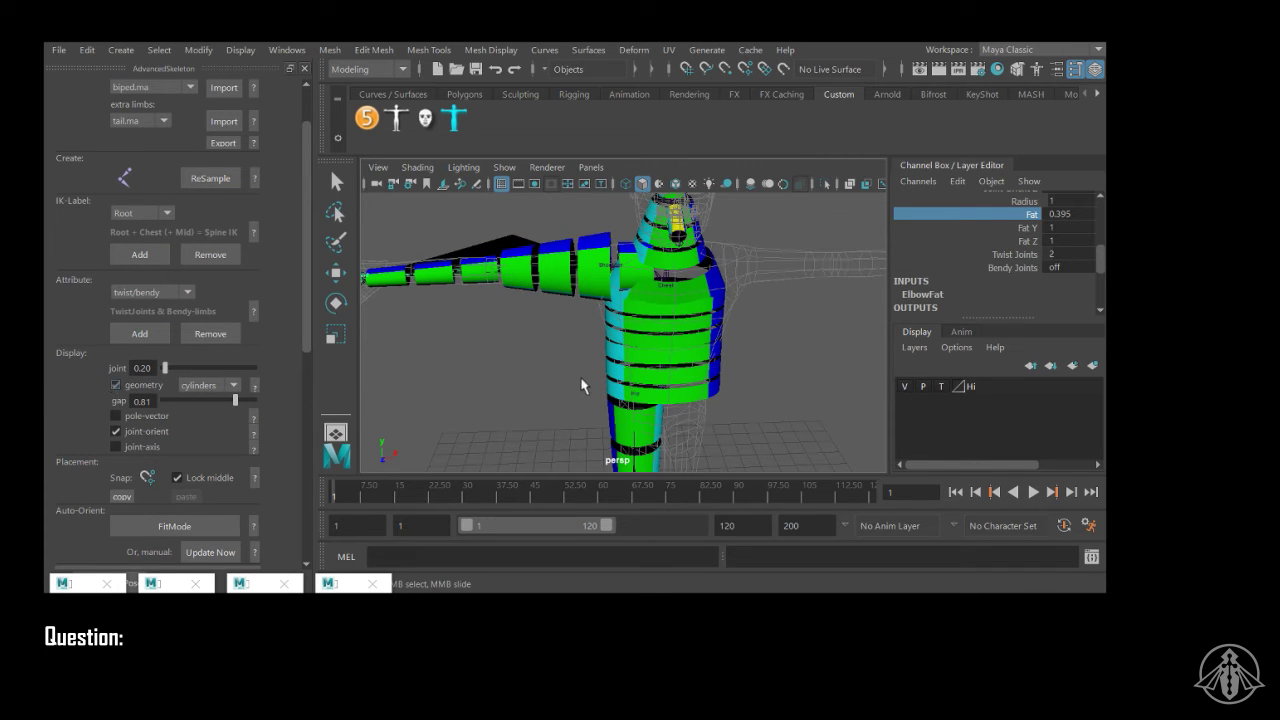
alt+drag(703, 371, 676, 292)
Step: Draw a chain of four new joints branching sideways from the Spine1 joint, below the arm
click(124, 177)
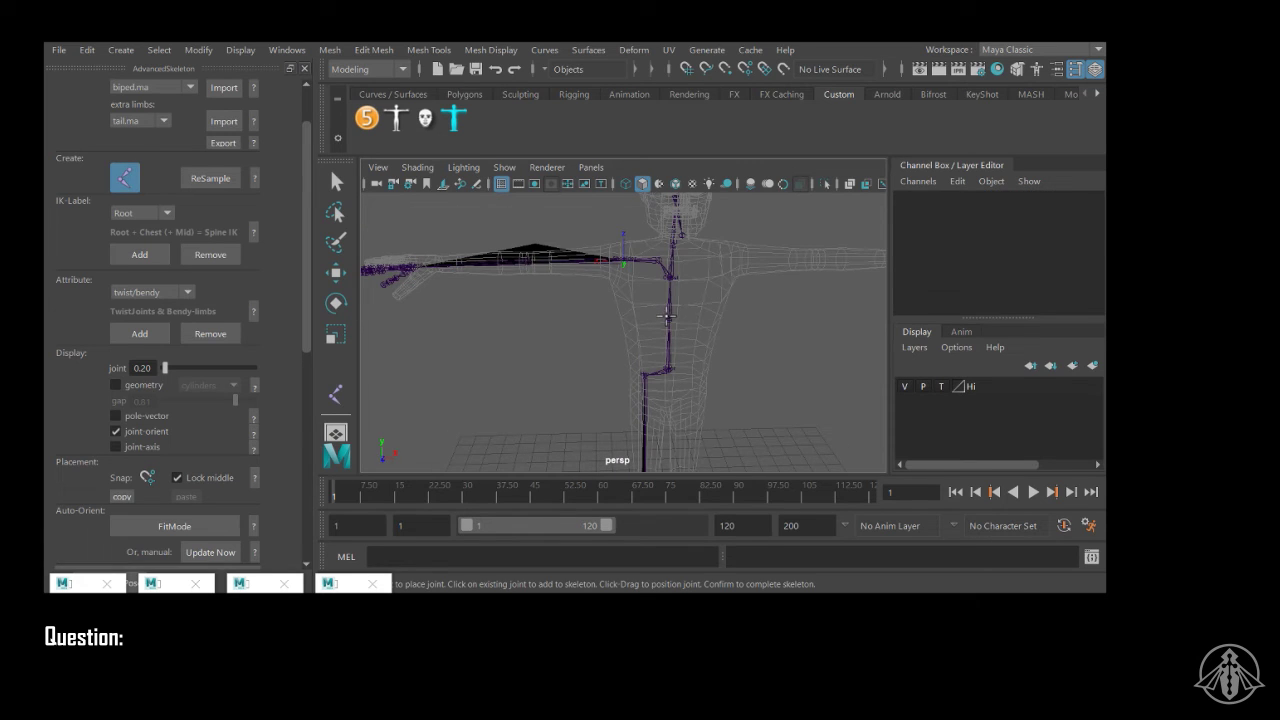
click(668, 320)
click(598, 336)
click(494, 331)
click(411, 379)
click(382, 388)
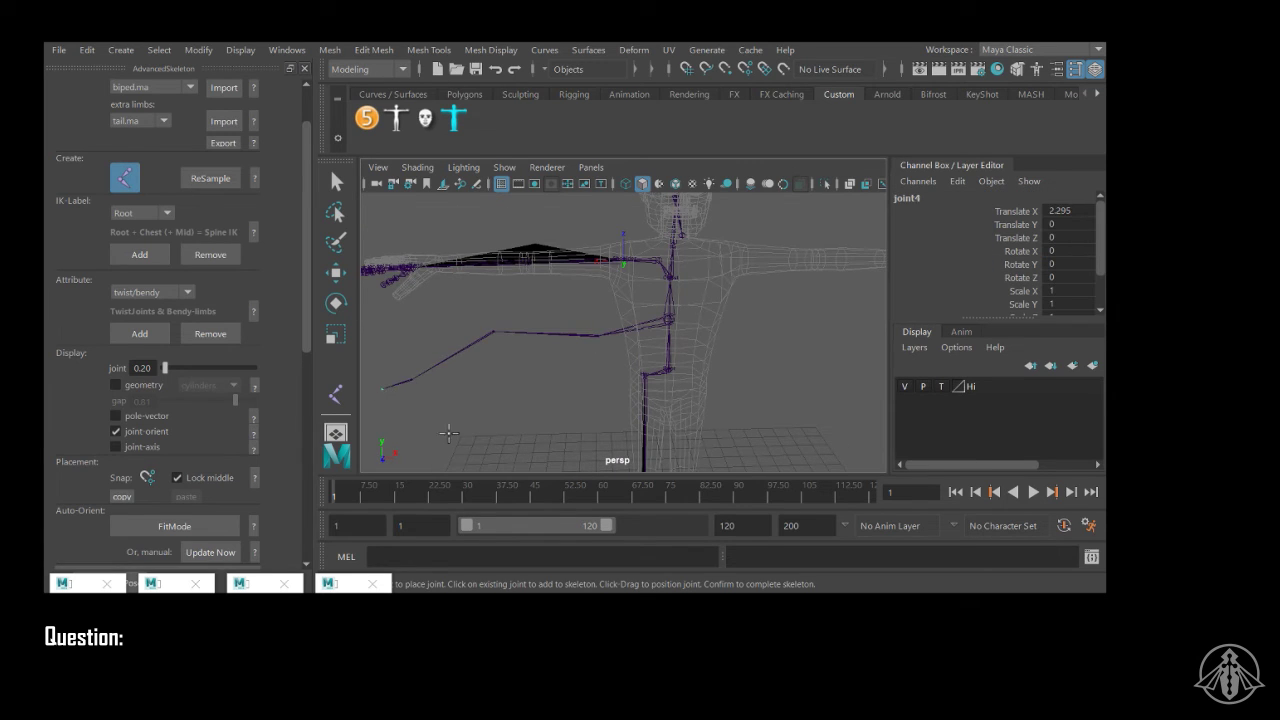
Step: Undo the new joint chain branching from the spine and leave the joint creation tool
alt+drag(677, 361, 728, 355)
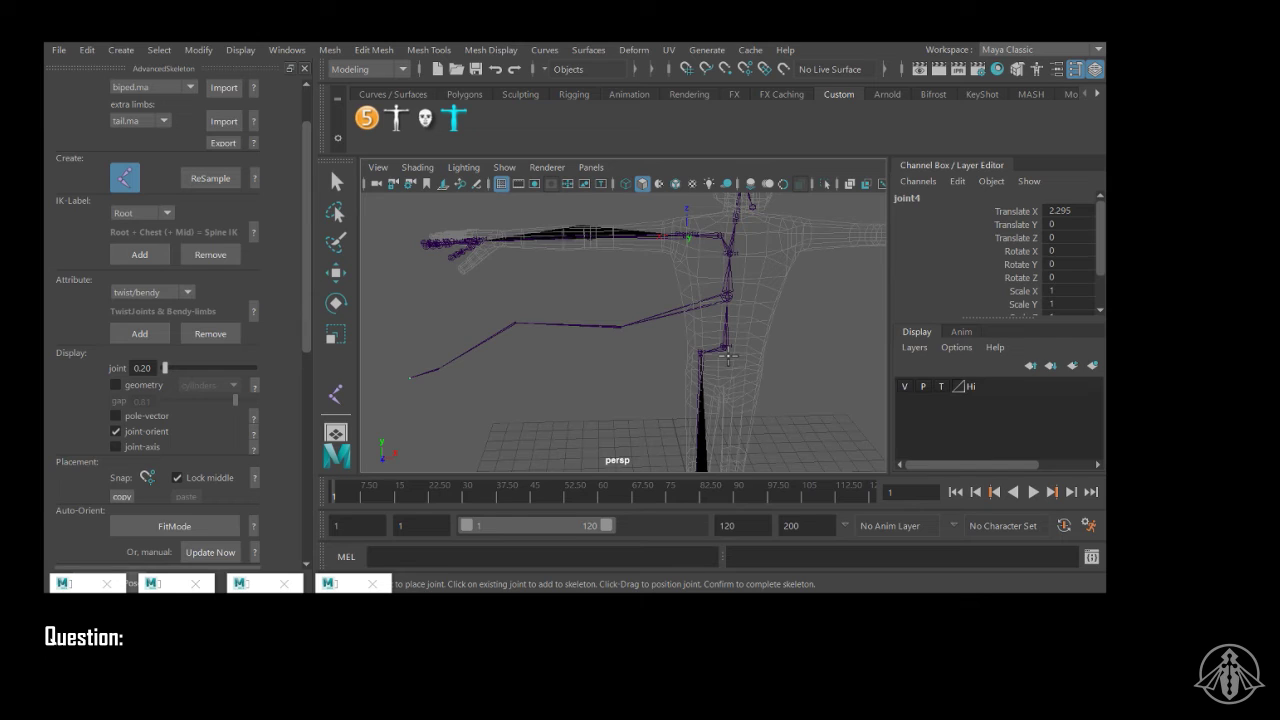
key(ctrl+z)
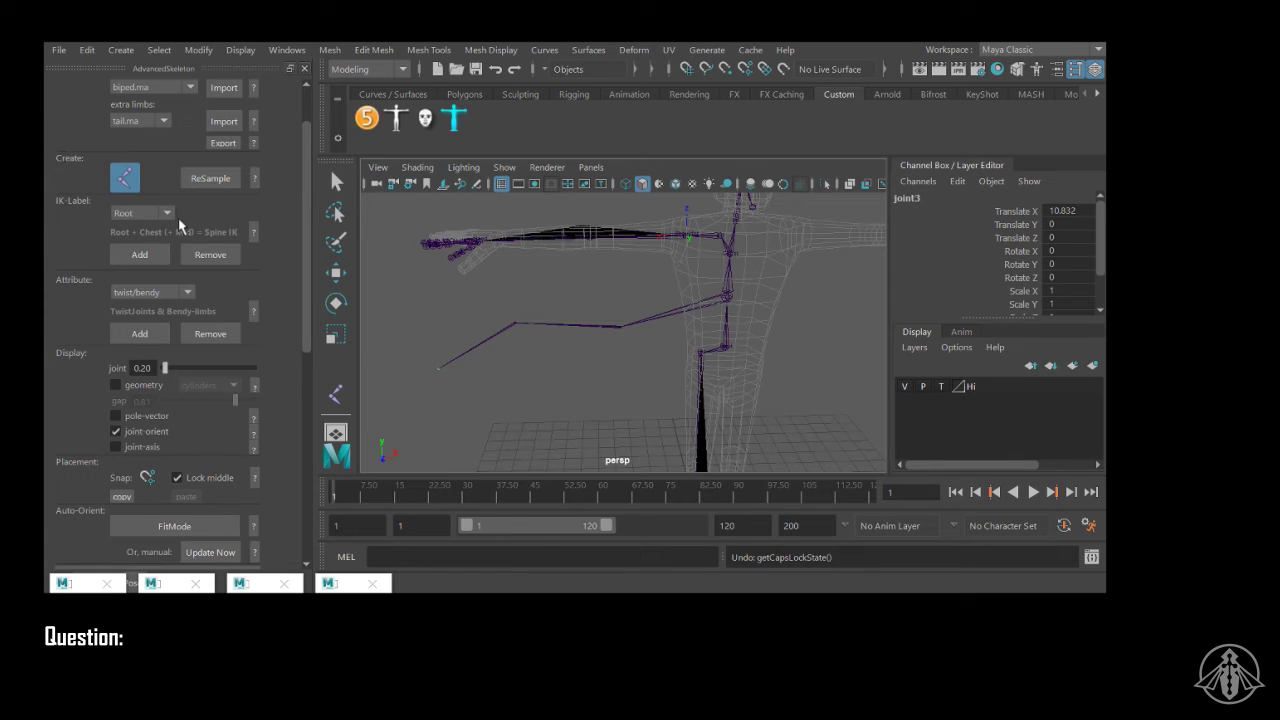
scroll(195, 185, up, 3)
key(q)
click(557, 337)
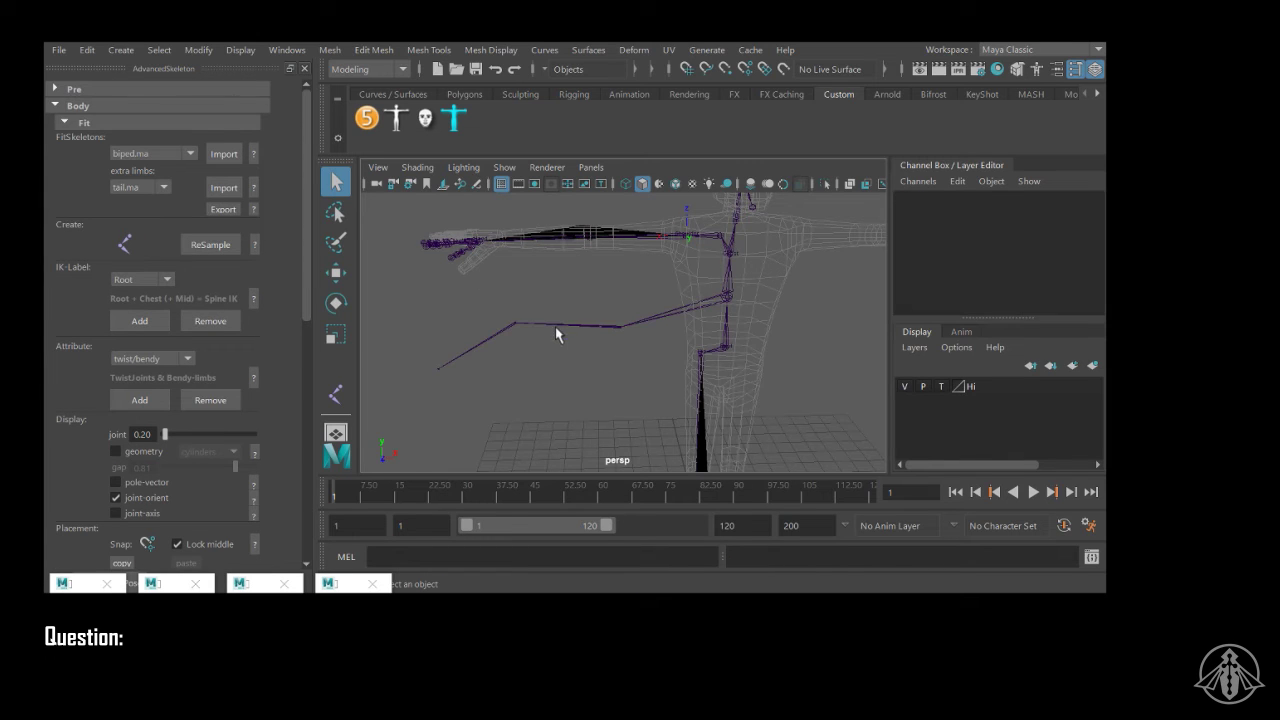
key(ctrl+z)
key(ctrl+z)
key(ctrl+z)
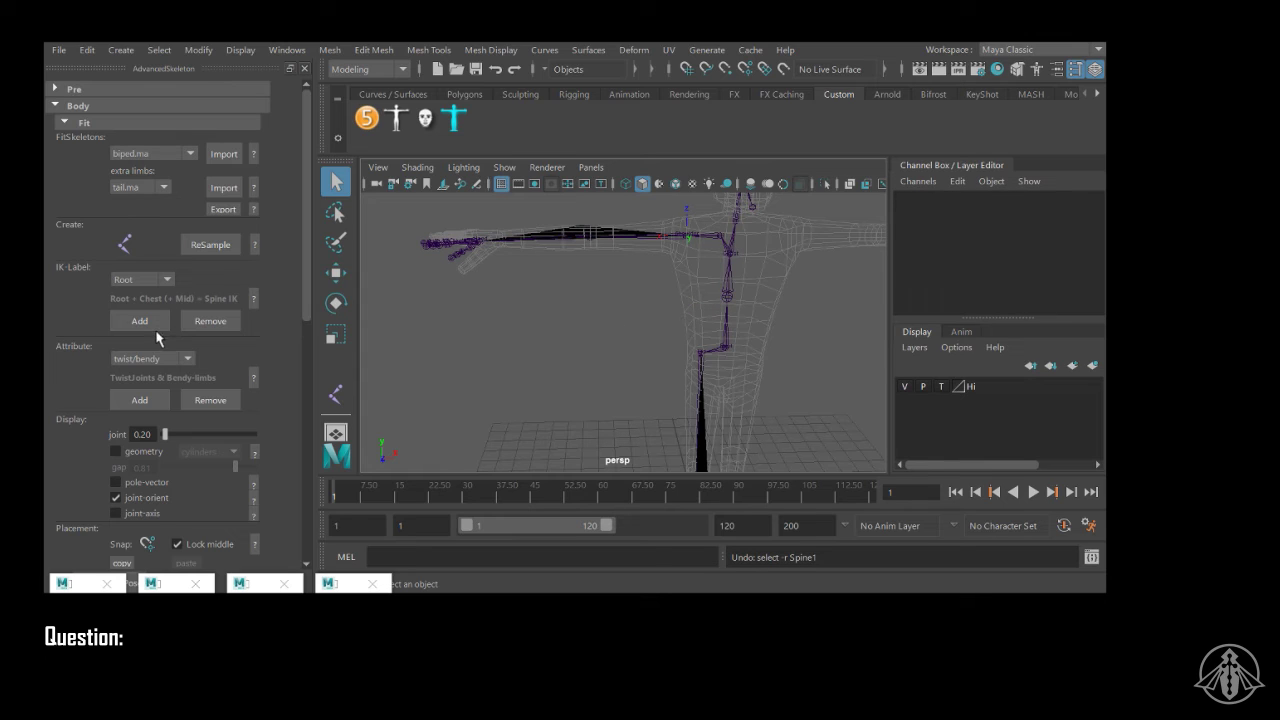
Step: Look through the available fit skeleton templates, IK labels, display settings and extra limb files
click(144, 155)
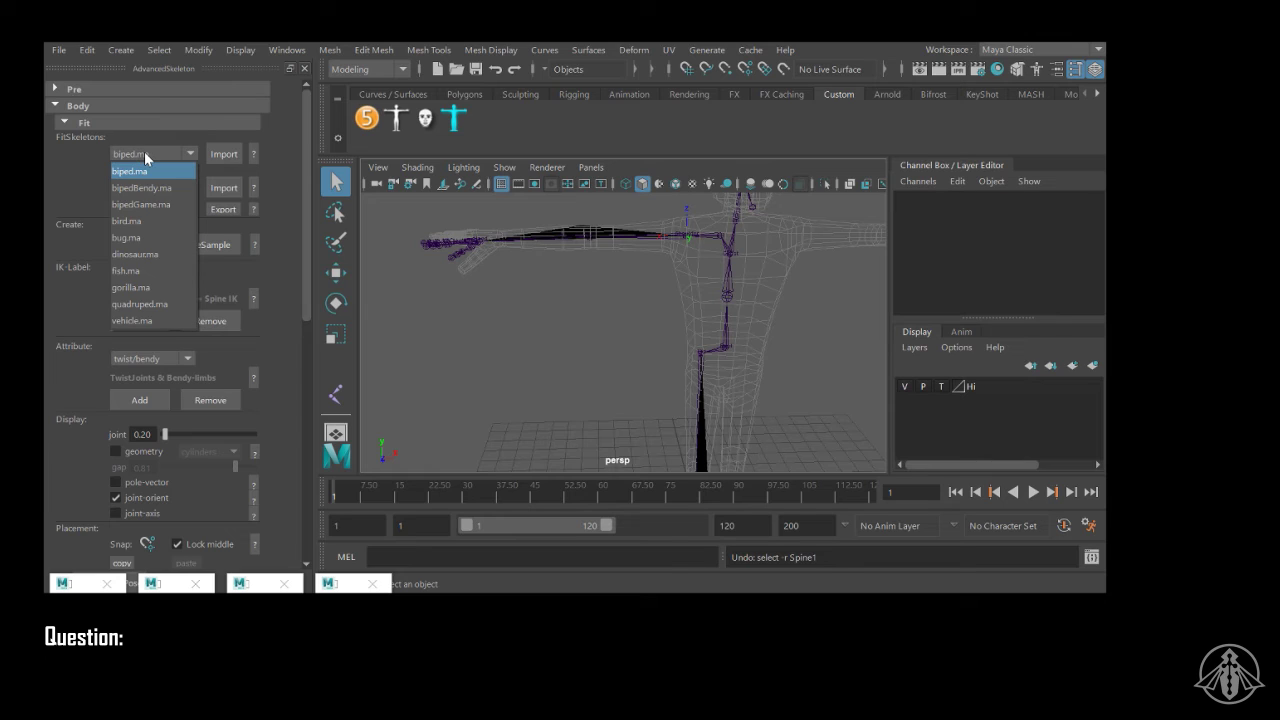
click(144, 152)
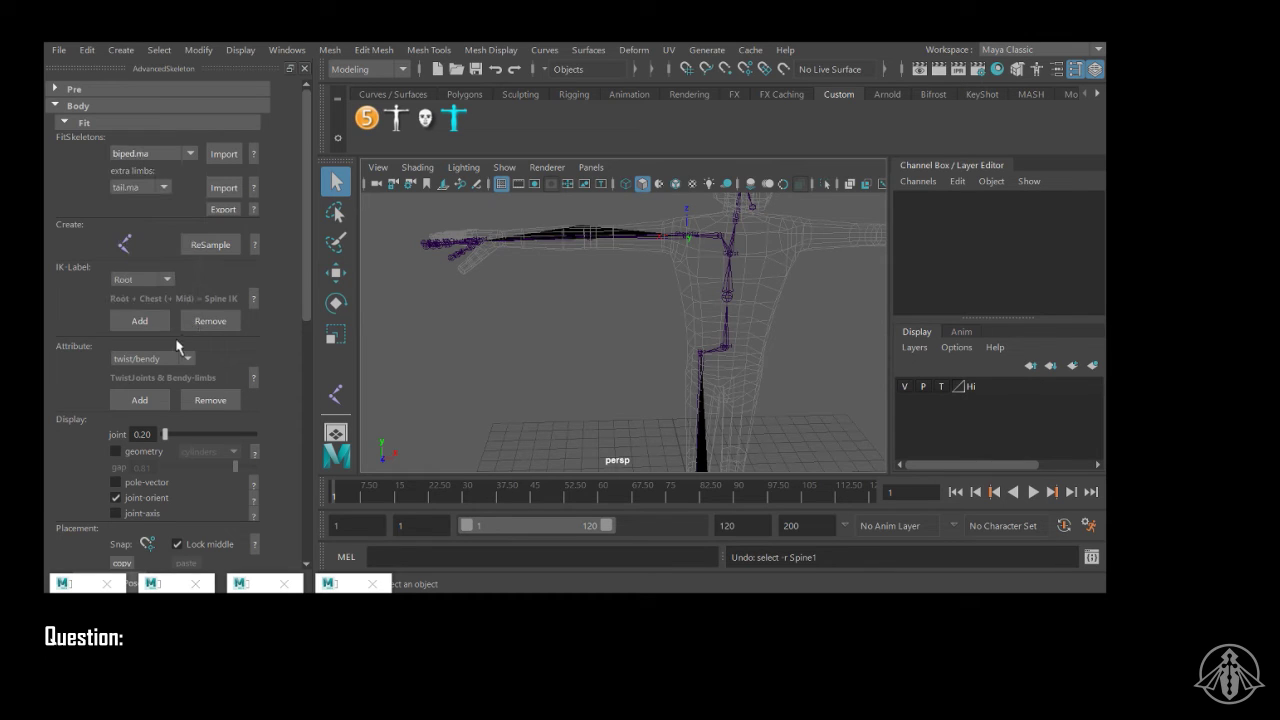
click(139, 281)
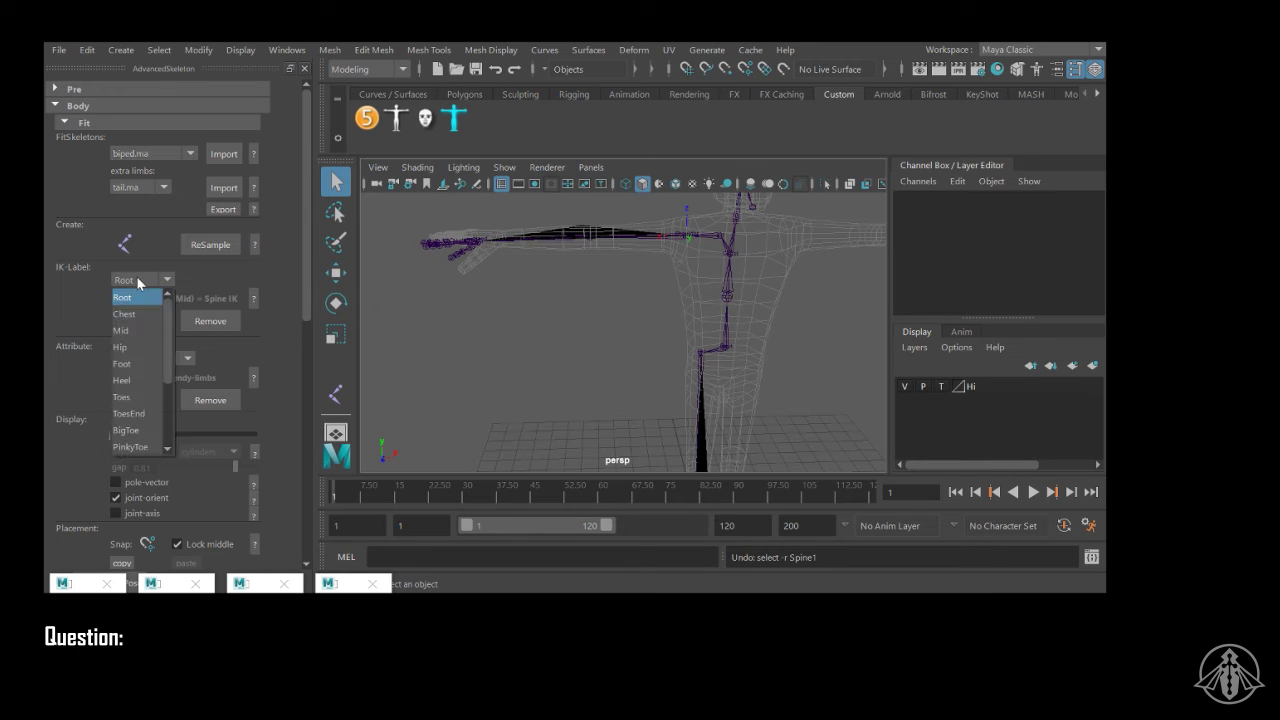
click(139, 283)
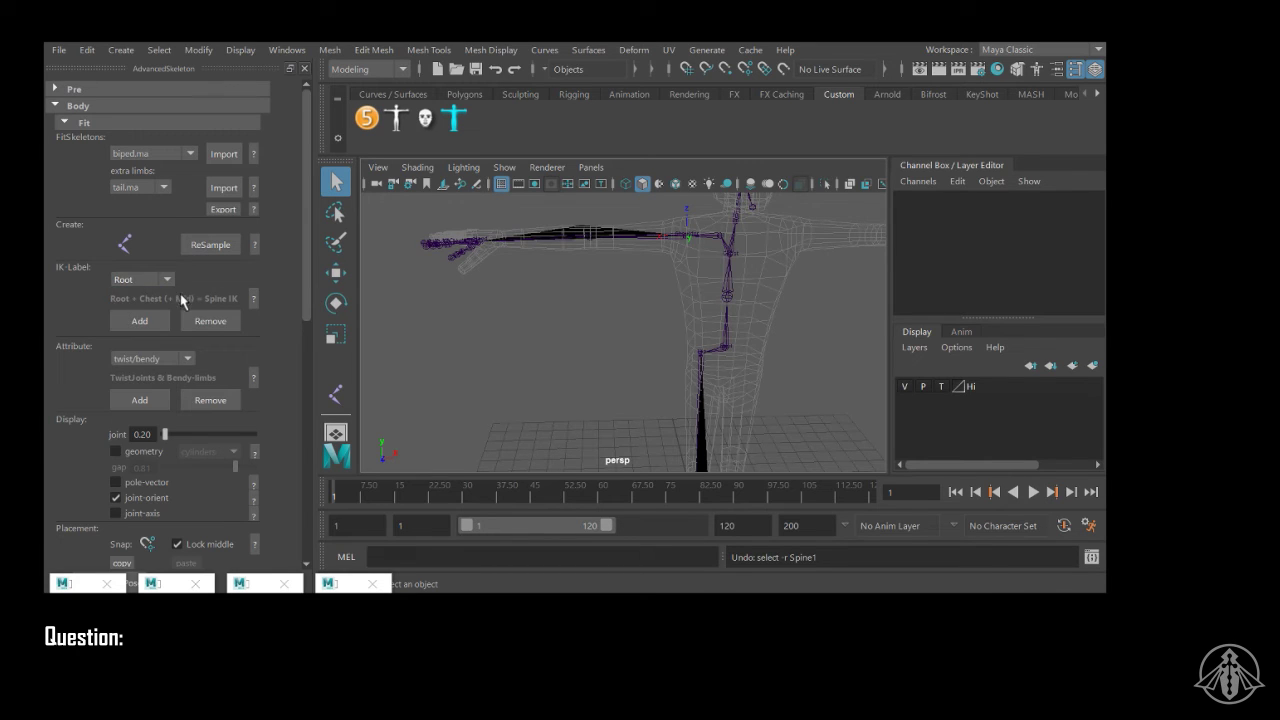
scroll(181, 303, down, 3)
scroll(181, 303, down, 1)
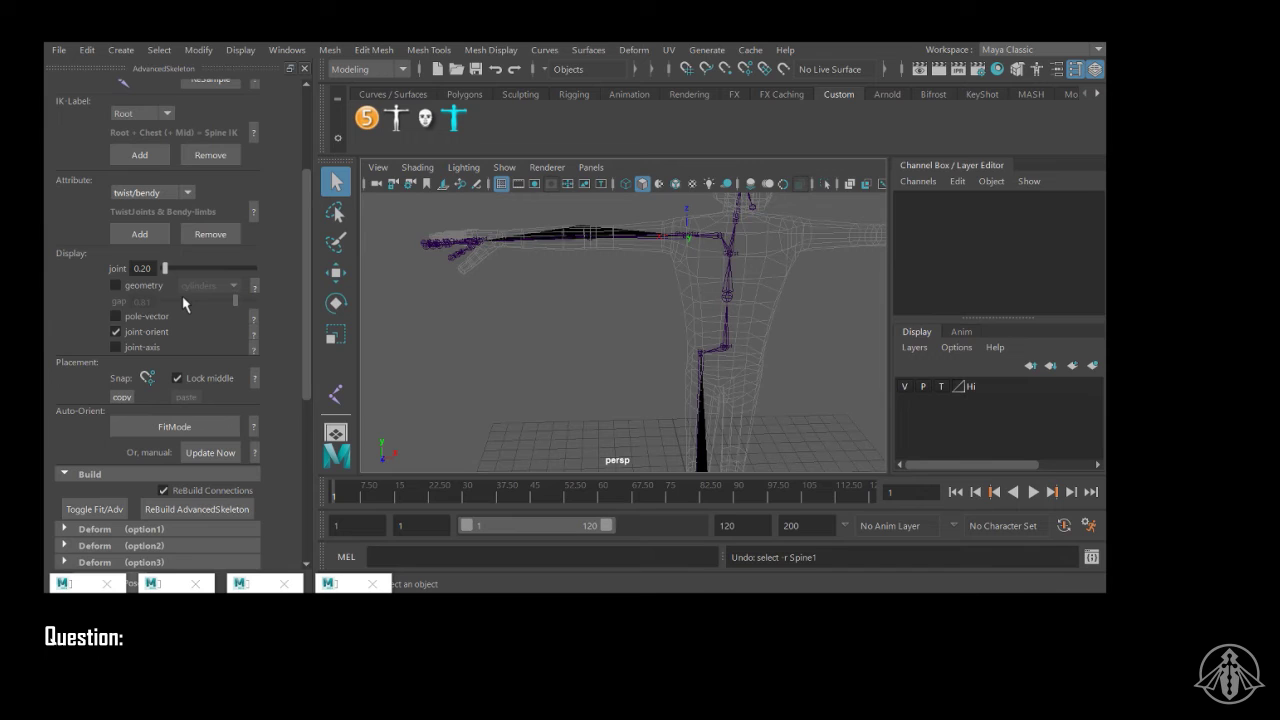
scroll(182, 303, up, 4)
click(137, 187)
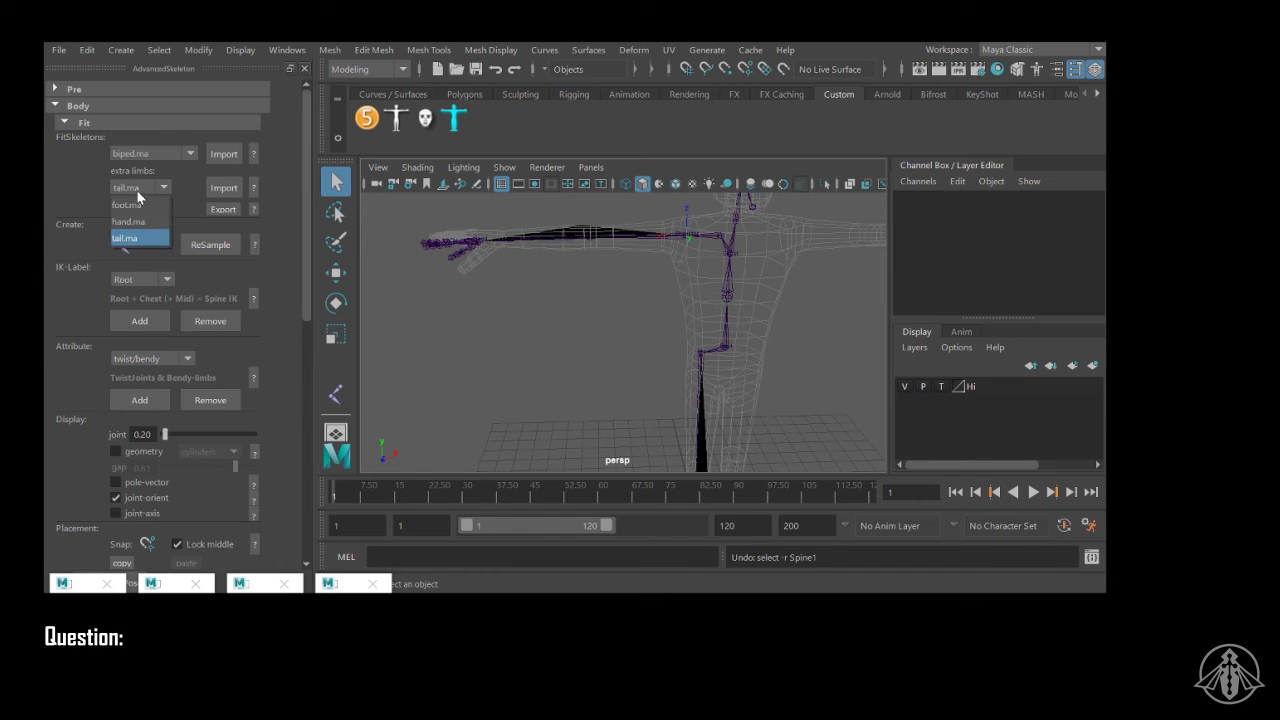
click(138, 190)
Step: Duplicate the Scapula arm chain, move the copy below the original arm, and delete the copy
click(722, 297)
click(697, 243)
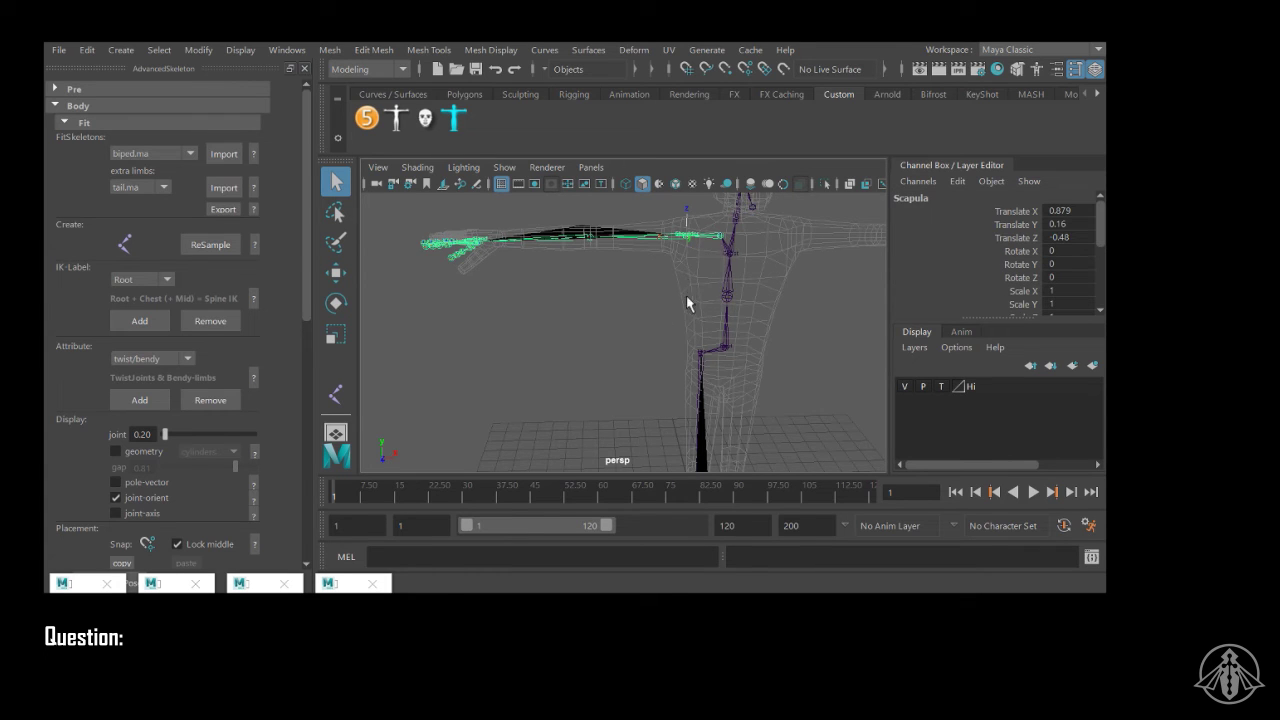
alt+drag(686, 295, 660, 298)
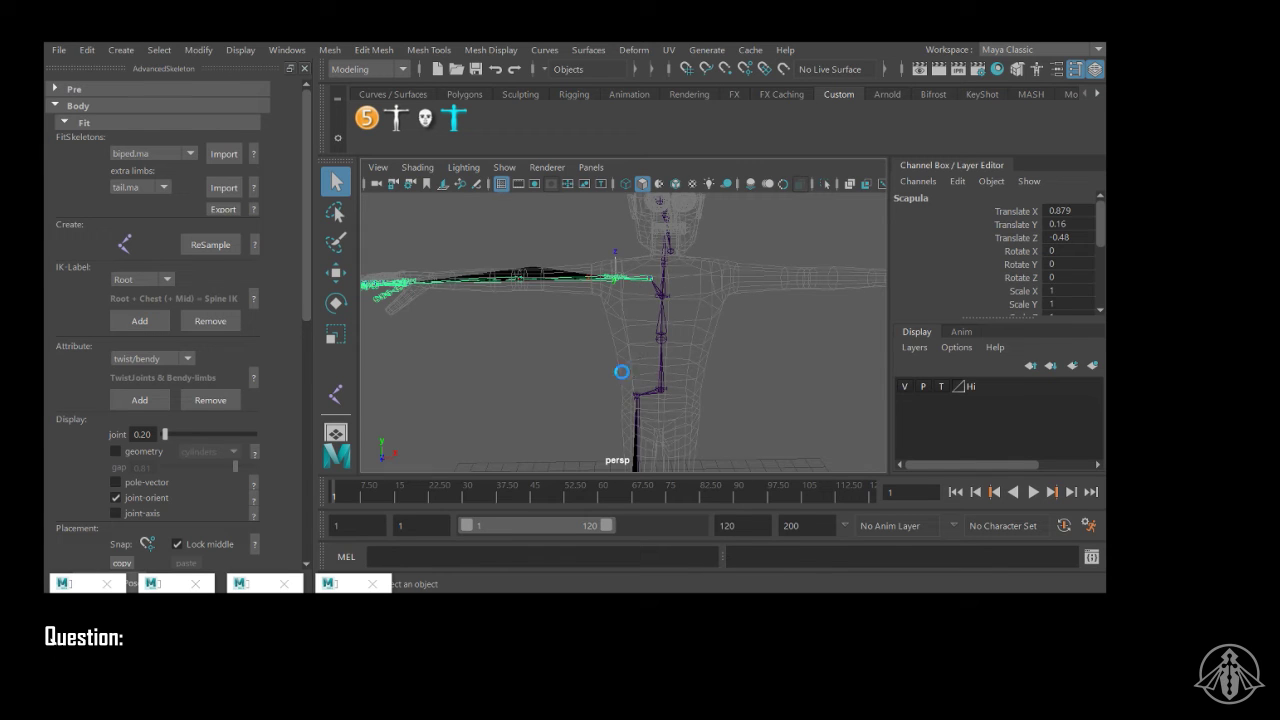
key(ctrl+d)
key(w)
drag(651, 237, 650, 285)
drag(695, 326, 681, 329)
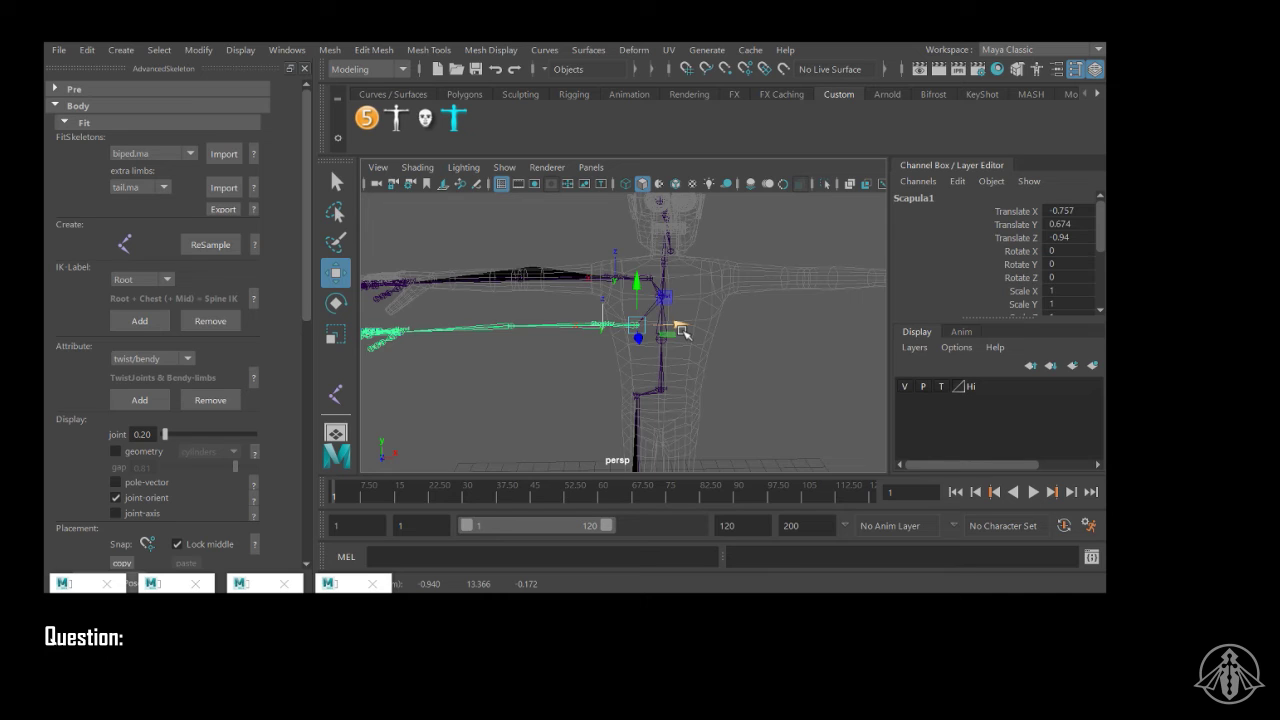
key(Delete)
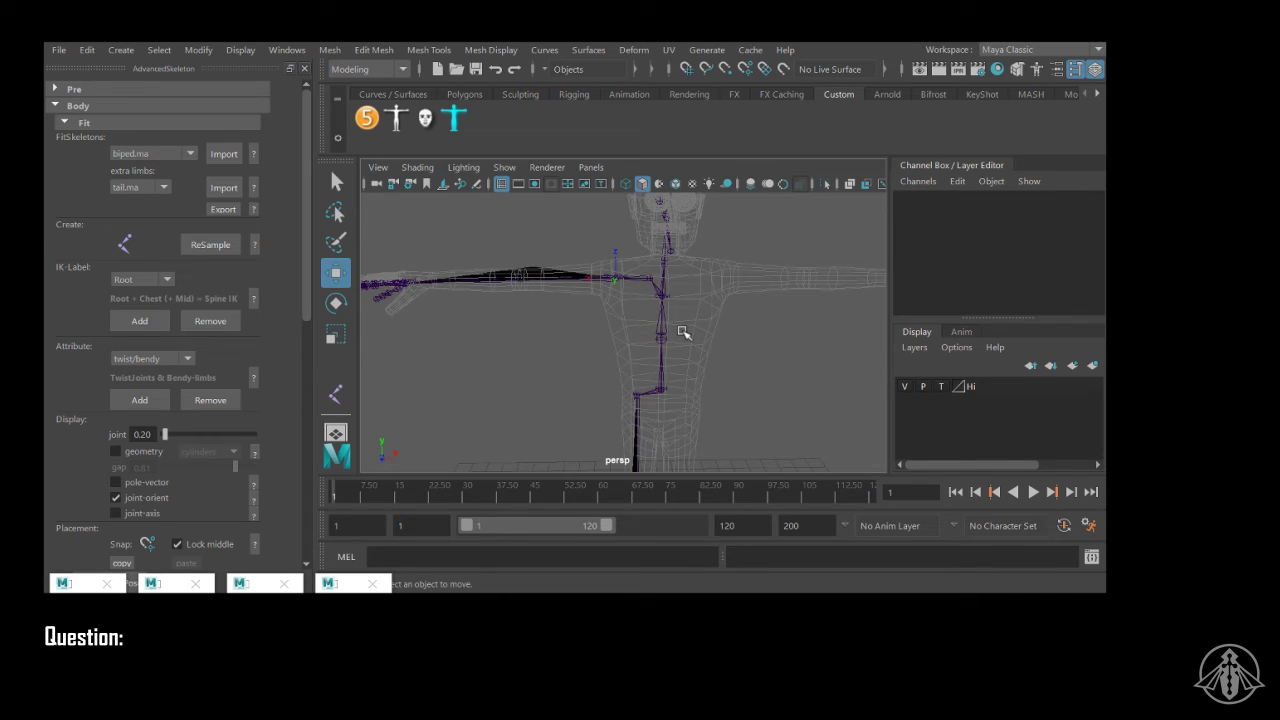
Step: Examine the fit skeleton and the arm and leg plane triangles from several angles
alt+right_drag(788, 411, 631, 354)
alt+drag(631, 354, 683, 329)
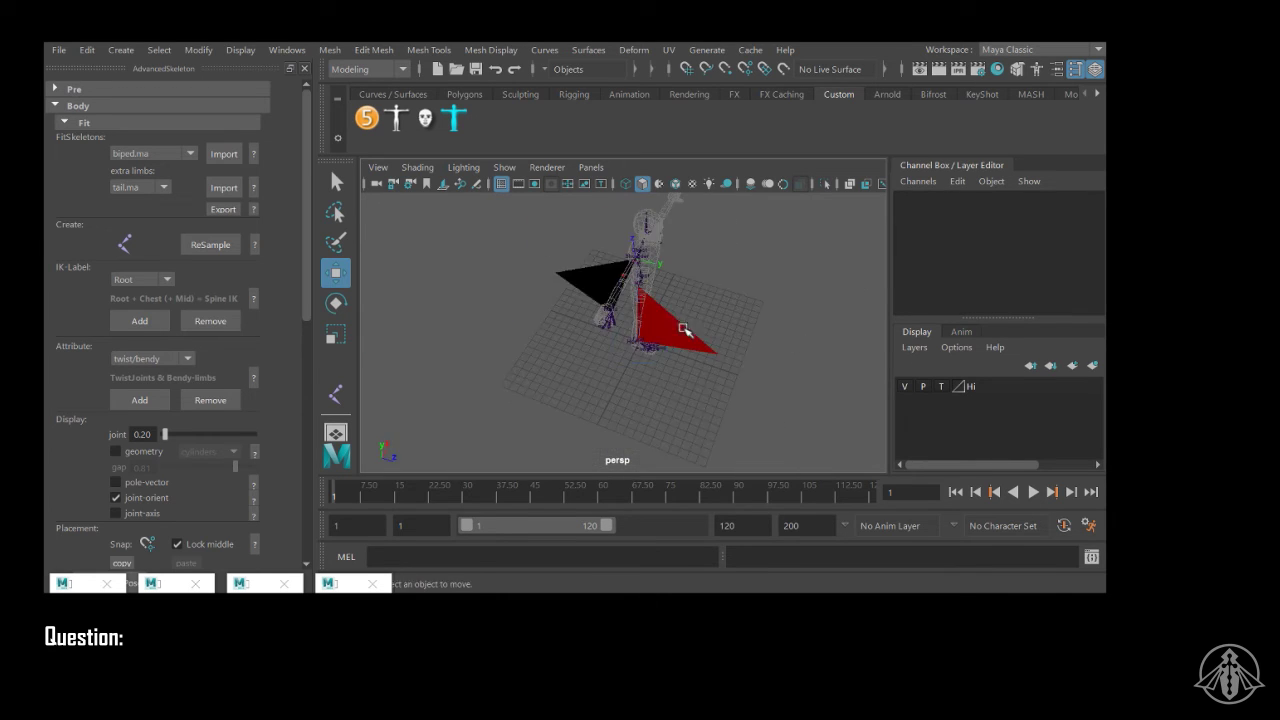
alt+right_drag(683, 329, 747, 371)
alt+drag(747, 371, 745, 290)
alt+right_drag(677, 289, 650, 275)
alt+middle_drag(650, 275, 690, 325)
alt+drag(690, 325, 609, 309)
alt+drag(650, 323, 637, 300)
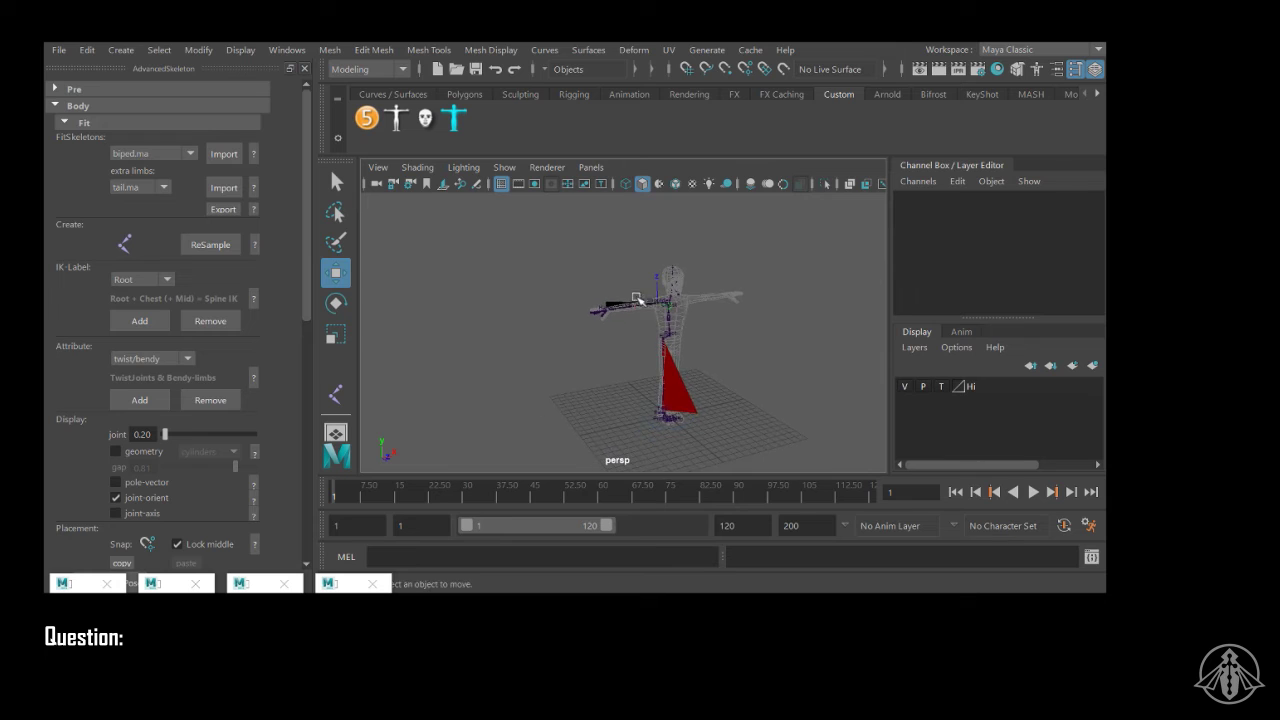
alt+right_drag(544, 266, 822, 348)
alt+middle_drag(776, 320, 691, 403)
alt+drag(691, 403, 684, 320)
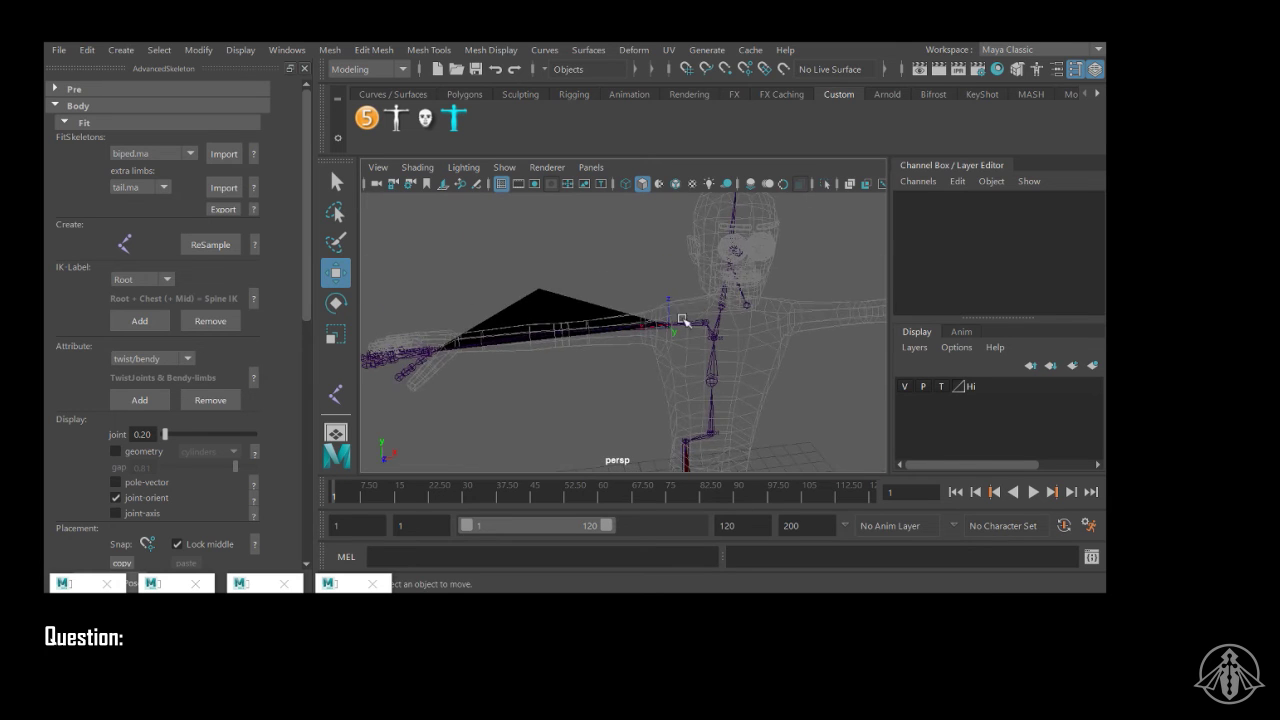
Step: Select the Shoulder joint and look through the attribute types, keeping twist/bendy
click(697, 306)
alt+drag(497, 305, 543, 327)
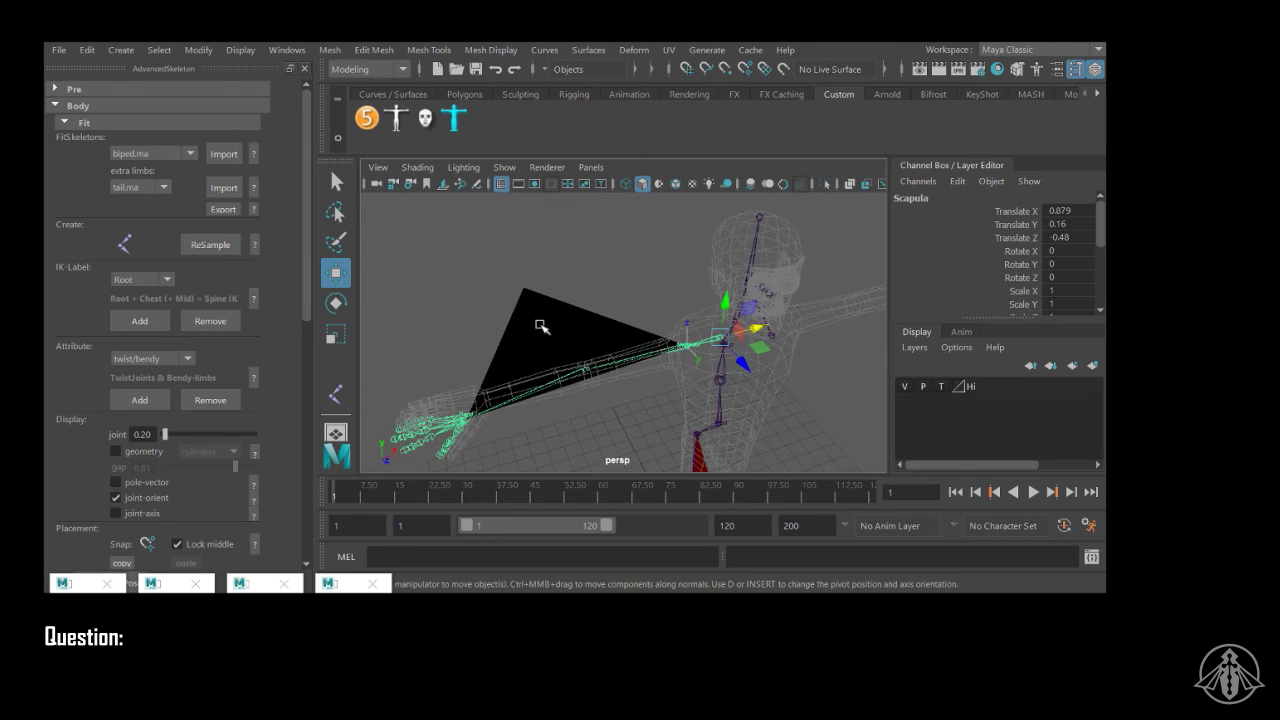
click(689, 344)
scroll(205, 330, down, 1)
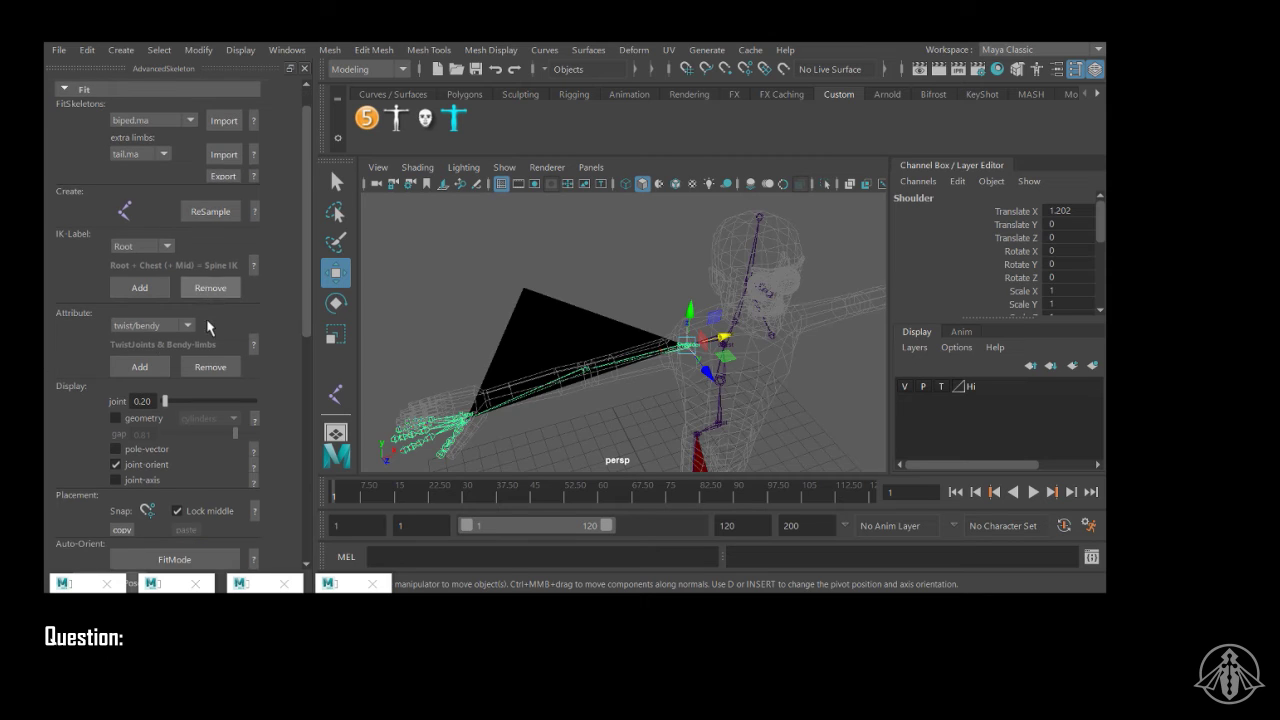
click(186, 326)
click(180, 343)
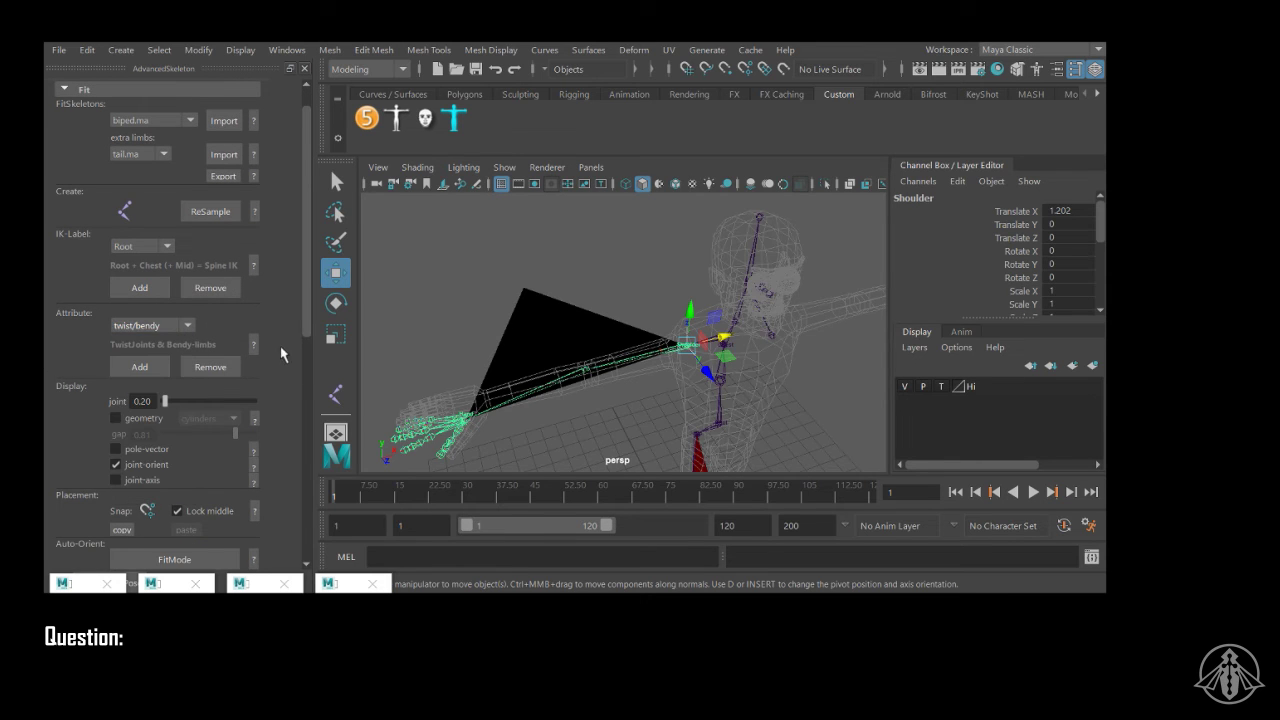
Step: Read the attribute help page from Twist/Bendy through Inbetween, Global, Aim, Wheel and orient options to IkLocal, and close it
click(253, 344)
scroll(645, 287, down, 1)
scroll(645, 287, down, 1)
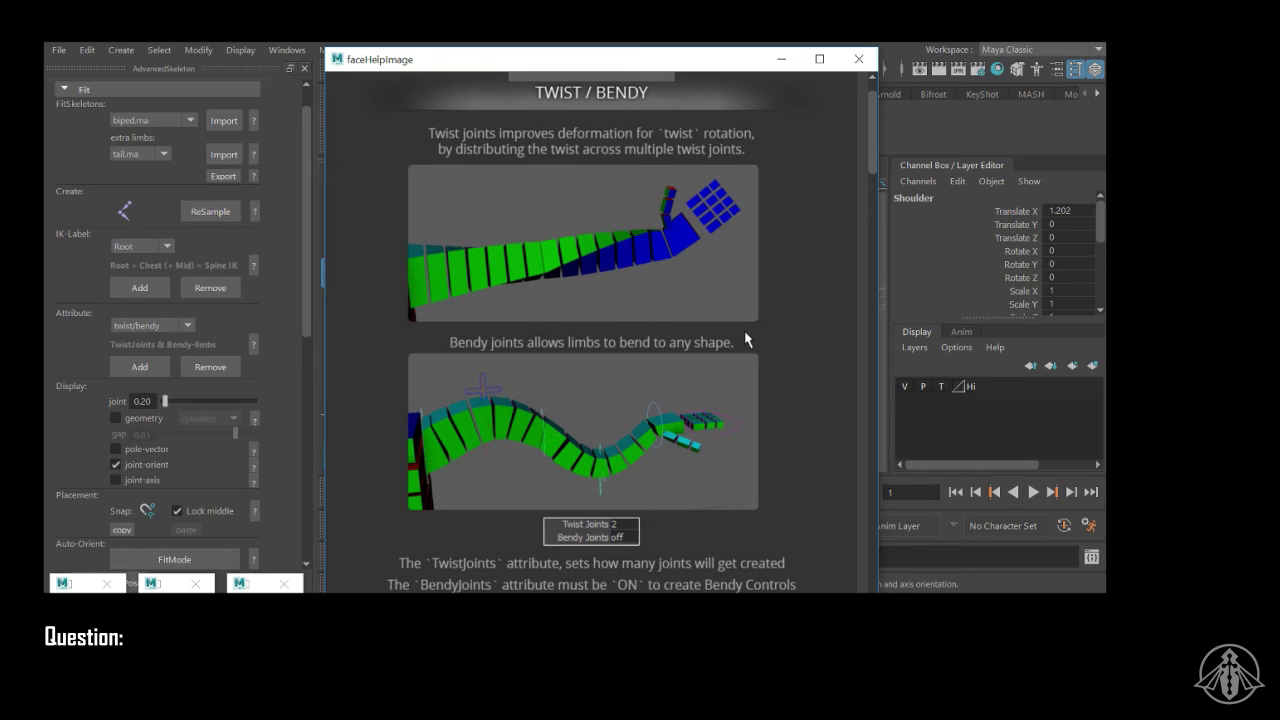
scroll(709, 396, down, 4)
scroll(712, 380, down, 2)
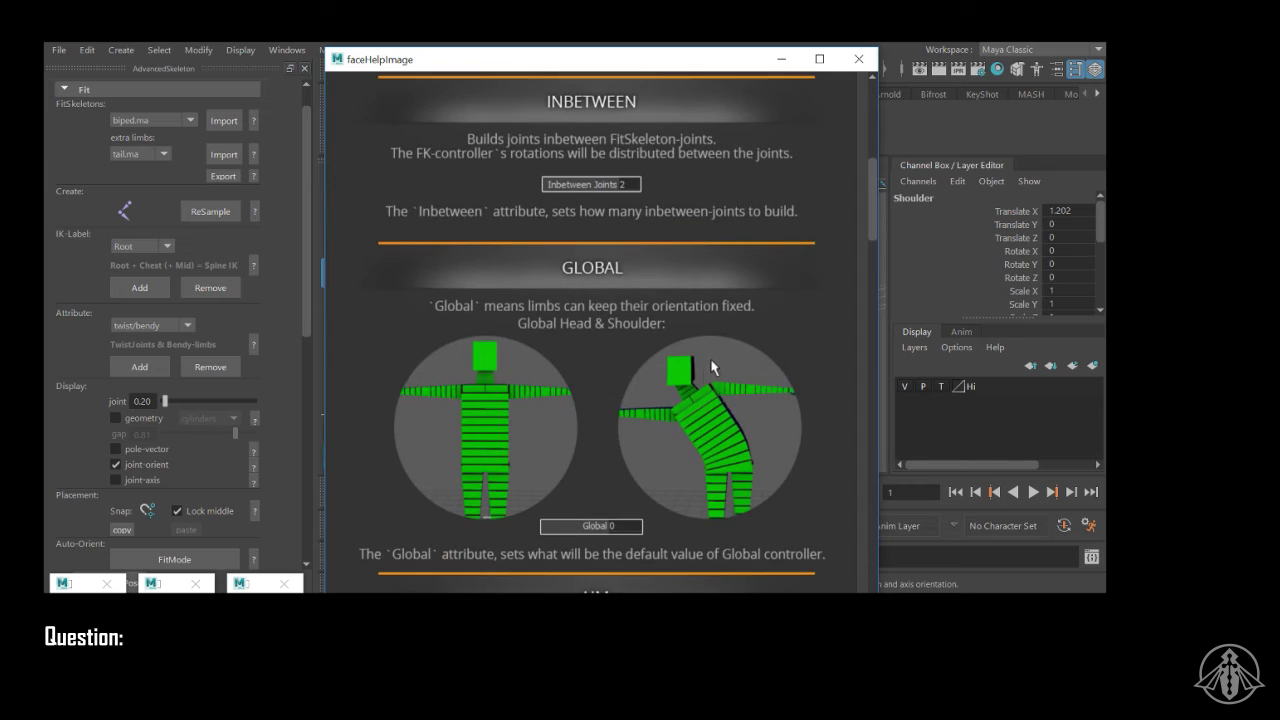
scroll(715, 360, down, 2)
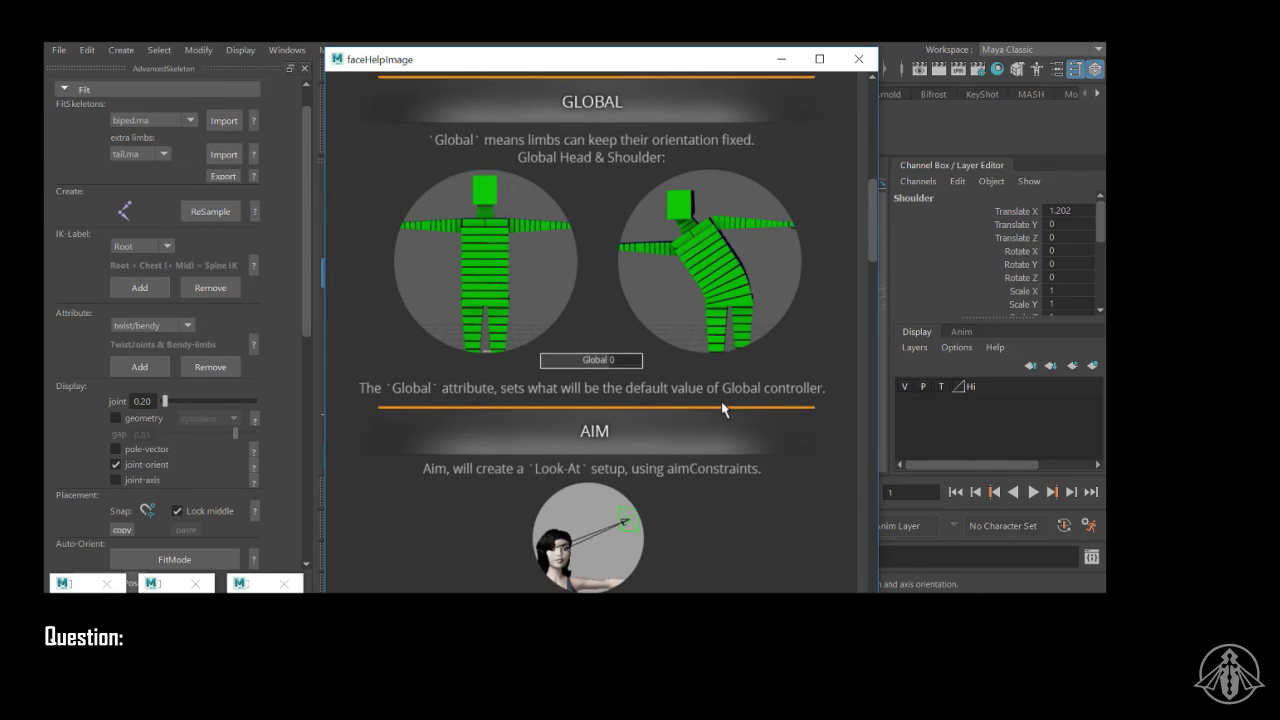
scroll(780, 352, down, 5)
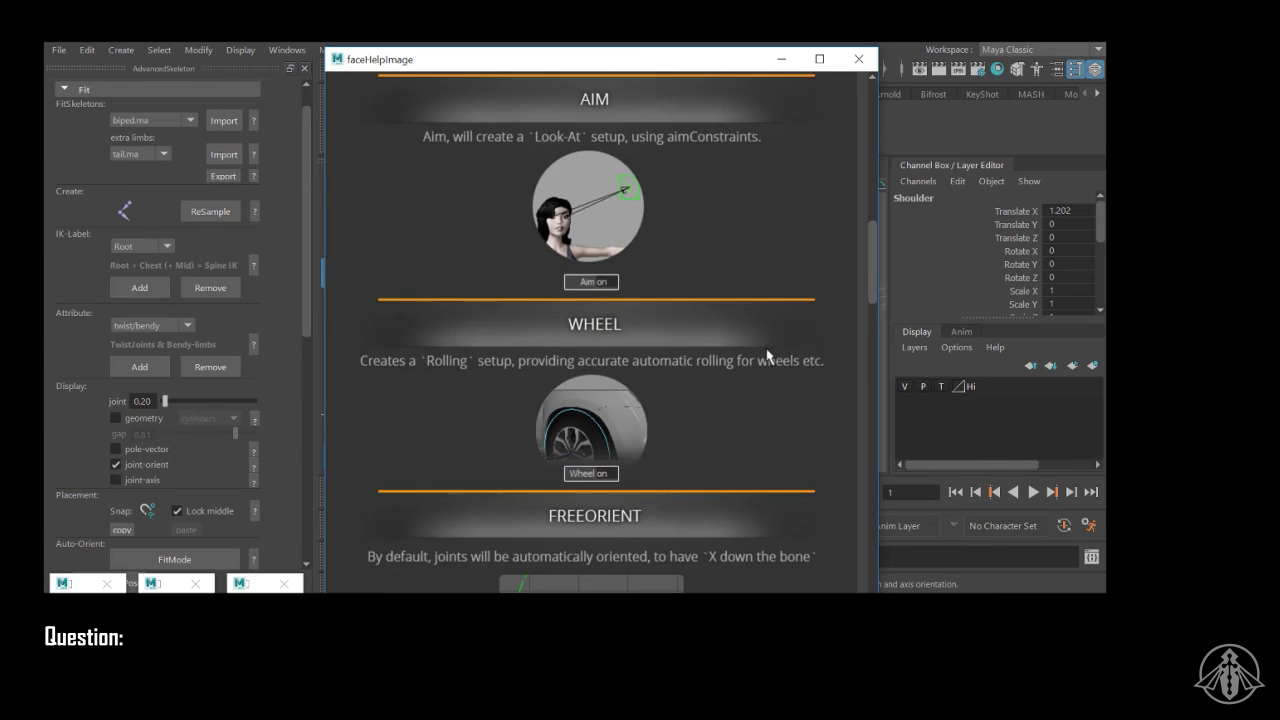
scroll(770, 350, down, 3)
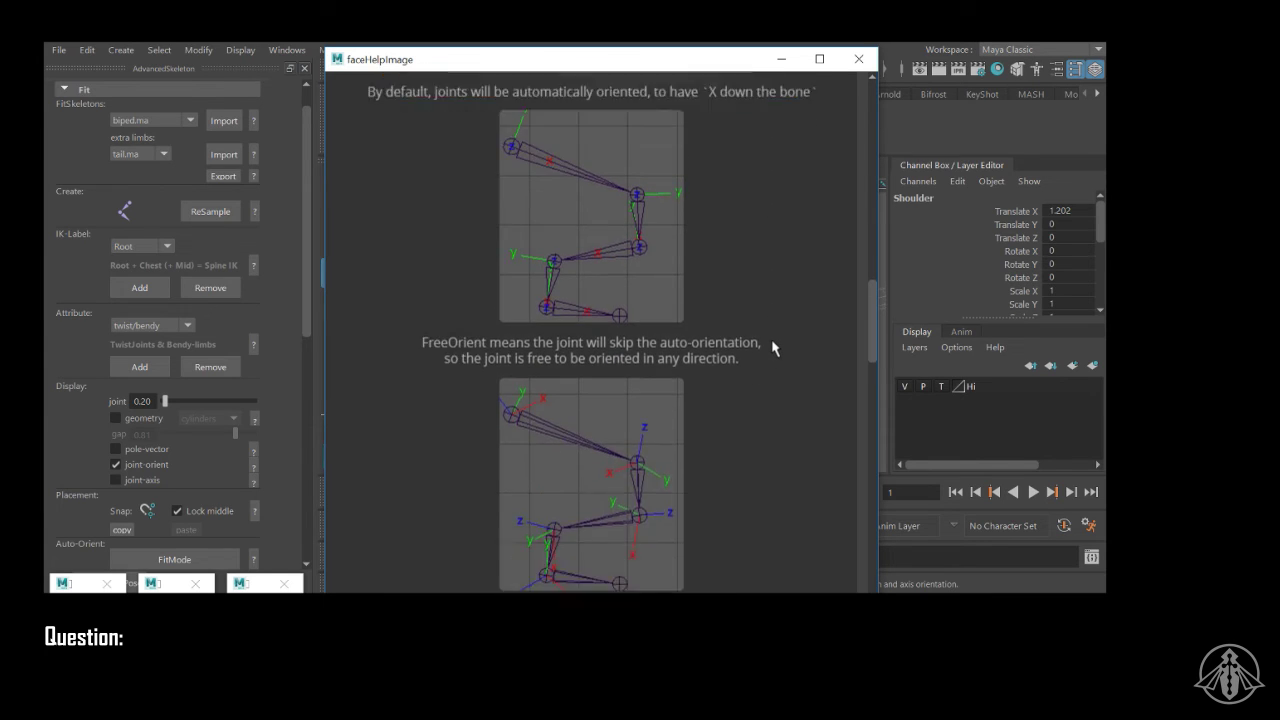
scroll(776, 348, down, 10)
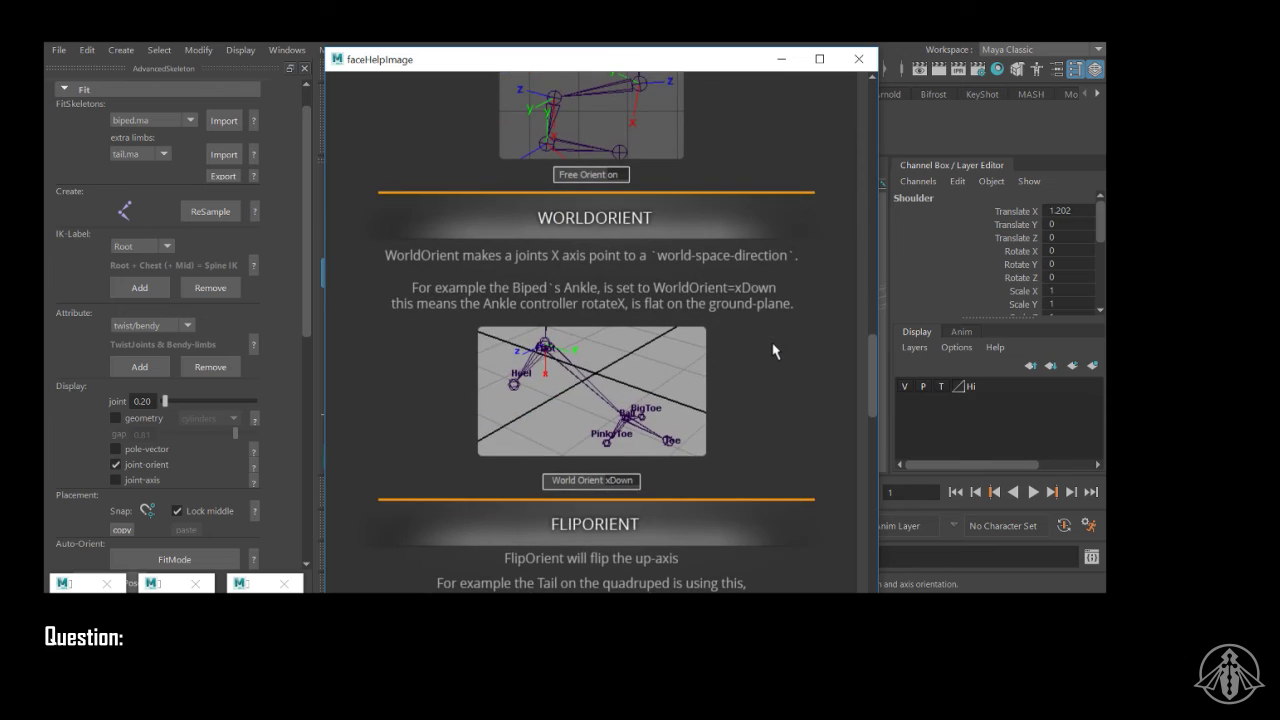
scroll(773, 351, down, 8)
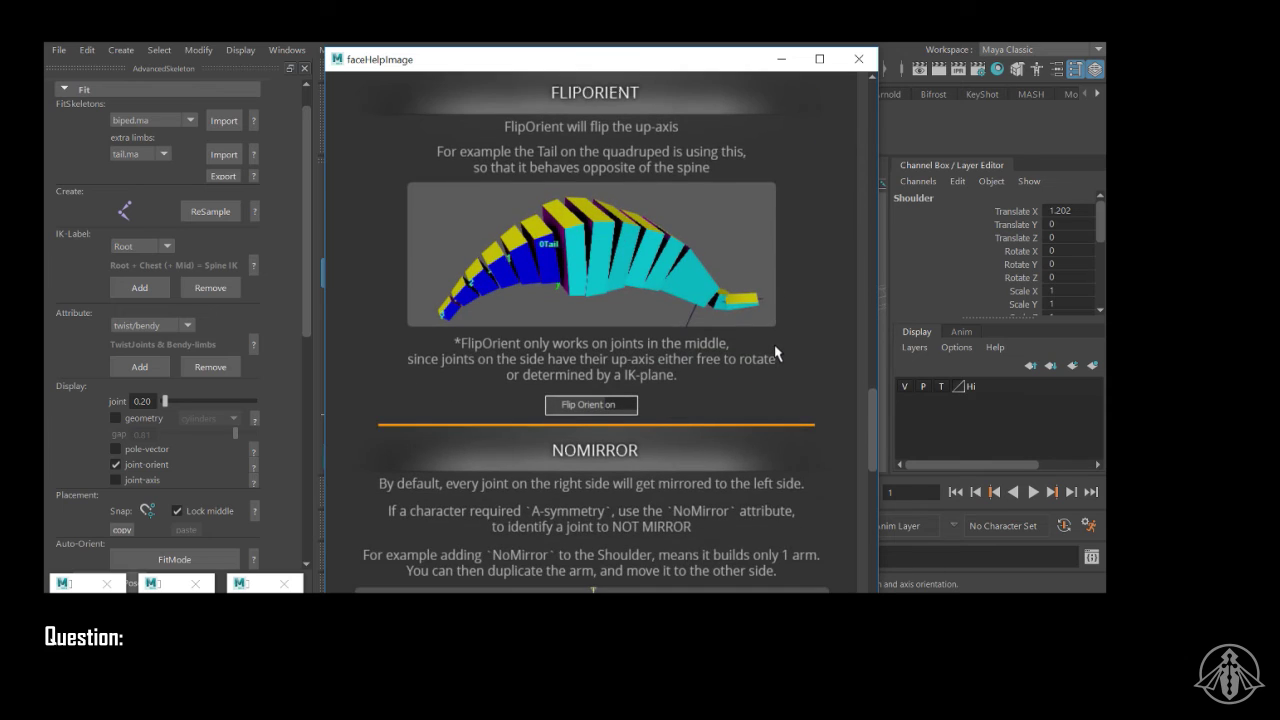
scroll(776, 350, down, 18)
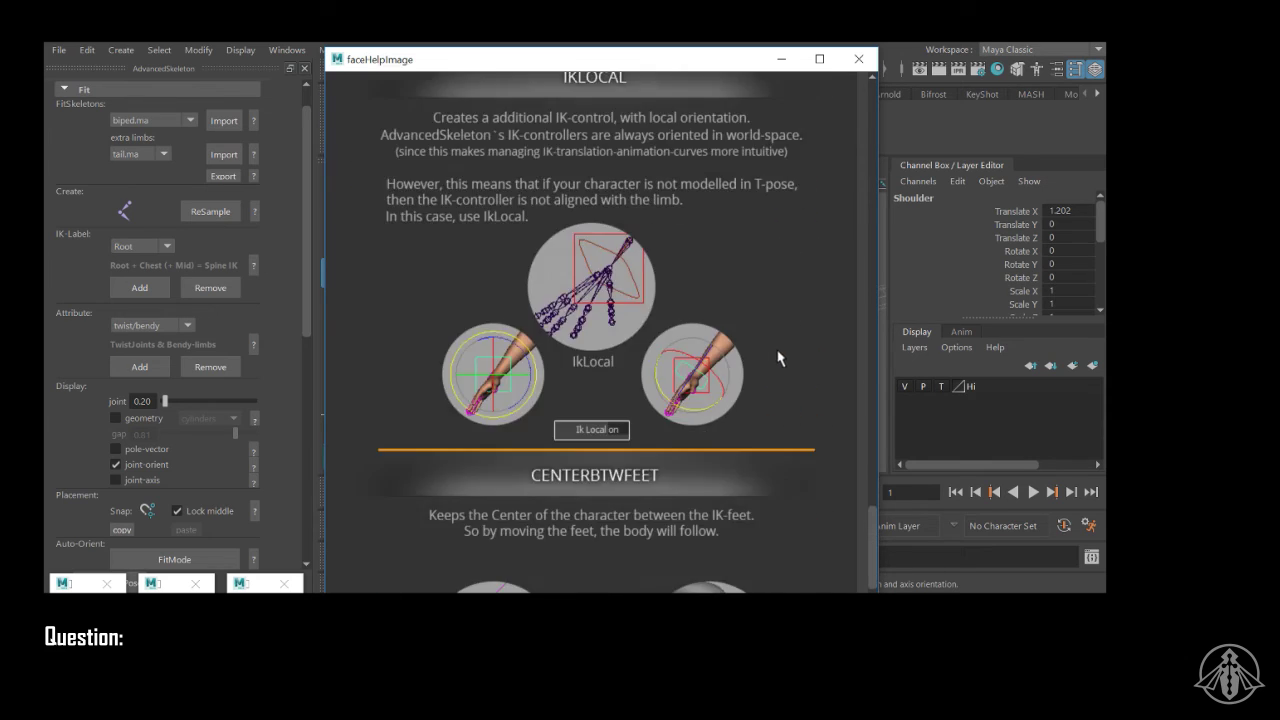
scroll(779, 360, up, 1)
scroll(776, 357, up, 5)
click(858, 59)
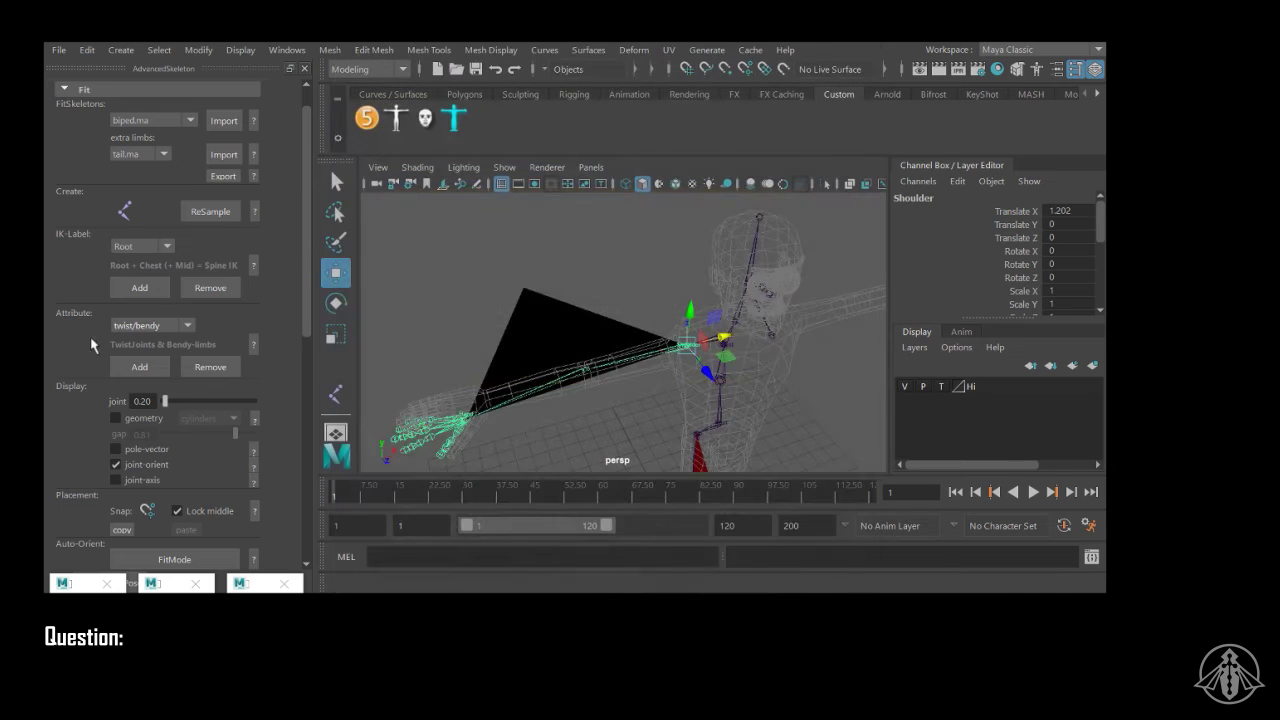
Step: Examine the Shoulder joint's Twist Joints and Bendy Joints attributes
alt+middle_drag(676, 377, 682, 328)
scroll(1075, 276, down, 5)
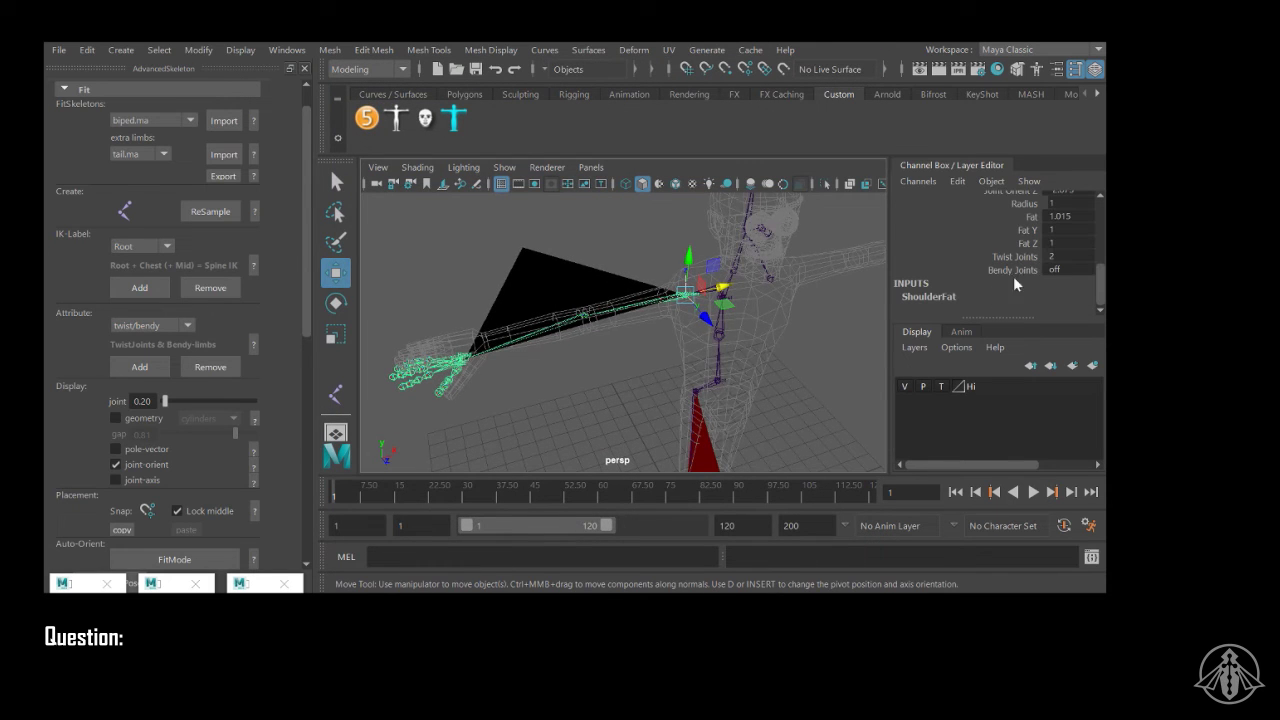
alt+drag(655, 312, 685, 313)
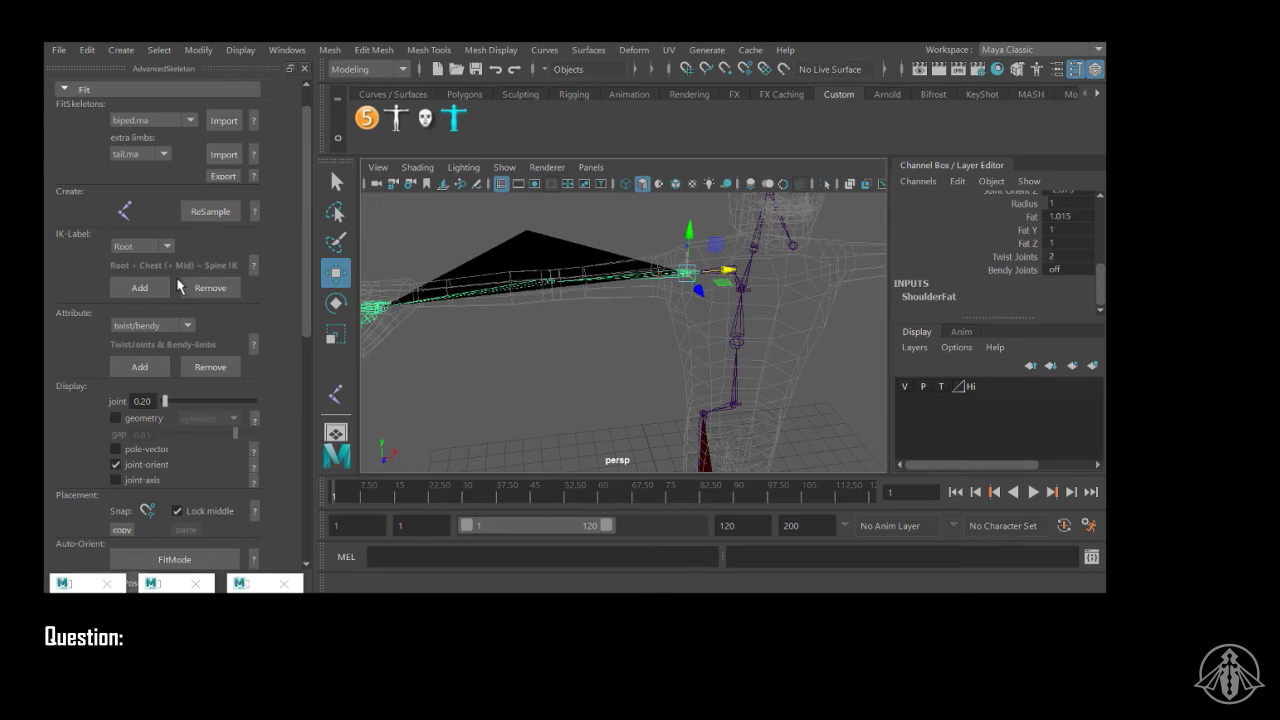
Step: Try adding the worldOrient attribute to the Shoulder joint, and undo the addition
click(165, 327)
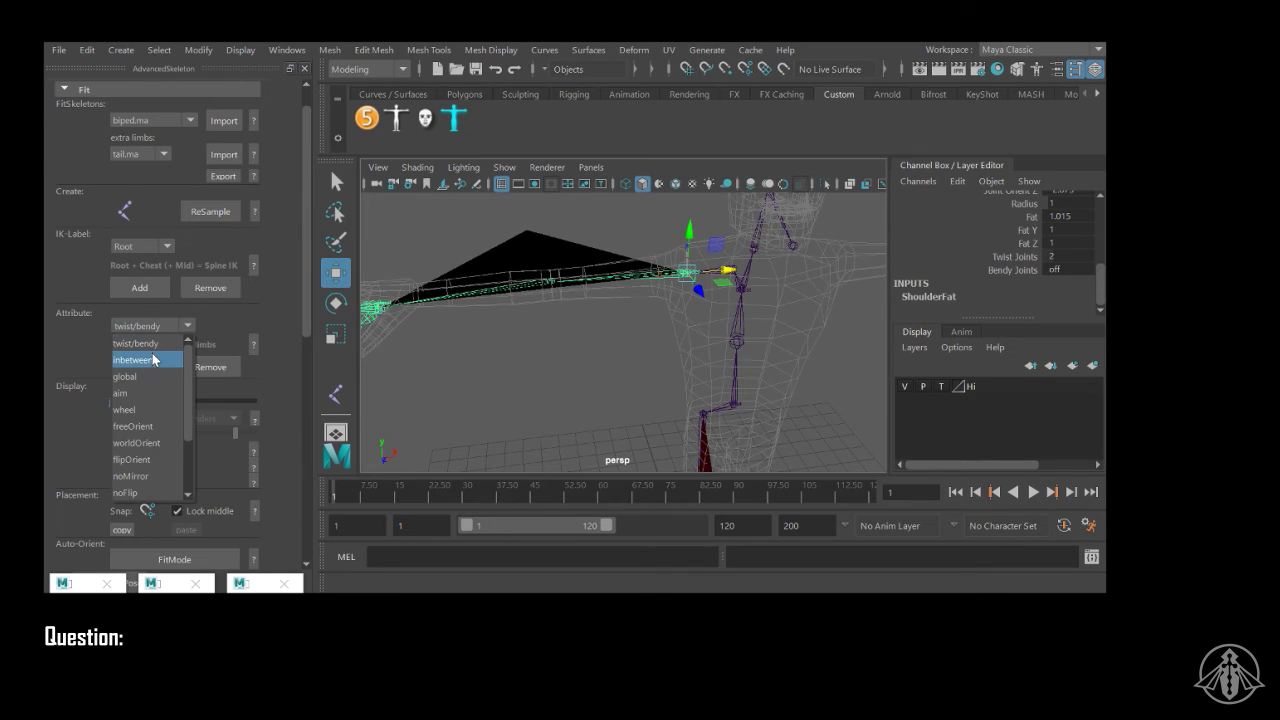
click(155, 360)
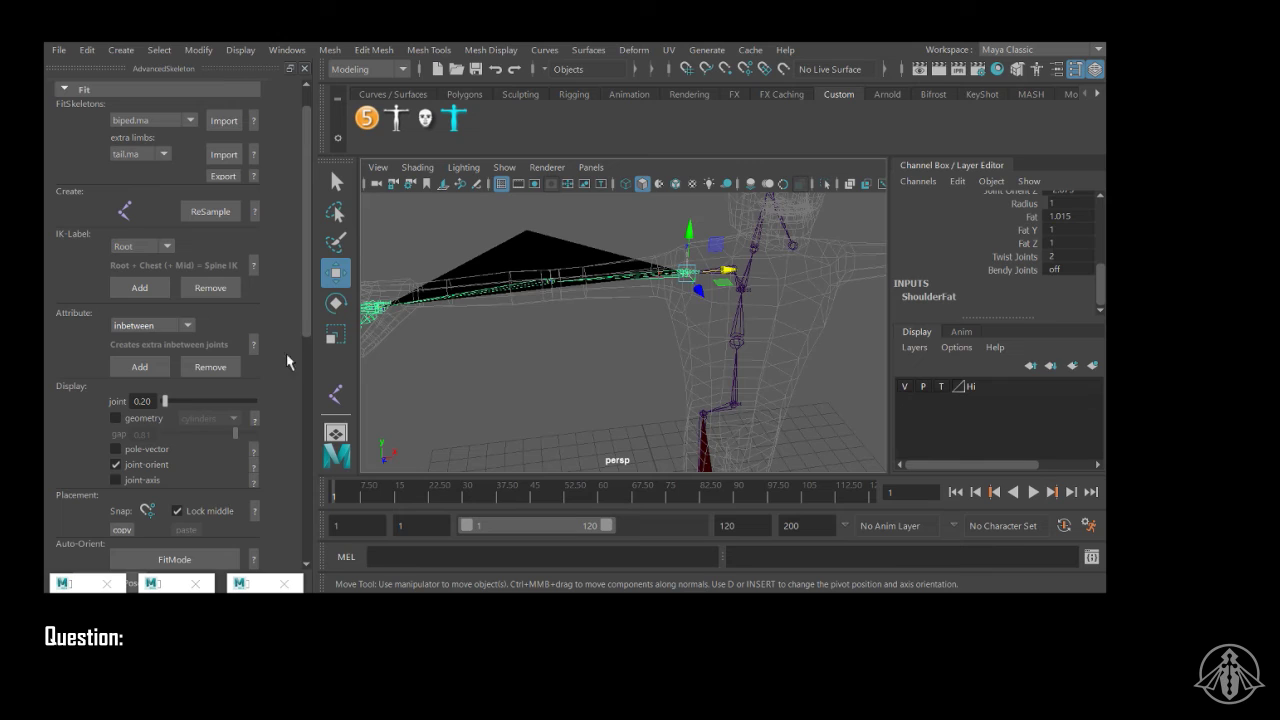
click(155, 326)
click(151, 392)
click(147, 325)
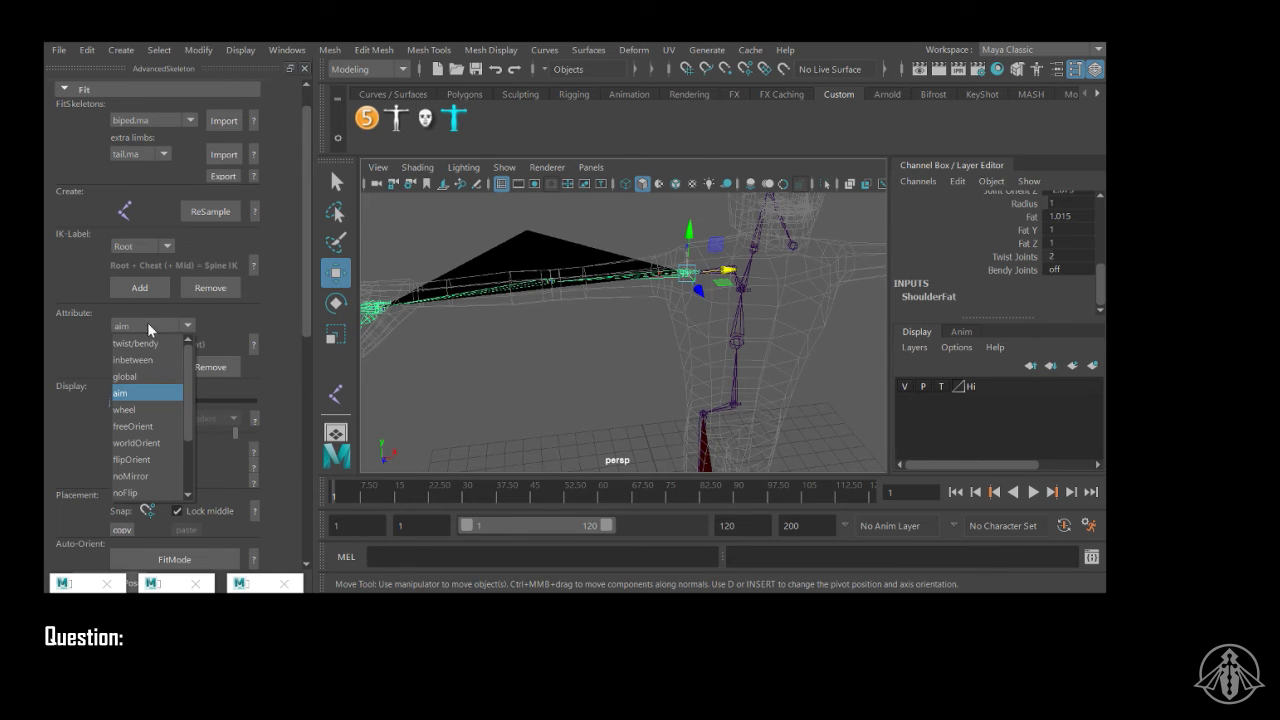
click(151, 443)
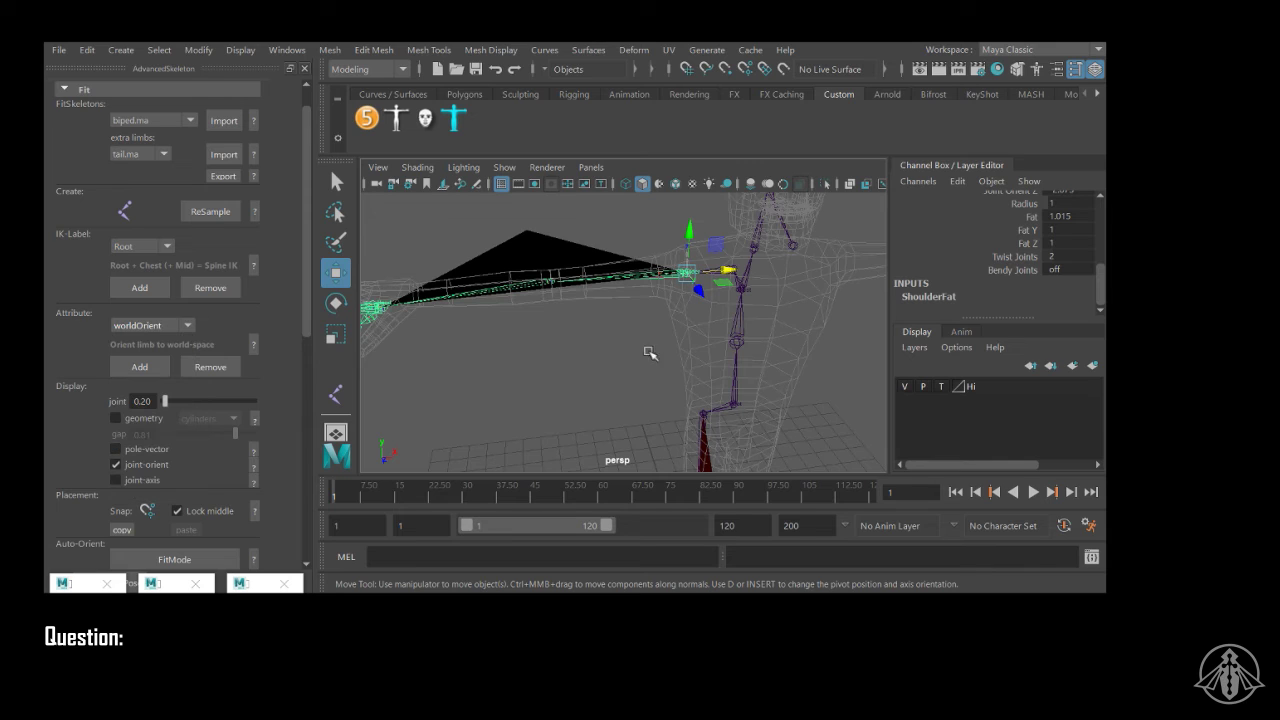
scroll(1034, 236, up, 3)
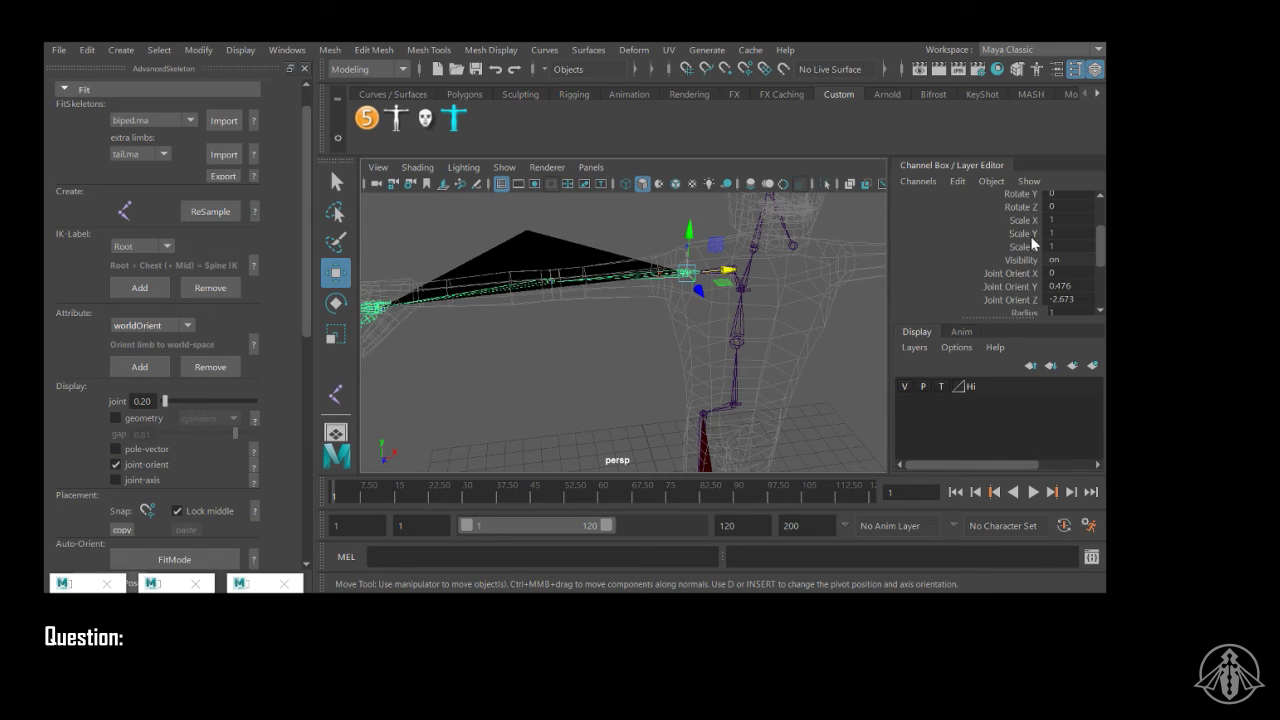
scroll(1031, 240, down, 3)
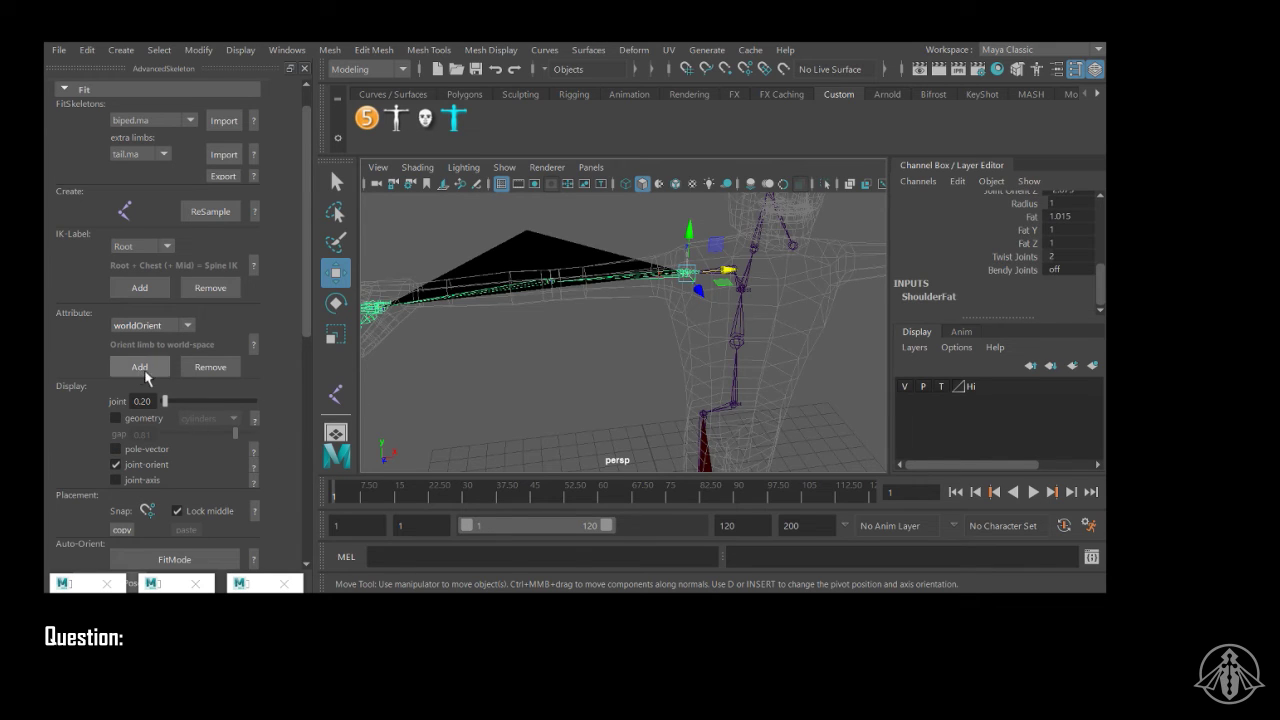
click(139, 367)
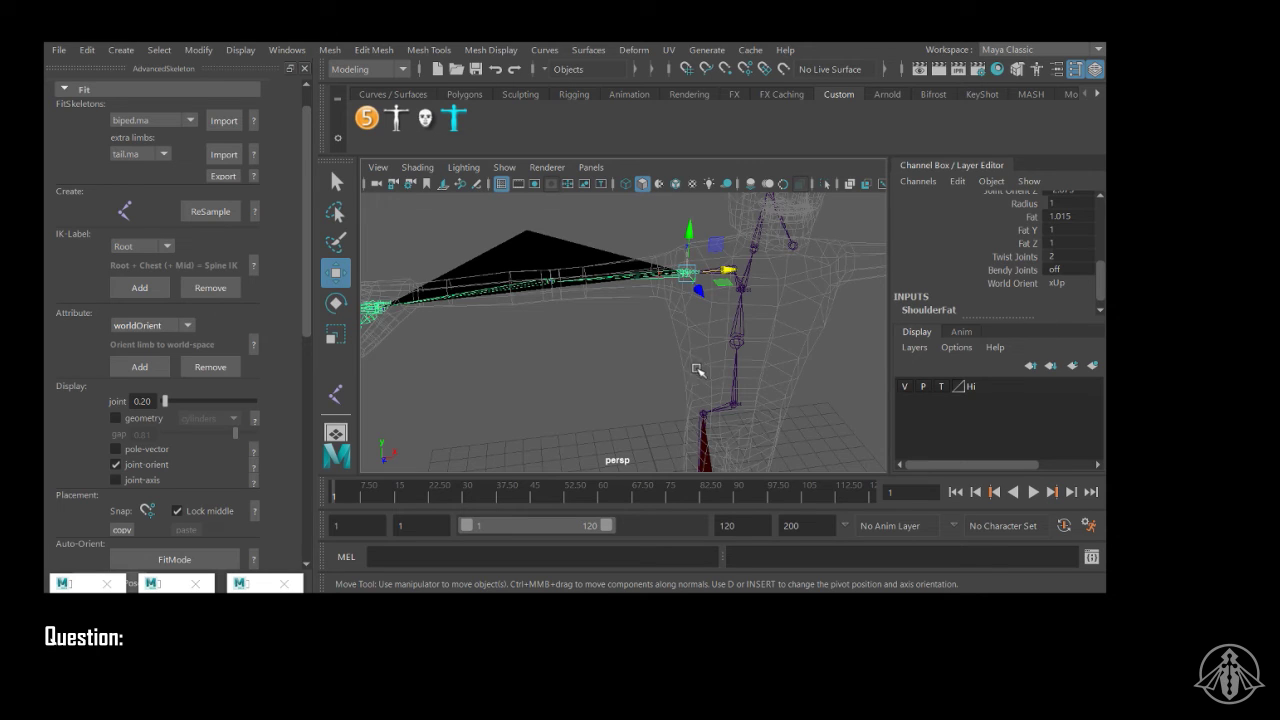
key(ctrl+z)
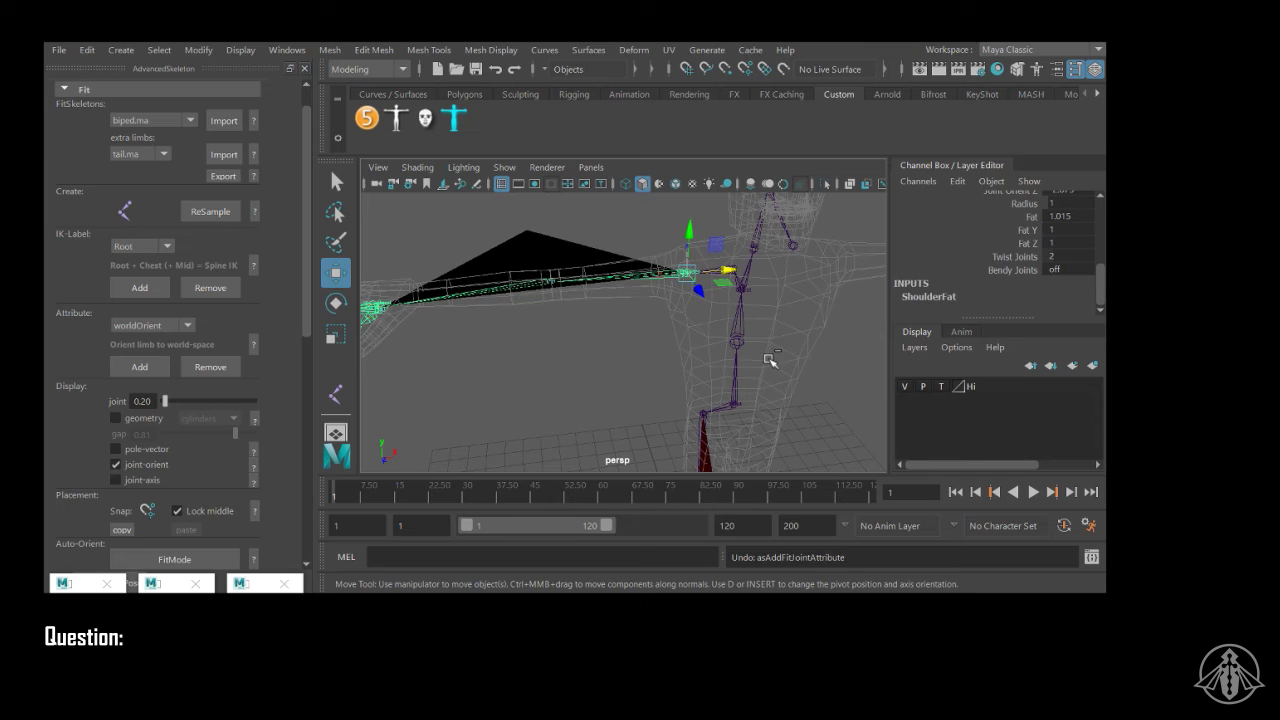
Step: Deselect the Shoulder joint and rebuild the AdvancedSkeleton rig with ReBuild Connections enabled
click(826, 363)
key(ctrl+z)
click(724, 369)
scroll(608, 354, down, 5)
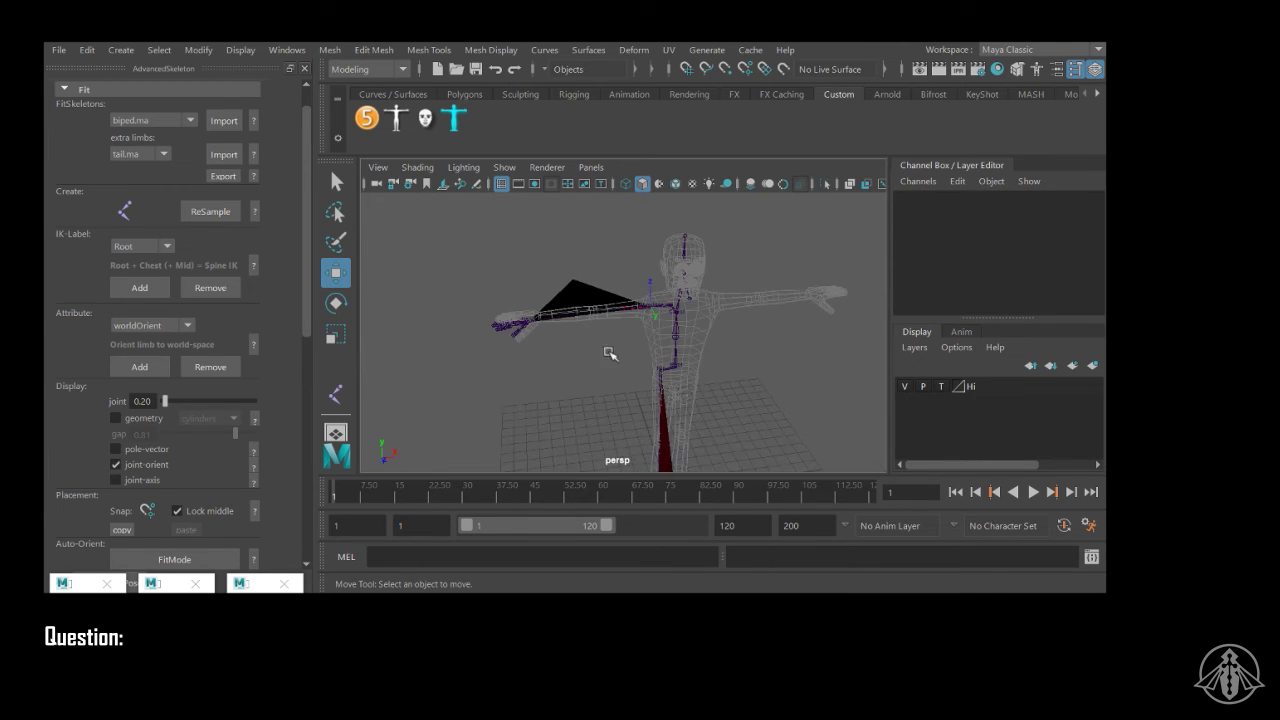
scroll(168, 372, down, 5)
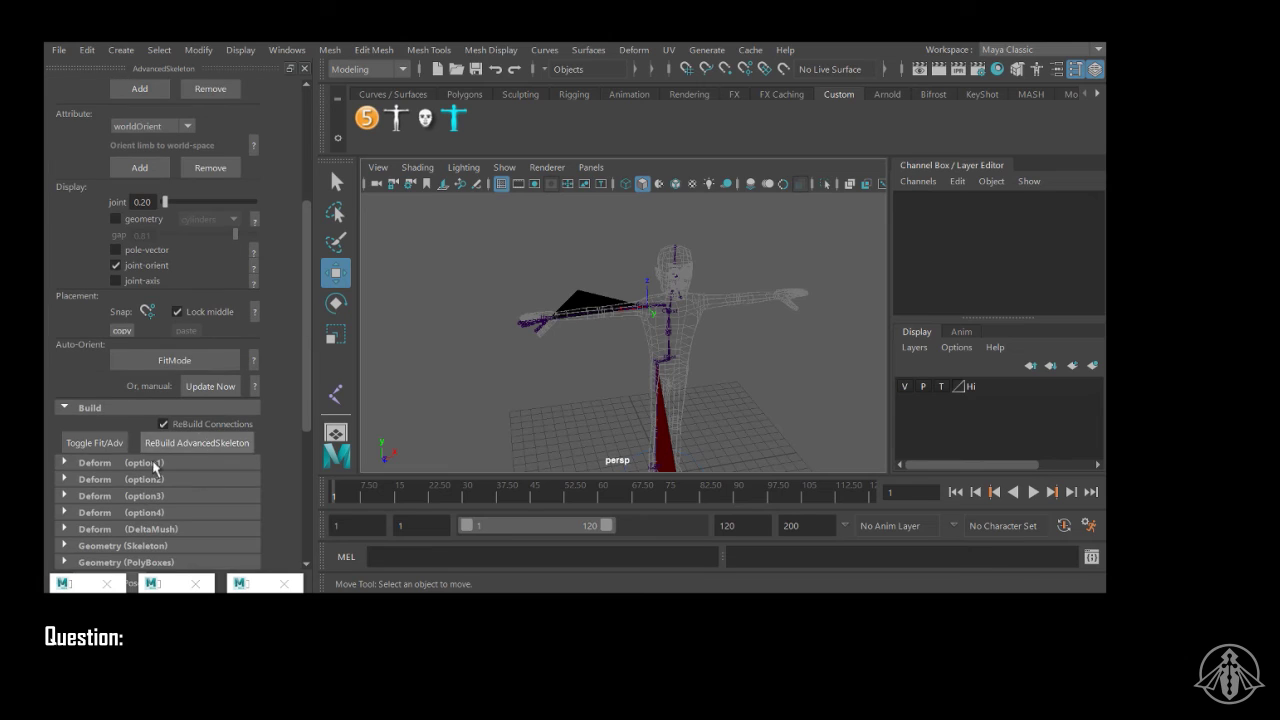
click(202, 452)
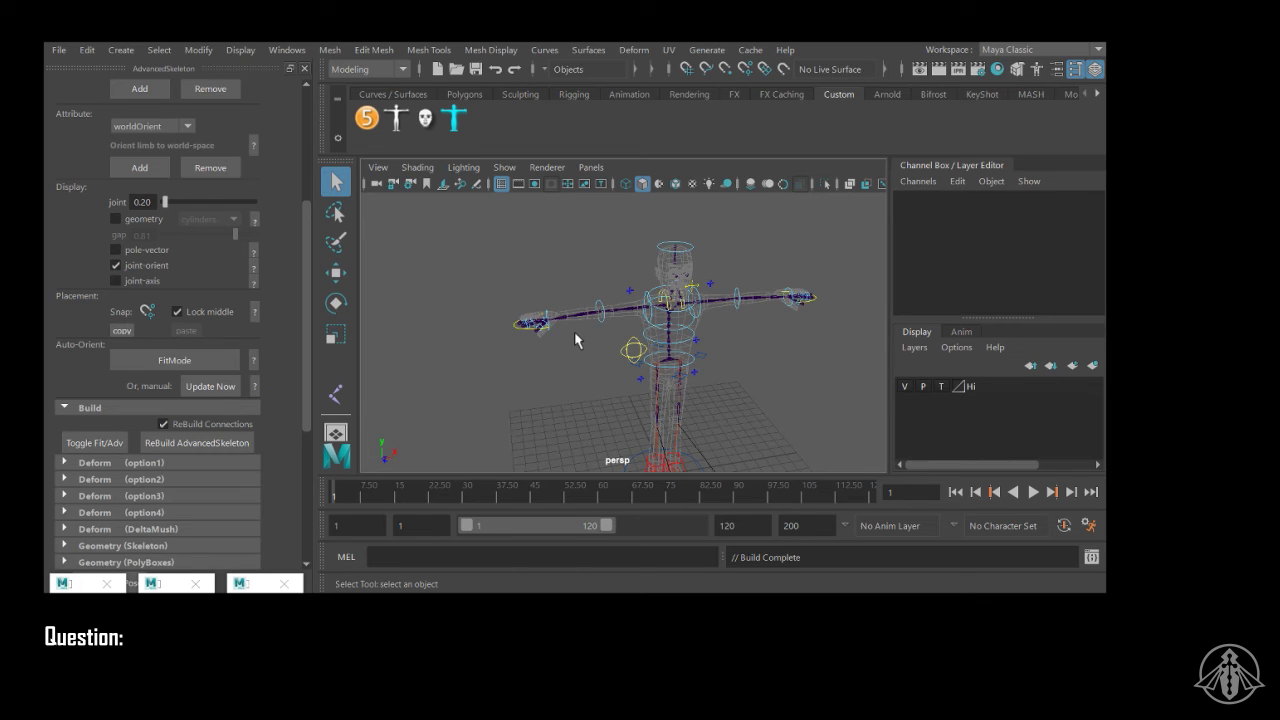
Step: Look through the settings of Deform options 1 to 4, leaving only option 2 (SkinCage) expanded
scroll(155, 337, down, 3)
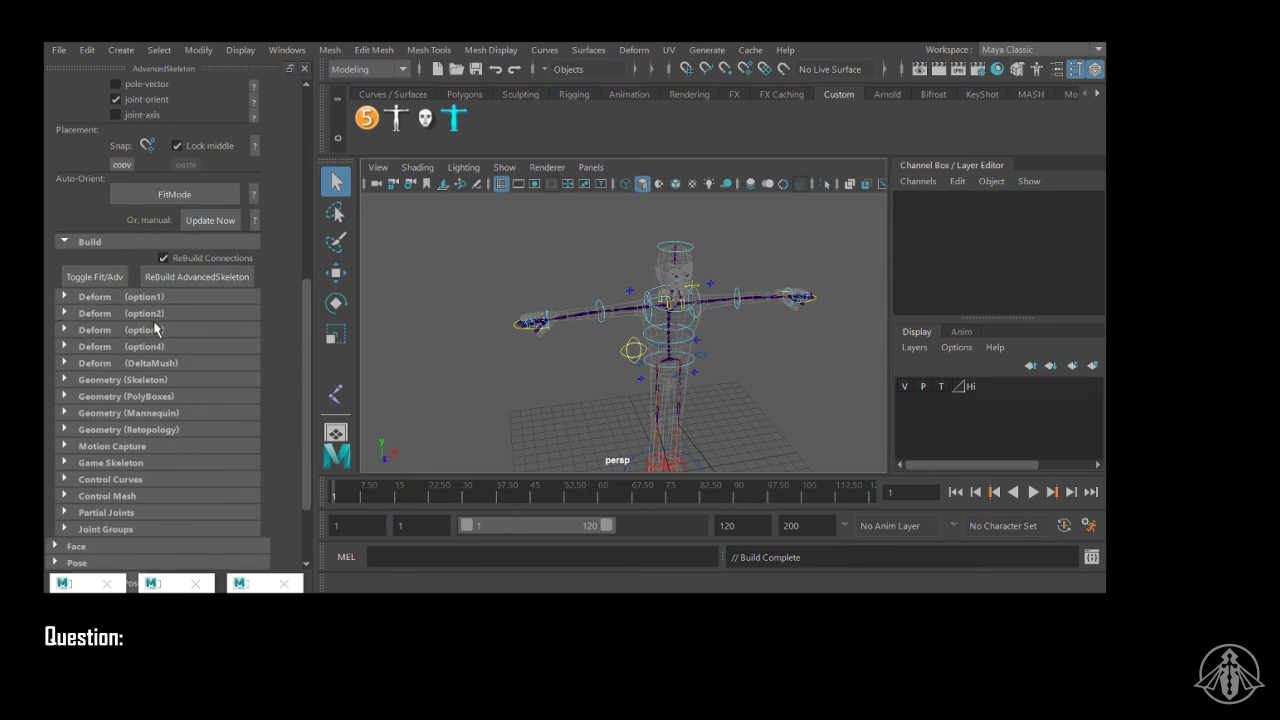
click(156, 314)
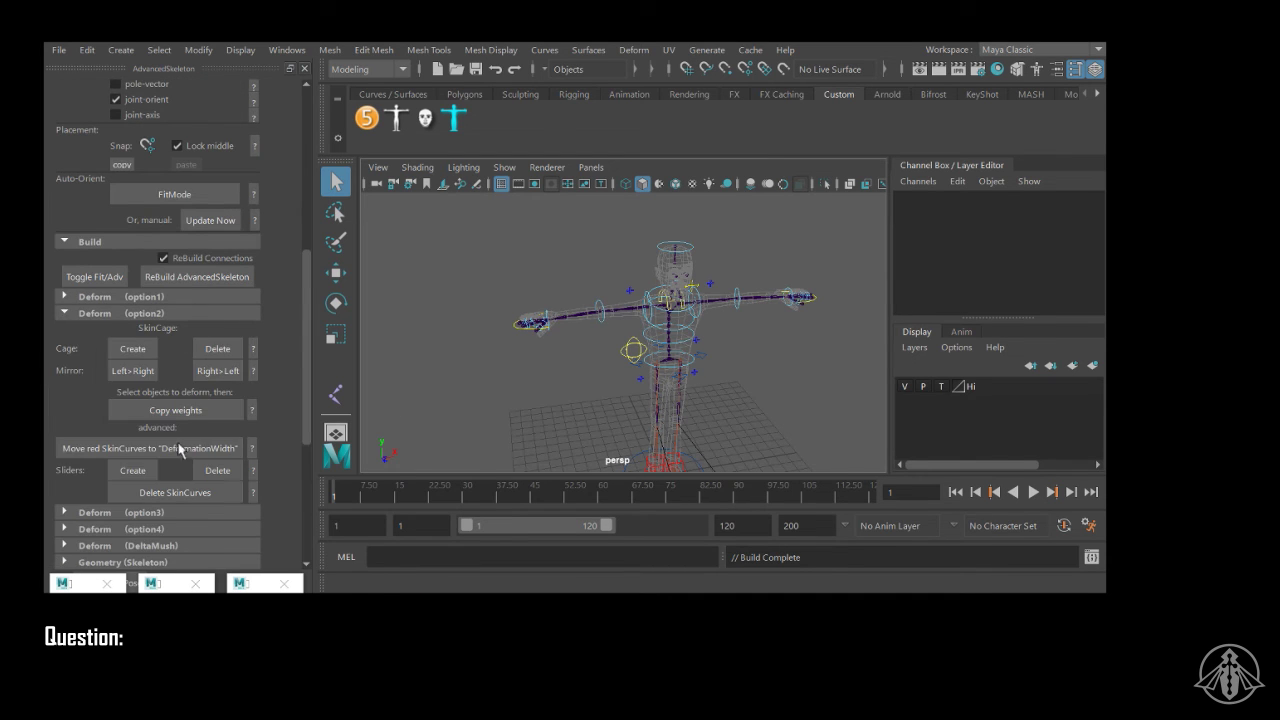
click(155, 513)
scroll(160, 490, down, 4)
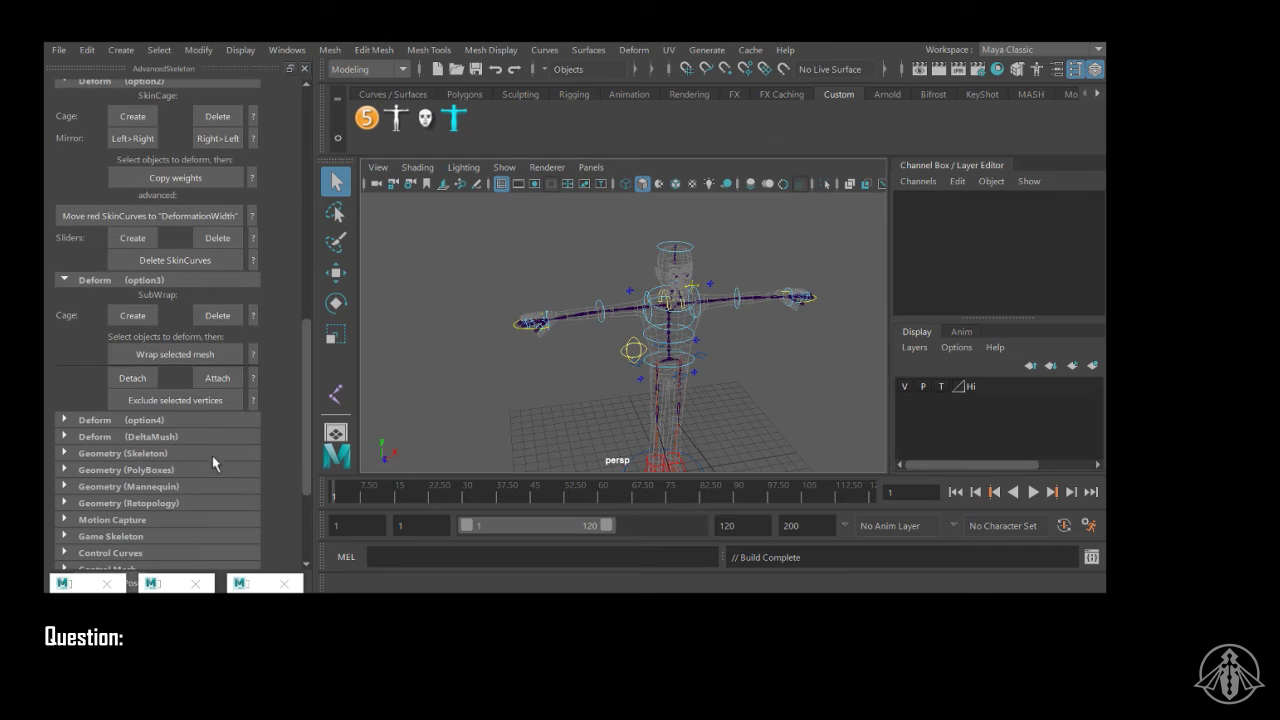
click(158, 420)
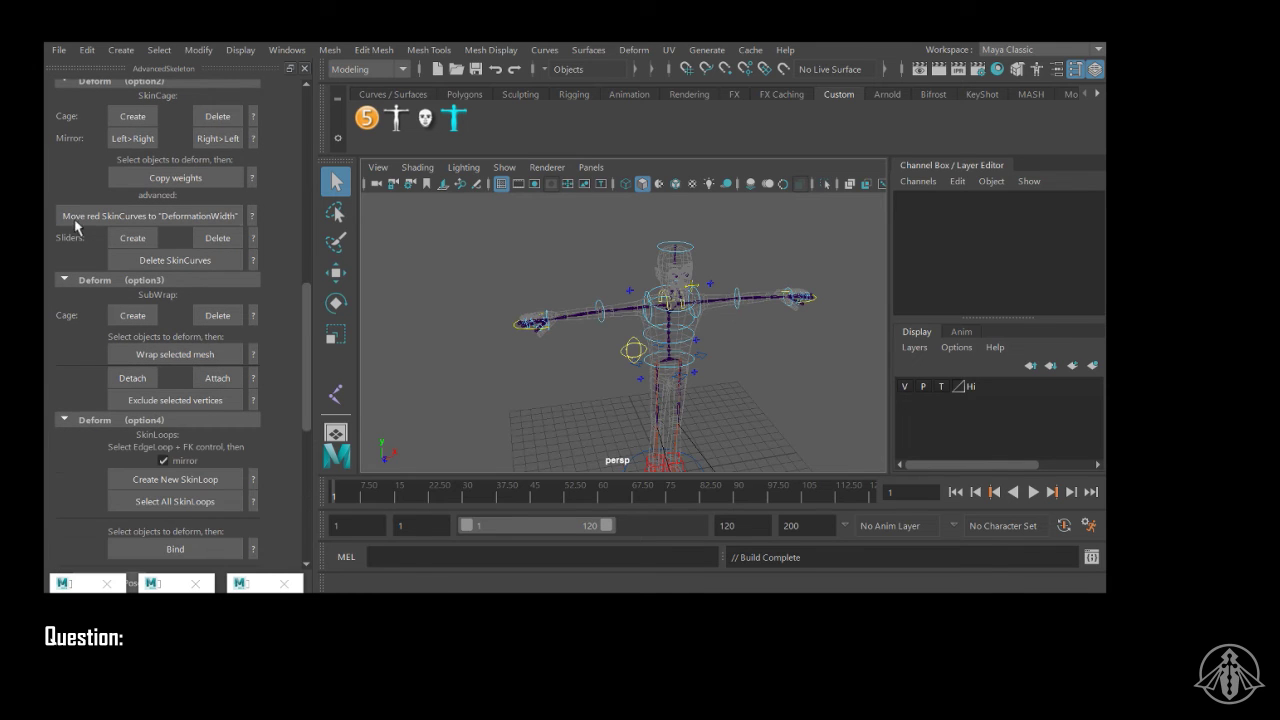
click(67, 284)
scroll(195, 320, down, 2)
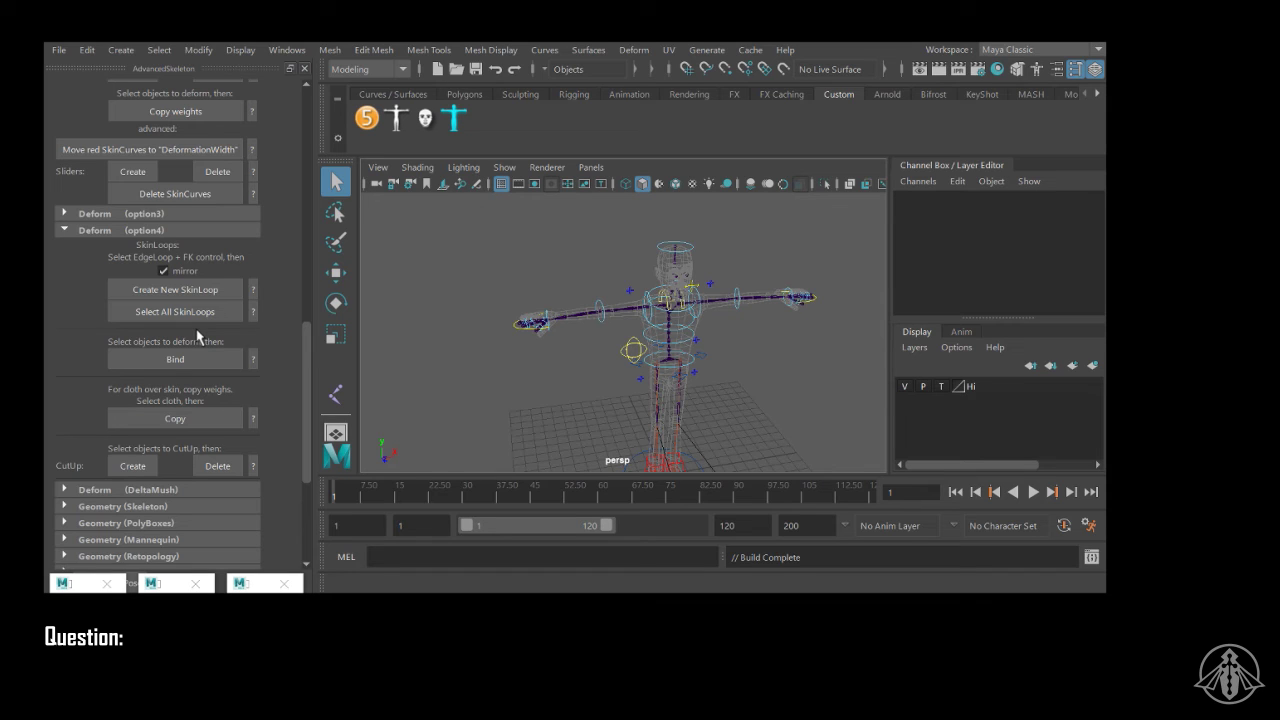
click(66, 231)
scroll(125, 375, up, 3)
scroll(125, 375, up, 3)
scroll(125, 375, down, 2)
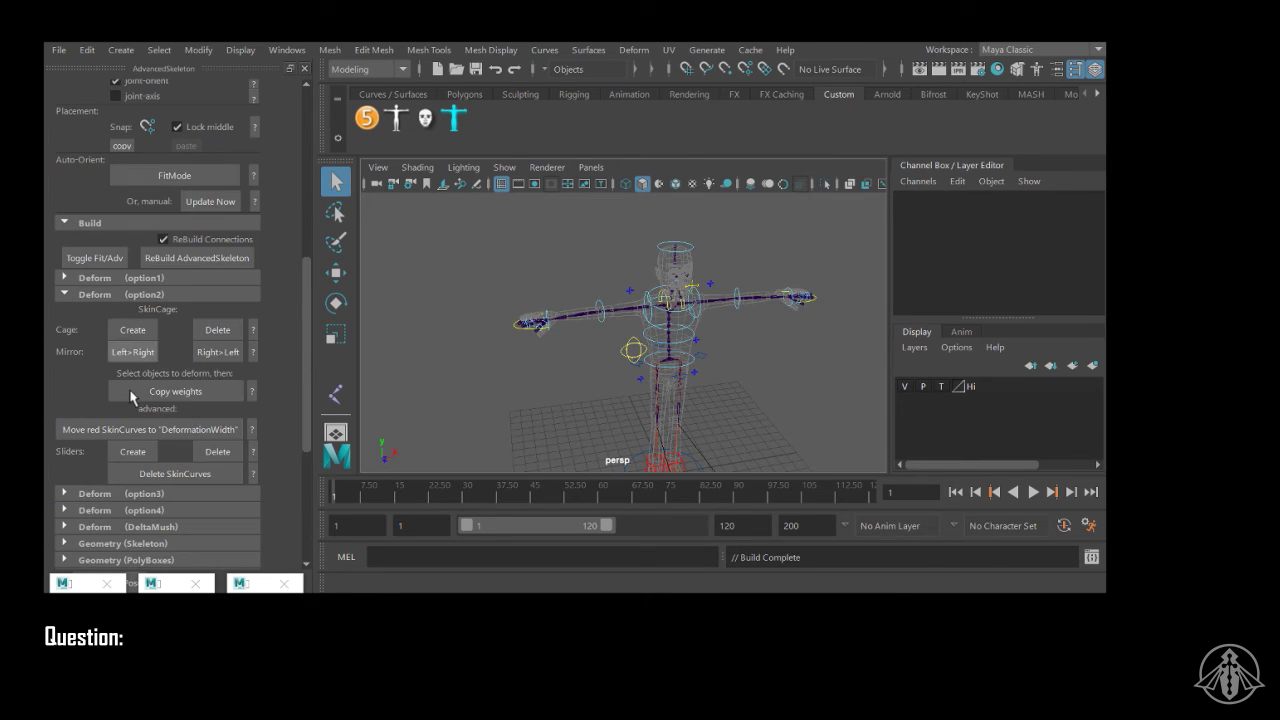
click(100, 277)
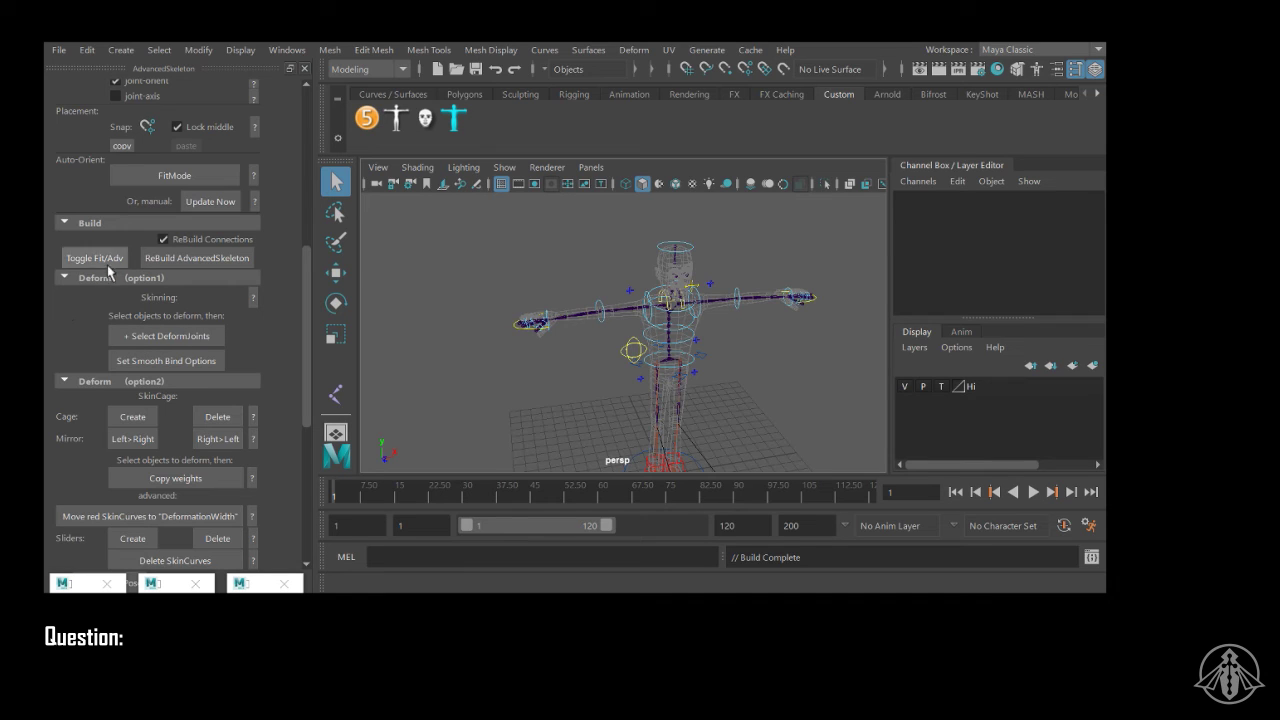
click(100, 278)
Step: Create the SkinCage around the biped rig
click(133, 330)
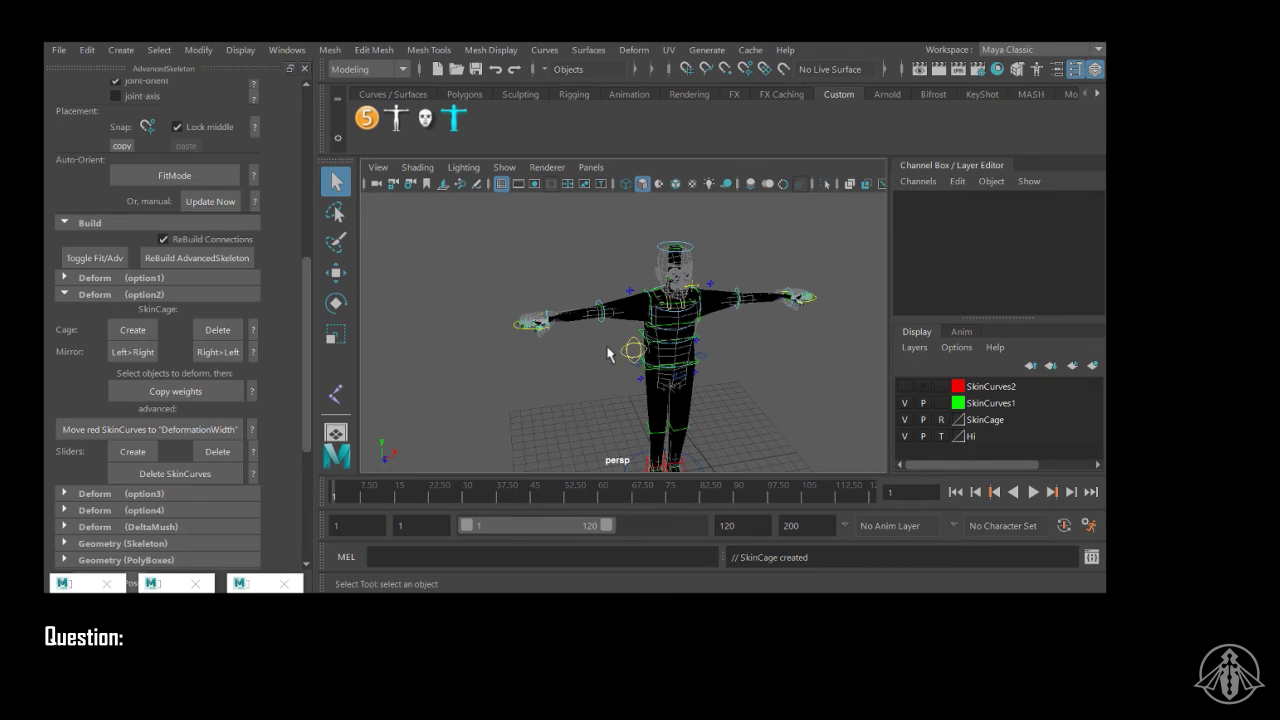
alt+right_drag(618, 333, 670, 348)
alt+middle_drag(724, 356, 713, 347)
alt+right_drag(706, 350, 662, 341)
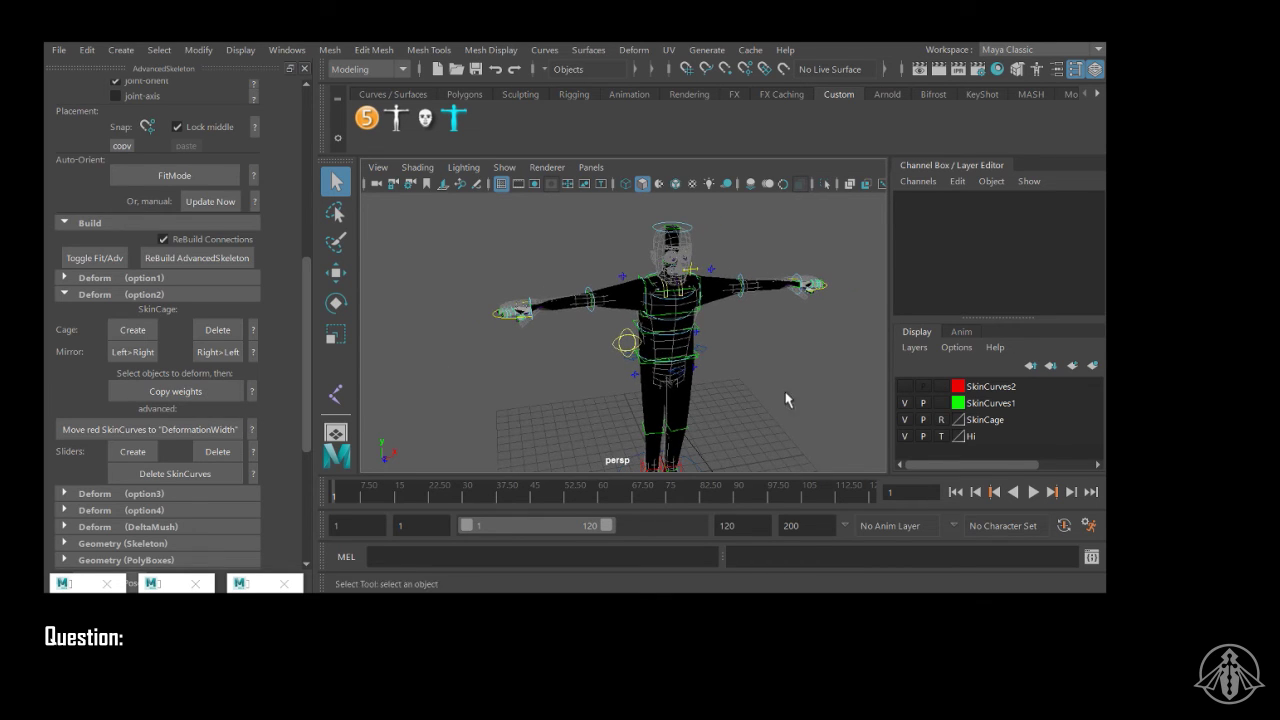
Step: Change the Hi layer's display type from template to normal so the character mesh is shaded and selectable
click(941, 436)
mouse_move(708, 374)
alt+mouse_down()
mouse_move(762, 356)
mouse_move(610, 325)
mouse_move(737, 354)
alt+mouse_up()
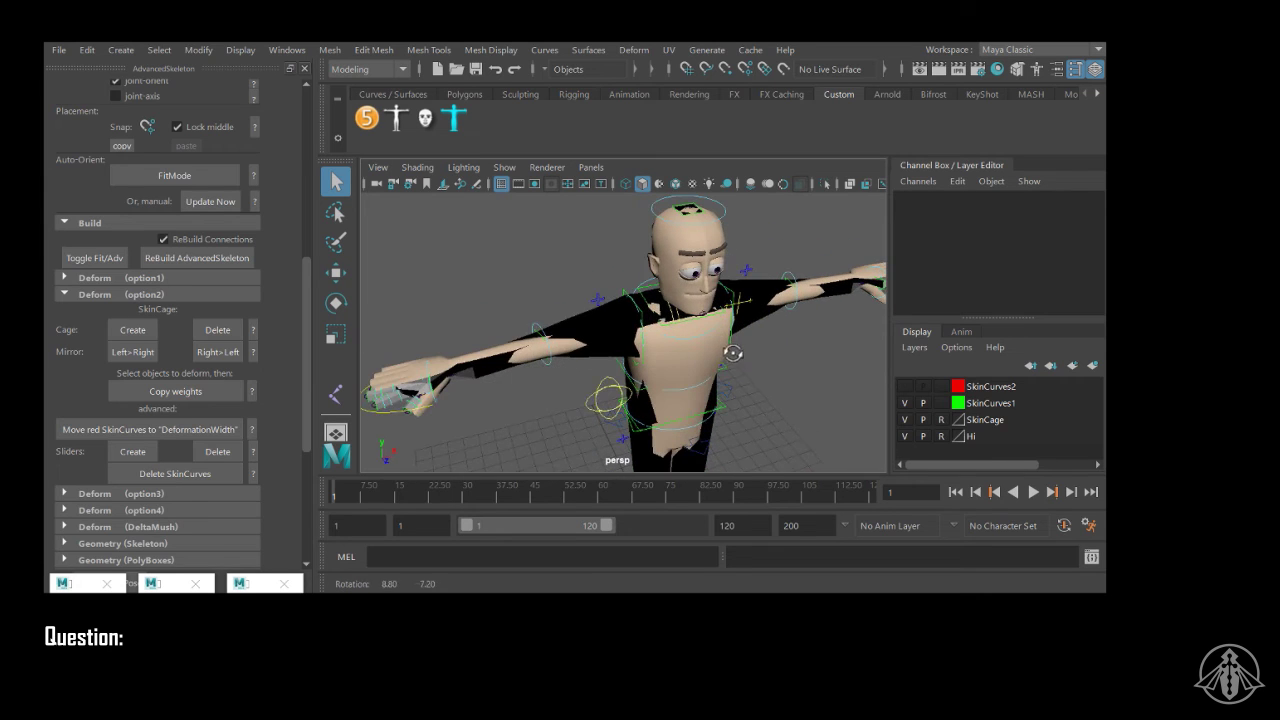
click(941, 436)
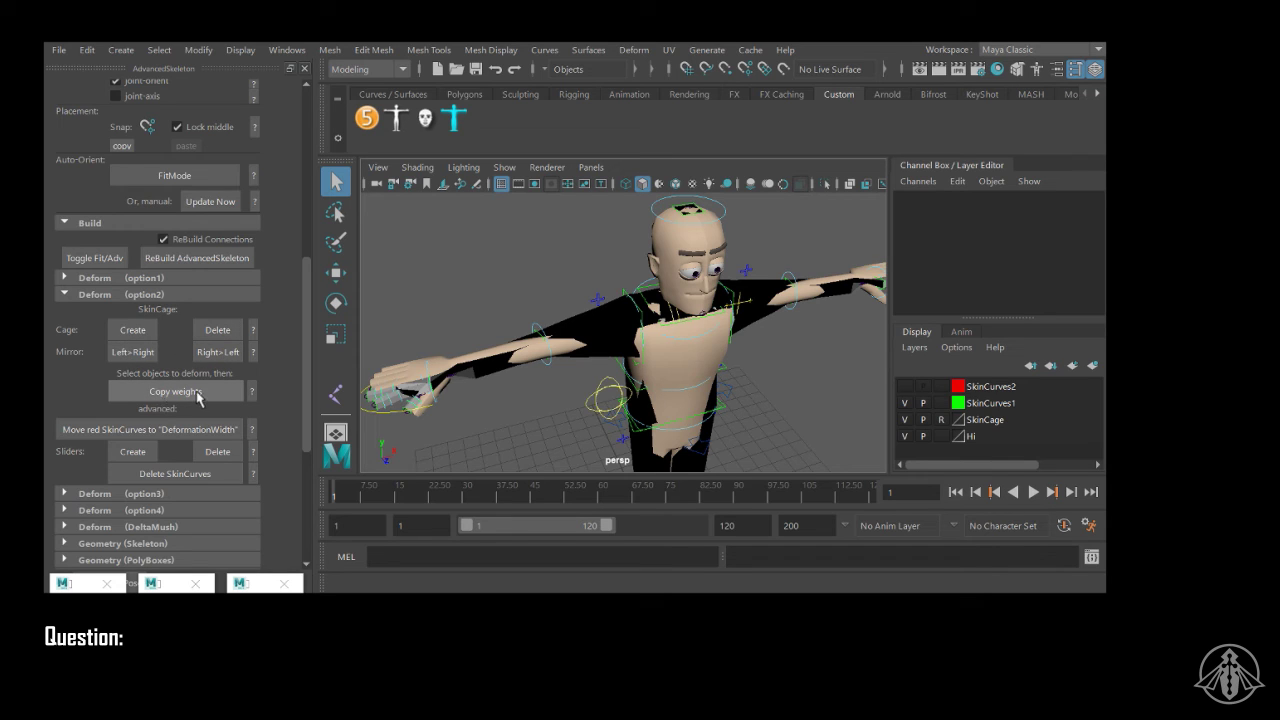
click(694, 374)
click(862, 374)
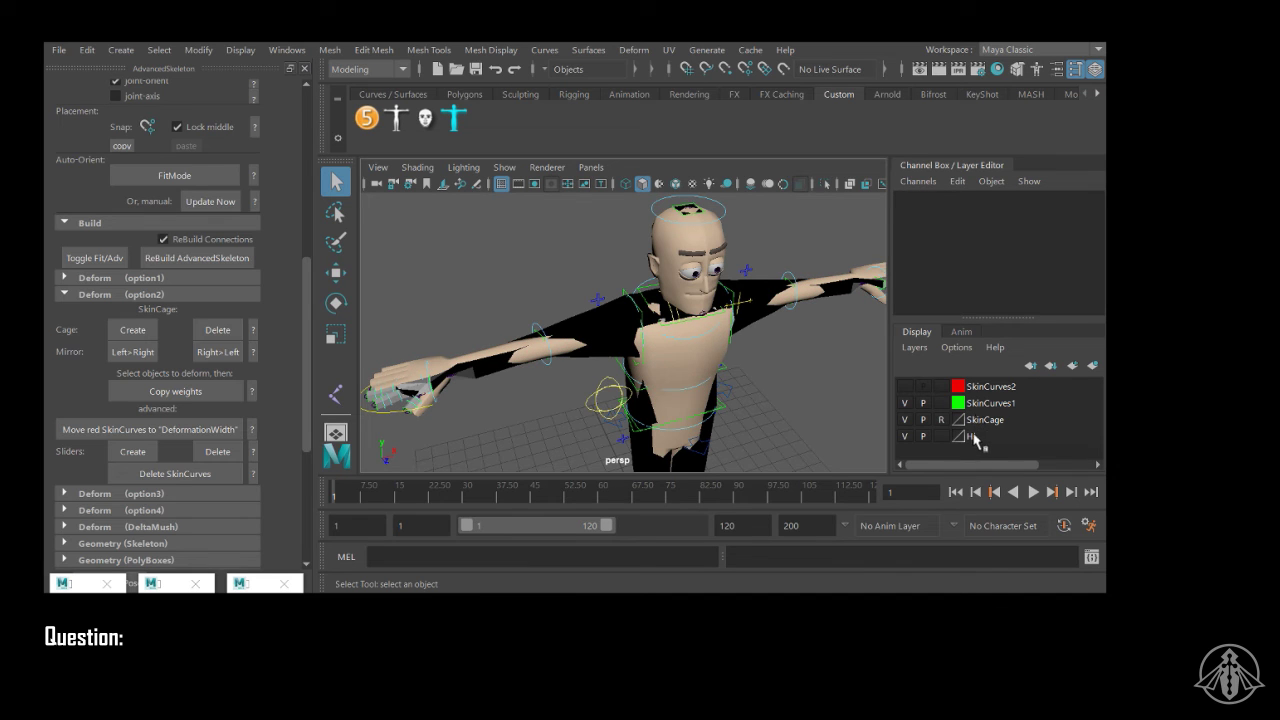
Step: Bring up the Outliner as a floating window beside the viewport, minimizing the Component Editor opened by mistake
click(161, 586)
click(166, 588)
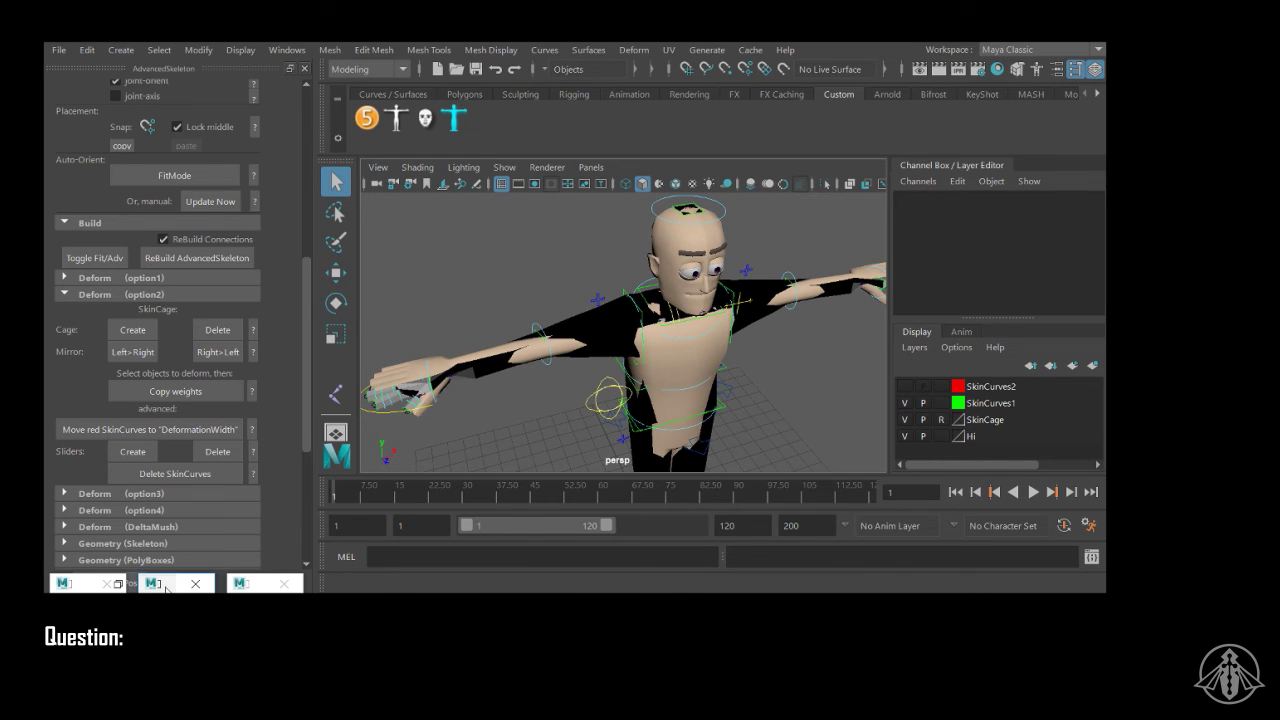
double_click(166, 588)
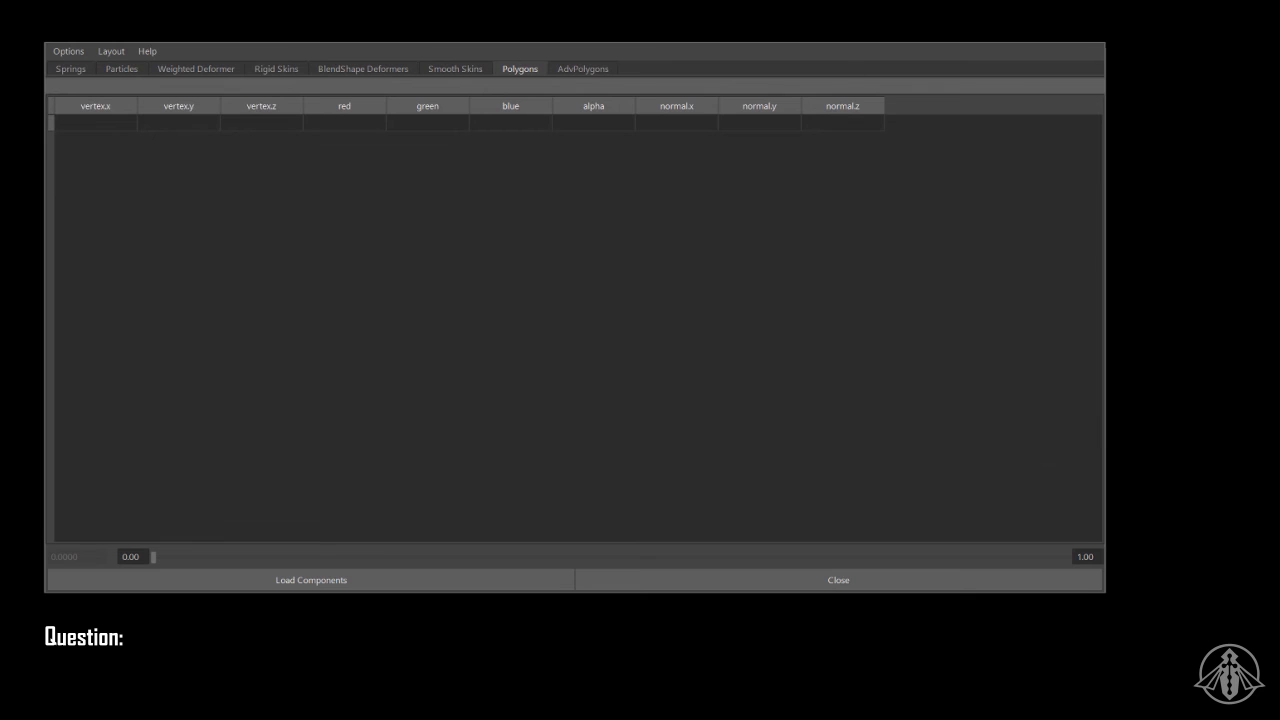
click(1092, 35)
click(253, 583)
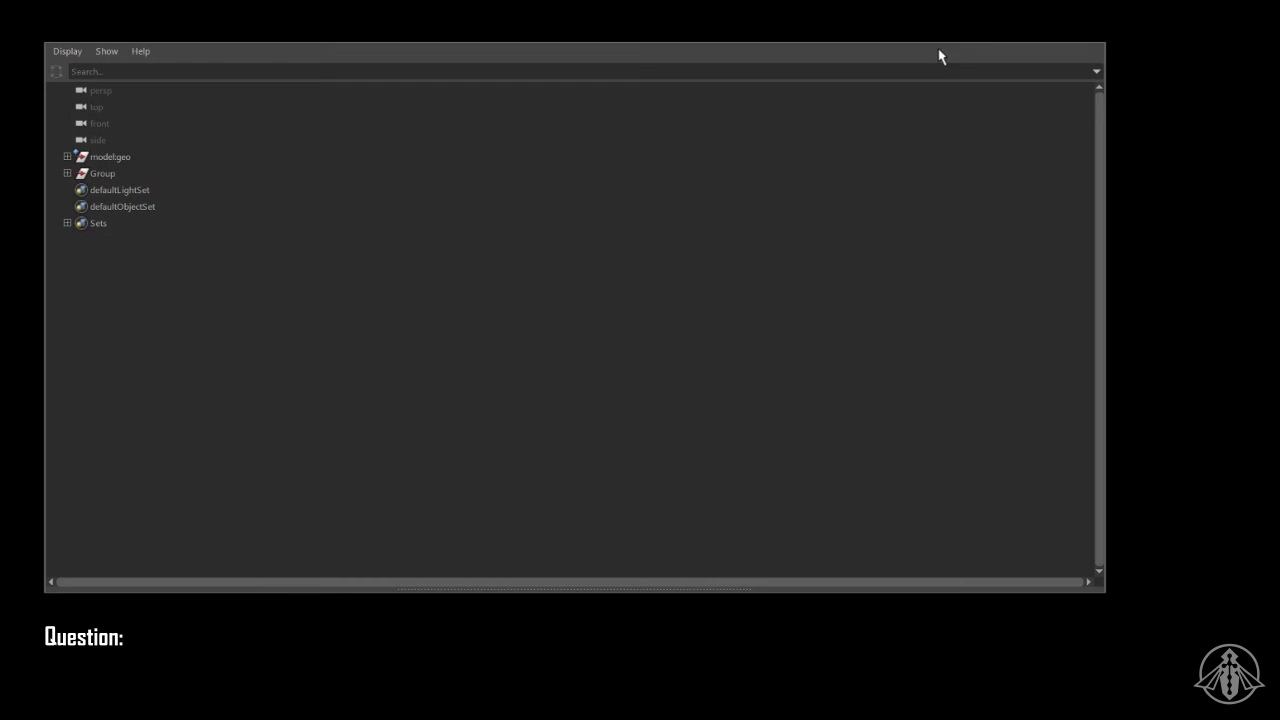
click(112, 174)
drag(1067, 45, 977, 73)
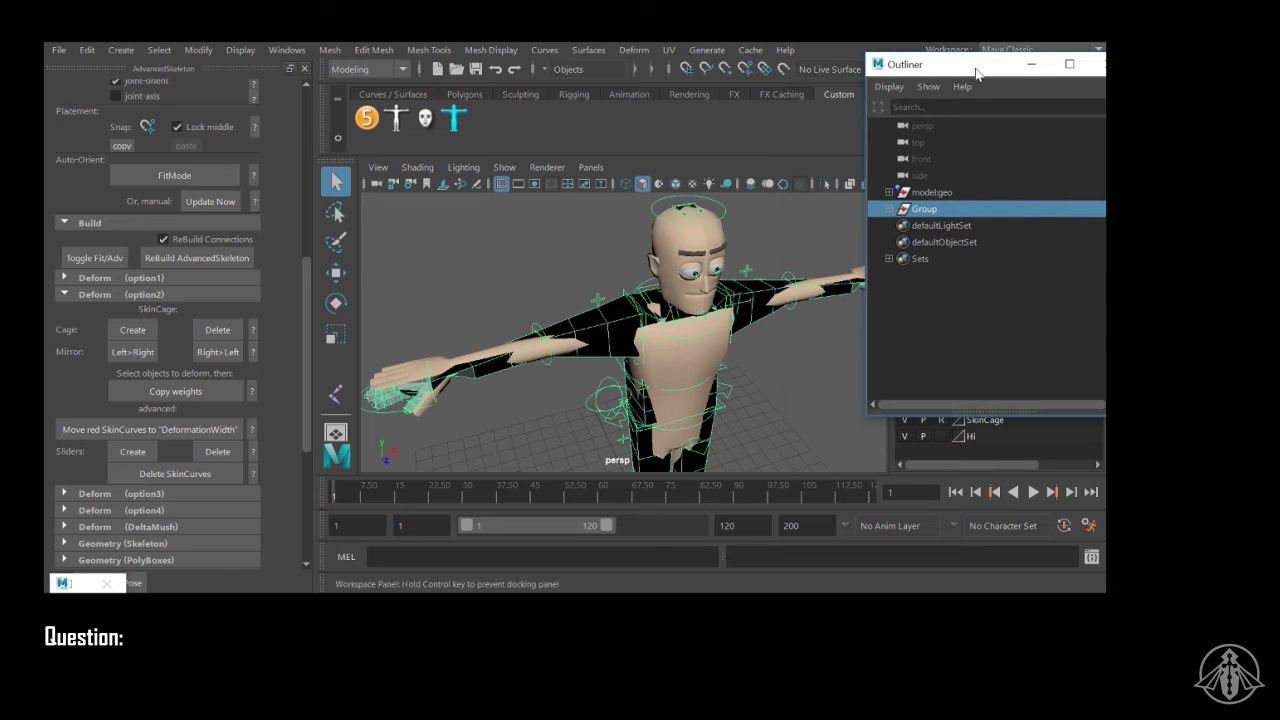
Step: Try to copy the SkinCage weights onto the model:geo group and check the command output in the Script Editor
click(930, 192)
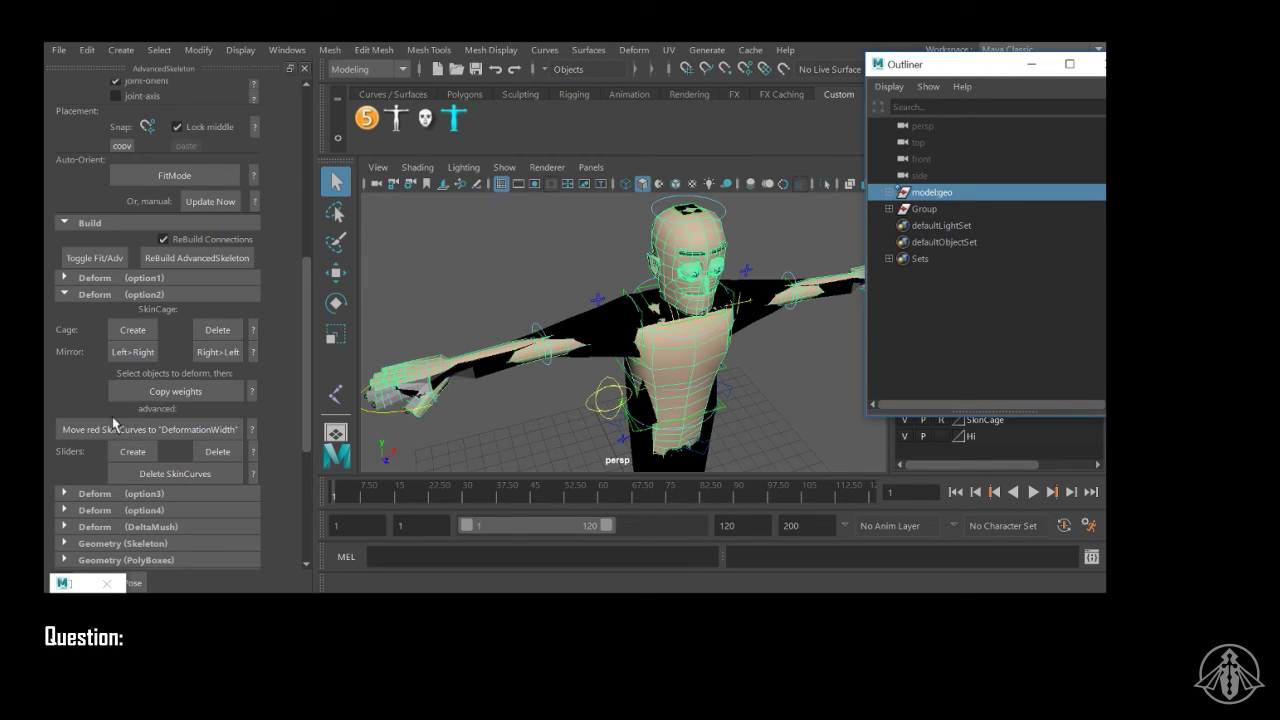
click(150, 391)
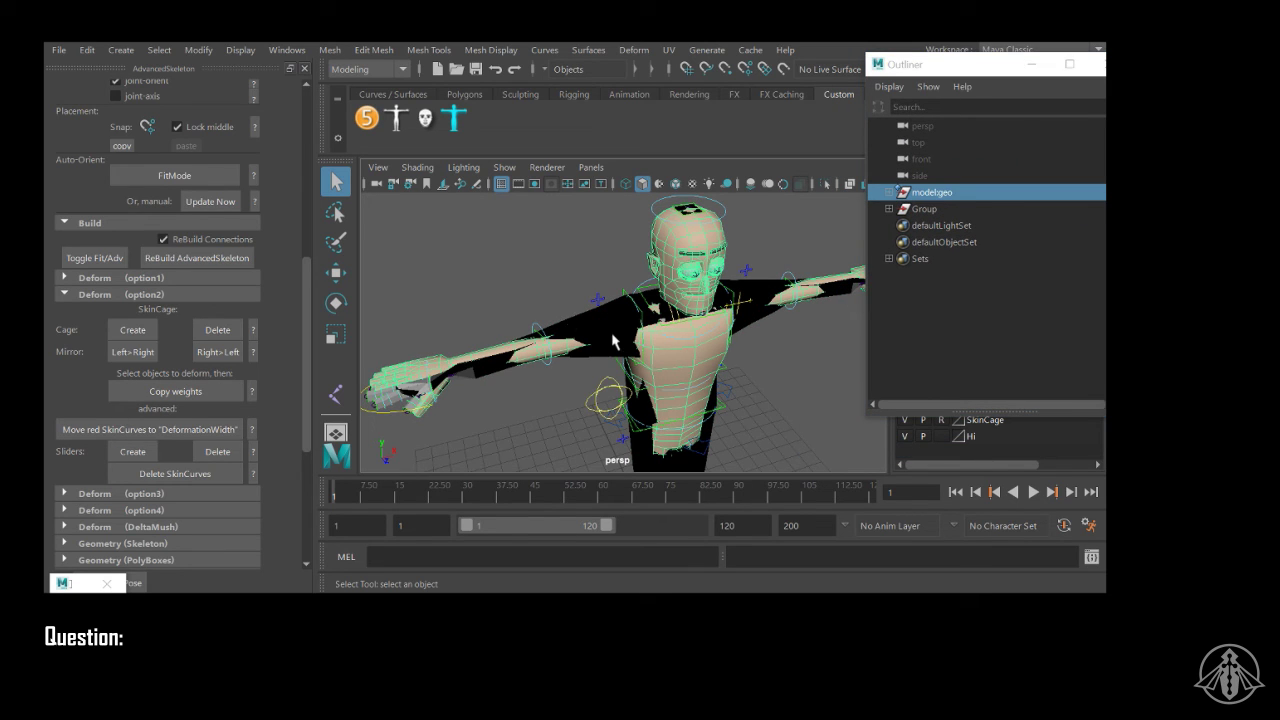
click(1090, 559)
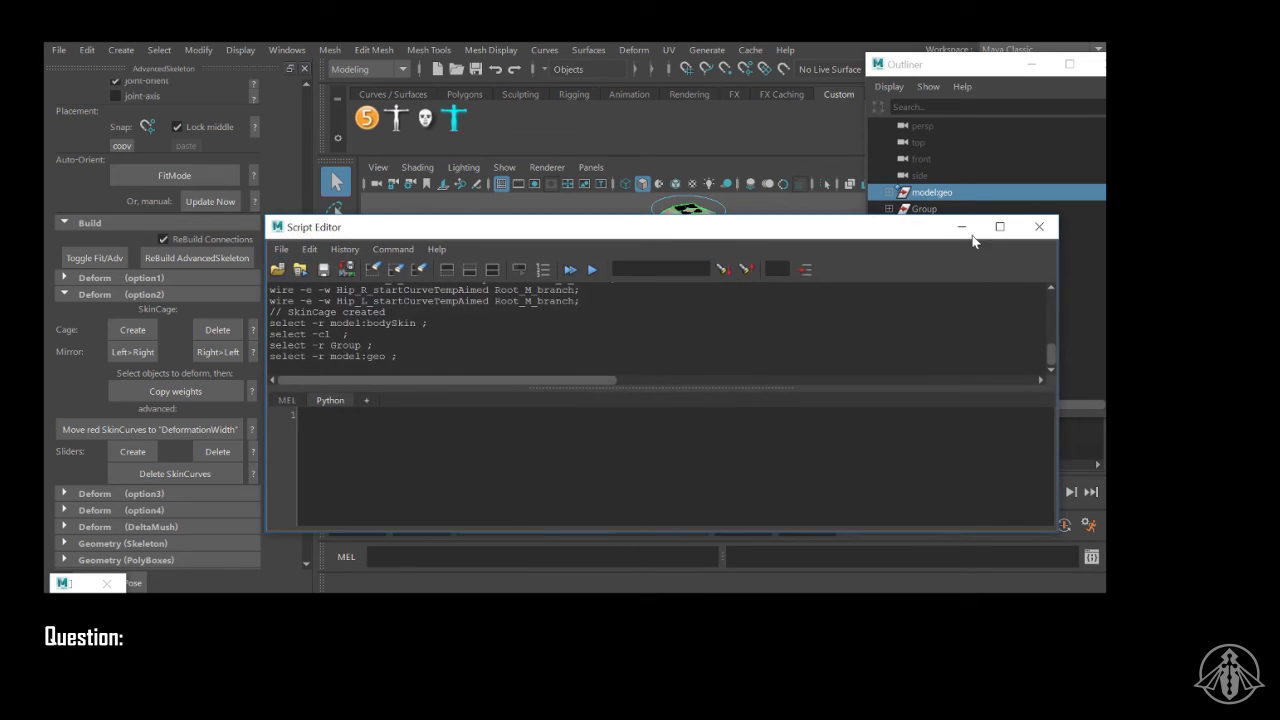
click(962, 228)
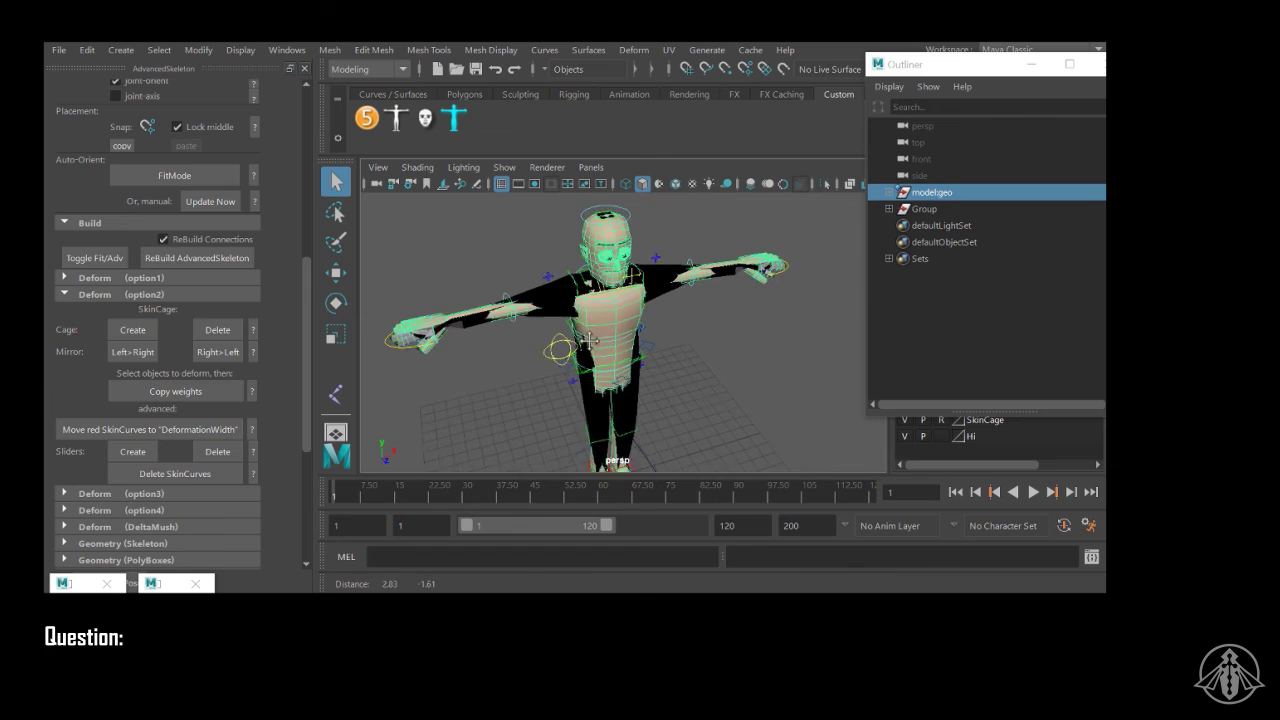
Step: Test whether the mesh follows the rig by rotating the waist control and one elbow control, and undo the rotation
alt+middle_drag(590, 341, 580, 339)
alt+drag(580, 339, 580, 334)
click(645, 320)
click(635, 323)
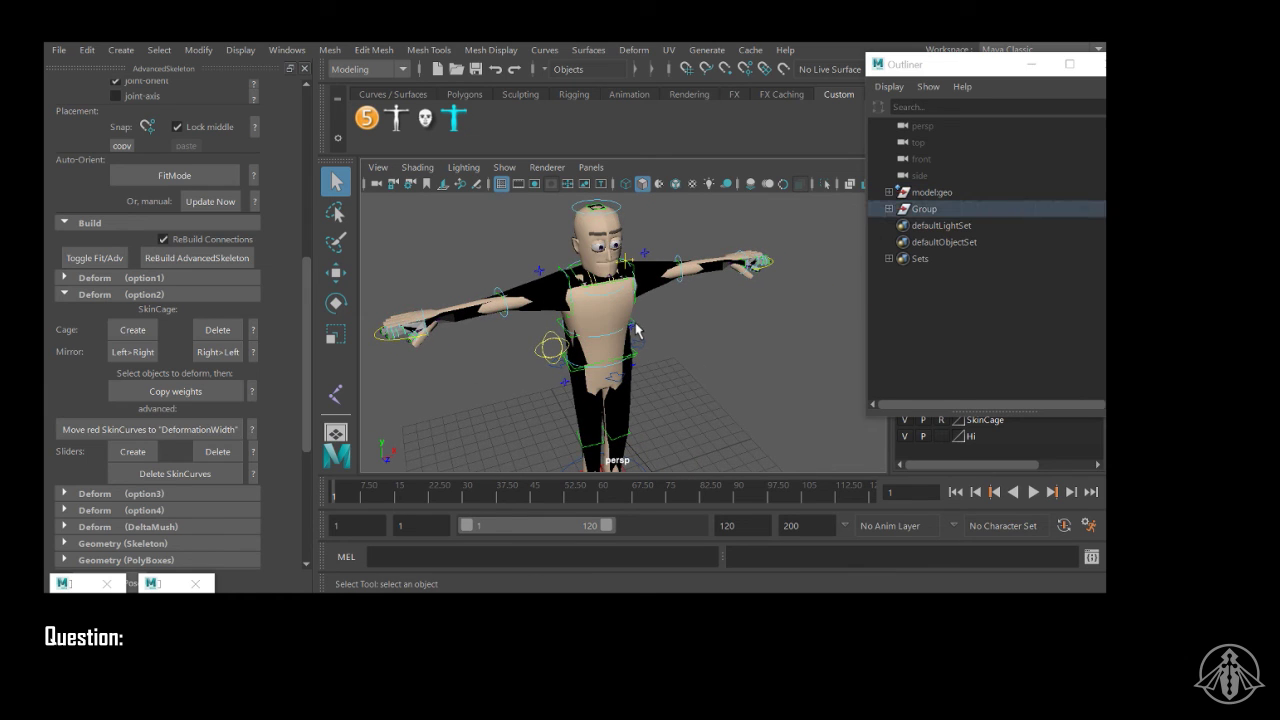
click(599, 336)
key(e)
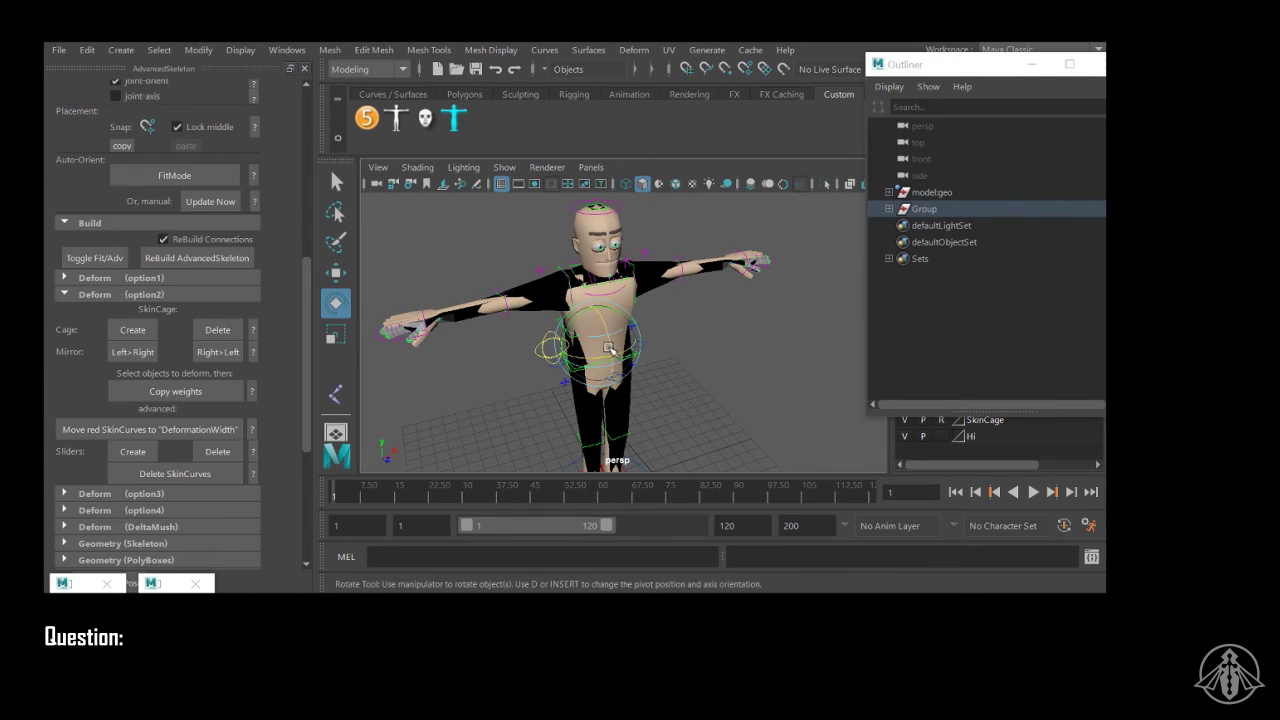
drag(602, 345, 731, 349)
click(727, 349)
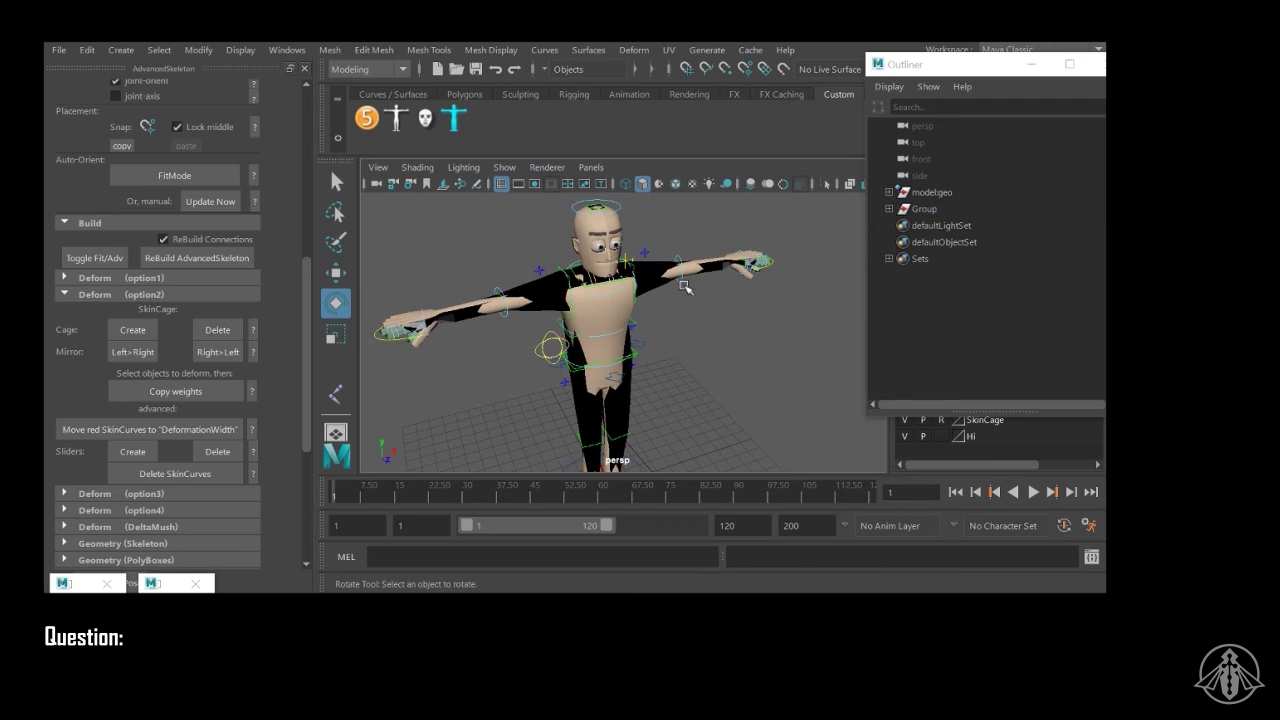
click(681, 260)
drag(680, 235, 692, 299)
key(ctrl+z)
key(ctrl+z)
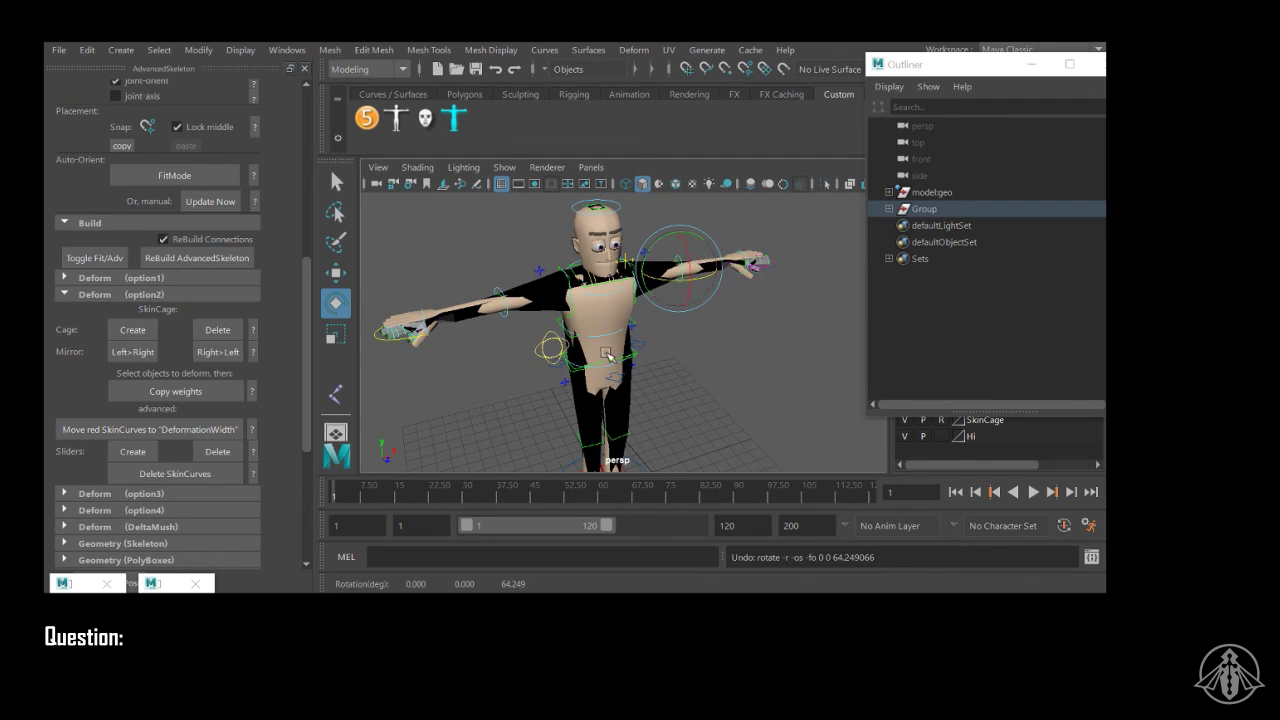
Step: Try to copy the SkinCage weights onto the rig's top Group, minimize the Outliner and clear the selection
click(925, 209)
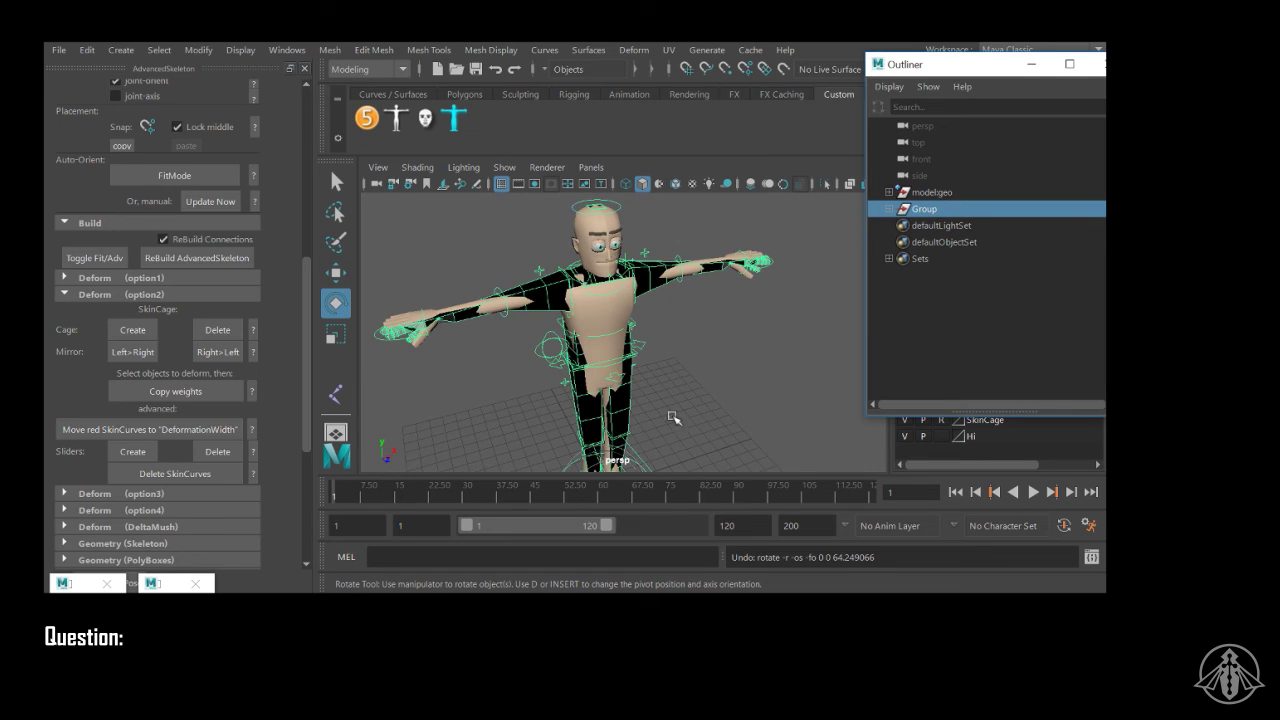
click(185, 394)
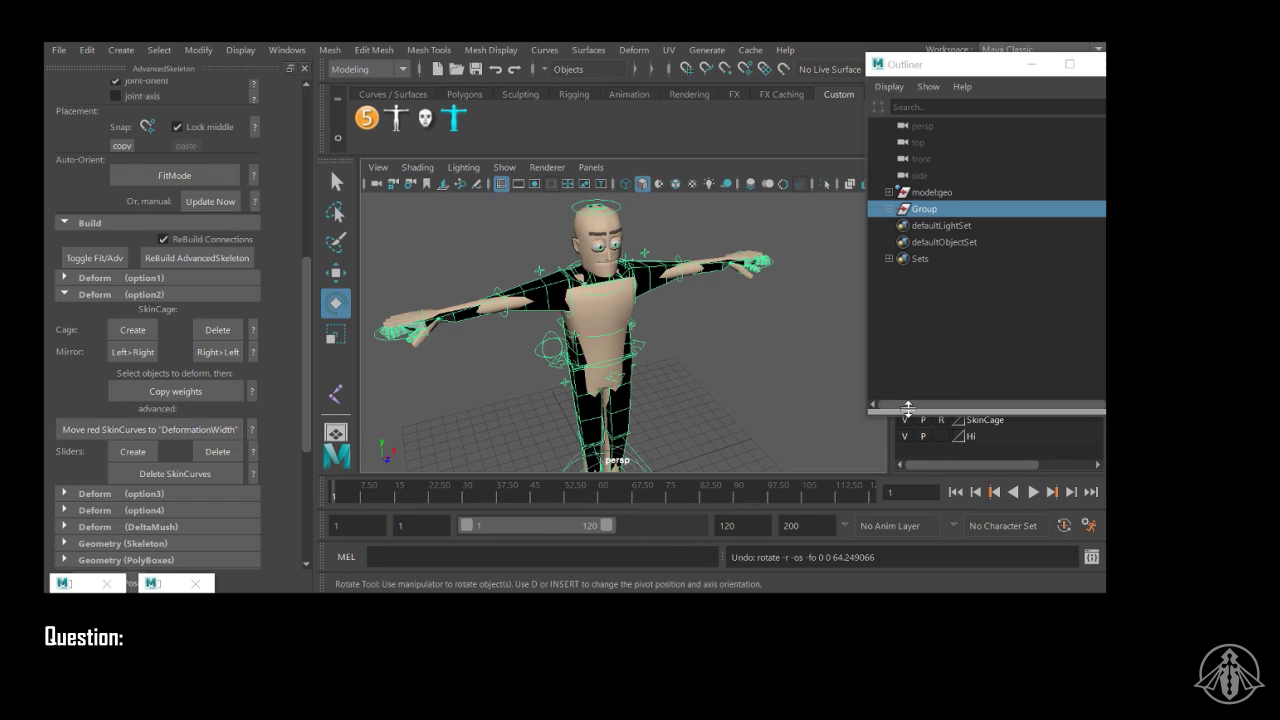
click(1027, 64)
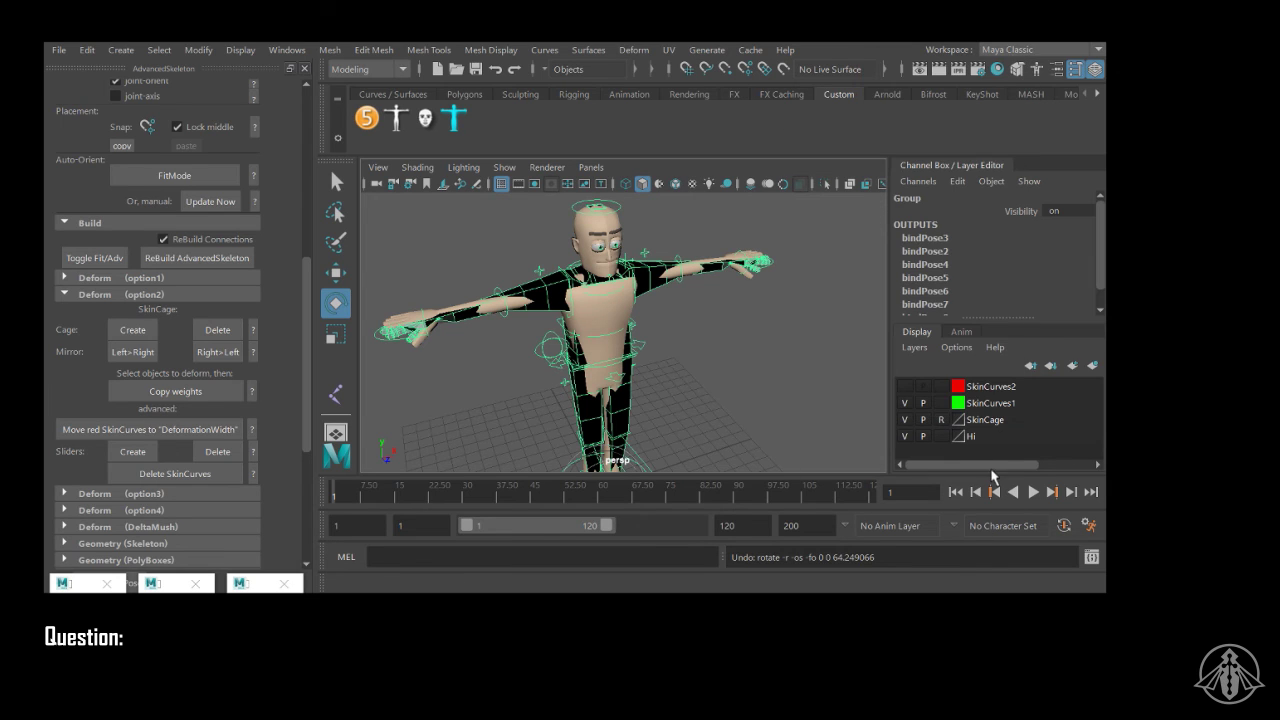
click(865, 446)
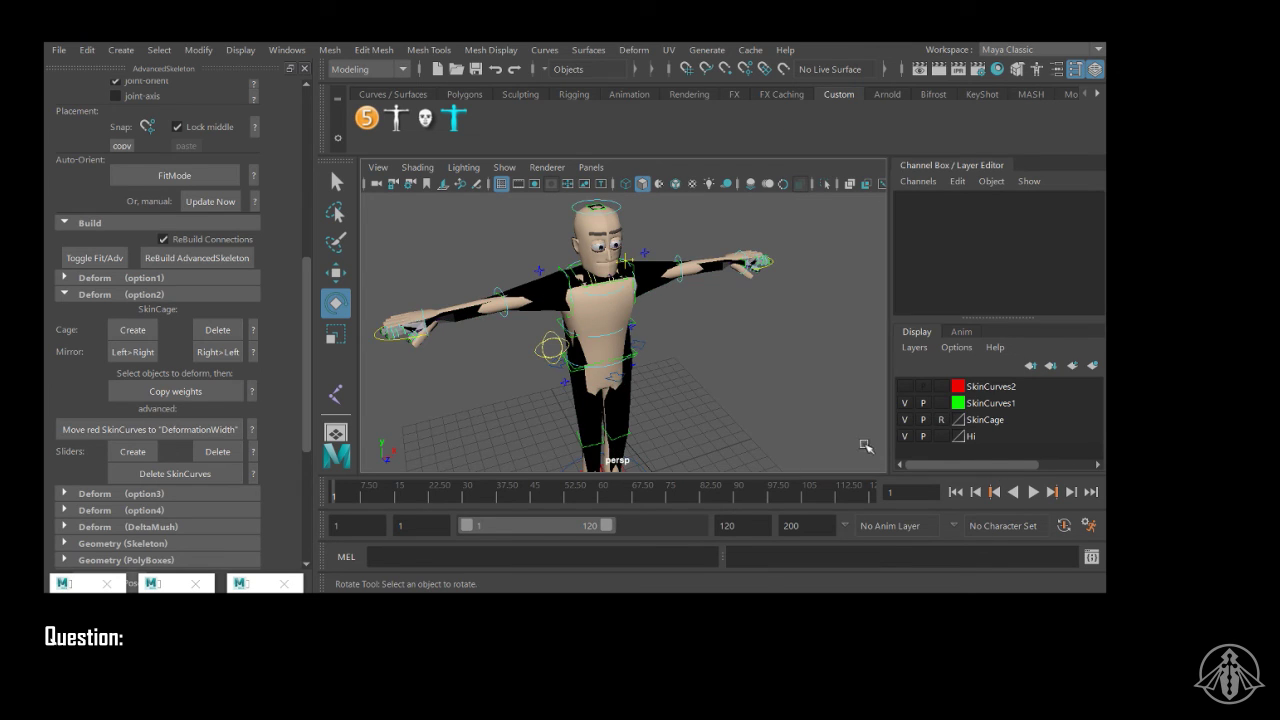
Step: Select the Hi layer's objects, try to copy the SkinCage weights onto them, and consult the Copy Weights help image
click(977, 438)
right_click(983, 440)
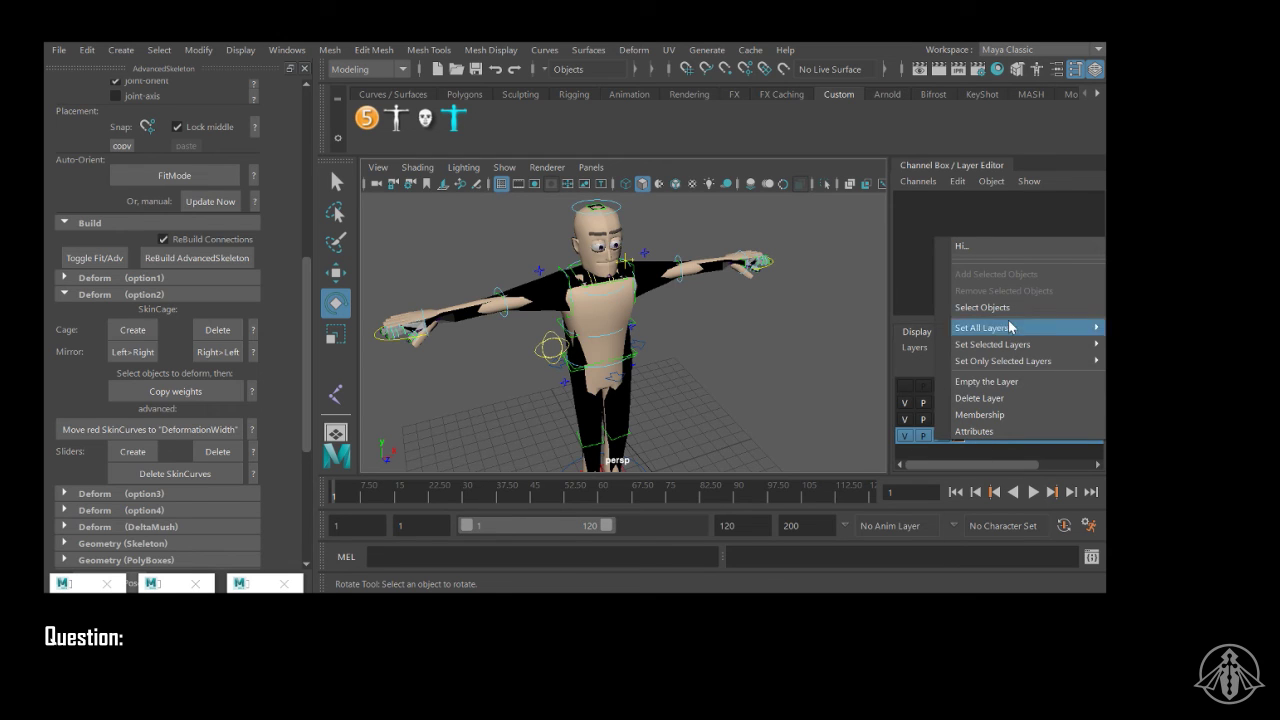
click(1012, 327)
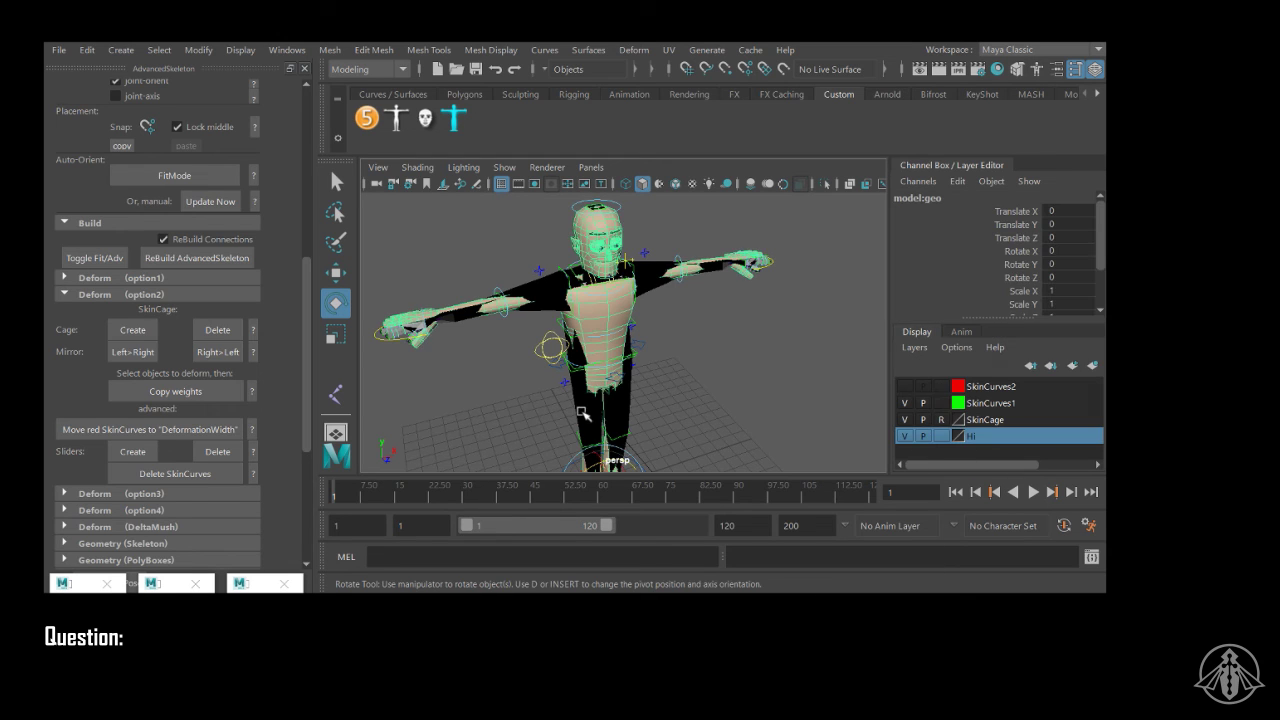
click(177, 395)
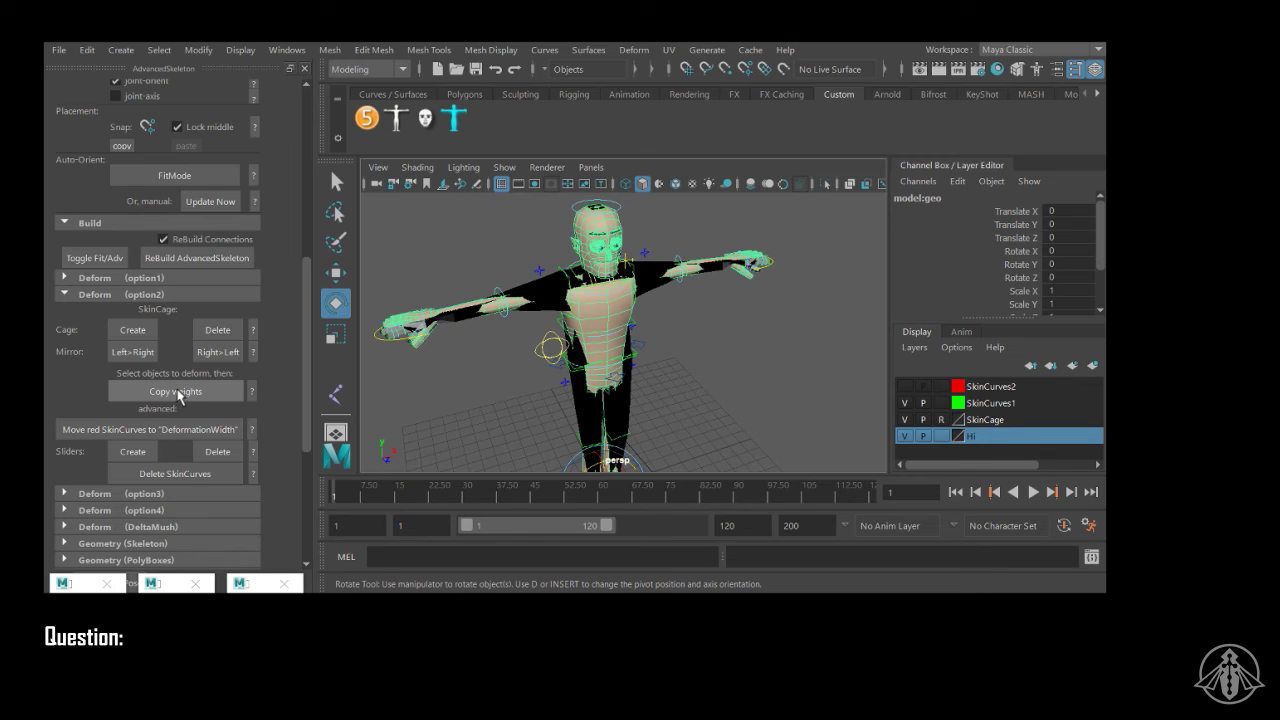
click(253, 391)
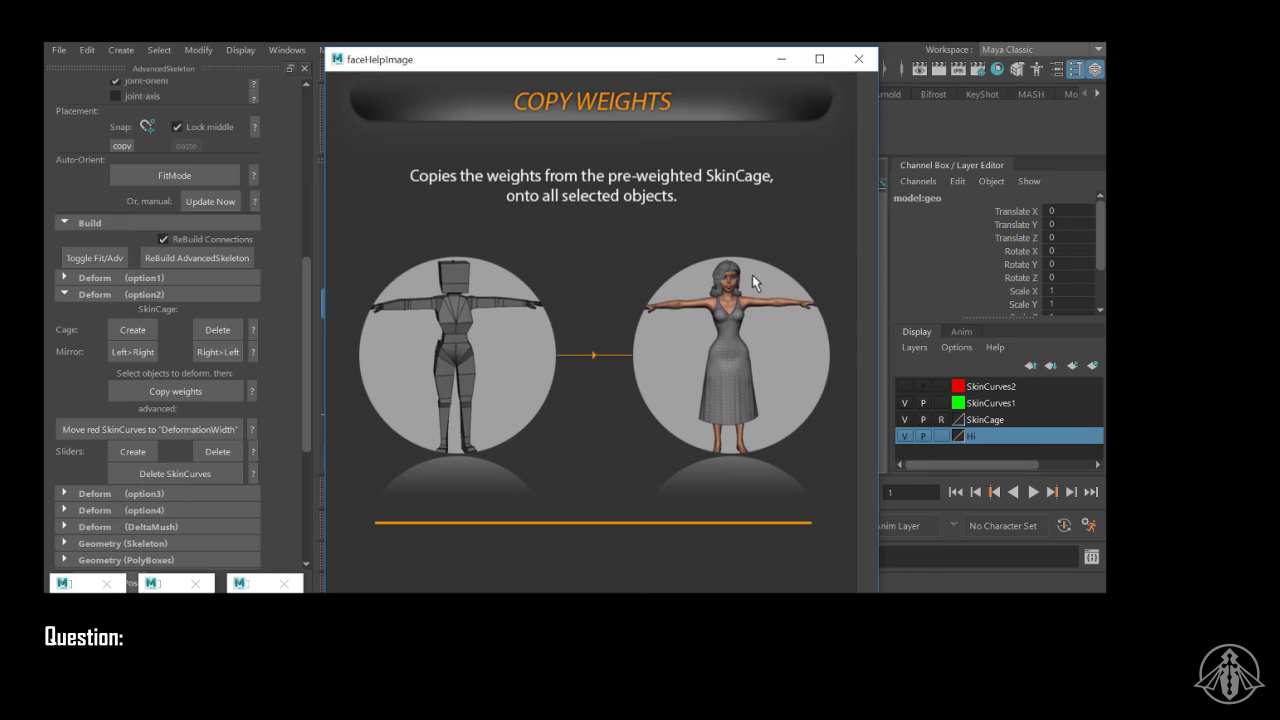
click(858, 59)
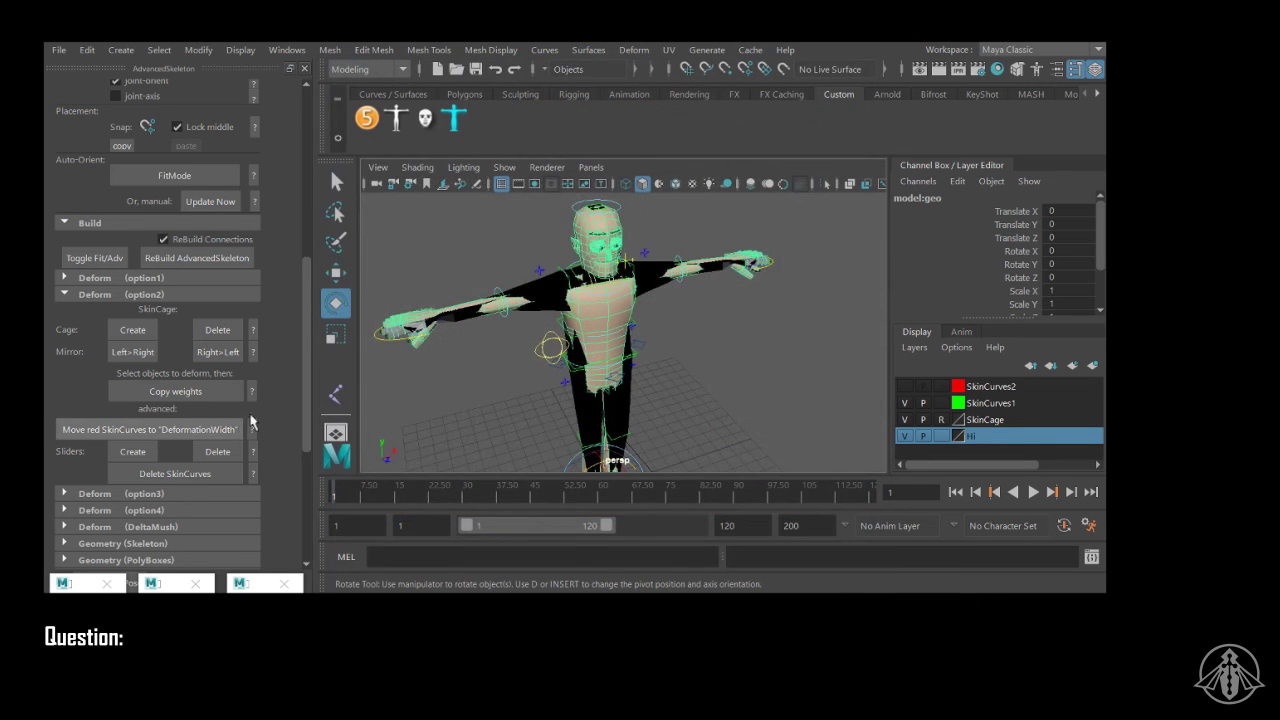
Step: Clear the mesh selection and delete the SkinCage from the biped rig
click(688, 358)
click(990, 420)
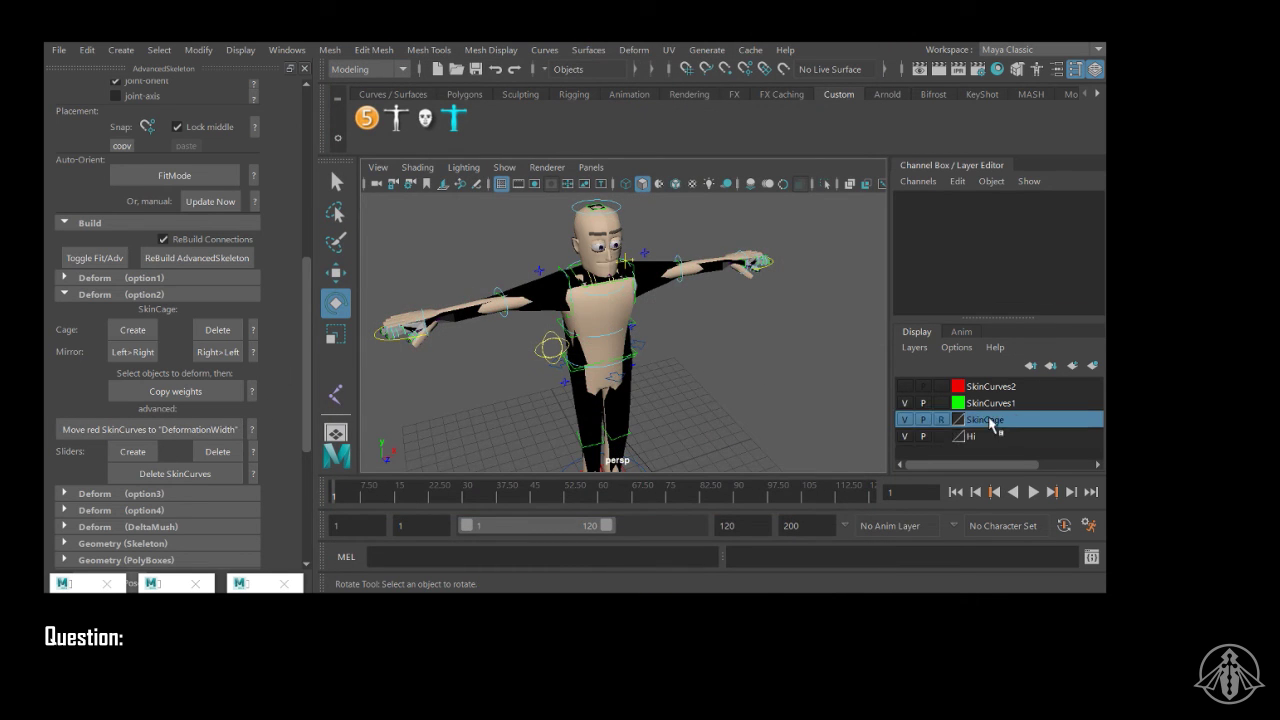
right_click(990, 420)
click(992, 417)
click(985, 436)
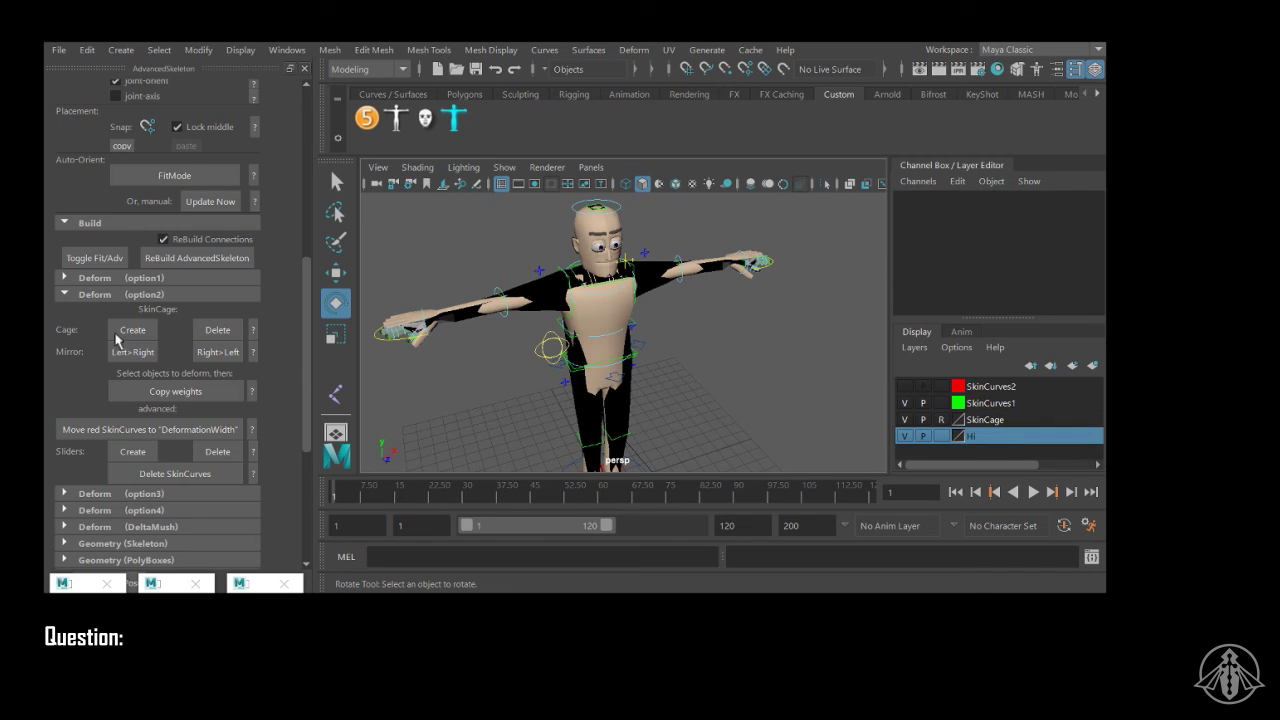
click(218, 329)
alt+middle_drag(512, 341, 527, 317)
alt+right_drag(600, 345, 522, 352)
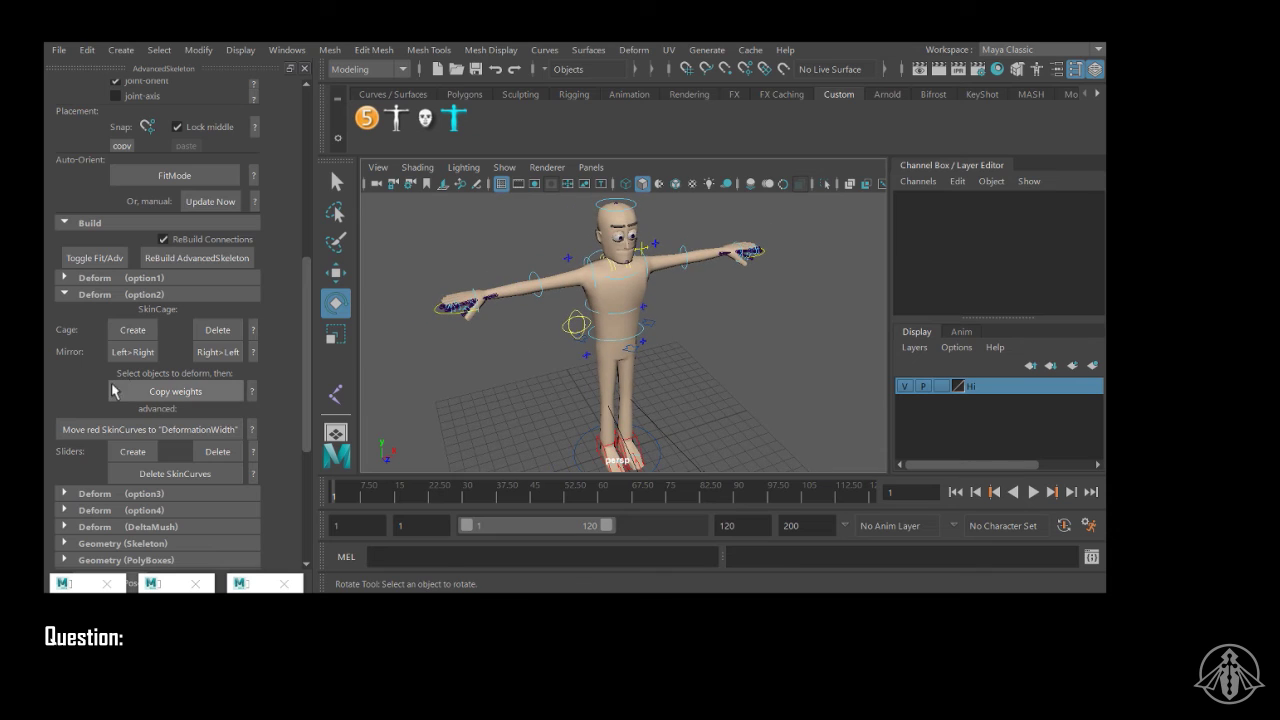
Step: Recreate the SkinCage and try copying its weights onto model:geo, deleting the cage again
click(129, 331)
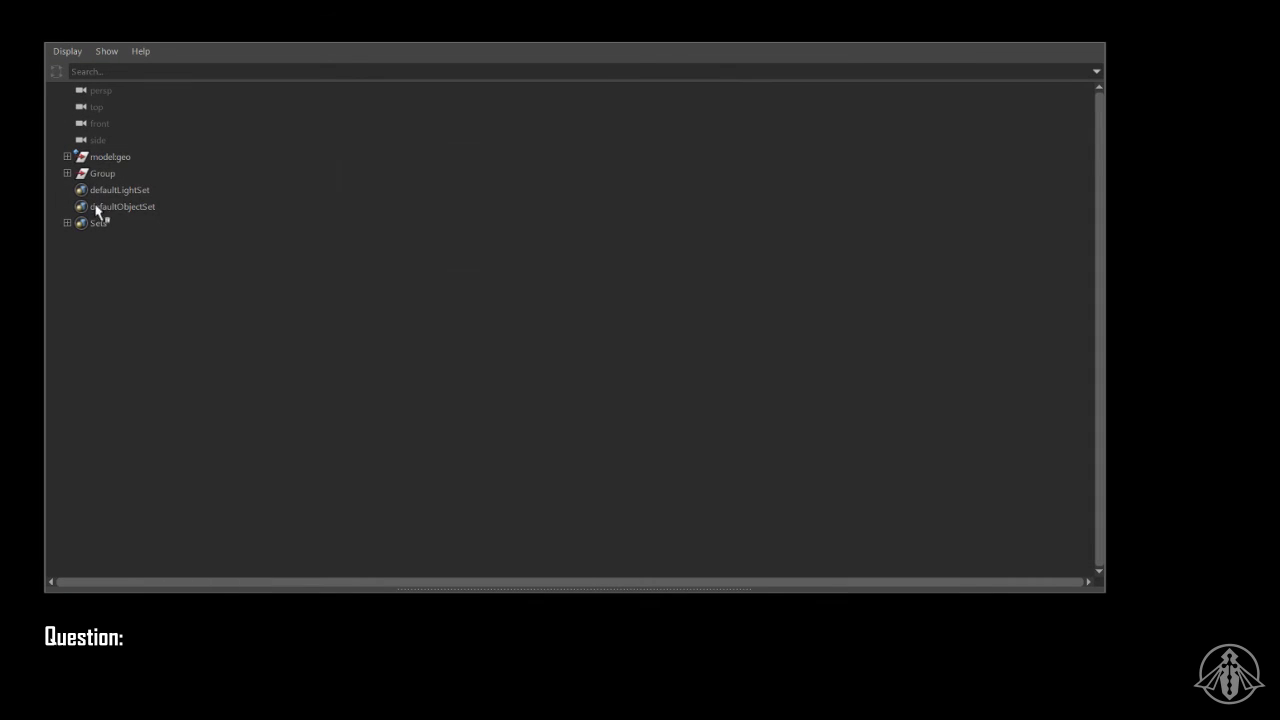
click(110, 158)
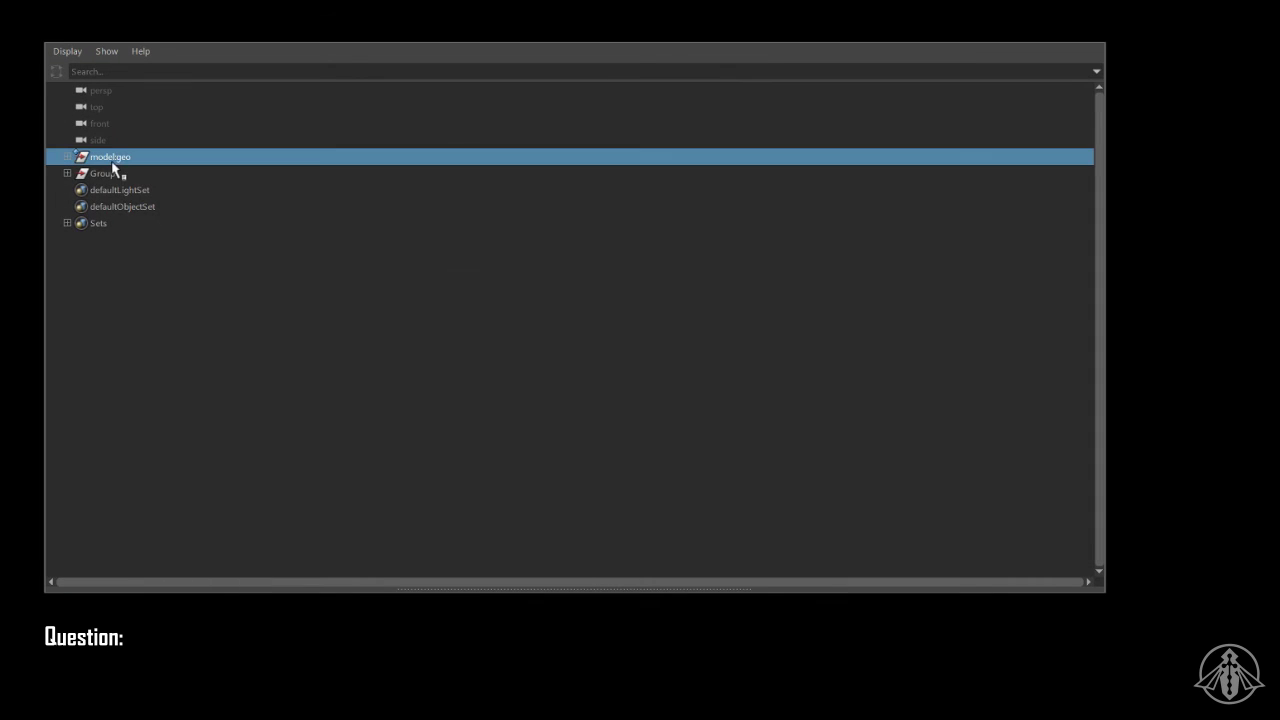
click(1053, 42)
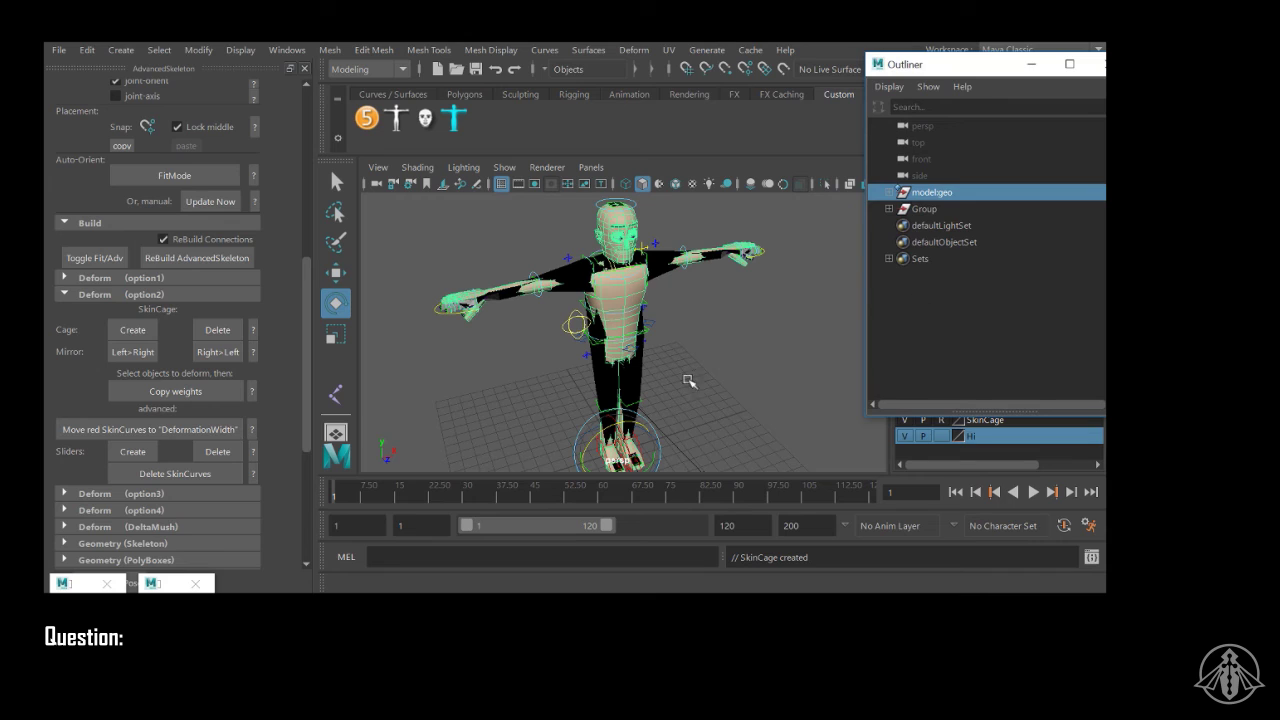
click(177, 393)
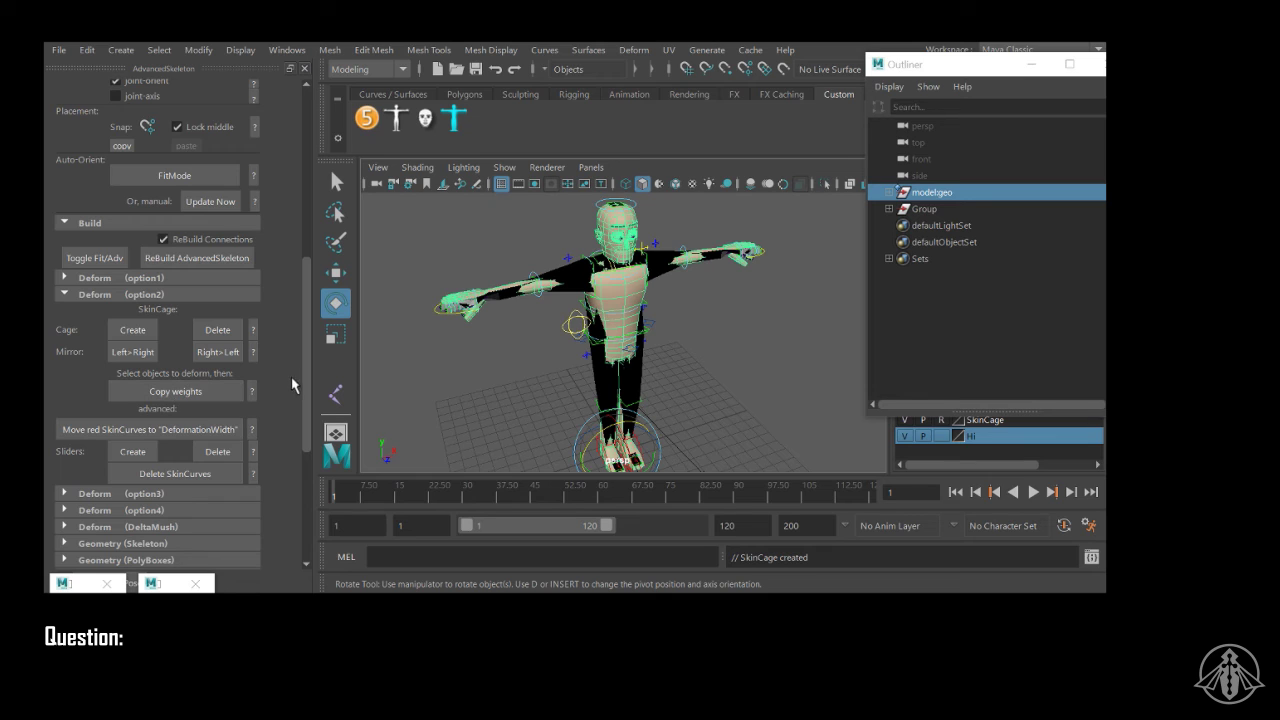
click(220, 331)
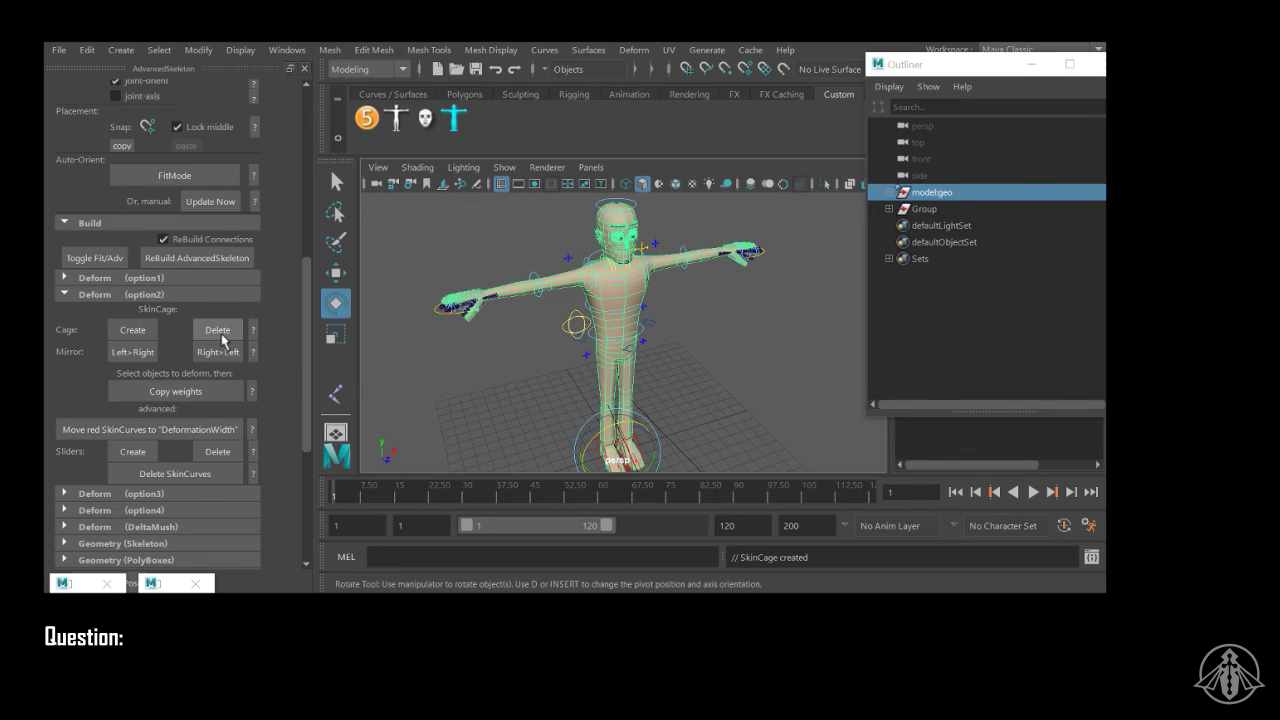
Step: Switch from Deform option 2 to option 1 and select only the rig's DeformJoints, without the mesh
click(70, 294)
click(66, 279)
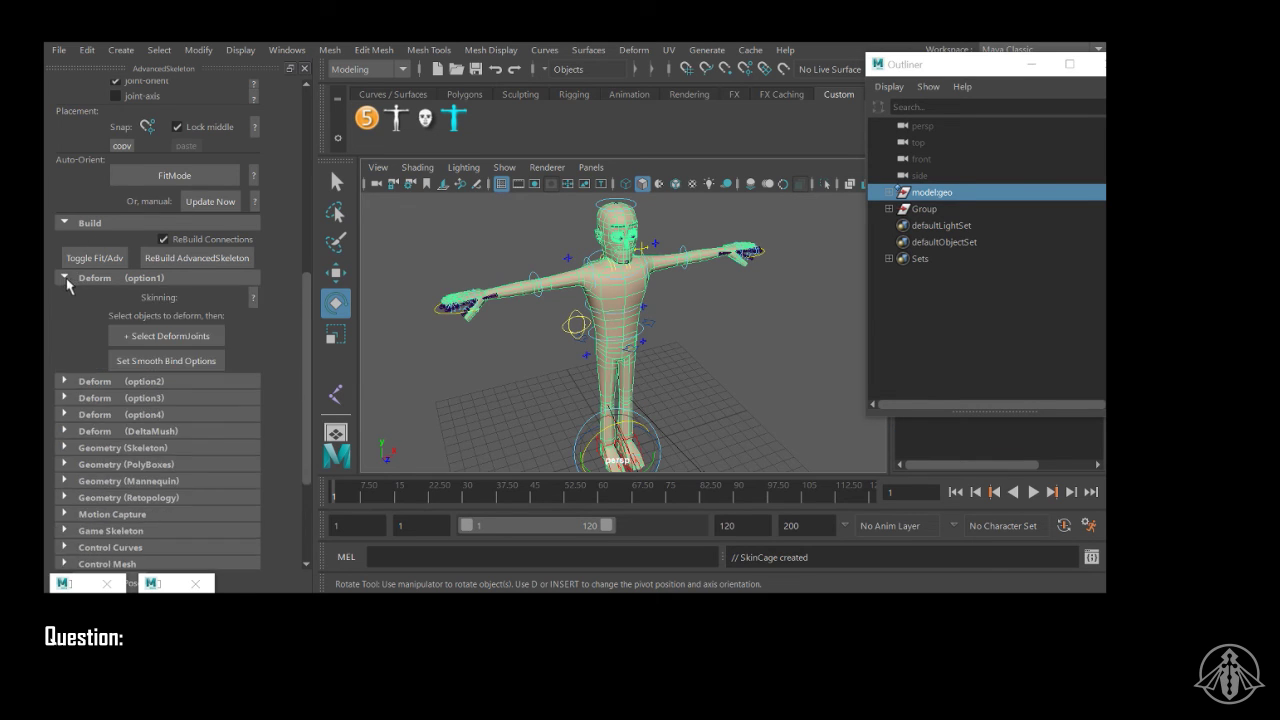
click(189, 336)
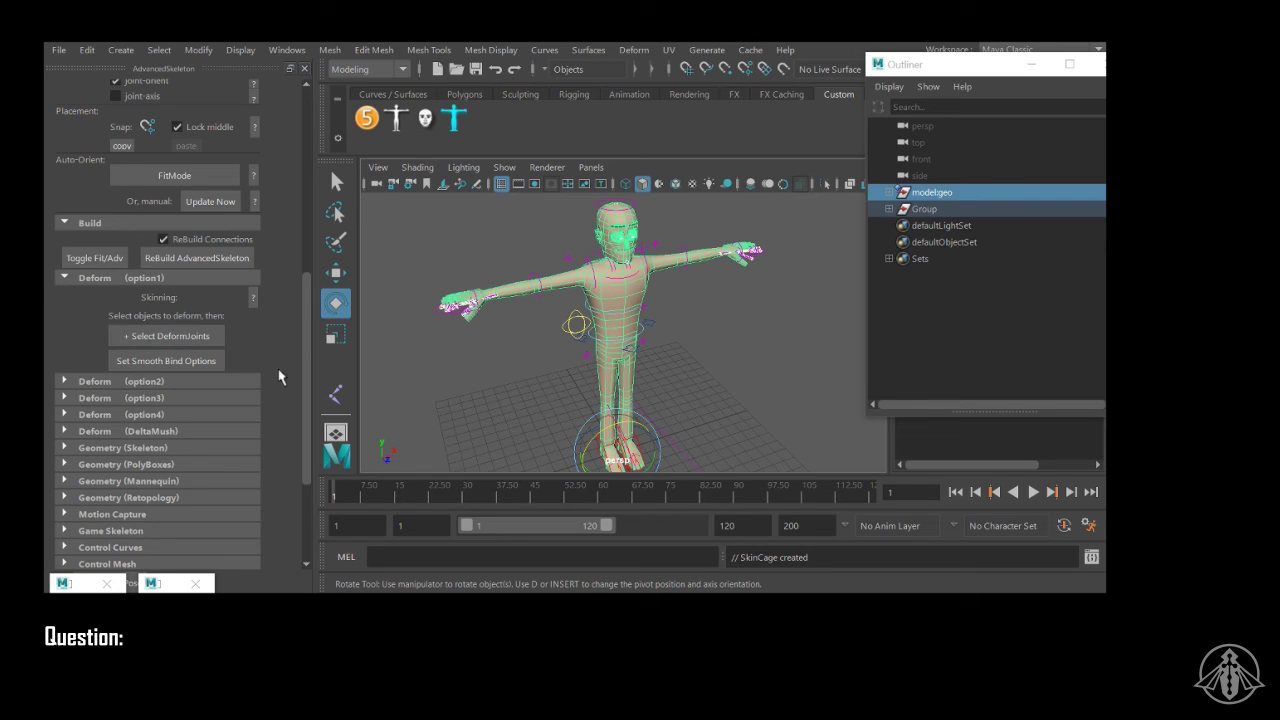
click(688, 332)
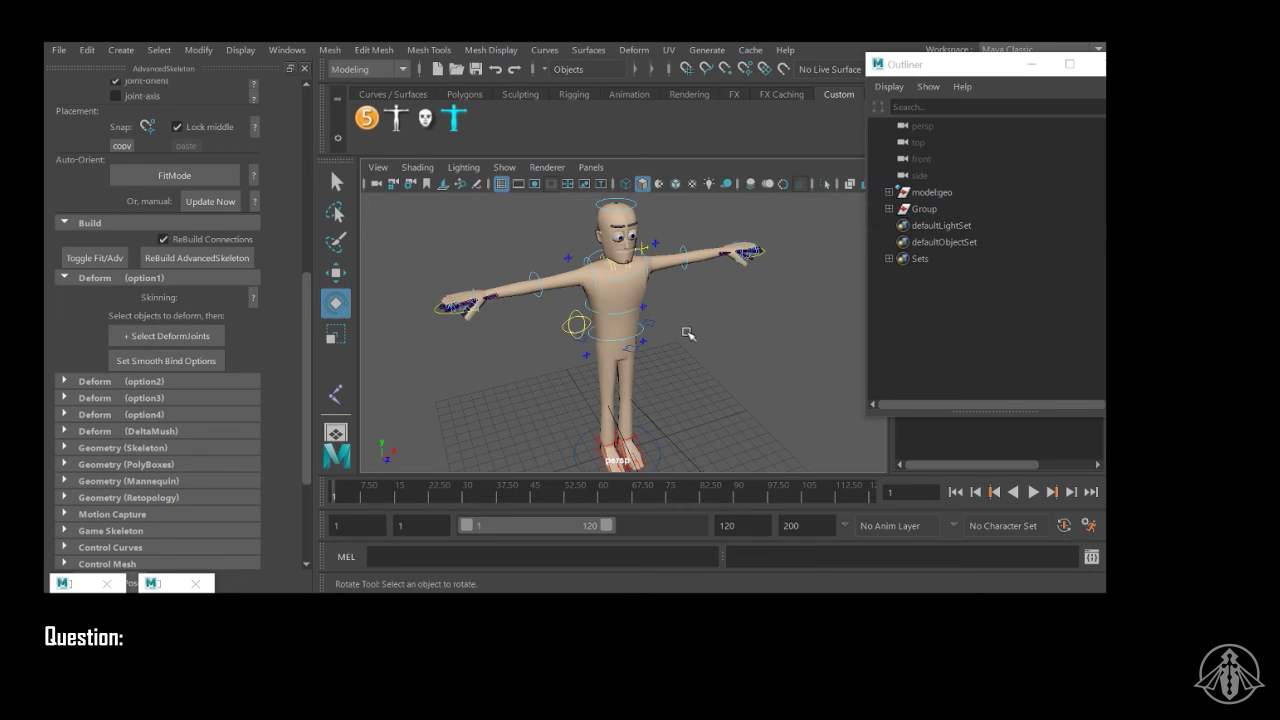
click(196, 340)
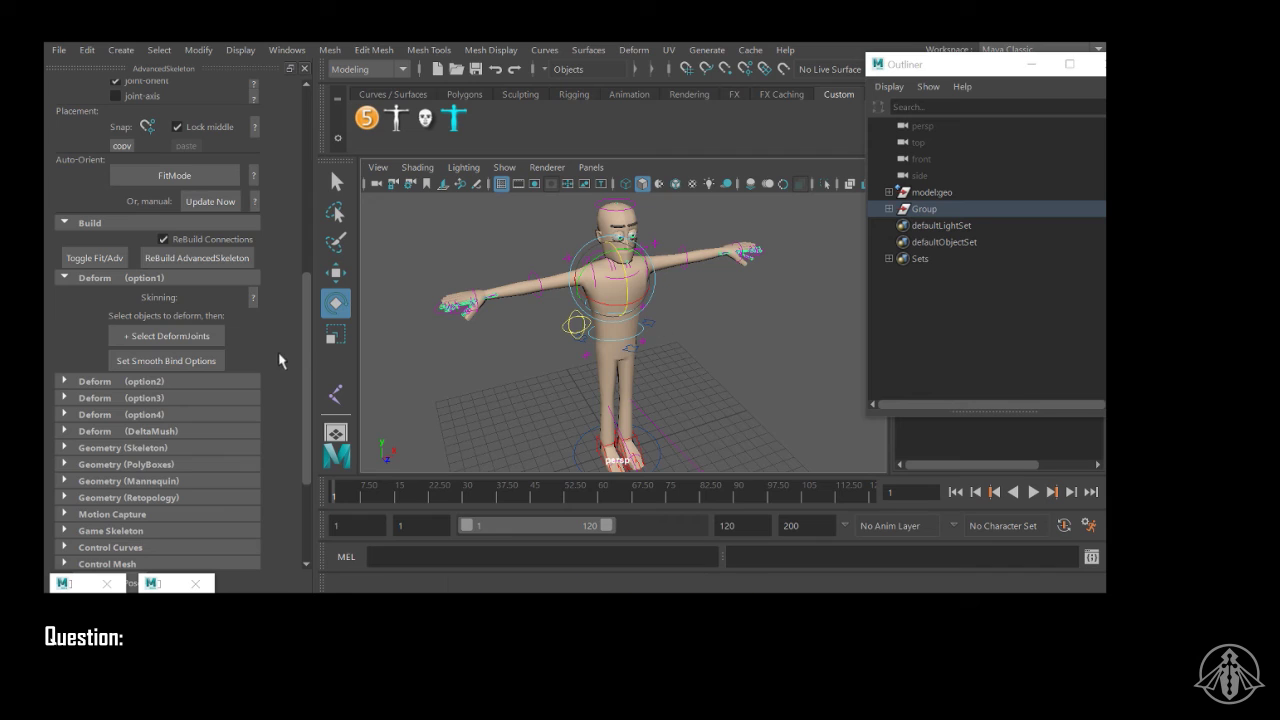
Step: Open the smooth bind options for the selected joints and set Max influences to 2
click(166, 361)
click(557, 368)
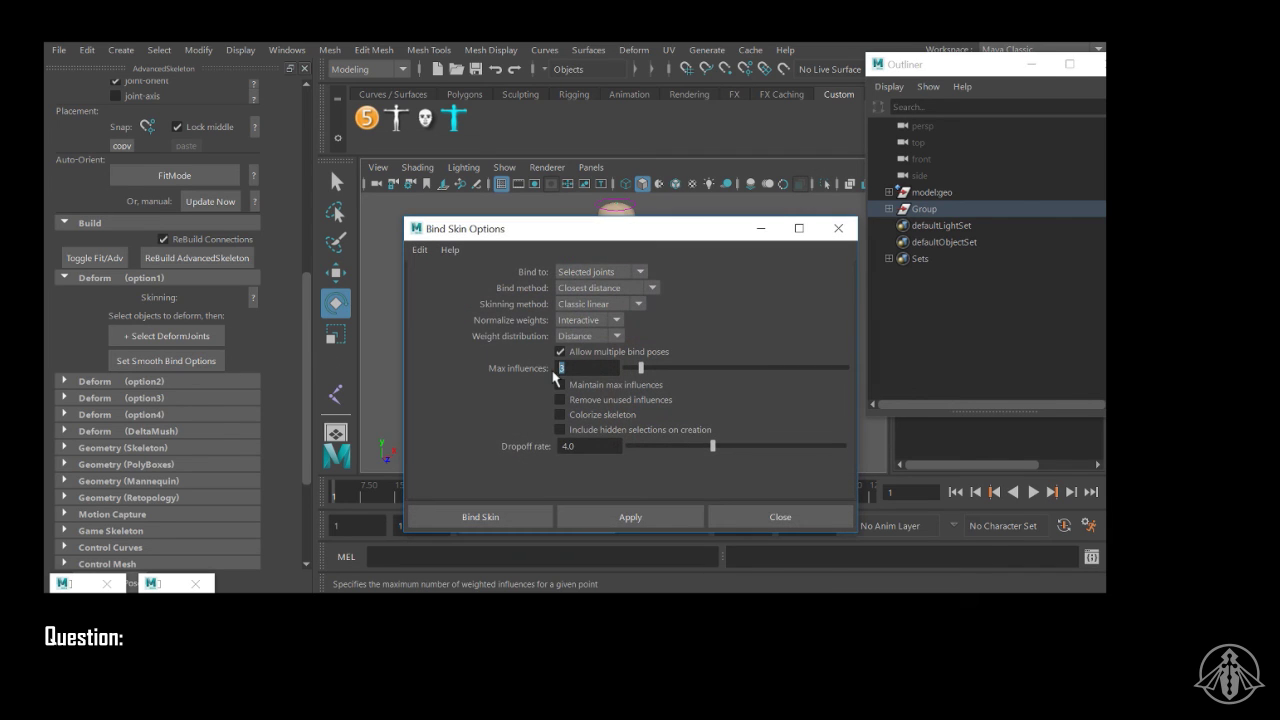
text(2)
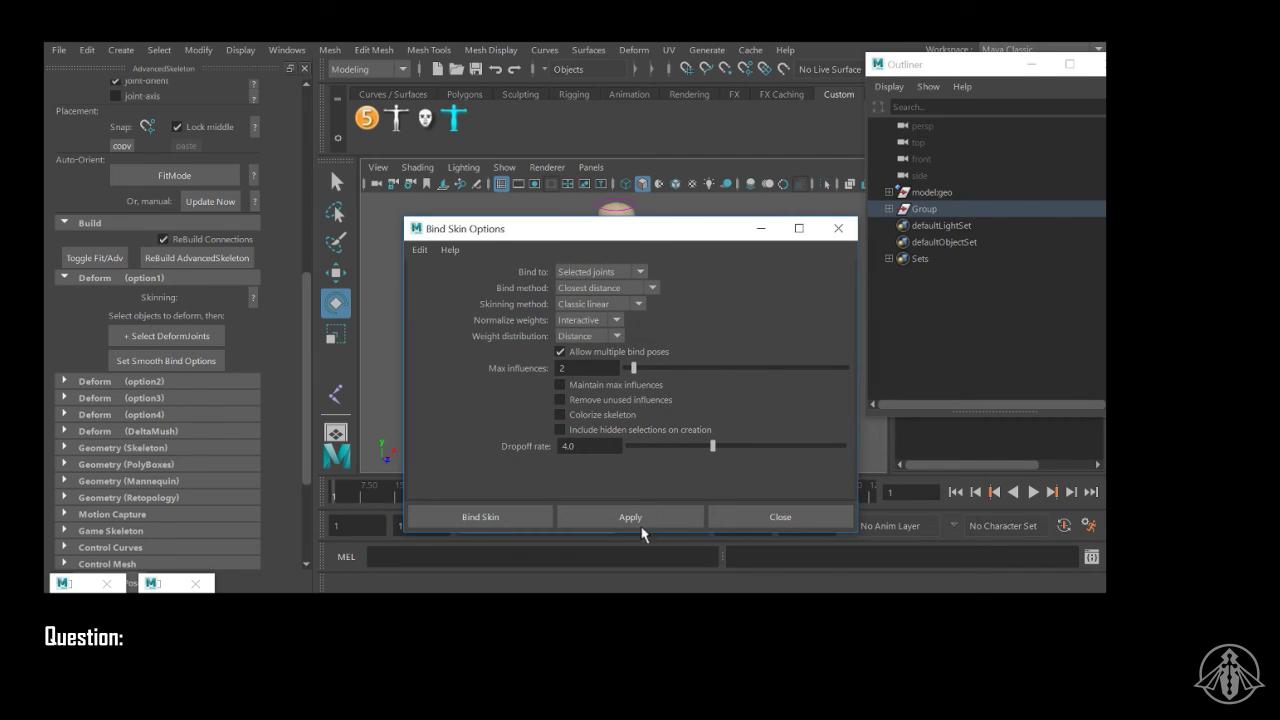
Step: Try to smooth bind with only the DeformJoints selected, and read the full resulting message in the Script Editor
click(638, 517)
click(1091, 558)
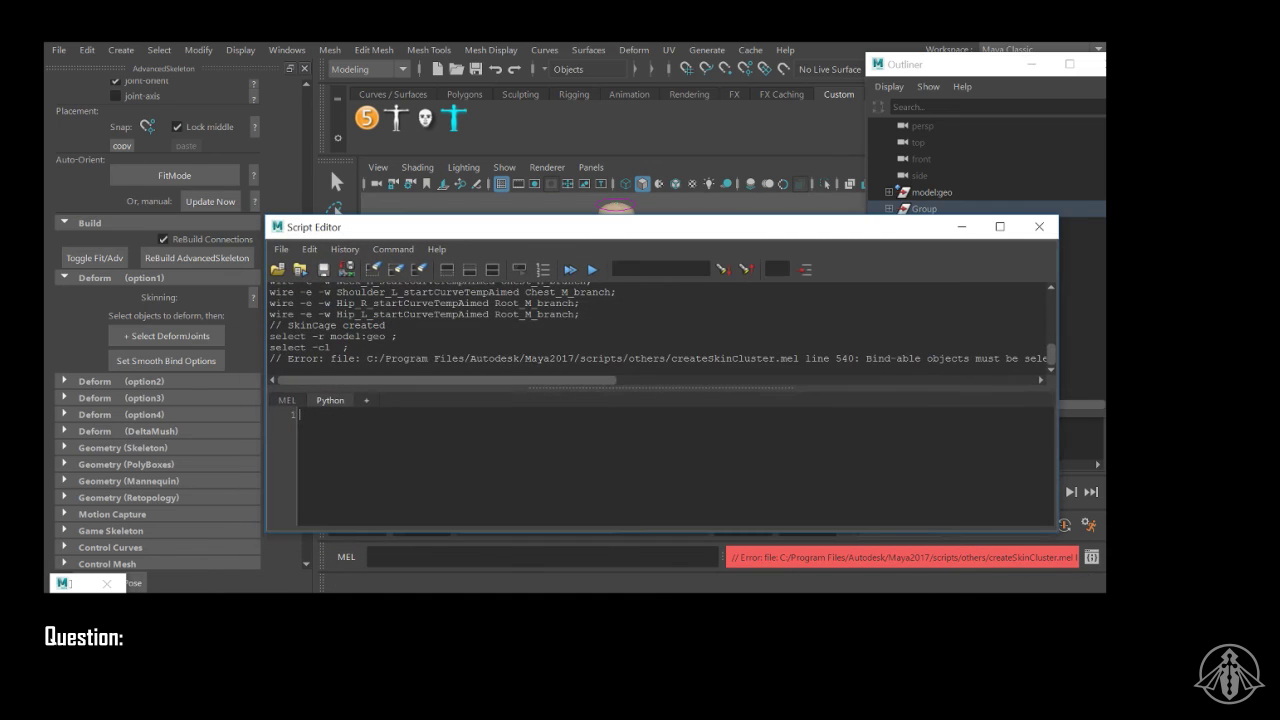
drag(603, 381, 472, 381)
click(961, 227)
Step: Select the model:geo mesh in the Outliner and add the rig's DeformJoints to the selection
drag(710, 236, 380, 289)
click(889, 209)
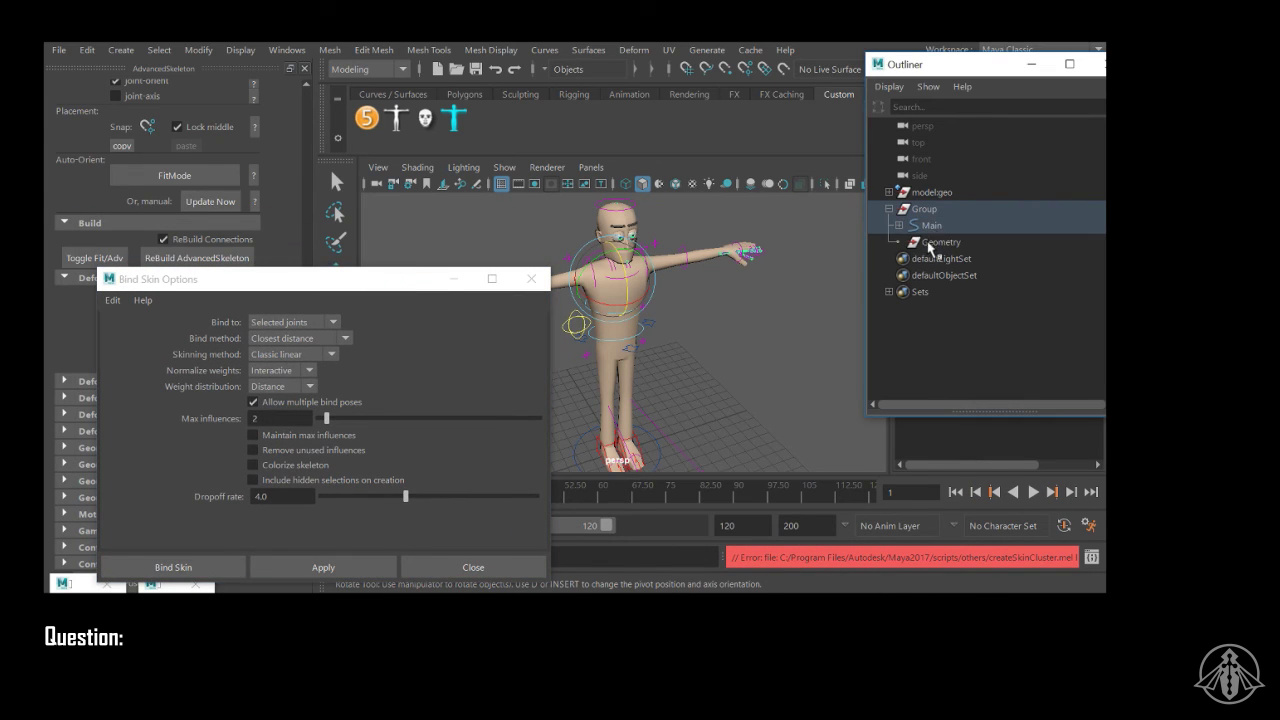
click(929, 243)
click(933, 226)
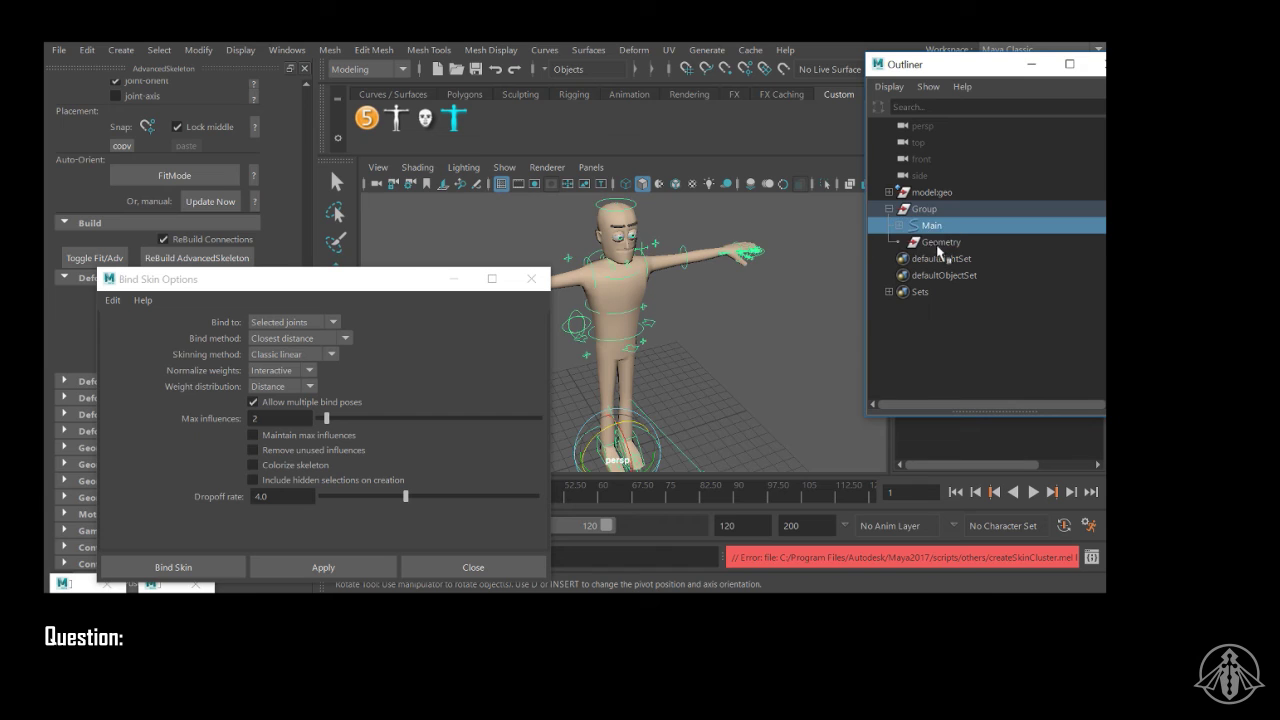
click(924, 209)
click(930, 192)
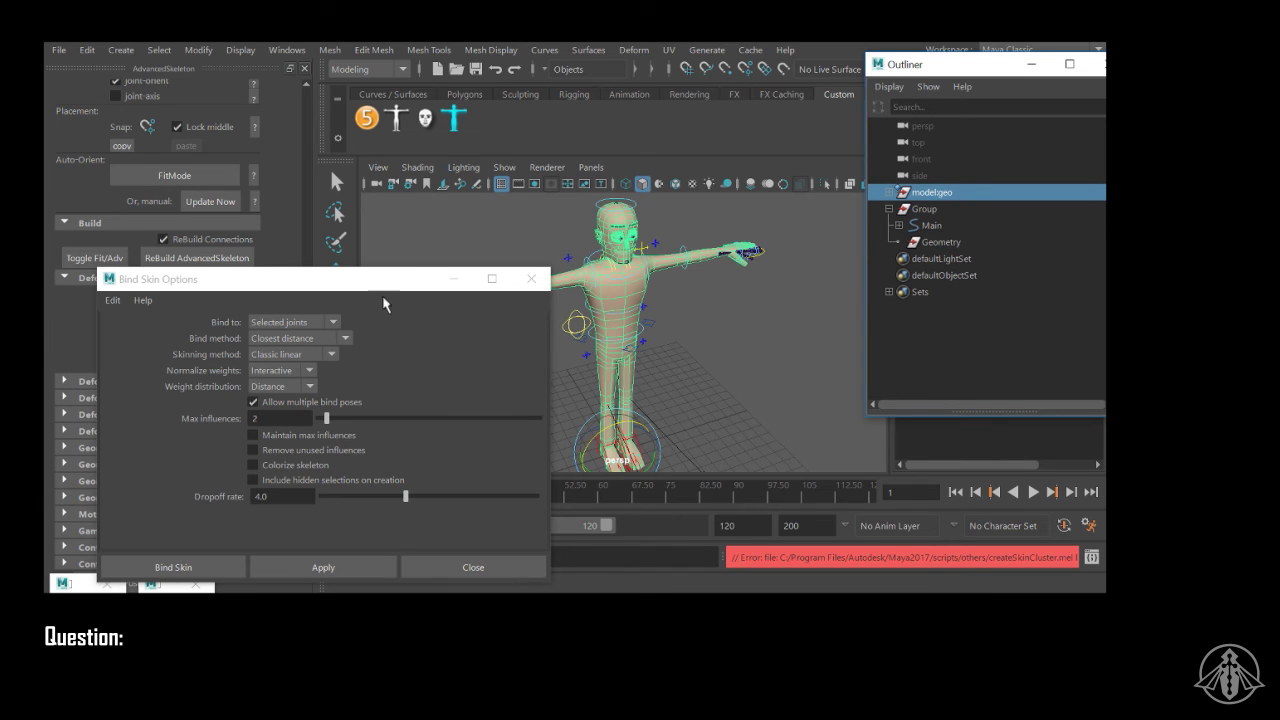
drag(384, 284, 447, 251)
click(594, 247)
click(207, 336)
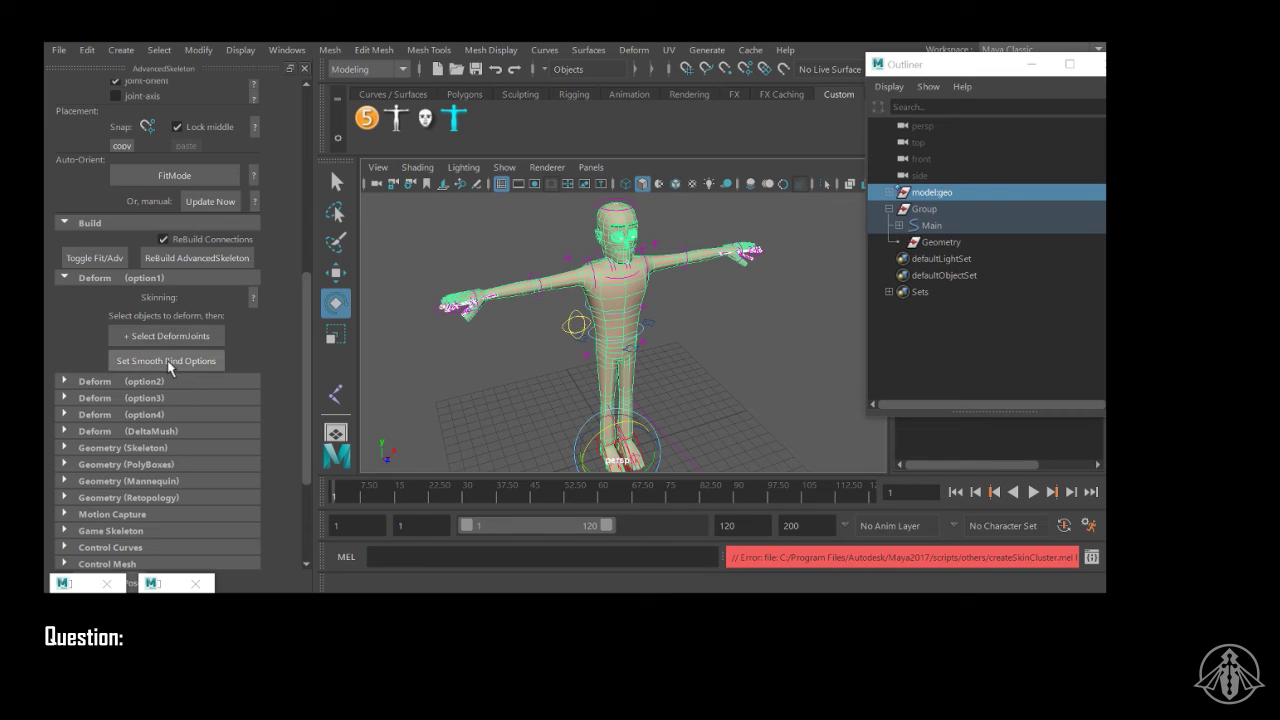
Step: Smooth bind model:geo to the selected joints with Max influences 2, and close the bind options
click(168, 362)
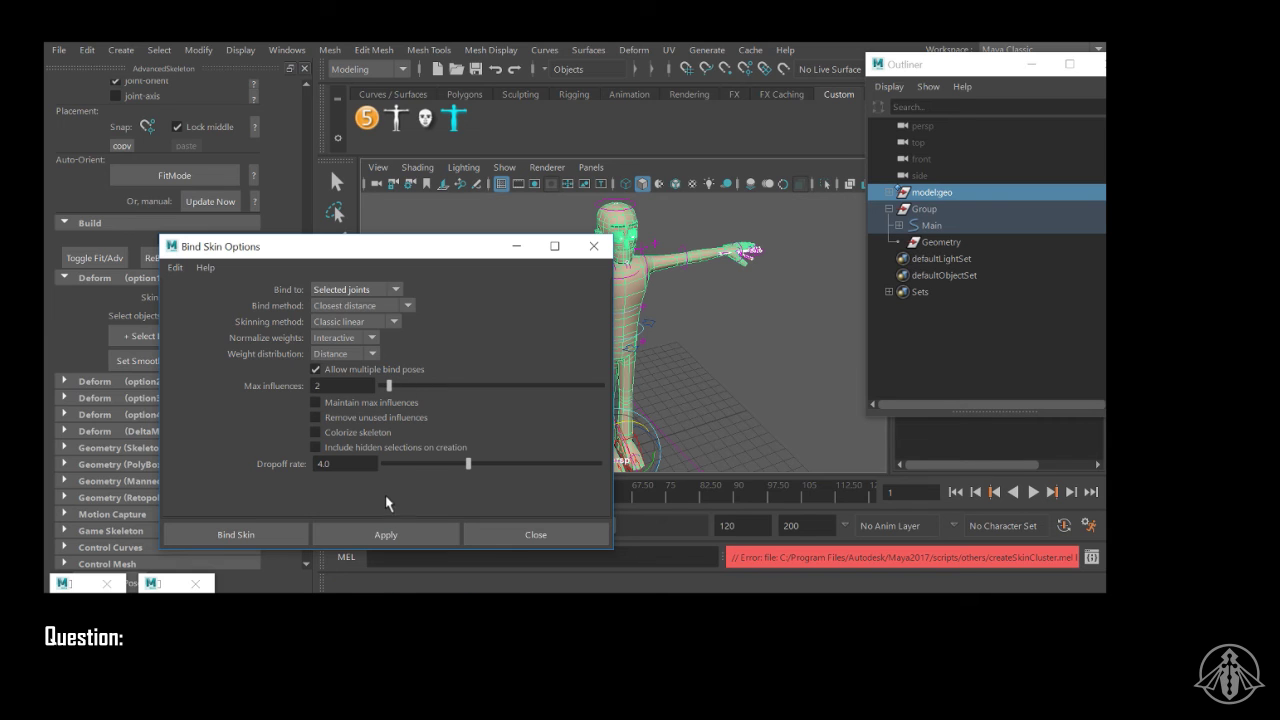
click(382, 533)
click(597, 246)
Step: Test the mesh deformation by rotating the FKSpine1_M control to about -51 degrees on Z, and undo the rotations
alt+right_drag(640, 275, 757, 297)
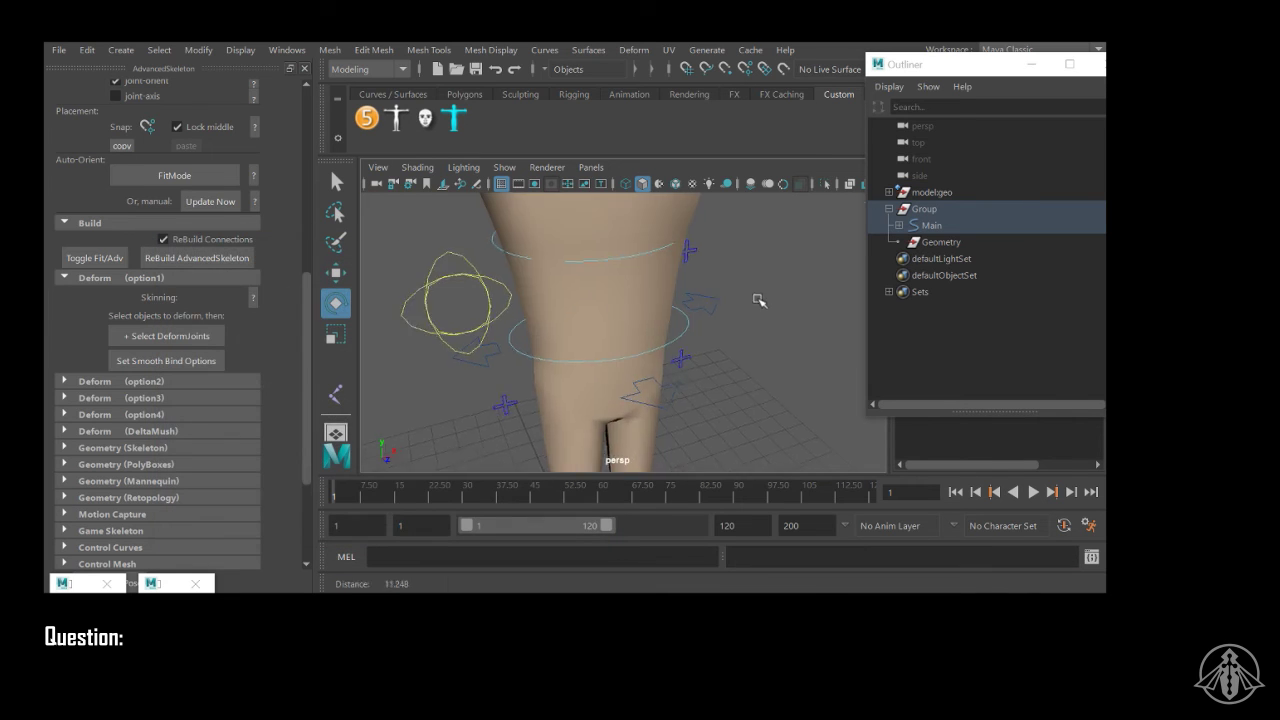
alt+middle_drag(757, 297, 783, 406)
alt+right_drag(783, 406, 640, 340)
click(656, 361)
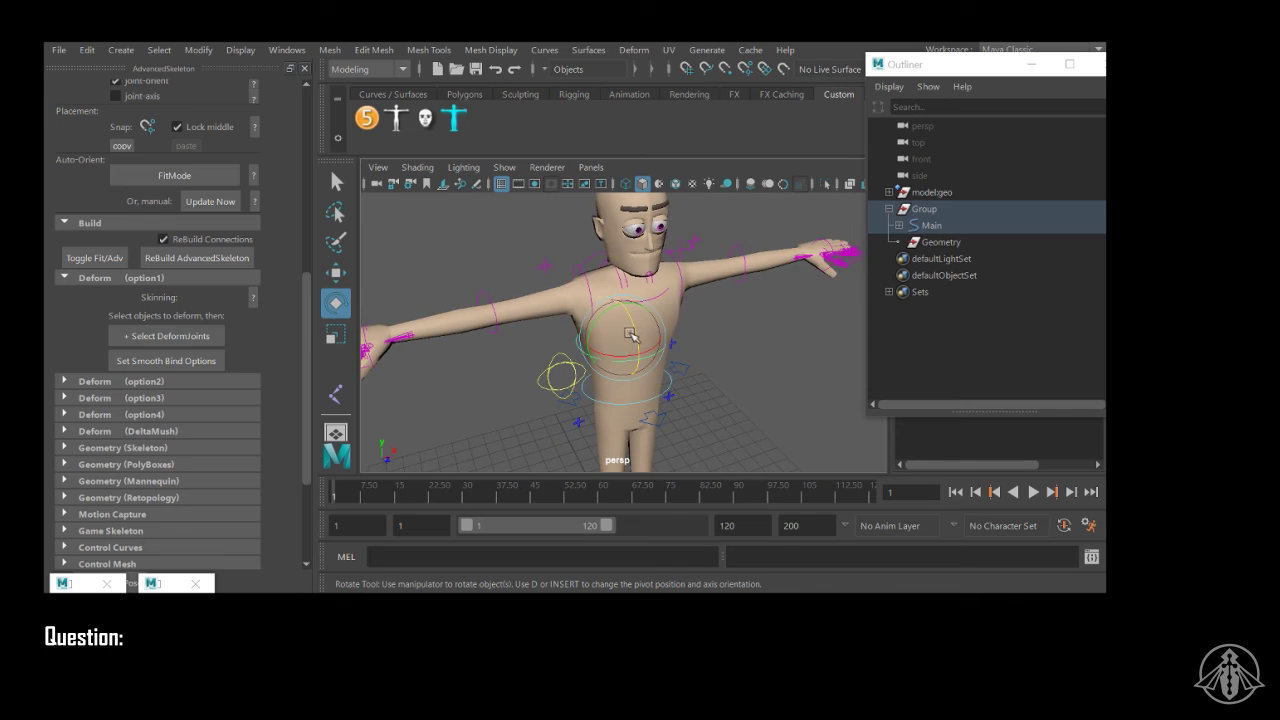
mouse_move(633, 324)
mouse_down()
mouse_move(640, 360)
mouse_move(632, 316)
mouse_up()
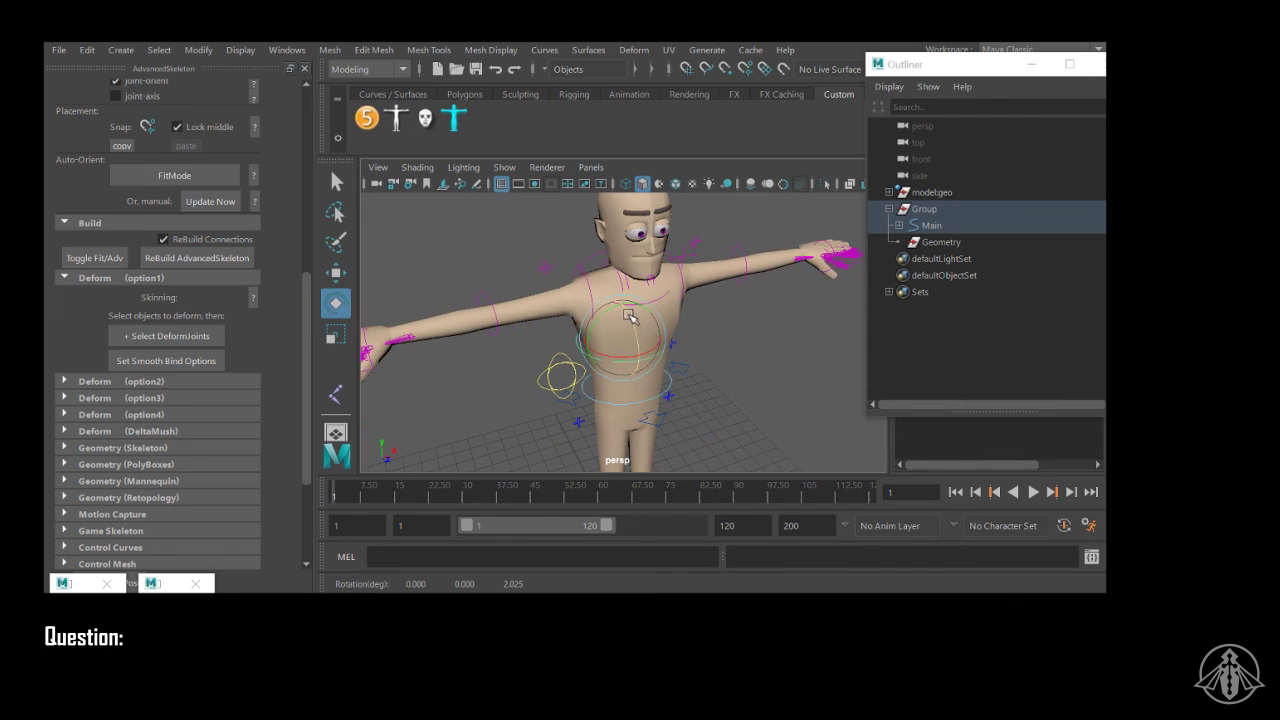
scroll(634, 322, down, 5)
alt+middle_drag(659, 341, 663, 315)
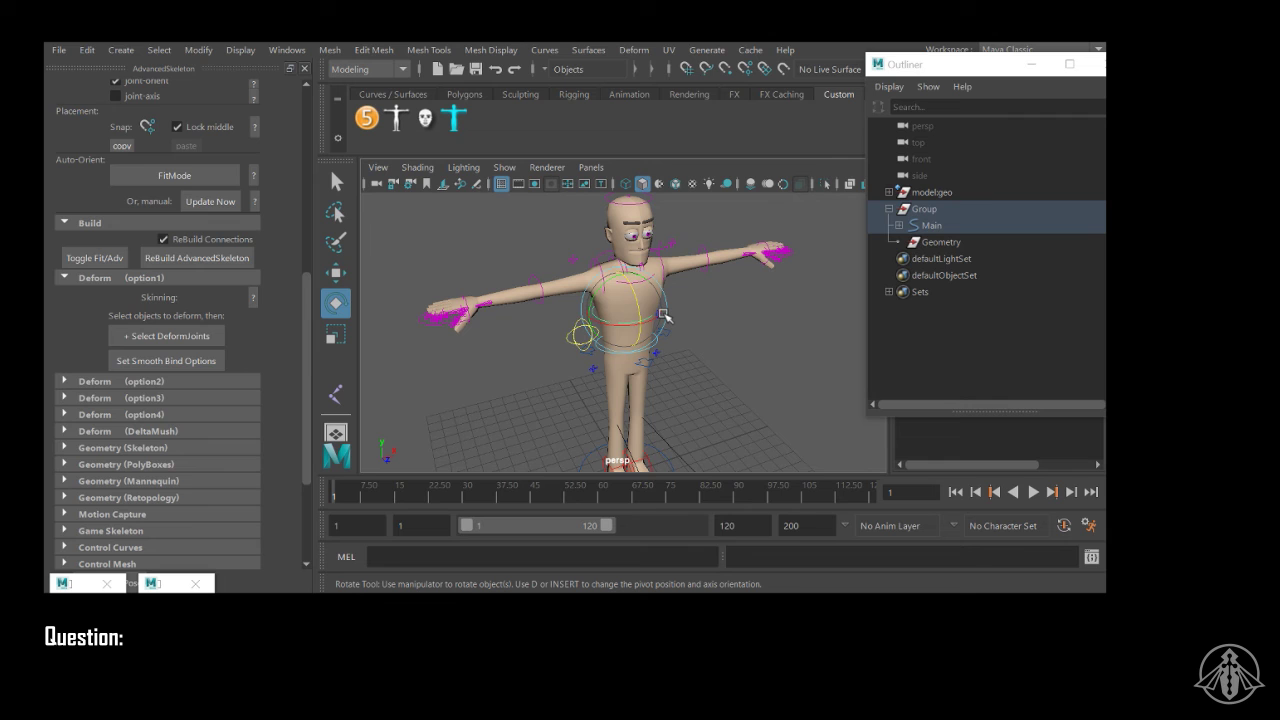
drag(639, 311, 612, 290)
key(ctrl+z)
Step: Launch AdvancedSkeleton's WalkDesigner and start its walk cycle on the biped rig
alt+right_drag(786, 363, 723, 320)
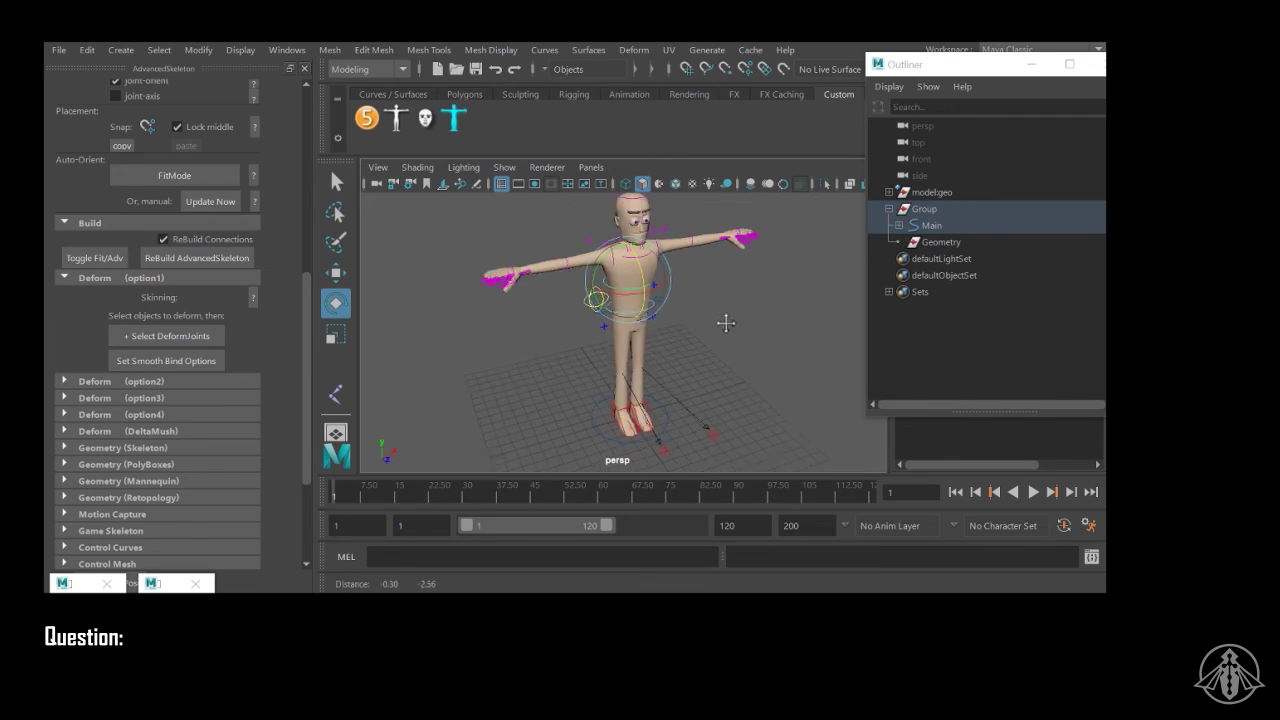
alt+drag(723, 320, 563, 294)
scroll(180, 430, down, 3)
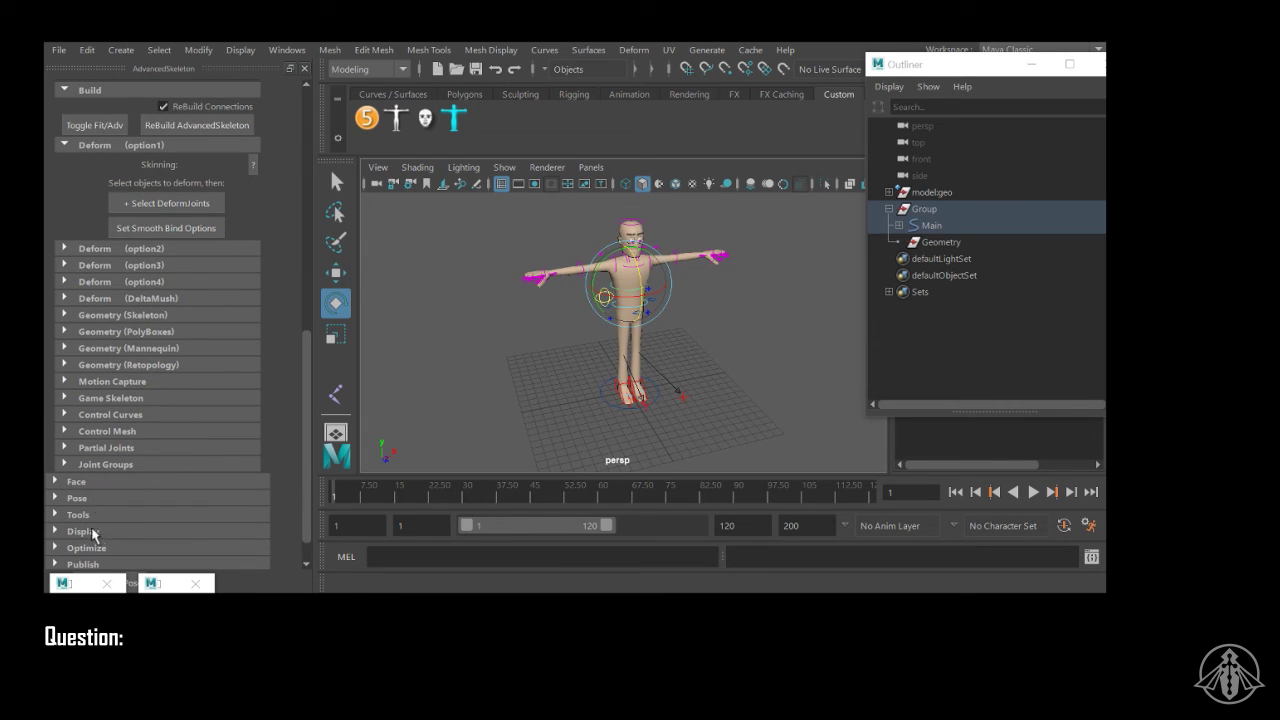
click(90, 514)
scroll(155, 500, down, 3)
click(156, 487)
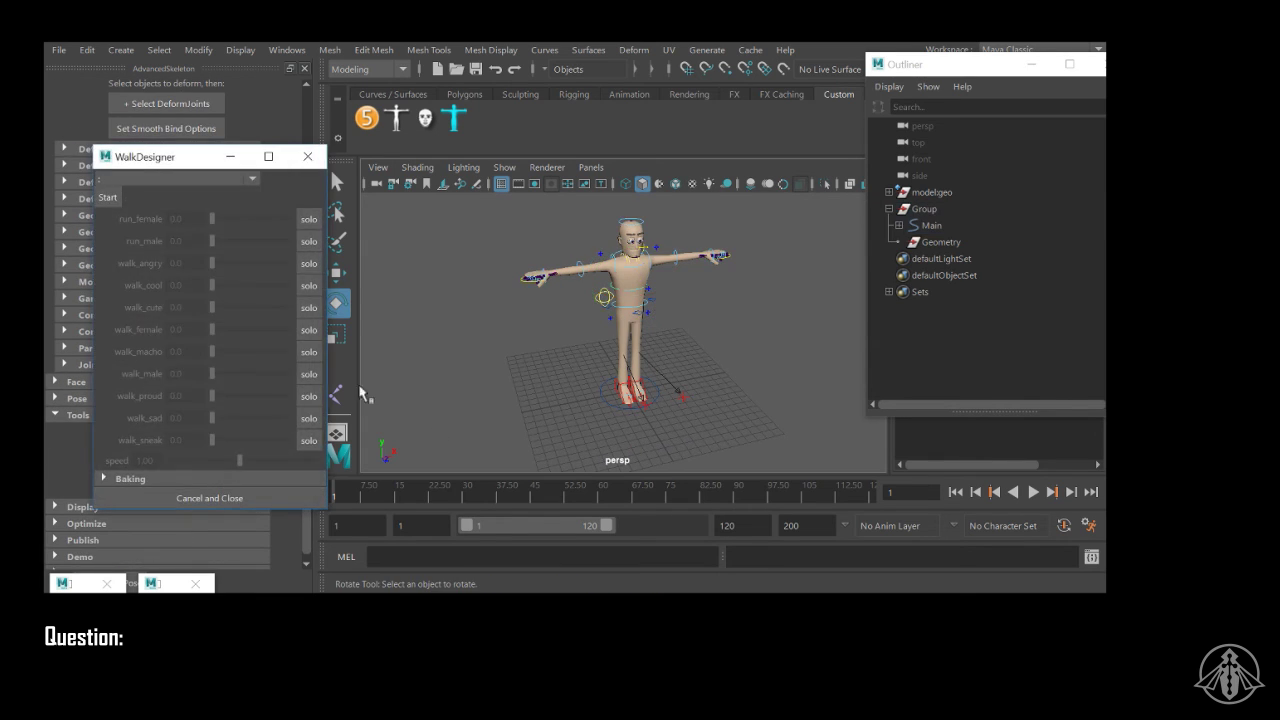
click(107, 197)
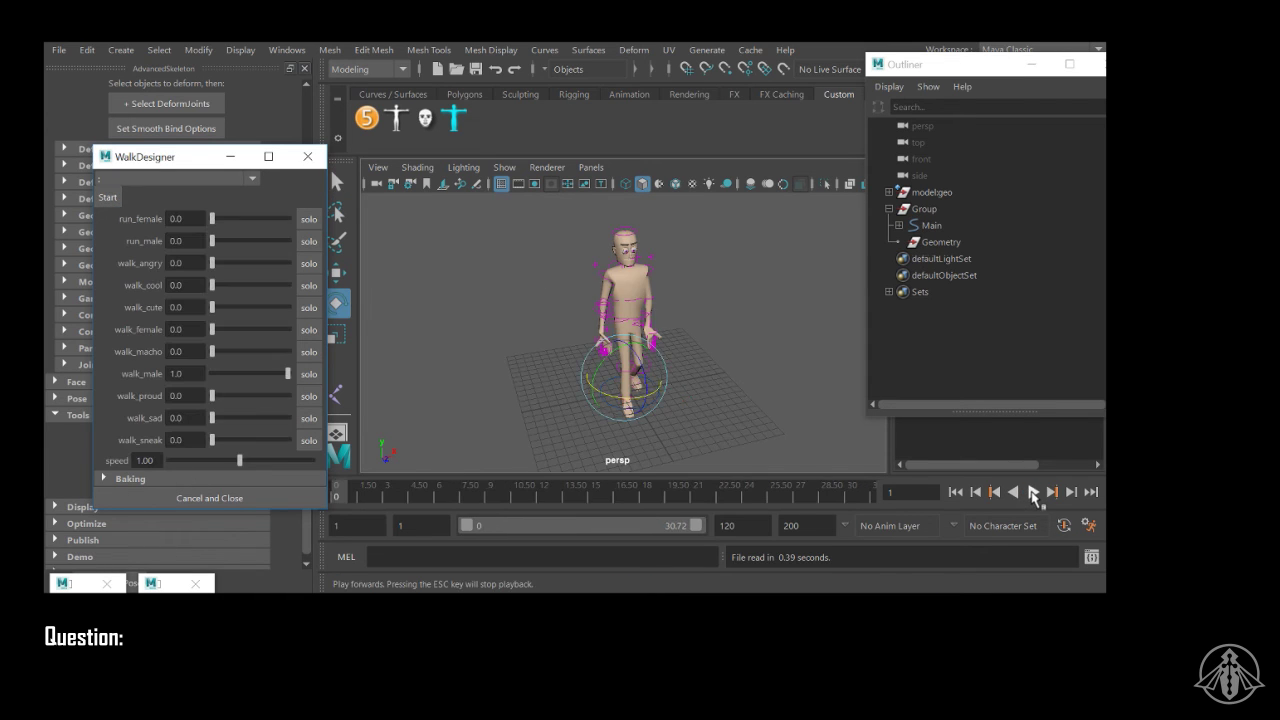
Step: Play the walk cycle to examine how the skinned mesh deforms, stop playback at frame 15 and close WalkDesigner
click(1033, 492)
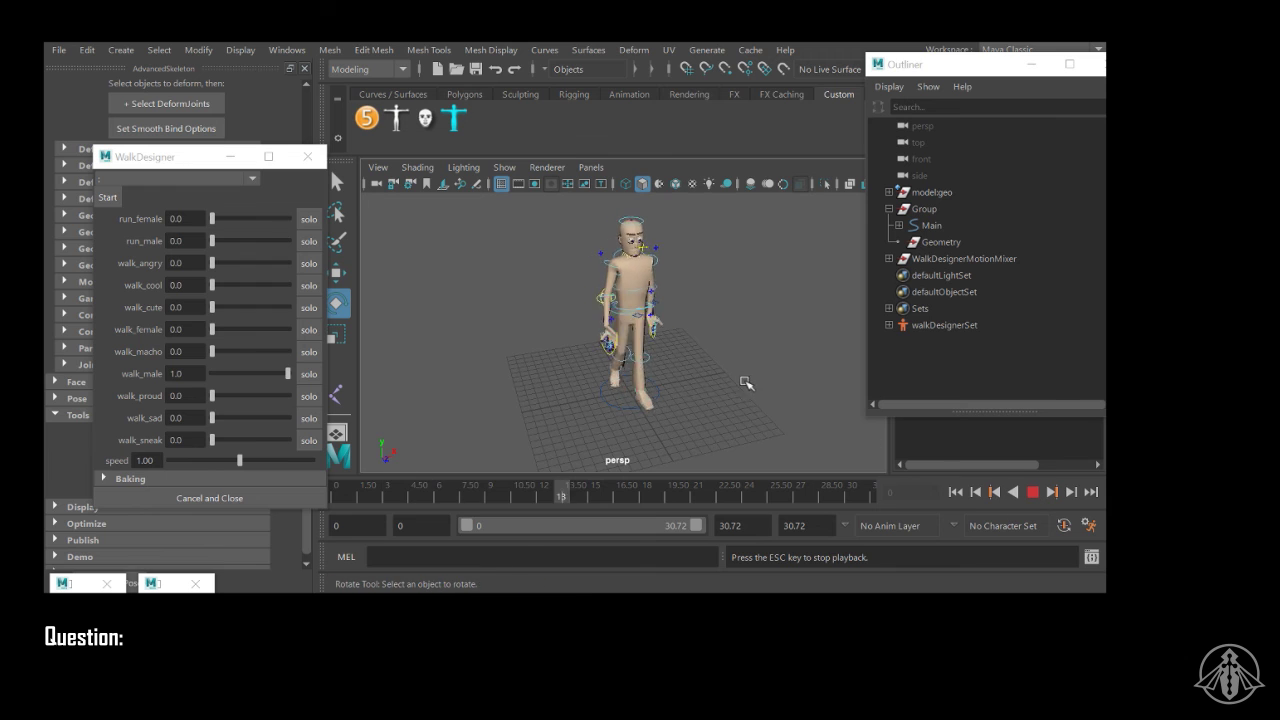
alt+right_drag(682, 344, 723, 346)
alt+middle_drag(723, 346, 697, 388)
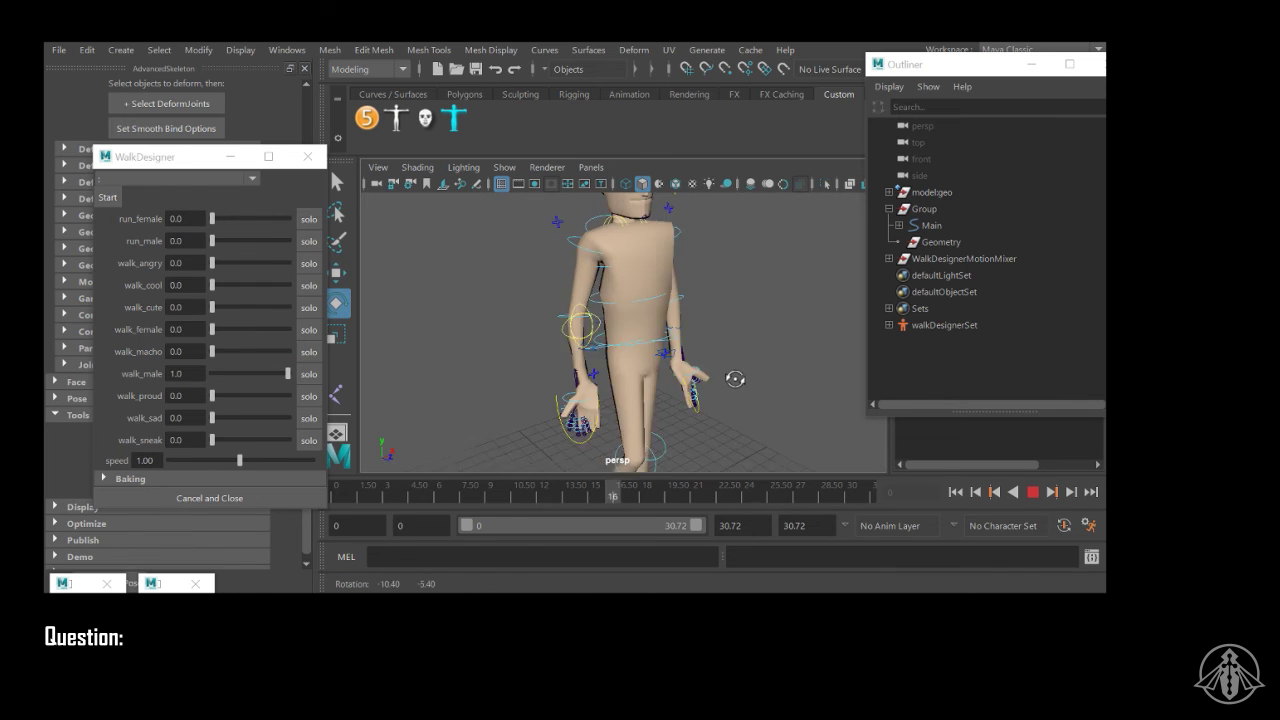
alt+right_drag(729, 391, 590, 373)
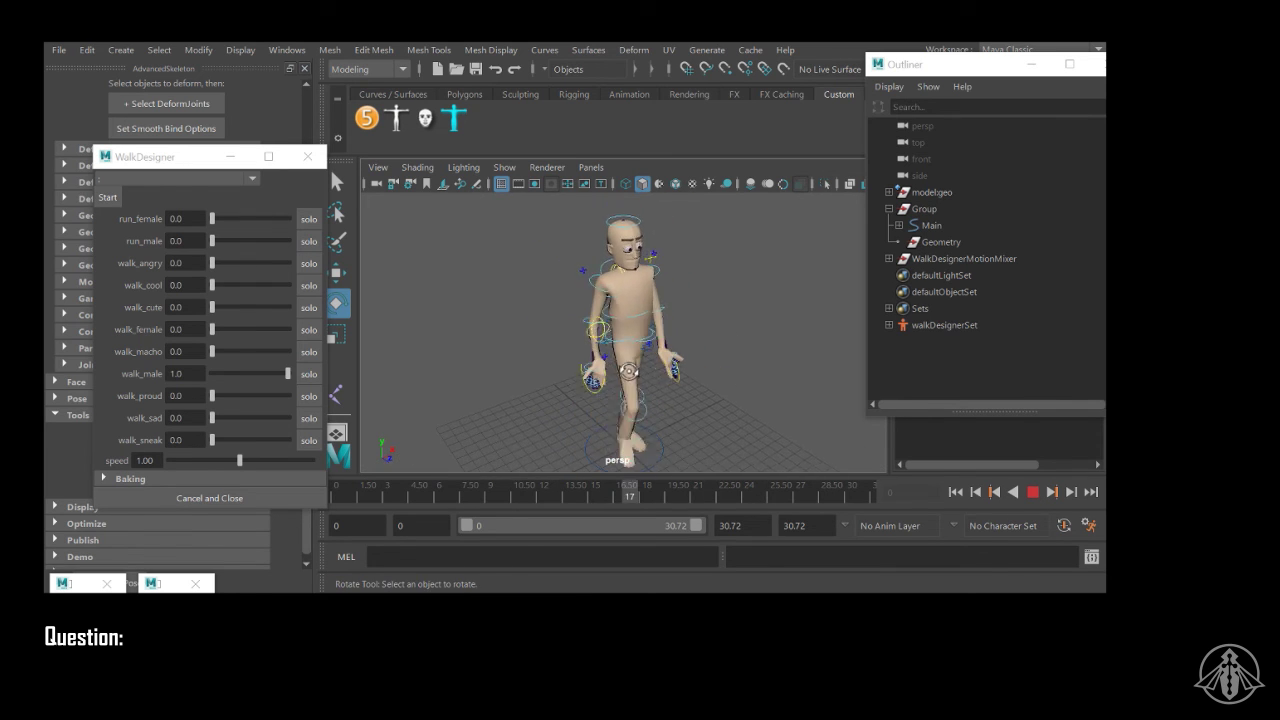
alt+drag(660, 373, 610, 373)
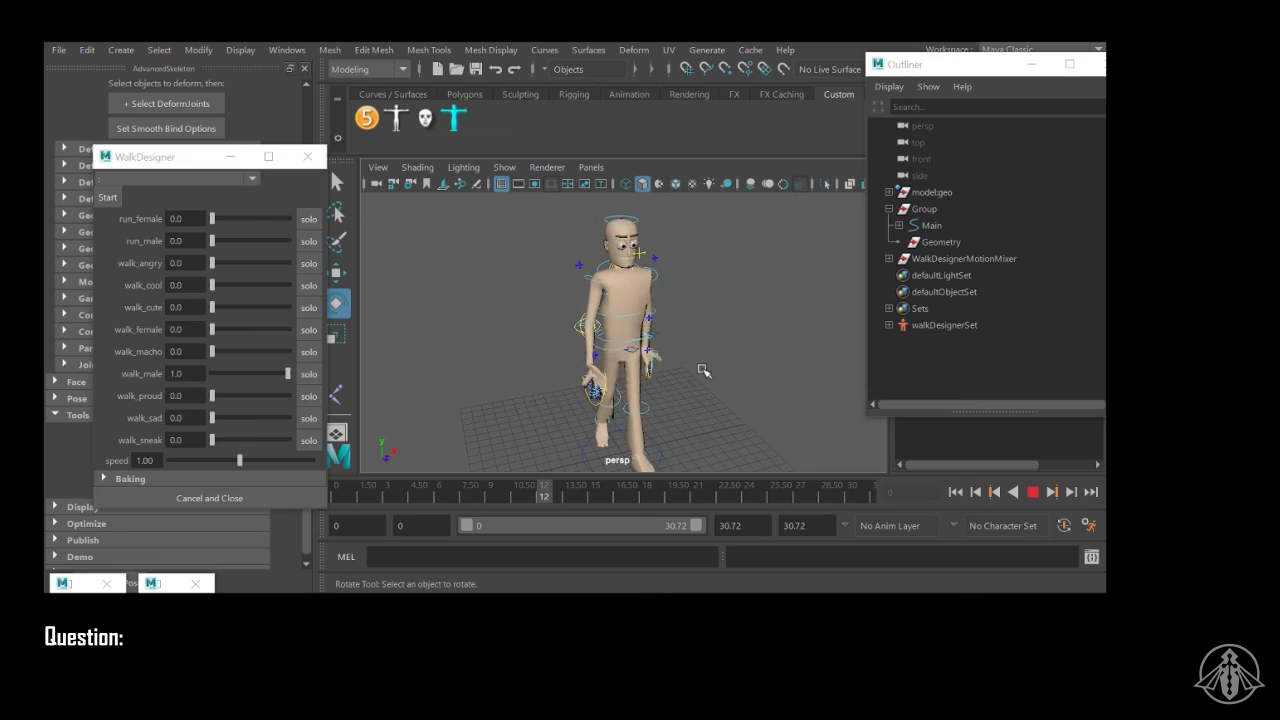
click(1032, 492)
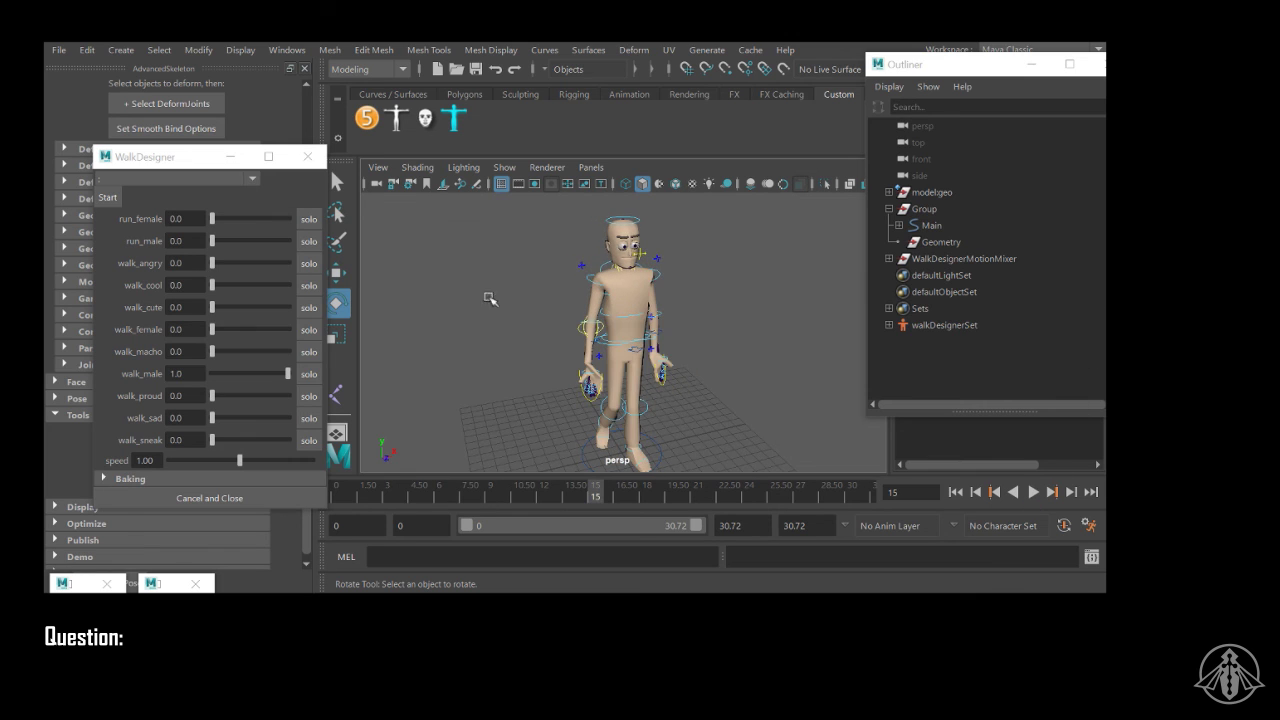
click(307, 157)
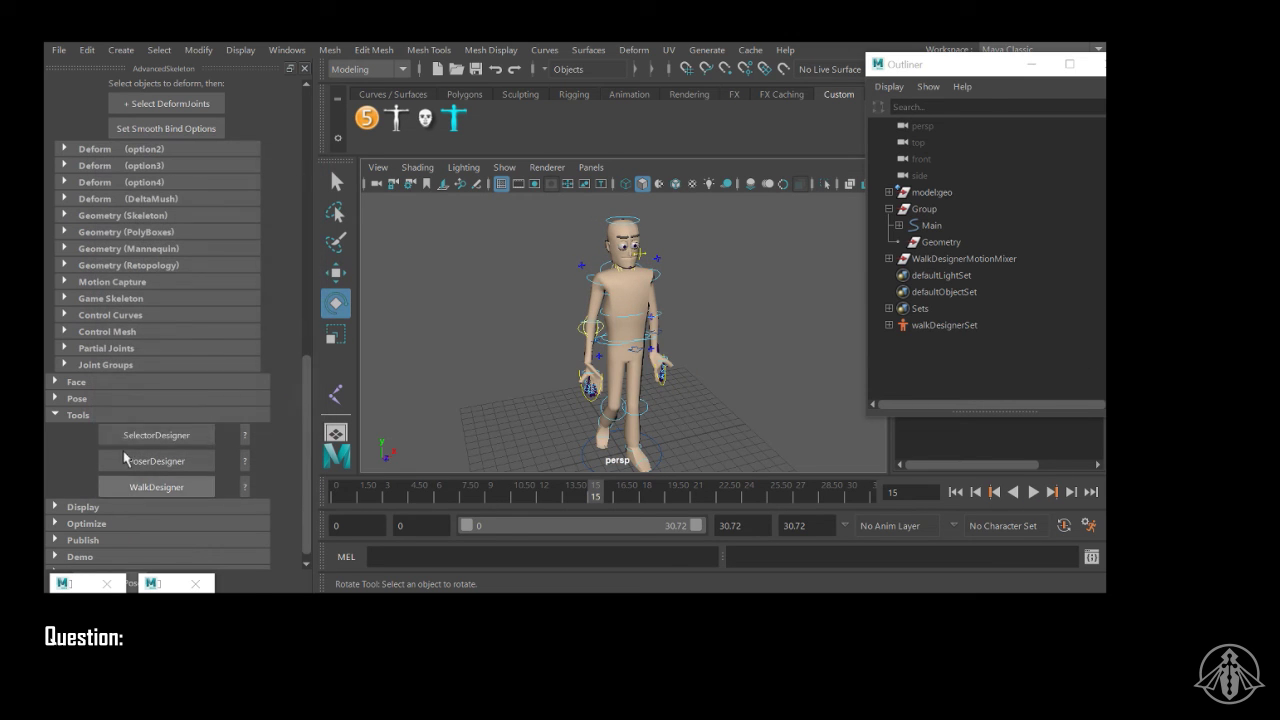
Step: Look through AdvancedSkeleton's Pose tools, examining the Corrective Shapes and Driving Systems options
click(80, 397)
scroll(175, 359, down, 2)
click(126, 368)
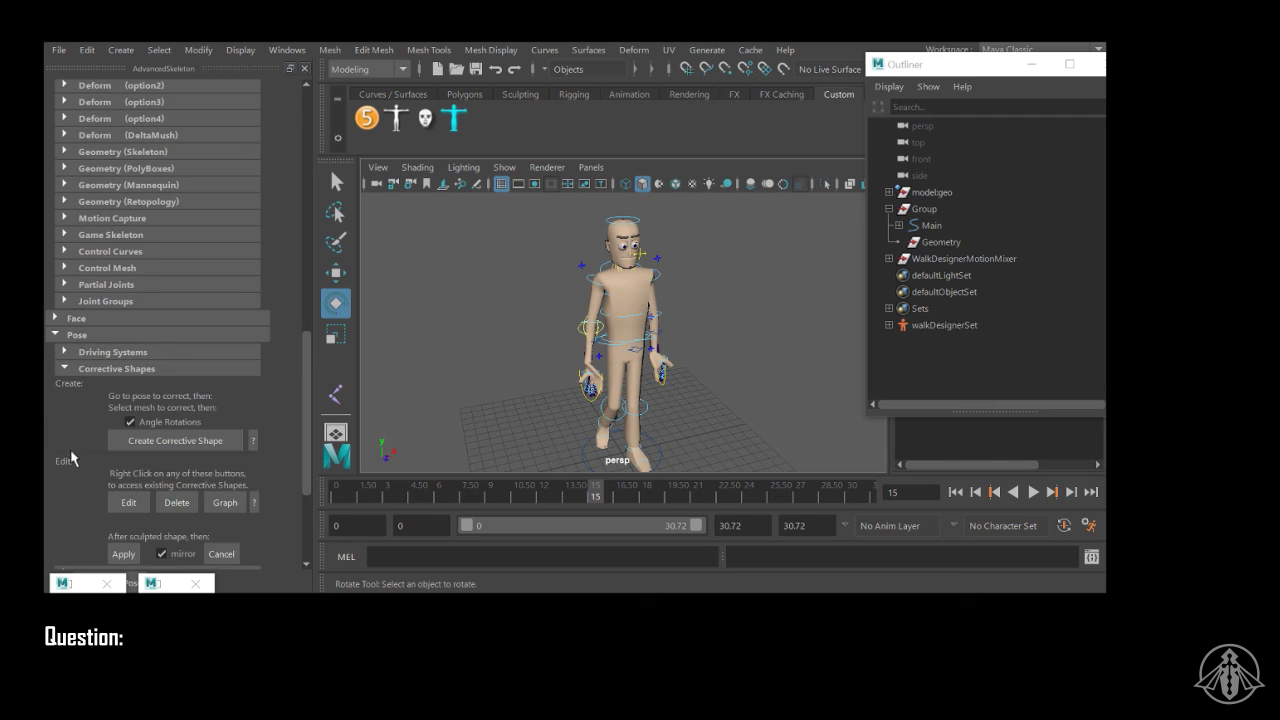
scroll(159, 340, down, 1)
scroll(155, 400, down, 2)
scroll(255, 452, down, 1)
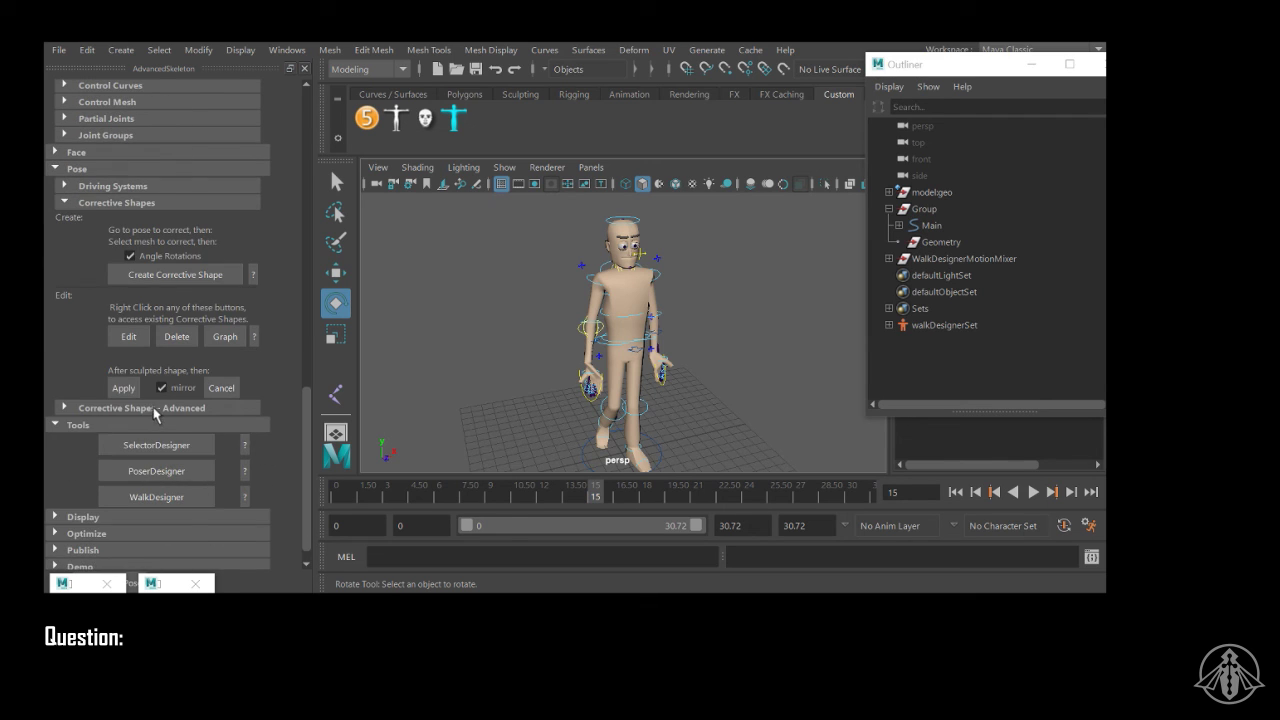
scroll(160, 390, up, 1)
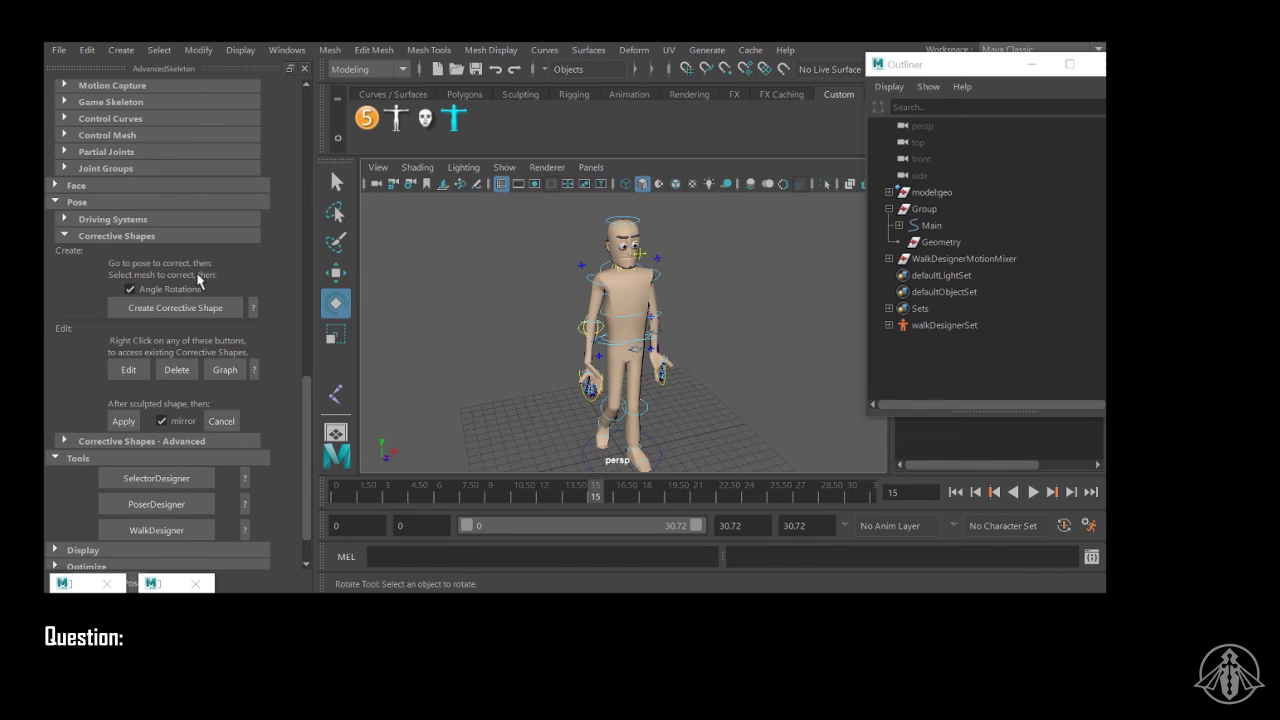
click(119, 221)
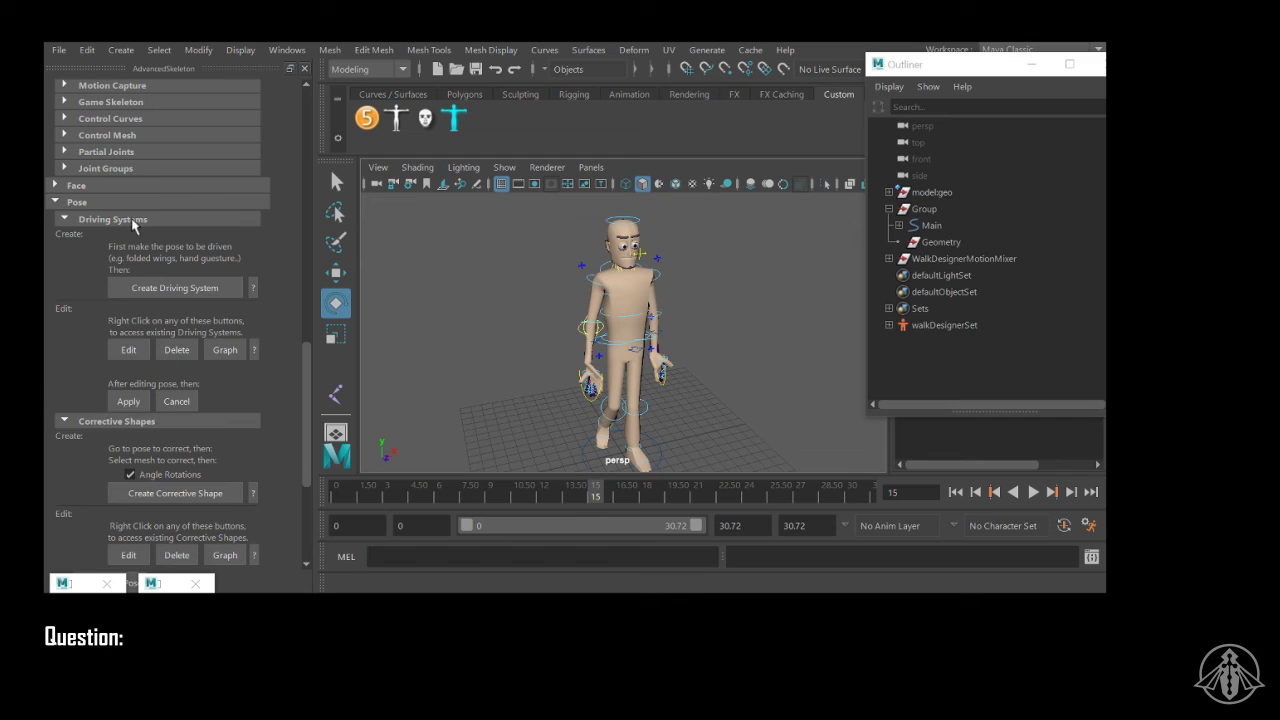
click(127, 220)
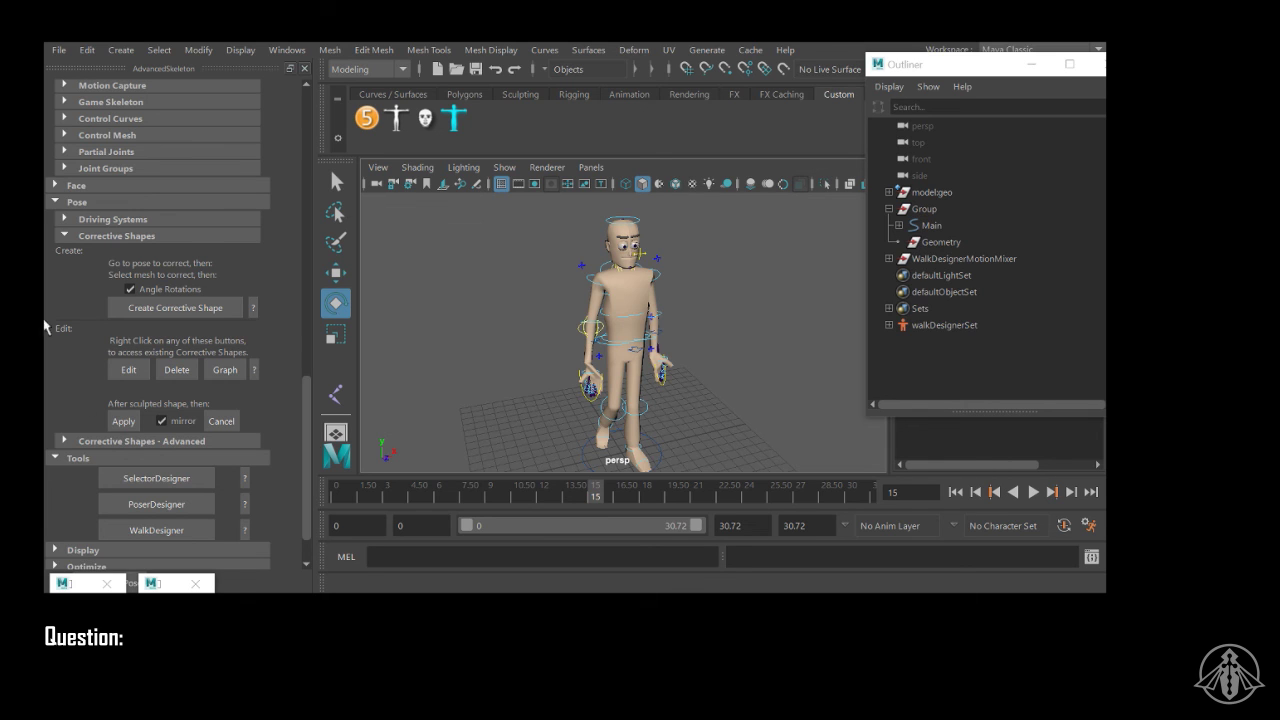
Step: Minimize the Outliner and select the model:geo mesh through the objects of the Hi display layer
click(626, 291)
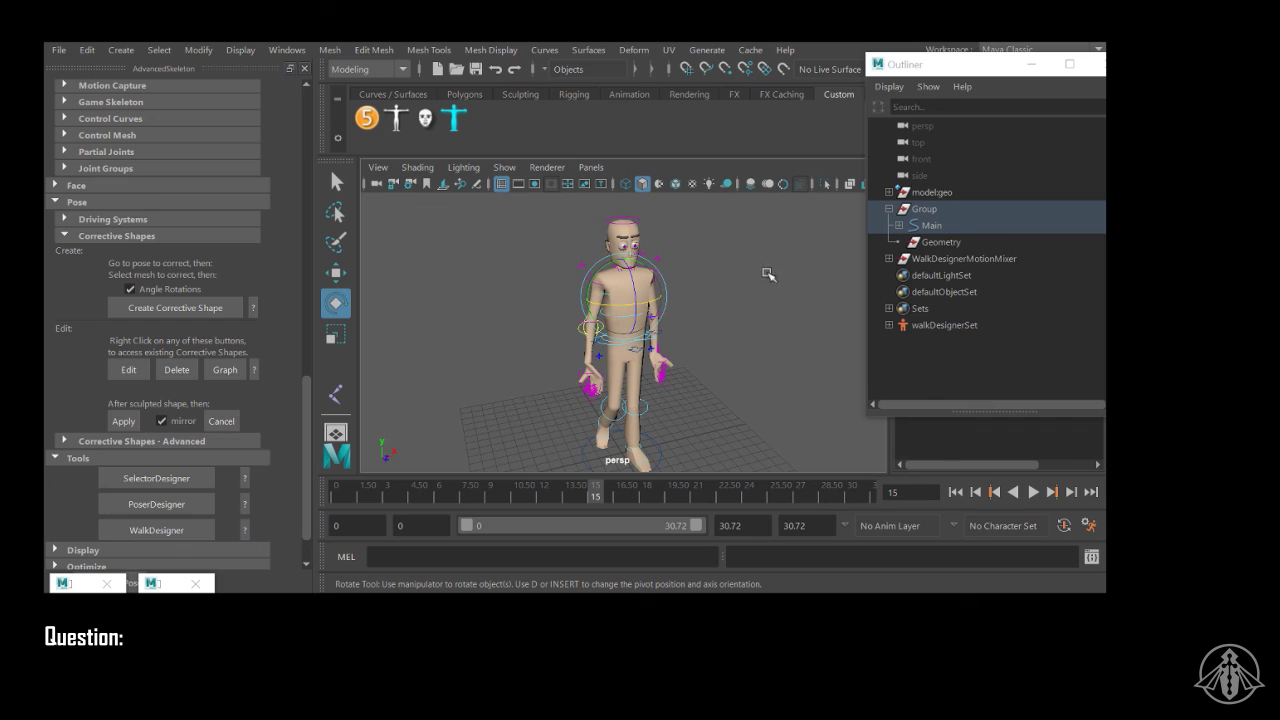
click(1032, 64)
right_click(975, 387)
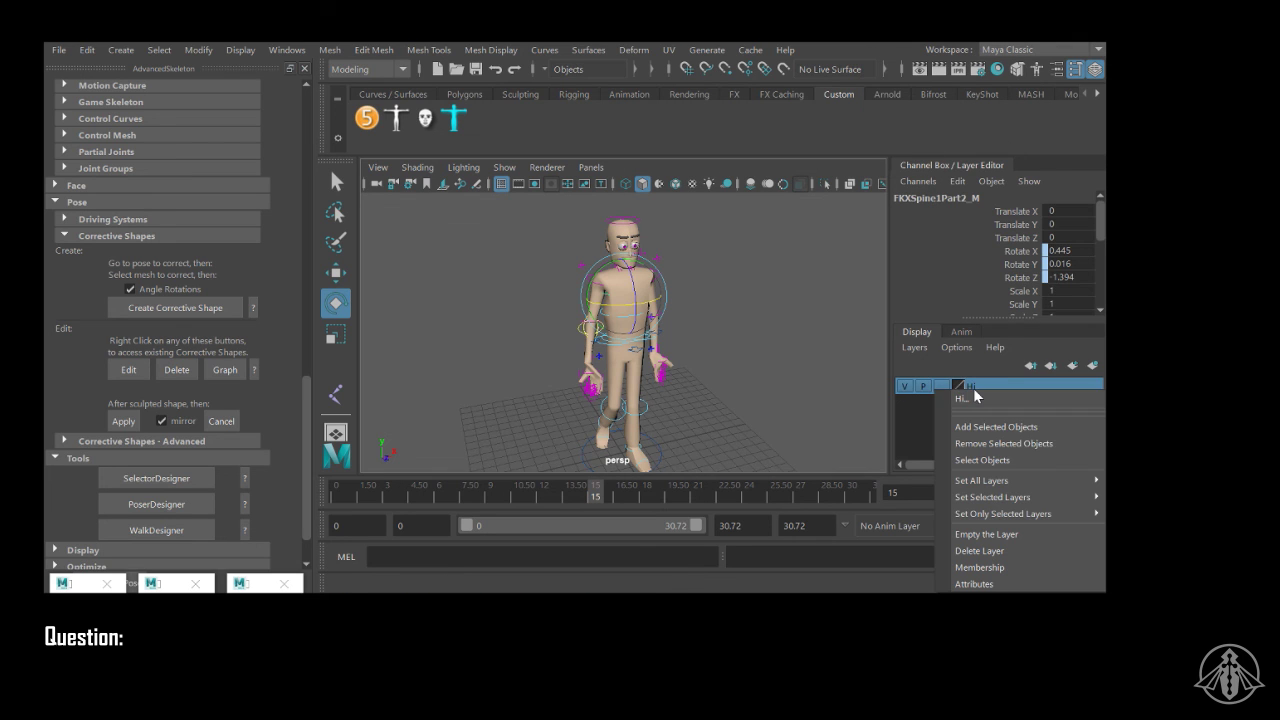
click(1003, 462)
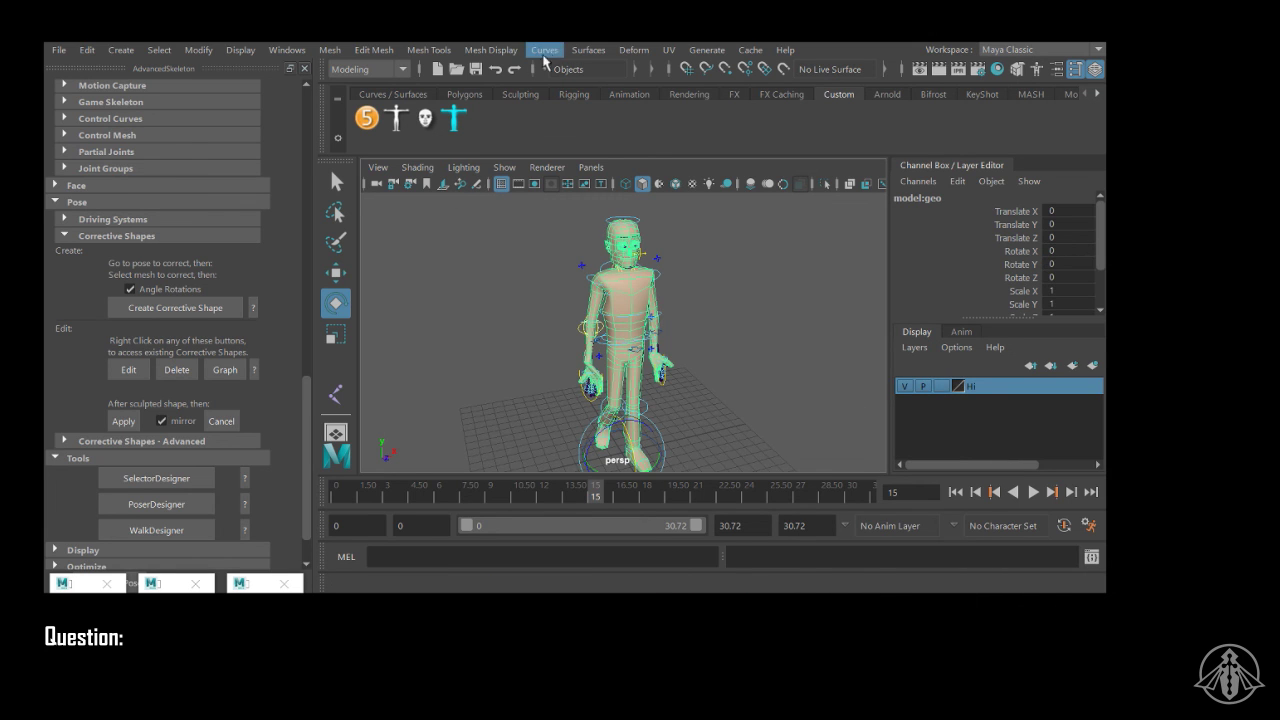
Step: Switch to the Rigging menu set and activate Paint Skin Weights on the selected mesh
click(362, 72)
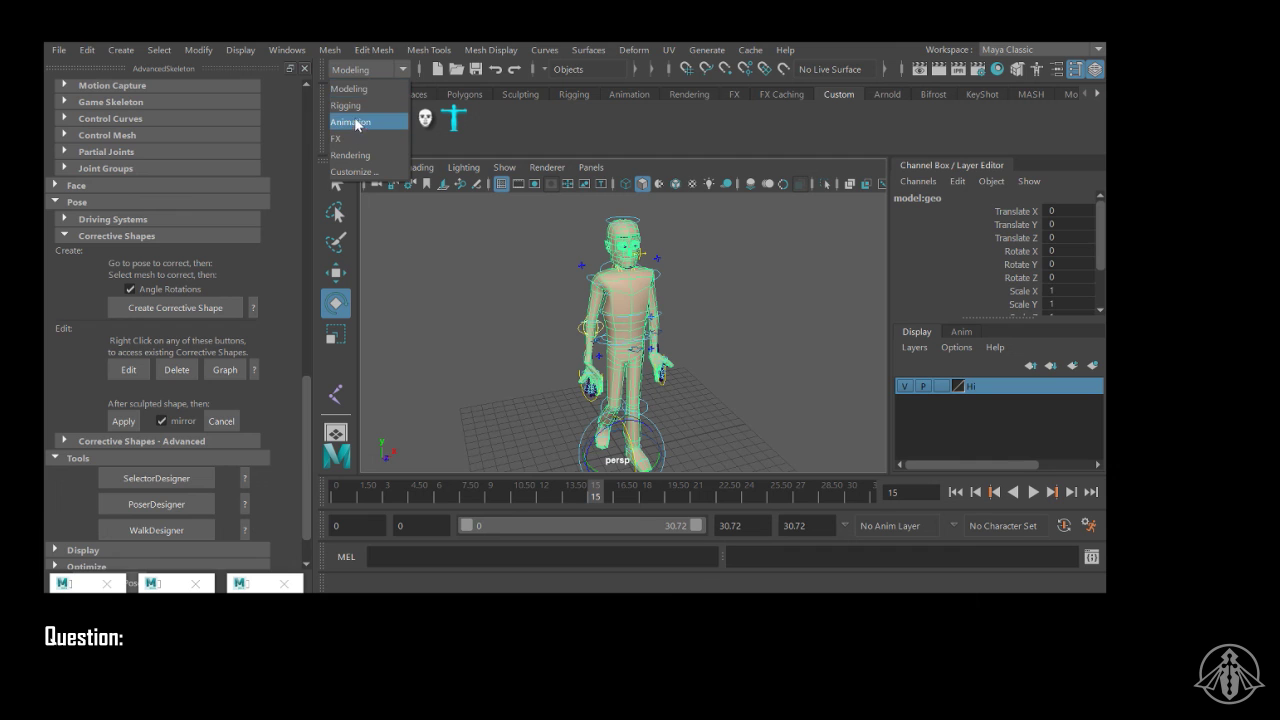
click(355, 105)
click(375, 50)
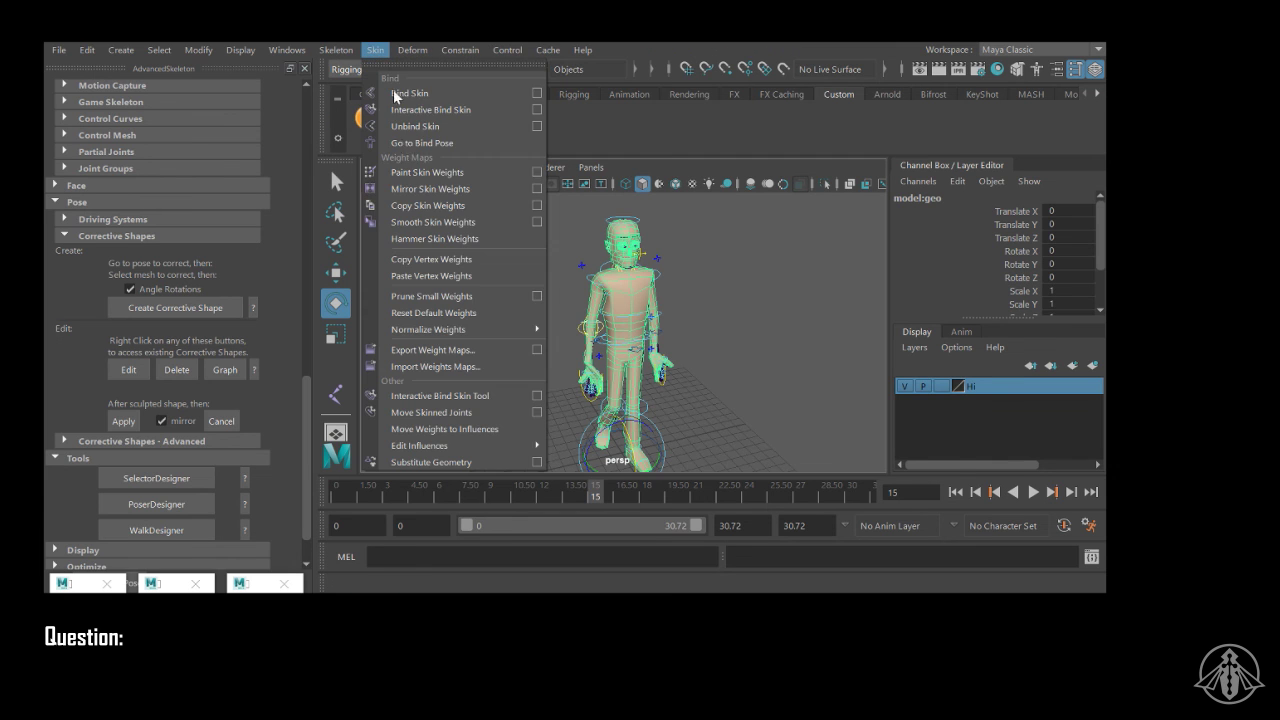
click(427, 172)
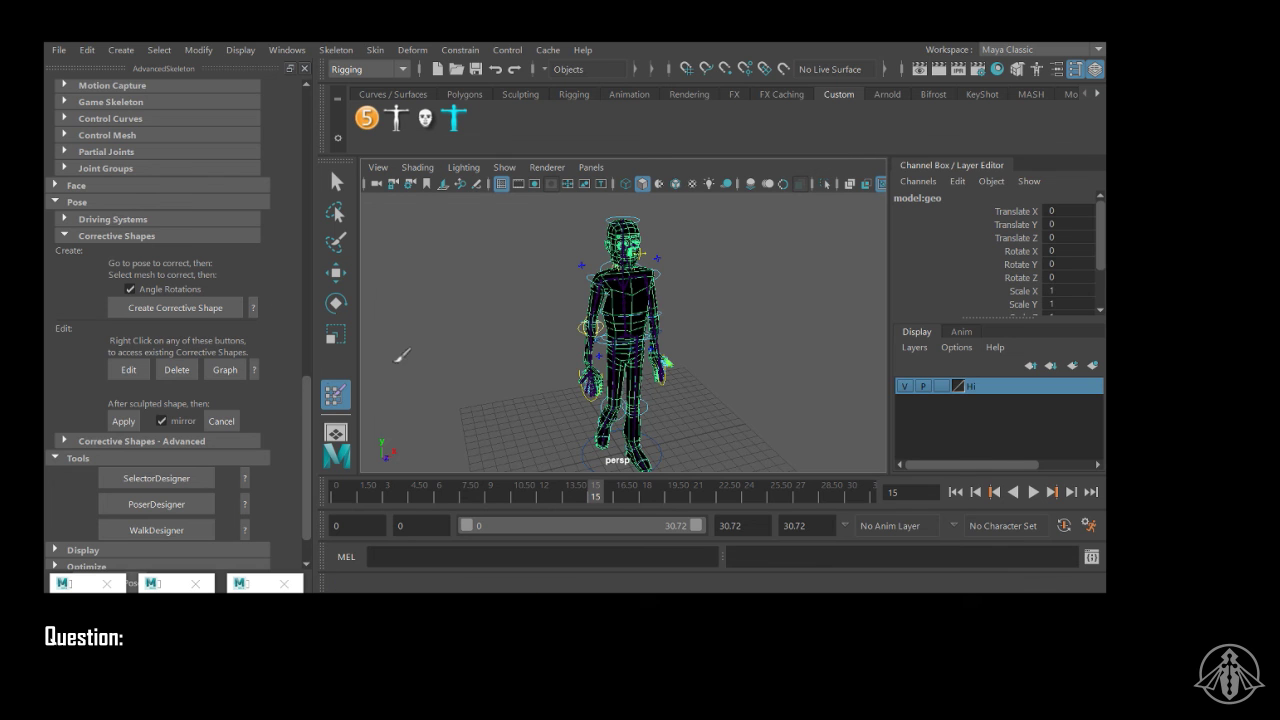
Step: Go through the minimized windows and bring up the Paint Skin Weights Tool settings
click(253, 587)
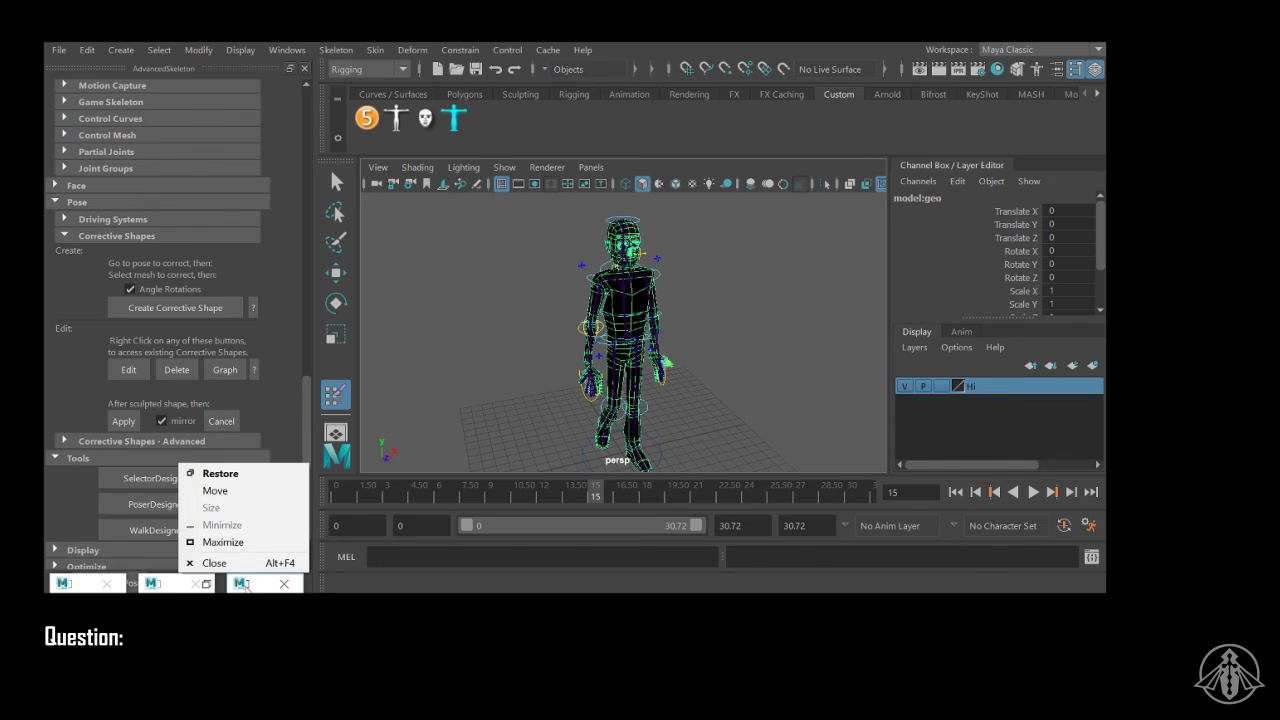
click(252, 587)
click(1092, 34)
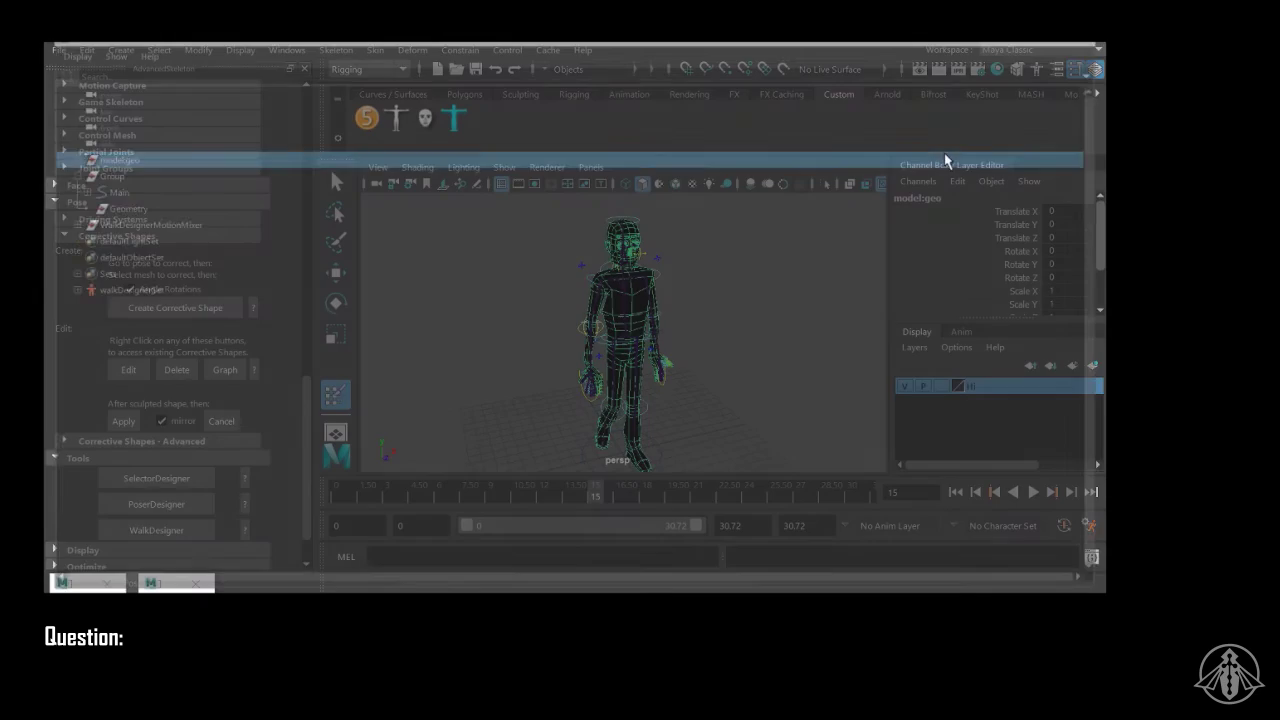
click(158, 587)
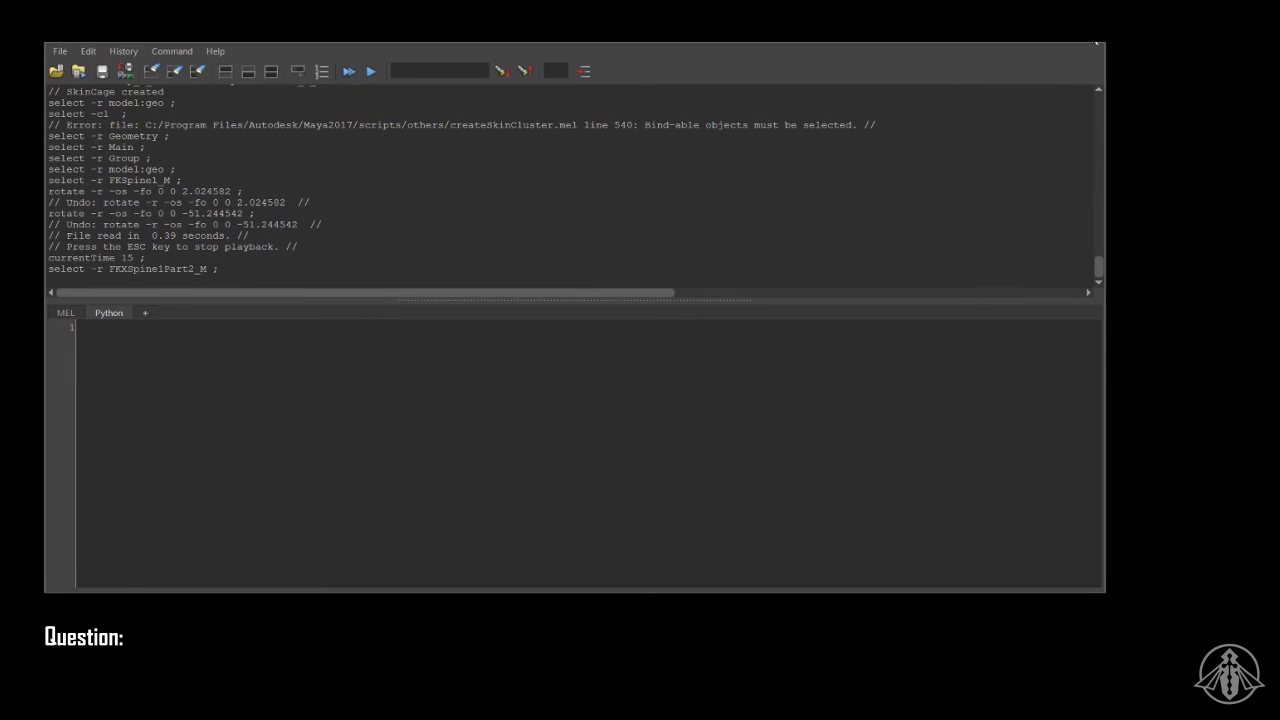
click(1095, 43)
click(85, 587)
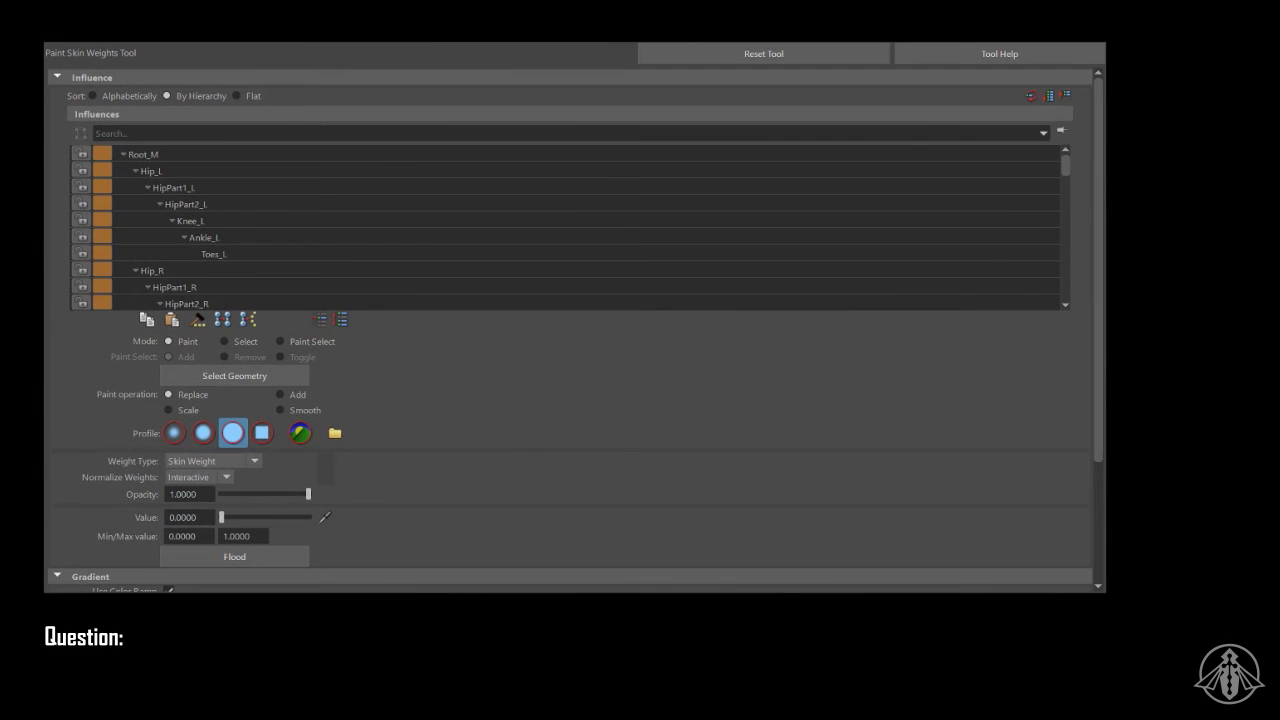
Step: Restore the maximized Tool Settings window to a smaller size beside the character and show the HipPart1_R influence's weights
click(1053, 38)
drag(777, 52, 222, 86)
click(181, 222)
click(209, 254)
click(240, 292)
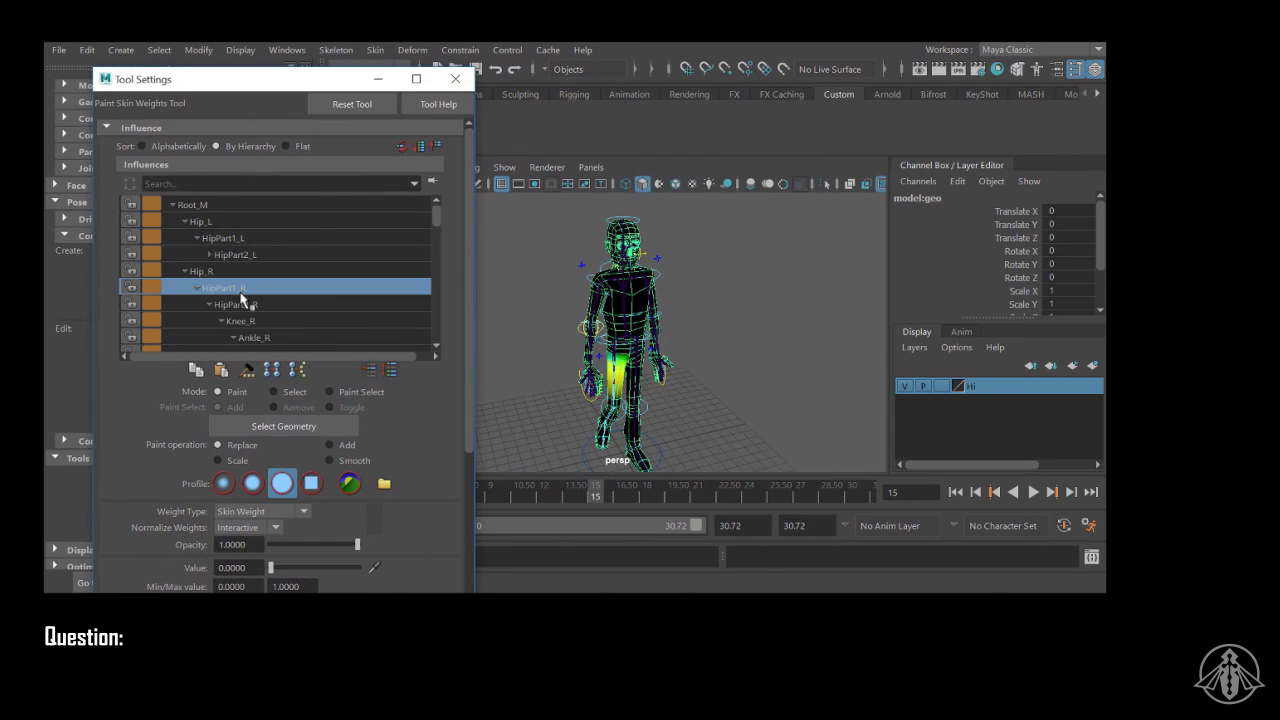
Step: Step through the hip, root, spine and arm joint influences to examine each one's weights on the mesh
key(Up)
key(Up)
key(Up)
key(Up)
key(Up)
key(Down)
key(Down)
key(Down)
key(Down)
key(Down)
key(Down)
key(Down)
key(Down)
key(Down)
key(Down)
key(Down)
key(Down)
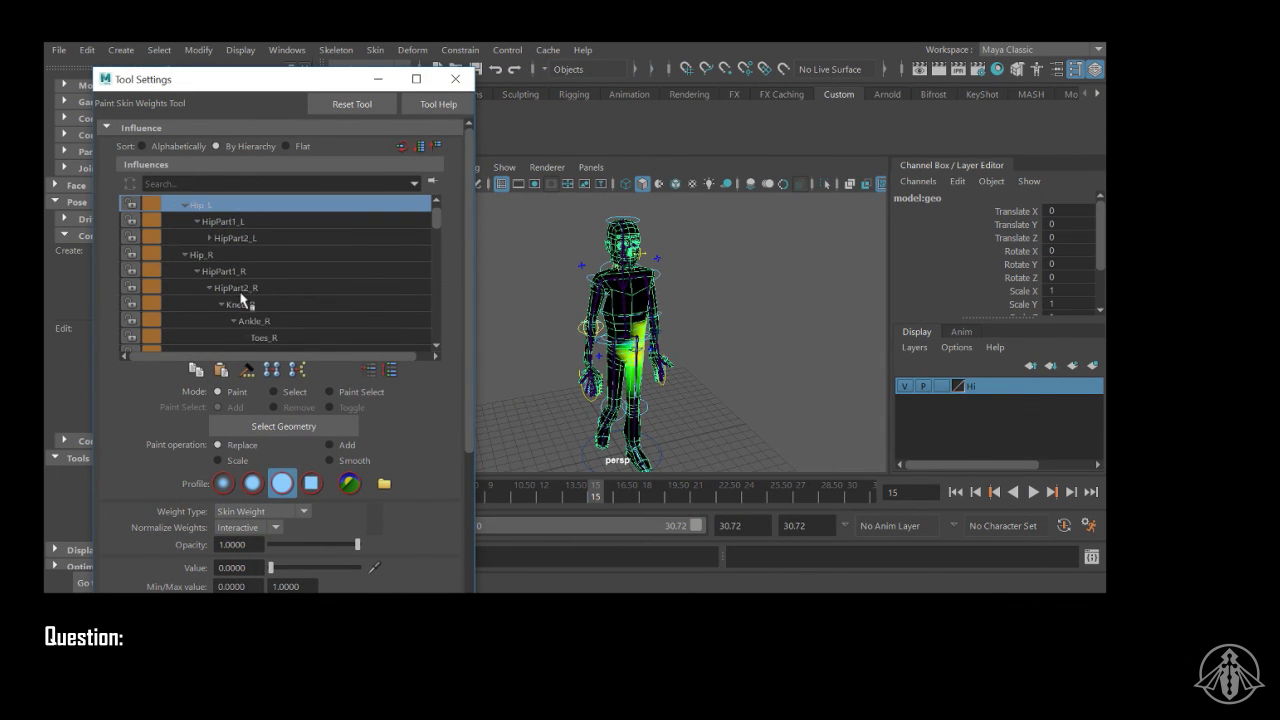
key(Down)
key(Down)
key(Down)
key(Down)
key(Down)
key(Down)
key(Down)
key(Down)
key(Down)
key(Down)
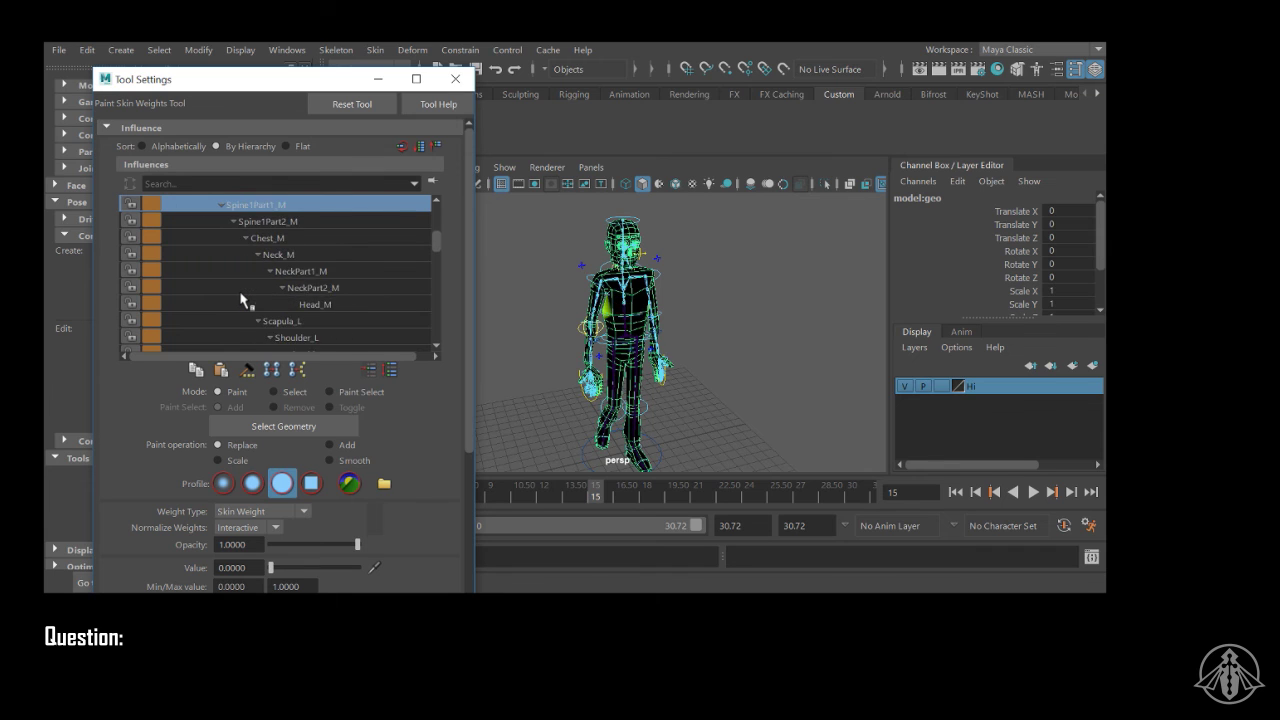
key(Down)
key(Down)
key(Up)
key(Up)
key(Up)
key(Up)
key(Up)
key(Up)
key(Up)
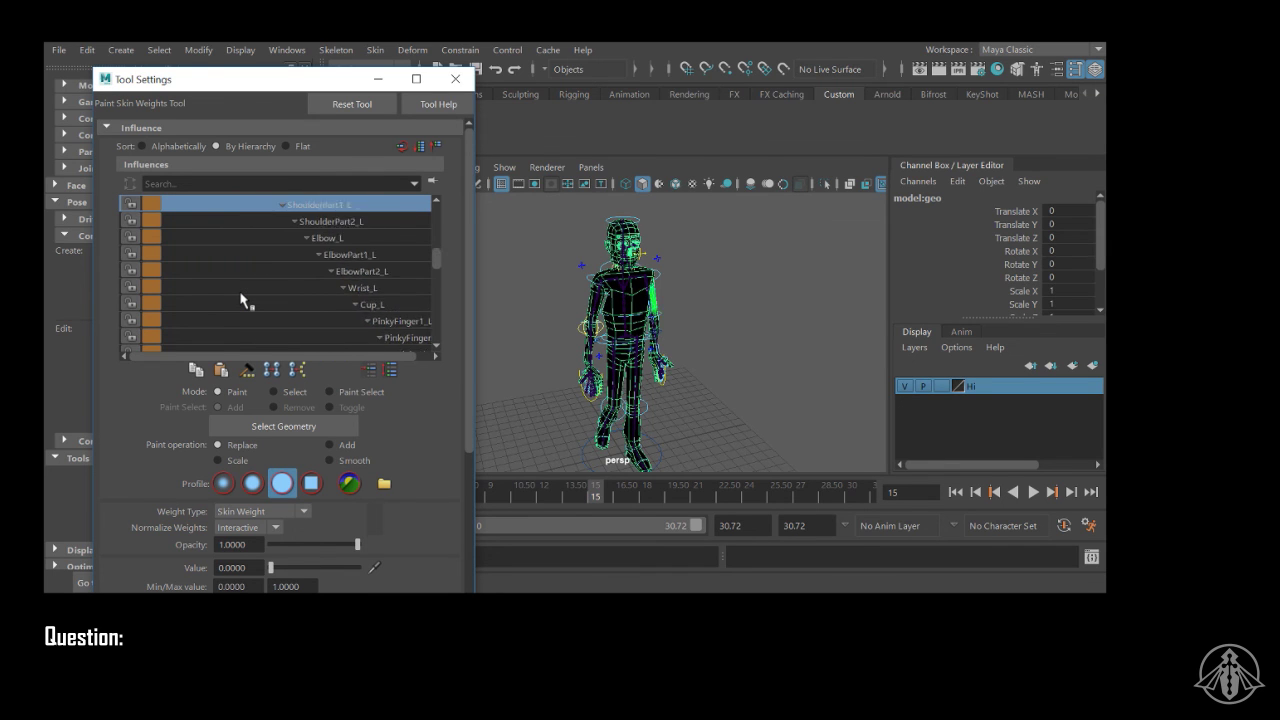
key(Down)
key(Down)
key(Down)
key(Up)
key(Up)
key(Up)
key(Up)
key(Up)
key(Up)
key(Up)
key(Up)
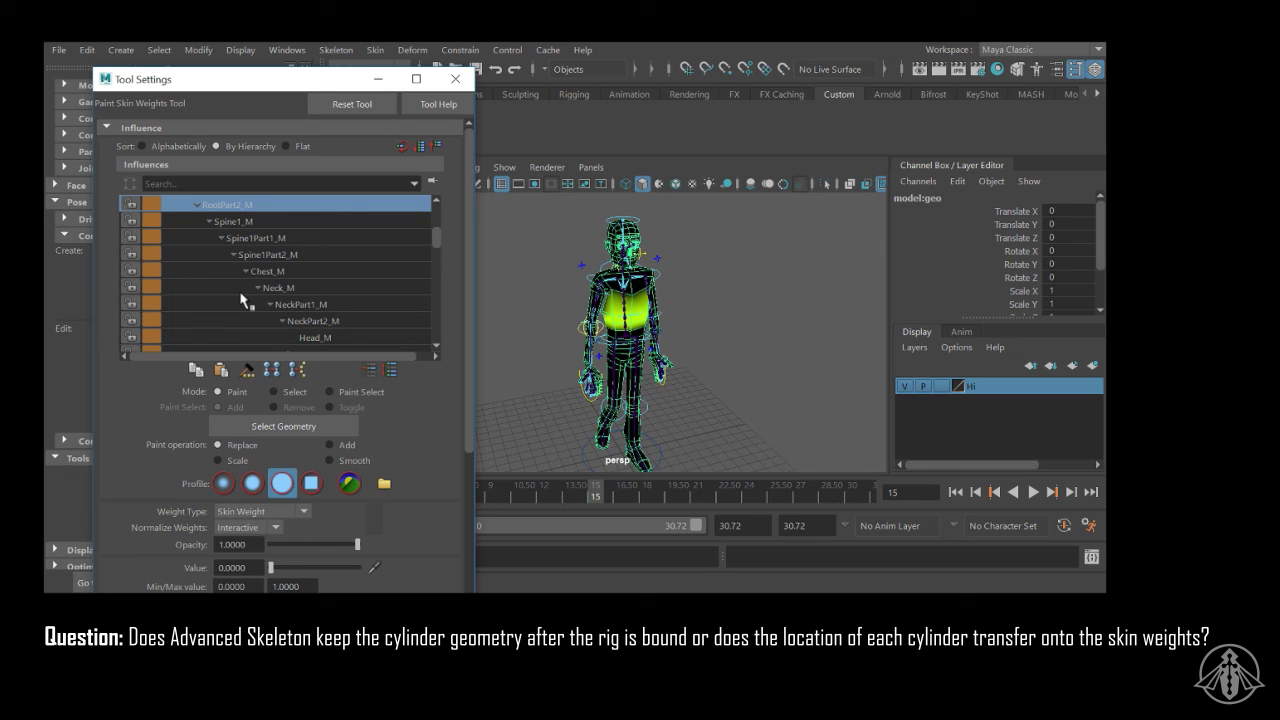
Step: Close the Tool Settings window and collapse AdvancedSkeleton's Corrective Shapes, Pose and Tools sections
click(455, 78)
scroll(188, 280, down, 2)
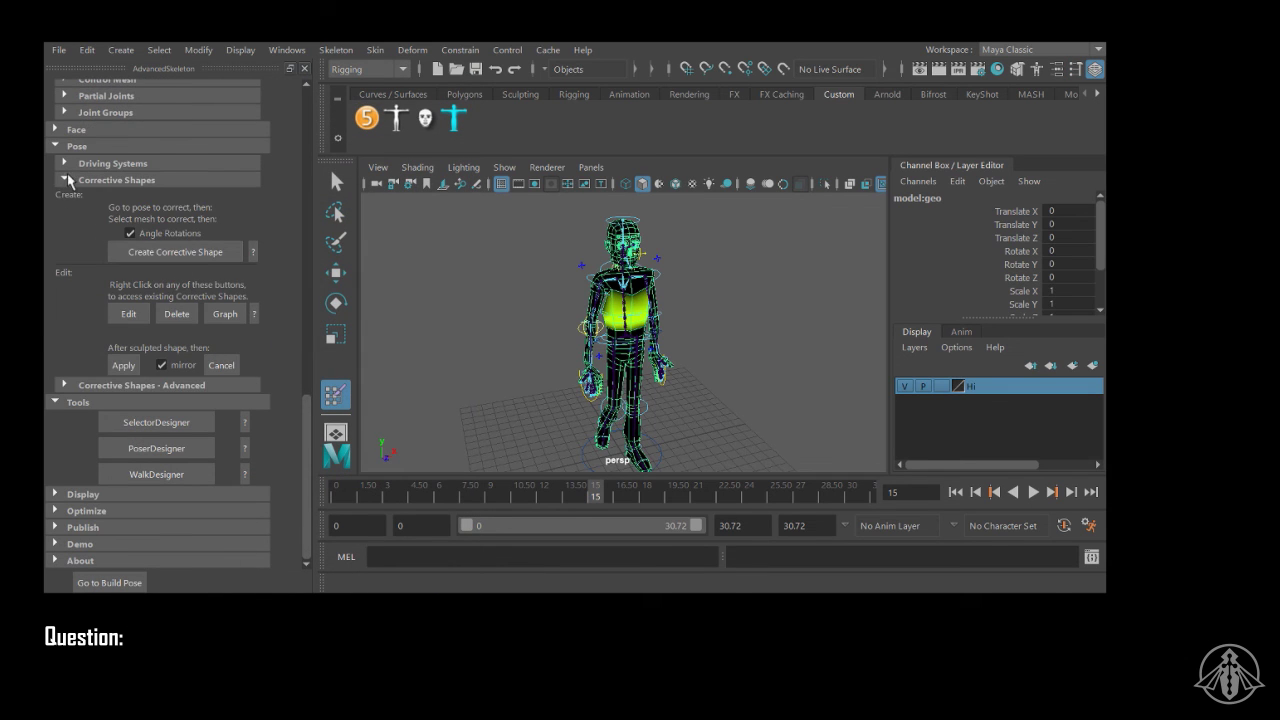
click(66, 180)
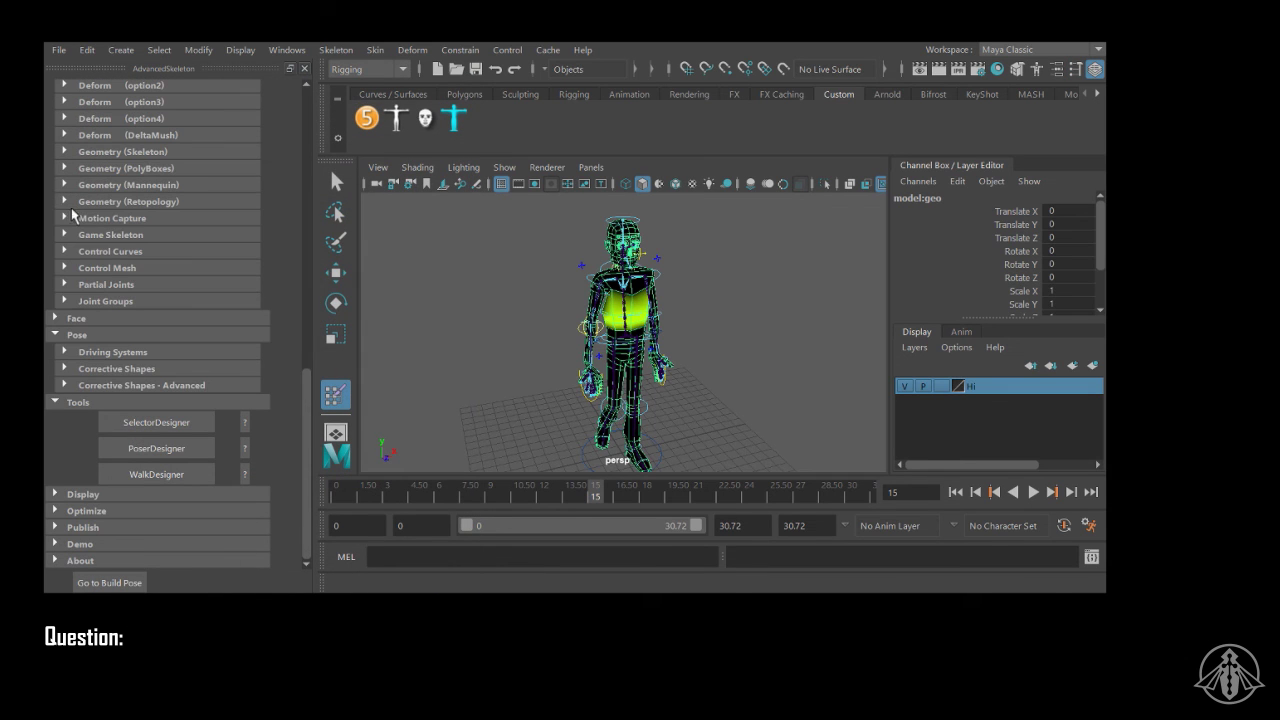
click(57, 336)
click(57, 402)
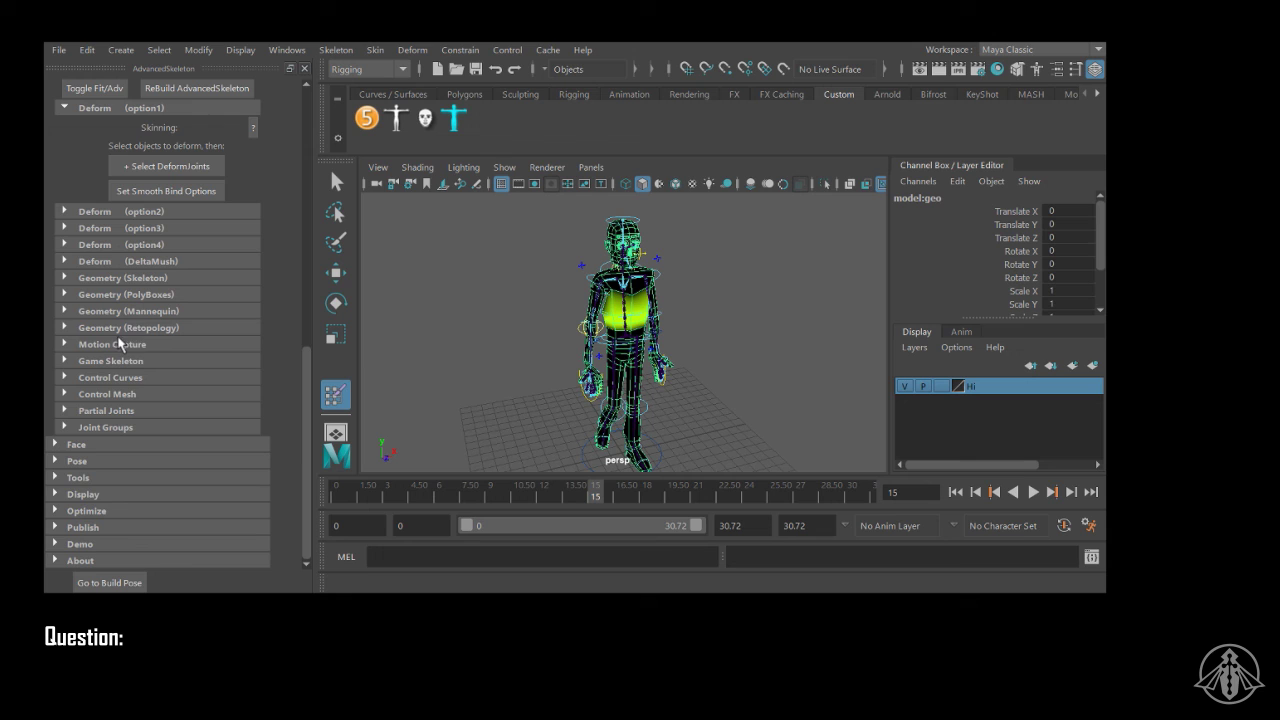
Step: Look through AdvancedSkeleton's Display, Publish and Geometry (PolyBoxes) options, including the help image on publishing
click(99, 497)
scroll(197, 406, down, 4)
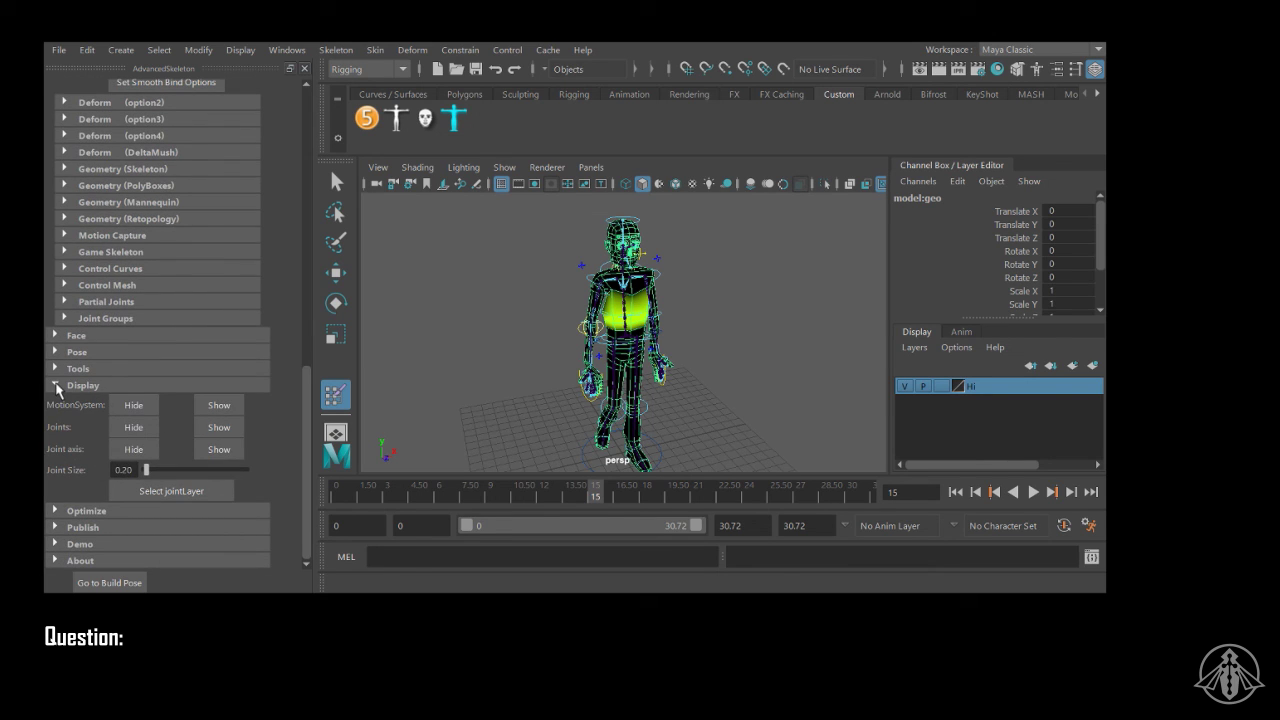
click(92, 527)
scroll(185, 425, down, 3)
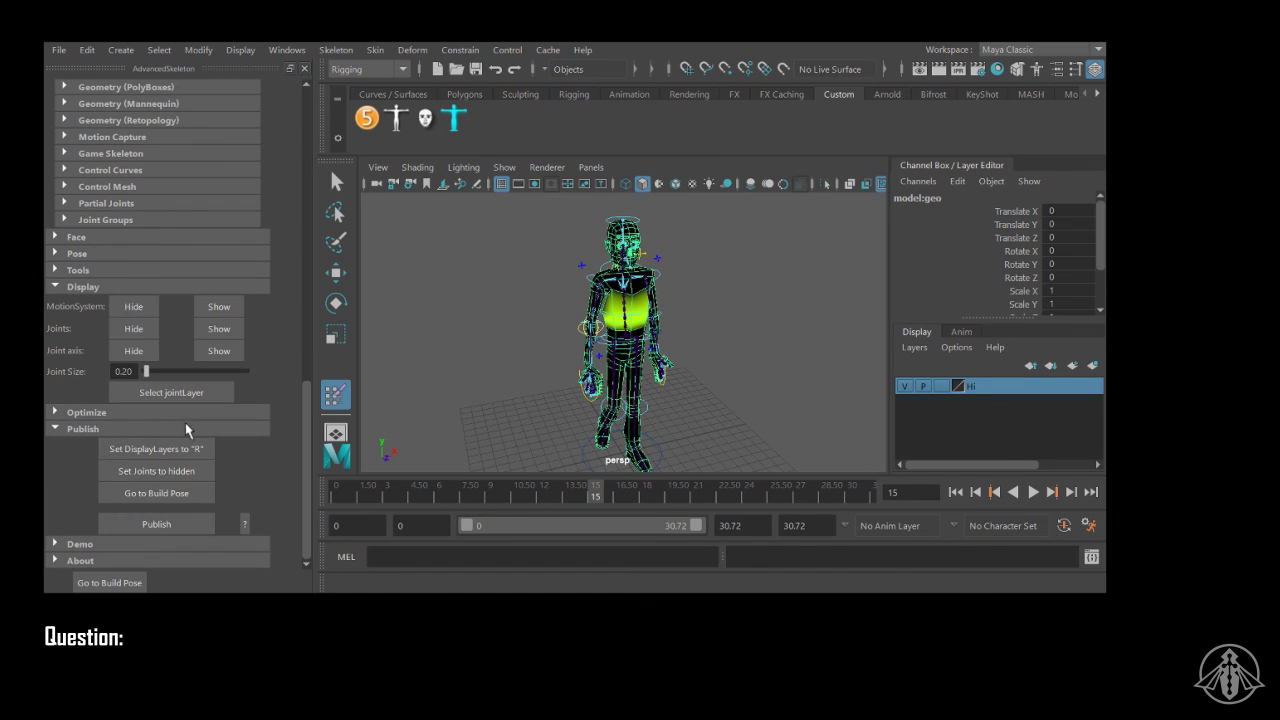
click(245, 524)
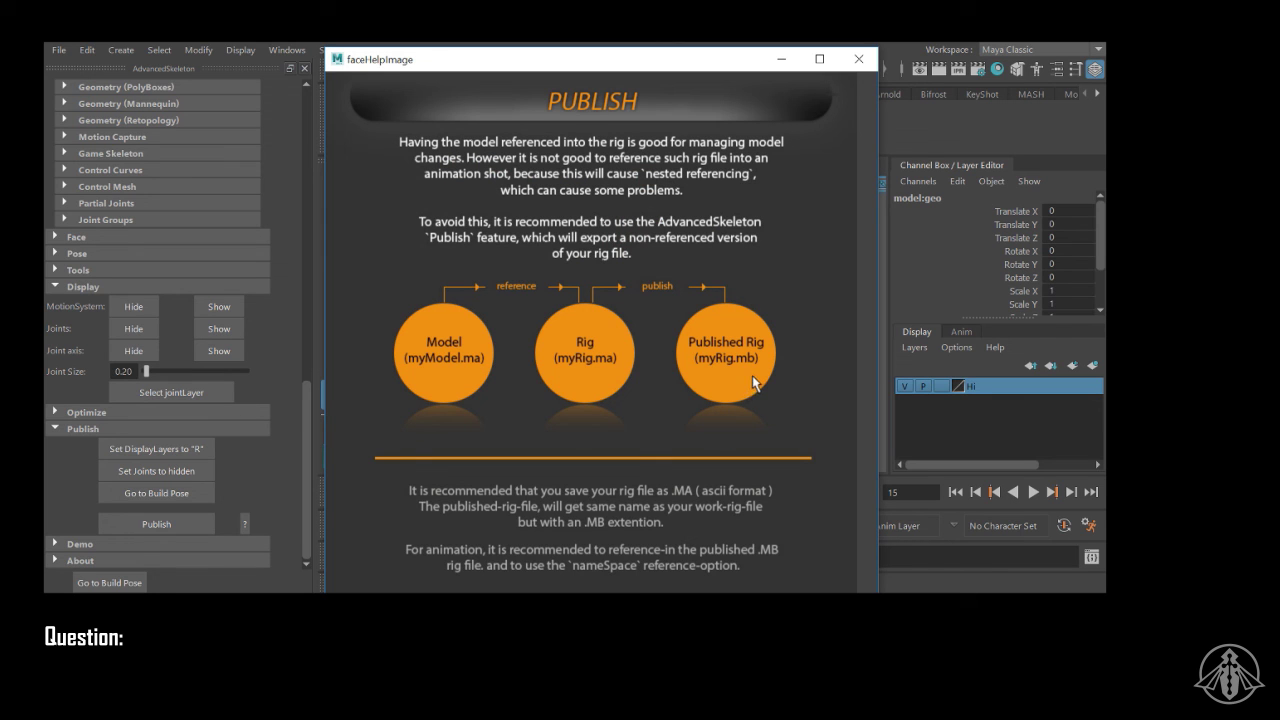
click(858, 59)
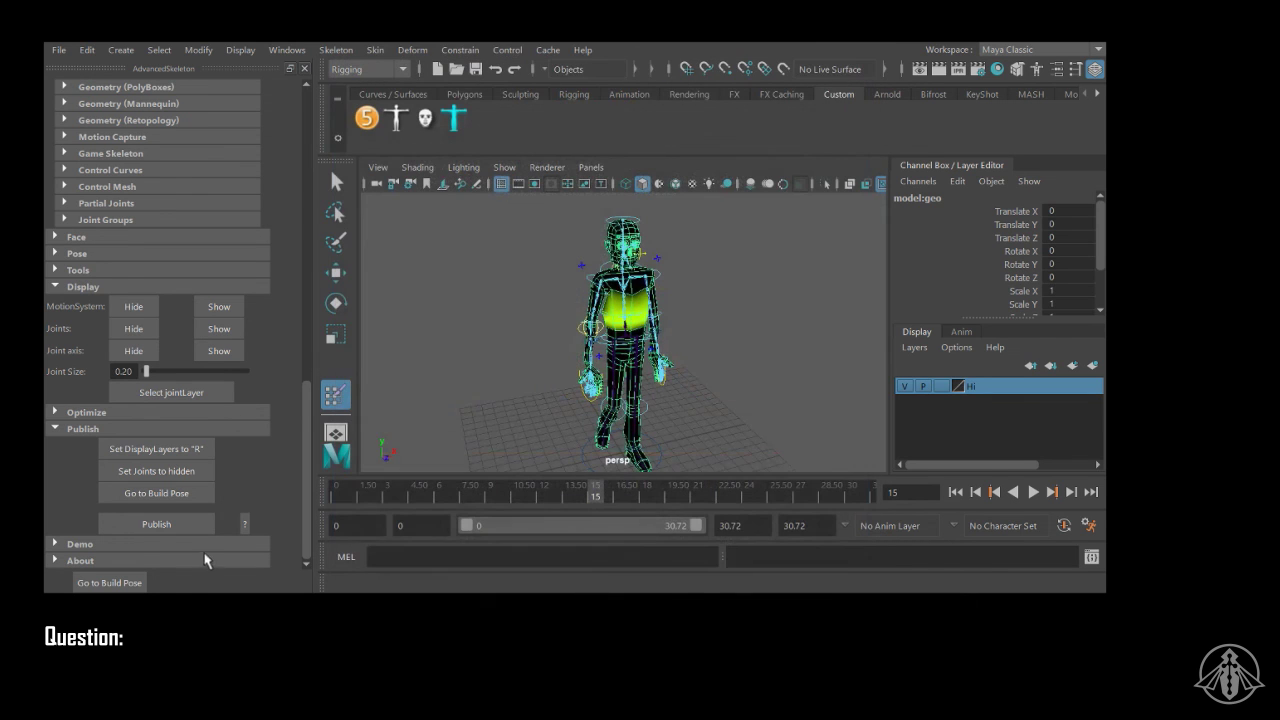
click(58, 429)
scroll(116, 330, up, 3)
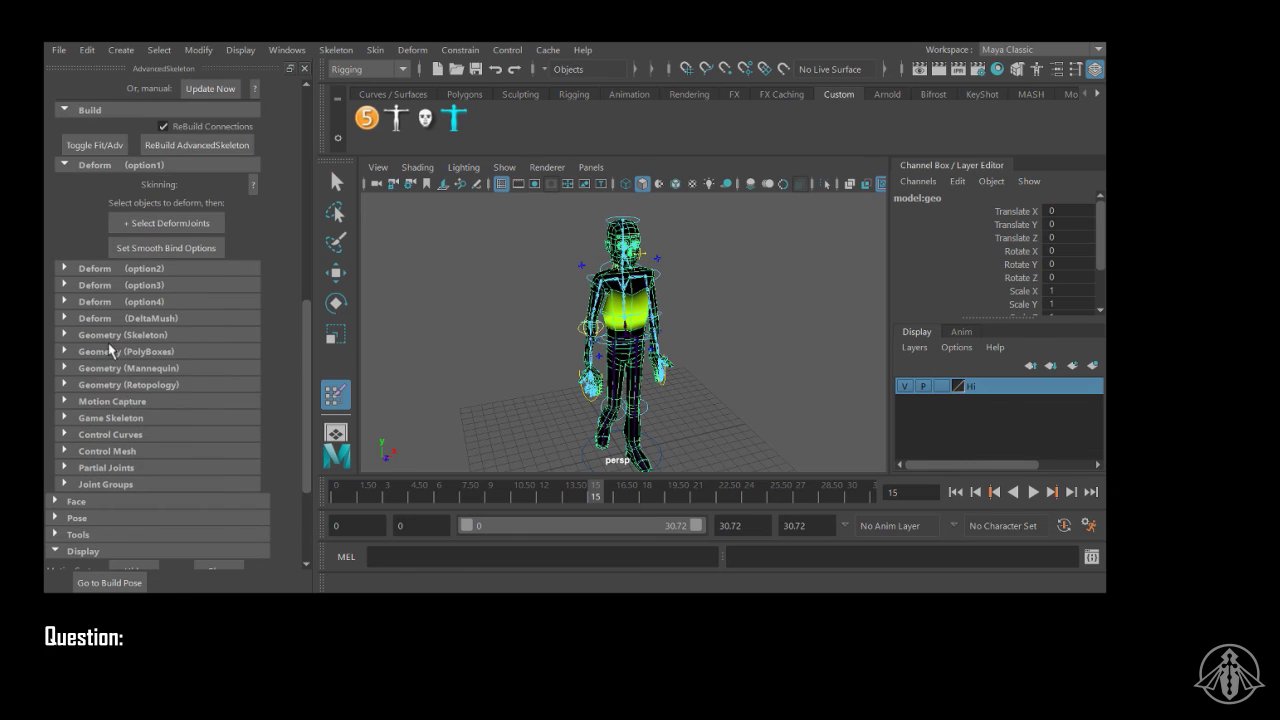
click(173, 352)
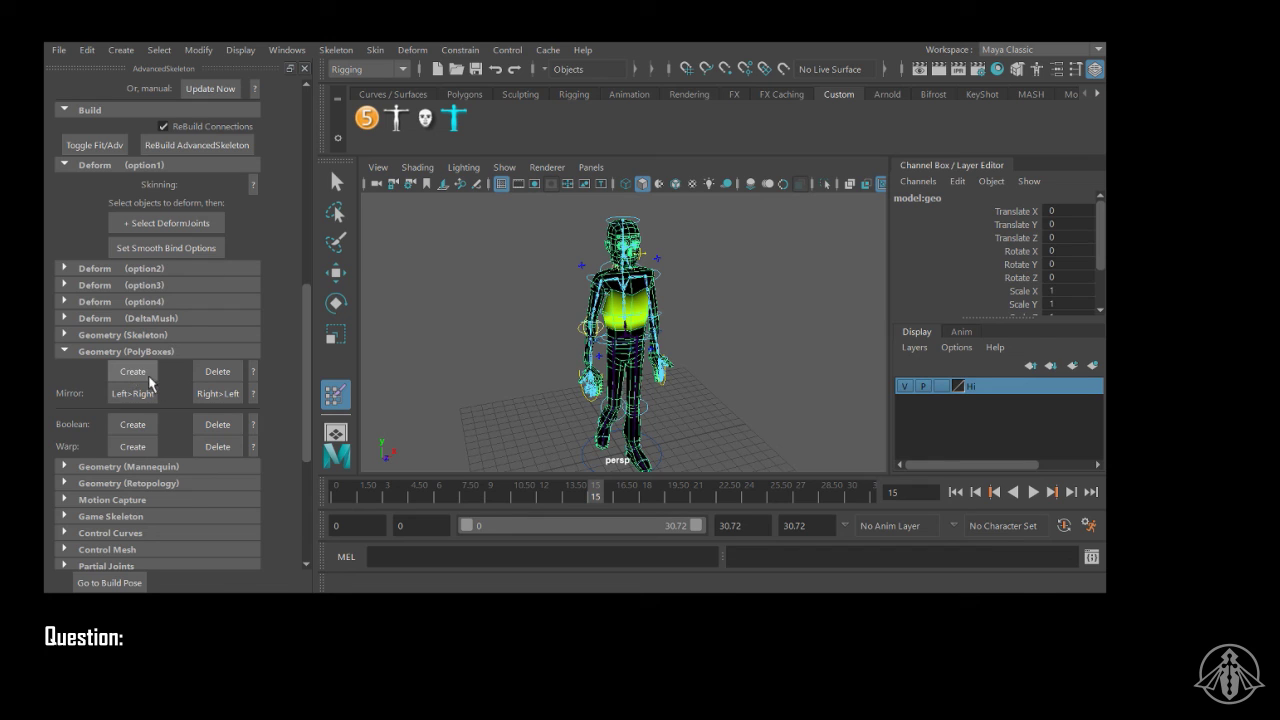
click(64, 352)
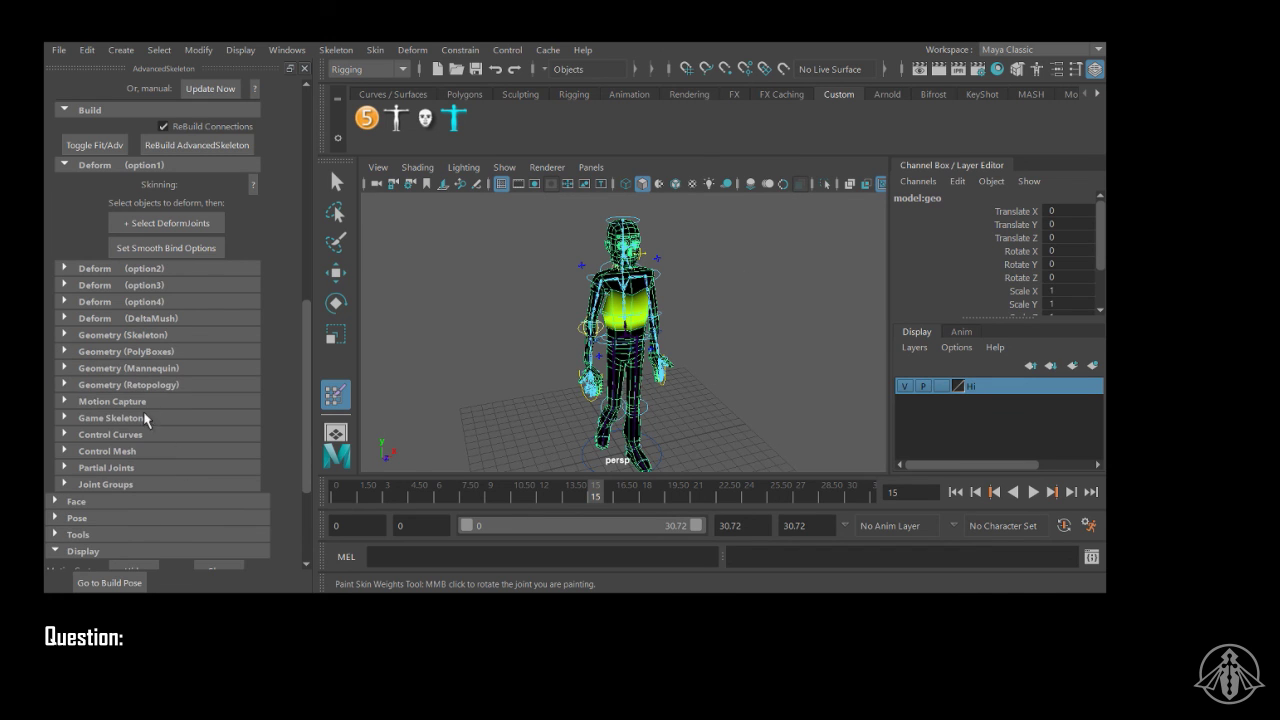
click(156, 369)
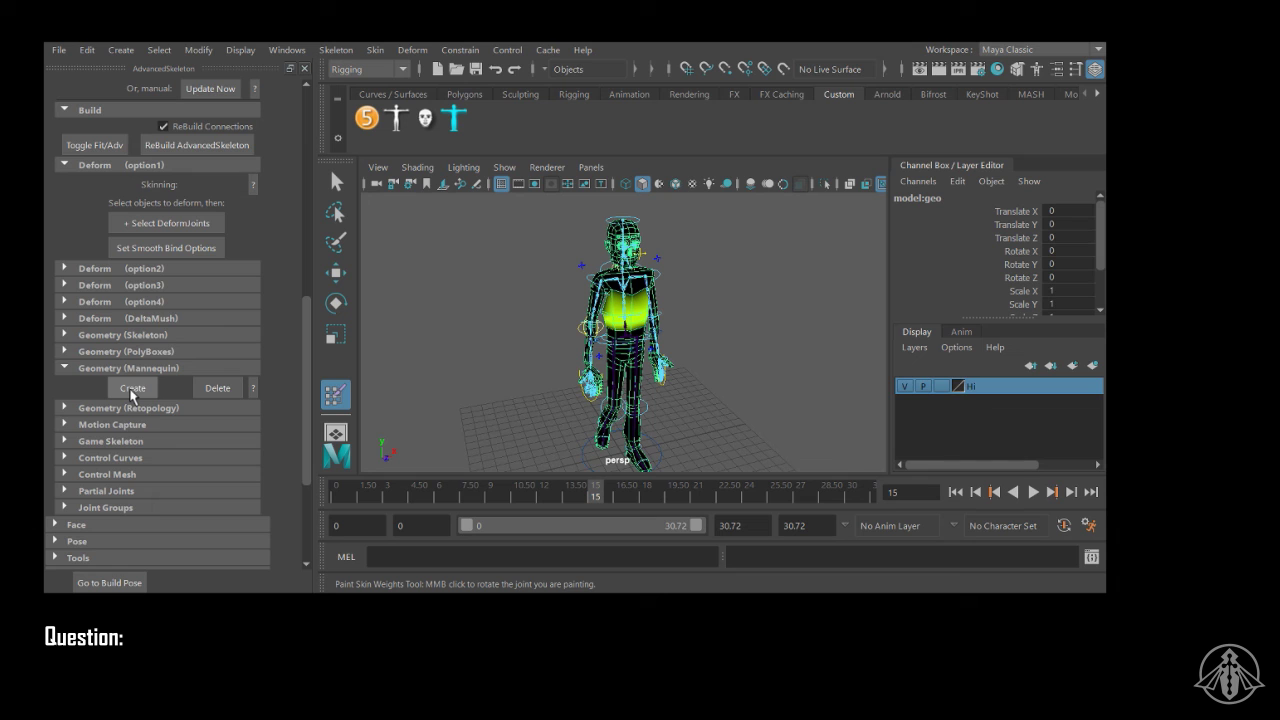
click(132, 389)
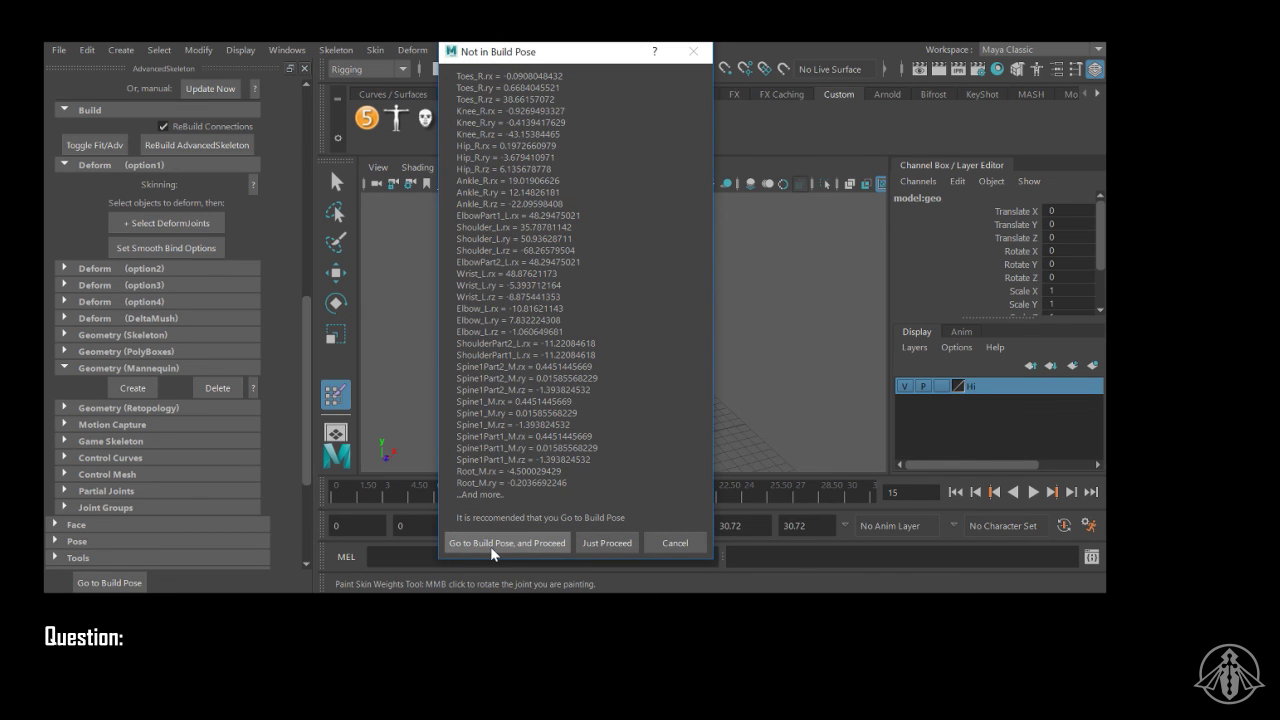
click(675, 543)
click(233, 148)
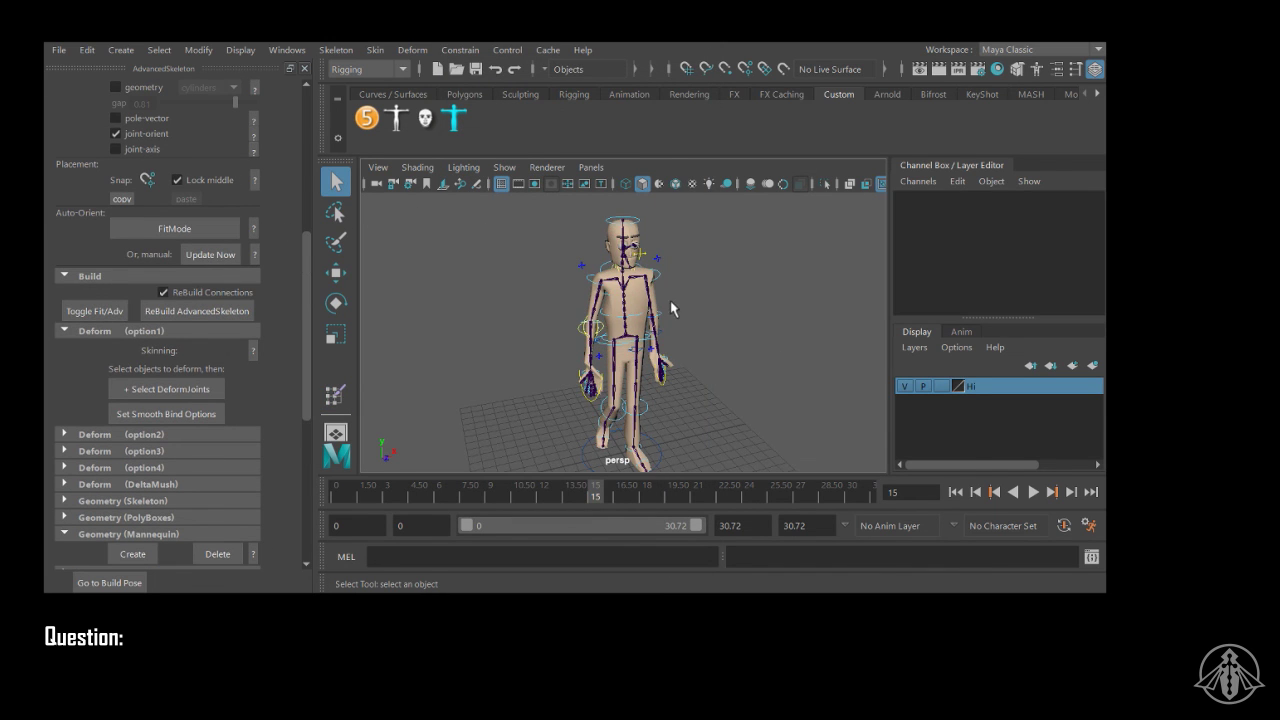
Step: Select the objects of the Hi layer and create Mannequin geometry from them, going to the build pose first
right_click(986, 387)
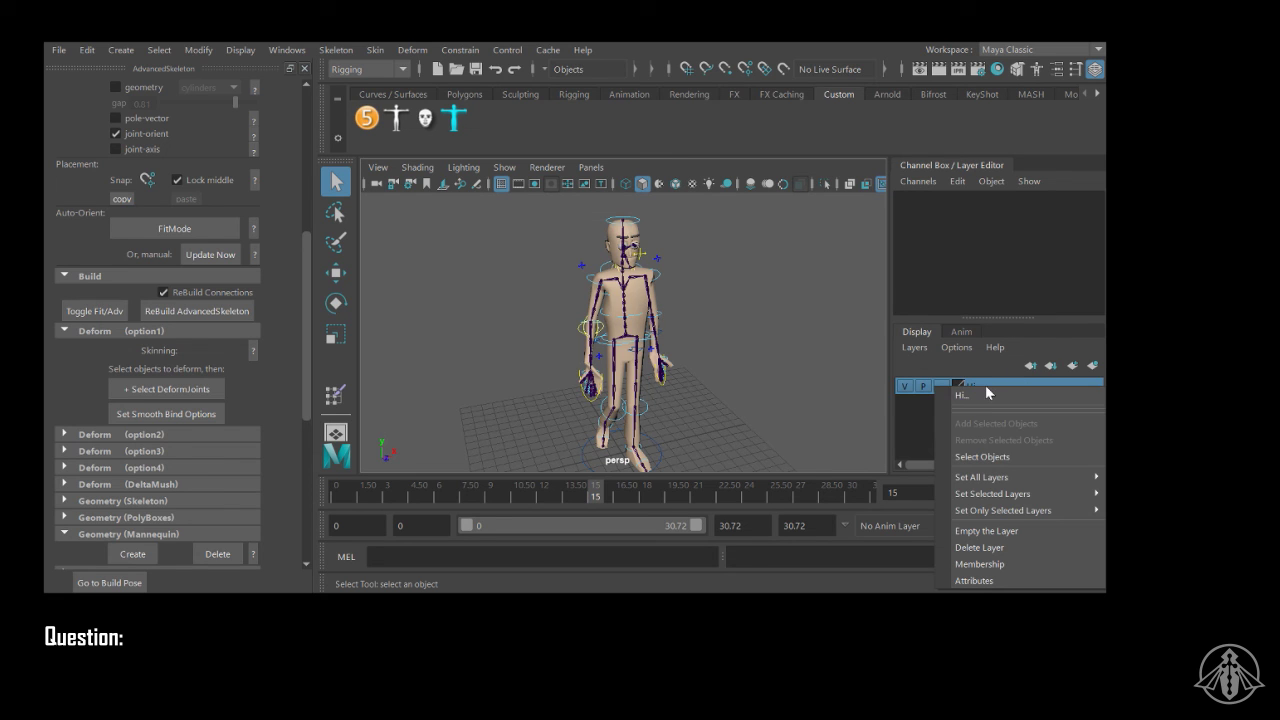
click(986, 457)
scroll(148, 405, down, 3)
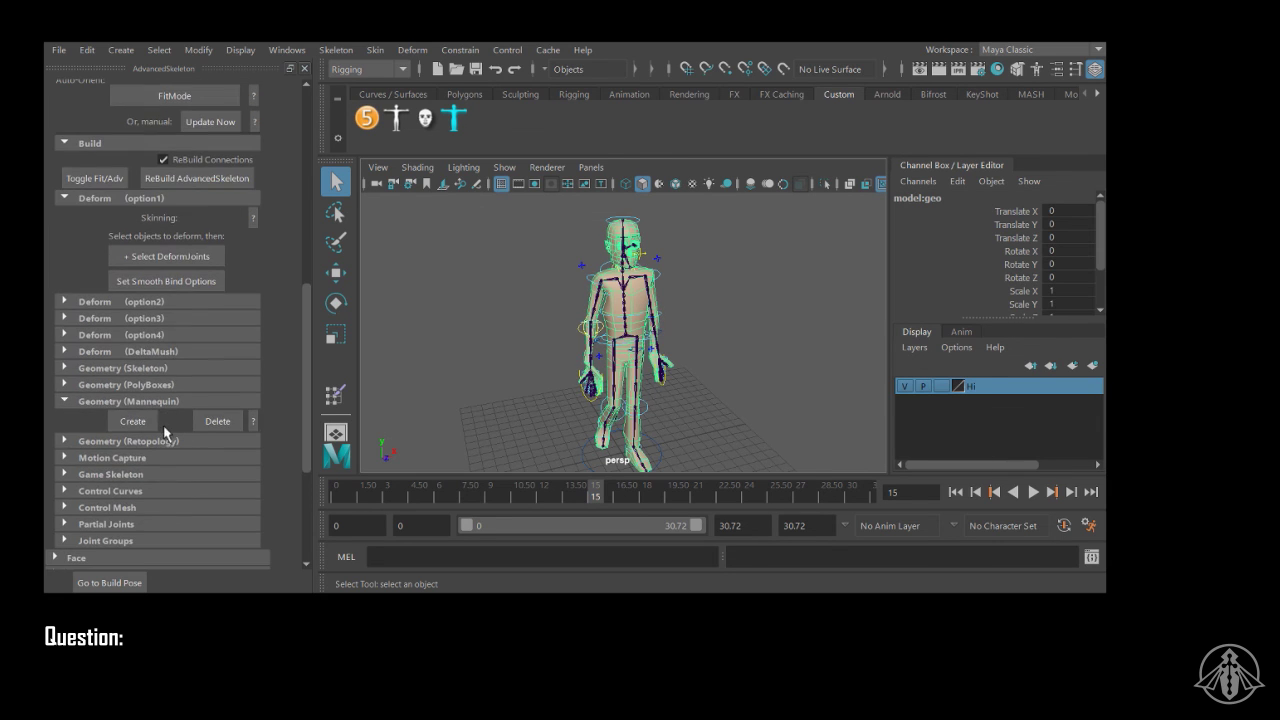
click(133, 422)
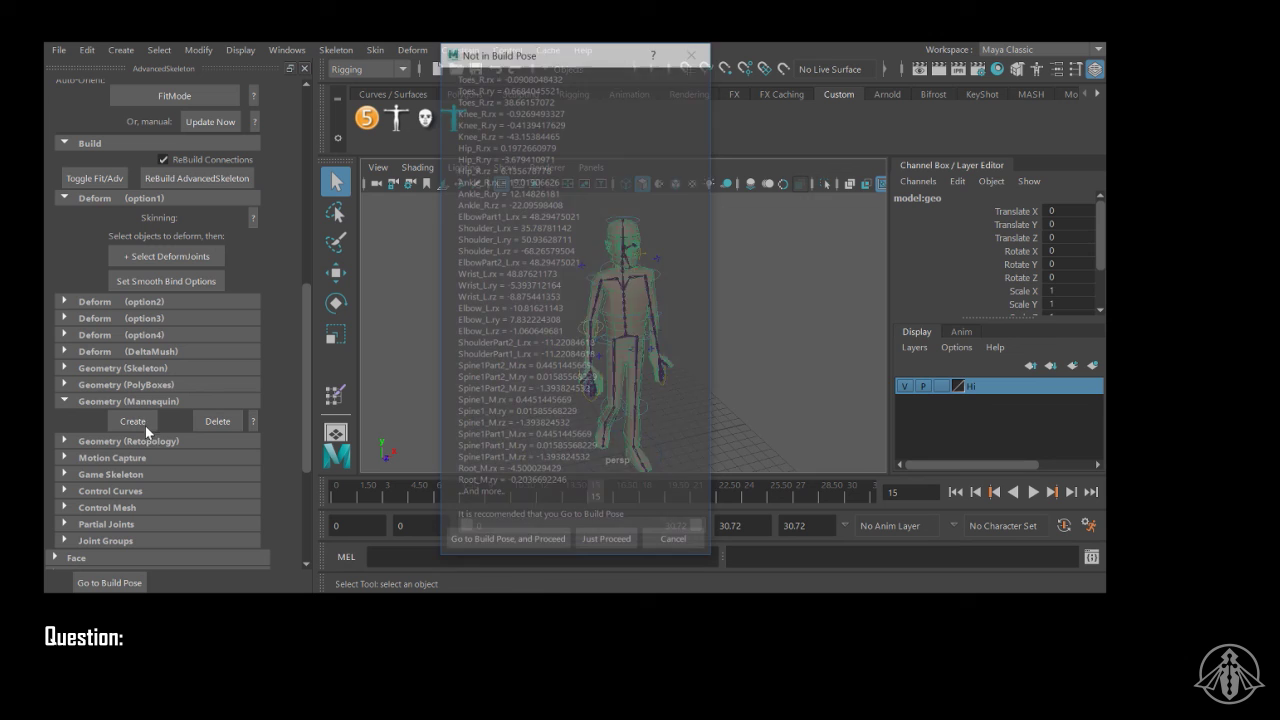
click(529, 542)
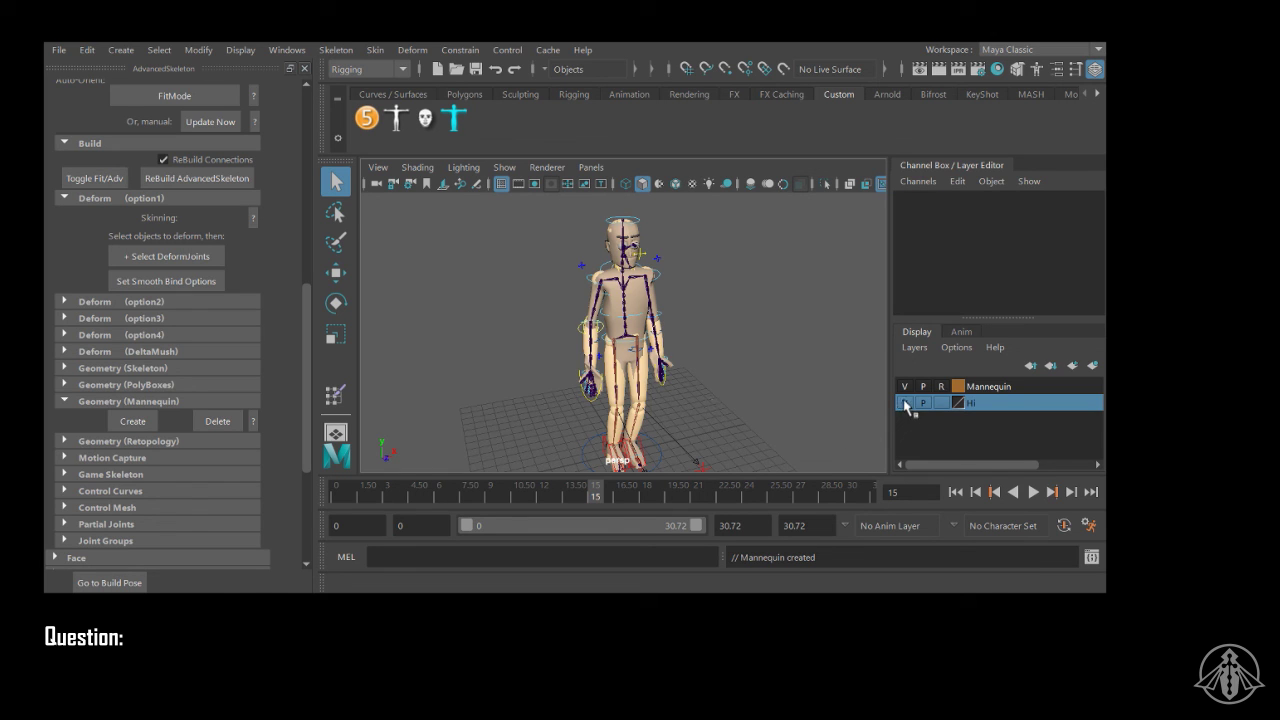
Step: Toggle the Mannequin layer's visibility to compare it with the original mesh, leaving the layer hidden
click(904, 386)
click(904, 386)
click(904, 386)
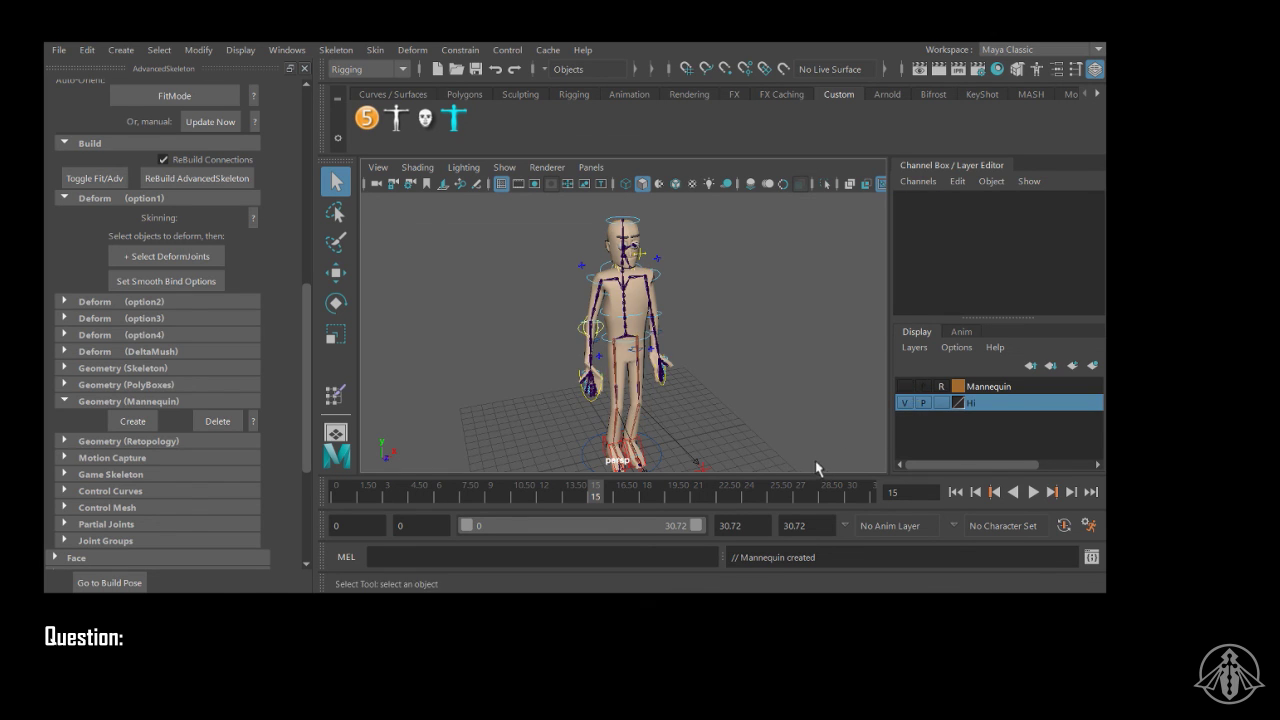
Step: Try to create Retopology geometry from the objects of the Hi layer
click(67, 403)
click(124, 424)
scroll(232, 420, down, 2)
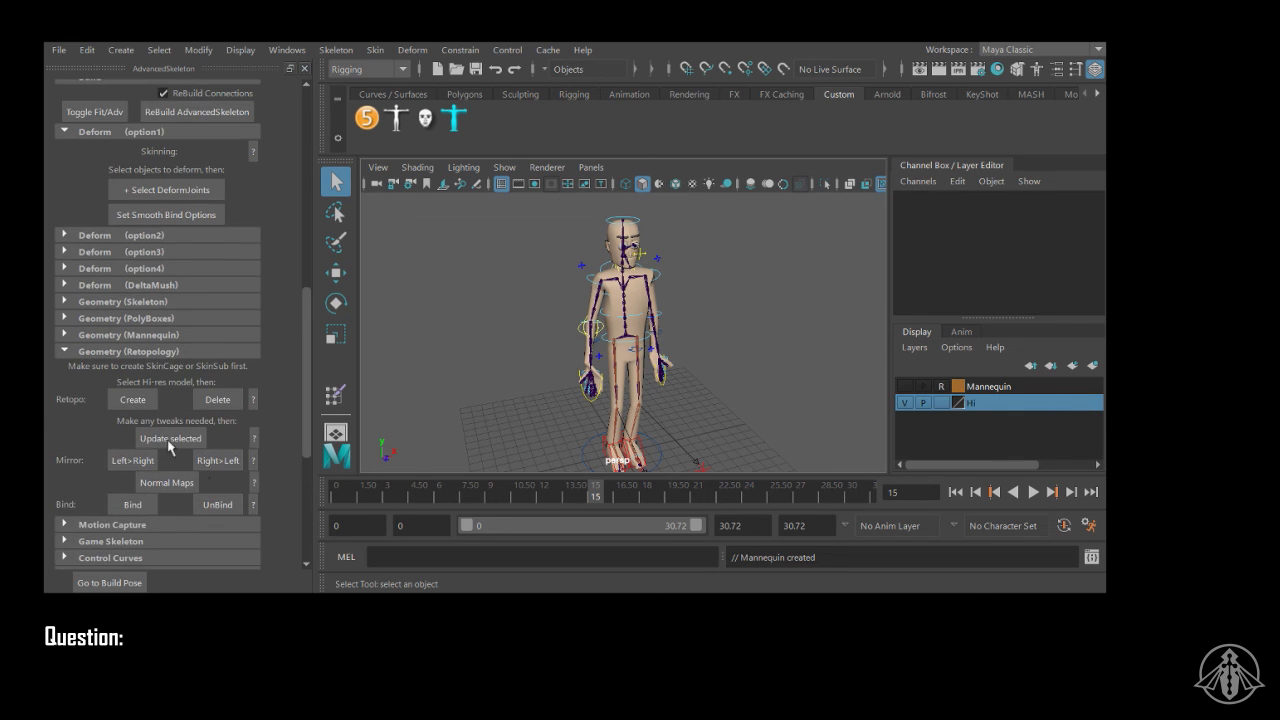
right_click(984, 402)
click(991, 474)
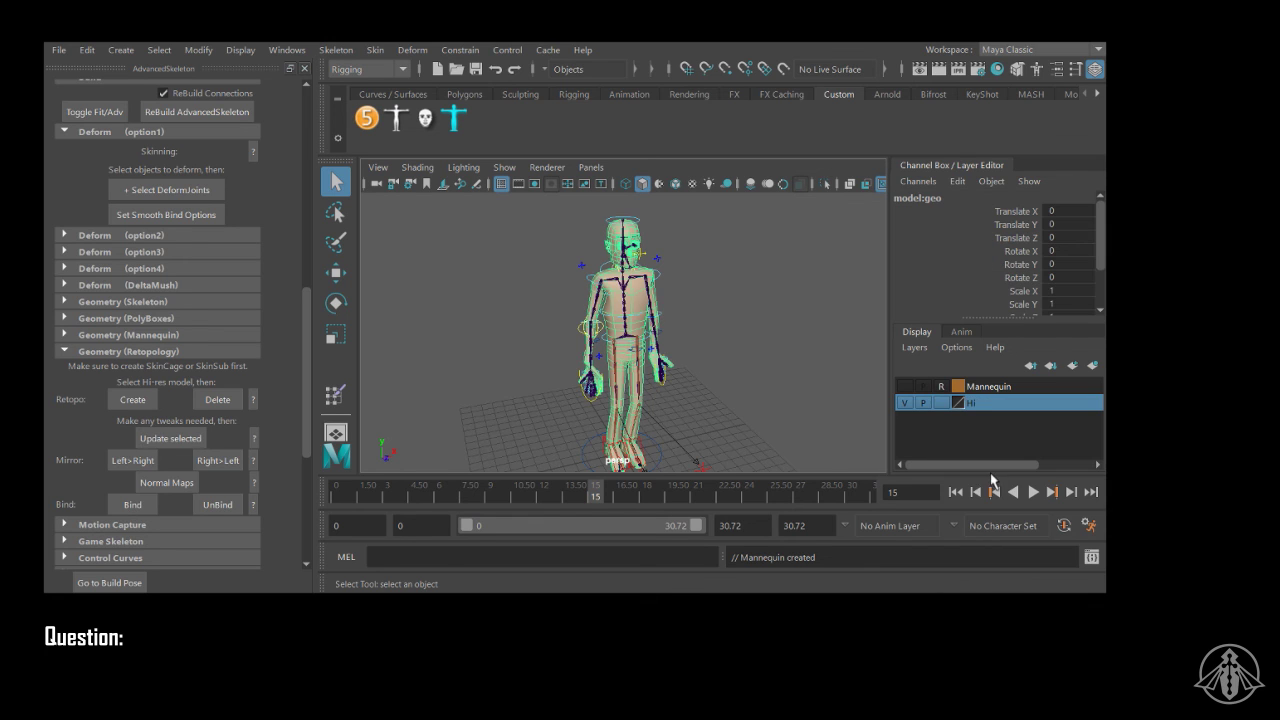
click(130, 401)
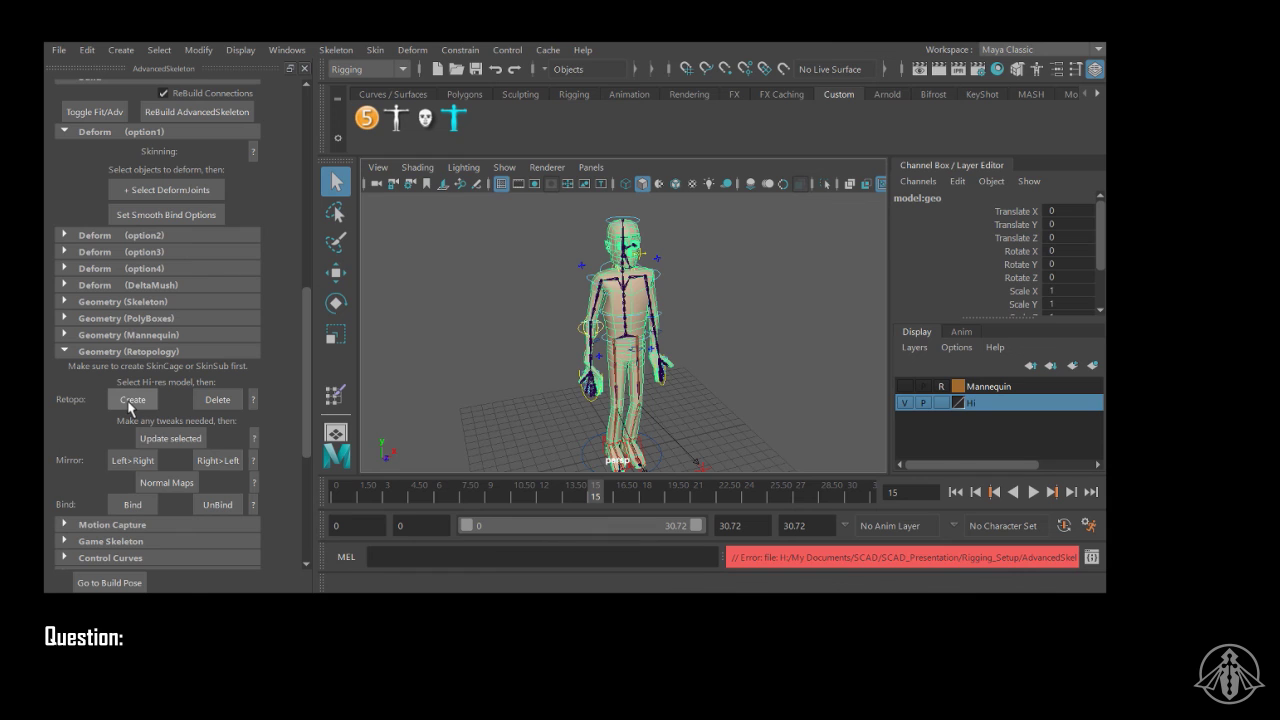
Step: Examine the retopology error message in the Script Editor, close the editor and deselect the mesh
click(1091, 557)
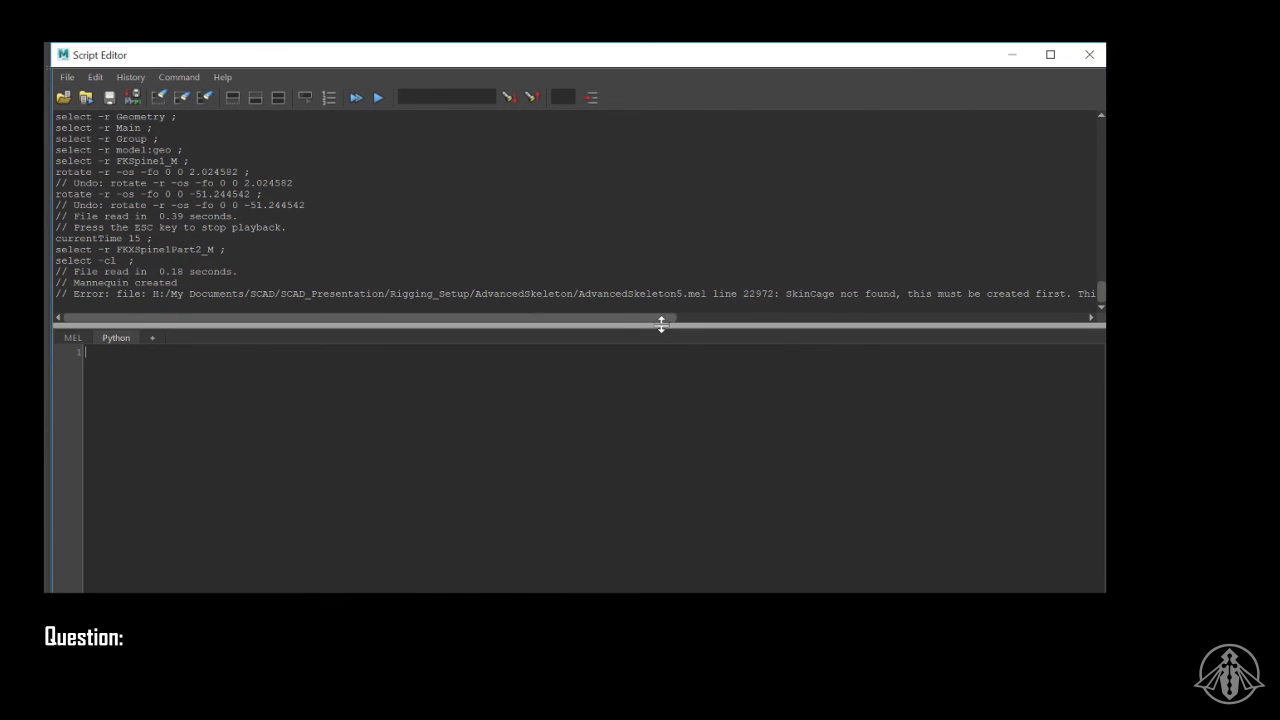
drag(652, 318, 498, 322)
click(1089, 54)
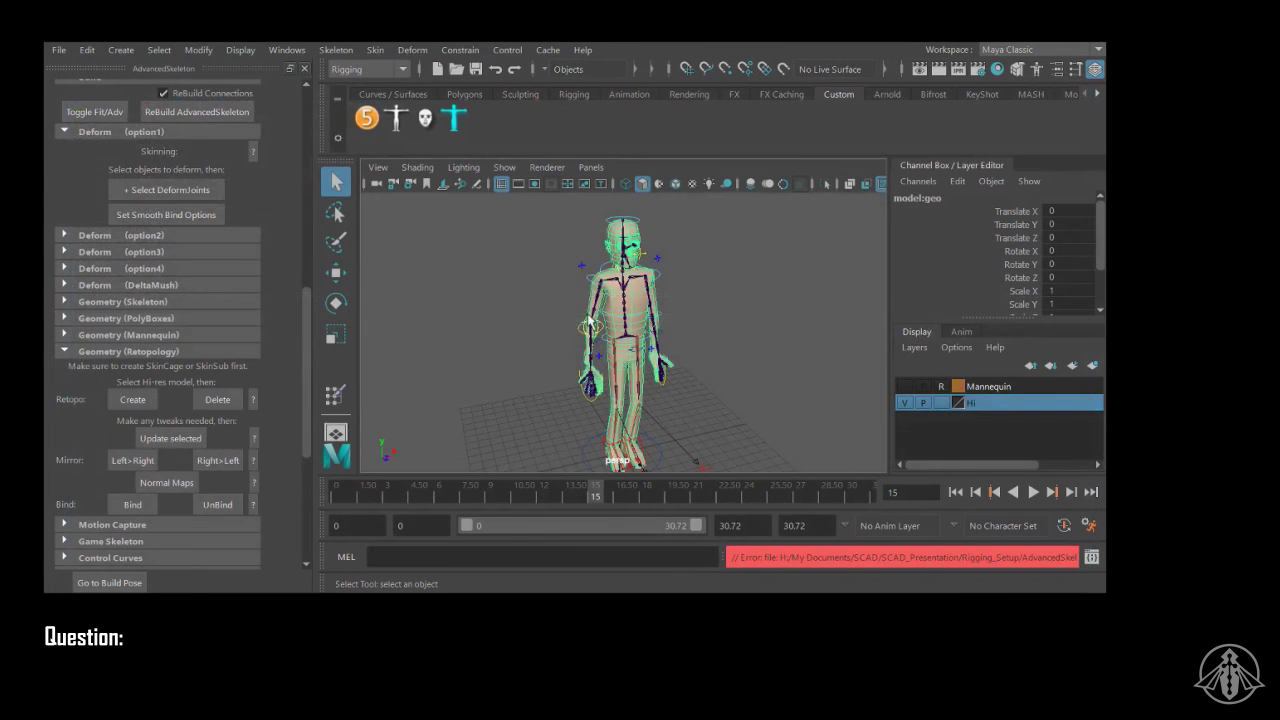
click(544, 325)
scroll(170, 405, up, 5)
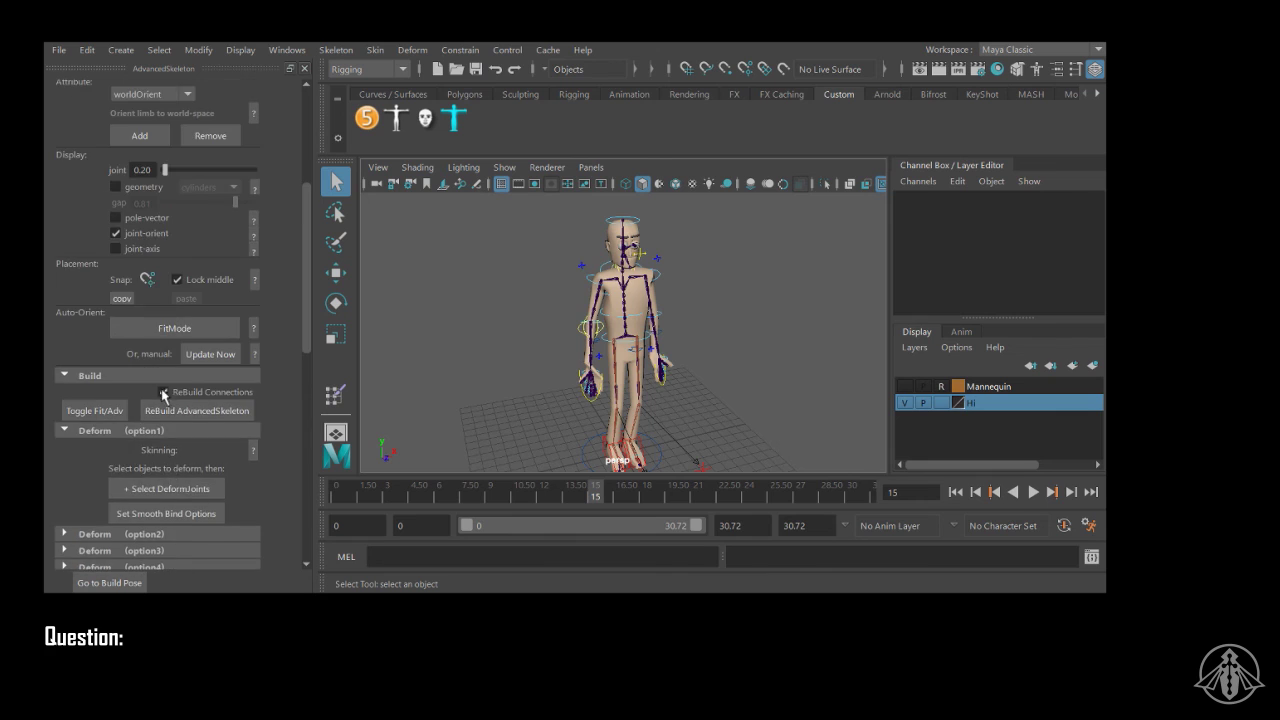